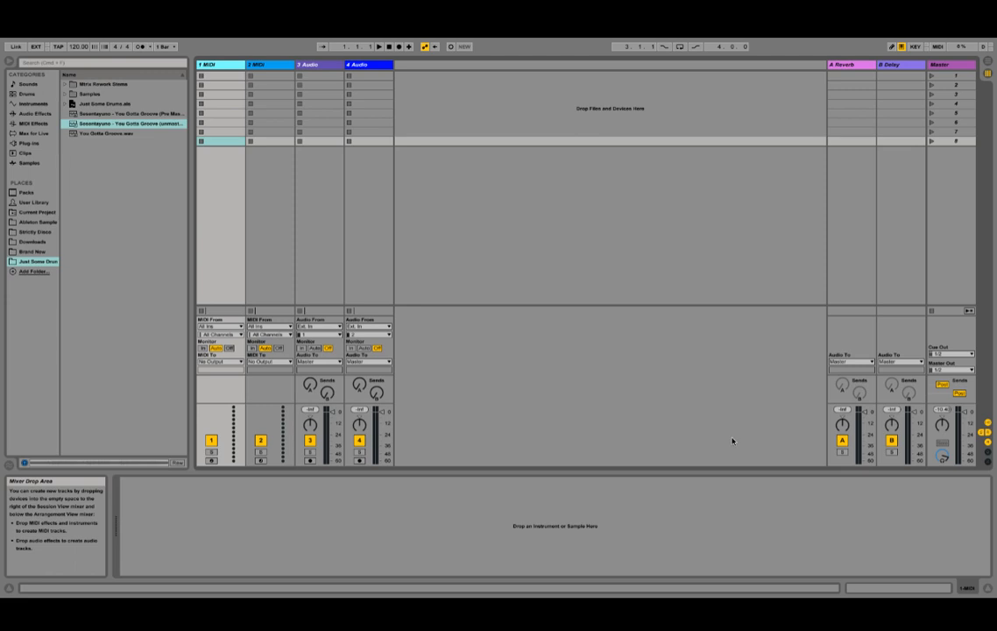
- Review the available audio output and input devices in the audio preferences without changing them
{"action": "mouse_move", "coordinate": [353, 41]}
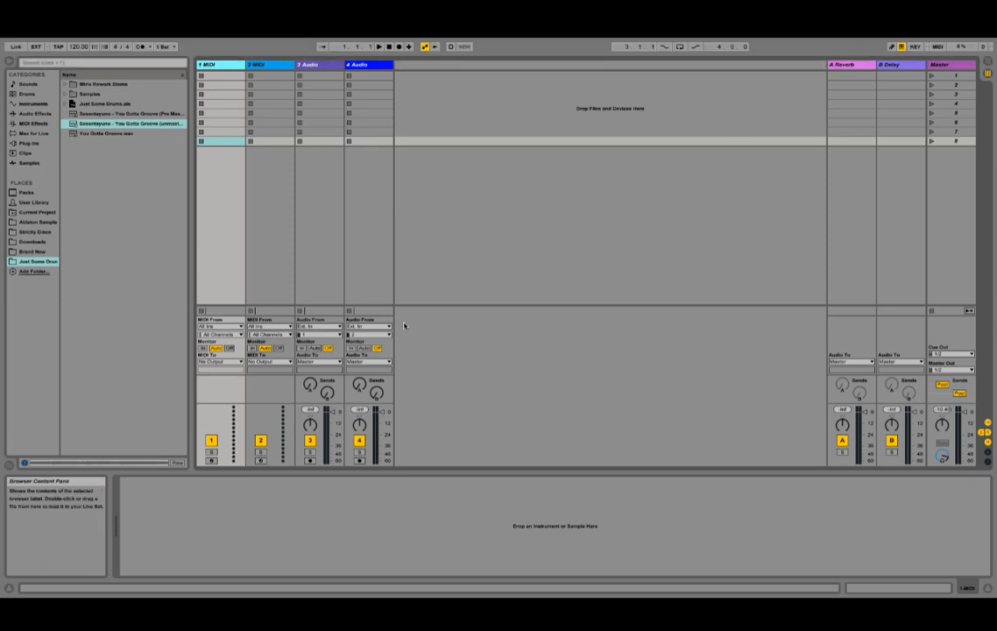
{"action": "left_click", "coordinate": [56, 43]}
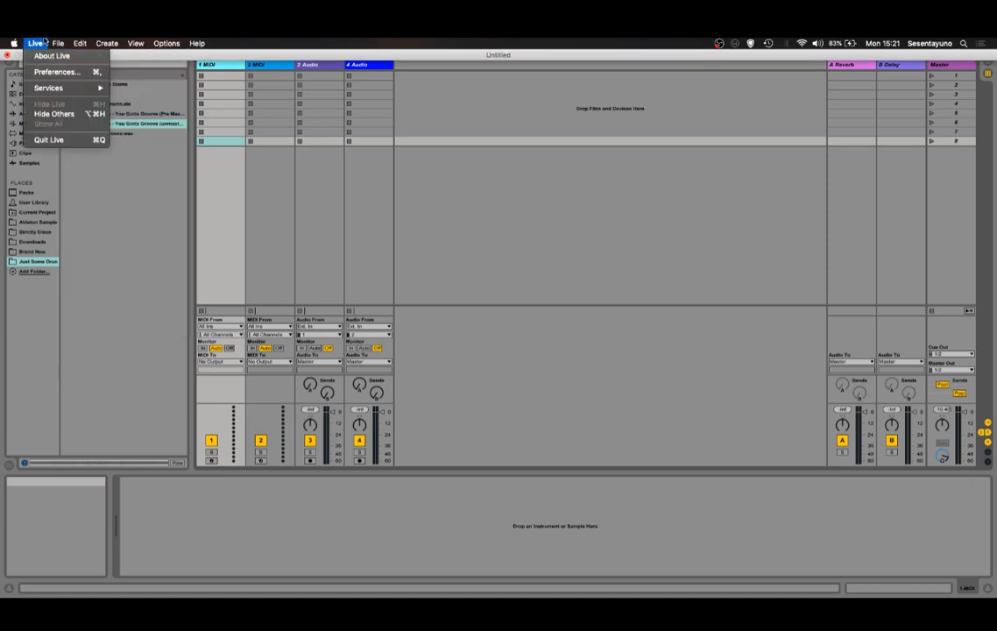
{"action": "left_click", "coordinate": [427, 202]}
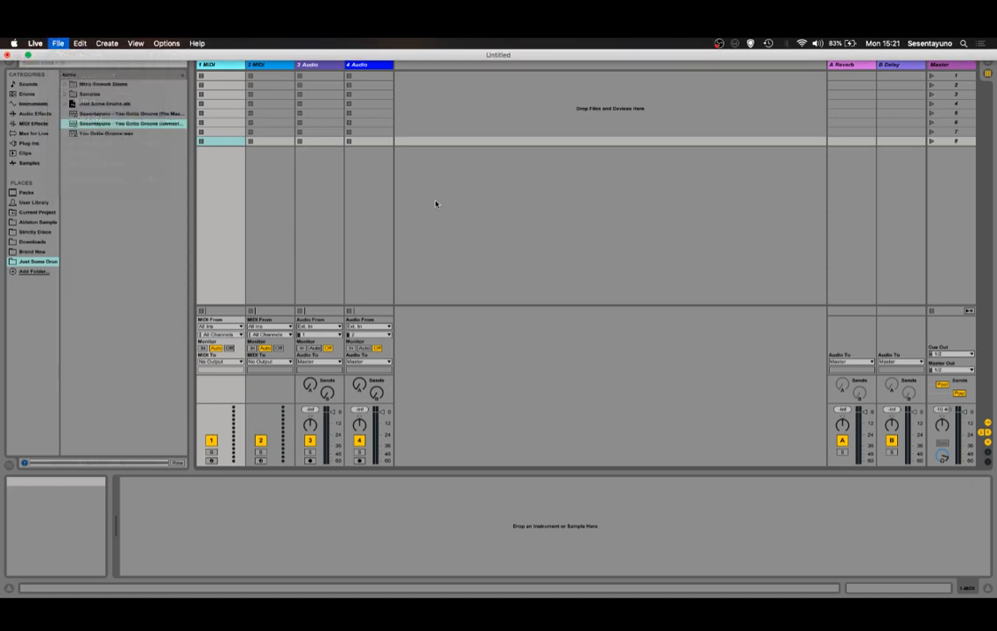
{"action": "left_click", "coordinate": [36, 43]}
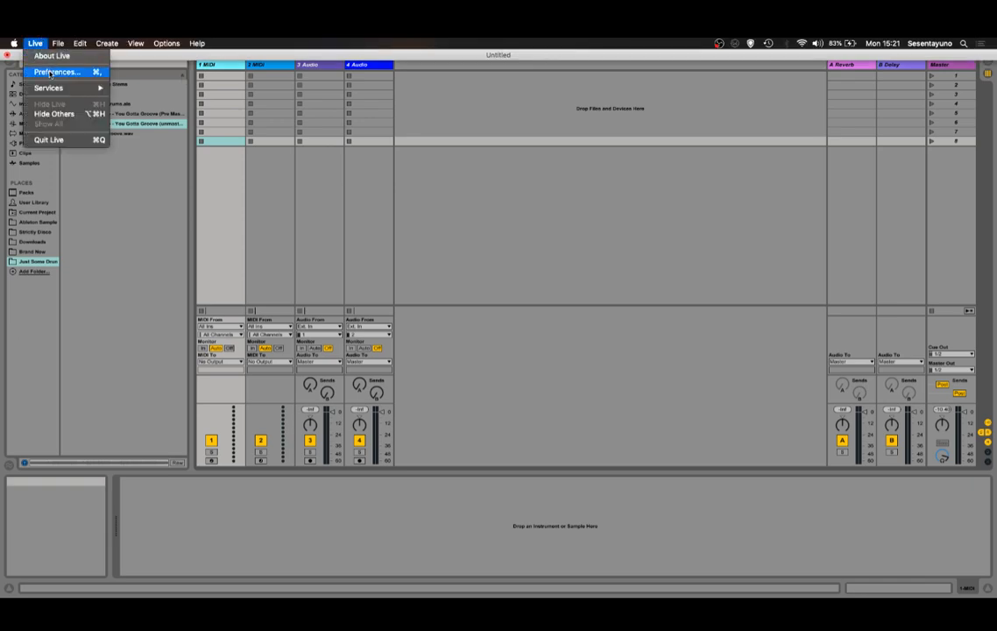
{"action": "left_click", "coordinate": [50, 72]}
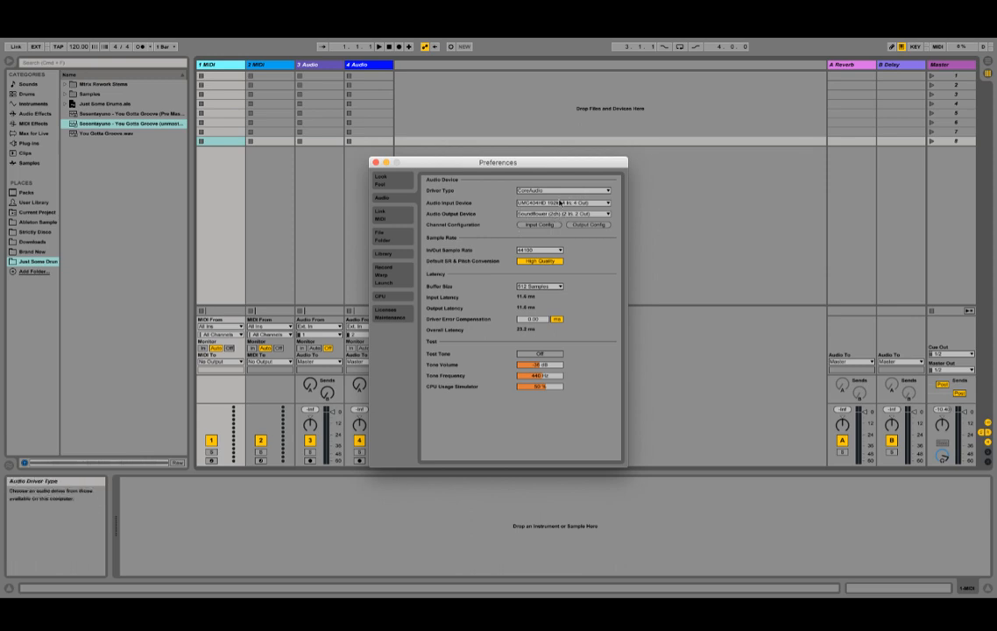
{"action": "left_click", "coordinate": [549, 214]}
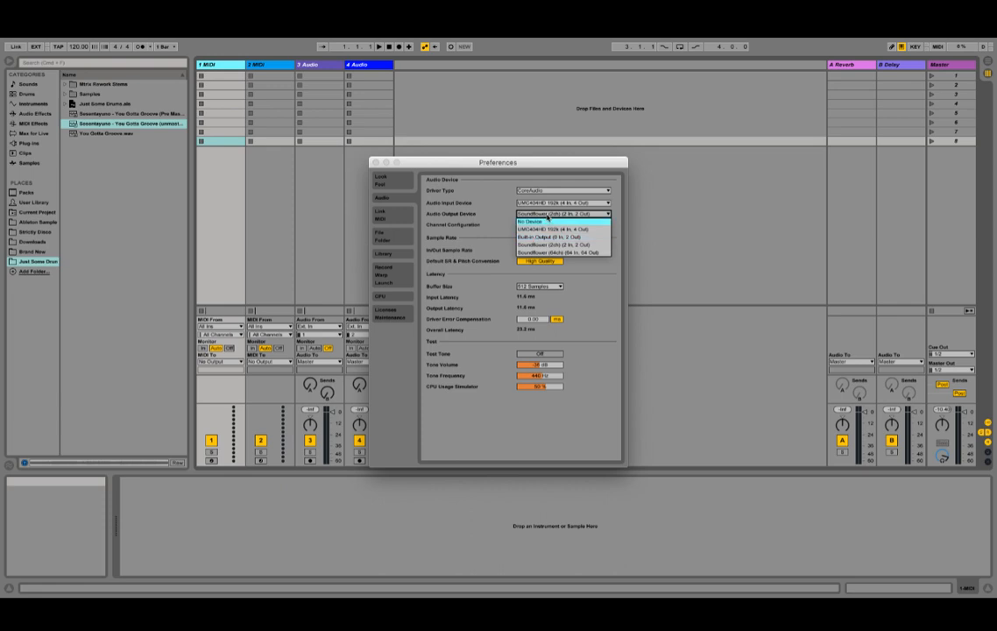
{"action": "left_click", "coordinate": [549, 215]}
{"action": "left_click", "coordinate": [549, 204]}
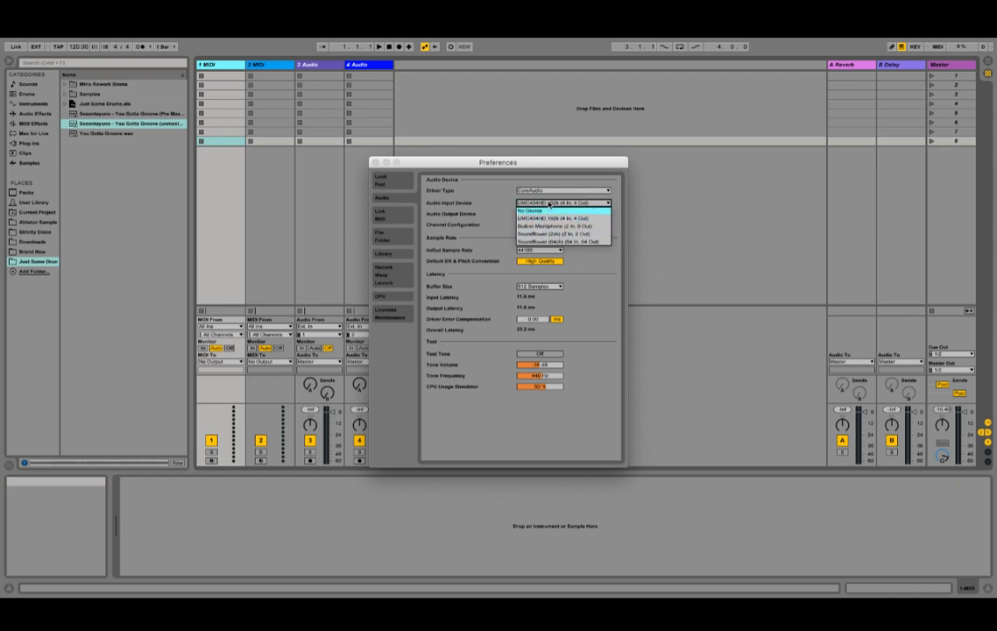
{"action": "left_click", "coordinate": [549, 203]}
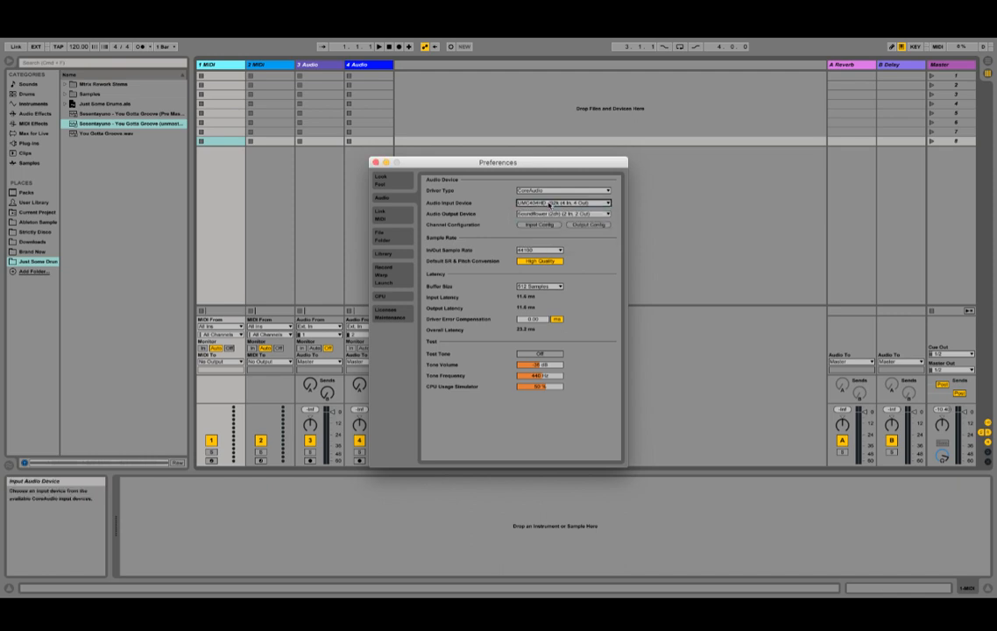
{"action": "left_click", "coordinate": [548, 203]}
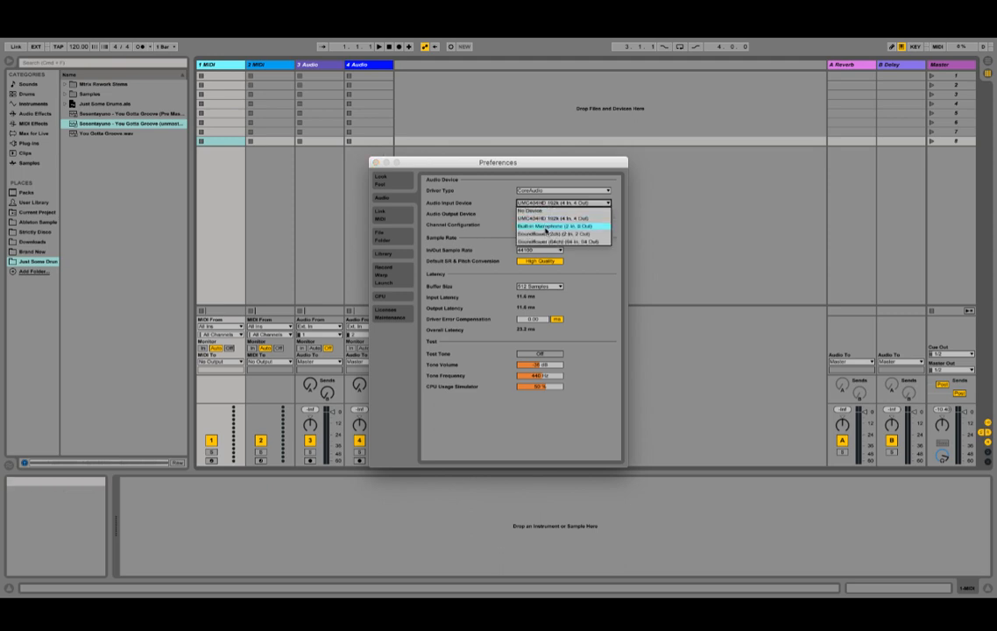
{"action": "left_click", "coordinate": [548, 203]}
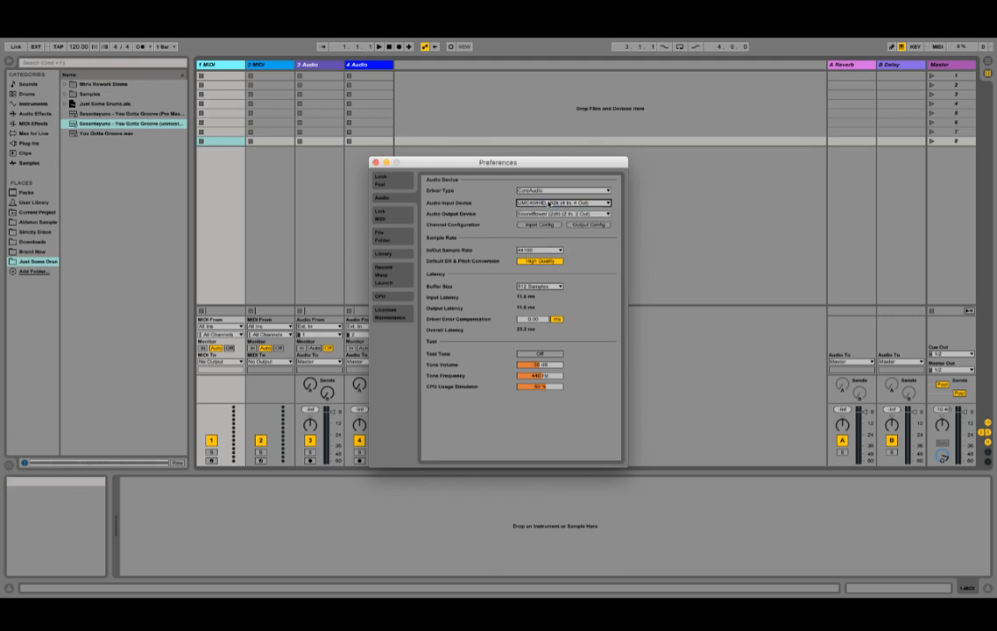
{"action": "left_click", "coordinate": [376, 163]}
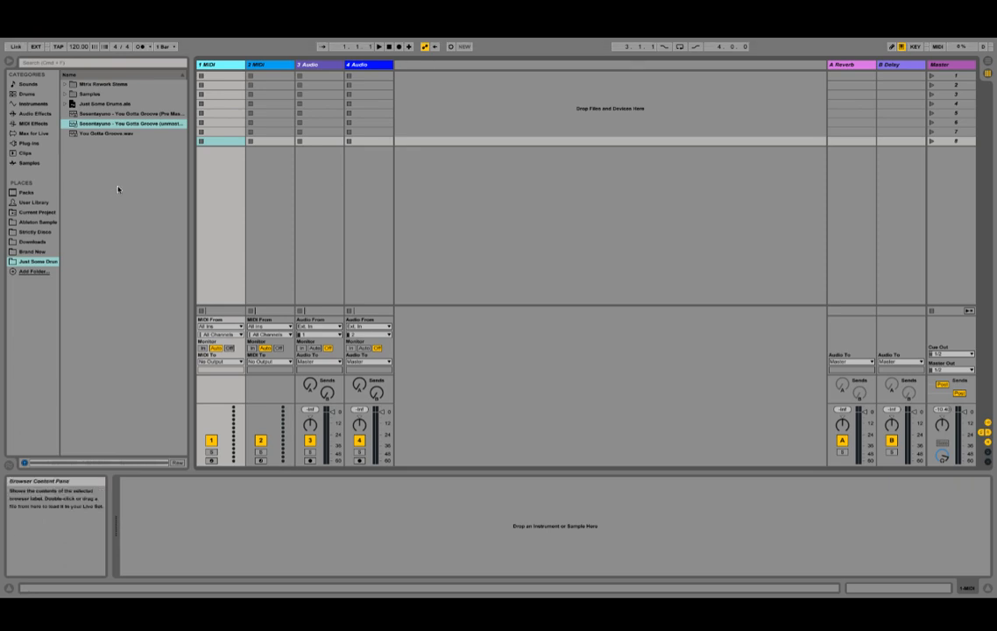
- List the drum kits in the browser and delete both MIDI tracks and the first audio track
{"action": "left_click", "coordinate": [35, 103]}
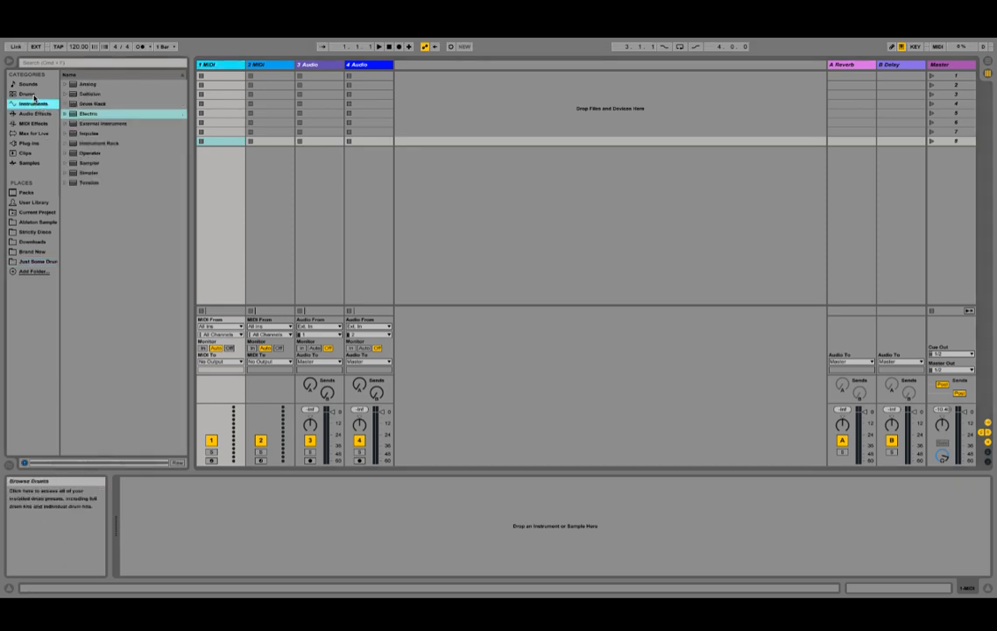
{"action": "left_click", "coordinate": [35, 96]}
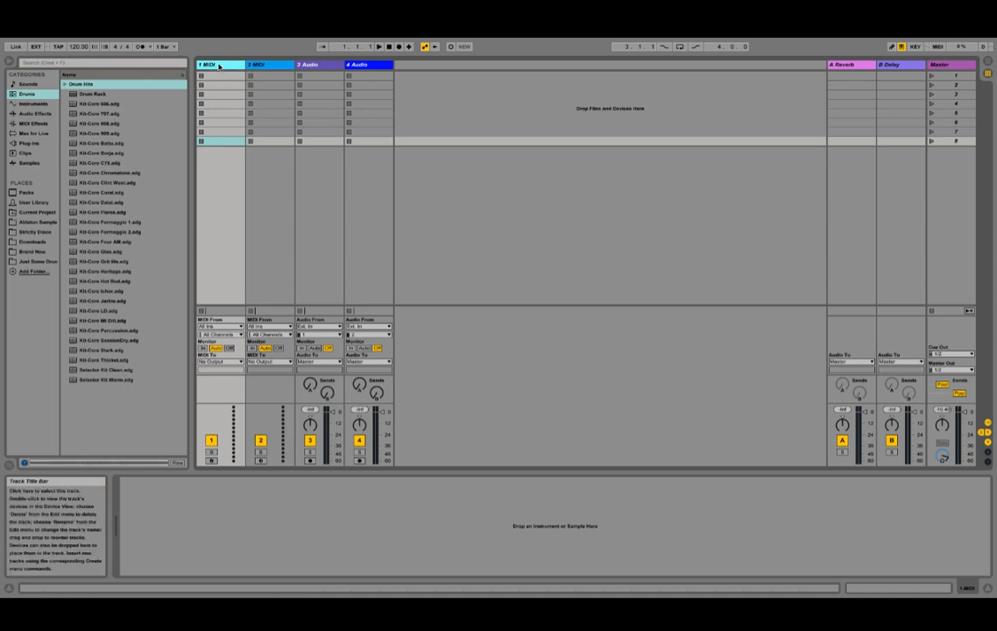
{"action": "key", "text": "Delete"}
{"action": "key", "text": "Delete"}
{"action": "key", "text": "Delete"}
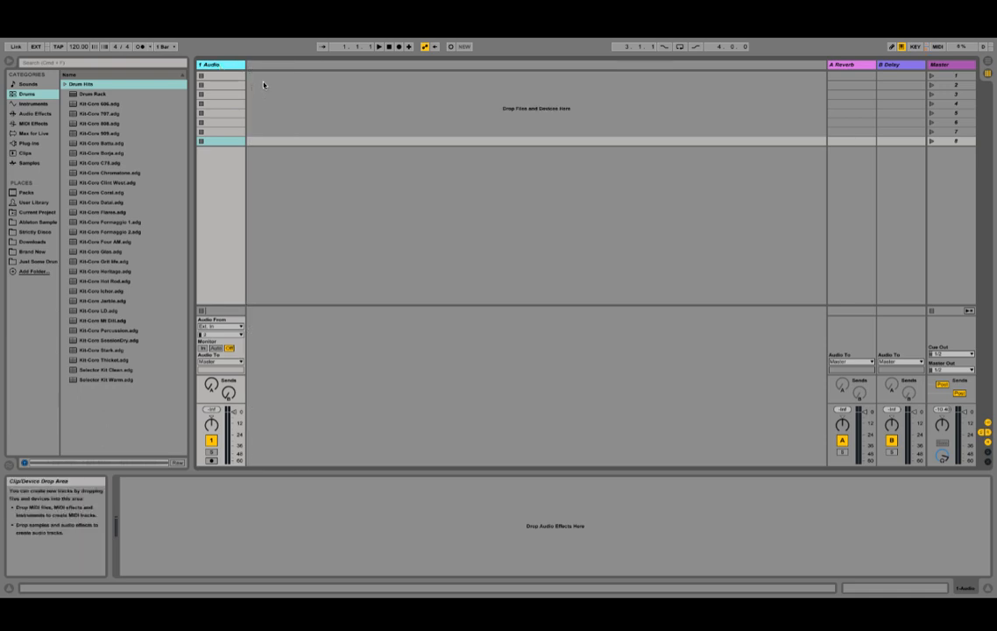
- Try inserting a MIDI track beside the remaining audio track, and undo the insertion
{"action": "right_click", "coordinate": [265, 83]}
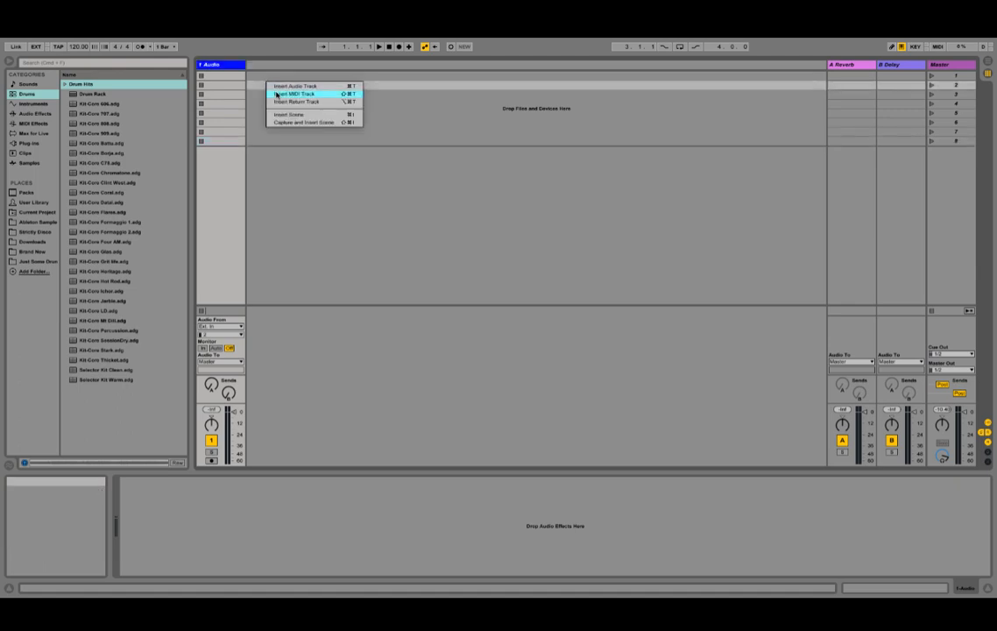
{"action": "left_click", "coordinate": [279, 95]}
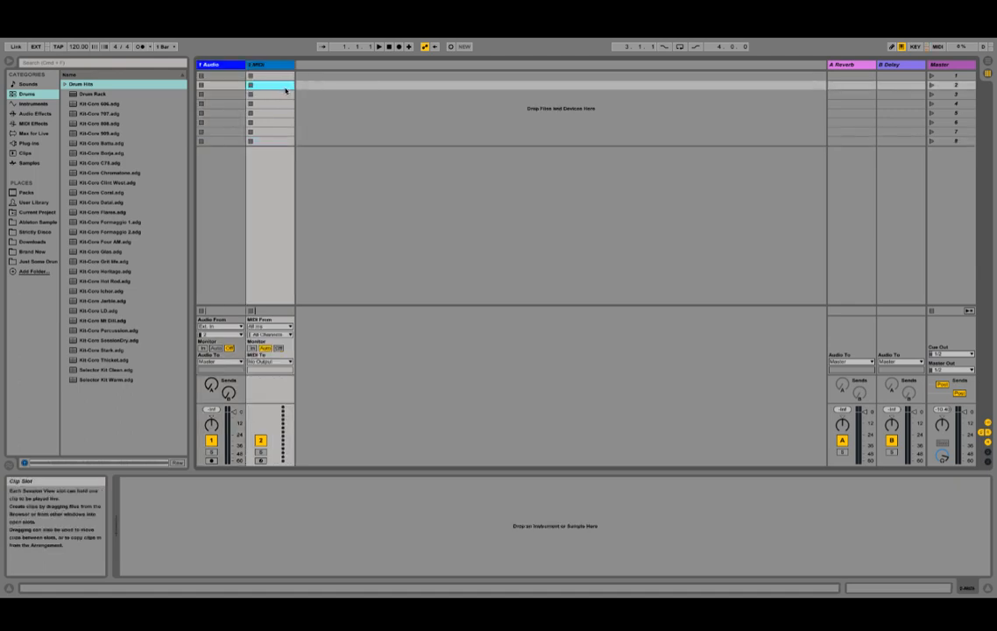
{"action": "key", "text": "ctrl+z"}
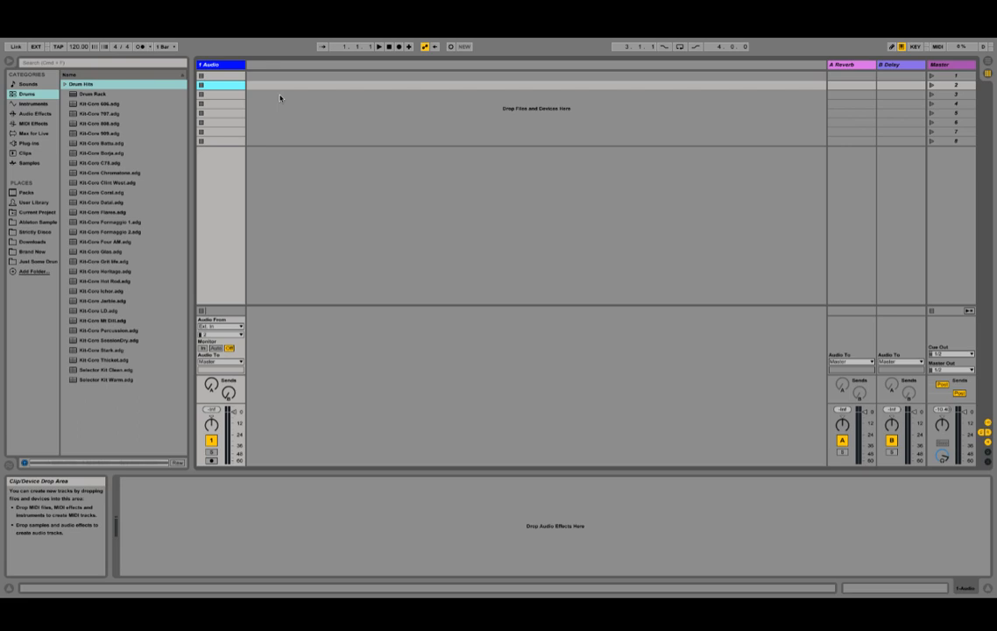
{"action": "key", "text": "ctrl+shift+z"}
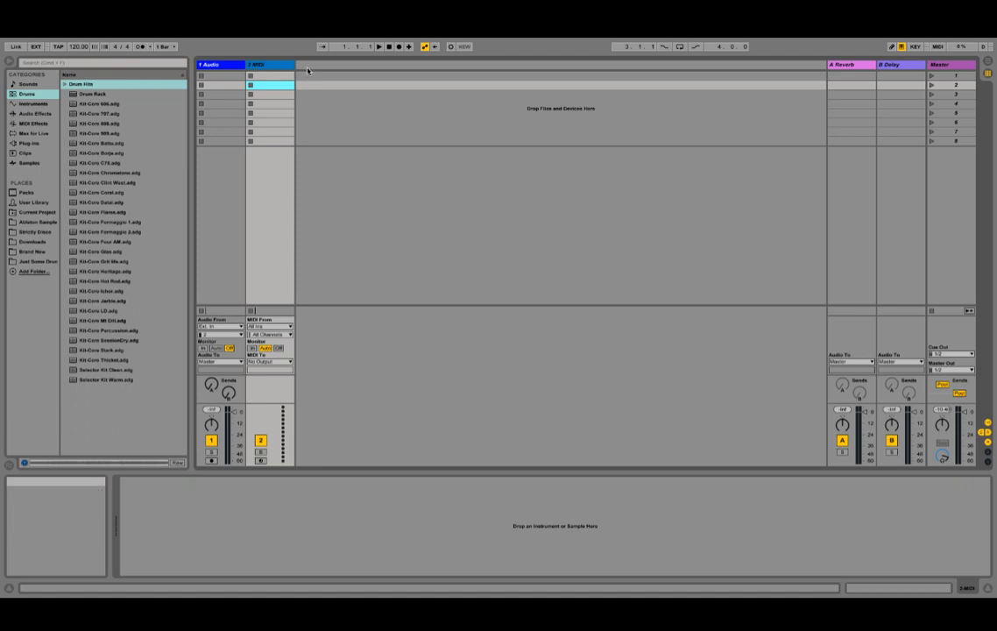
{"action": "key", "text": "ctrl+z"}
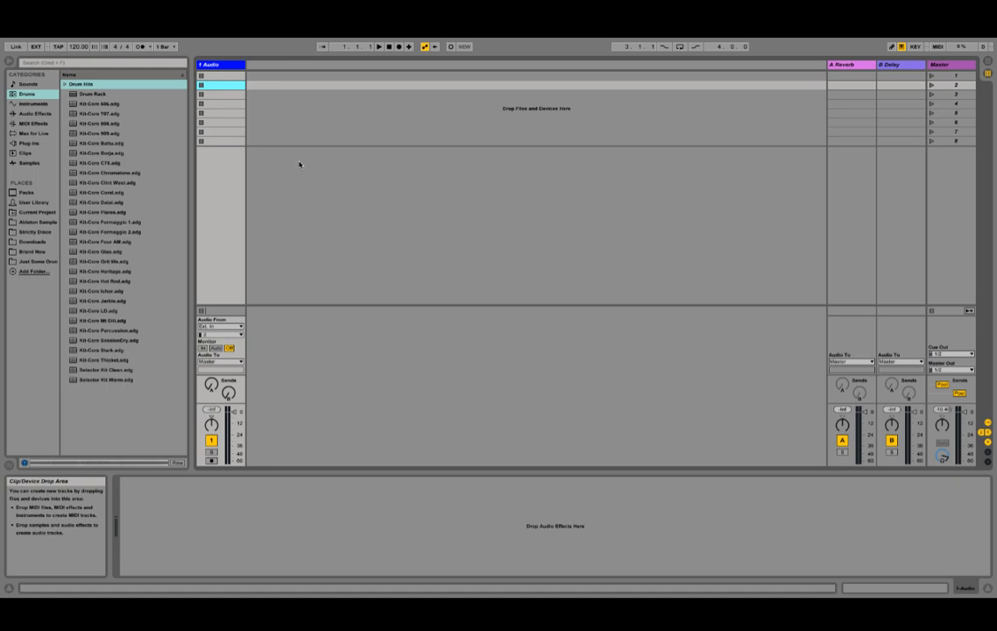
- Compare the Session and Arrangement views, ending in the Arrangement View
{"action": "key", "text": "Tab"}
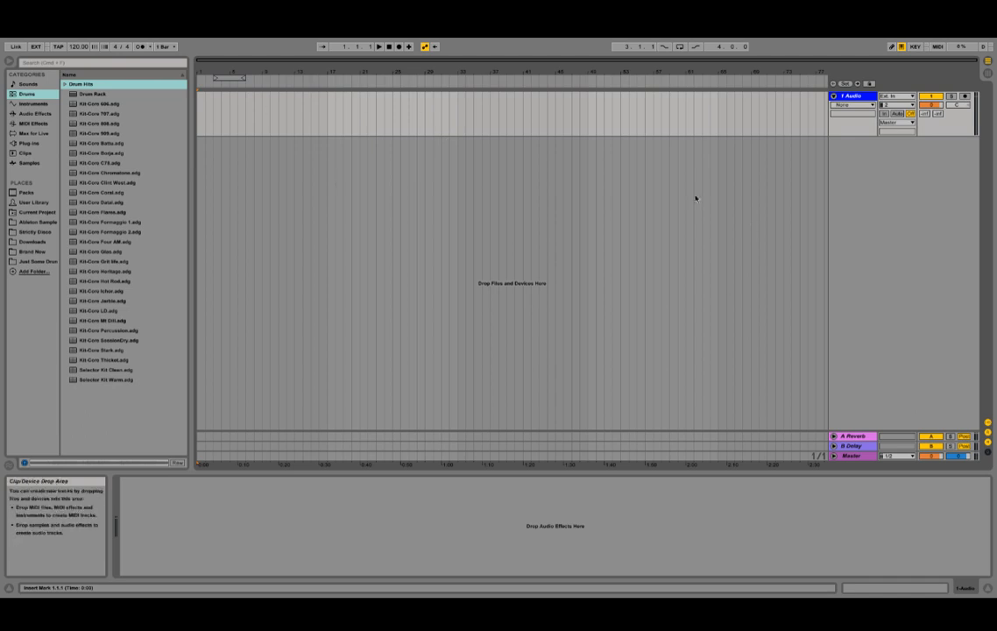
{"action": "key", "text": "Tab"}
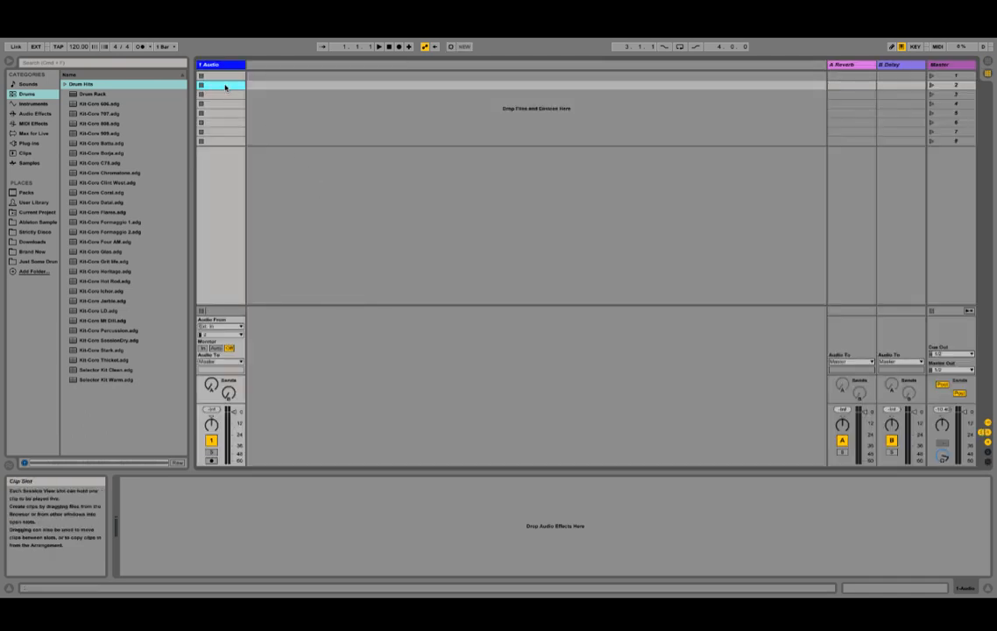
{"action": "key", "text": "Tab"}
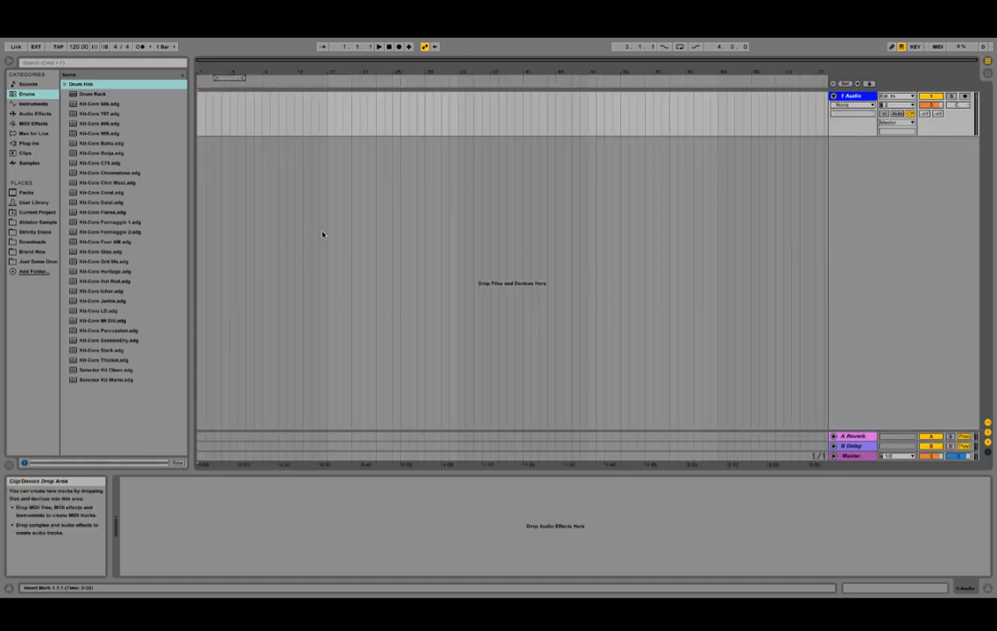
- Insert a MIDI track below the audio track and delete the audio track
{"action": "left_click", "coordinate": [853, 98]}
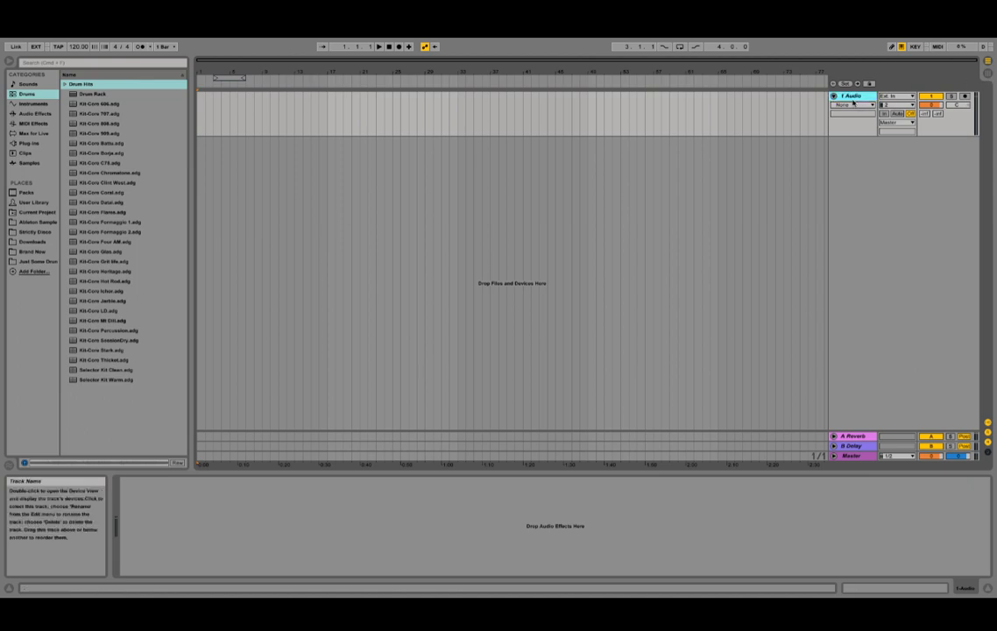
{"action": "key", "text": "super+shift+t"}
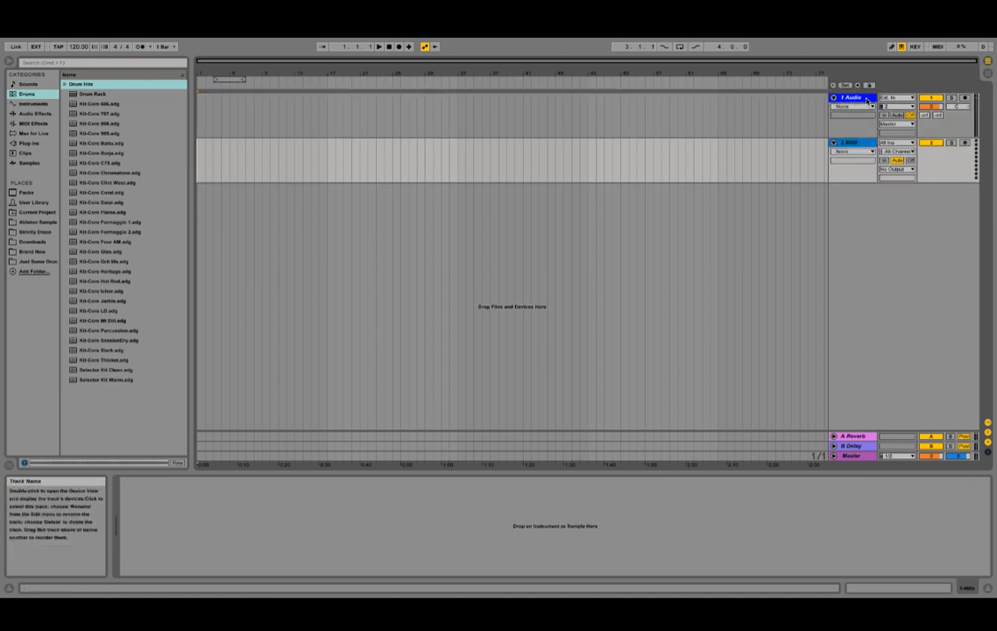
{"action": "key", "text": "Delete"}
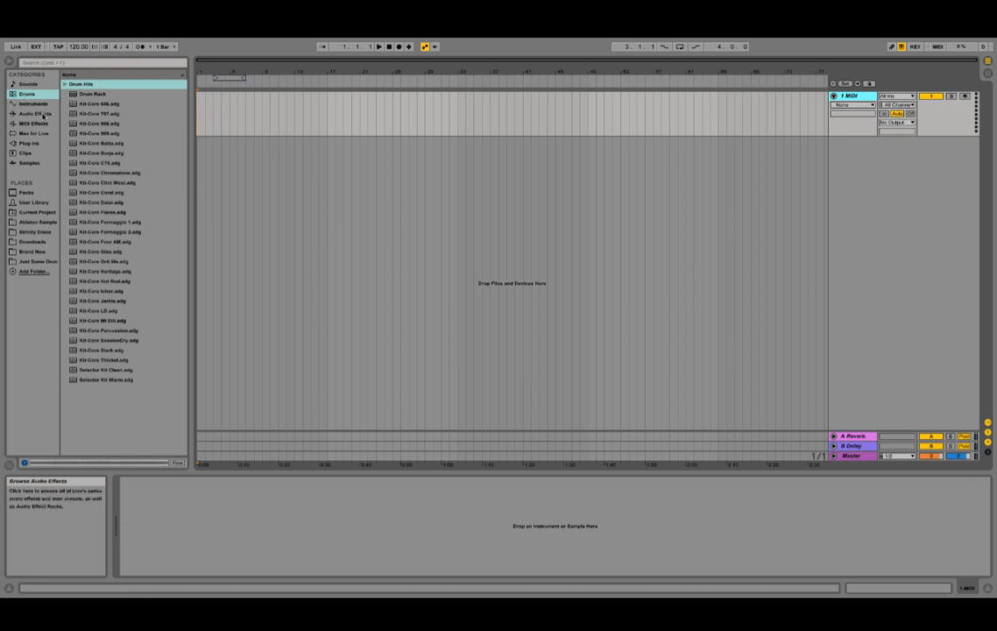
- Try loading the Impulse, Sampler and Simpler instruments in turn on the MIDI track, undoing each one
{"action": "left_click", "coordinate": [33, 103]}
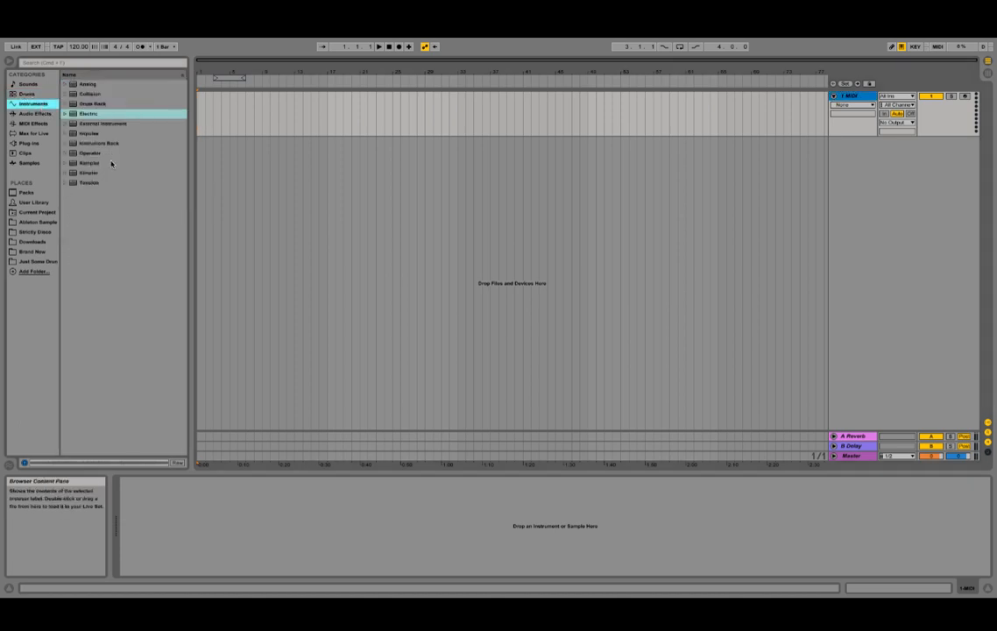
{"action": "double_click", "coordinate": [92, 134]}
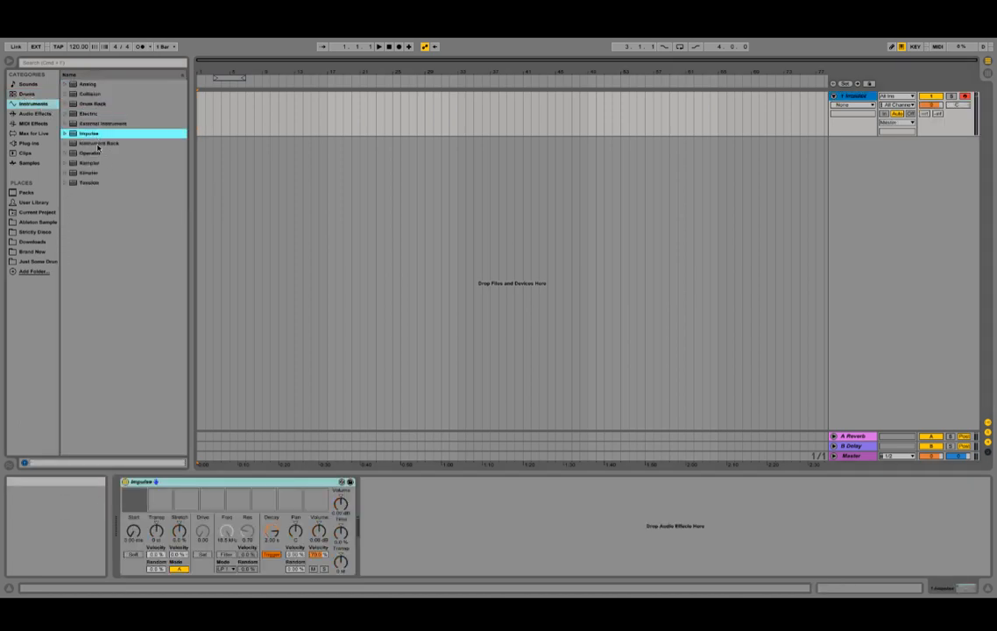
{"action": "key", "text": "super+z"}
{"action": "double_click", "coordinate": [91, 164]}
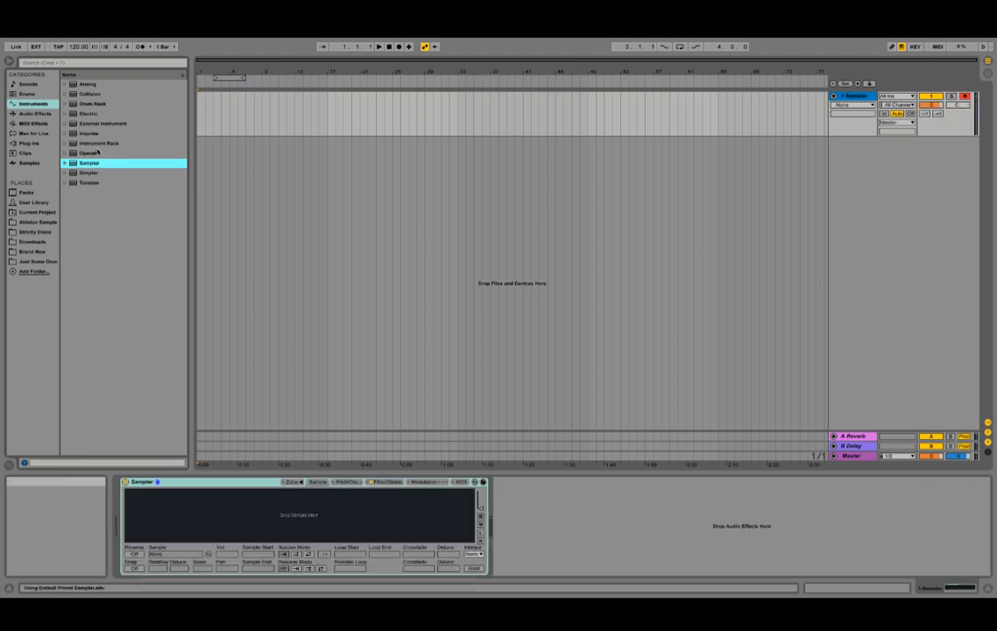
{"action": "key", "text": "super+z"}
{"action": "key", "text": "Down"}
{"action": "key", "text": "Return"}
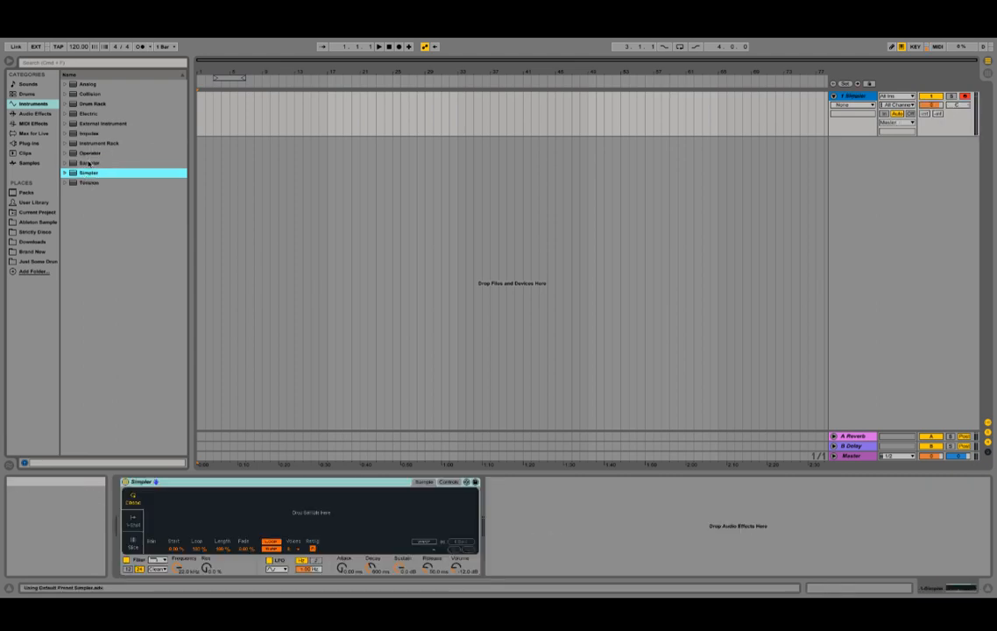
{"action": "key", "text": "super+z"}
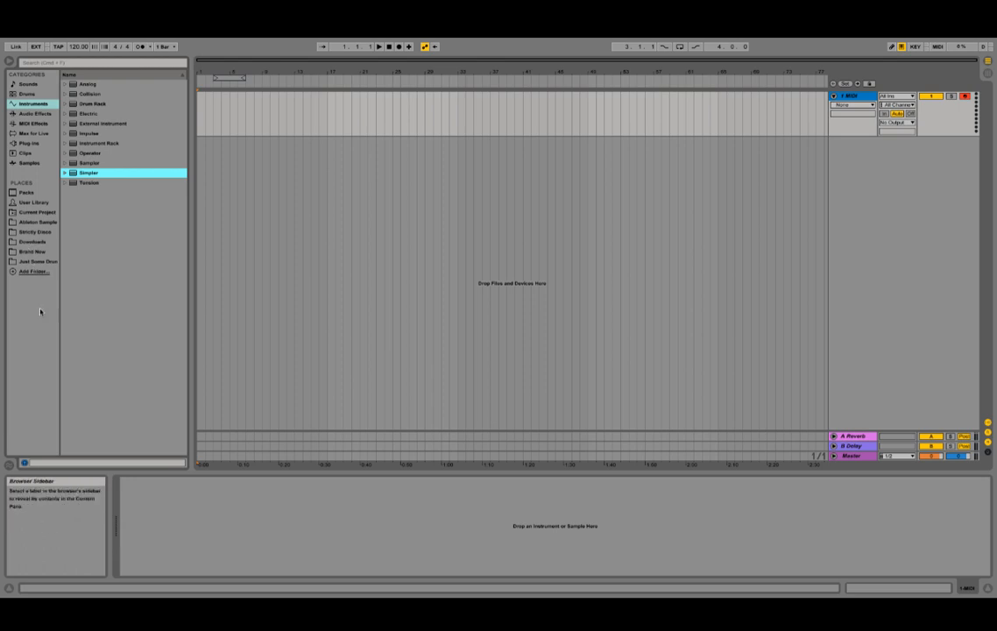
- Examine the Ableton Sample folder and the Drums and Clips folders of the Core Library pack
{"action": "left_click", "coordinate": [43, 222]}
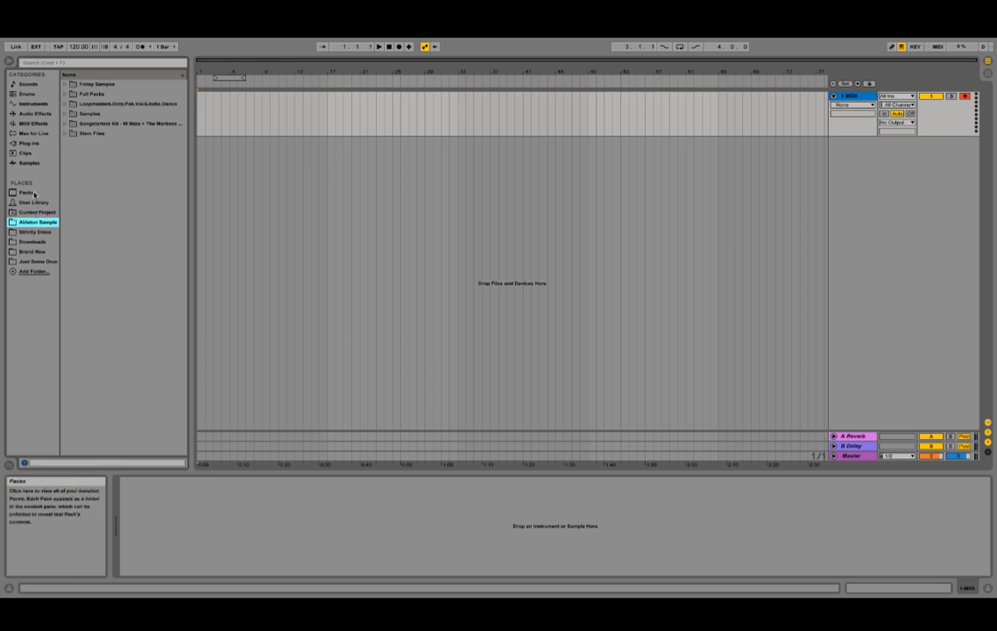
{"action": "left_click", "coordinate": [27, 192]}
{"action": "left_click", "coordinate": [64, 85]}
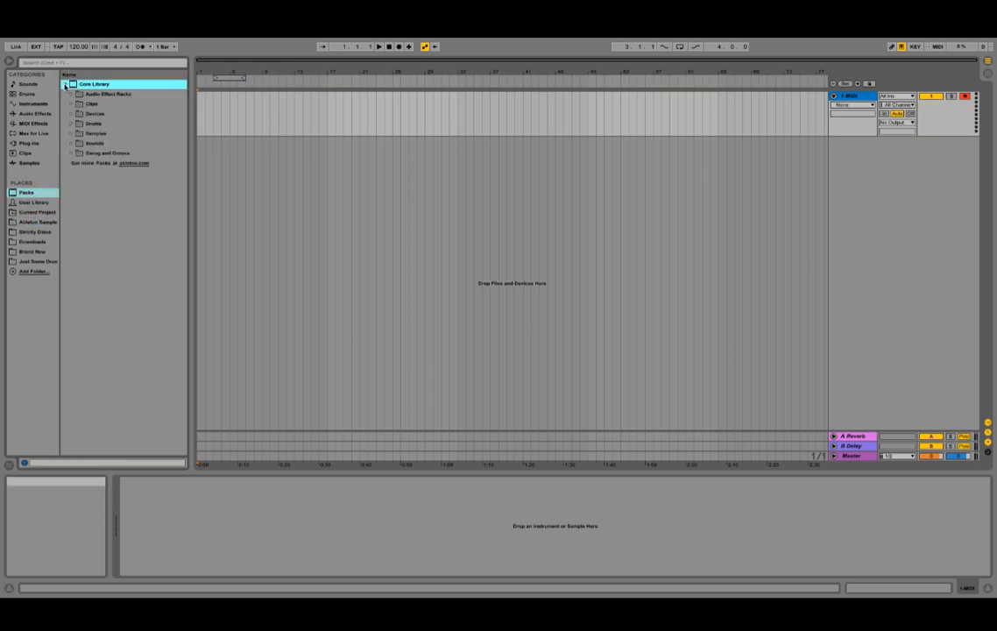
{"action": "left_click", "coordinate": [71, 123]}
{"action": "scroll", "coordinate": [97, 190], "scroll_direction": "down", "scroll_amount": 1}
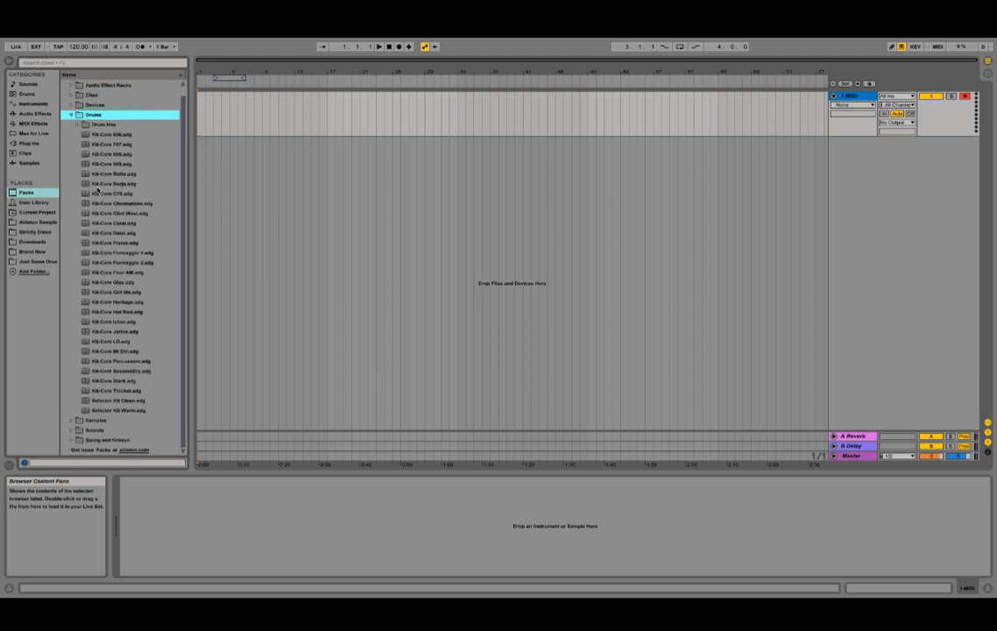
{"action": "scroll", "coordinate": [98, 191], "scroll_direction": "up", "scroll_amount": 1}
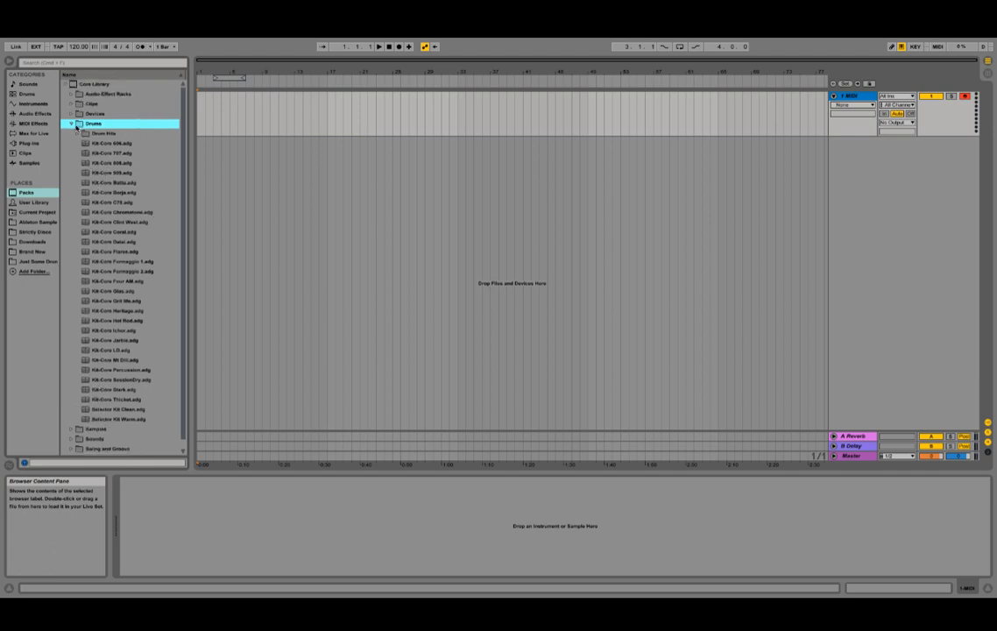
{"action": "left_click", "coordinate": [72, 123]}
{"action": "left_click", "coordinate": [70, 104]}
{"action": "left_click", "coordinate": [70, 104]}
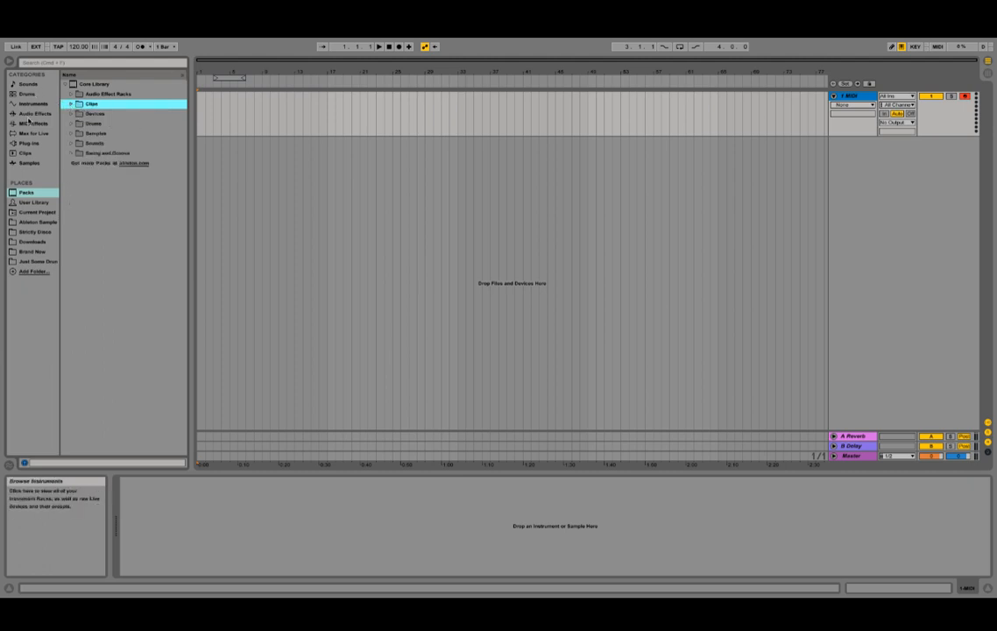
- Audition the Clap 909, Clap 707 and Clap 808 presets and another clap sample from the Drum Hits category
{"action": "left_click", "coordinate": [27, 93]}
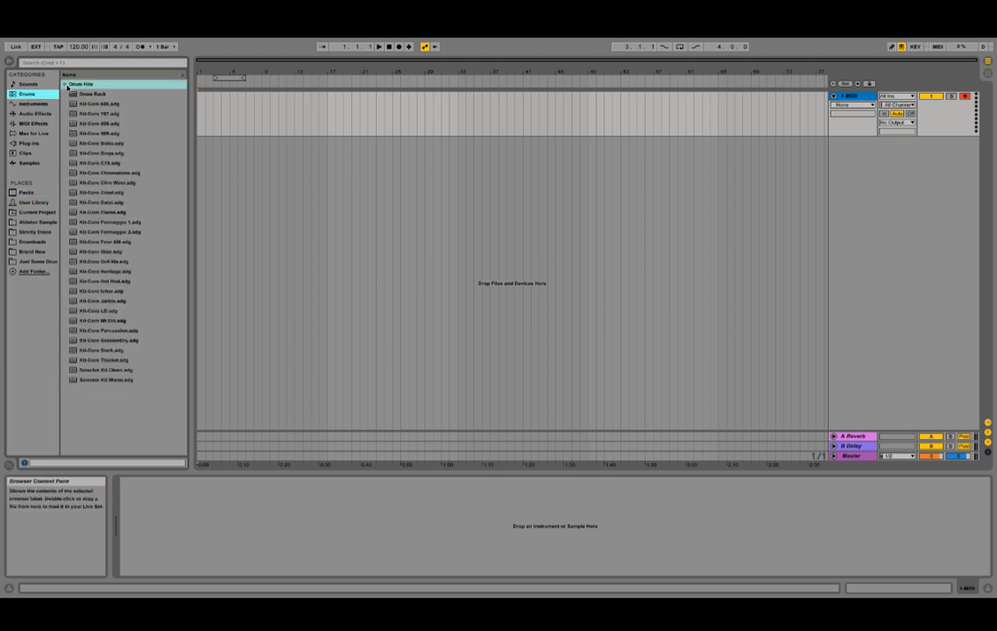
{"action": "left_click", "coordinate": [66, 85]}
{"action": "left_click", "coordinate": [71, 114]}
{"action": "left_click", "coordinate": [97, 154]}
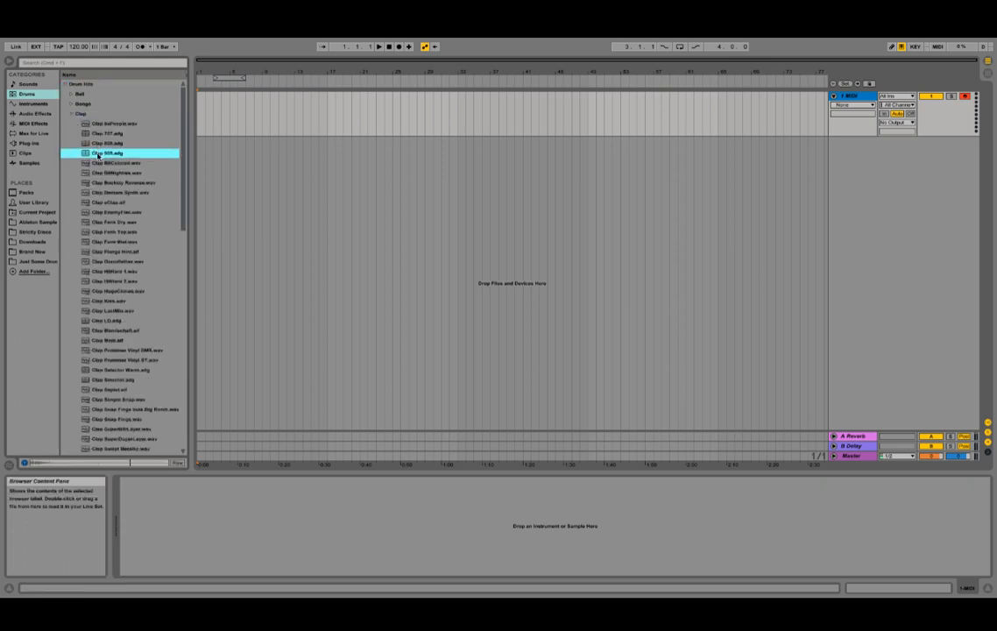
{"action": "left_click", "coordinate": [98, 134]}
{"action": "left_click", "coordinate": [106, 213]}
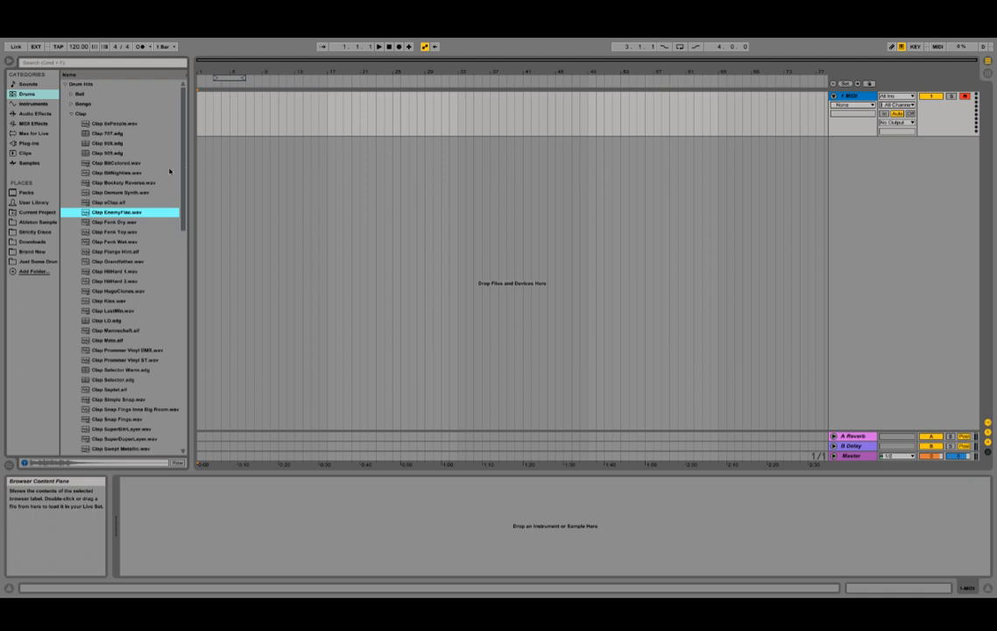
{"action": "left_click", "coordinate": [112, 144]}
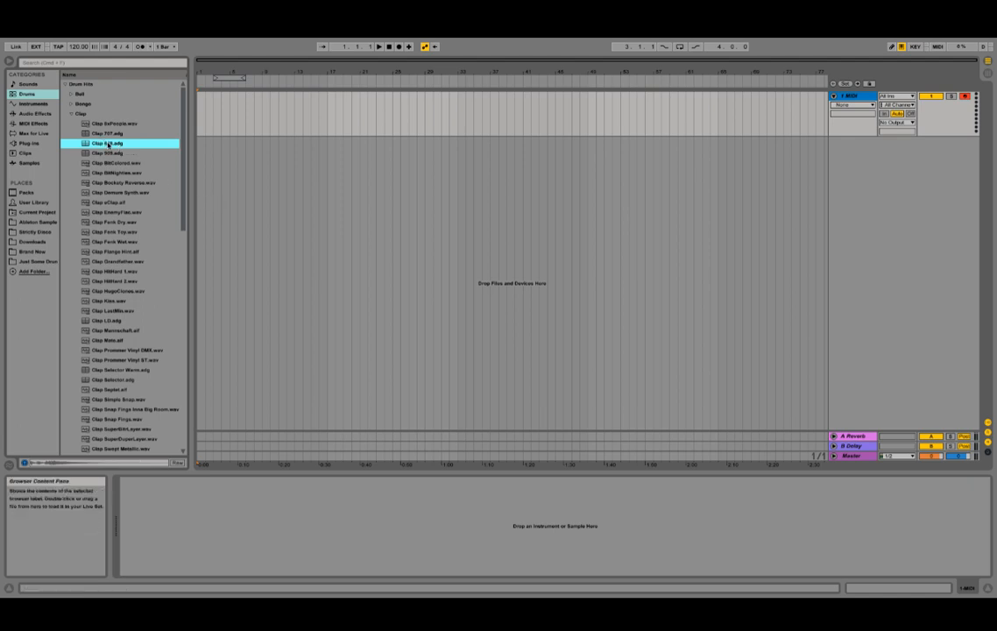
- Try the Clap 808.adg preset on the MIDI track with its Decay macro lowered to 1.17 s, and delete the device
{"action": "double_click", "coordinate": [109, 144]}
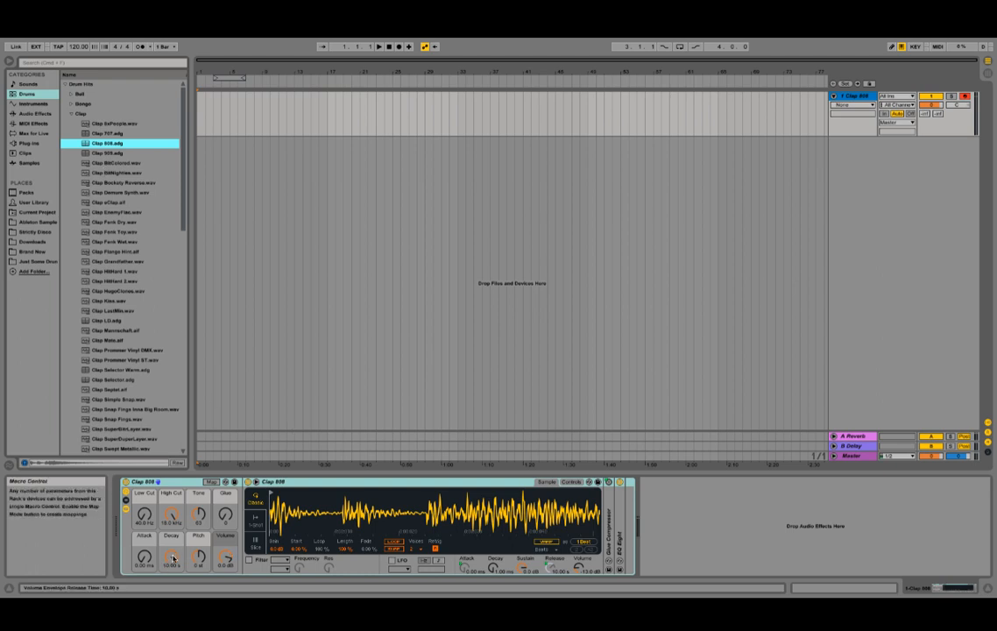
{"action": "left_click_drag", "start_coordinate": [169, 558], "coordinate": [169, 578]}
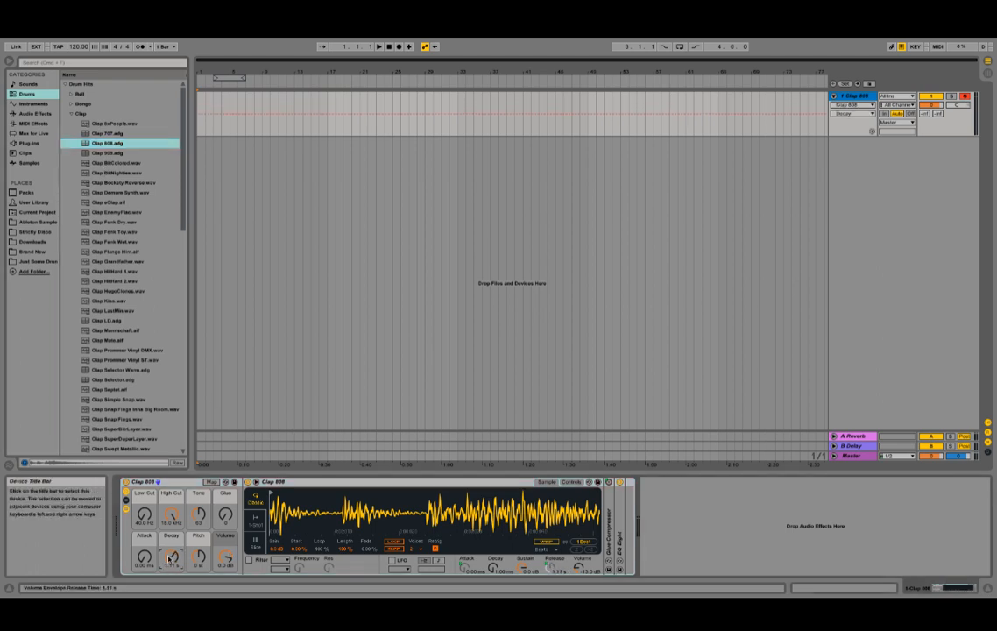
{"action": "key", "text": "Delete"}
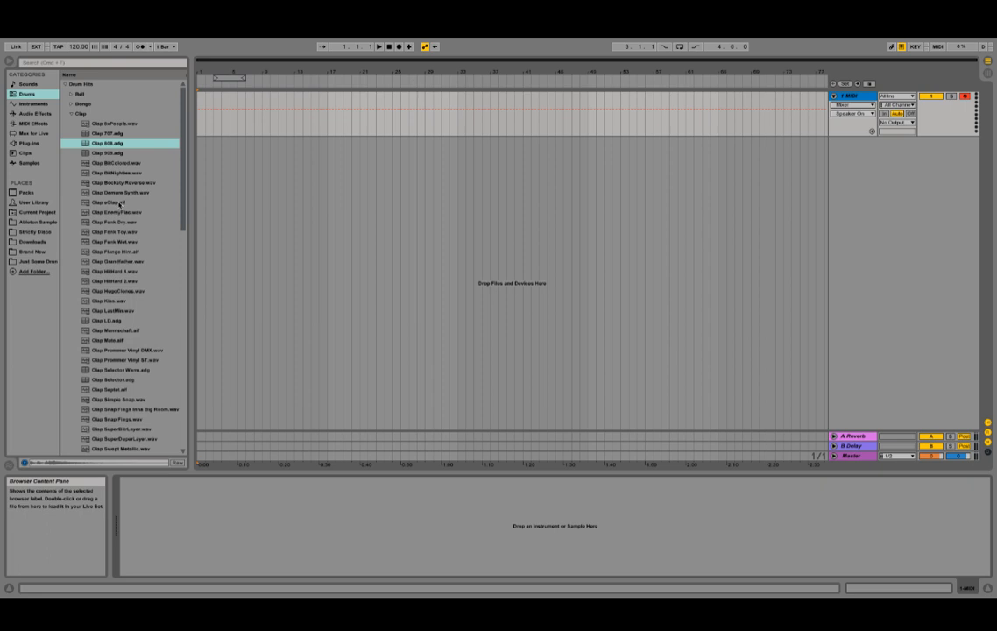
- Try loading Clap eClap.aif straight onto the MIDI track, view its Controls and Sample pages, and undo the load
{"action": "double_click", "coordinate": [119, 202]}
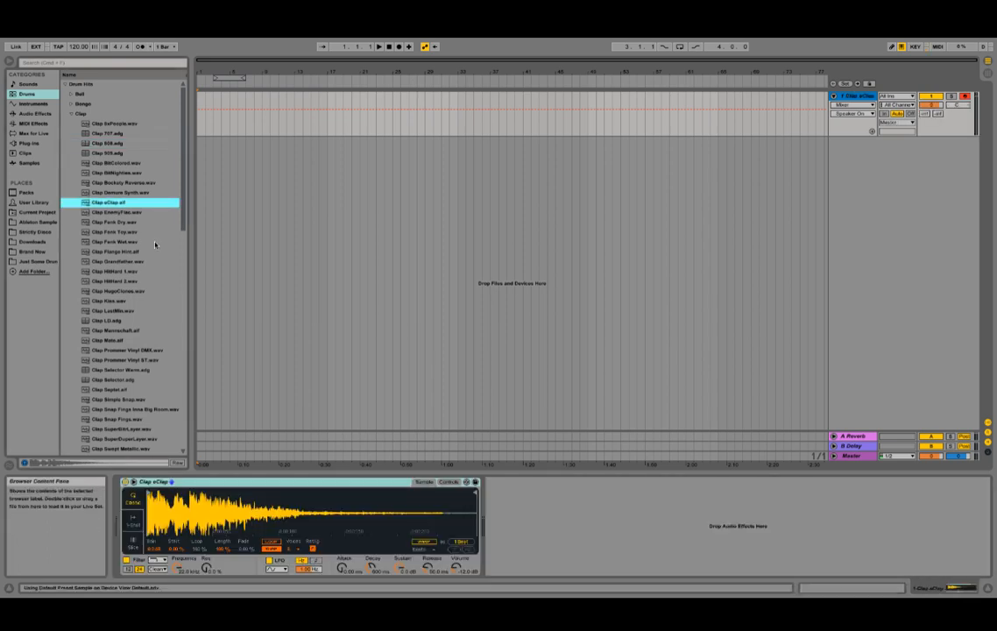
{"action": "left_click", "coordinate": [450, 482]}
{"action": "left_click", "coordinate": [424, 482]}
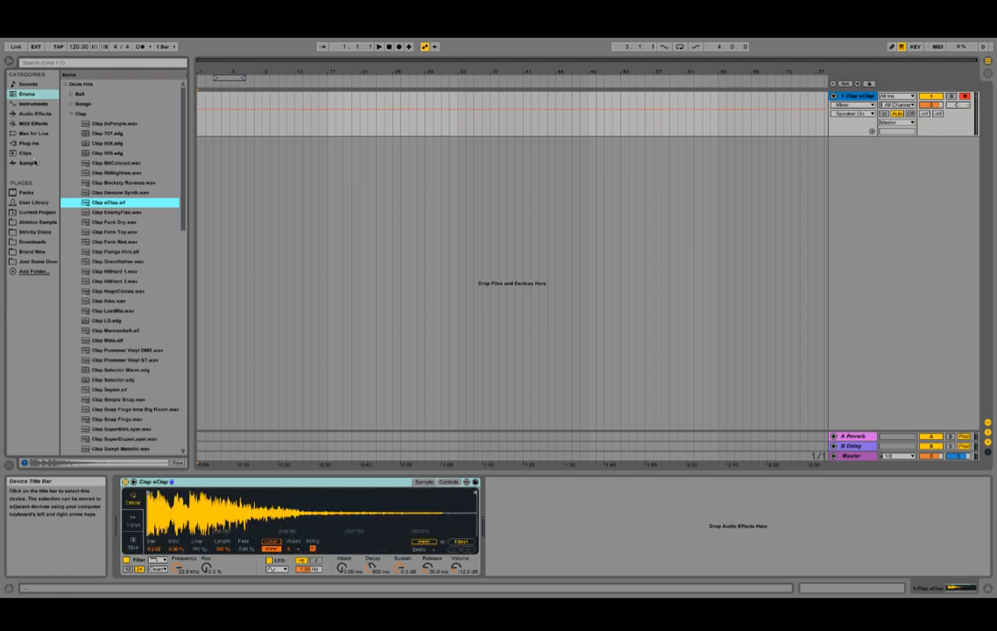
{"action": "key", "text": "super+z"}
- Try loading an empty Sampler instrument on the MIDI track, and undo it
{"action": "left_click", "coordinate": [34, 103]}
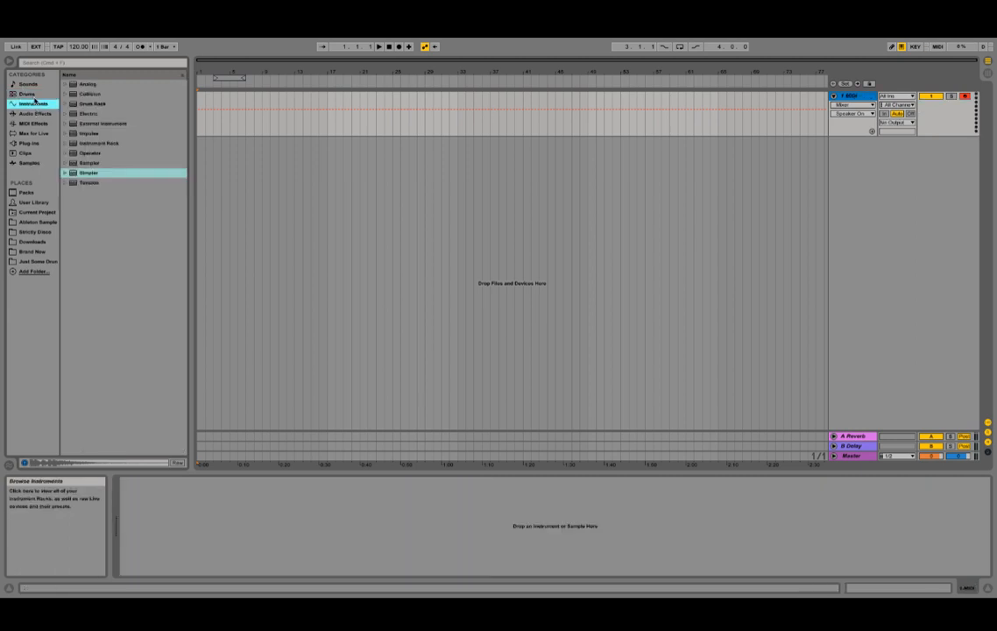
{"action": "double_click", "coordinate": [88, 163]}
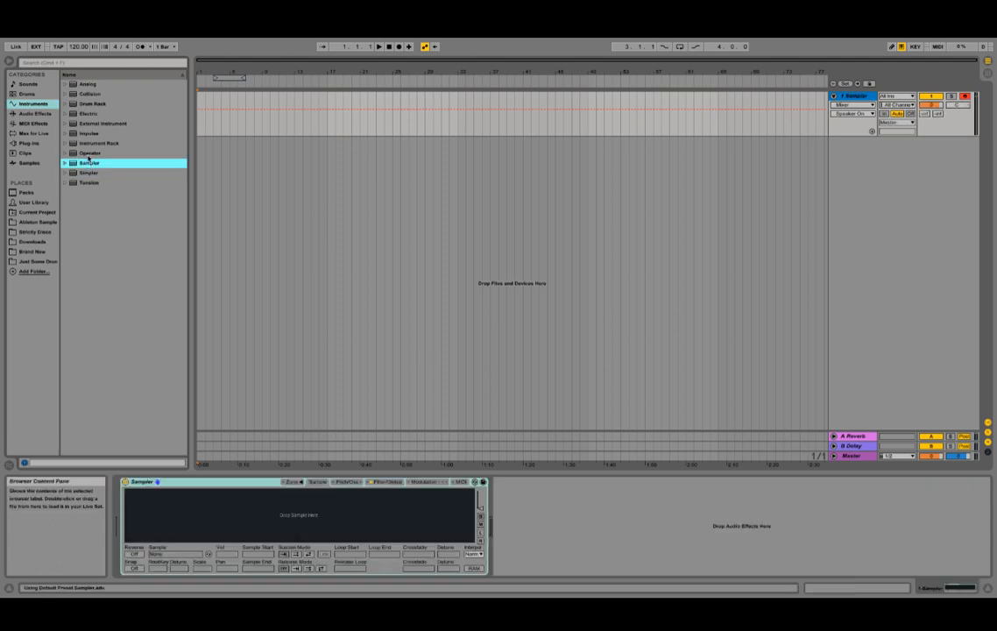
{"action": "key", "text": "super+z"}
- Try an empty Simpler on the MIDI track with Clap eClap.aif placed in its sample display, and undo both changes
{"action": "double_click", "coordinate": [92, 173]}
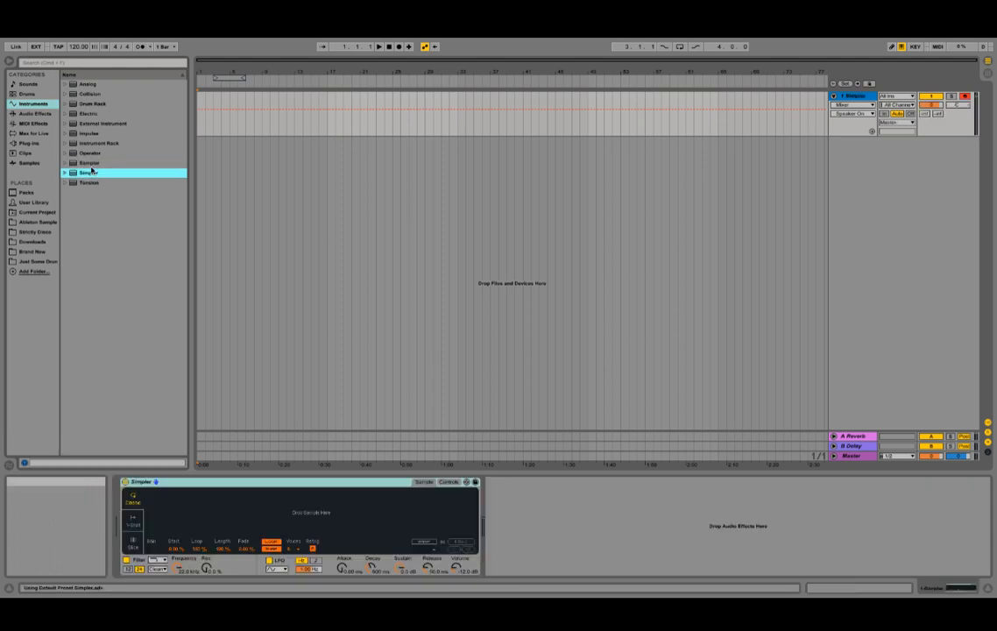
{"action": "left_click", "coordinate": [35, 114]}
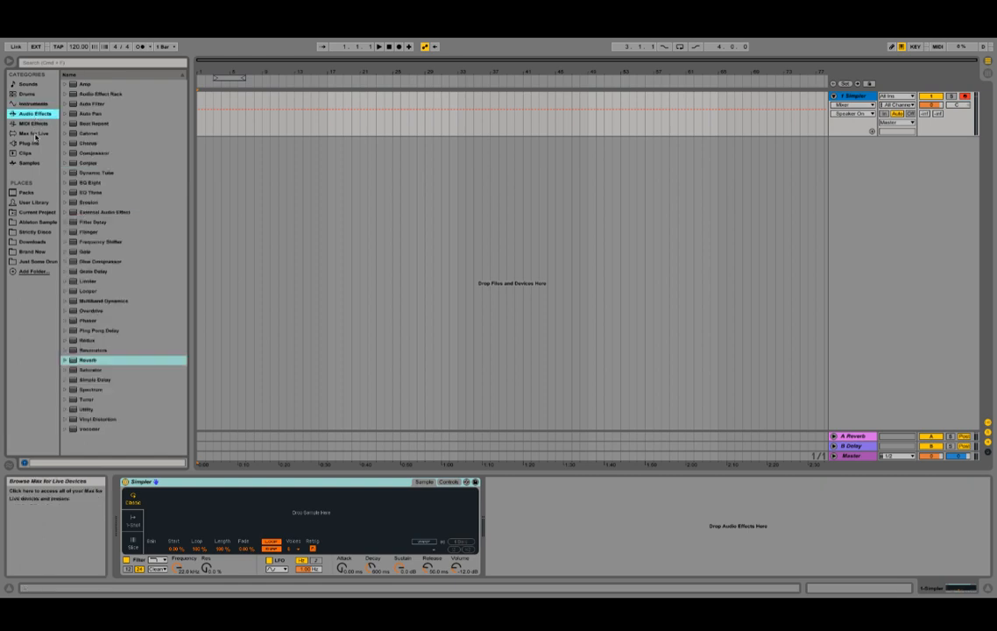
{"action": "left_click", "coordinate": [27, 94]}
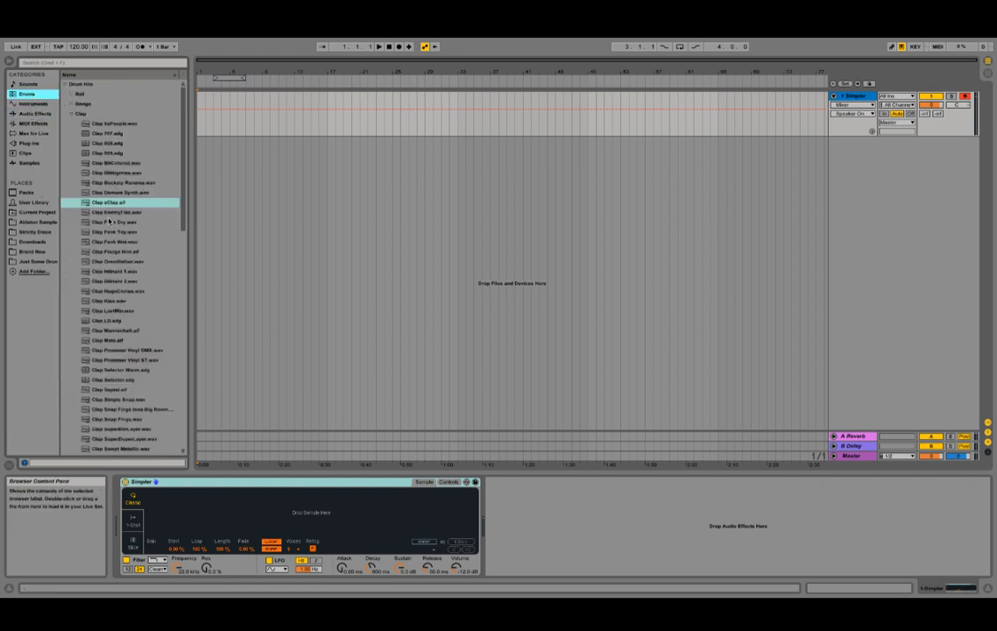
{"action": "left_click_drag", "start_coordinate": [105, 203], "coordinate": [271, 520]}
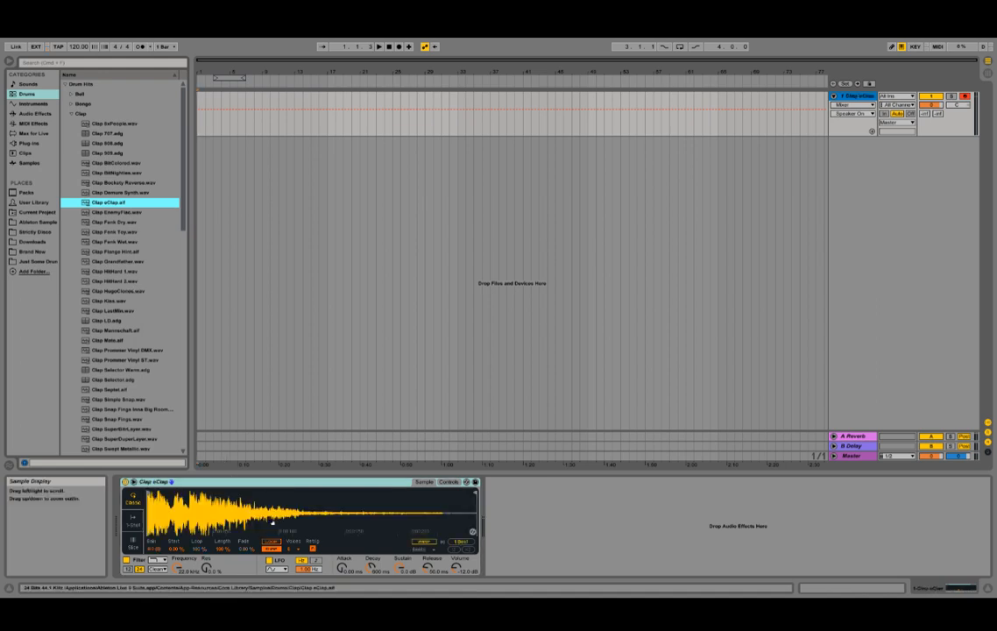
{"action": "key", "text": "super+z"}
{"action": "key", "text": "super+z"}
- Load Clap eClap.aif directly from the Drums category again, compare its Controls and Sample pages, and undo the load
{"action": "left_click", "coordinate": [33, 104]}
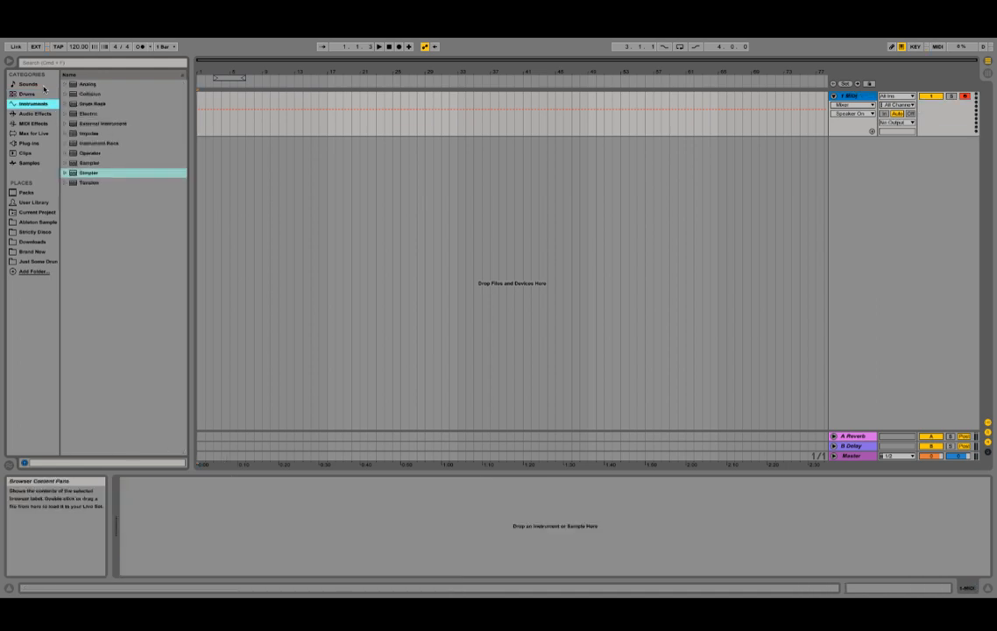
{"action": "left_click", "coordinate": [38, 94]}
{"action": "double_click", "coordinate": [129, 203]}
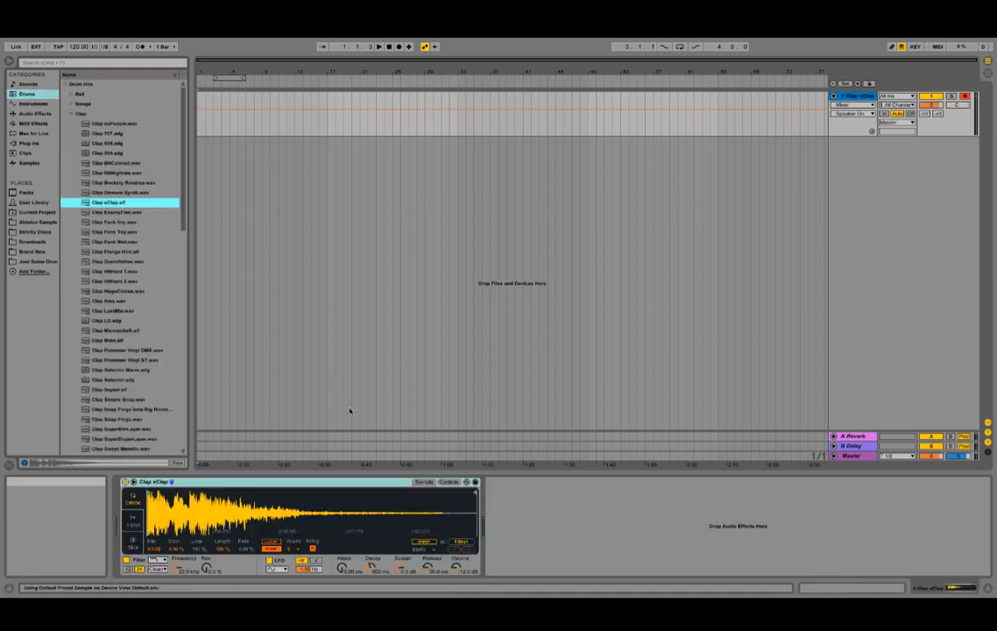
{"action": "left_click", "coordinate": [448, 482]}
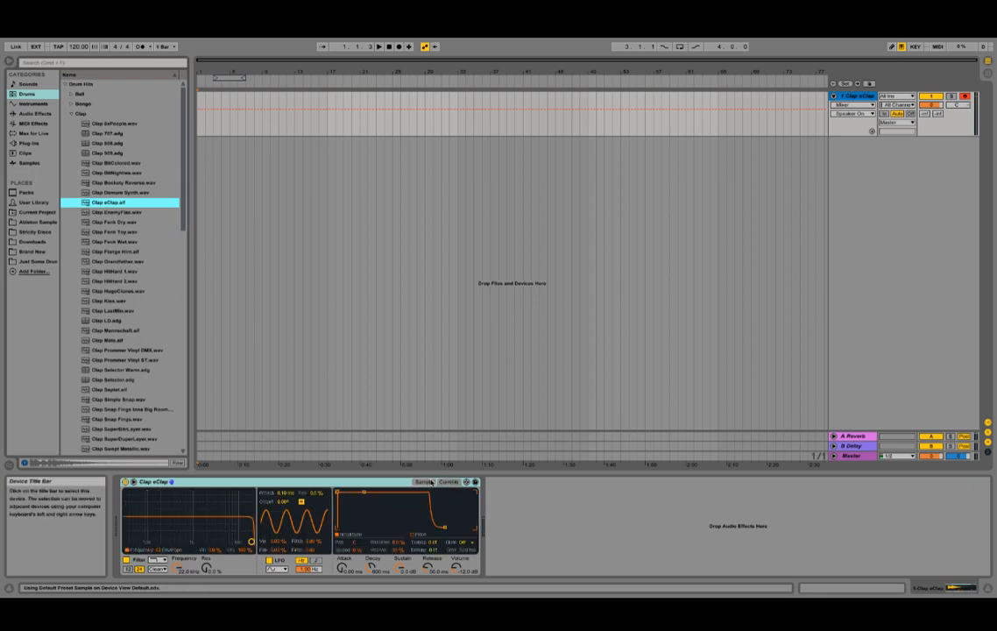
{"action": "left_click", "coordinate": [429, 482]}
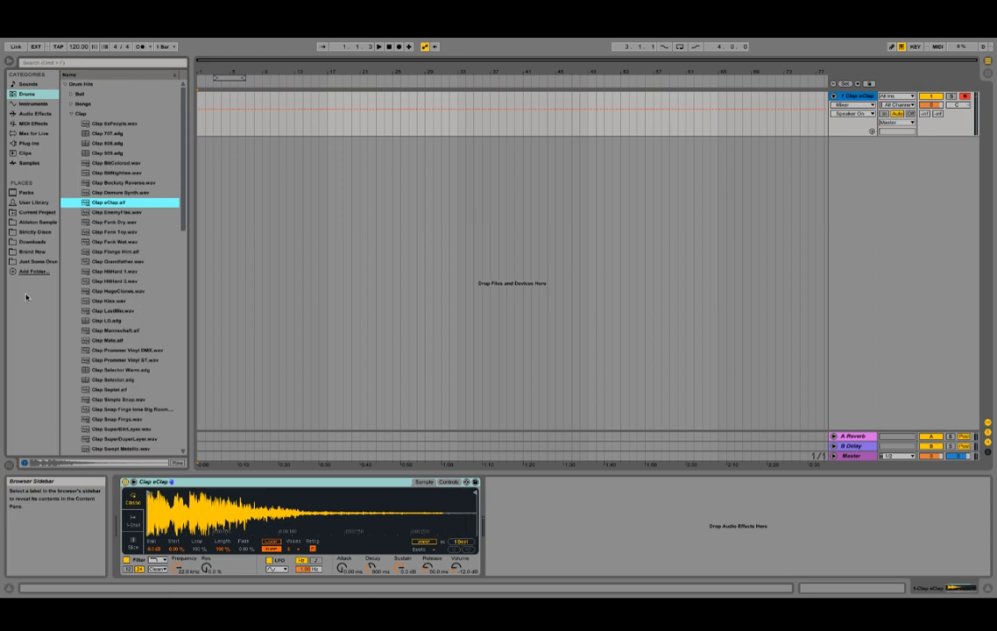
{"action": "key", "text": "super+z"}
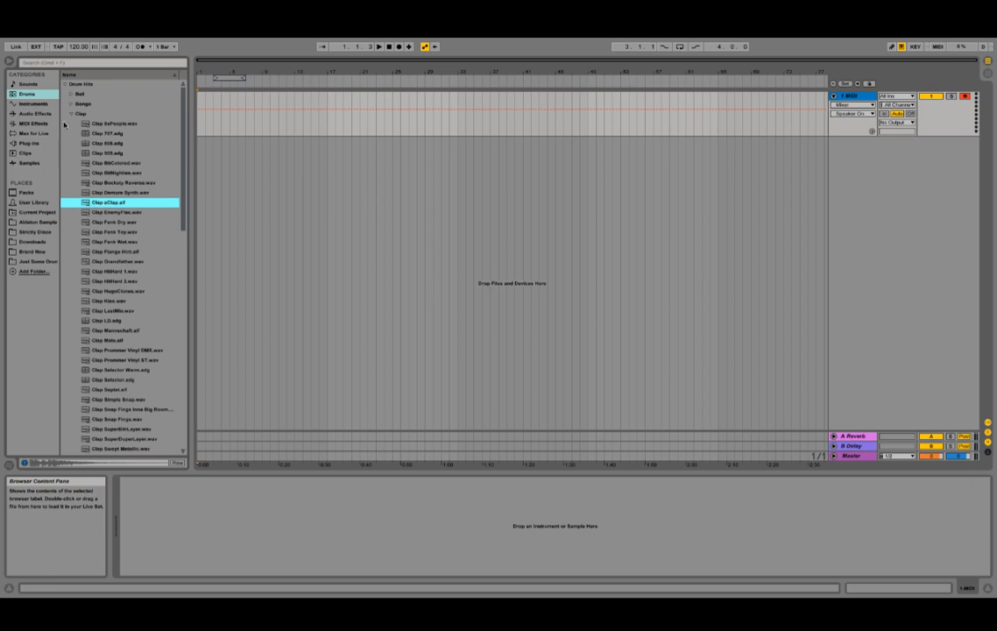
- Examine the Ableton Sample, Strictly Disco, Downloads and Just Some Drums folders among the browser's places
{"action": "left_click", "coordinate": [37, 96]}
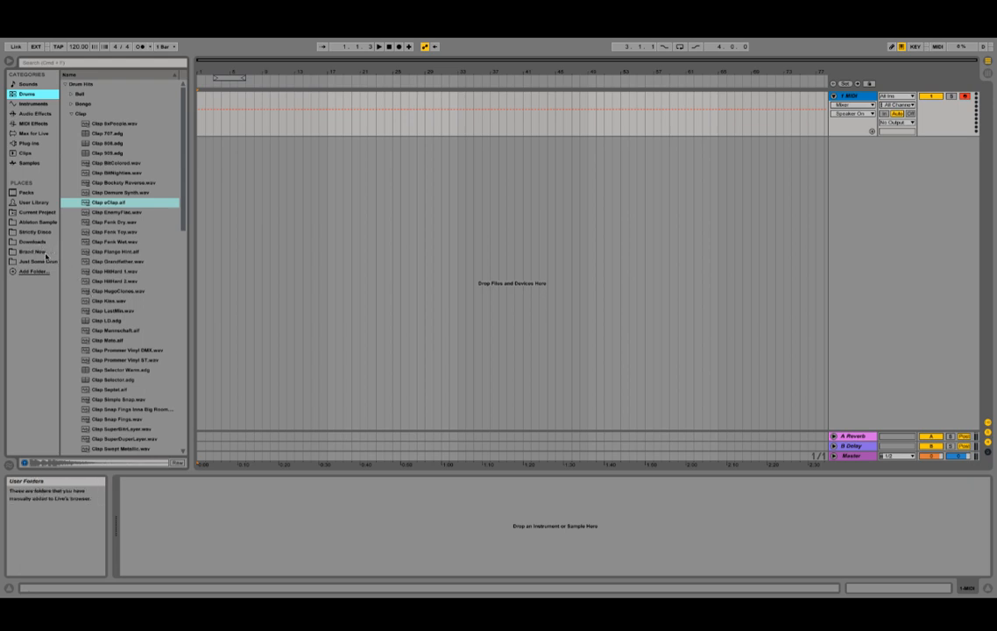
{"action": "left_click", "coordinate": [29, 222]}
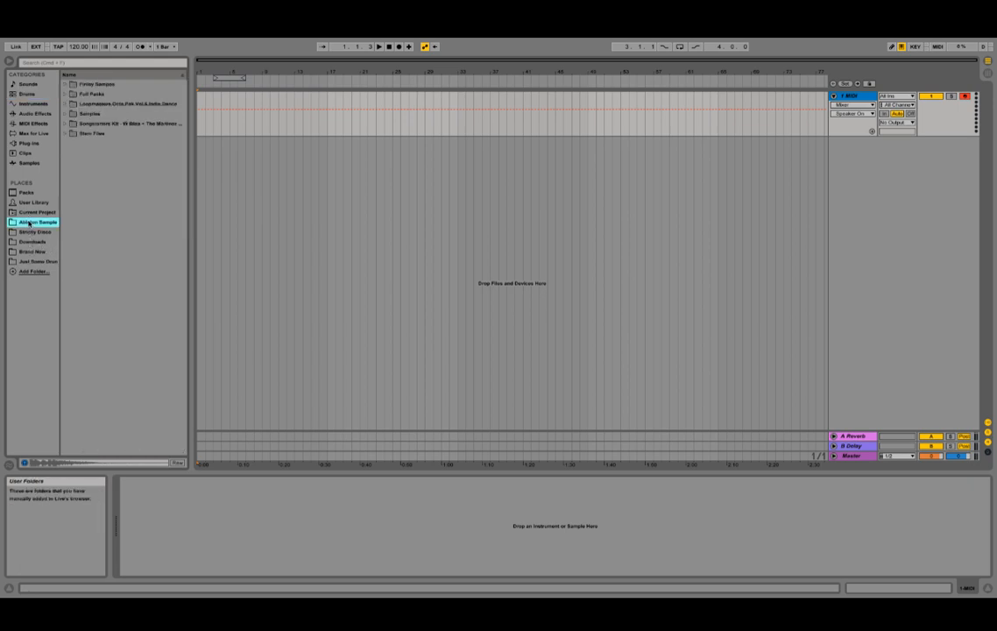
{"action": "left_click", "coordinate": [31, 231]}
{"action": "left_click", "coordinate": [32, 241]}
{"action": "left_click", "coordinate": [33, 261]}
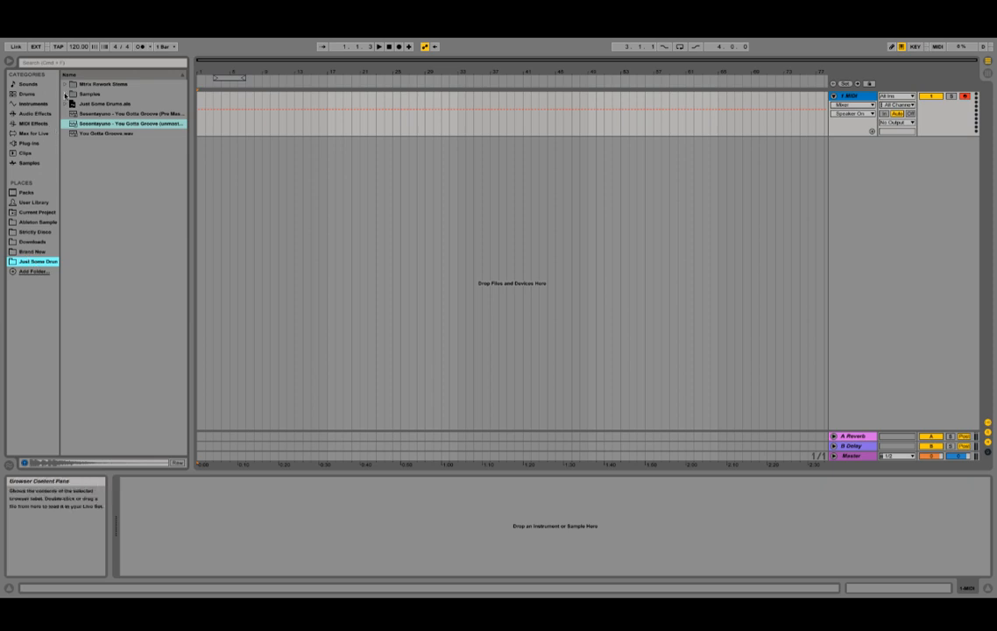
- Add the Sizzle Project folder from the Ideas folder to the browser's places and check its Samples subfolder
{"action": "left_click", "coordinate": [51, 271]}
{"action": "left_click", "coordinate": [486, 145]}
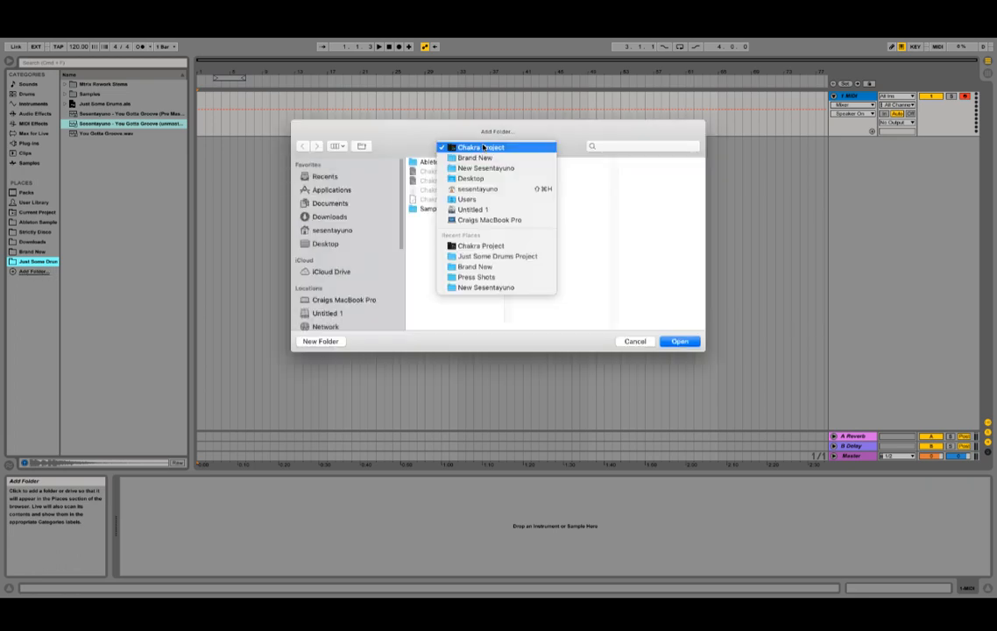
{"action": "left_click", "coordinate": [486, 169]}
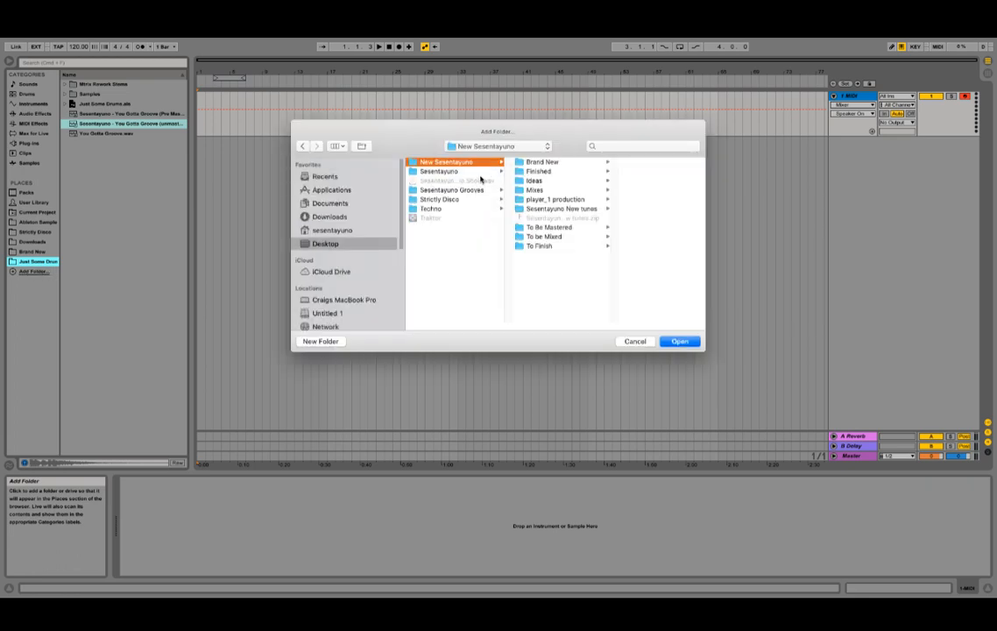
{"action": "left_click", "coordinate": [534, 180]}
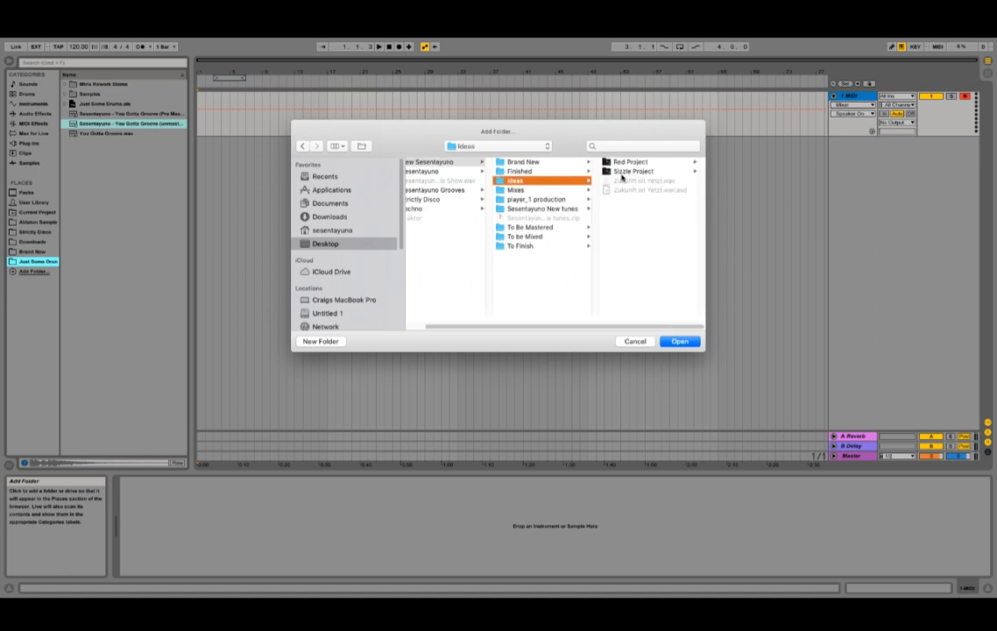
{"action": "left_click", "coordinate": [626, 172]}
{"action": "left_click", "coordinate": [683, 340]}
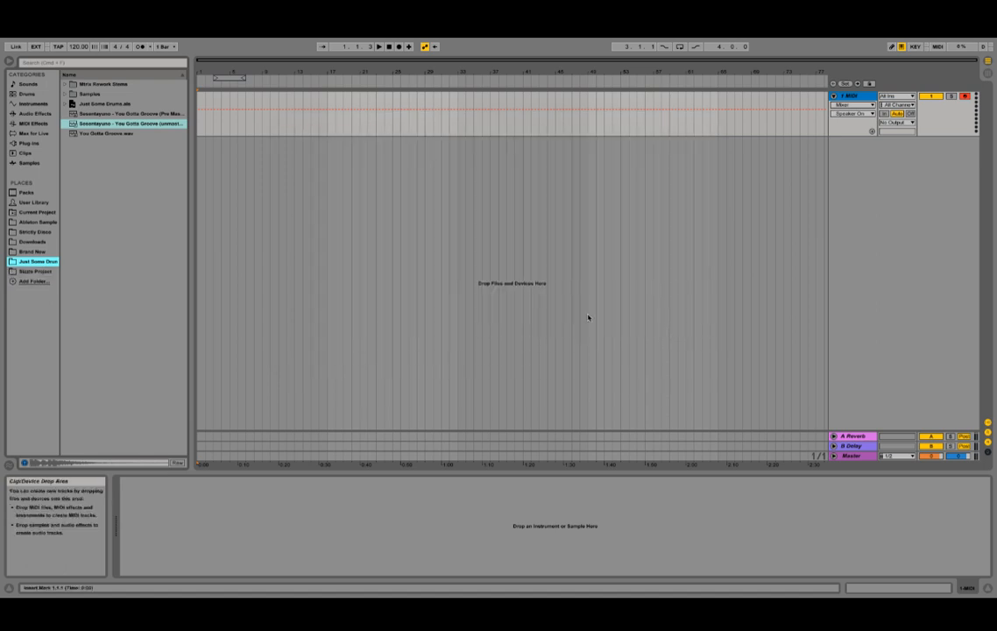
{"action": "left_click", "coordinate": [66, 95]}
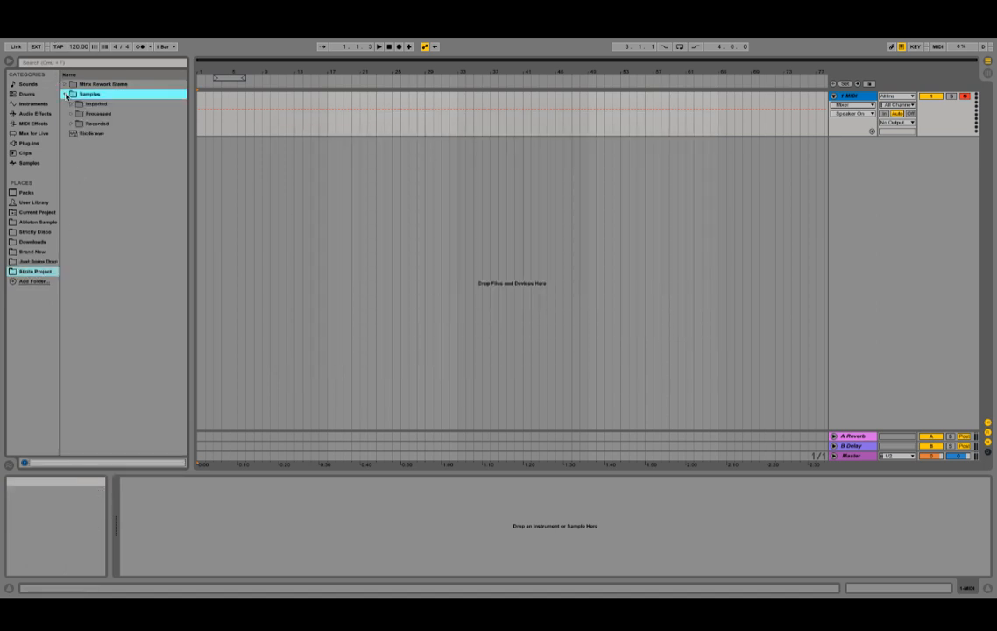
{"action": "left_click", "coordinate": [66, 95]}
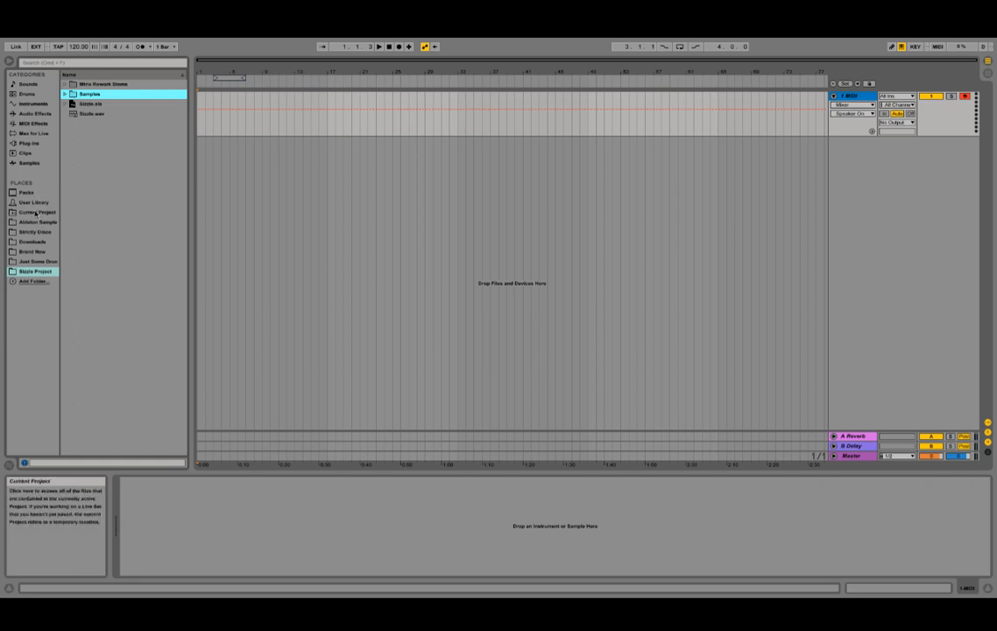
- Open the DSR_KICKS folder within the drum Kicks folder under Samples in the Ableton Sample place
{"action": "left_click", "coordinate": [37, 221]}
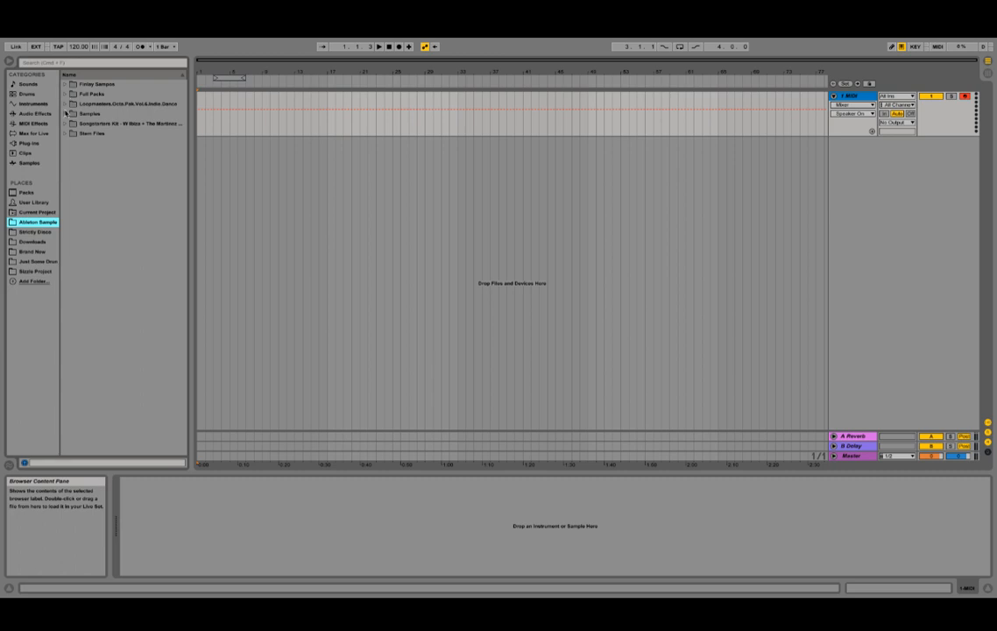
{"action": "left_click", "coordinate": [65, 113]}
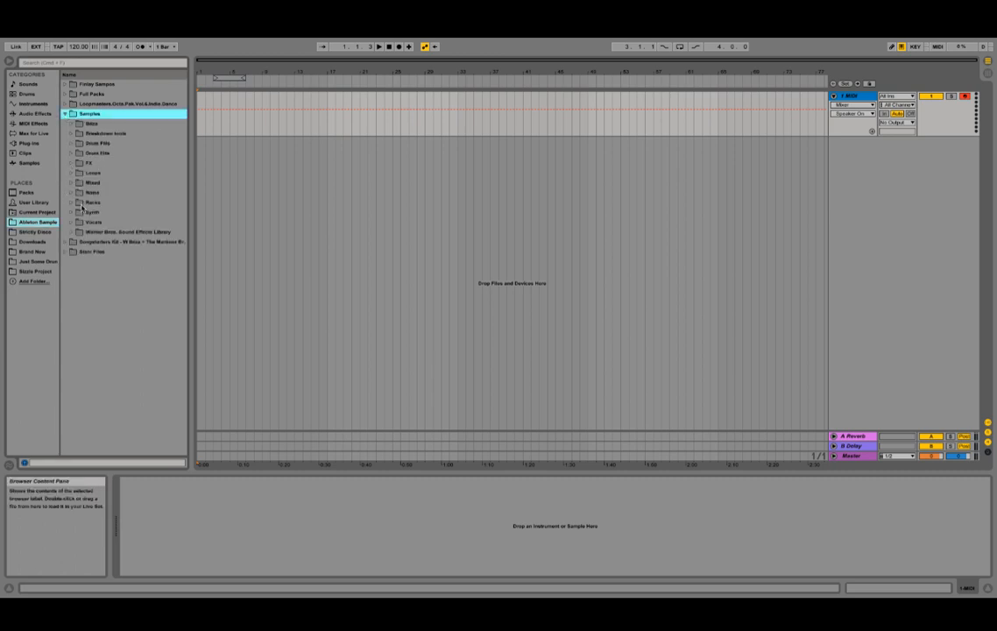
{"action": "left_click", "coordinate": [70, 153]}
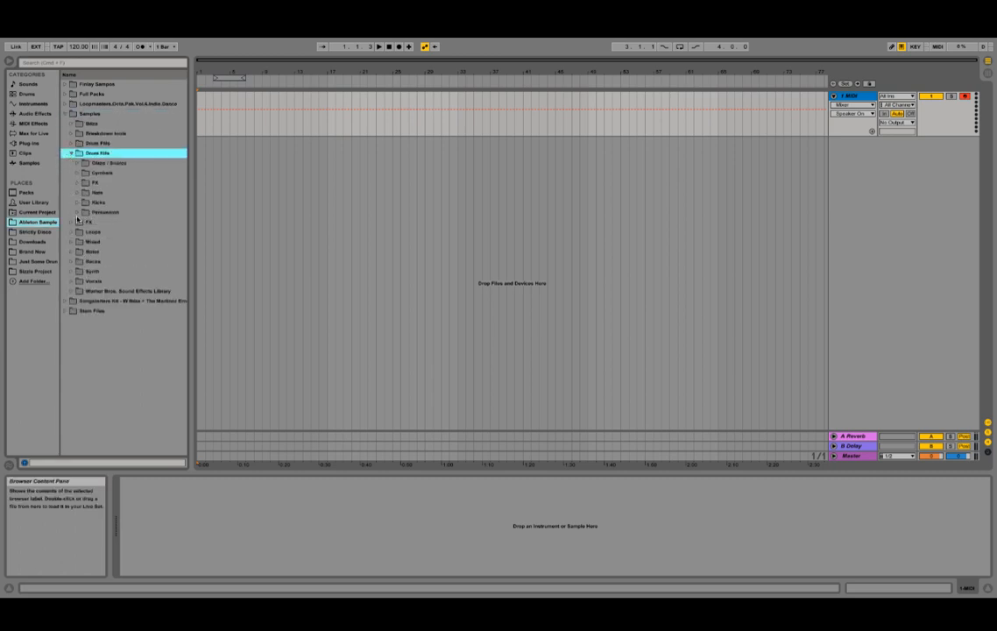
{"action": "left_click", "coordinate": [77, 203]}
{"action": "left_click", "coordinate": [84, 252]}
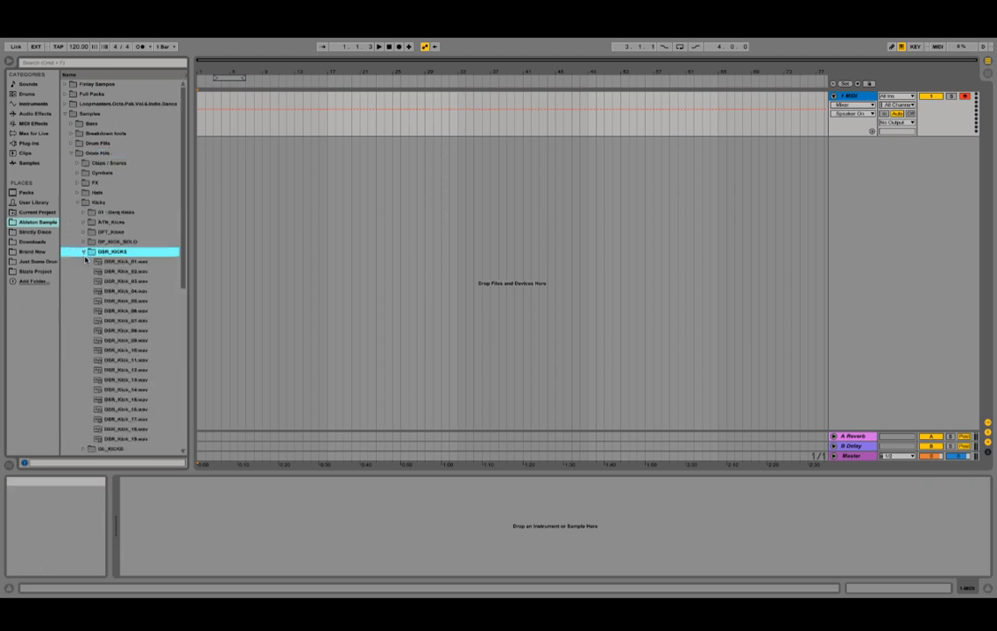
- Preview several DSR kick samples and load DSR_Kick_03.wav onto the MIDI track
{"action": "left_click", "coordinate": [98, 281]}
{"action": "left_click", "coordinate": [99, 302]}
{"action": "left_click", "coordinate": [99, 281]}
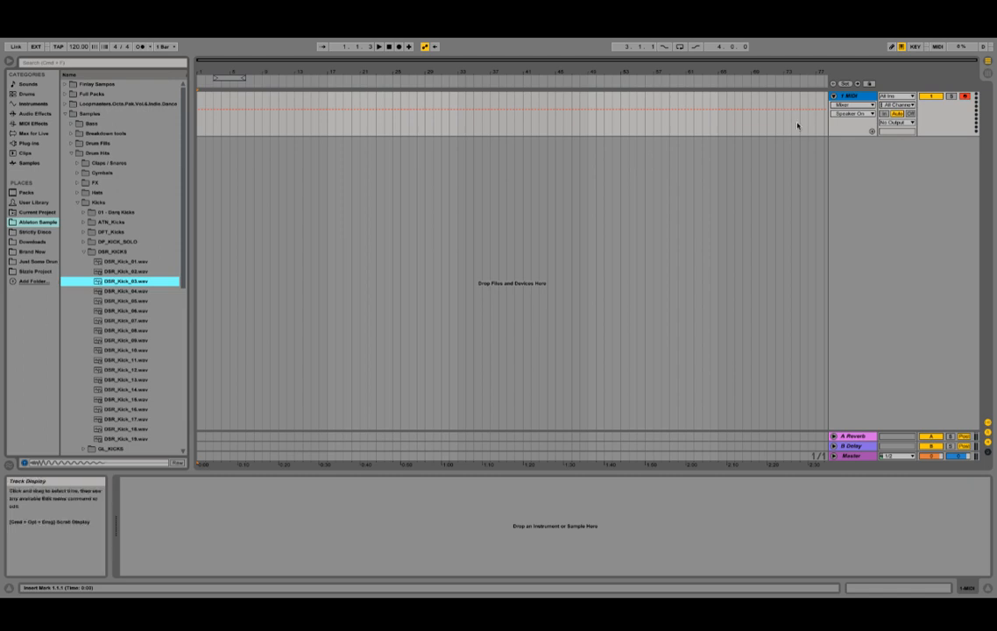
{"action": "left_click", "coordinate": [854, 99]}
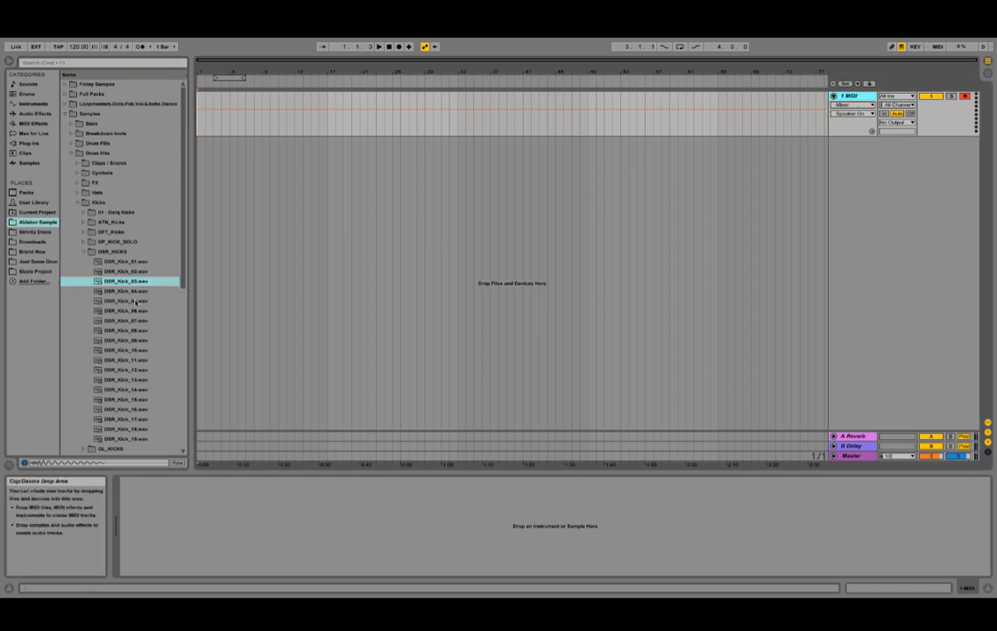
{"action": "double_click", "coordinate": [127, 281]}
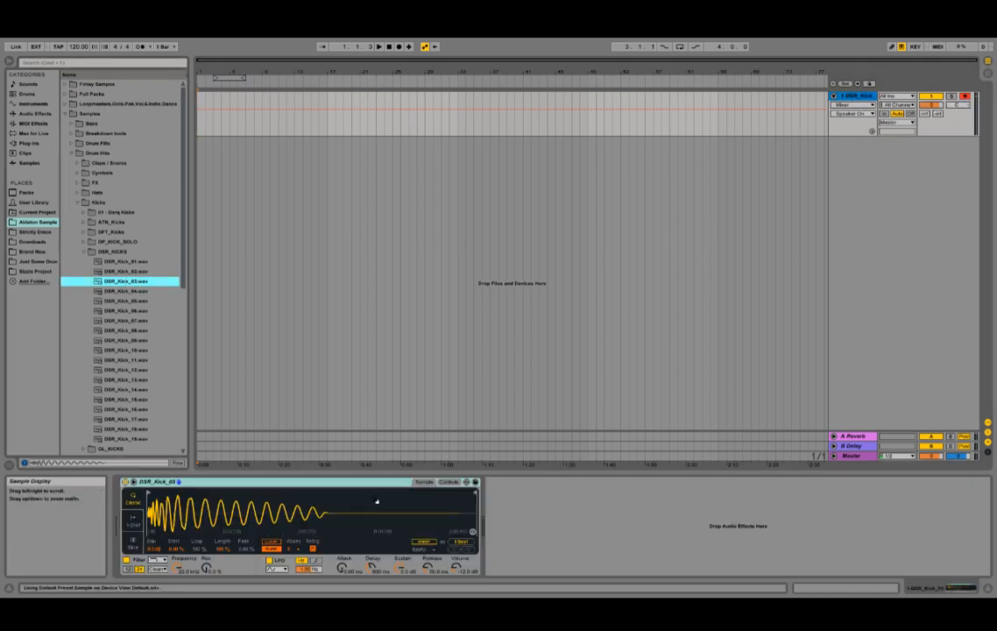
- Show the Instruments category, undo the kick sample load and redo it
{"action": "left_click", "coordinate": [35, 104]}
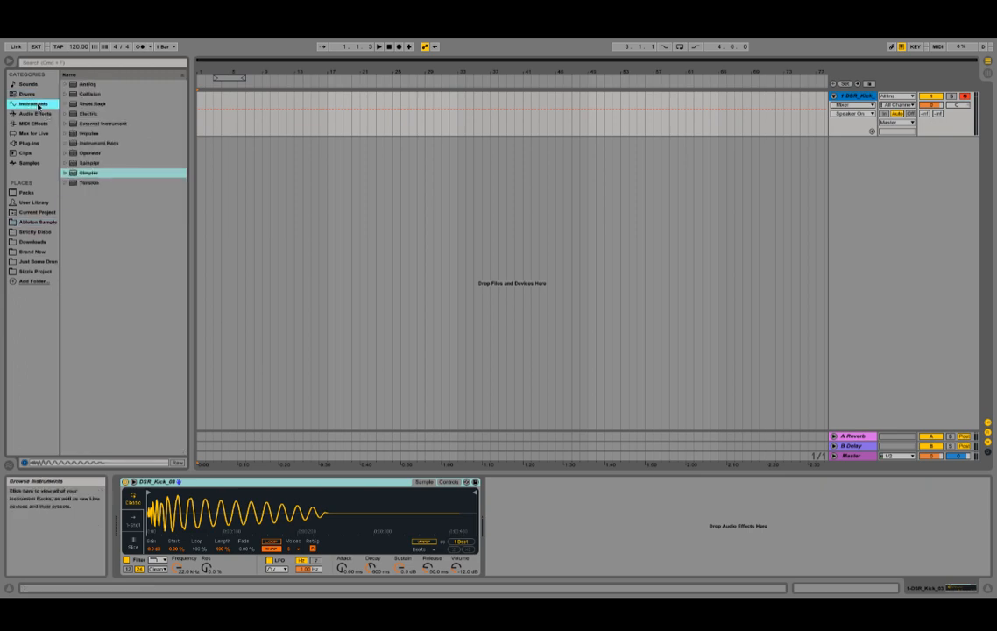
{"action": "key", "text": "super+z"}
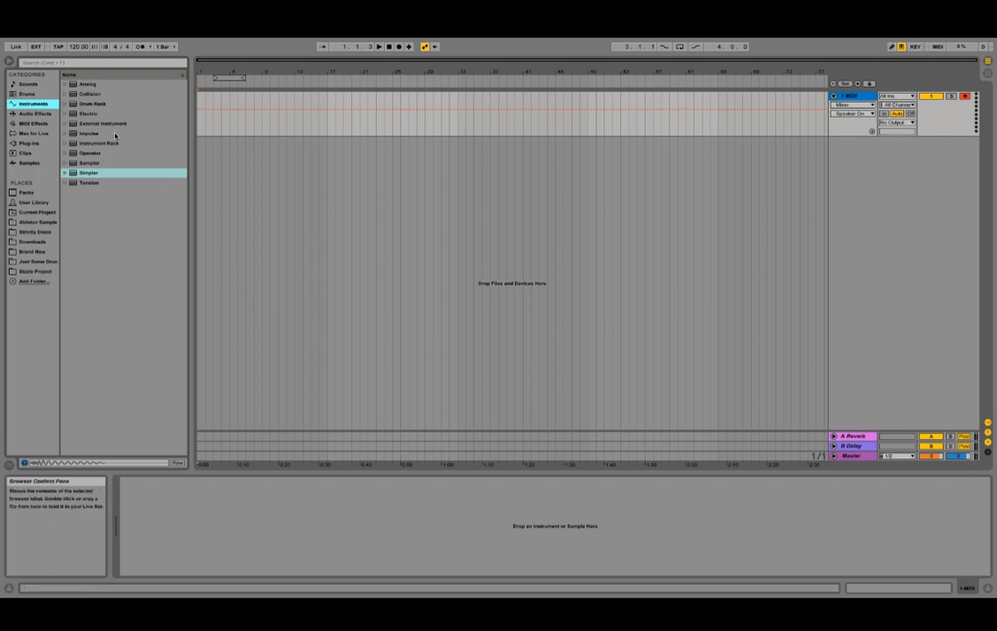
{"action": "key", "text": "super+shift+z"}
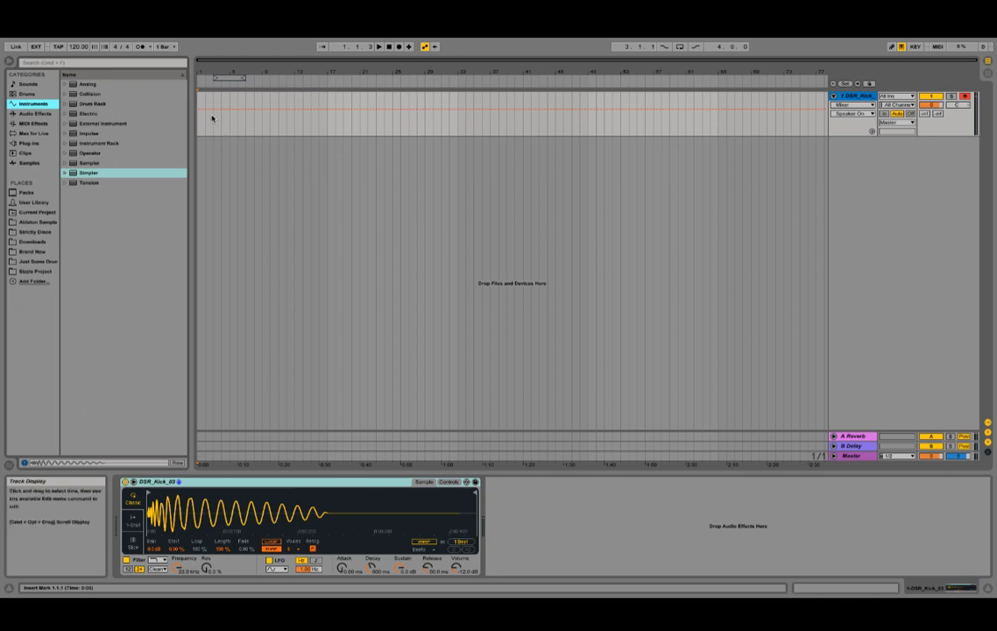
- Try an empty MIDI clip in the kick track's first Session View slot, delete it and return to Arrangement View
{"action": "key", "text": "Tab"}
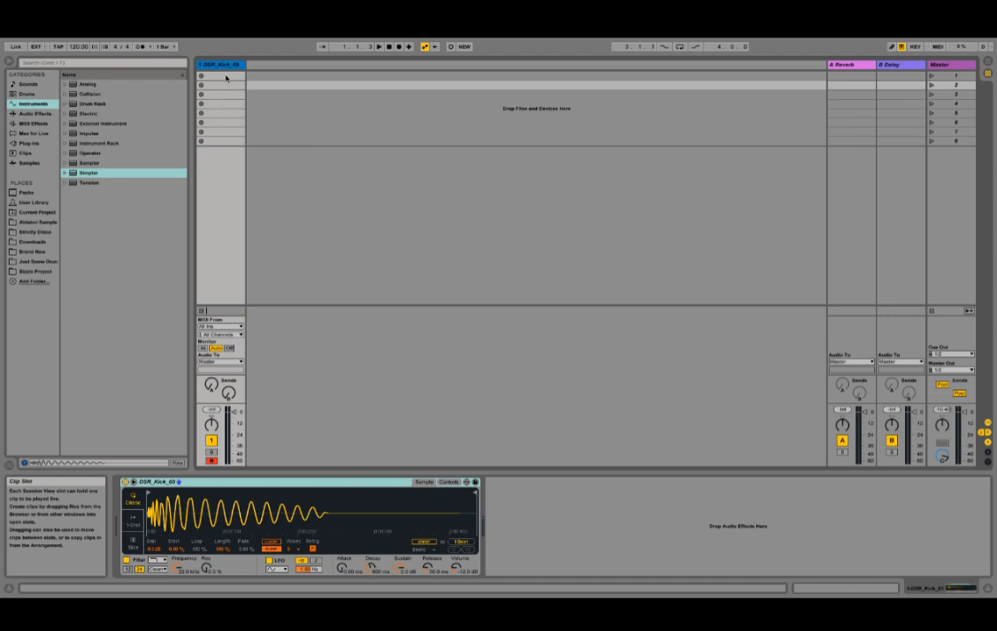
{"action": "double_click", "coordinate": [226, 78]}
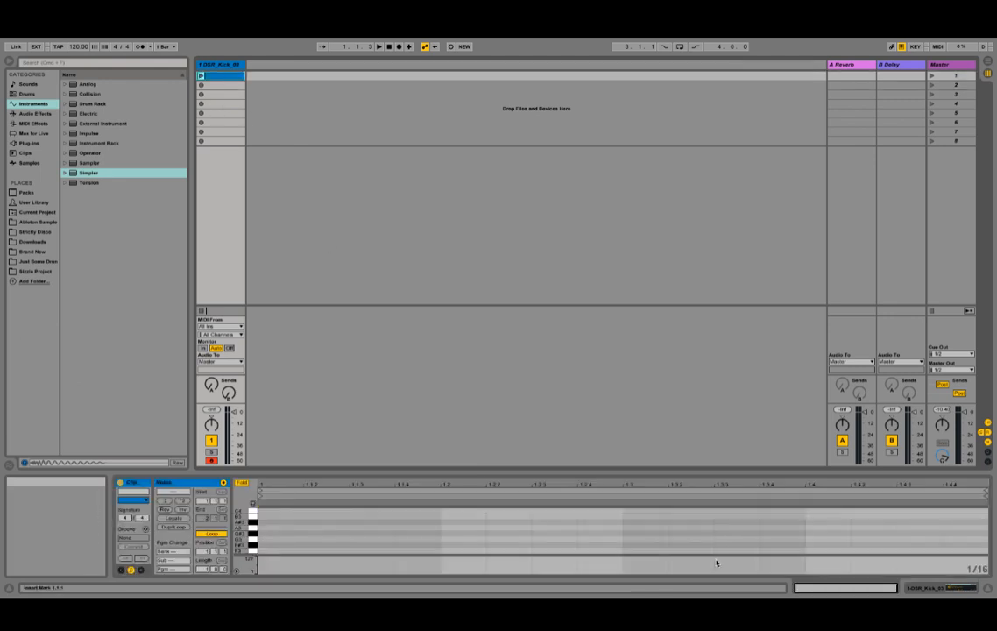
{"action": "key", "text": "Delete"}
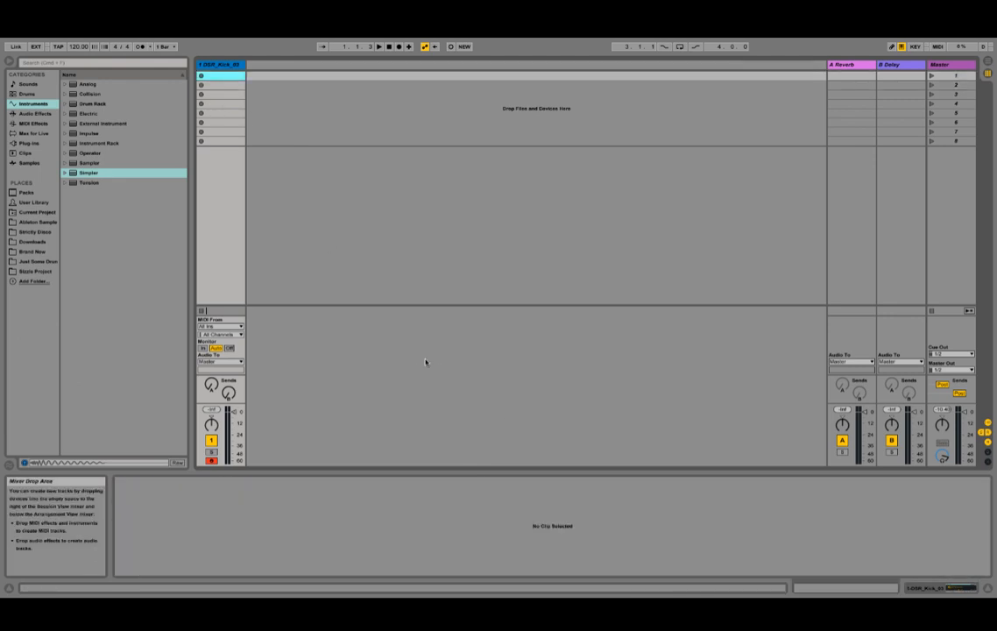
{"action": "key", "text": "Tab"}
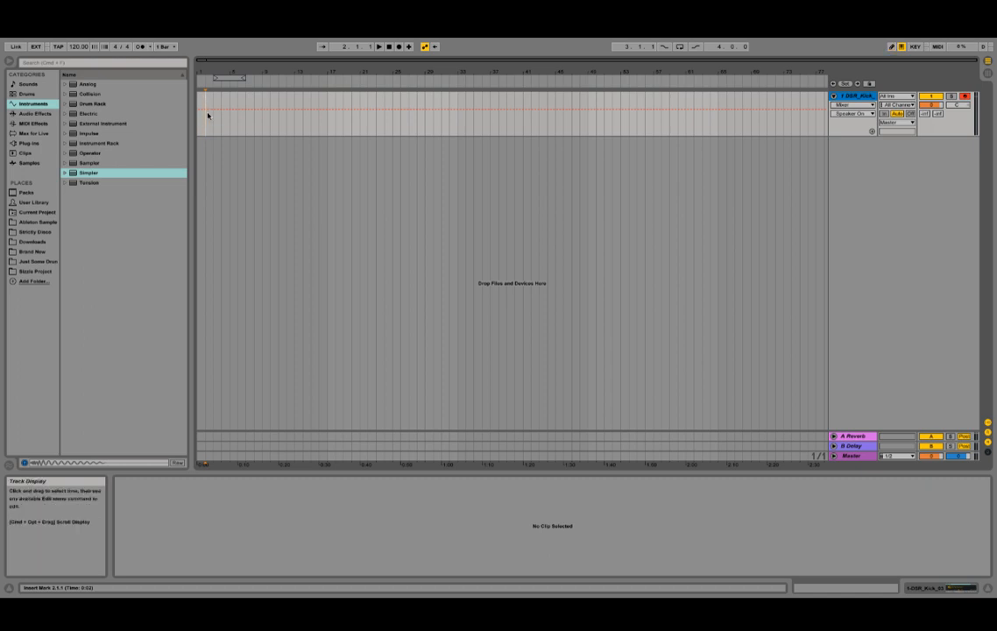
- Insert an empty one-bar MIDI clip in bar 1 of the kick track
{"action": "left_click_drag", "start_coordinate": [207, 118], "coordinate": [320, 124]}
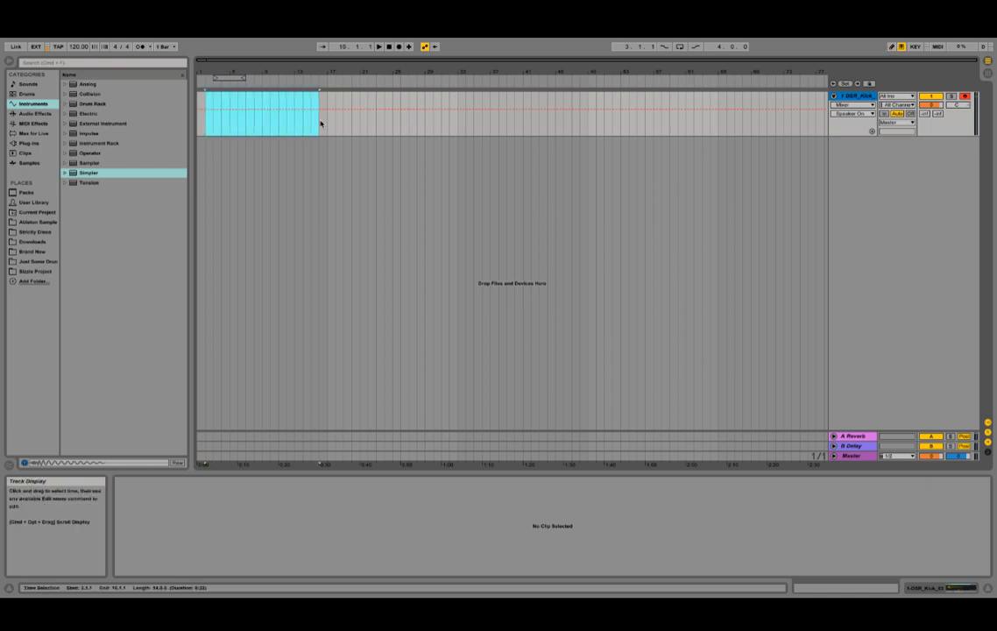
{"action": "left_click", "coordinate": [246, 125]}
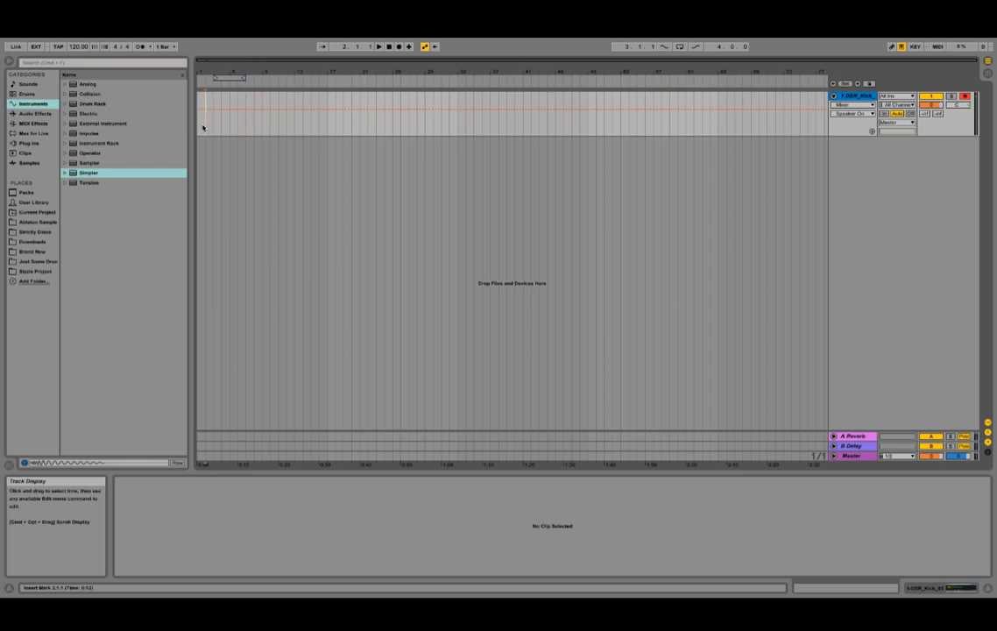
{"action": "left_click_drag", "start_coordinate": [204, 127], "coordinate": [213, 131]}
{"action": "left_click_drag", "start_coordinate": [311, 129], "coordinate": [197, 125]}
{"action": "left_click", "coordinate": [206, 125]}
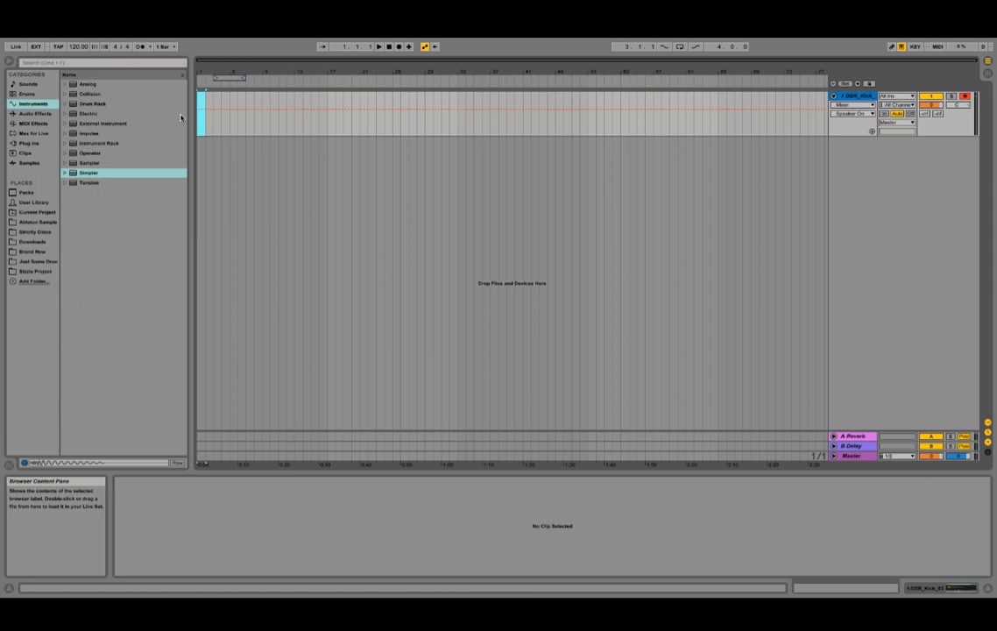
{"action": "key", "text": "super+shift+m"}
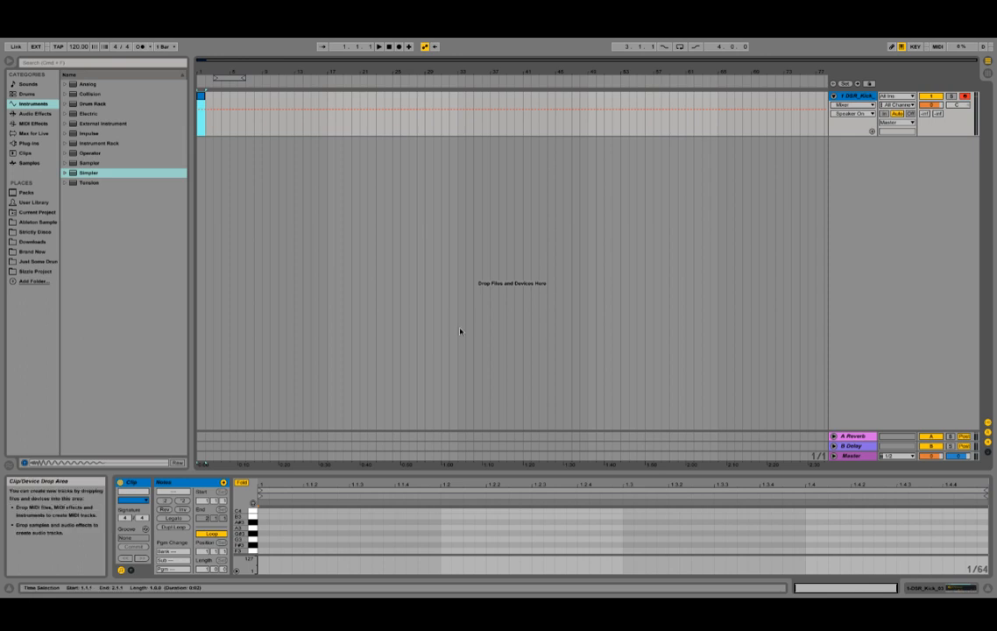
- Enlarge the note rows around C3 and set the note editor's fixed grid to 1/16 with Draw Mode on
{"action": "mouse_move", "coordinate": [240, 534]}
{"action": "left_mouse_down"}
{"action": "mouse_move", "coordinate": [255, 535]}
{"action": "mouse_move", "coordinate": [252, 551]}
{"action": "mouse_move", "coordinate": [252, 527]}
{"action": "left_mouse_up"}
{"action": "right_click", "coordinate": [327, 517]}
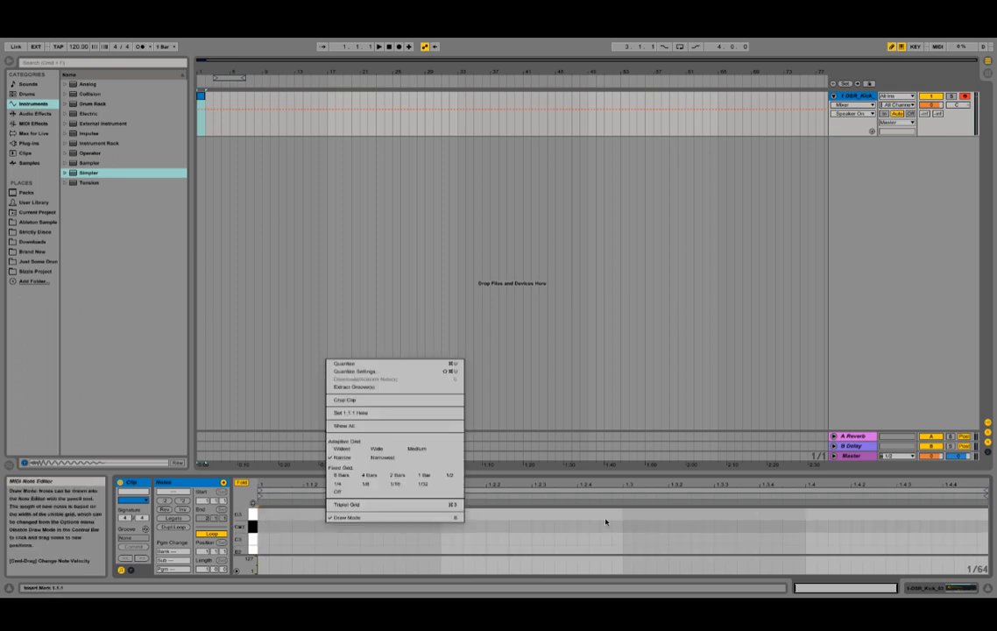
{"action": "left_click", "coordinate": [333, 517]}
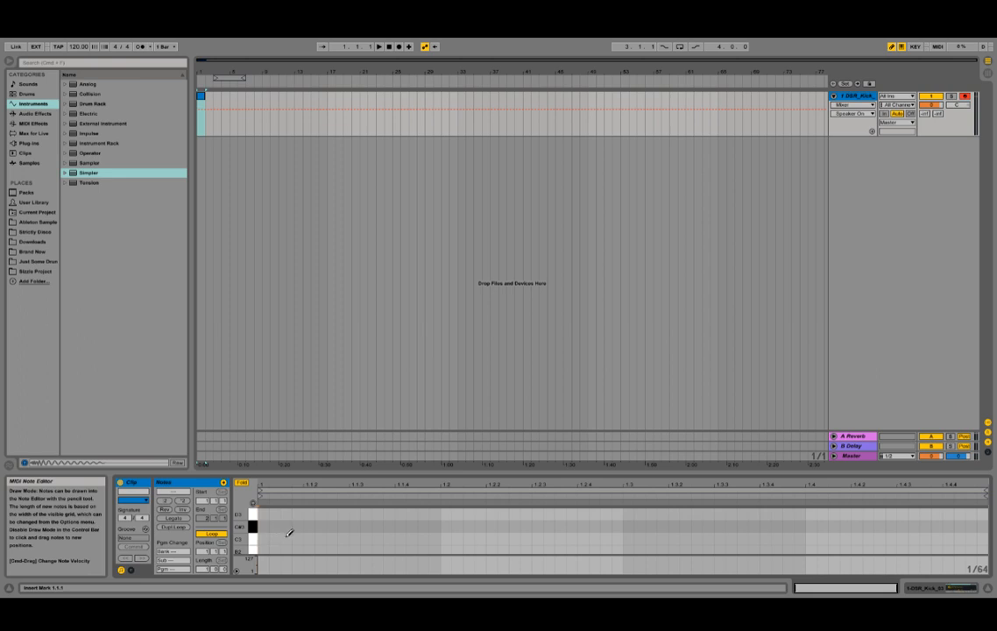
{"action": "scroll", "coordinate": [285, 524], "scroll_direction": "up", "scroll_amount": 2}
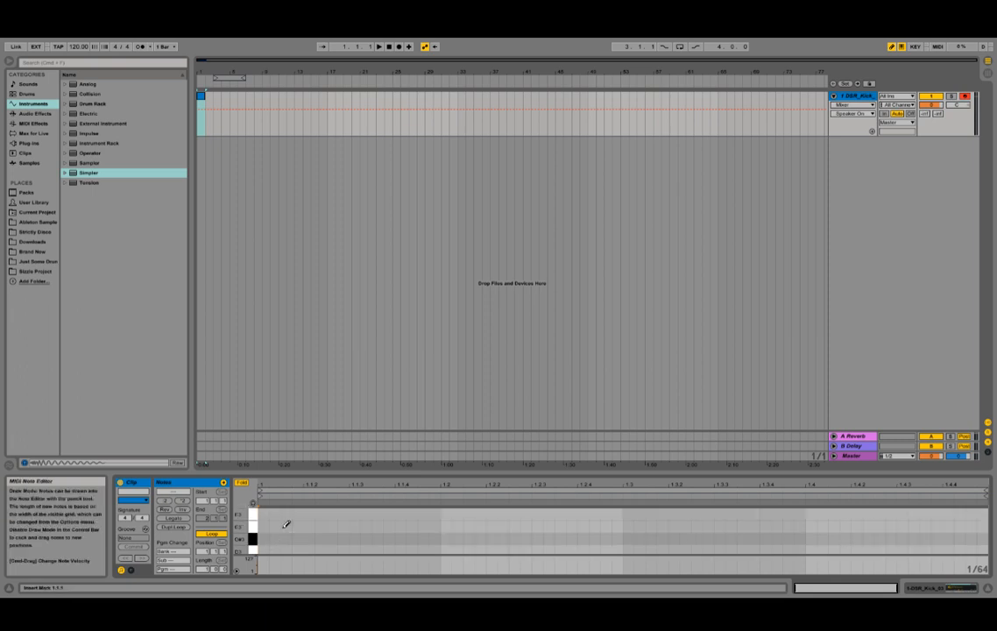
{"action": "scroll", "coordinate": [286, 524], "scroll_direction": "down", "scroll_amount": 3}
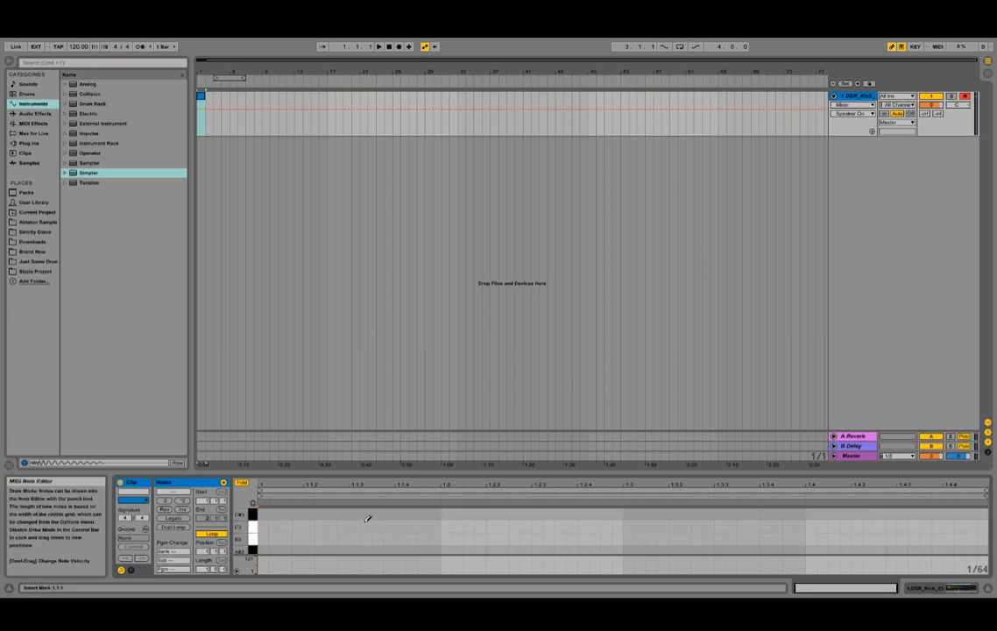
{"action": "right_click", "coordinate": [312, 527]}
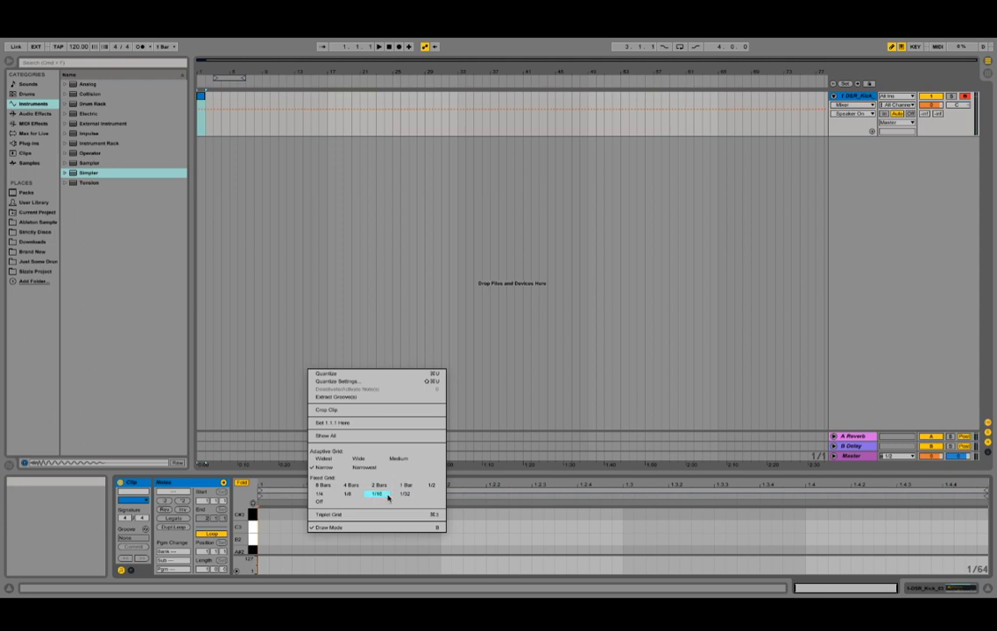
{"action": "left_click", "coordinate": [377, 494]}
- Draw a 1/16 kick note on C3 at each of the four beats of the clip
{"action": "left_click", "coordinate": [280, 523]}
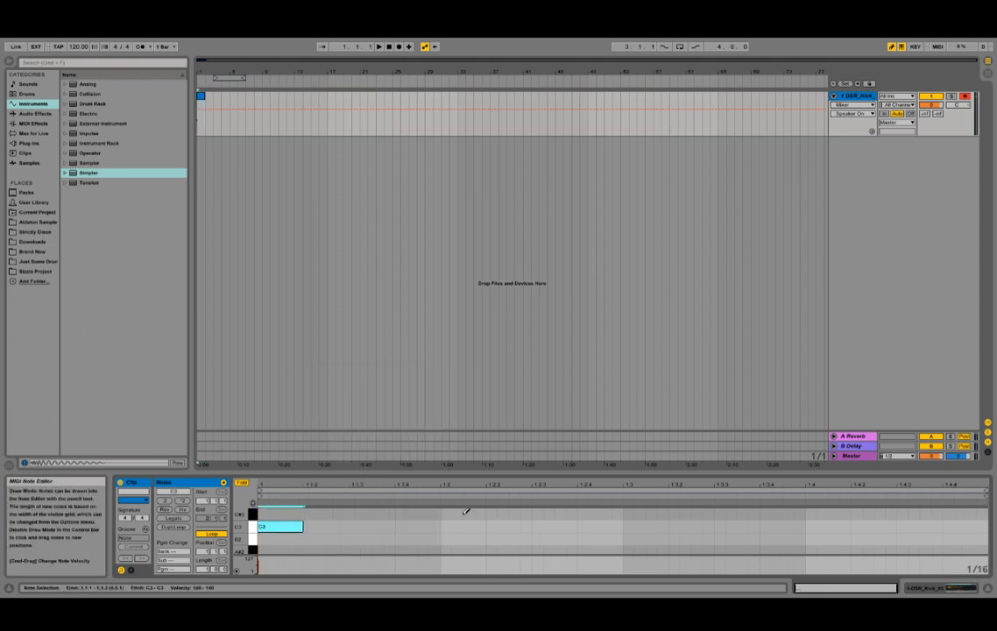
{"action": "left_click", "coordinate": [461, 526]}
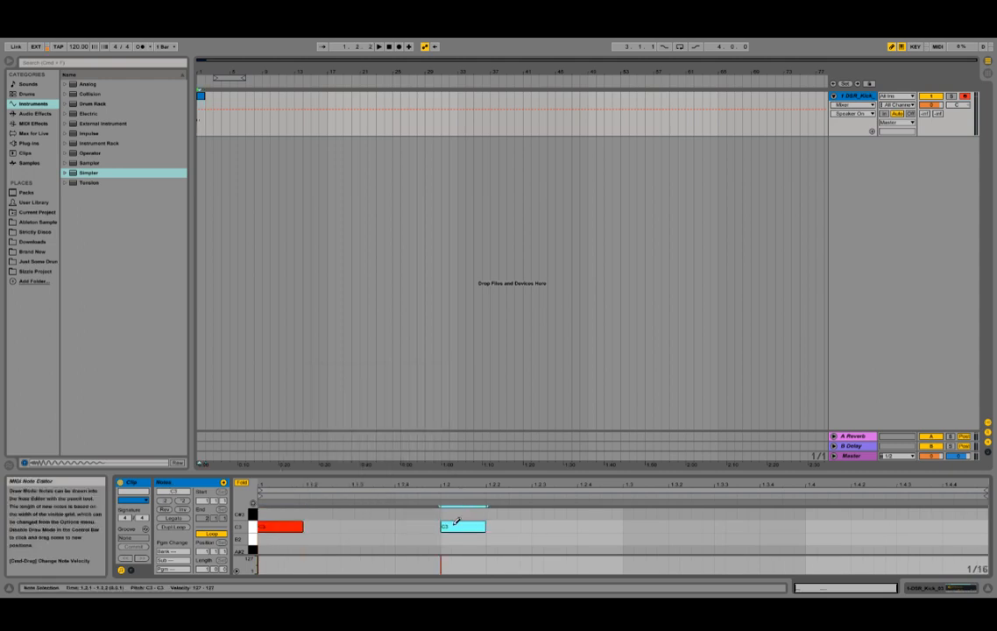
{"action": "left_click", "coordinate": [643, 526]}
{"action": "left_click", "coordinate": [827, 526]}
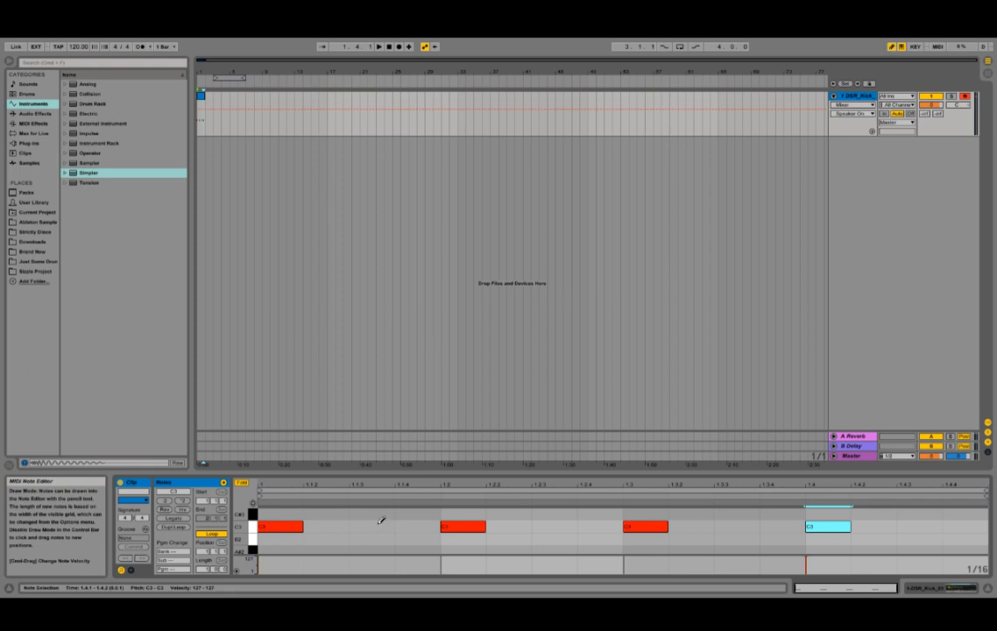
- Switch the note editor's fixed grid to 1/8 and then to 1/4
{"action": "key", "text": "b"}
{"action": "right_click", "coordinate": [372, 519]}
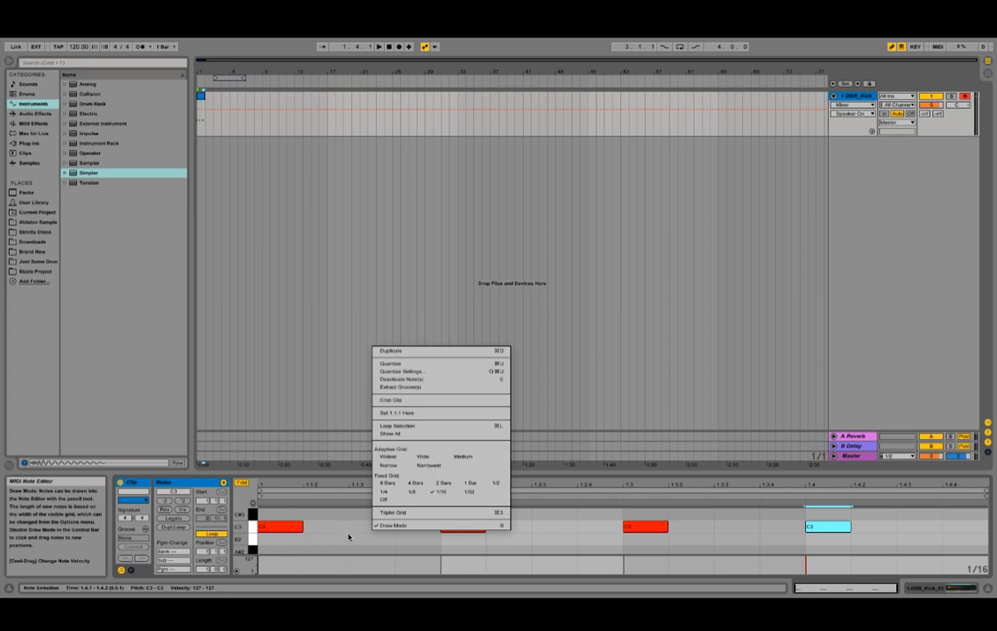
{"action": "left_click", "coordinate": [348, 536]}
{"action": "right_click", "coordinate": [353, 527]}
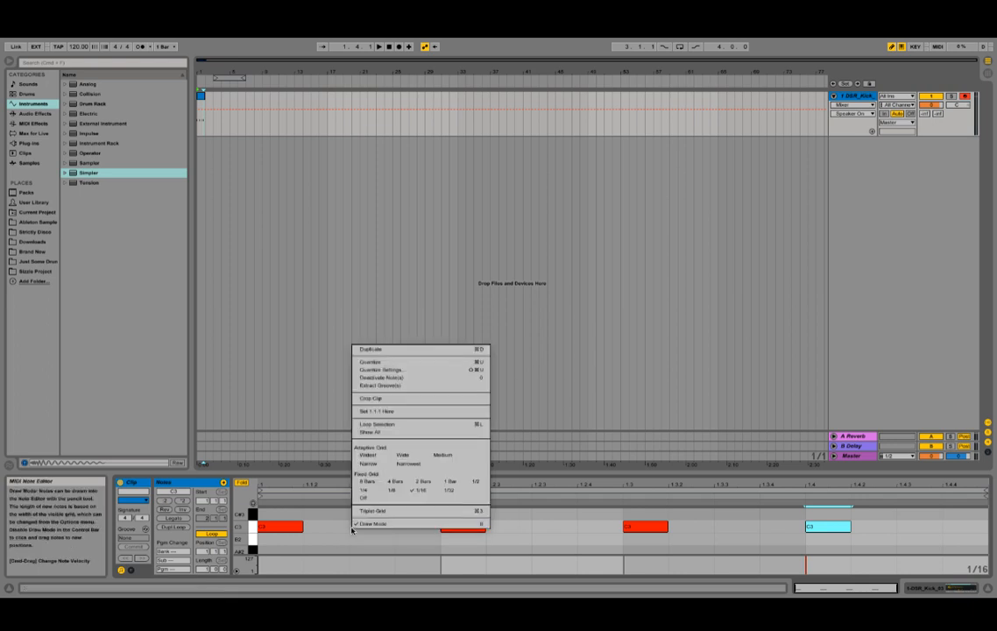
{"action": "left_click", "coordinate": [394, 491]}
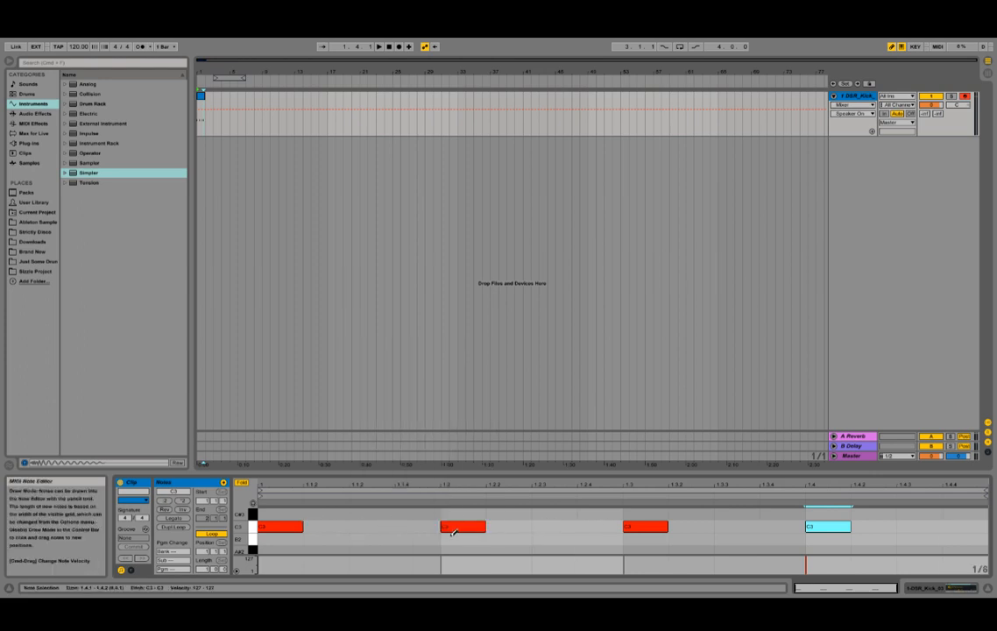
{"action": "right_click", "coordinate": [419, 533]}
{"action": "left_click", "coordinate": [428, 501]}
- Try quarter-note C3 notes across the bar, undo them and return the fixed grid to 1/16
{"action": "left_click", "coordinate": [308, 526]}
{"action": "left_click", "coordinate": [309, 525]}
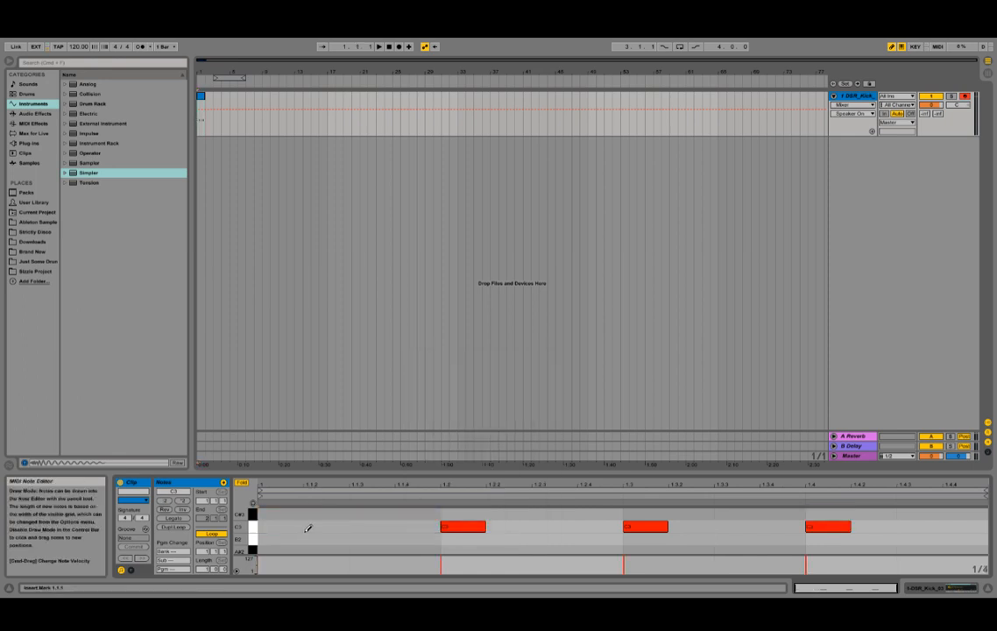
{"action": "left_click", "coordinate": [309, 525]}
{"action": "left_click_drag", "start_coordinate": [308, 526], "coordinate": [841, 525]}
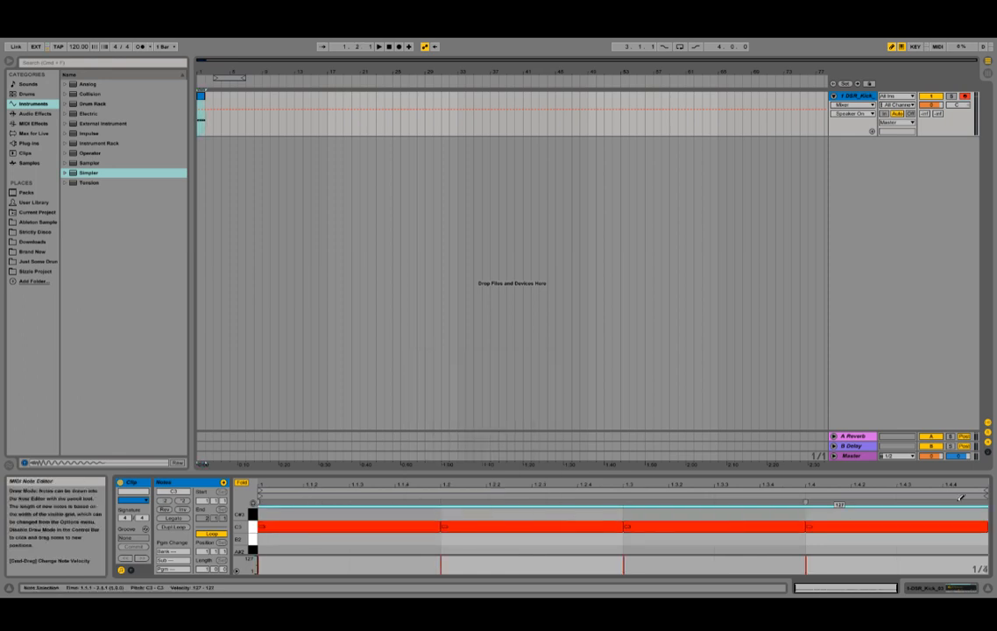
{"action": "key", "text": "super+a"}
{"action": "key", "text": "super+z"}
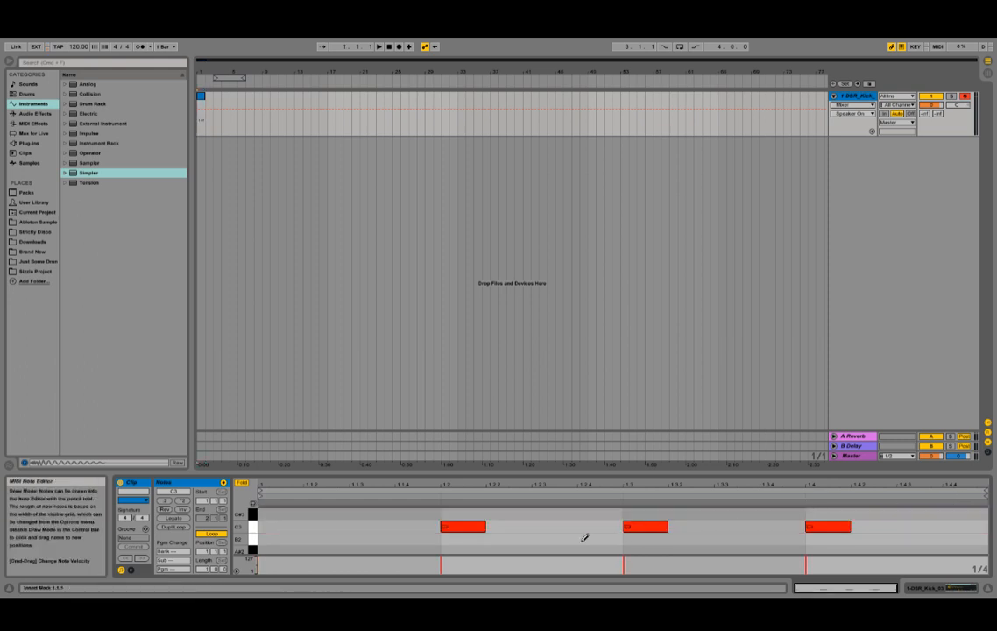
{"action": "left_click_drag", "start_coordinate": [302, 526], "coordinate": [388, 520]}
{"action": "key", "text": "super+z"}
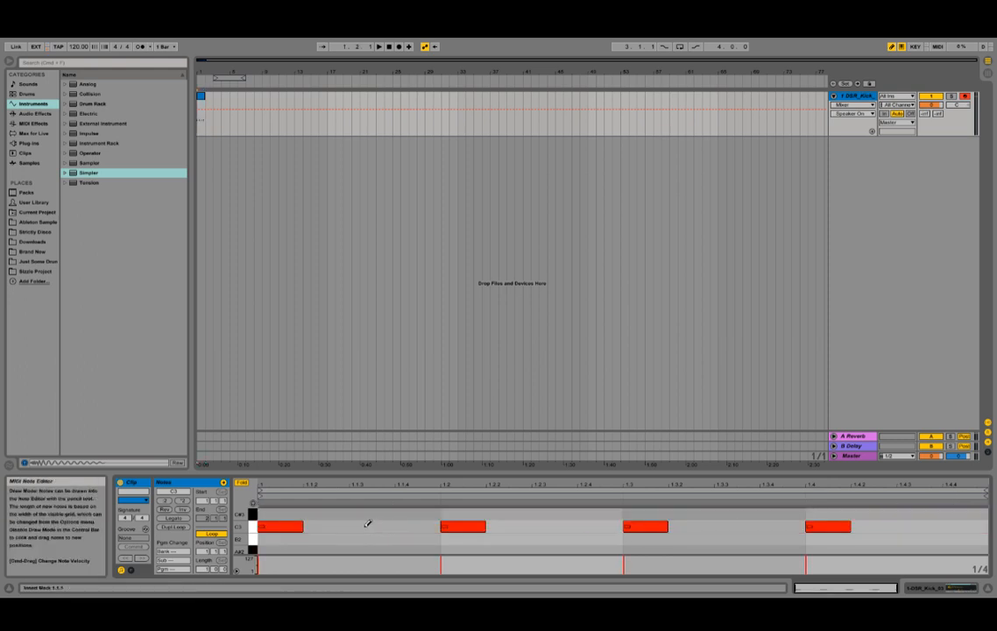
{"action": "right_click", "coordinate": [364, 525]}
{"action": "left_click", "coordinate": [434, 489]}
- Repeatedly erase and redraw the C3 note on the first beat in Draw Mode
{"action": "left_click", "coordinate": [286, 525]}
{"action": "left_click", "coordinate": [286, 524]}
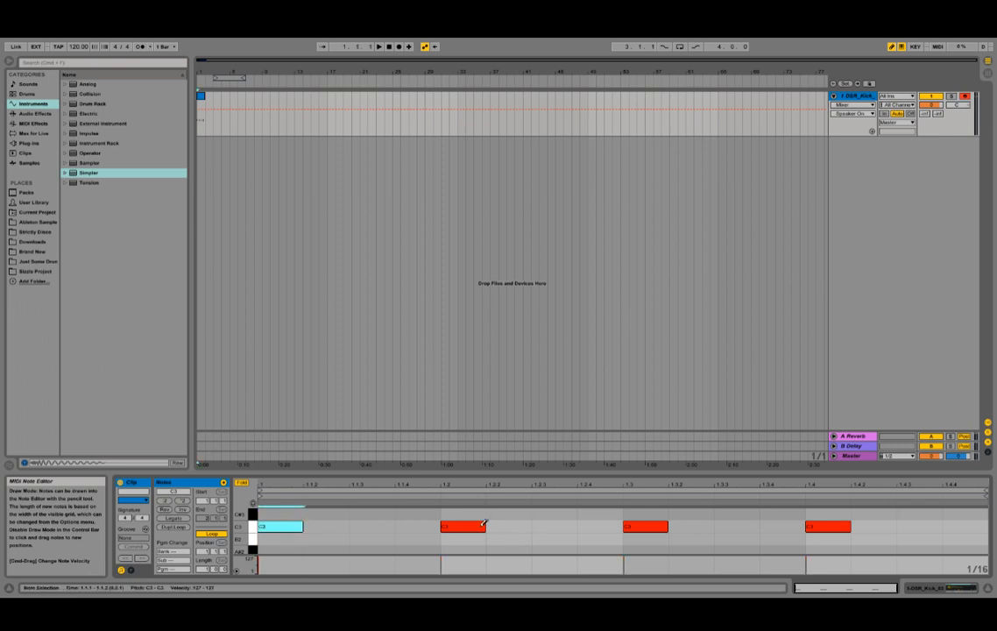
{"action": "left_click", "coordinate": [284, 522]}
{"action": "left_click", "coordinate": [284, 523]}
{"action": "left_click", "coordinate": [284, 523]}
{"action": "left_click", "coordinate": [284, 523]}
{"action": "left_click", "coordinate": [284, 523]}
{"action": "left_click", "coordinate": [284, 523]}
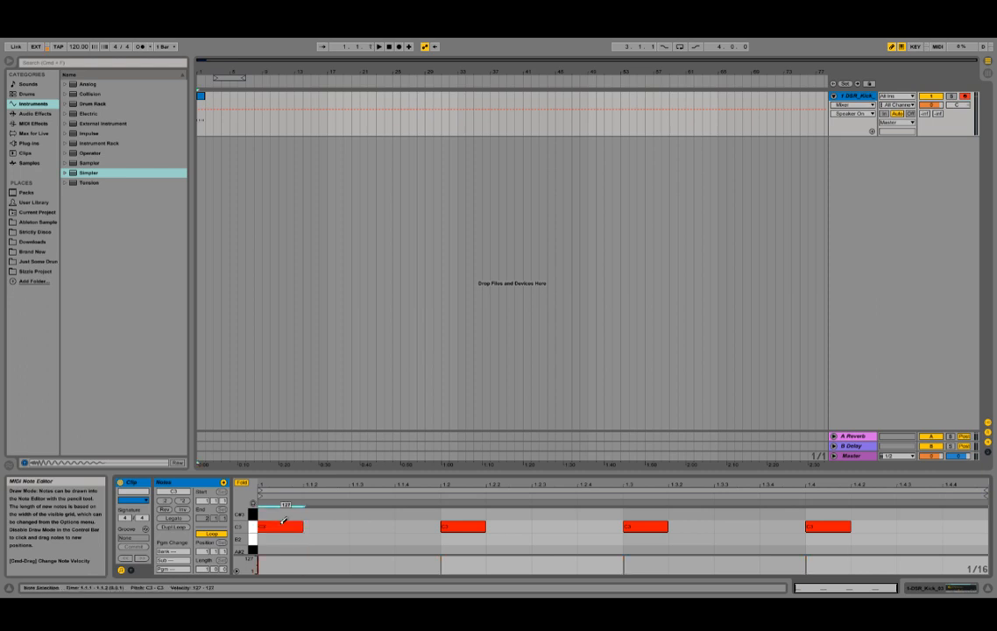
- Repeatedly erase and redraw the C3 note on the clip's second beat in Draw Mode
{"action": "left_click", "coordinate": [458, 523]}
{"action": "left_click", "coordinate": [458, 524]}
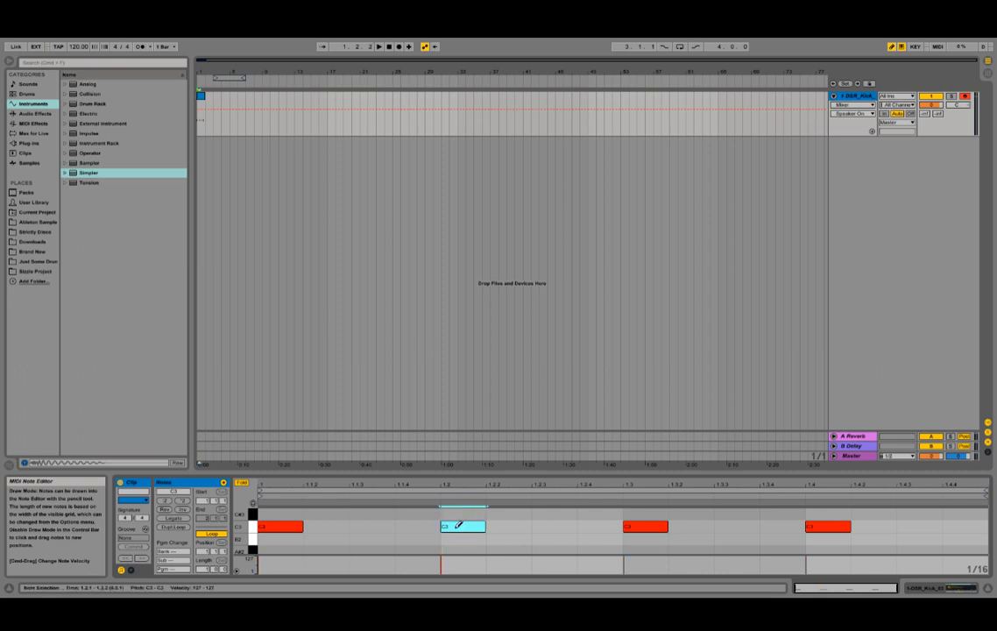
{"action": "left_click", "coordinate": [458, 524]}
{"action": "left_click", "coordinate": [458, 524]}
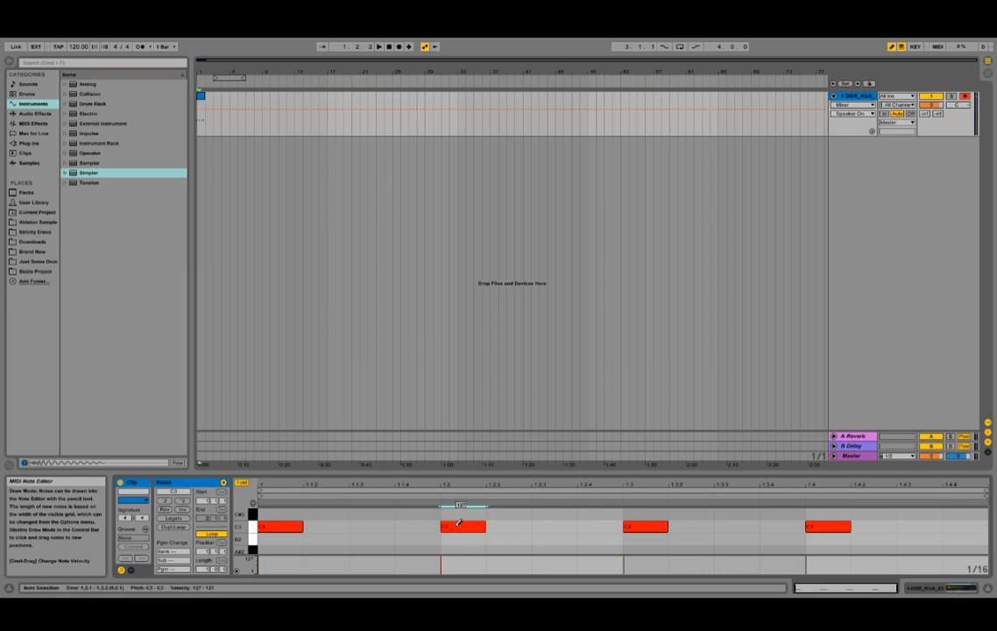
{"action": "mouse_move", "coordinate": [459, 524]}
{"action": "left_mouse_down"}
{"action": "mouse_move", "coordinate": [459, 557]}
{"action": "mouse_move", "coordinate": [461, 530]}
{"action": "left_mouse_up"}
{"action": "left_click_drag", "start_coordinate": [461, 530], "coordinate": [465, 520]}
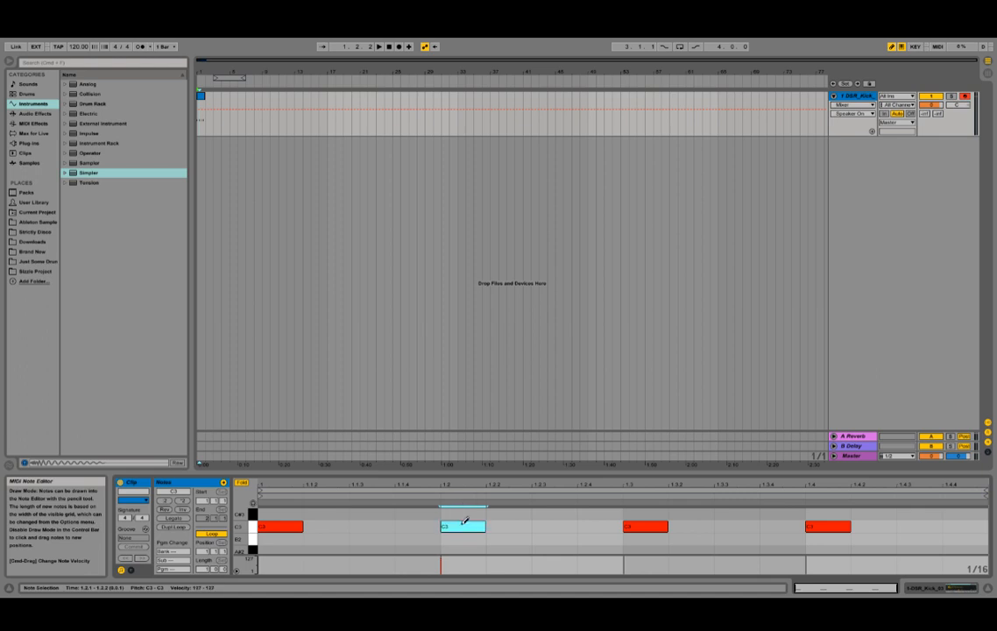
{"action": "left_click", "coordinate": [465, 520]}
{"action": "left_click", "coordinate": [465, 520]}
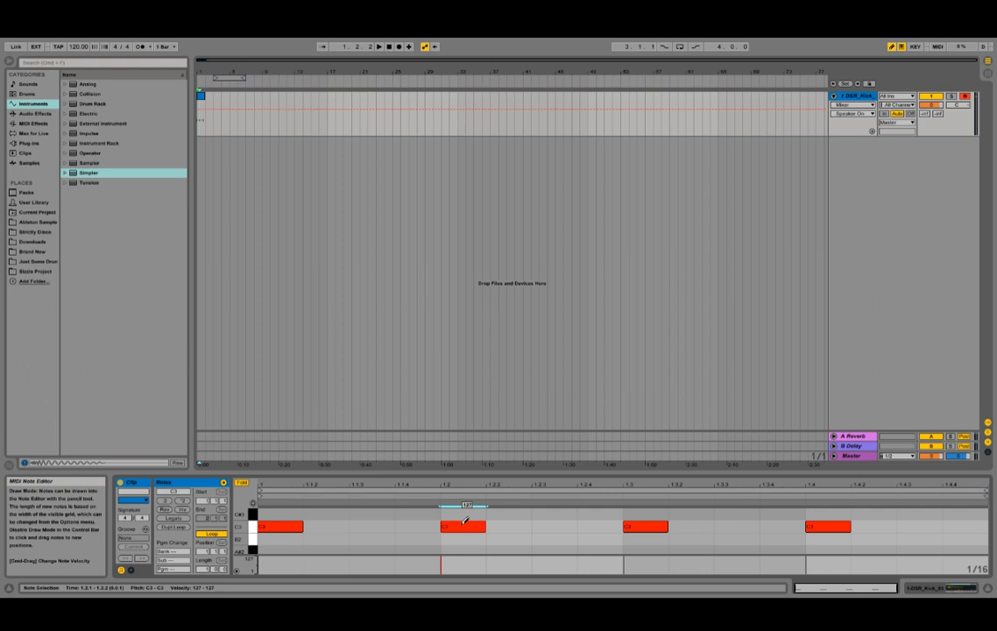
{"action": "left_click_drag", "start_coordinate": [465, 521], "coordinate": [455, 493]}
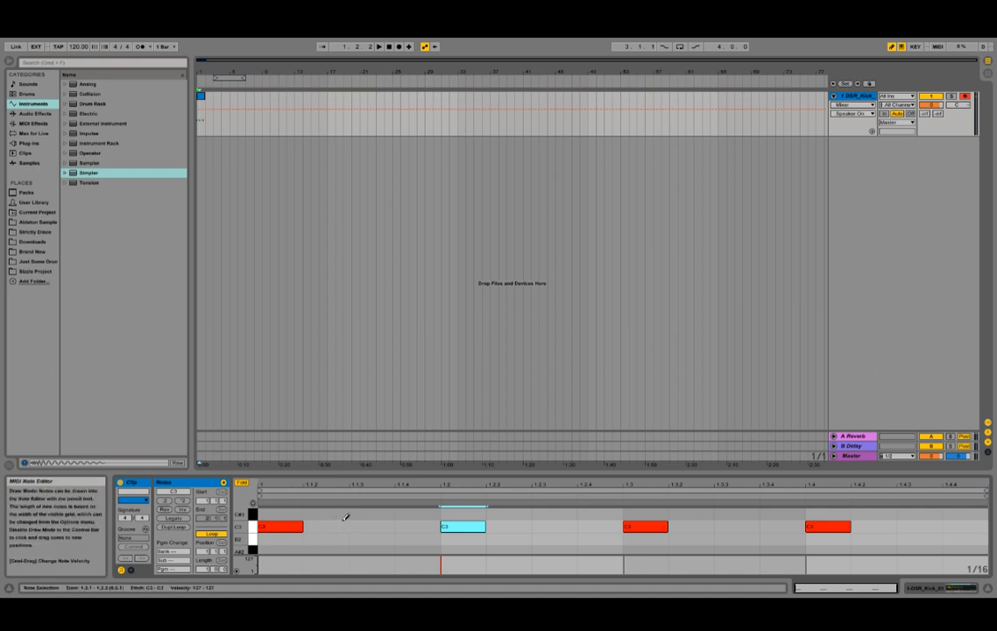
- Draw an extra C3 note at 1.1.3, lower its velocity, and erase the note again
{"action": "left_click", "coordinate": [378, 523]}
{"action": "left_click_drag", "start_coordinate": [378, 523], "coordinate": [369, 567]}
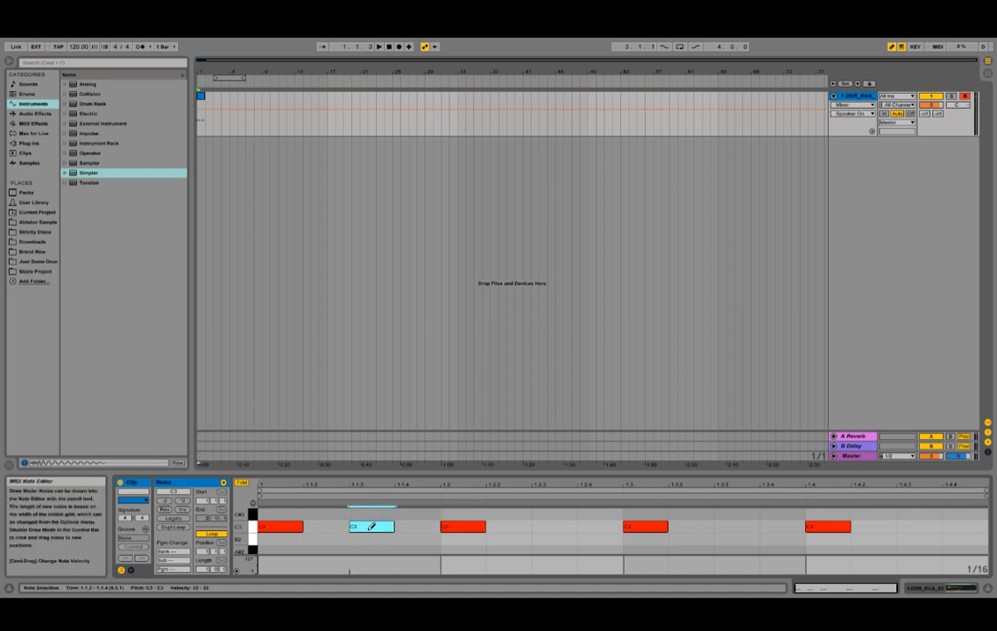
{"action": "left_click", "coordinate": [371, 524]}
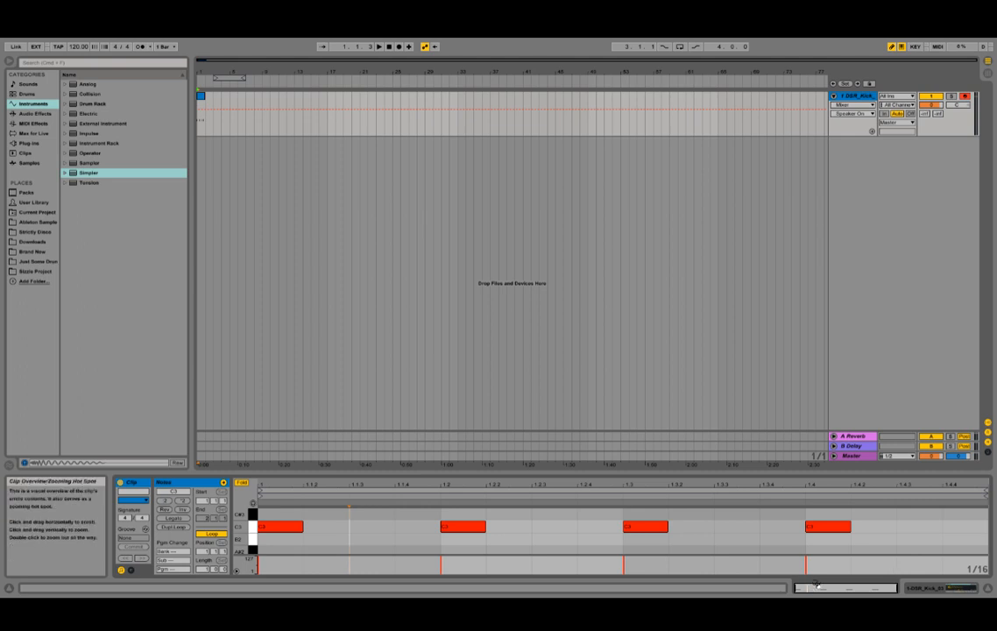
- Play the kick pattern and bring up the Simpler's Controls page with its volume envelope
{"action": "key", "text": "space"}
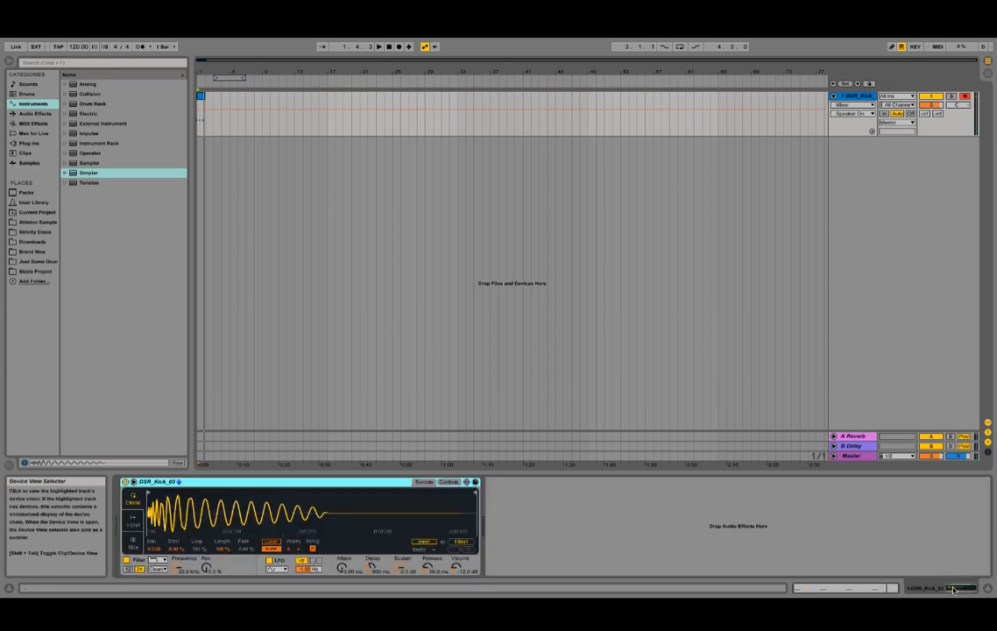
{"action": "key", "text": "shift+Tab"}
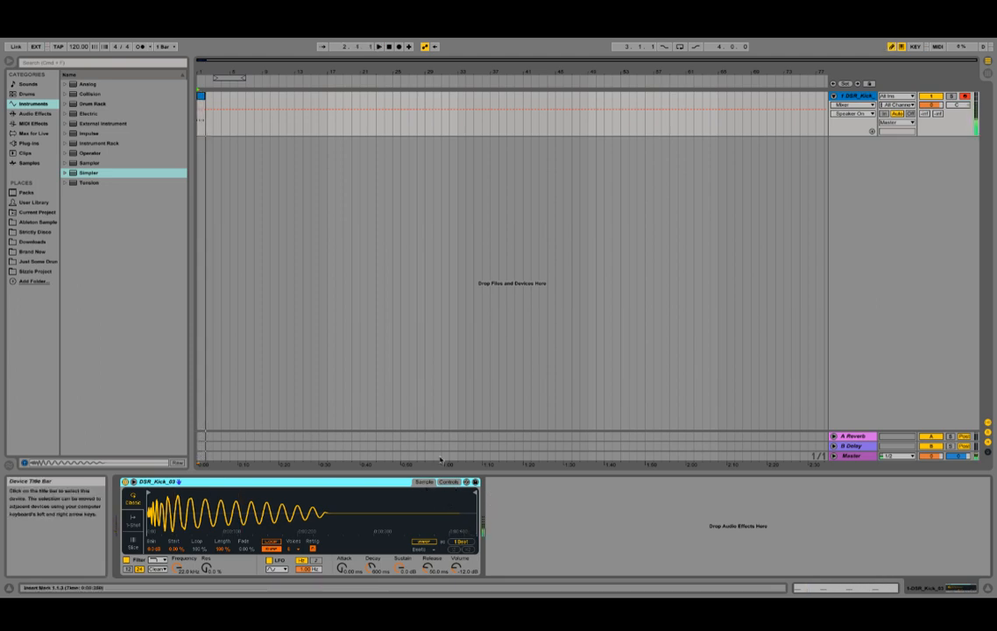
{"action": "left_click", "coordinate": [449, 482]}
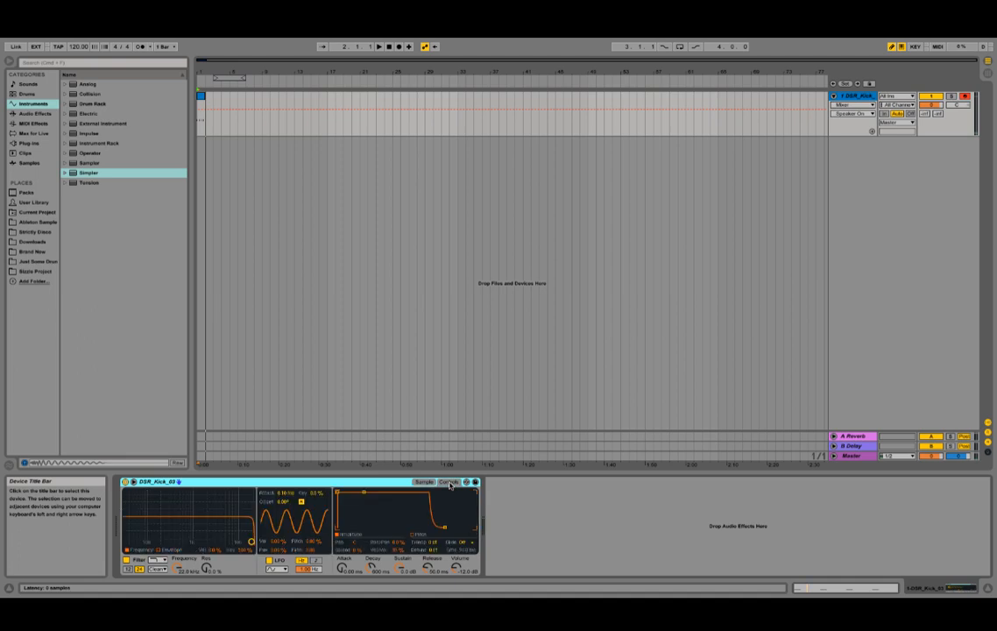
{"action": "left_click", "coordinate": [200, 113]}
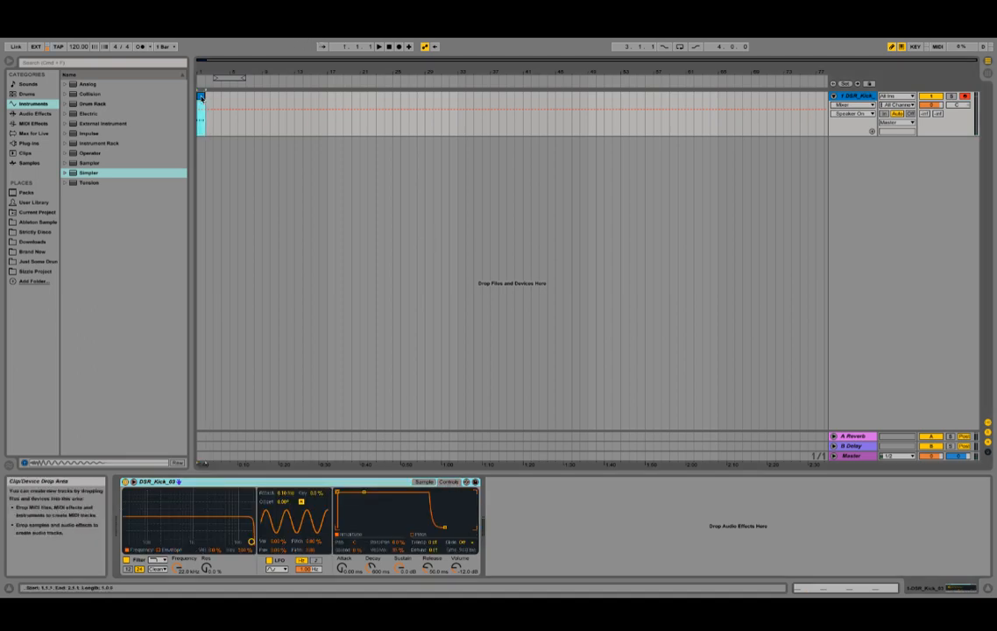
{"action": "key", "text": "shift+Tab"}
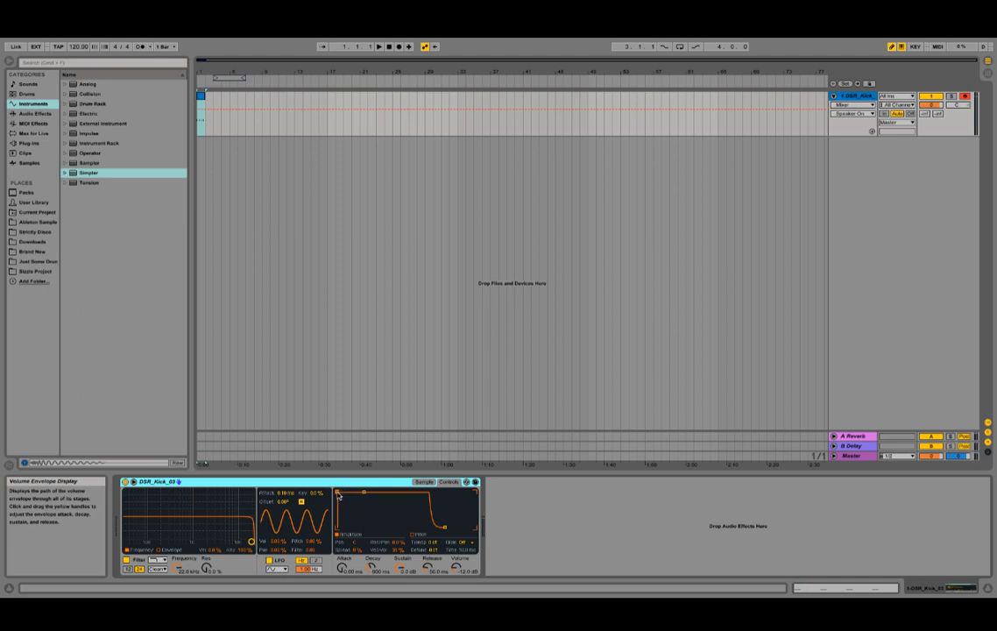
- Try a longer attack on the volume envelope and undo it, then set decay to 2.17 s and sustain to 0.0 dB
{"action": "left_click_drag", "start_coordinate": [338, 495], "coordinate": [364, 492]}
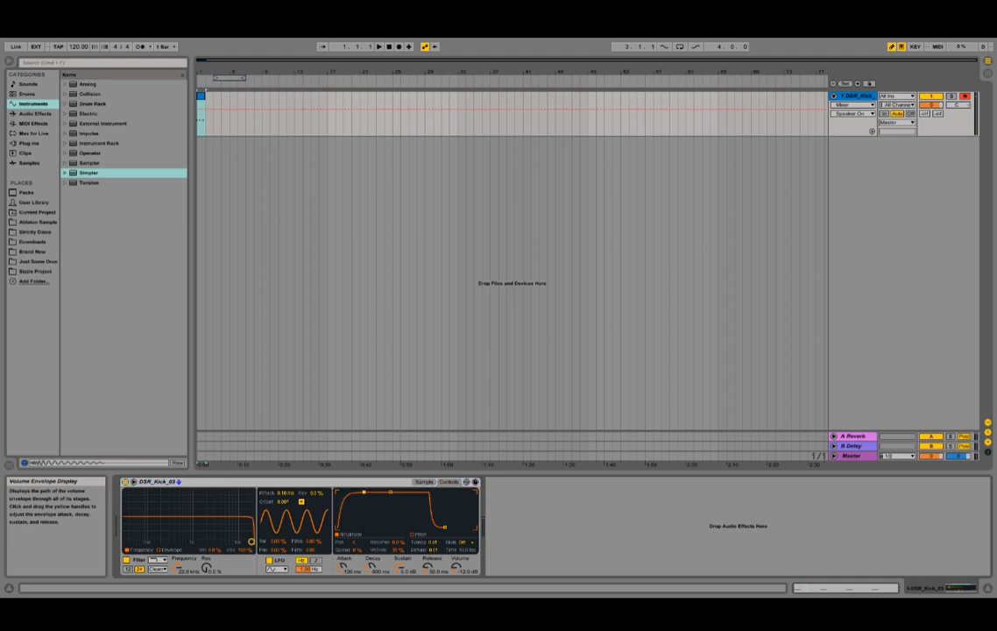
{"action": "key", "text": "super+z"}
{"action": "left_click_drag", "start_coordinate": [371, 567], "coordinate": [403, 604]}
{"action": "mouse_move", "coordinate": [373, 566]}
{"action": "left_mouse_down"}
{"action": "mouse_move", "coordinate": [372, 548]}
{"action": "mouse_move", "coordinate": [373, 587]}
{"action": "left_mouse_up"}
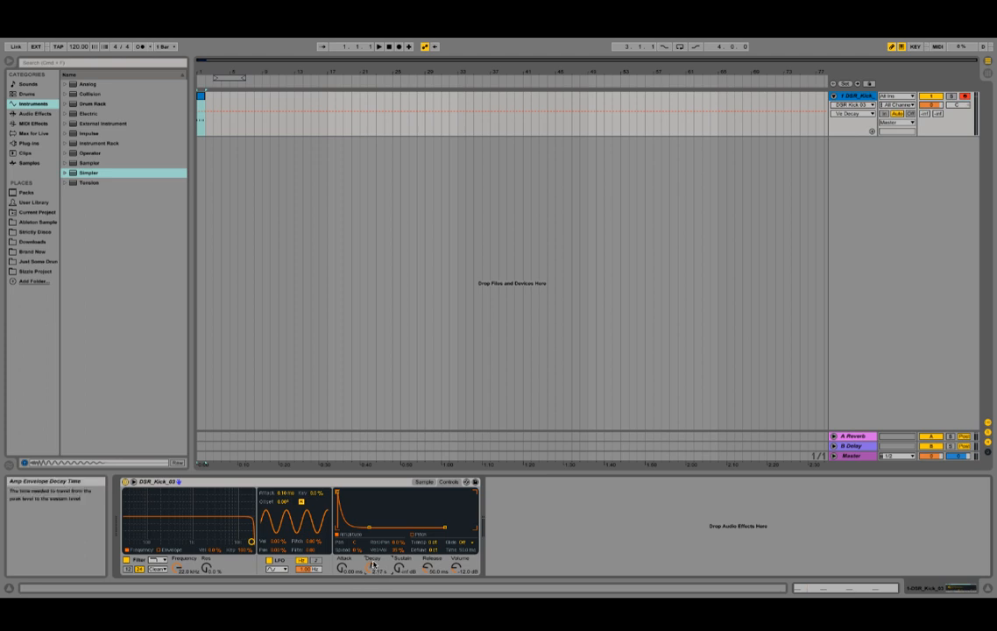
{"action": "left_click_drag", "start_coordinate": [398, 568], "coordinate": [398, 526]}
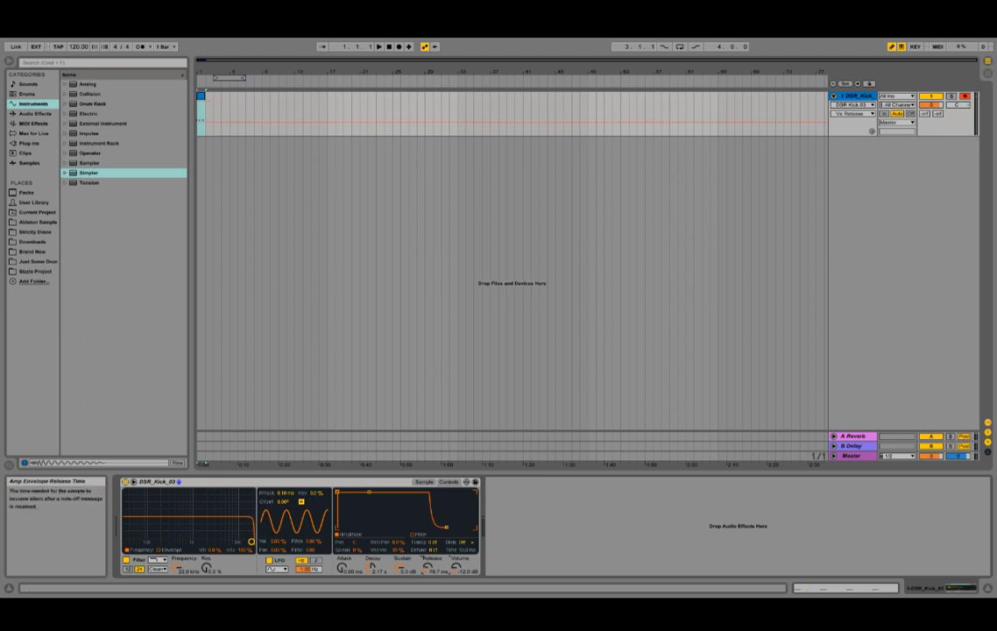
- Compare the kick's sound with the volume envelope's release at 50 ms and at 451 ms
{"action": "mouse_move", "coordinate": [427, 569]}
{"action": "left_mouse_down"}
{"action": "mouse_move", "coordinate": [427, 558]}
{"action": "mouse_move", "coordinate": [428, 570]}
{"action": "left_mouse_up"}
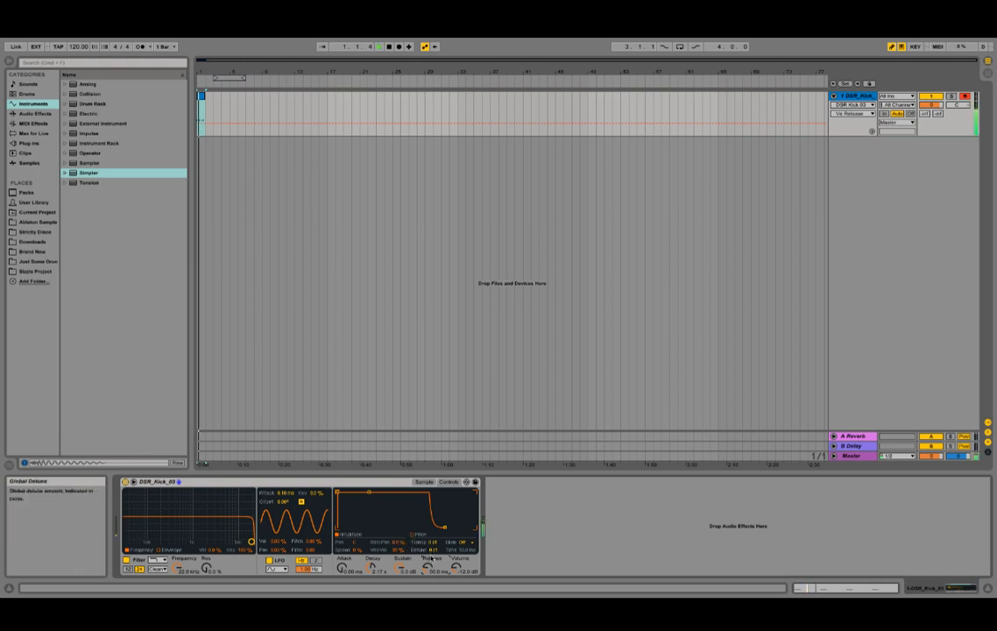
{"action": "key", "text": "space"}
{"action": "left_click_drag", "start_coordinate": [427, 572], "coordinate": [427, 556]}
{"action": "key", "text": "space"}
{"action": "key", "text": "space"}
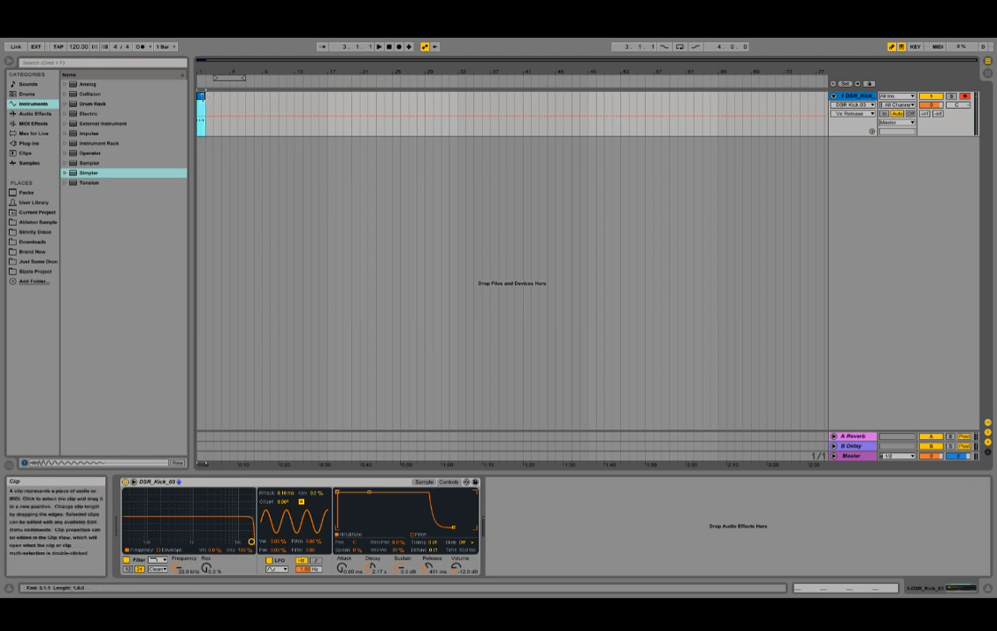
- Extend the kick clip to four bars and move the arrangement loop brace to start at bar 1
{"action": "left_click_drag", "start_coordinate": [202, 95], "coordinate": [229, 95]}
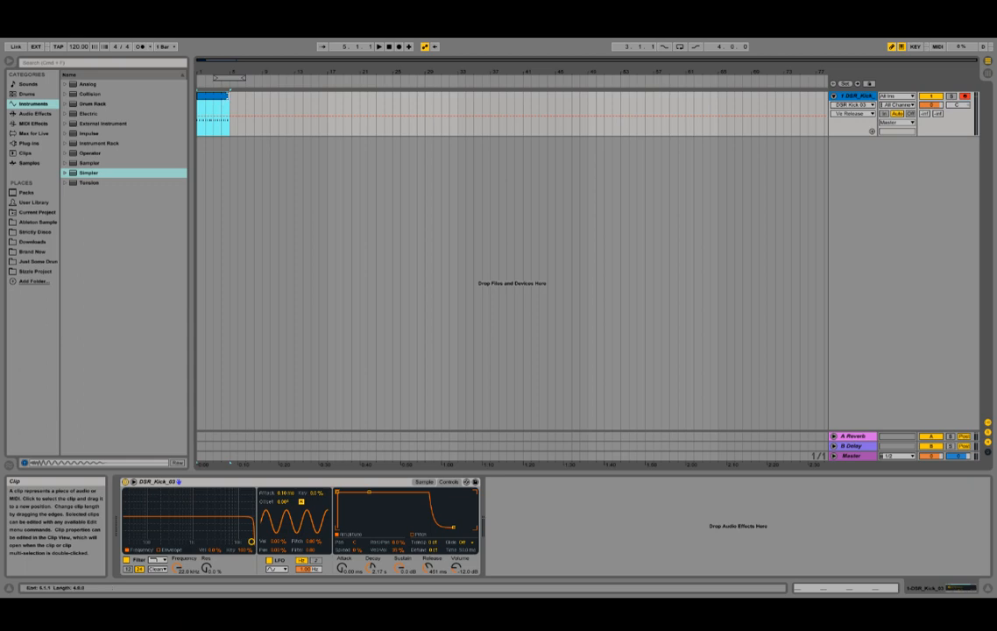
{"action": "mouse_move", "coordinate": [229, 96]}
{"action": "left_mouse_down"}
{"action": "mouse_move", "coordinate": [579, 96]}
{"action": "mouse_move", "coordinate": [205, 96]}
{"action": "mouse_move", "coordinate": [236, 99]}
{"action": "mouse_move", "coordinate": [227, 103]}
{"action": "left_mouse_up"}
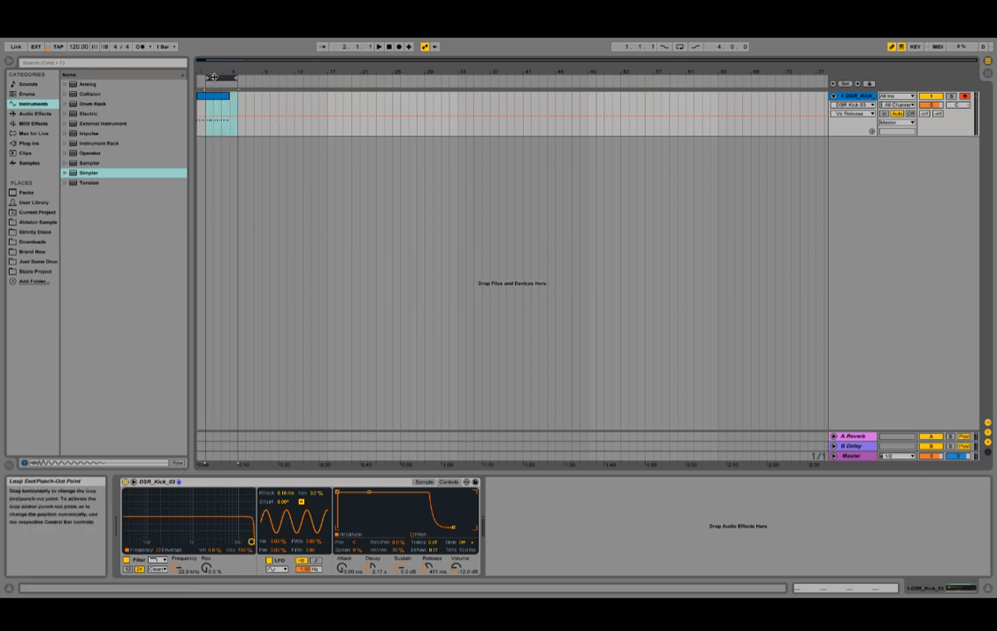
{"action": "mouse_move", "coordinate": [229, 77]}
{"action": "left_mouse_down"}
{"action": "mouse_move", "coordinate": [327, 78]}
{"action": "mouse_move", "coordinate": [212, 78]}
{"action": "left_mouse_up"}
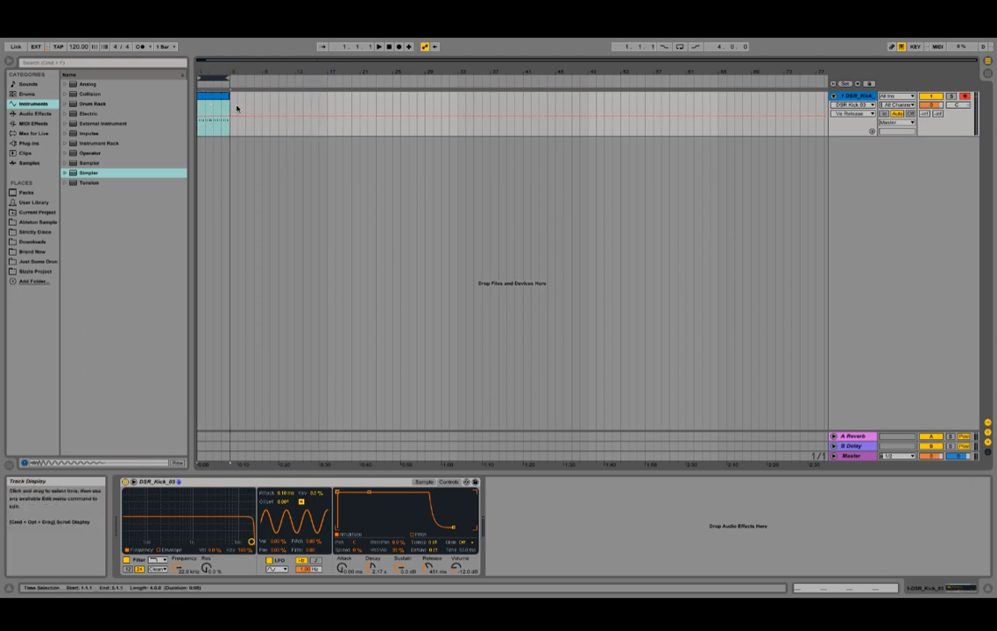
- Try looping an empty time range after the clip, then loop the four-bar kick clip instead
{"action": "left_click_drag", "start_coordinate": [255, 109], "coordinate": [294, 109]}
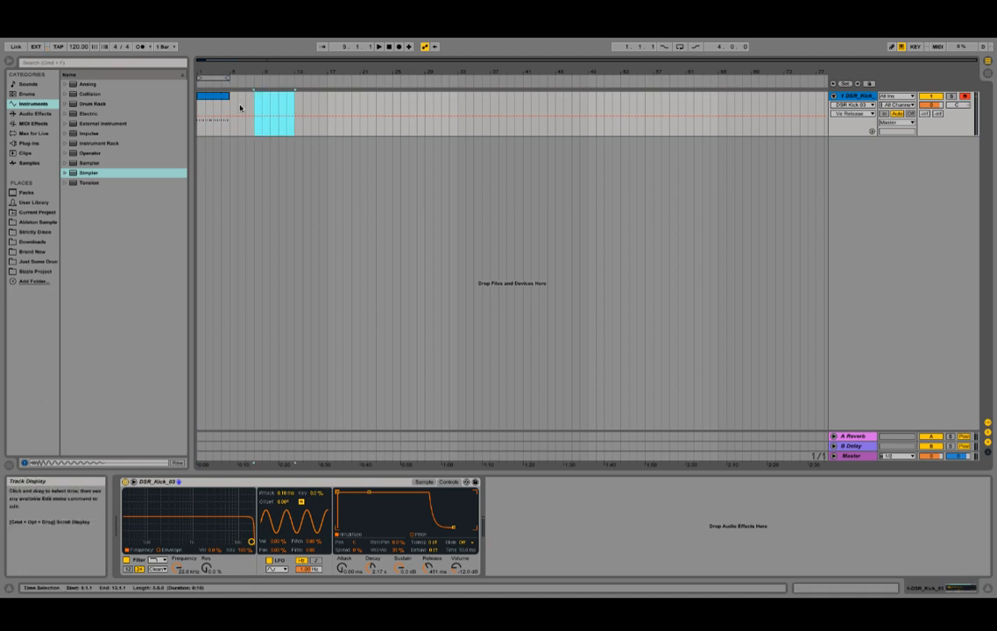
{"action": "key", "text": "super+l"}
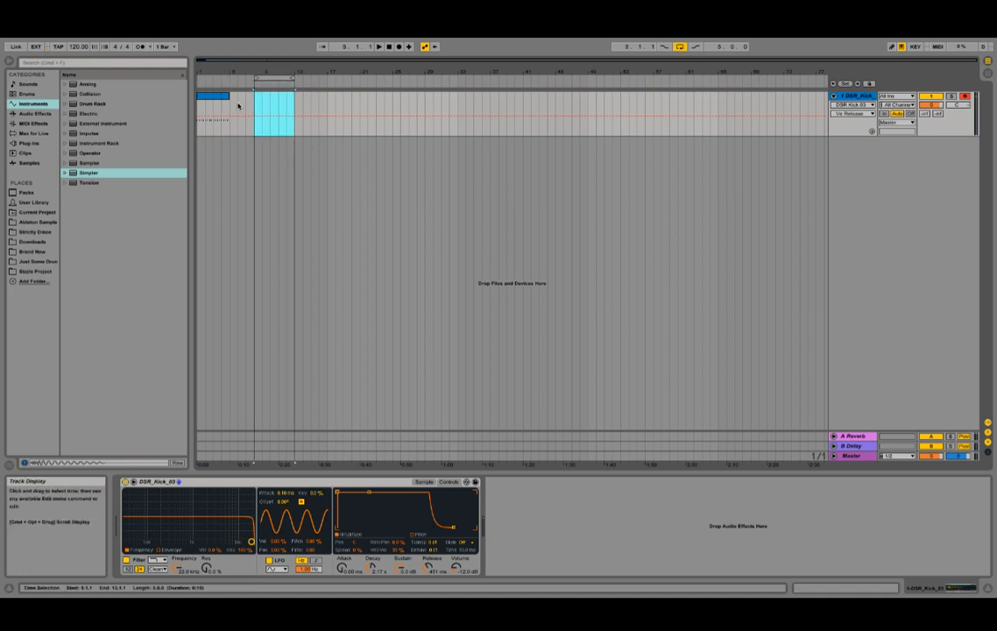
{"action": "left_click", "coordinate": [224, 96]}
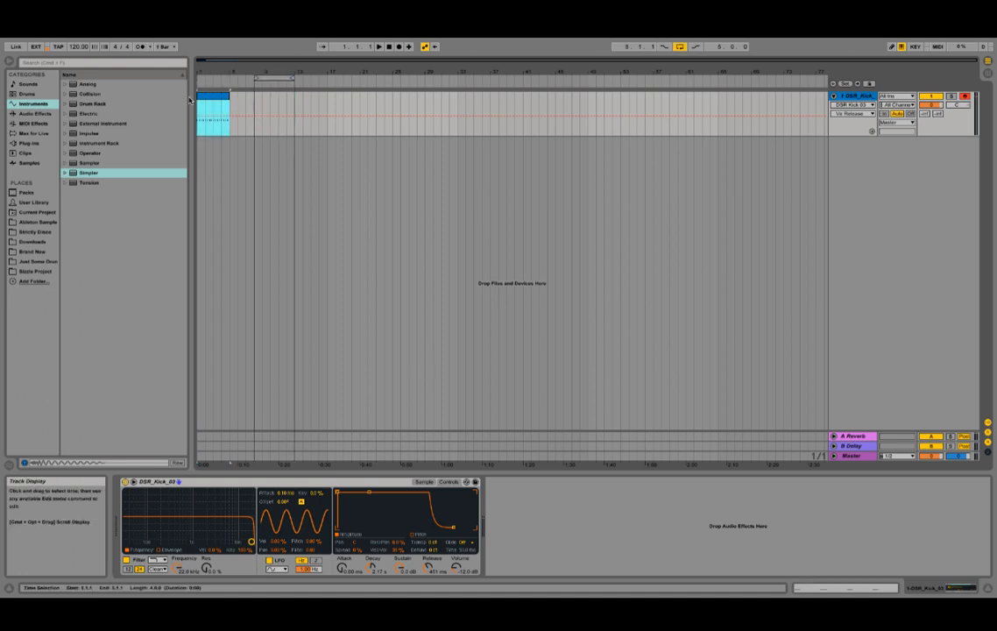
{"action": "key", "text": "super+l"}
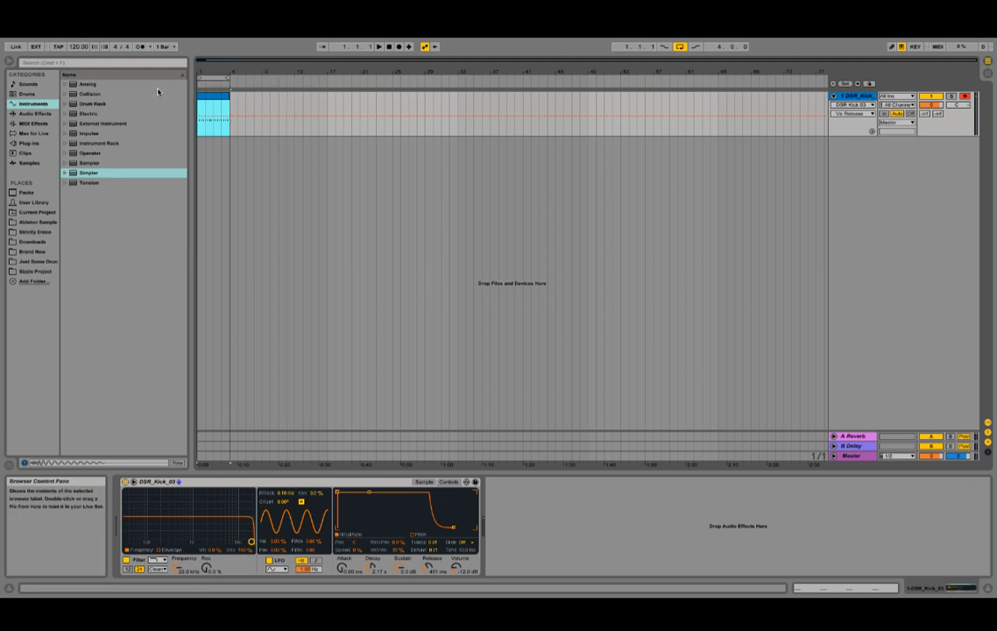
- Play the loop while shortening the Simpler's release and then raising it to about 900 ms
{"action": "key", "text": "space"}
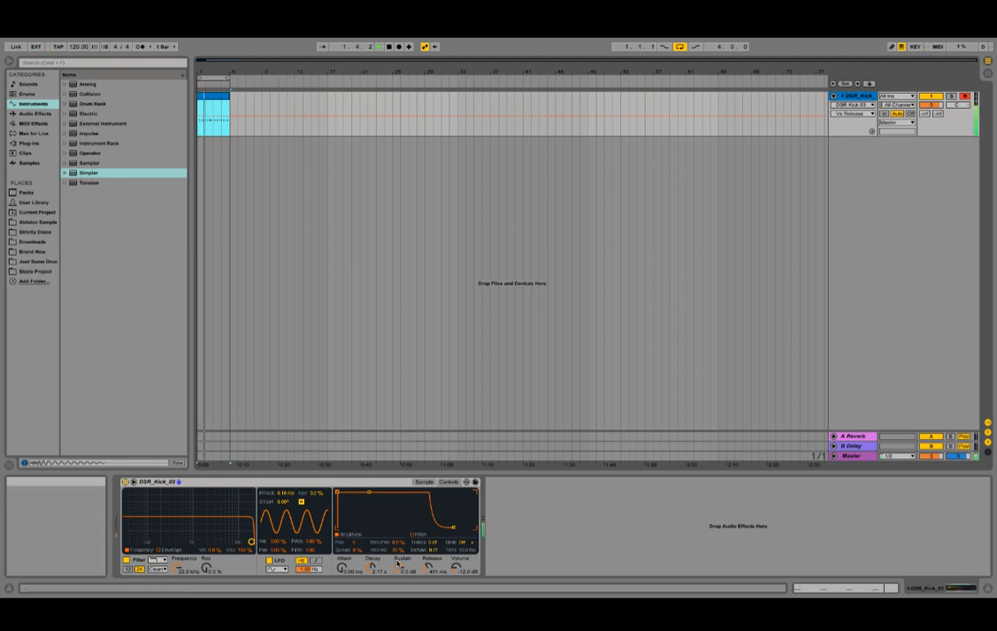
{"action": "mouse_move", "coordinate": [428, 569]}
{"action": "left_mouse_down"}
{"action": "mouse_move", "coordinate": [428, 585]}
{"action": "mouse_move", "coordinate": [429, 570]}
{"action": "left_mouse_up"}
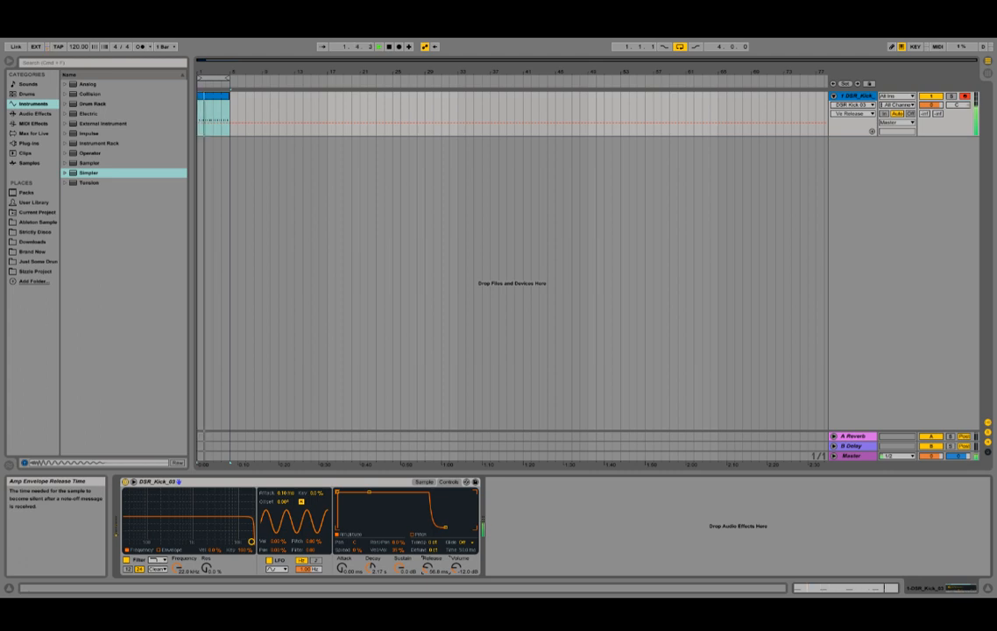
{"action": "left_click_drag", "start_coordinate": [428, 569], "coordinate": [428, 546]}
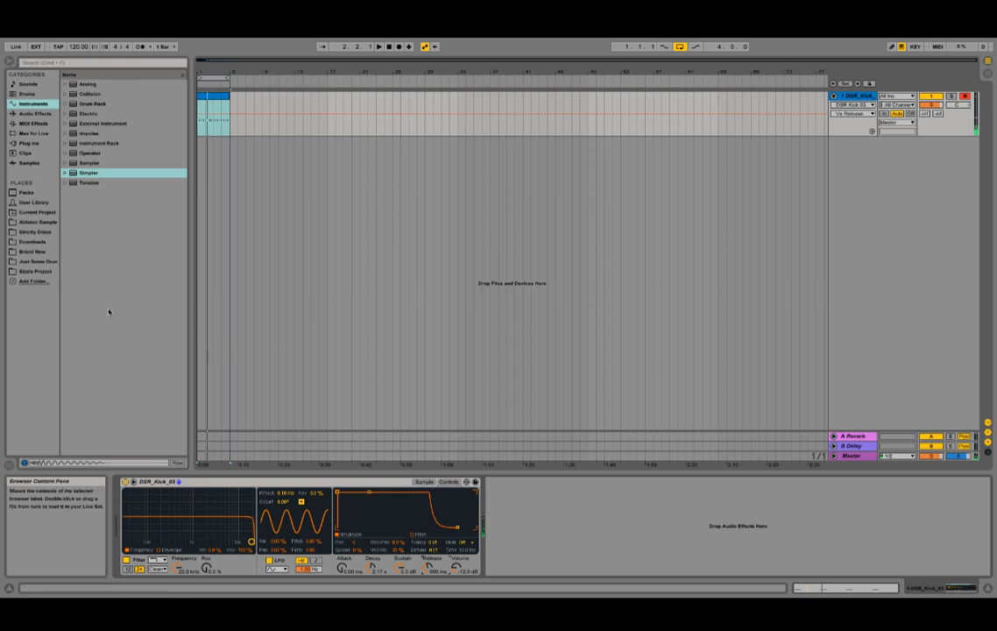
- Look at Session View, return to the Arrangement, and show the kick clip's notes
{"action": "key", "text": "Tab"}
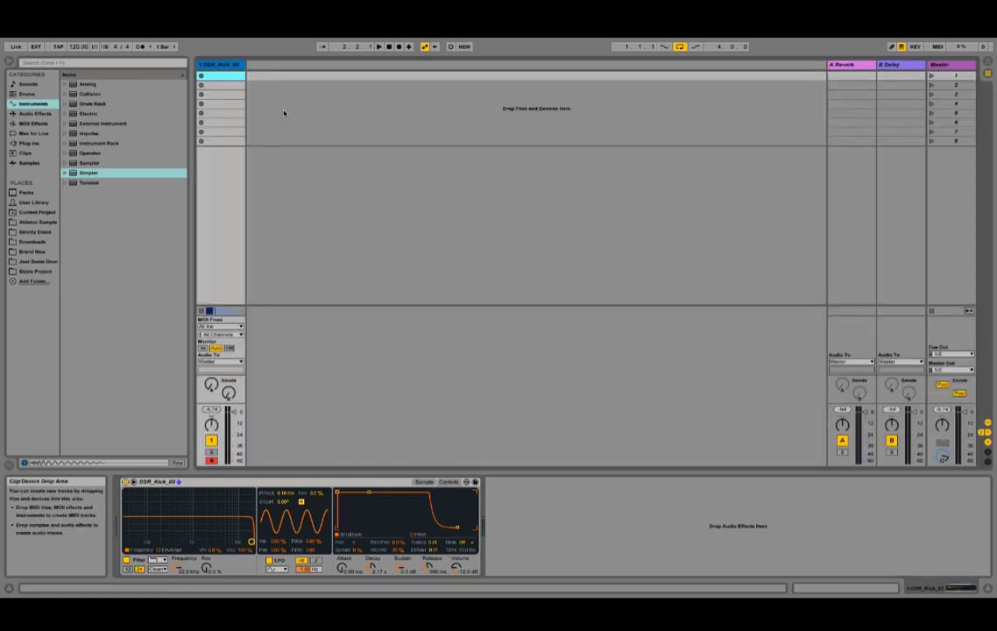
{"action": "key", "text": "Tab"}
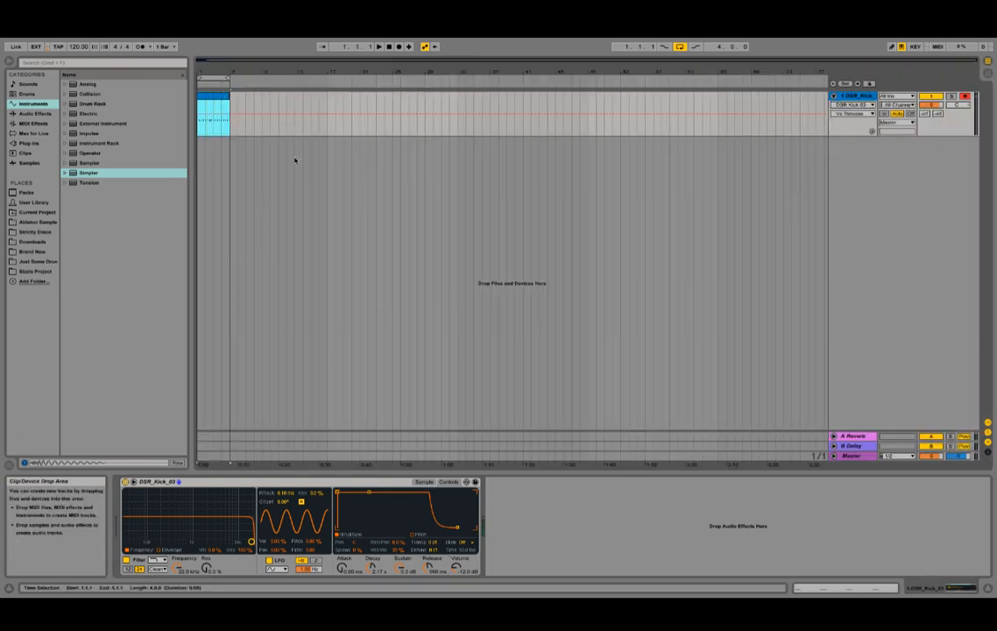
{"action": "key", "text": "shift+Tab"}
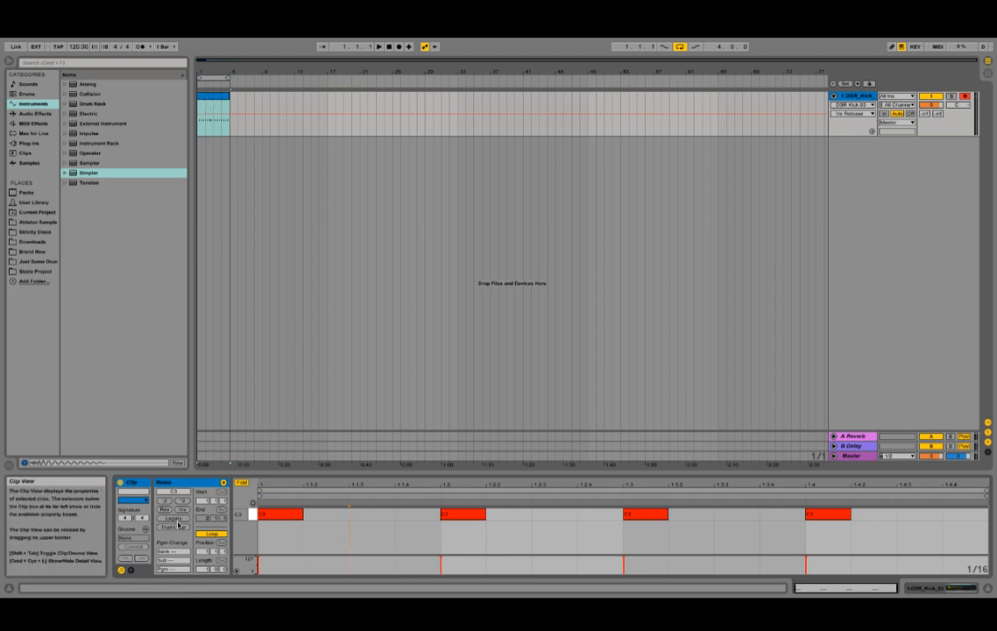
{"action": "left_click", "coordinate": [209, 112]}
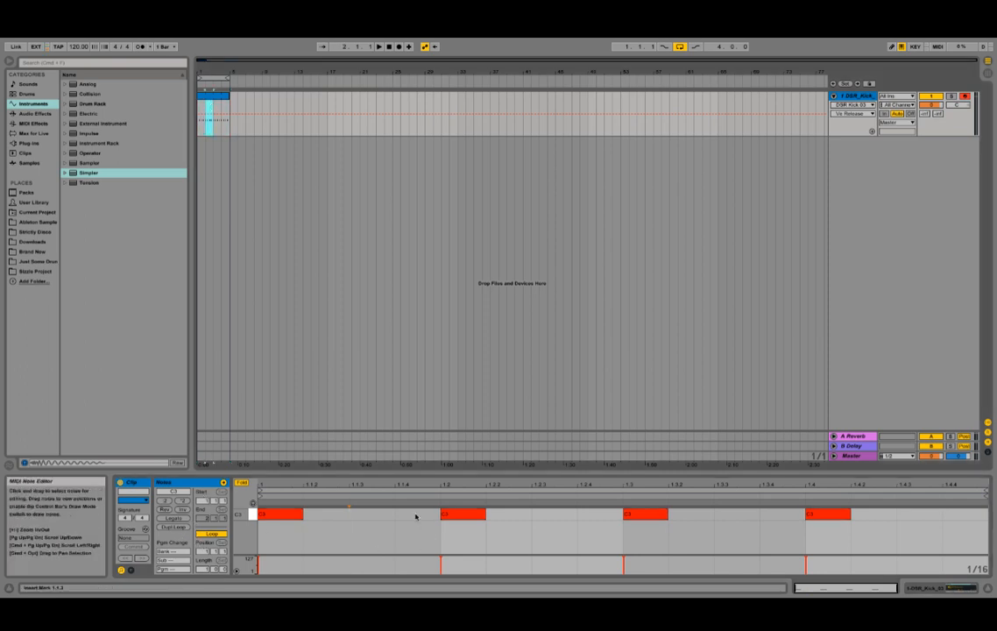
- Duplicate the clip's loop three times to extend the kick pattern to eight bars
{"action": "left_click", "coordinate": [174, 527]}
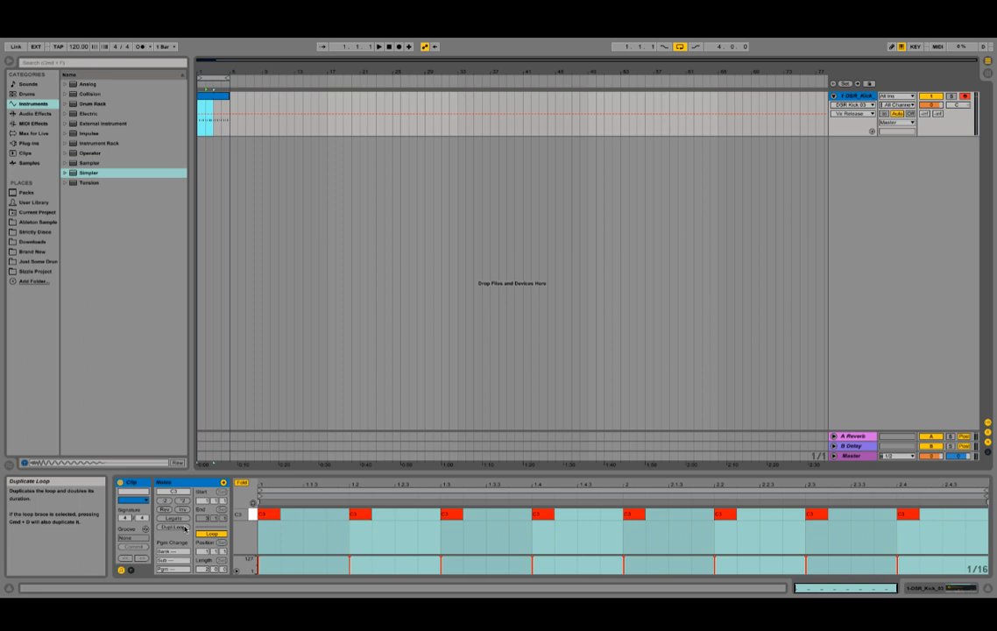
{"action": "left_click", "coordinate": [174, 527]}
{"action": "left_click", "coordinate": [185, 527]}
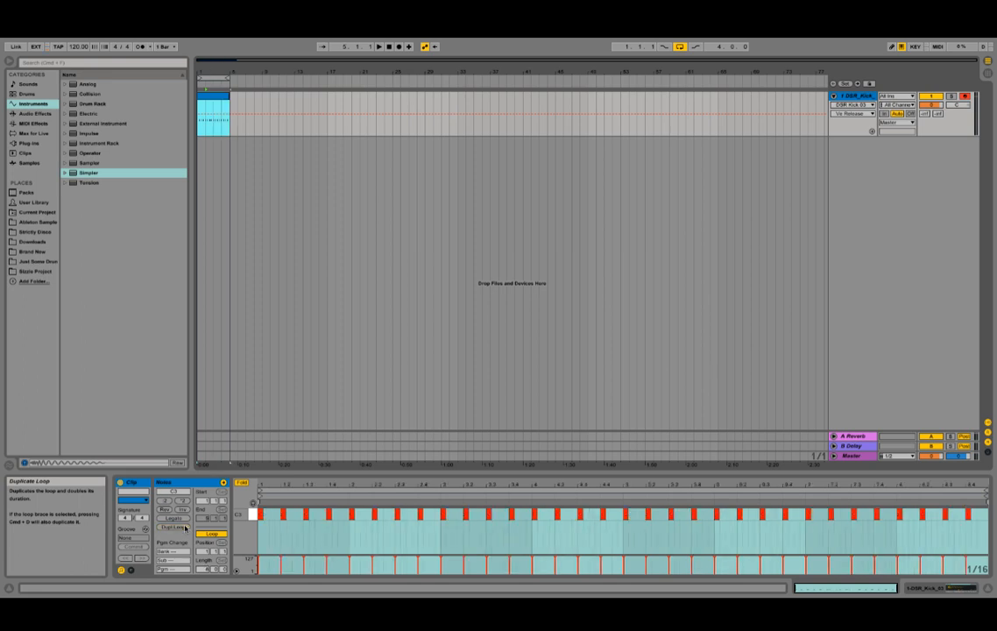
- Duplicate the loop three more times, up to 64 bars, and undo those extra duplications
{"action": "left_click", "coordinate": [185, 528]}
{"action": "left_click", "coordinate": [185, 527]}
{"action": "left_click", "coordinate": [185, 528]}
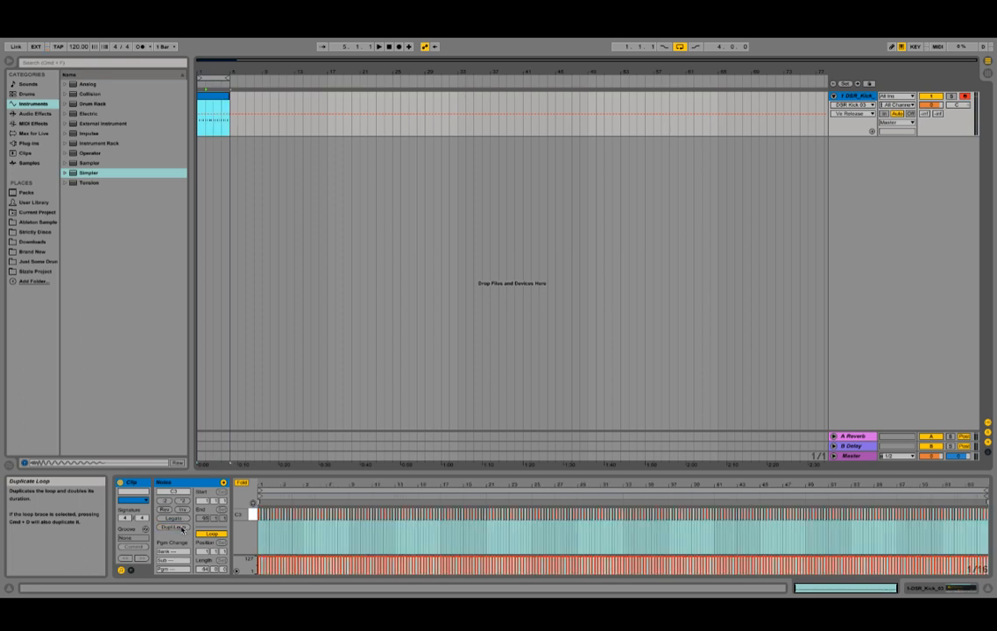
{"action": "key", "text": "super+z"}
{"action": "key", "text": "super+z"}
{"action": "key", "text": "super+z"}
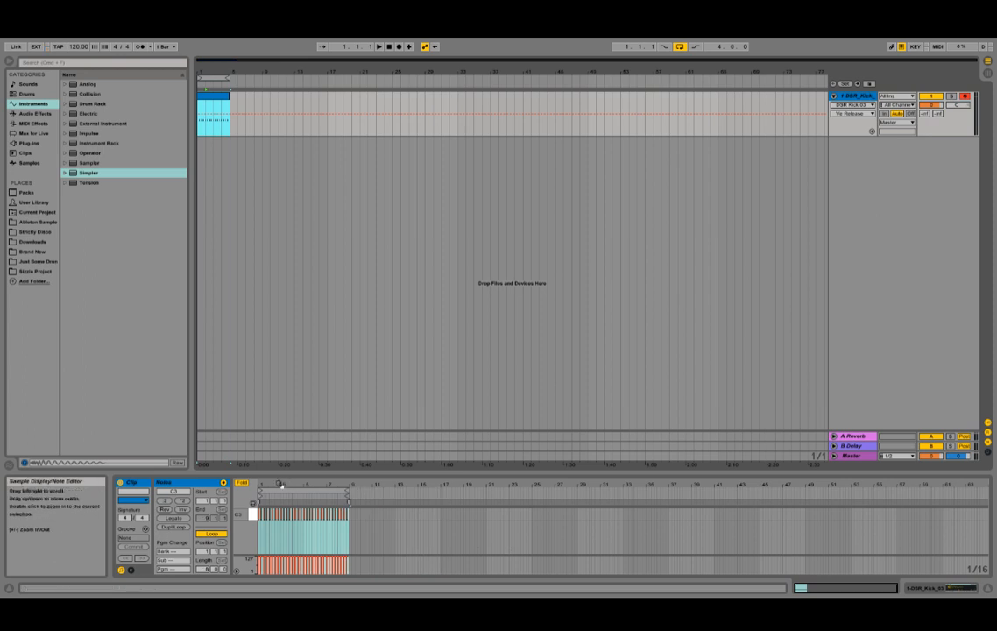
- Undo the last duplication of the clip's loop and play back the kick pattern
{"action": "key", "text": "super+z"}
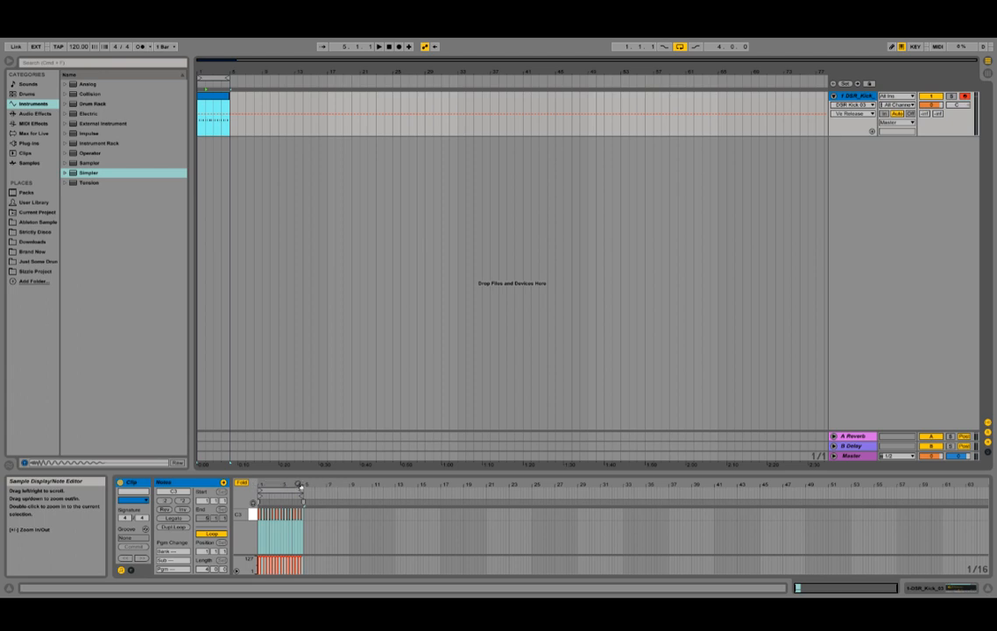
{"action": "left_click_drag", "start_coordinate": [299, 484], "coordinate": [382, 482]}
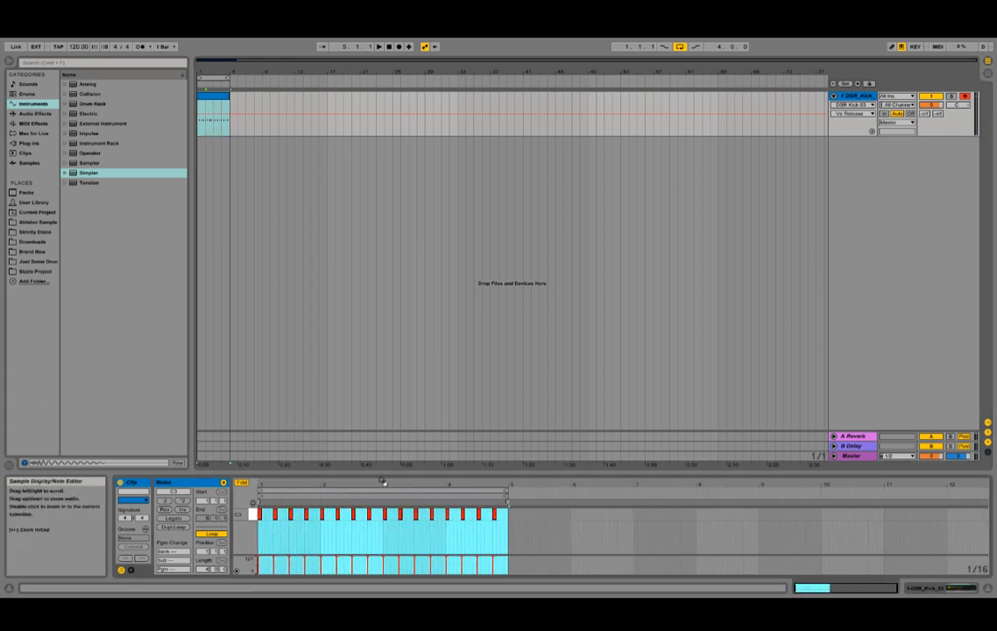
{"action": "left_click_drag", "start_coordinate": [279, 484], "coordinate": [308, 483]}
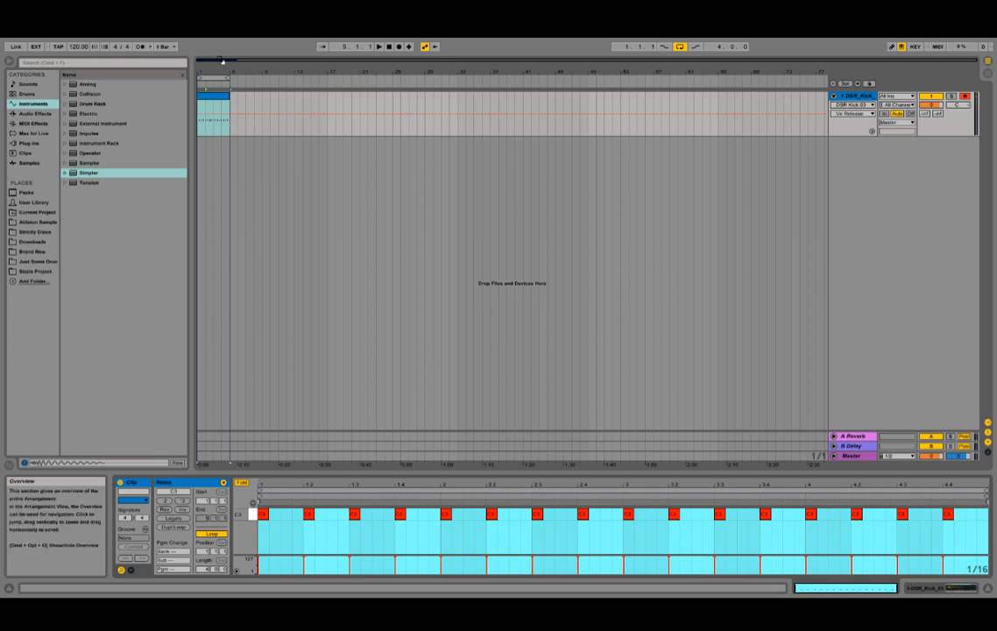
{"action": "left_click_drag", "start_coordinate": [216, 60], "coordinate": [205, 147]}
{"action": "key", "text": "space"}
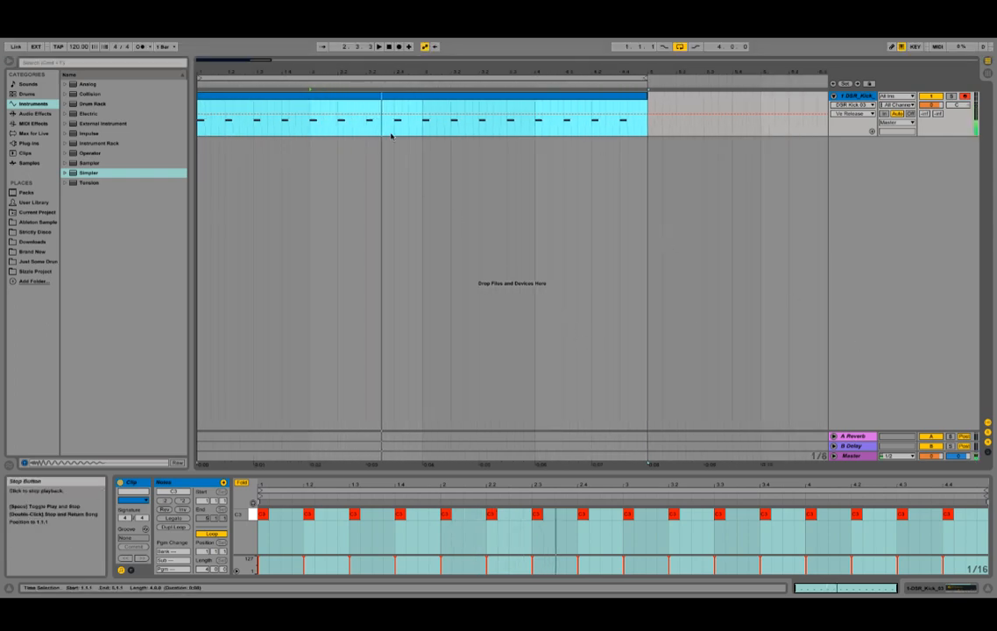
- Return to the song start, add an extra C3 kick note at 4.4.3, and play the loop
{"action": "left_click", "coordinate": [388, 47]}
{"action": "left_click", "coordinate": [388, 47]}
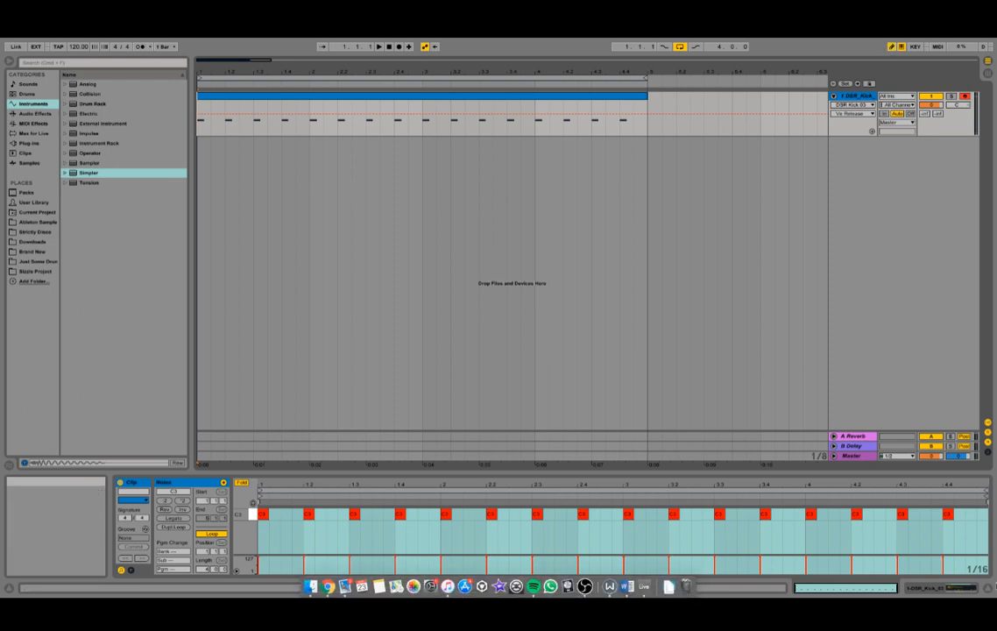
{"action": "left_click", "coordinate": [969, 513]}
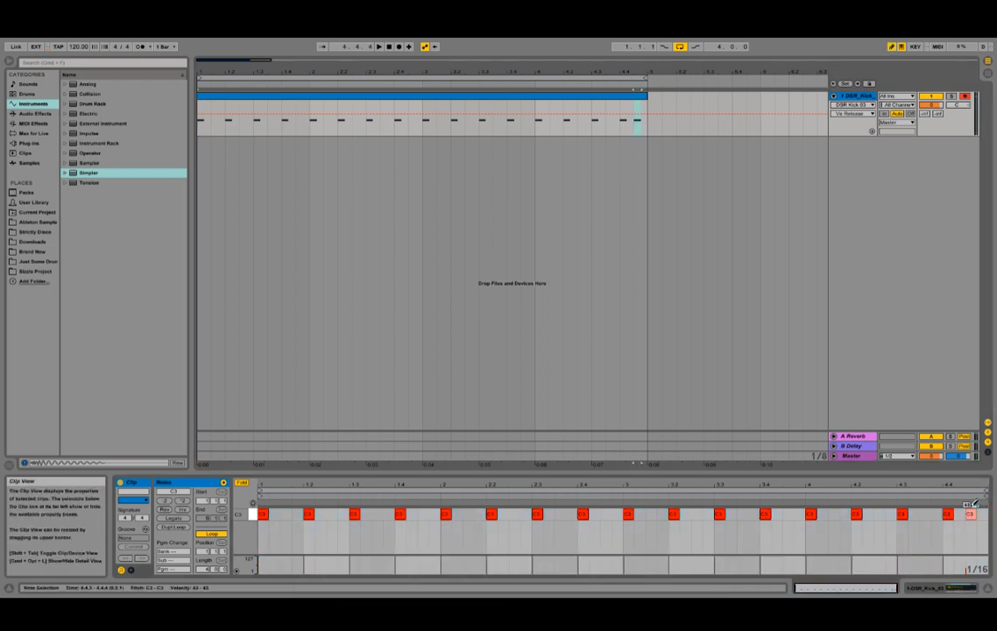
{"action": "key", "text": "space"}
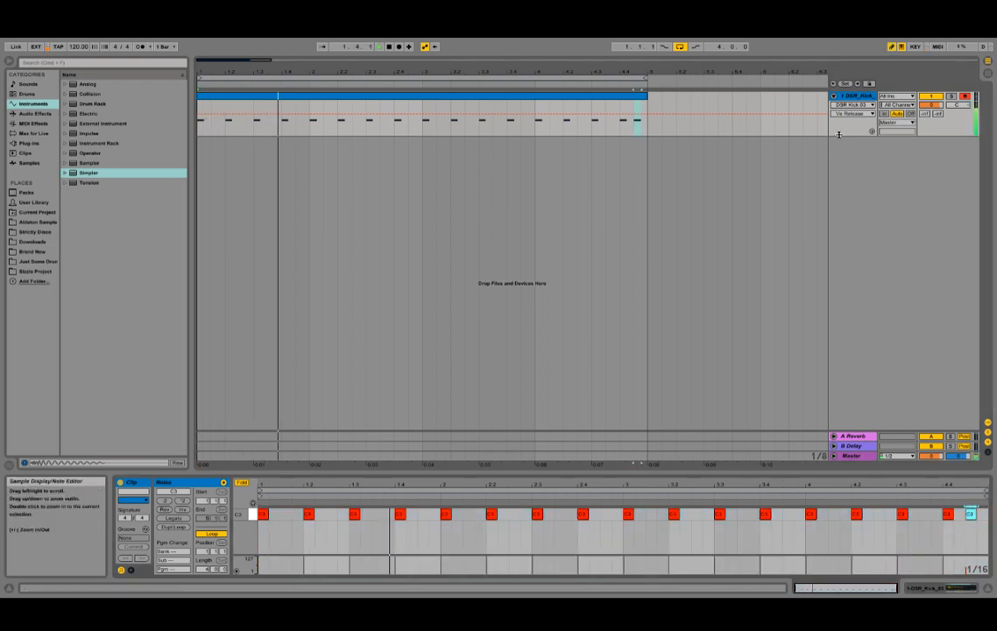
- Show the audio effects in Session View and try a Utility on the kick track
{"action": "key", "text": "Tab"}
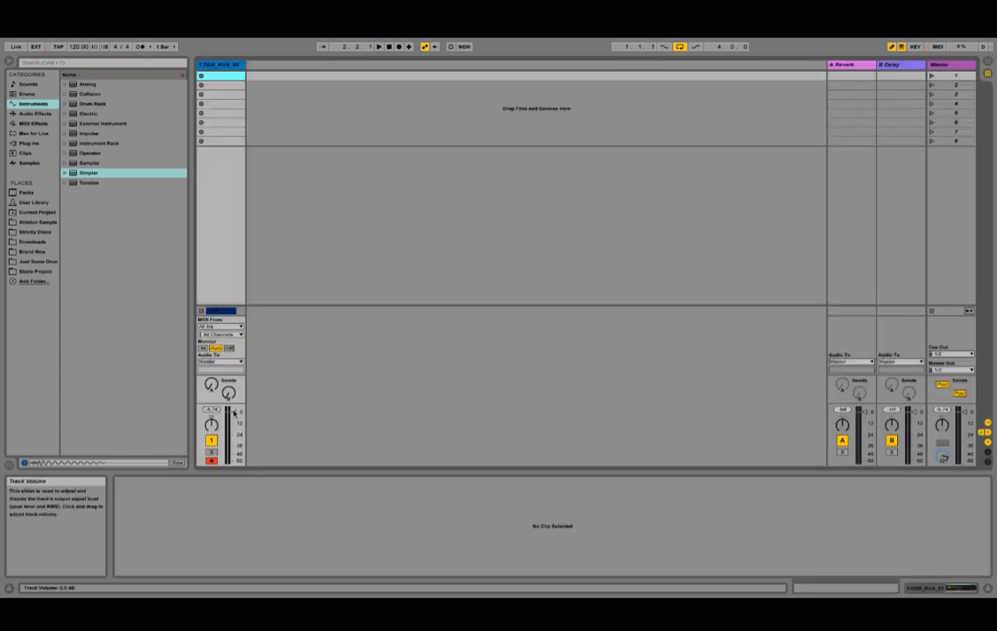
{"action": "left_click", "coordinate": [33, 115]}
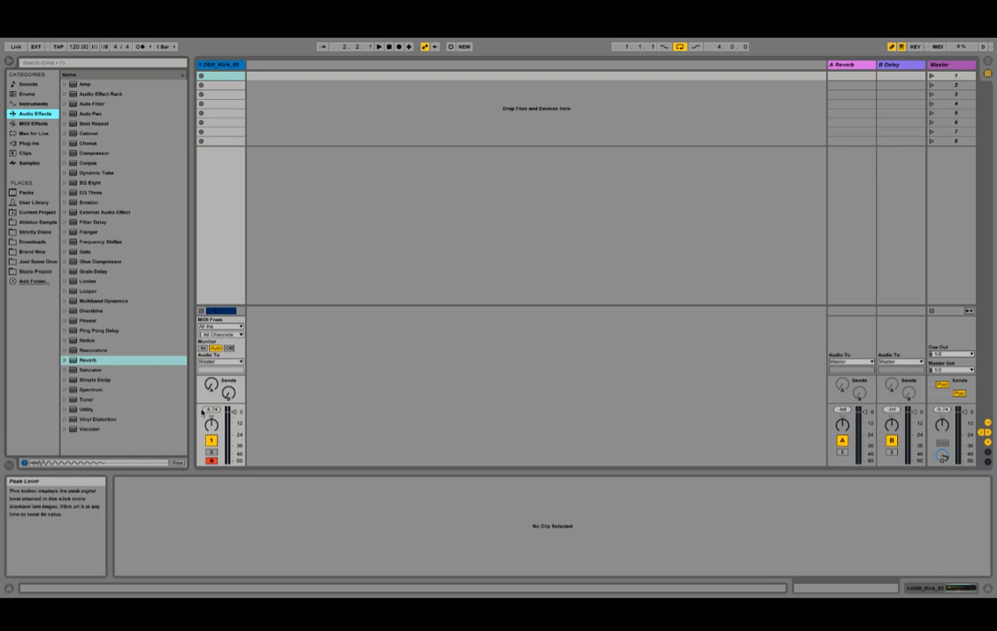
{"action": "double_click", "coordinate": [88, 409]}
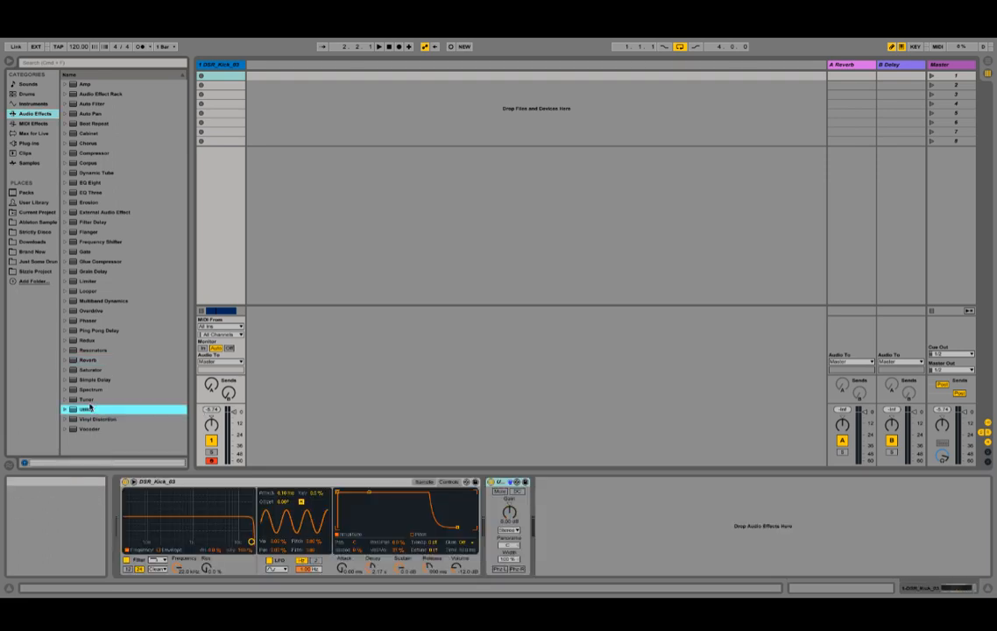
{"action": "key", "text": "super+z"}
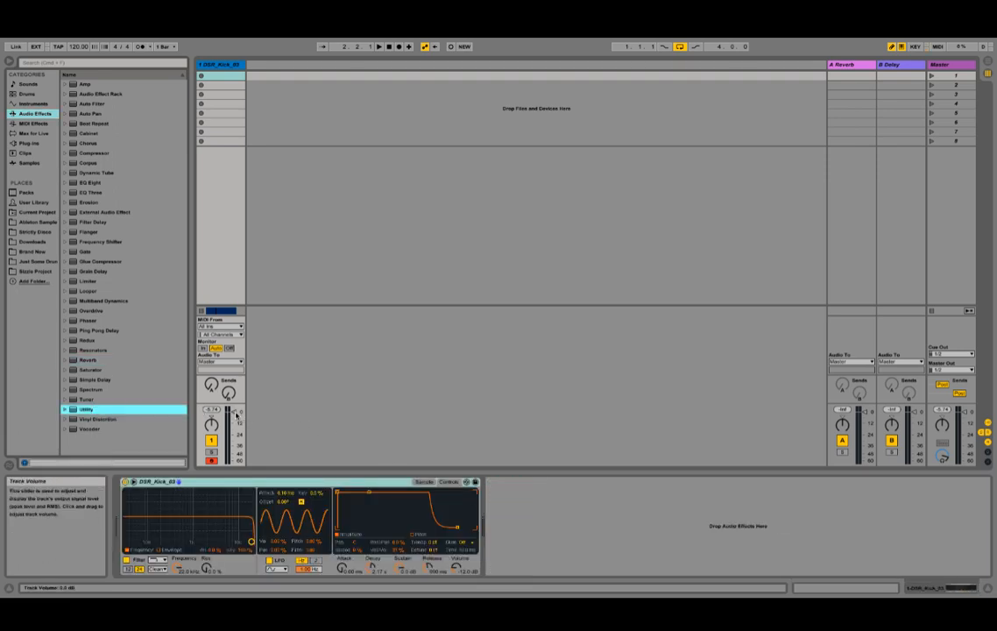
- Play the loop while lowering the kick track's volume to about -4 dB, resetting its peak level to compare
{"action": "left_click_drag", "start_coordinate": [235, 412], "coordinate": [235, 416]}
{"action": "left_click", "coordinate": [210, 410]}
{"action": "key", "text": "space"}
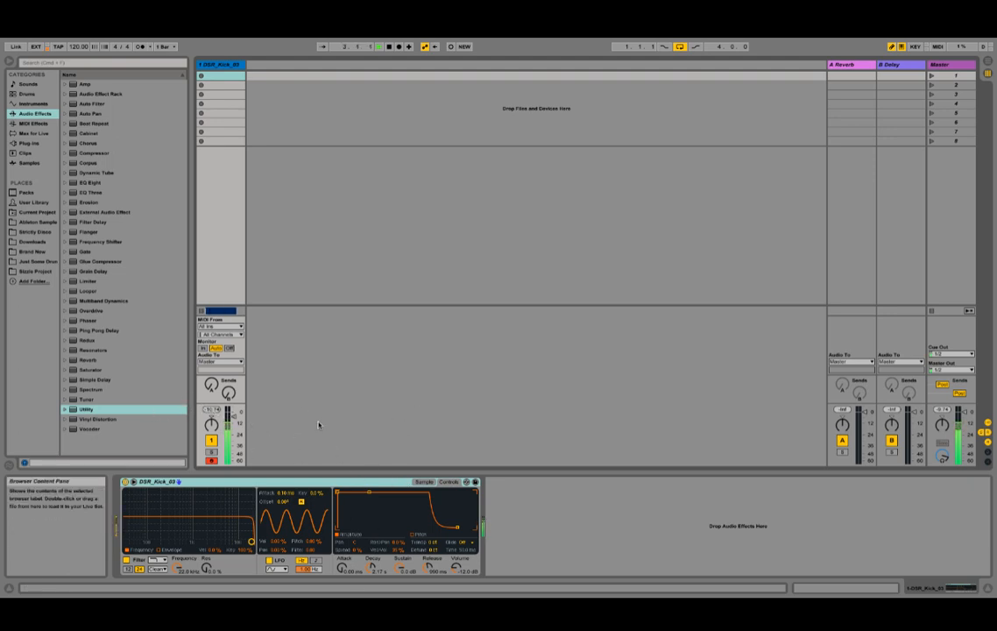
{"action": "mouse_move", "coordinate": [233, 417]}
{"action": "left_mouse_down"}
{"action": "mouse_move", "coordinate": [229, 410]}
{"action": "mouse_move", "coordinate": [233, 419]}
{"action": "left_mouse_up"}
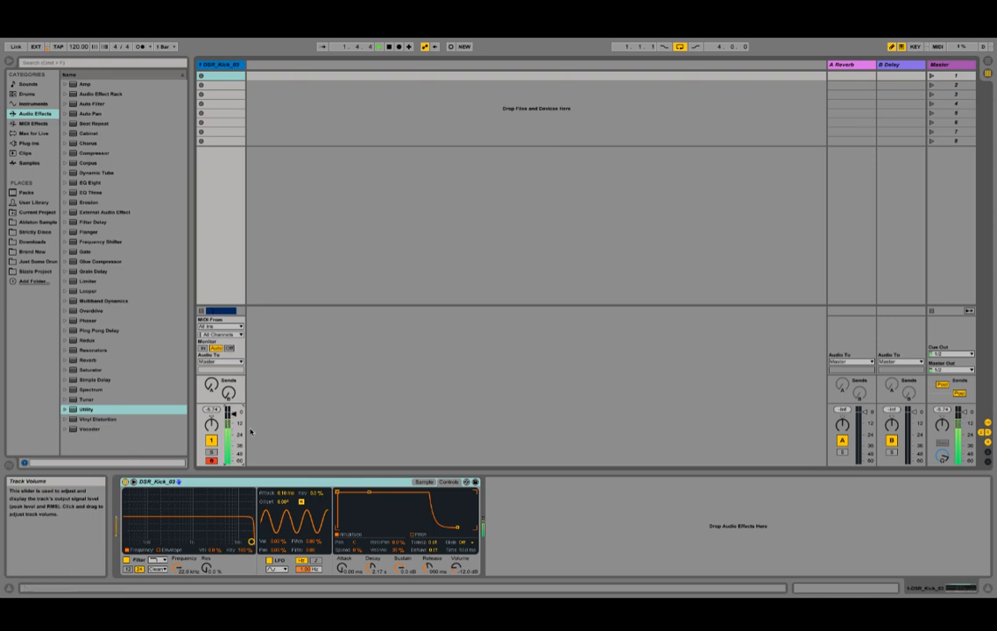
{"action": "left_click", "coordinate": [211, 409]}
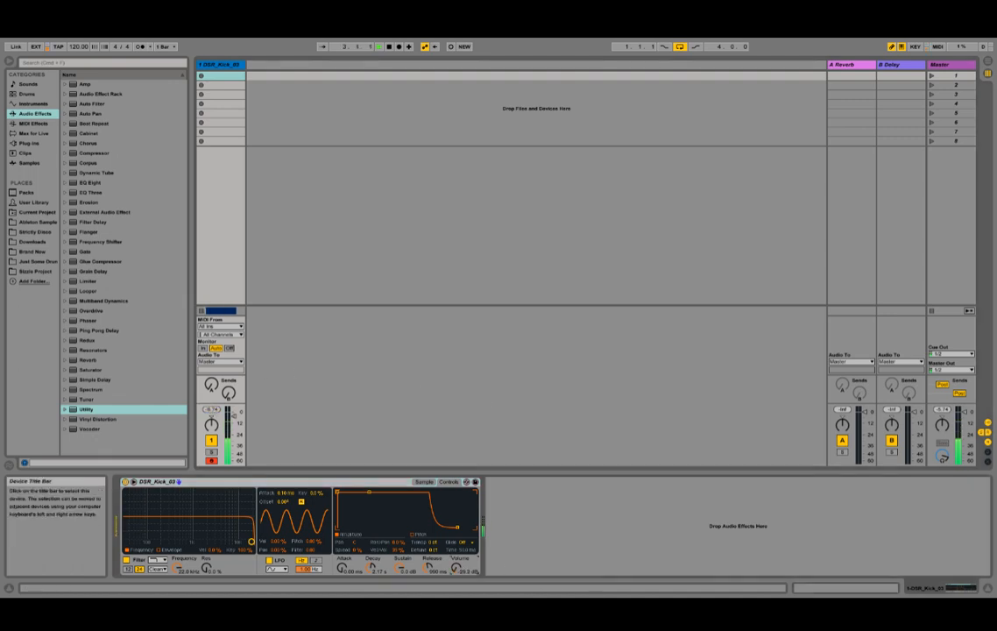
- Add a Utility after the Simpler, try boosting its gain, and set its width to 0 %
{"action": "left_click", "coordinate": [84, 409]}
{"action": "left_click_drag", "start_coordinate": [84, 409], "coordinate": [508, 521]}
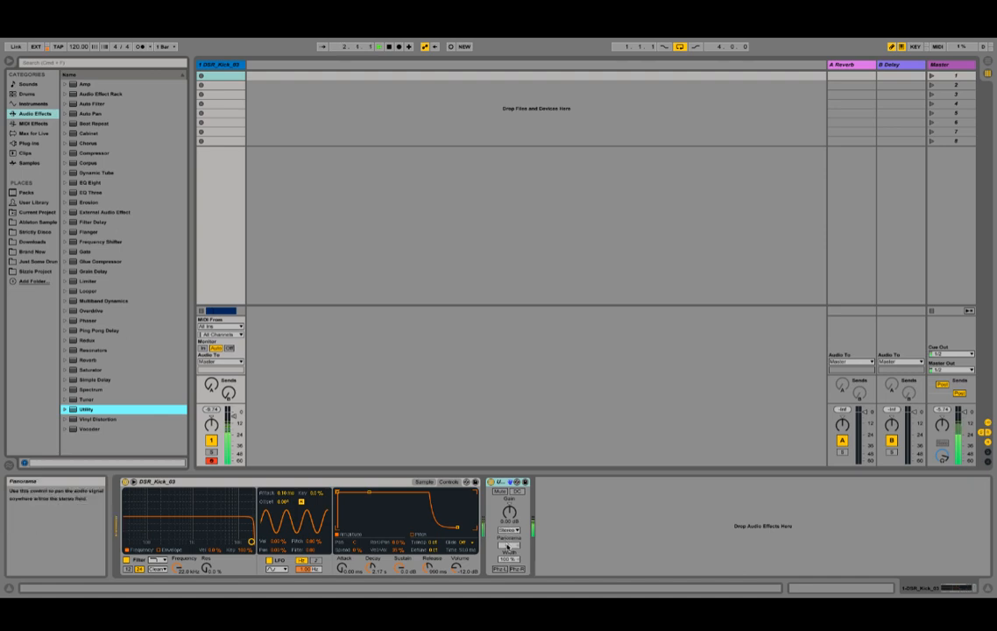
{"action": "left_click_drag", "start_coordinate": [509, 512], "coordinate": [511, 483]}
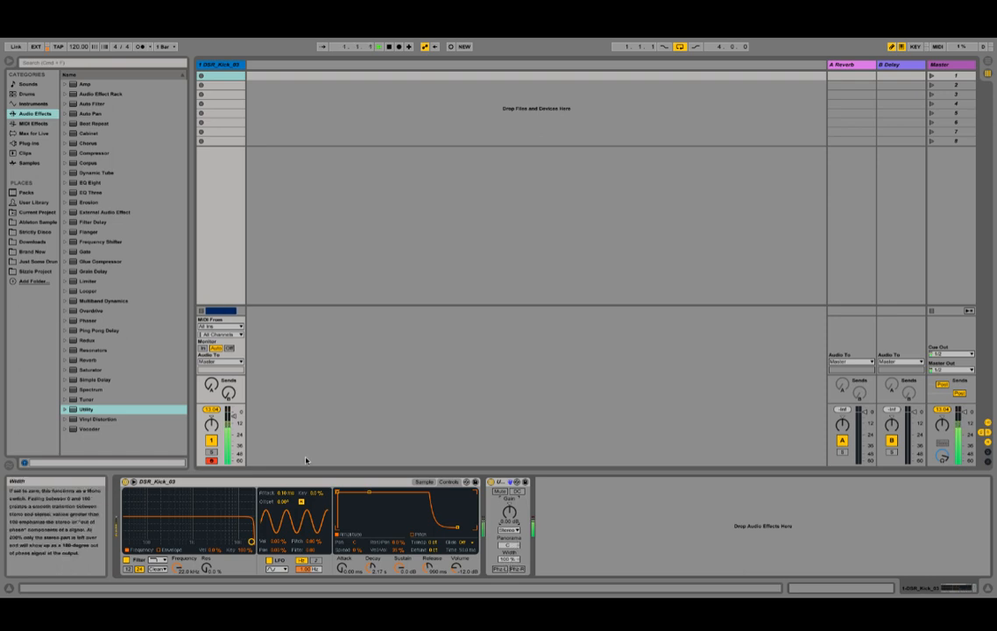
{"action": "left_click", "coordinate": [211, 410]}
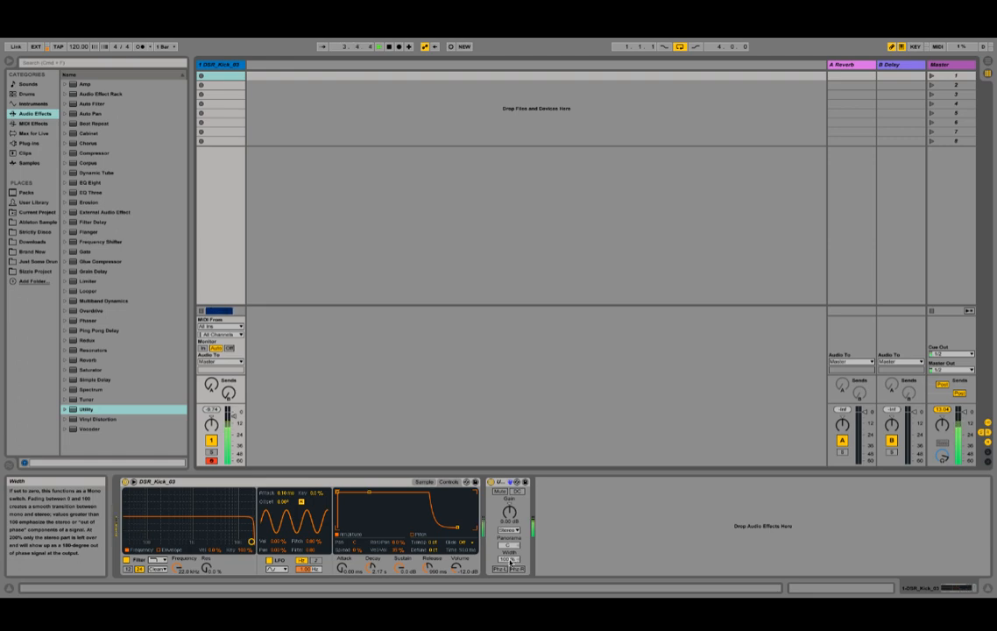
{"action": "left_click_drag", "start_coordinate": [510, 560], "coordinate": [510, 613]}
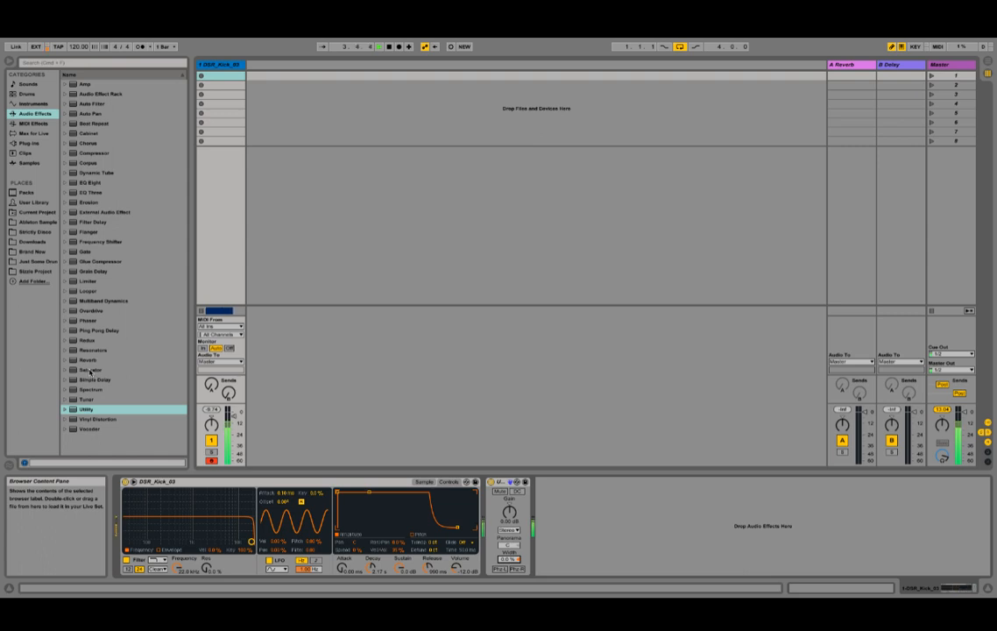
- Add a Saturator, try the Soft Sine curve before reverting to Analog Clip, and raise the drive to about 3.43 dB
{"action": "double_click", "coordinate": [90, 371]}
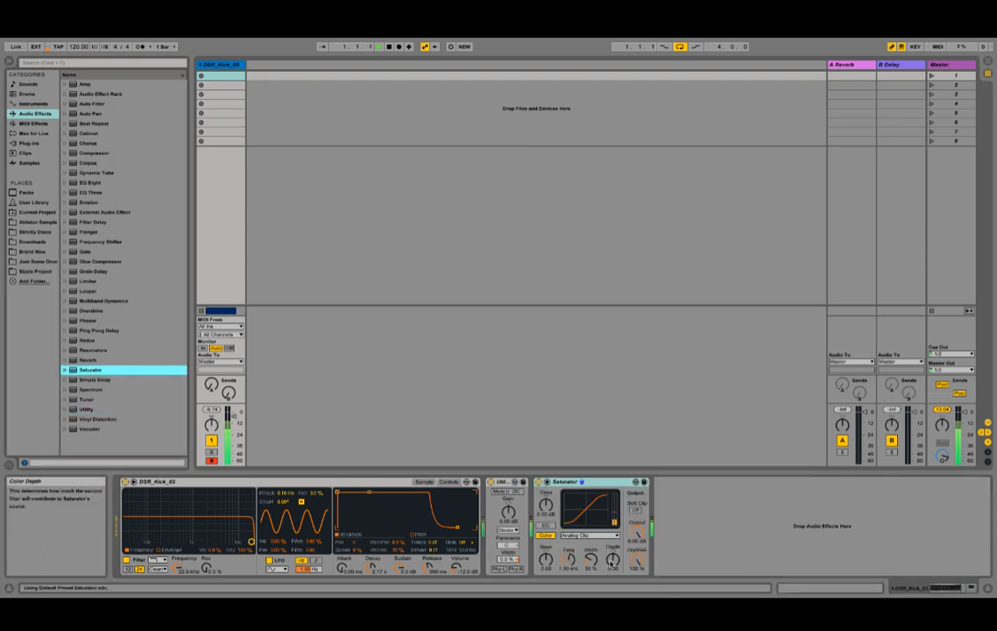
{"action": "left_click", "coordinate": [580, 536]}
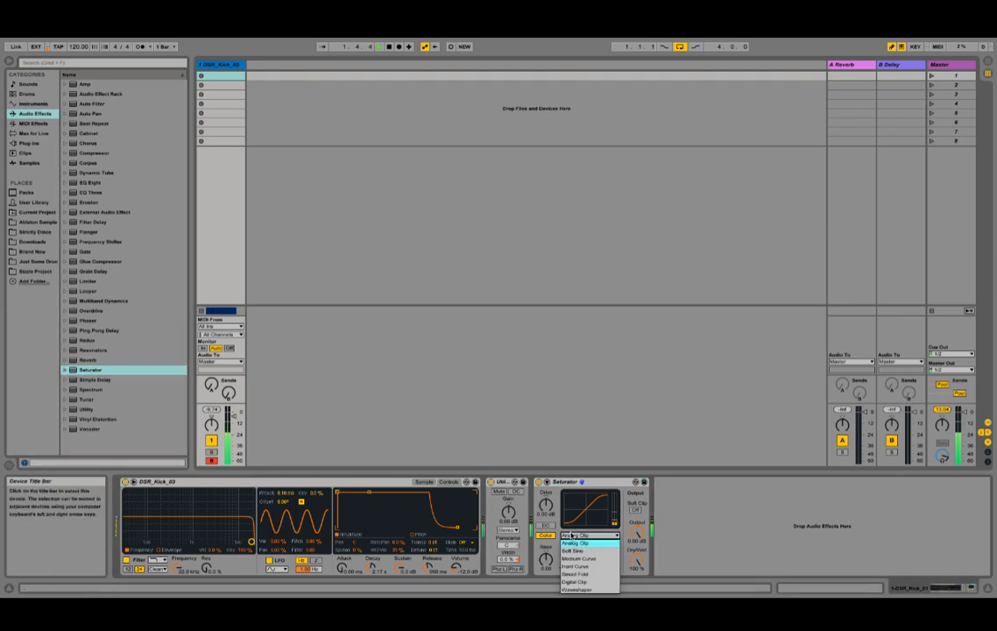
{"action": "left_click", "coordinate": [575, 551]}
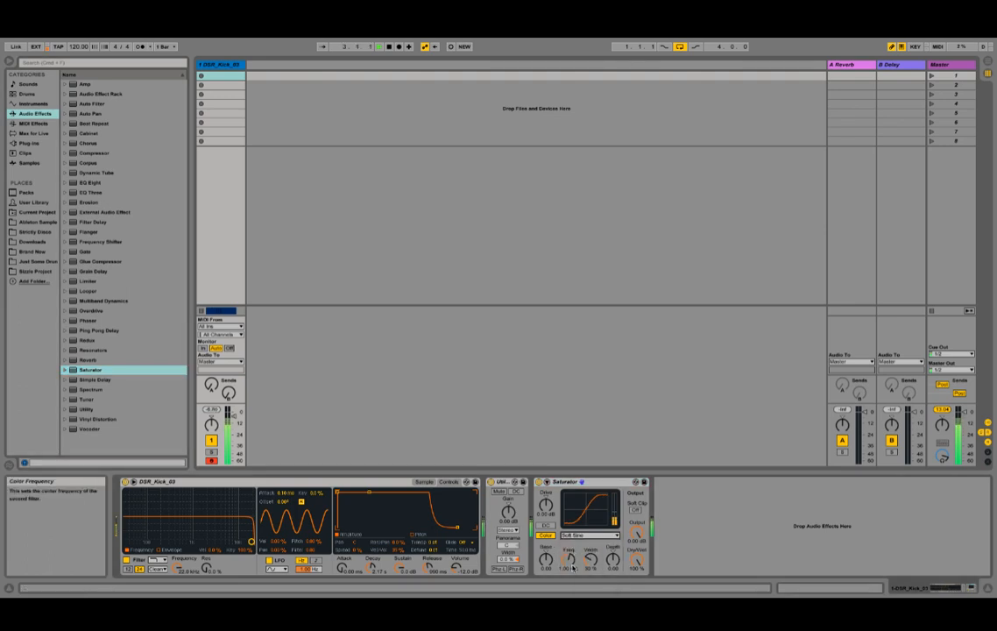
{"action": "key", "text": "ctrl+z"}
{"action": "left_click_drag", "start_coordinate": [546, 504], "coordinate": [544, 490]}
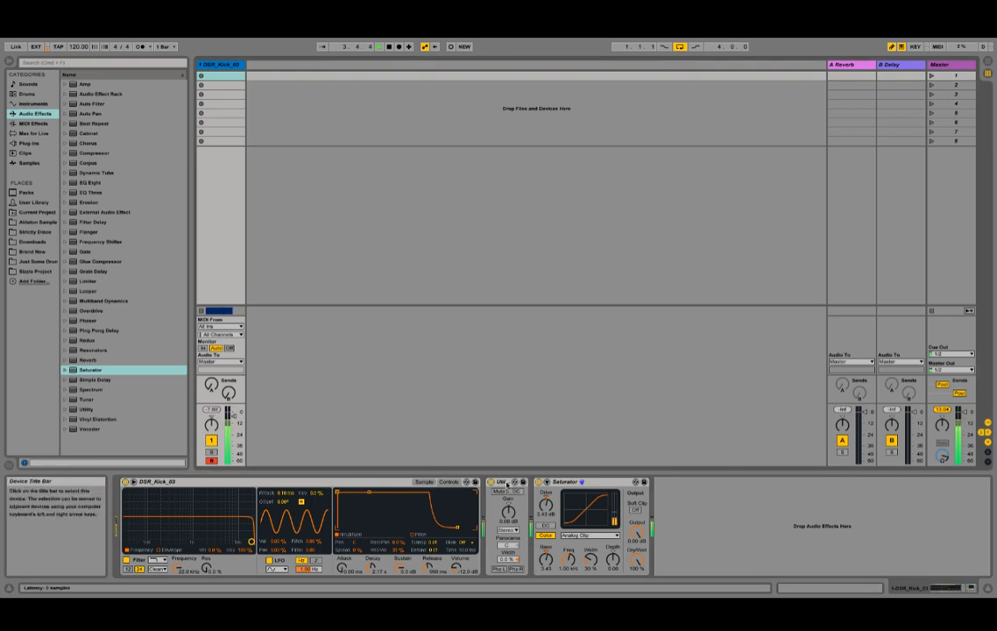
- Move the Utility after the Saturator and lower the Utility's gain to about -2.78 dB
{"action": "left_click_drag", "start_coordinate": [503, 481], "coordinate": [613, 487]}
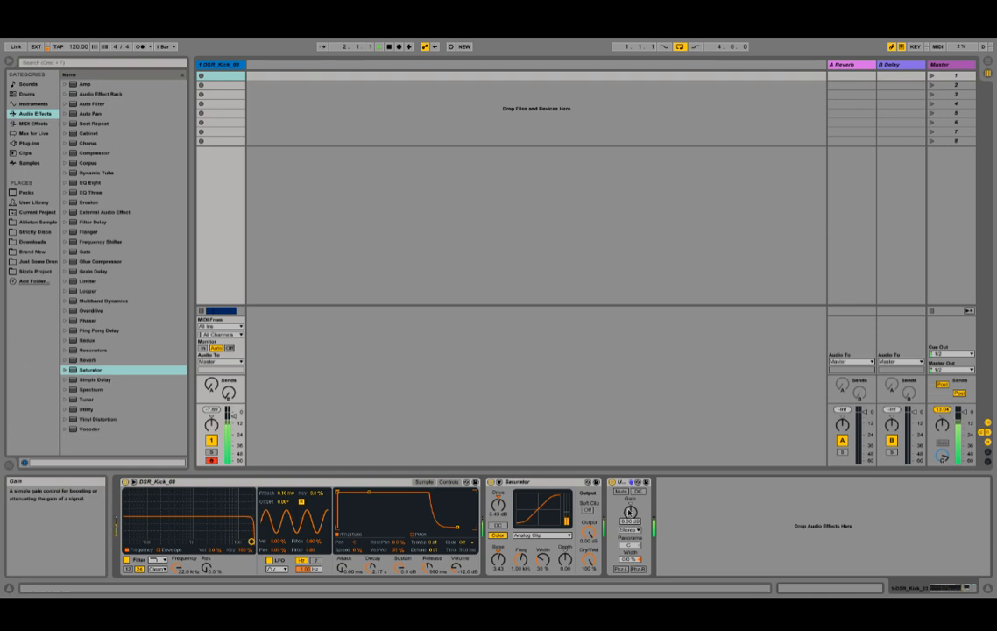
{"action": "left_click_drag", "start_coordinate": [629, 512], "coordinate": [629, 515]}
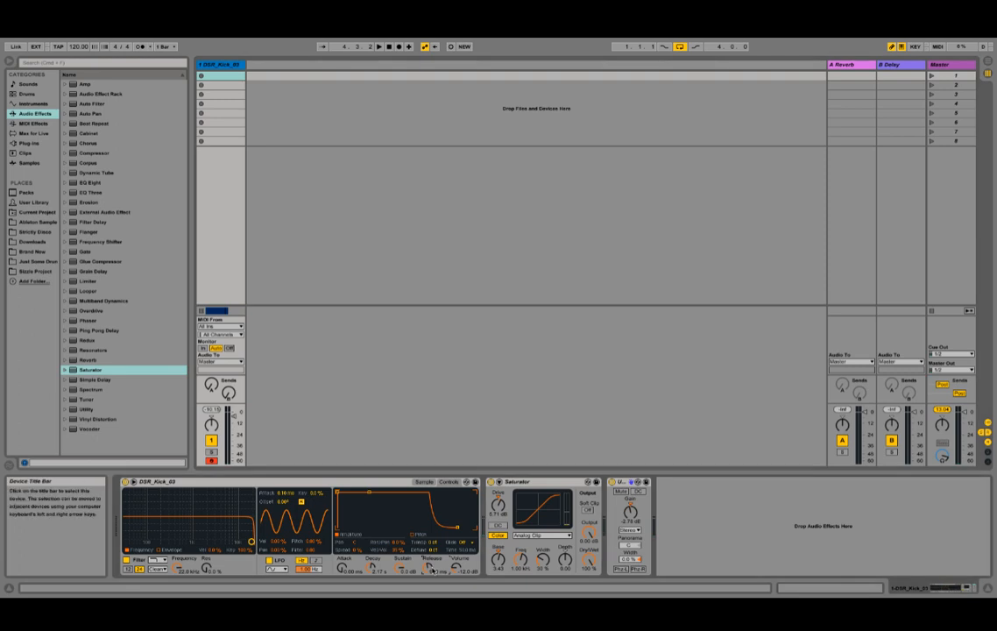
- Shorten the Simpler's release to about 640 ms and play the loop
{"action": "left_click_drag", "start_coordinate": [431, 566], "coordinate": [431, 570]}
{"action": "key", "text": "space"}
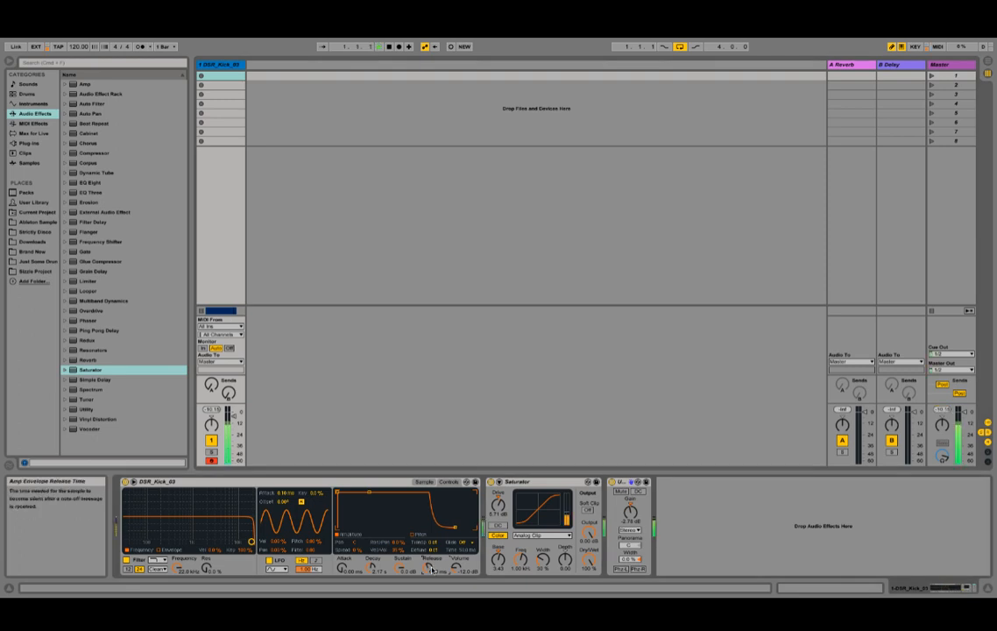
- Look at the kick track and the A Reverb return's effect, and go back to the Arrangement with the loop playing
{"action": "left_click", "coordinate": [228, 66]}
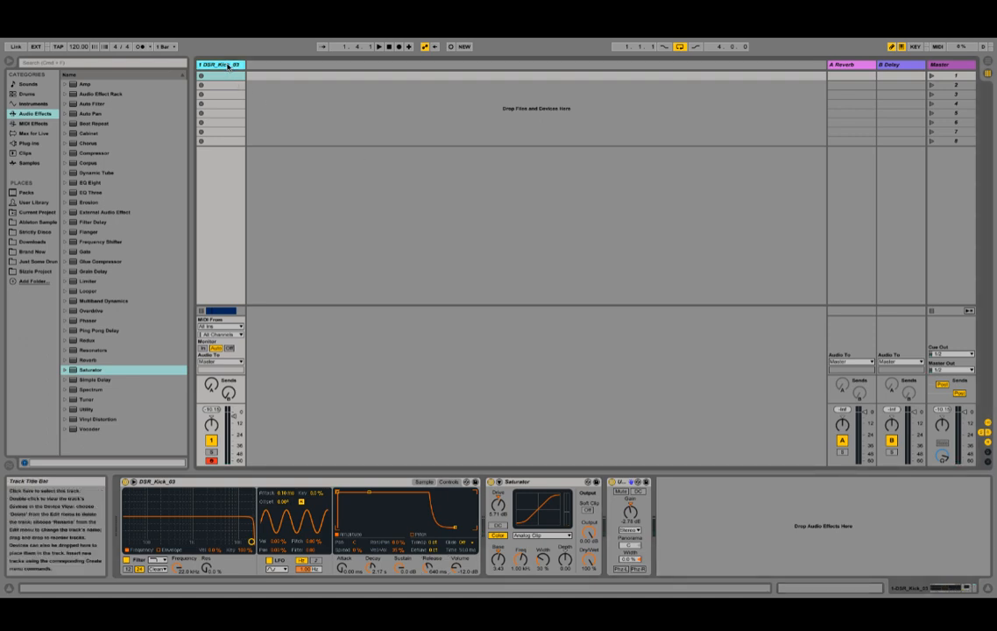
{"action": "left_click", "coordinate": [860, 69]}
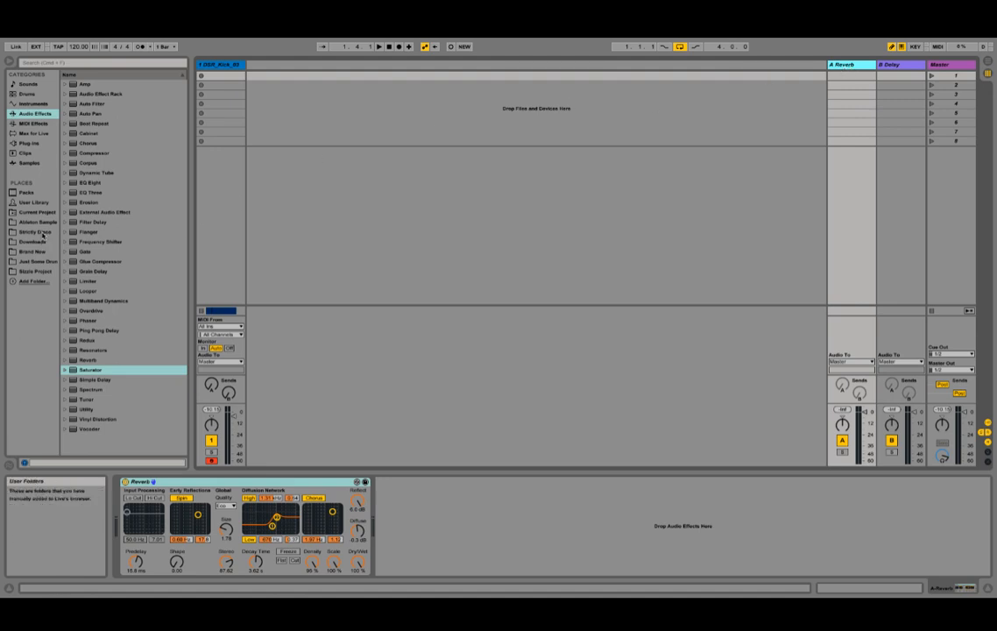
{"action": "key", "text": "space"}
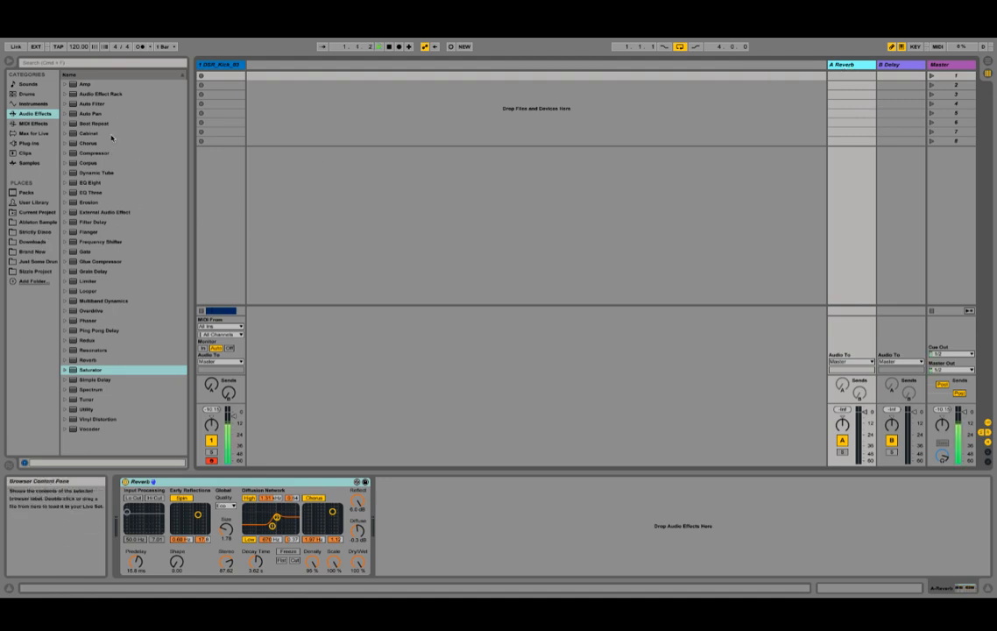
{"action": "key", "text": "Tab"}
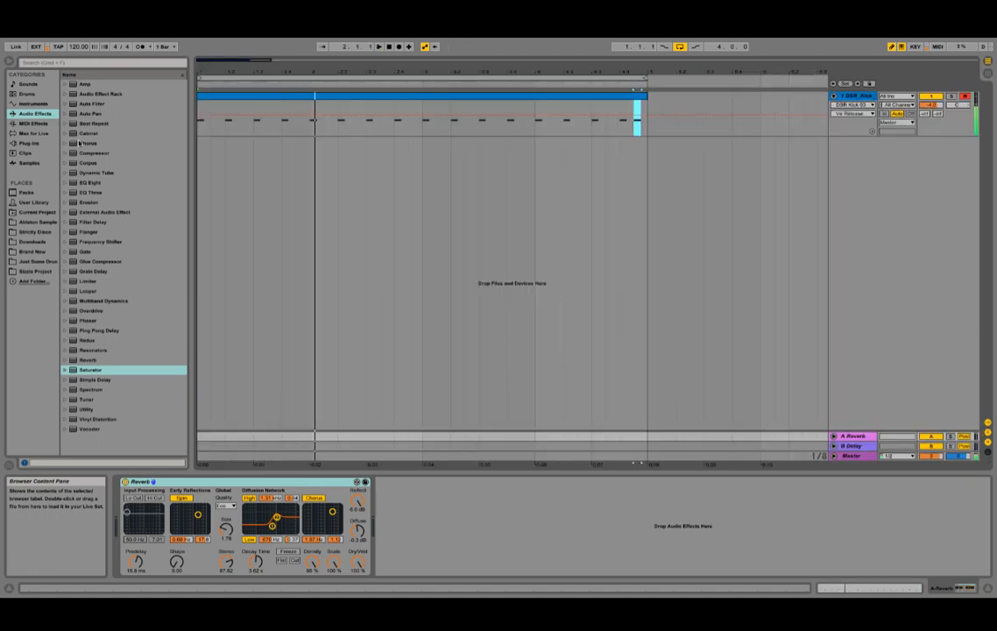
- Add a Compressor to the kick track and place it between the Saturator and the Utility
{"action": "double_click", "coordinate": [856, 96]}
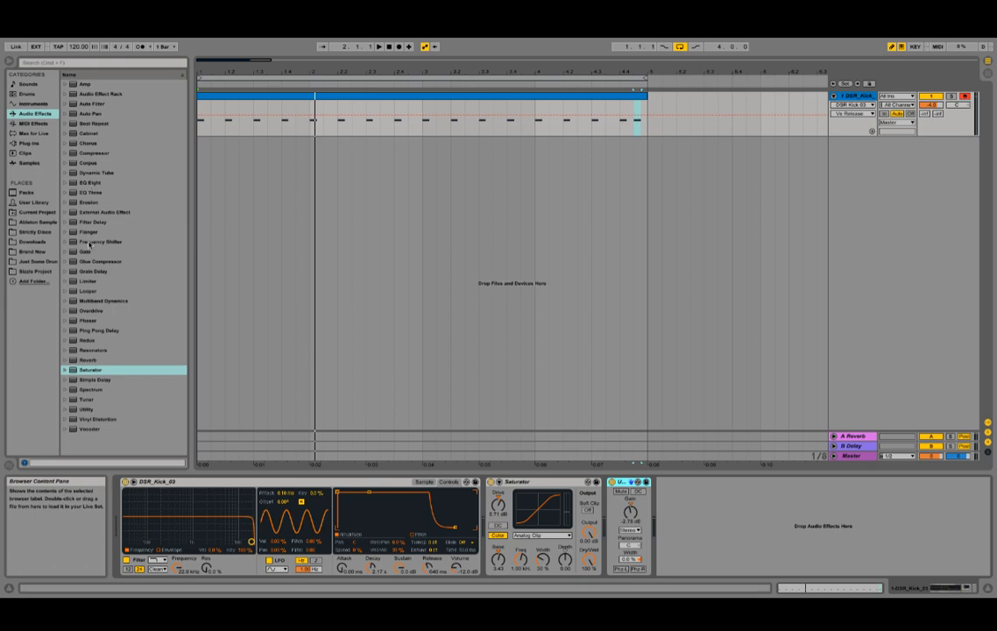
{"action": "double_click", "coordinate": [93, 153]}
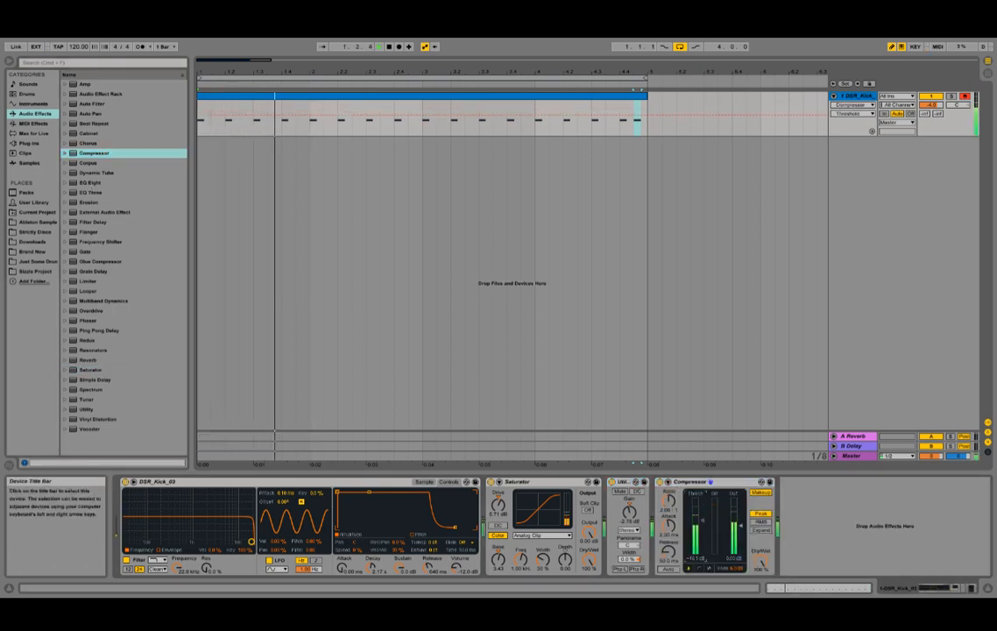
{"action": "left_click", "coordinate": [661, 482]}
{"action": "left_click_drag", "start_coordinate": [697, 481], "coordinate": [613, 500]}
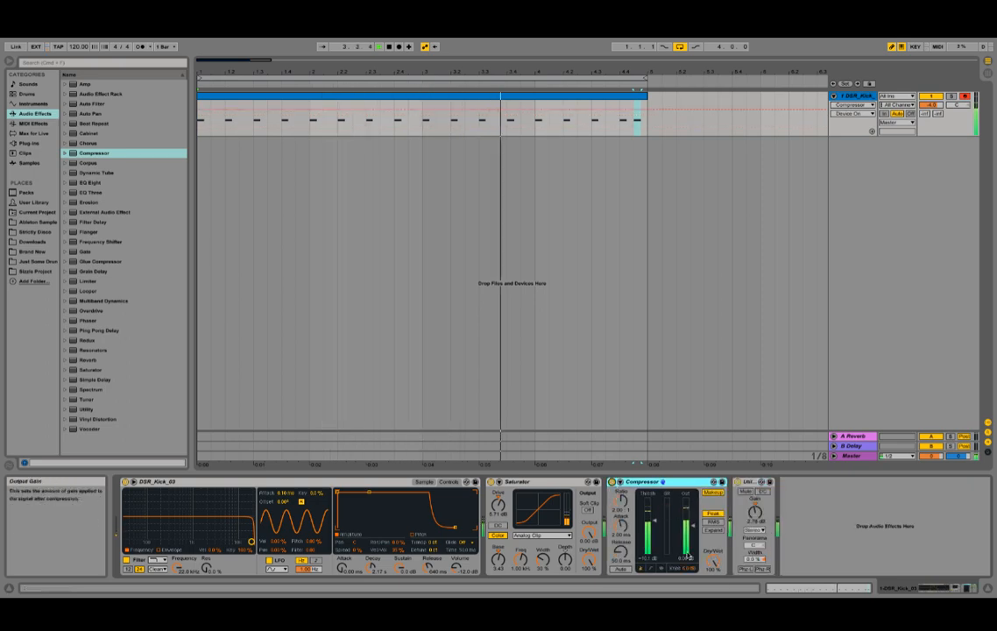
- Examine the A Reverb and B Delay return tracks and their devices in Session View
{"action": "key", "text": "Tab"}
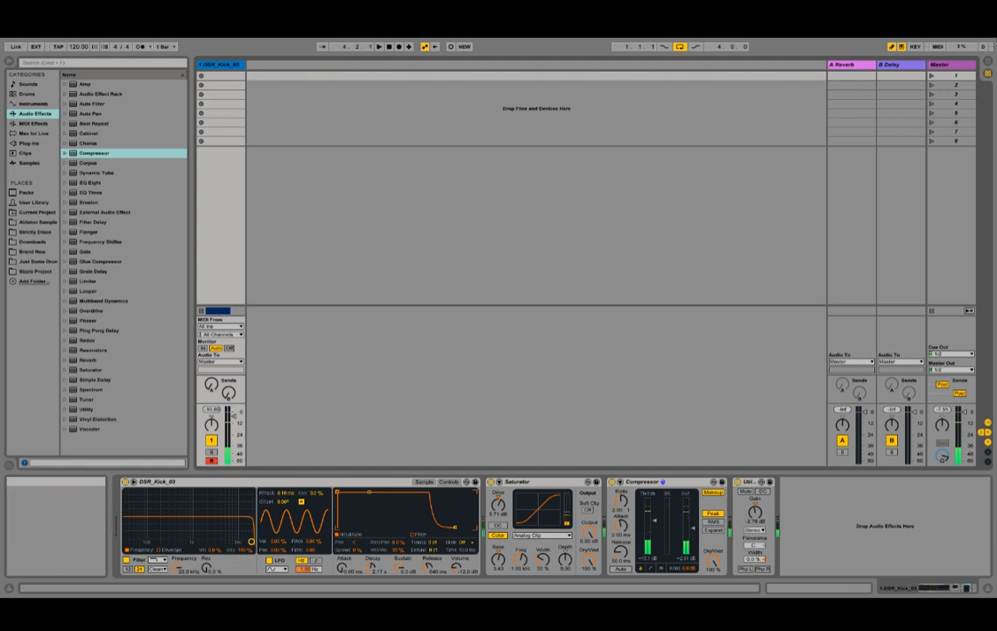
{"action": "left_click", "coordinate": [853, 65]}
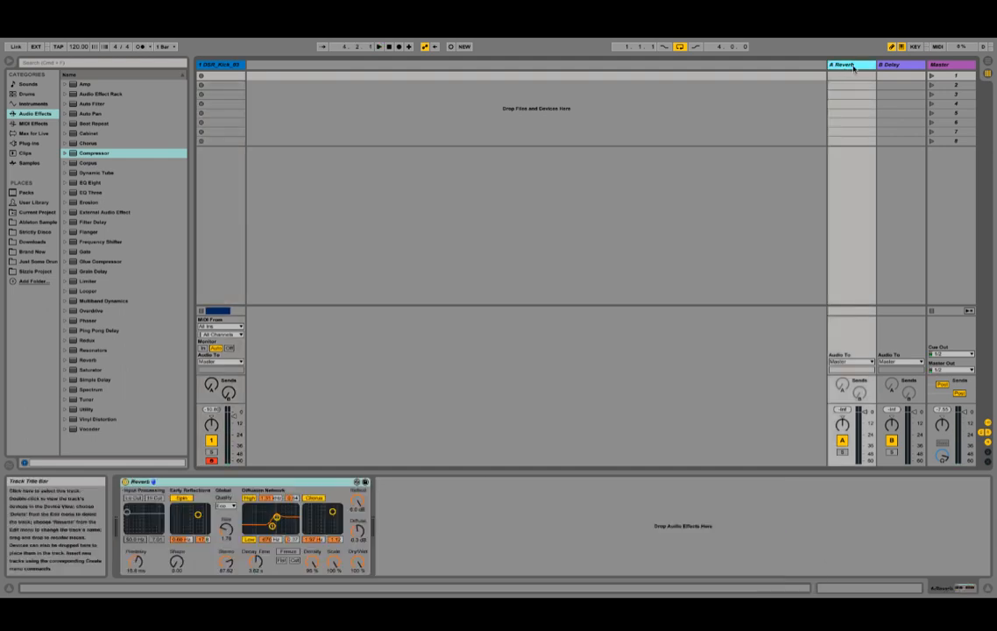
{"action": "left_click", "coordinate": [883, 67]}
{"action": "left_click", "coordinate": [845, 66]}
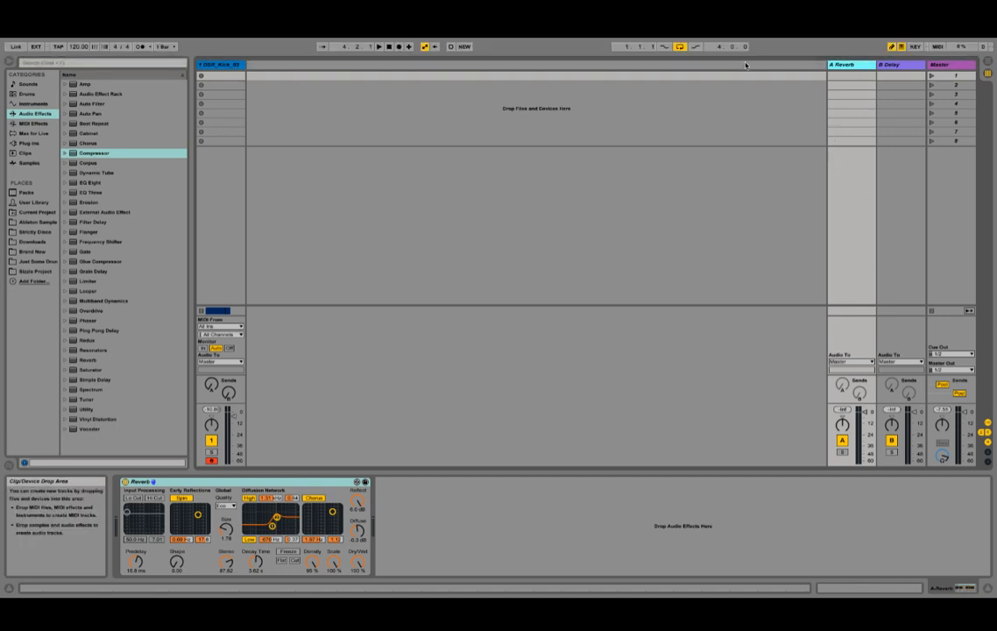
- Replace return A's Reverb with a Compressor followed by an EQ Eight, setting the compressor's threshold to about -27.2 dB and attack to 0.01 ms
{"action": "left_click", "coordinate": [252, 481]}
{"action": "key", "text": "Delete"}
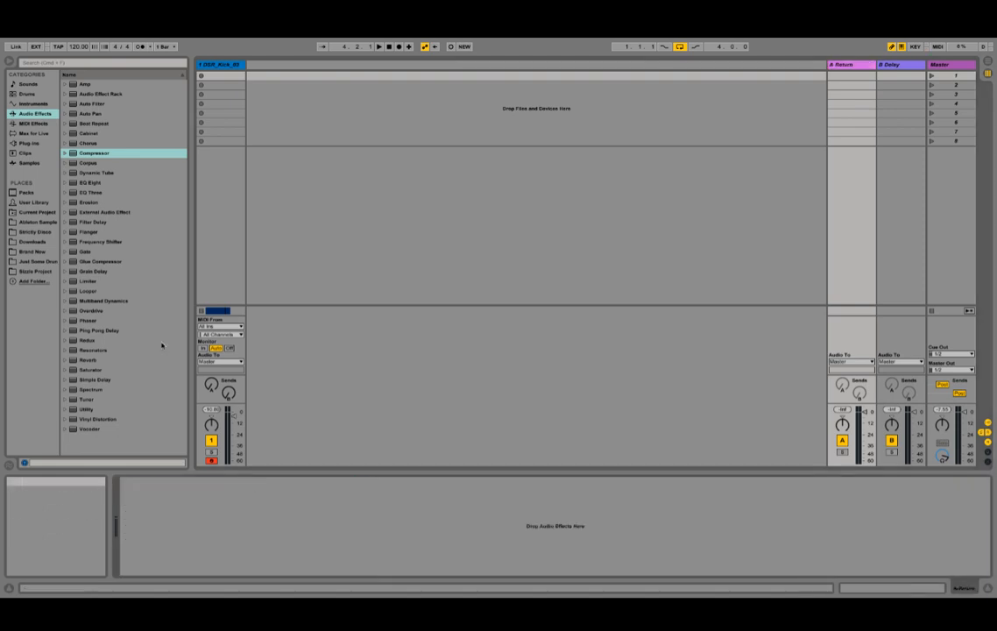
{"action": "double_click", "coordinate": [91, 183]}
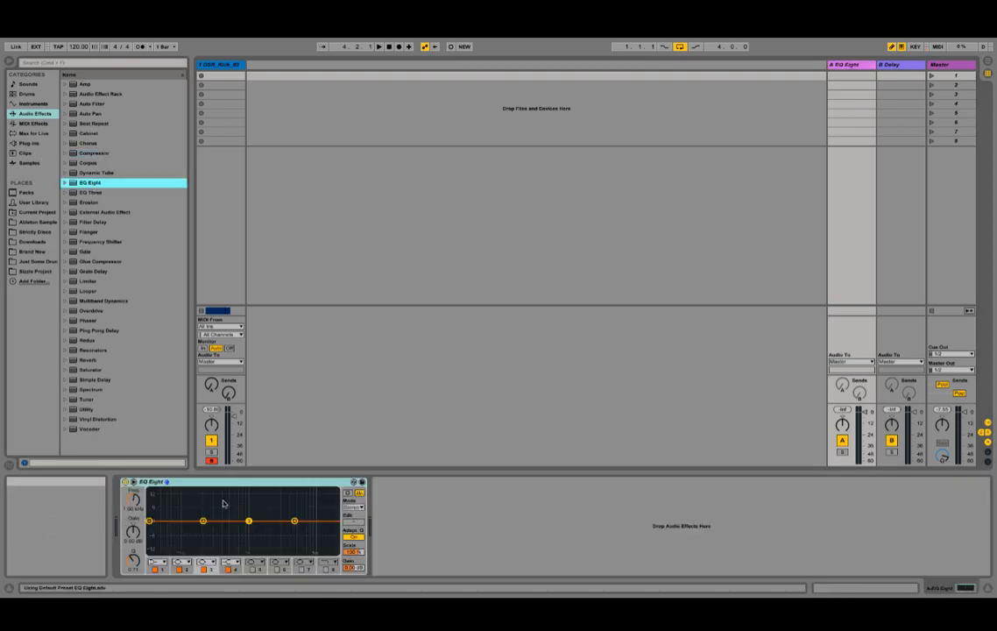
{"action": "double_click", "coordinate": [114, 153]}
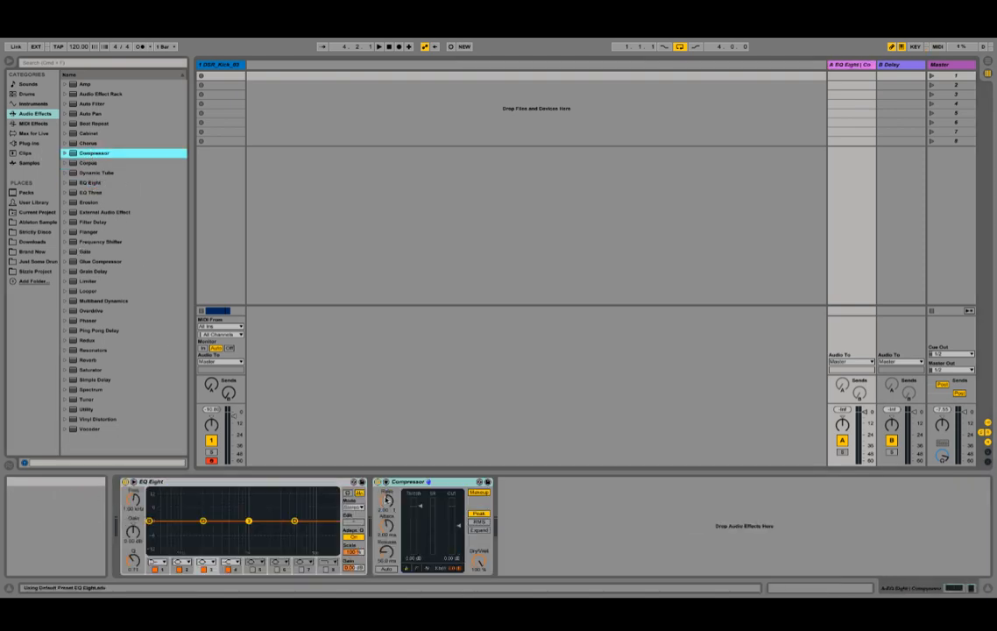
{"action": "left_click_drag", "start_coordinate": [148, 515], "coordinate": [166, 541]}
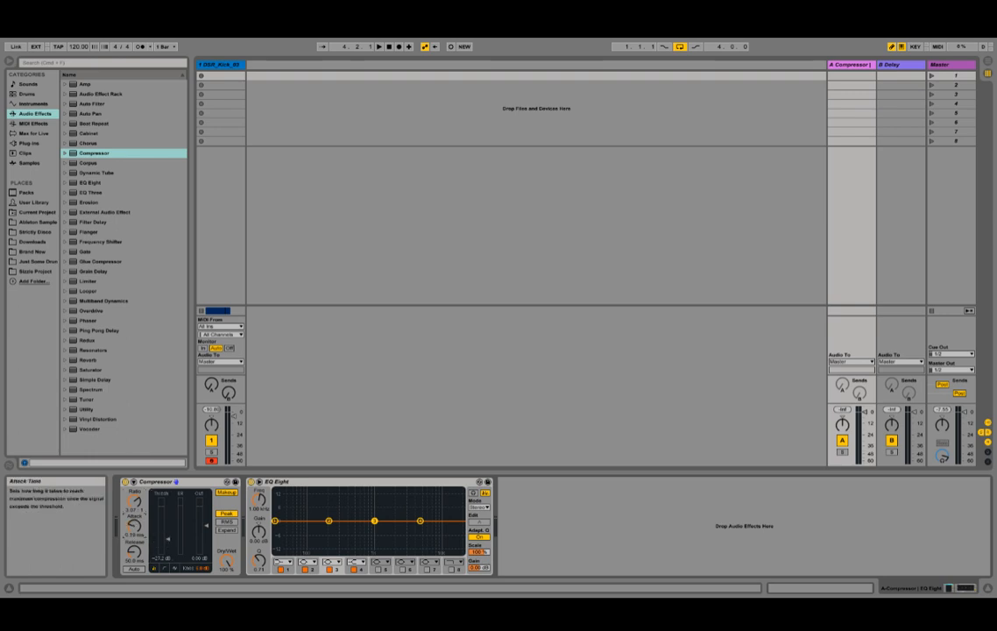
{"action": "left_click_drag", "start_coordinate": [134, 552], "coordinate": [134, 547]}
- Try high-frequency filtering on return A's EQ Eight by making band 4 a low-pass and lowering an activated band 8 to about 104 Hz
{"action": "left_click", "coordinate": [451, 569]}
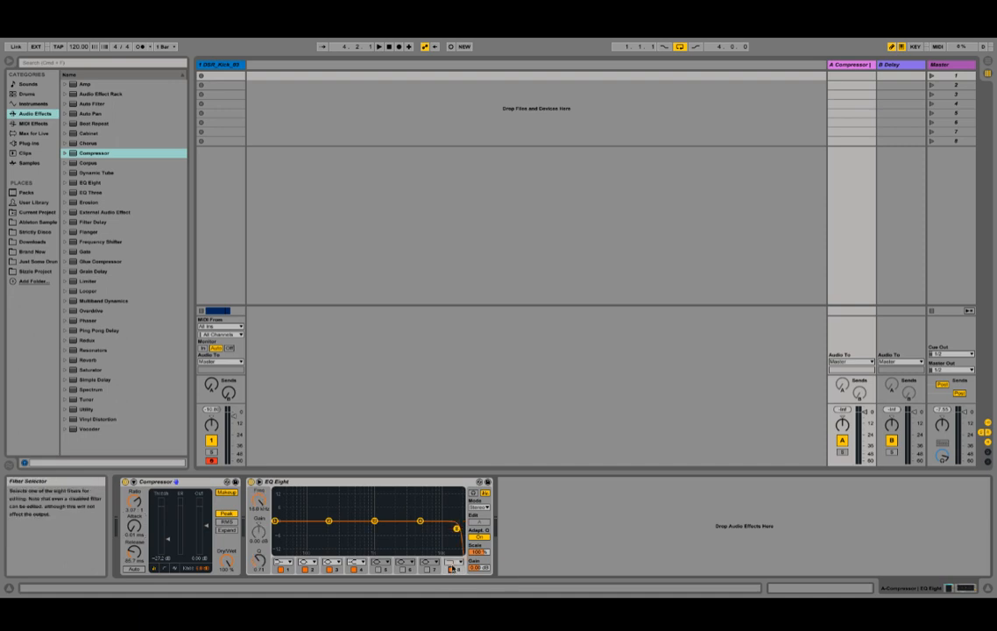
{"action": "left_click_drag", "start_coordinate": [456, 529], "coordinate": [454, 529]}
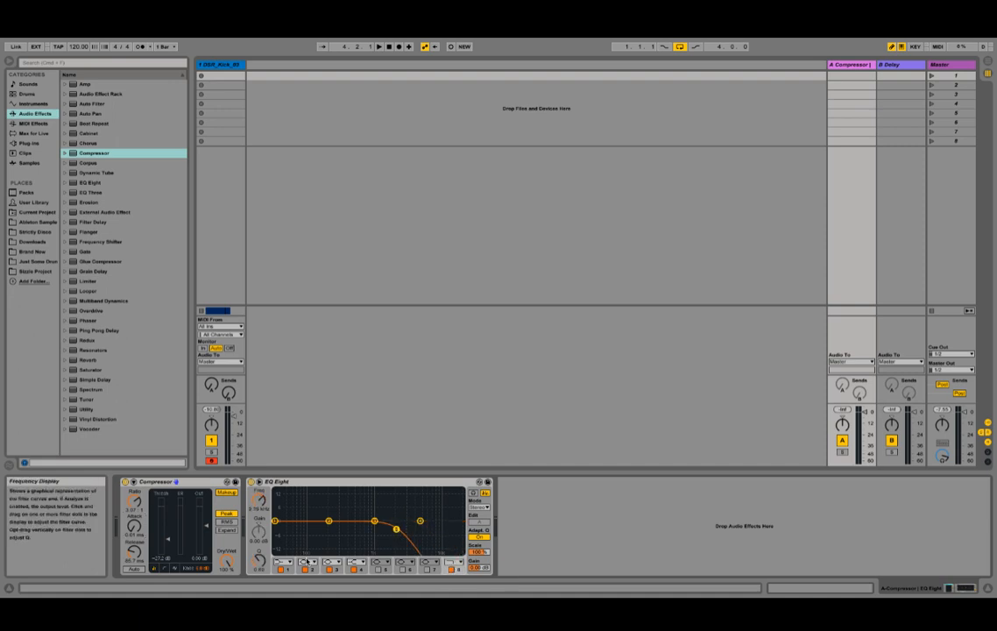
{"action": "left_click", "coordinate": [354, 561]}
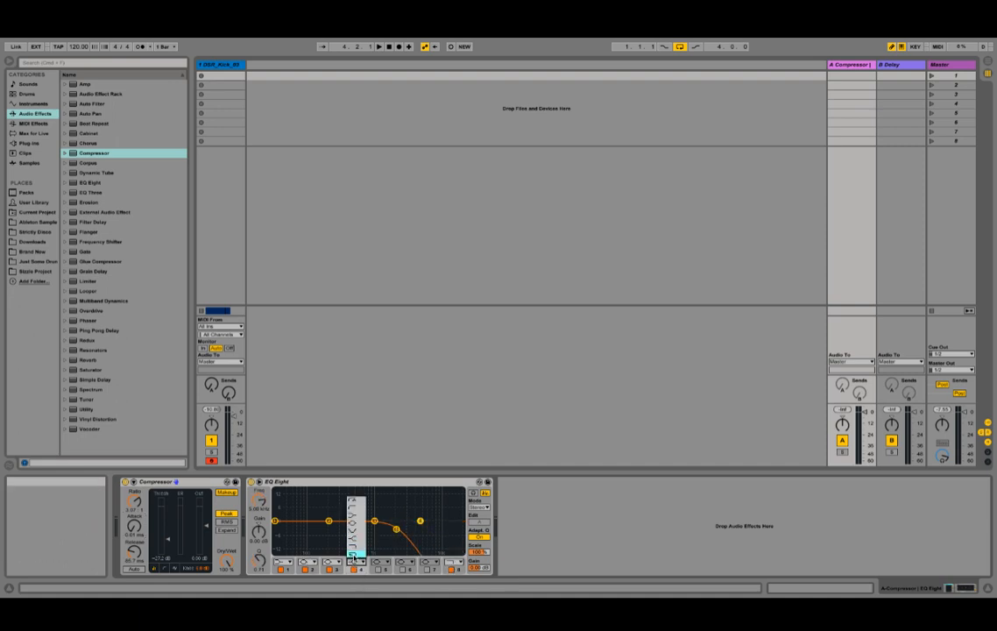
{"action": "left_click", "coordinate": [354, 542]}
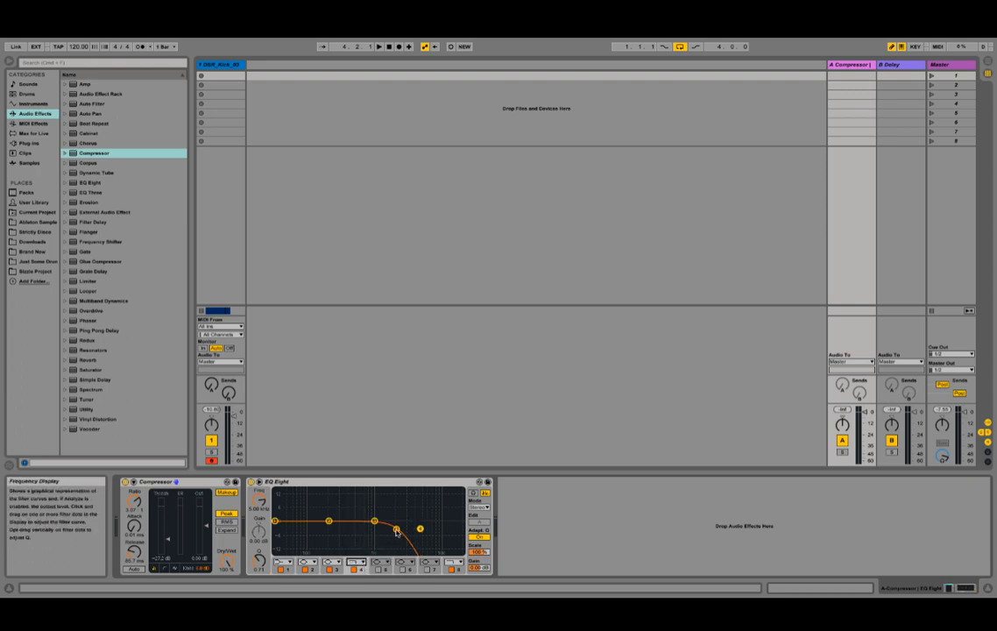
{"action": "left_click_drag", "start_coordinate": [397, 529], "coordinate": [310, 527]}
- Make band 4 of the EQ Eight a steep low-pass at about 102 Hz and turn off bands 2, 3 and 8
{"action": "left_click", "coordinate": [360, 561]}
{"action": "left_click", "coordinate": [359, 554]}
{"action": "left_click", "coordinate": [330, 570]}
{"action": "left_click", "coordinate": [305, 570]}
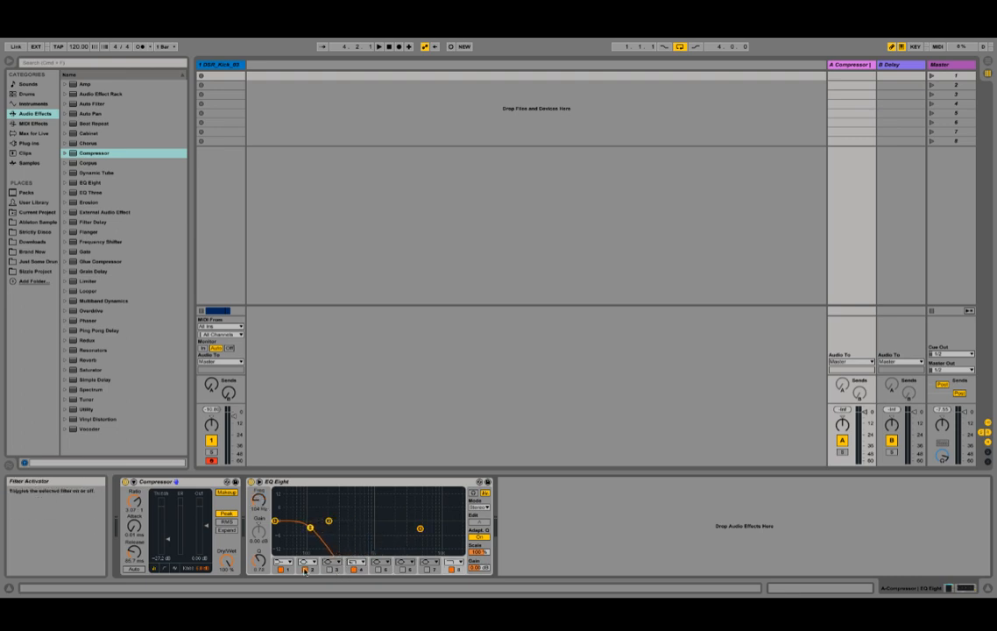
{"action": "left_click", "coordinate": [452, 571]}
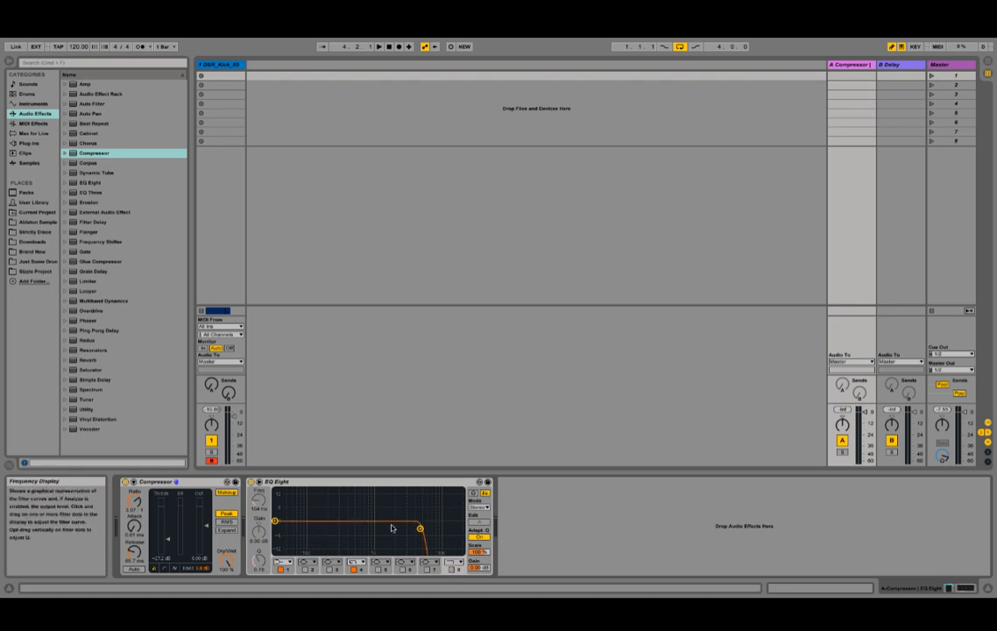
{"action": "left_click", "coordinate": [421, 529]}
{"action": "left_click_drag", "start_coordinate": [421, 528], "coordinate": [309, 530]}
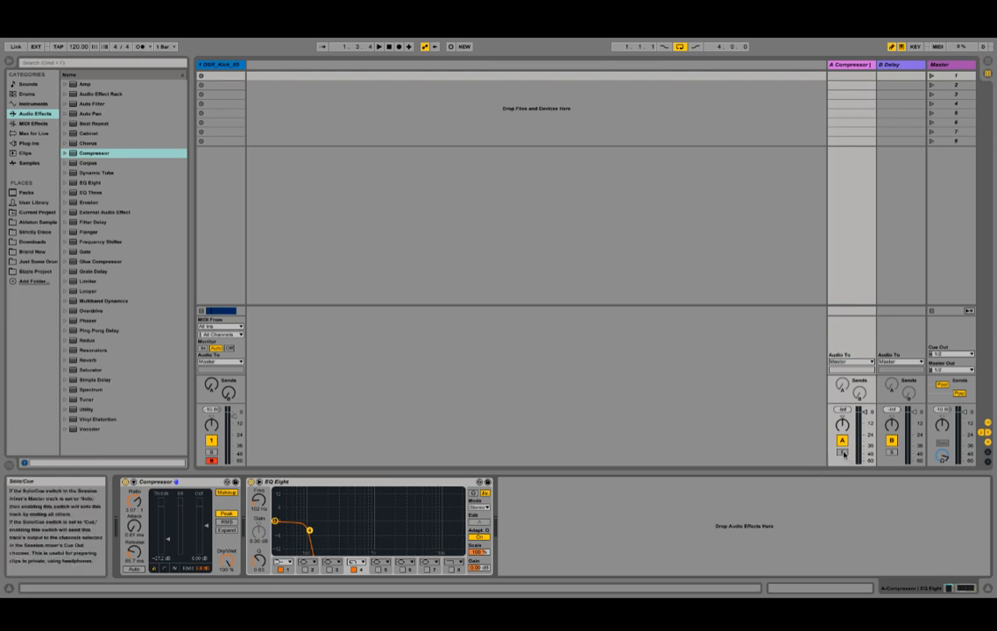
- Solo return A, raise the kick track's send A while the loop plays, and turn the solo off
{"action": "left_click", "coordinate": [842, 453]}
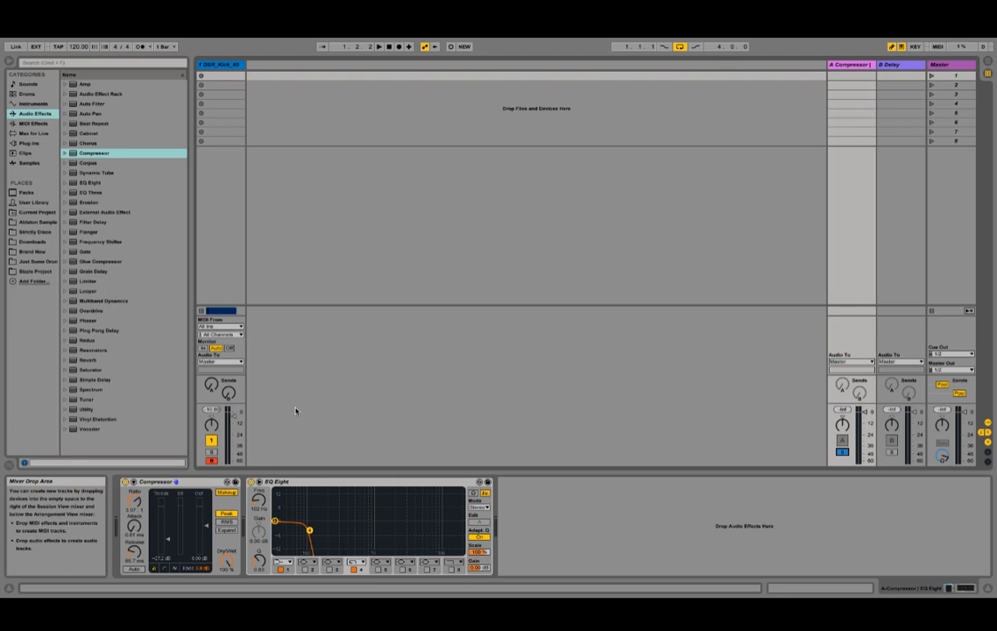
{"action": "key", "text": "space"}
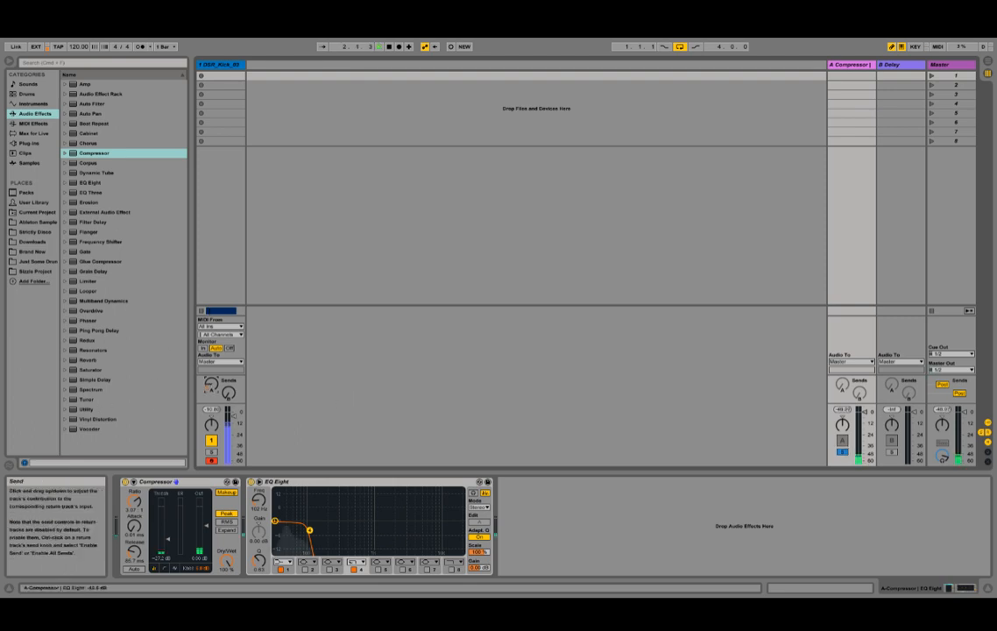
{"action": "left_click_drag", "start_coordinate": [212, 384], "coordinate": [211, 350]}
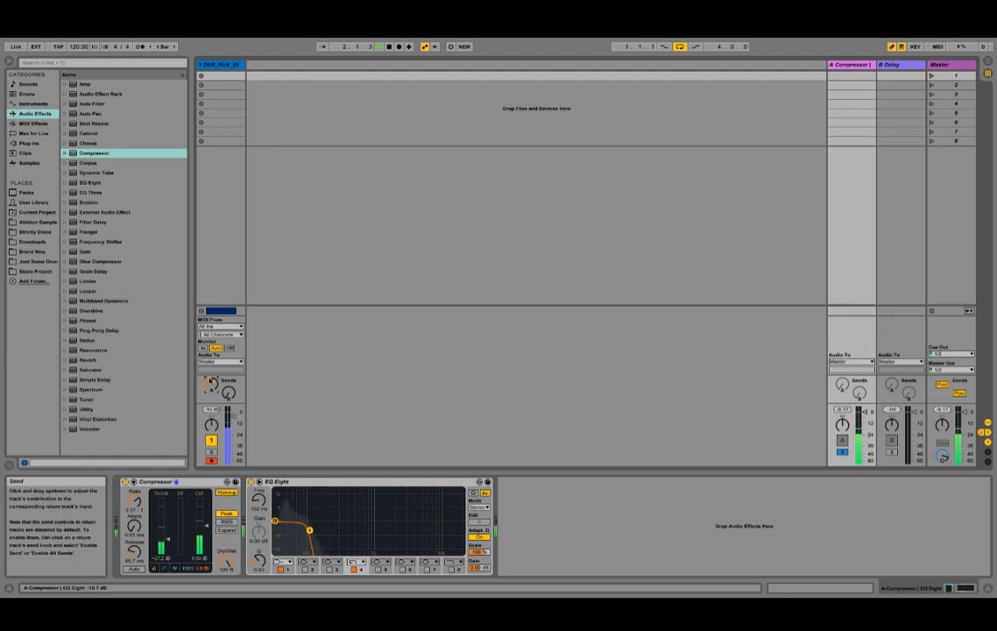
{"action": "left_click", "coordinate": [841, 452]}
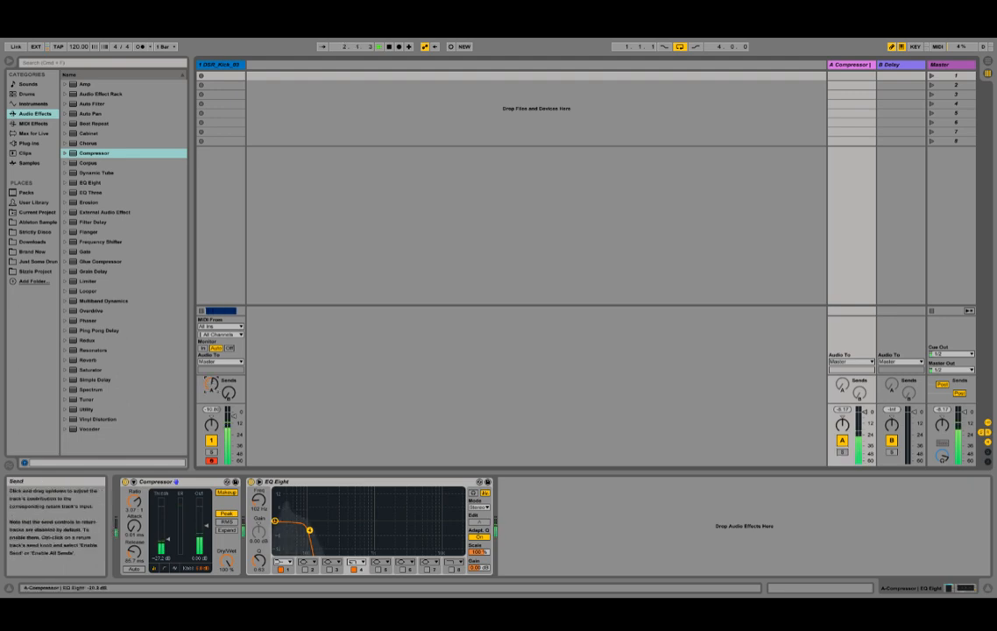
- Readjust the kick track's send A, and go back to the Arrangement and fold the kick track
{"action": "left_click_drag", "start_coordinate": [209, 383], "coordinate": [209, 350]}
{"action": "left_click_drag", "start_coordinate": [211, 385], "coordinate": [211, 368]}
{"action": "key", "text": "Tab"}
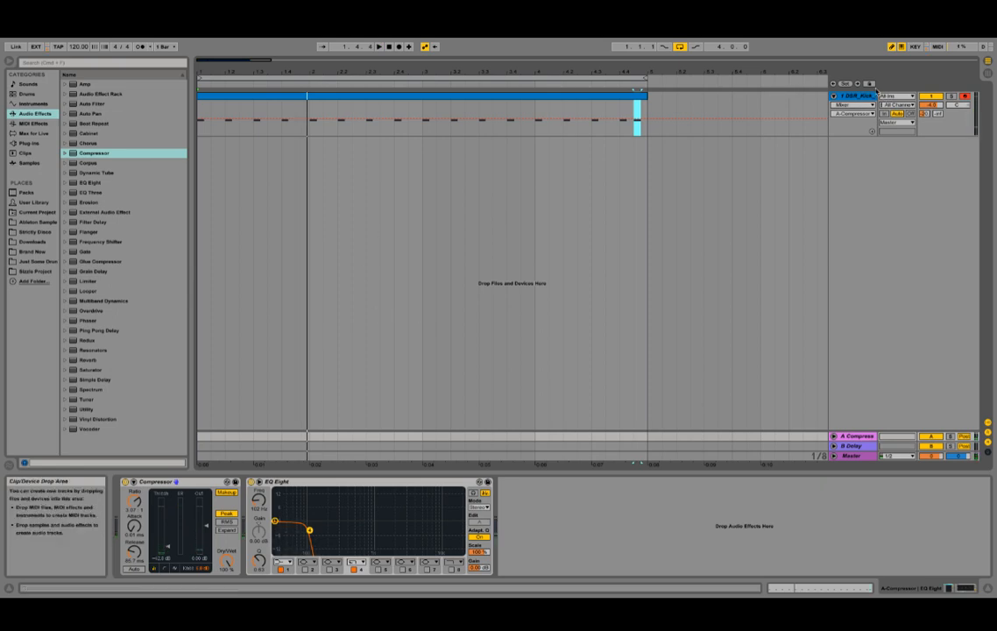
{"action": "left_click", "coordinate": [833, 96]}
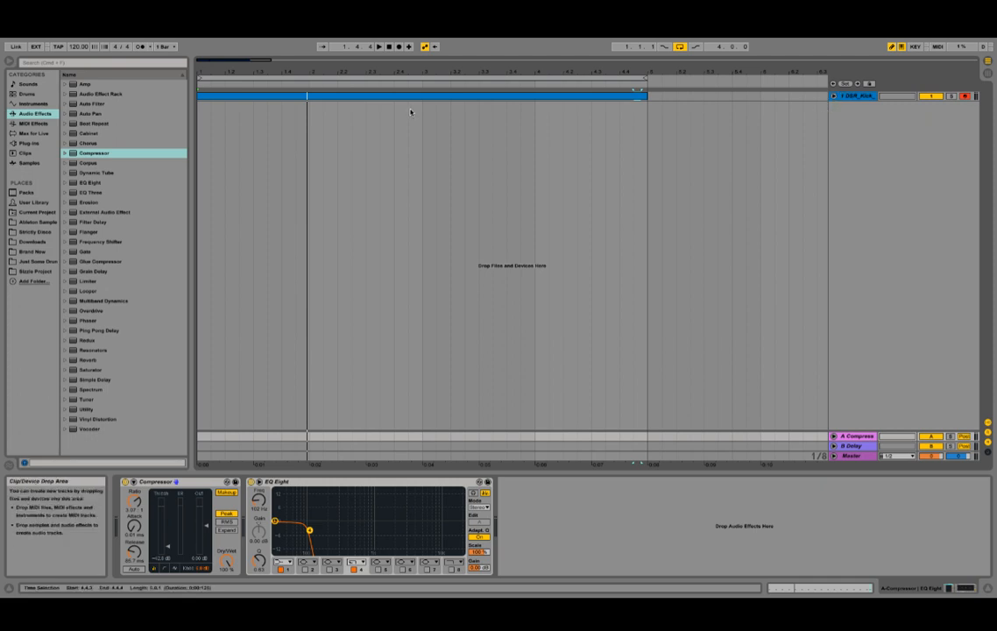
- Create a second track with an empty Drum Rack and load the Kit-Core 808 kit onto it
{"action": "left_click", "coordinate": [19, 92]}
{"action": "left_click", "coordinate": [73, 113]}
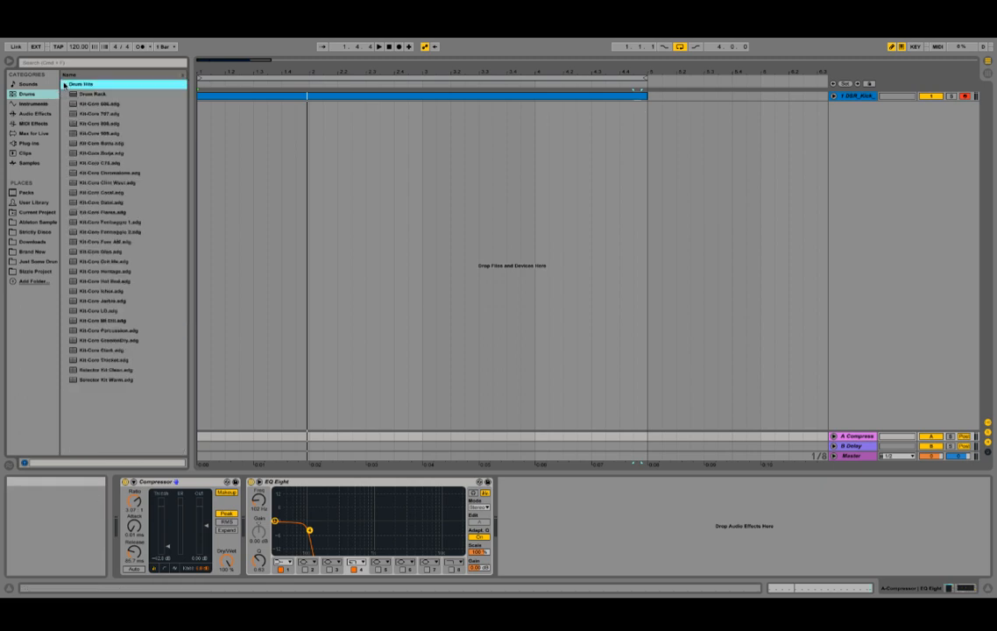
{"action": "left_click", "coordinate": [63, 83]}
{"action": "left_click", "coordinate": [84, 94]}
{"action": "left_click_drag", "start_coordinate": [84, 94], "coordinate": [516, 133]}
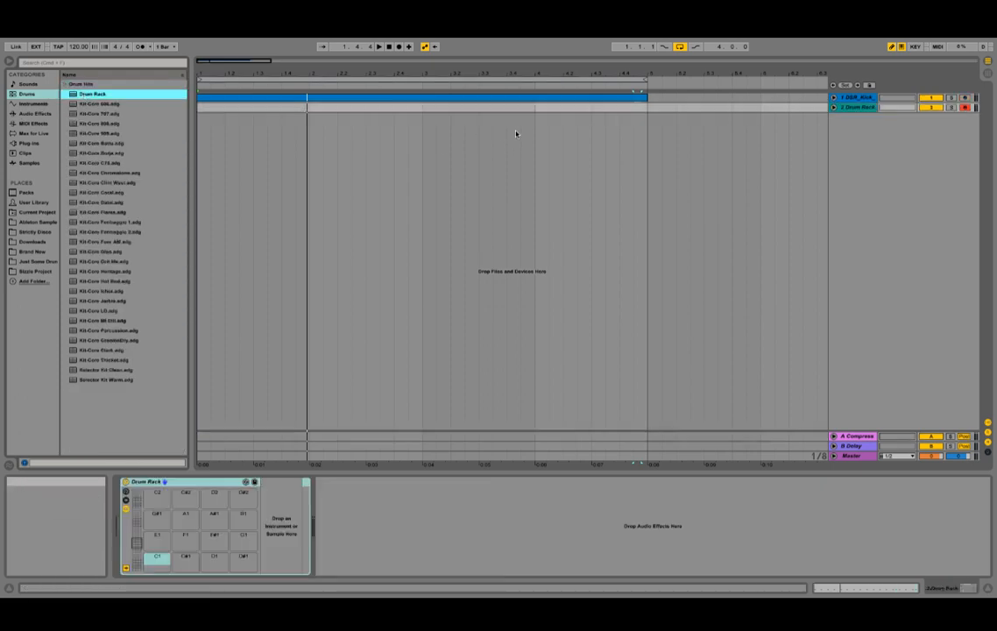
{"action": "left_click", "coordinate": [108, 123]}
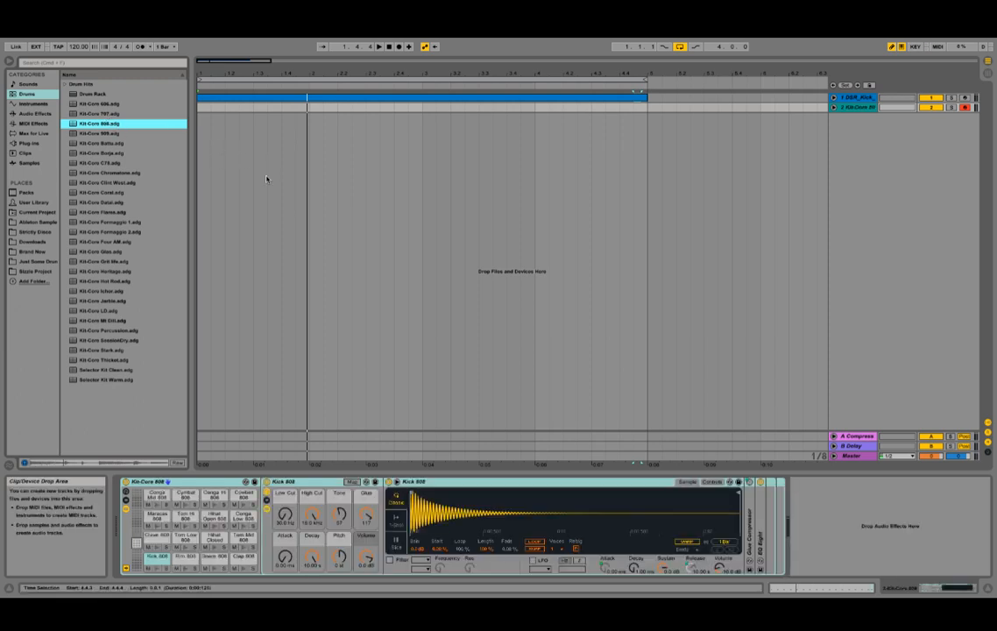
- Unfold the Kit-Core 808 track and create a one-bar MIDI clip at bar 1
{"action": "left_click", "coordinate": [407, 315]}
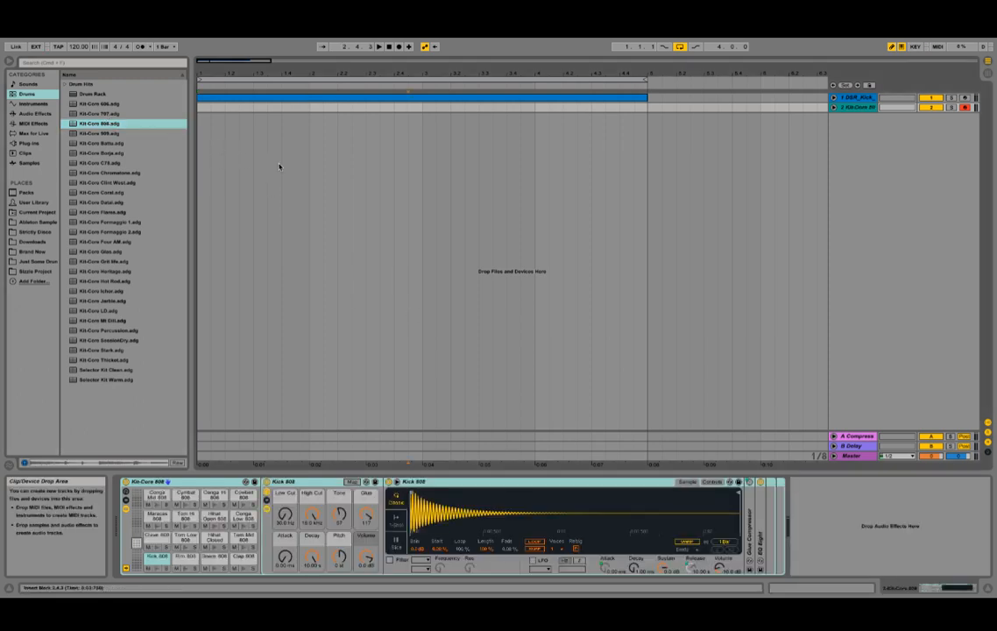
{"action": "left_click", "coordinate": [833, 107]}
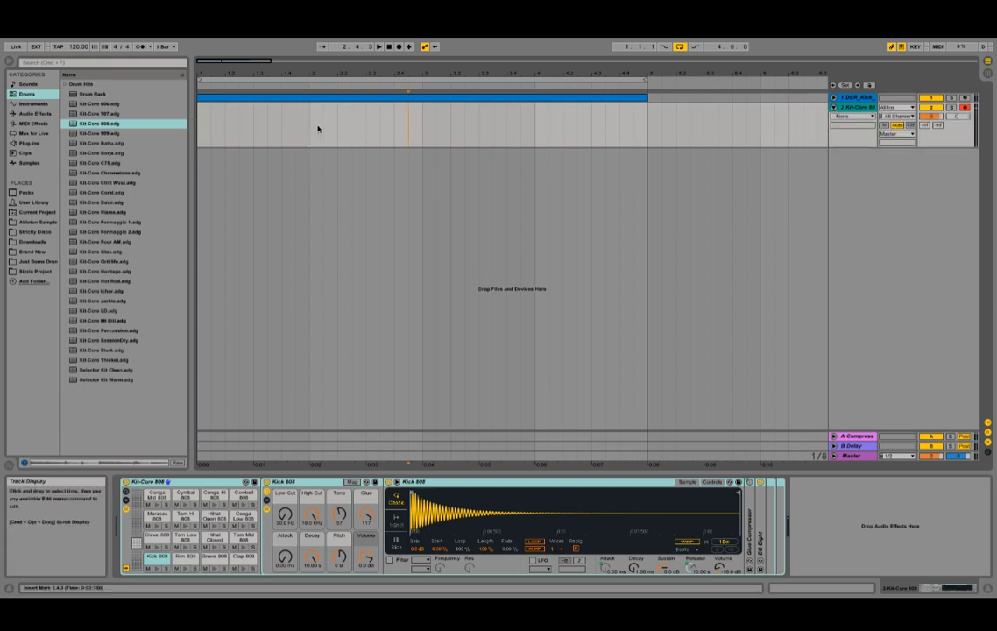
{"action": "left_click_drag", "start_coordinate": [313, 125], "coordinate": [134, 111]}
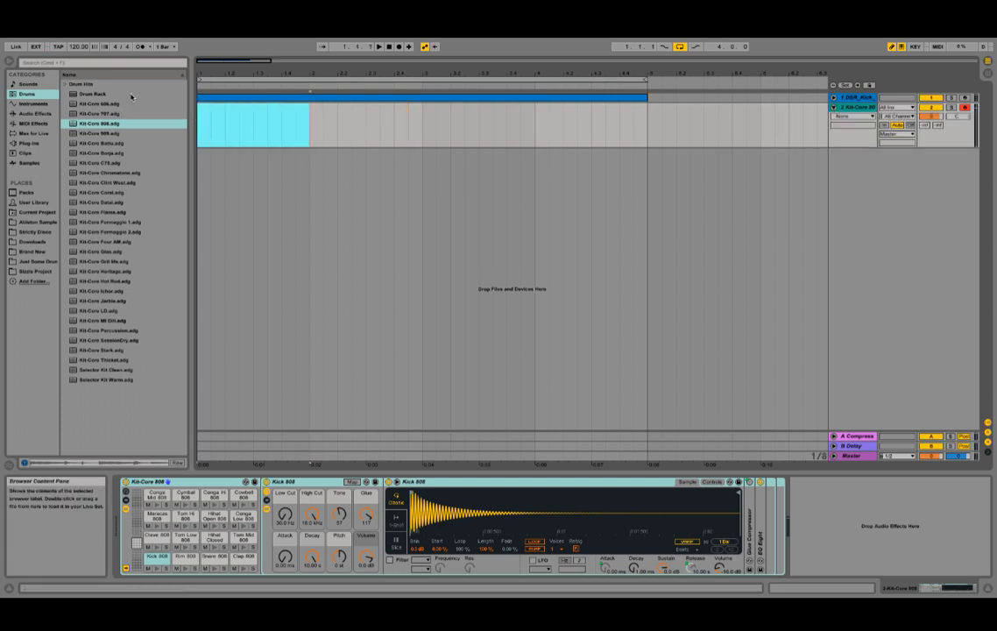
{"action": "double_click", "coordinate": [217, 112]}
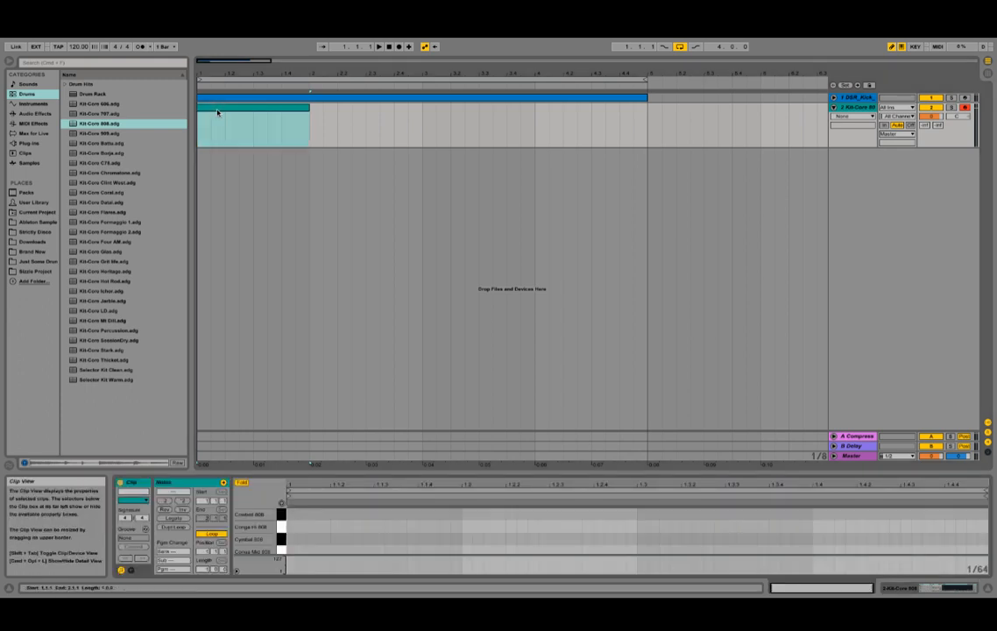
- Enlarge the drum clip's note editor and set its fixed grid to 1/16
{"action": "left_click_drag", "start_coordinate": [550, 474], "coordinate": [551, 210]}
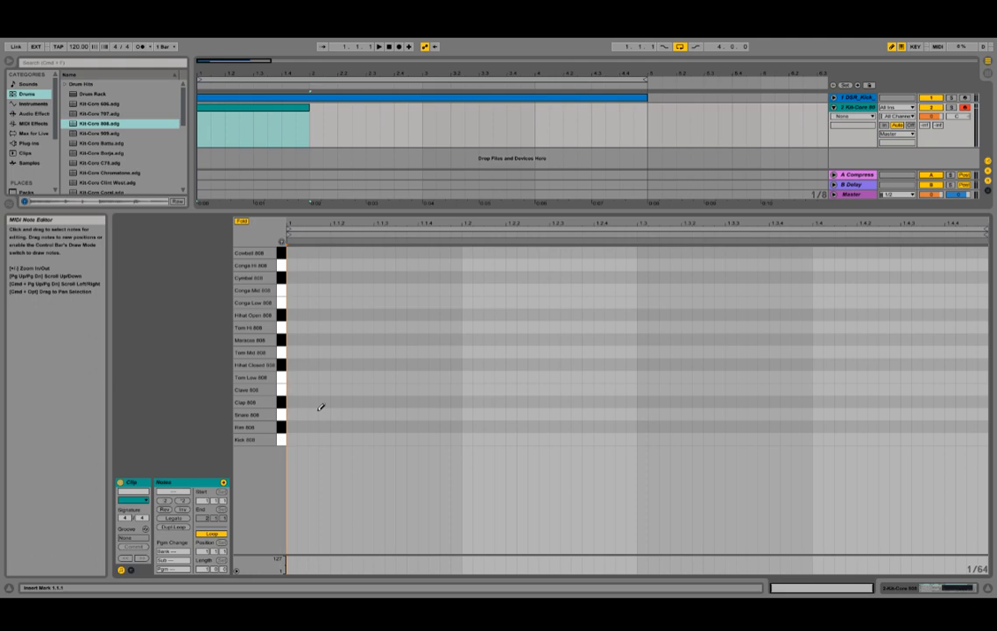
{"action": "right_click", "coordinate": [340, 395]}
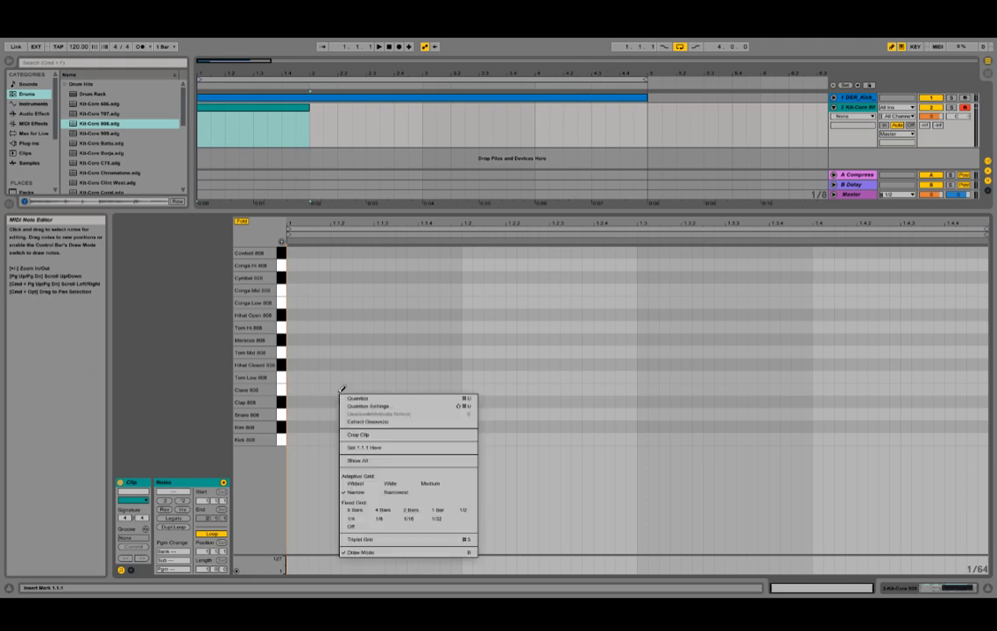
{"action": "left_click", "coordinate": [415, 519]}
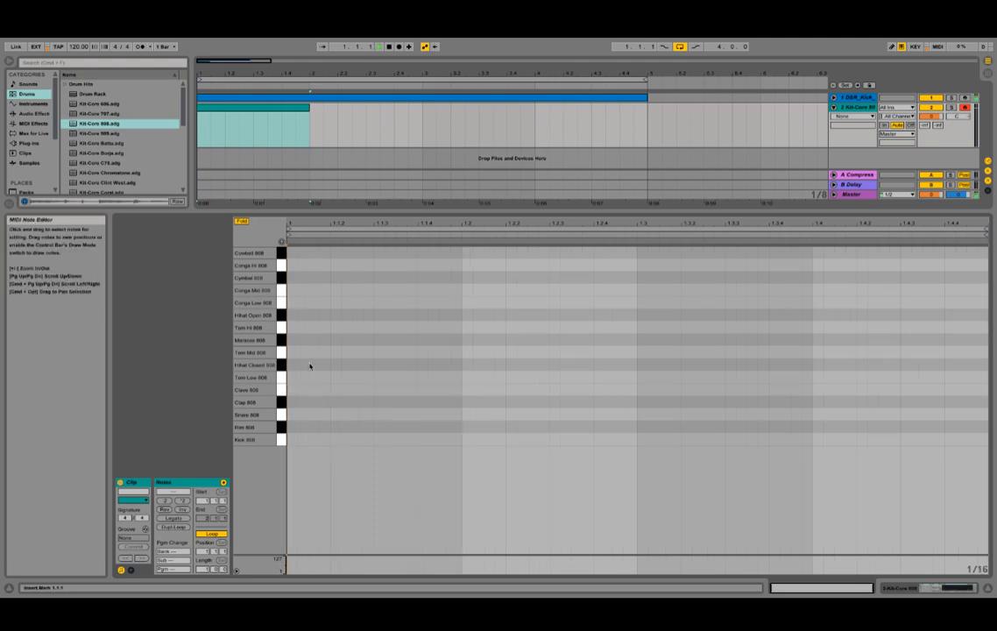
- Start playback, add a Hihat Closed 808 note at 1.1.3 and extend the drum clip to four bars
{"action": "key", "text": "space"}
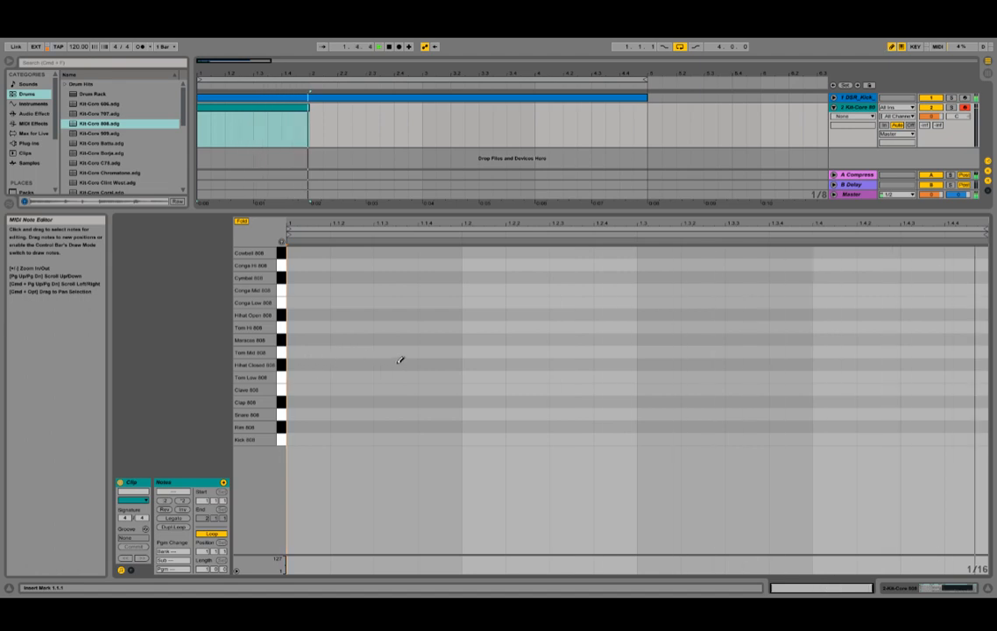
{"action": "left_click", "coordinate": [400, 359]}
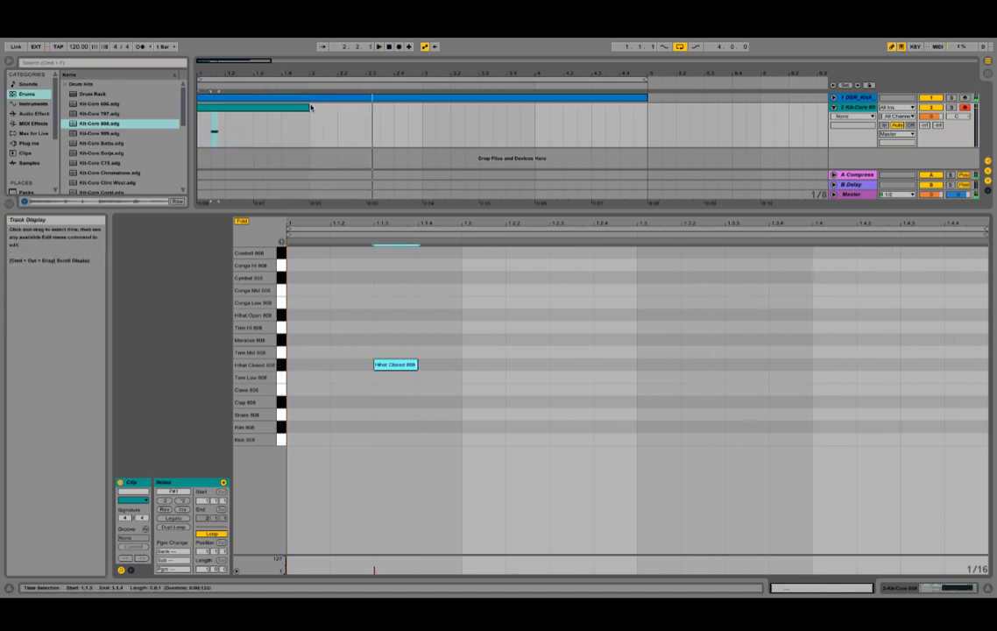
{"action": "left_click_drag", "start_coordinate": [310, 107], "coordinate": [646, 116]}
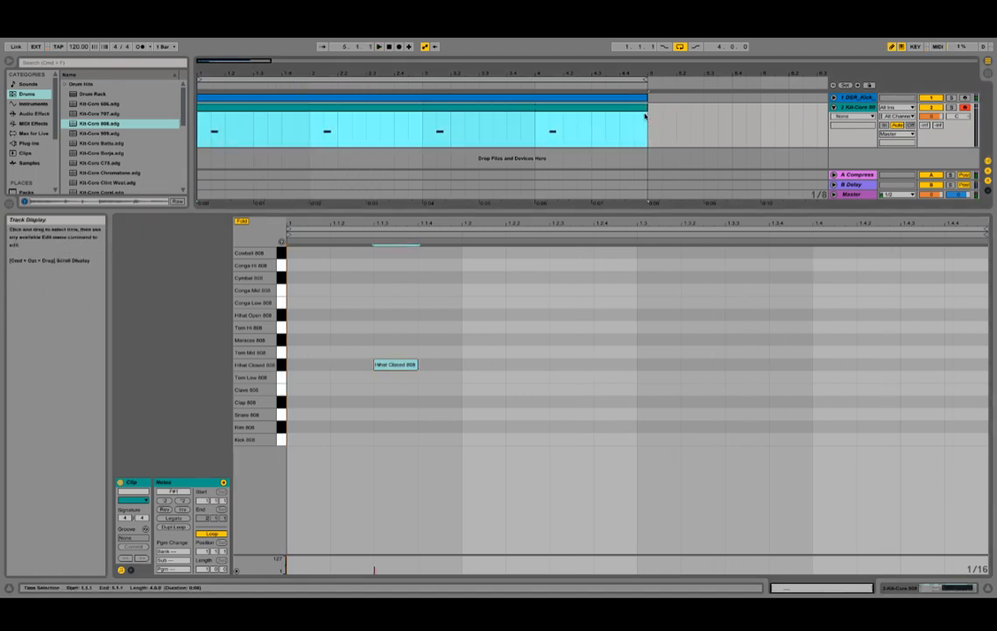
- Add Hihat Closed 808 notes at 1.2.3, 1.3.3 and 1.4.3, with all four hi-hats at velocity 127
{"action": "left_click", "coordinate": [584, 366]}
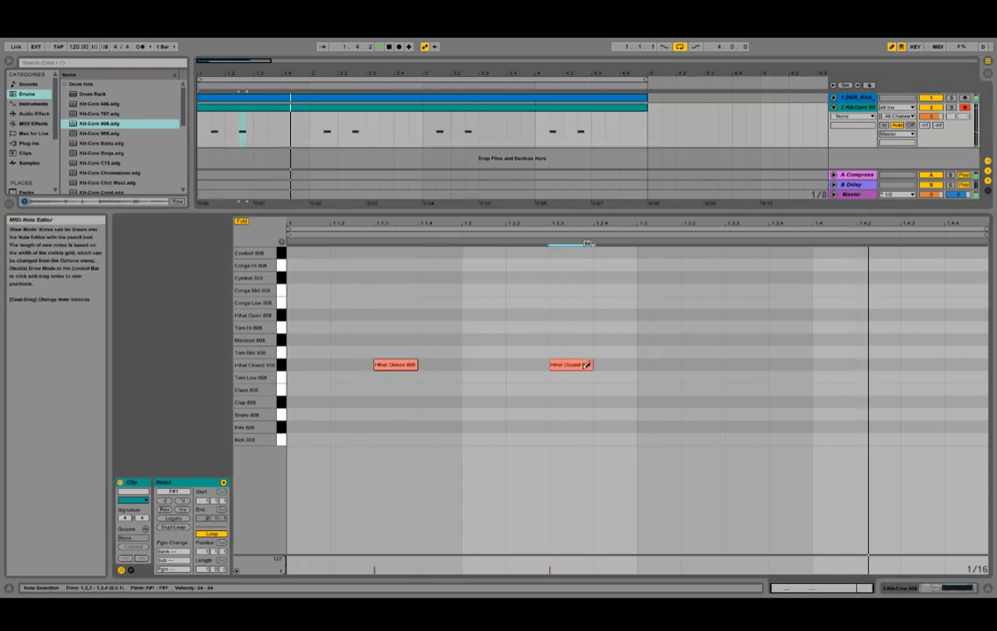
{"action": "left_click", "coordinate": [396, 363]}
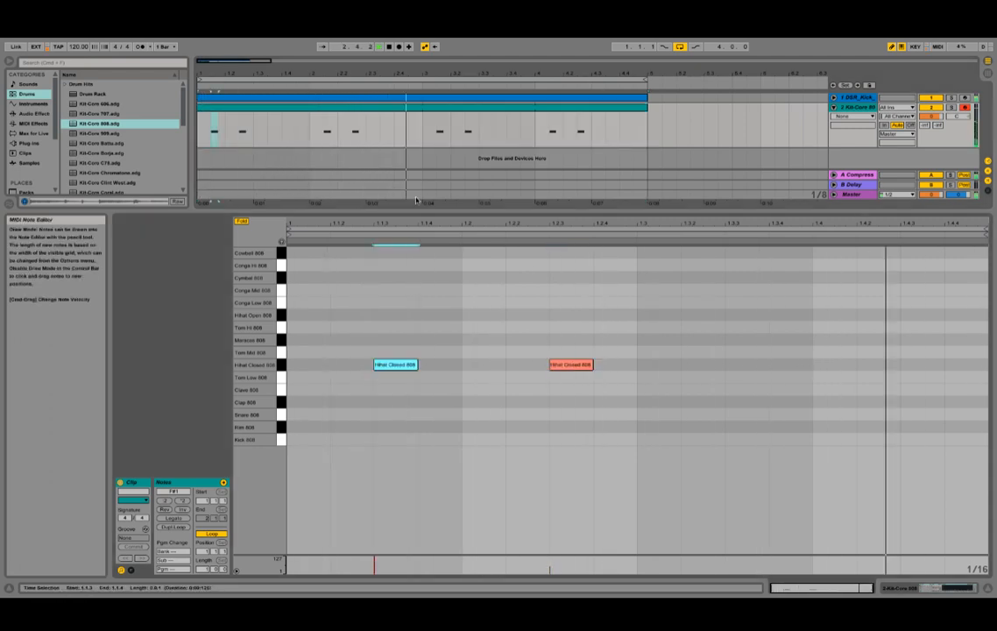
{"action": "left_click", "coordinate": [581, 364]}
{"action": "left_click", "coordinate": [761, 367]}
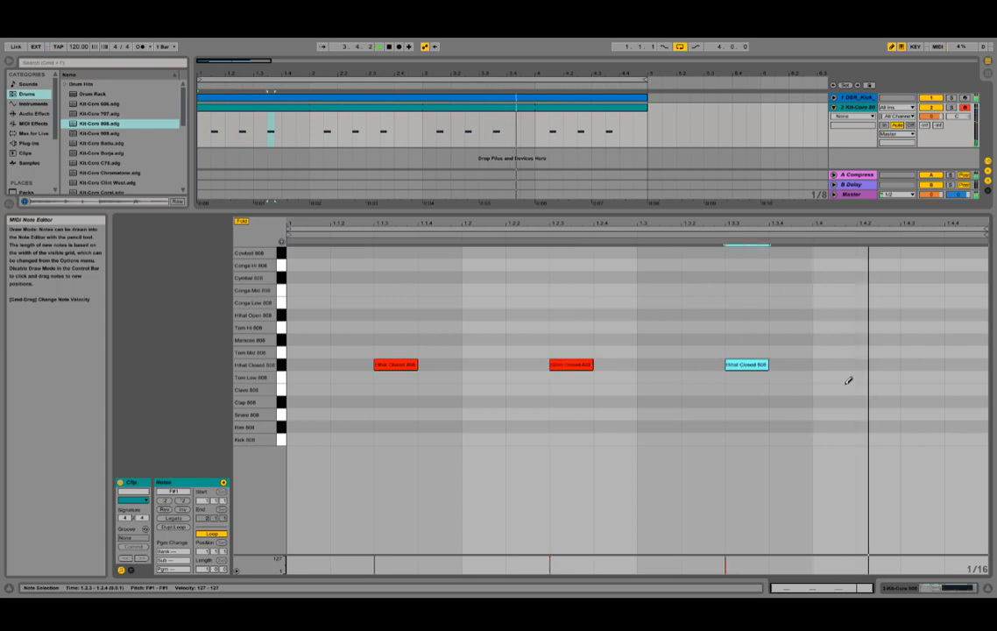
{"action": "left_click", "coordinate": [920, 367]}
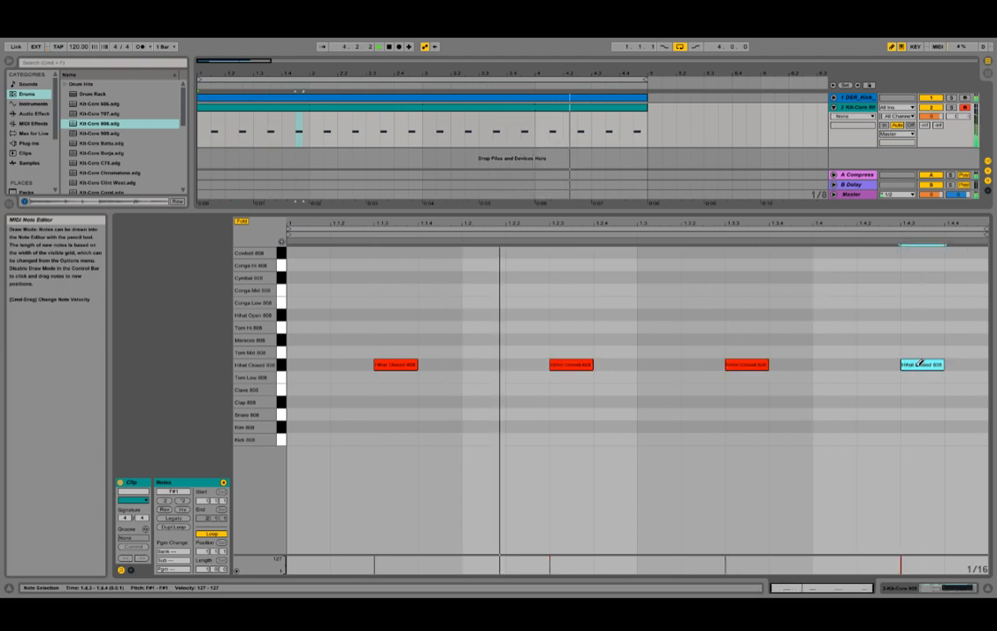
- Add a Tom Hi 808 note at 1.1.2 with velocity 127
{"action": "left_click", "coordinate": [365, 328]}
{"action": "left_click", "coordinate": [365, 329]}
{"action": "left_click", "coordinate": [364, 328]}
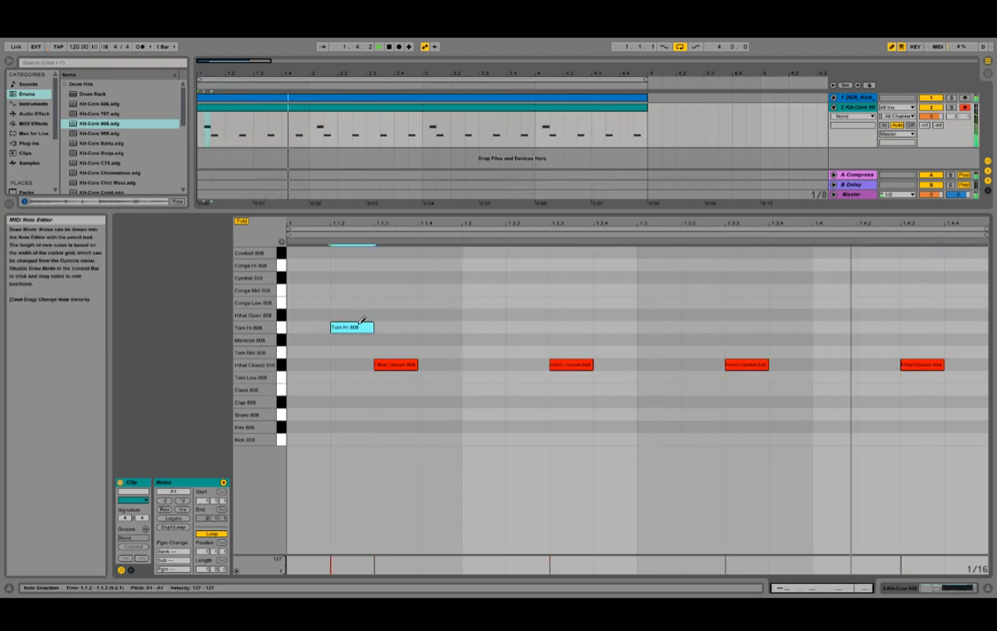
{"action": "left_click", "coordinate": [363, 326]}
{"action": "left_click", "coordinate": [361, 326]}
{"action": "mouse_move", "coordinate": [363, 327]}
{"action": "left_mouse_down"}
{"action": "mouse_move", "coordinate": [359, 390]}
{"action": "mouse_move", "coordinate": [353, 330]}
{"action": "mouse_move", "coordinate": [362, 316]}
{"action": "mouse_move", "coordinate": [349, 315]}
{"action": "left_mouse_up"}
{"action": "left_click", "coordinate": [360, 328]}
- Add a Hihat Open 808 note at 1.1.4 and Maracas 808 notes at 1.1.3 and 1.1.4
{"action": "left_click", "coordinate": [435, 316]}
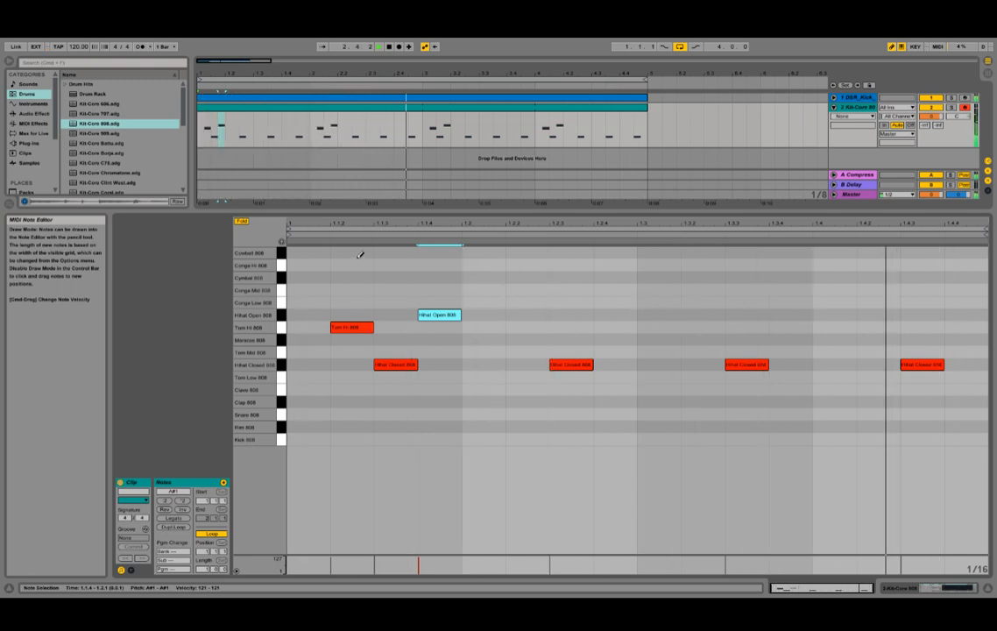
{"action": "left_click", "coordinate": [438, 339]}
{"action": "left_click_drag", "start_coordinate": [445, 339], "coordinate": [411, 339]}
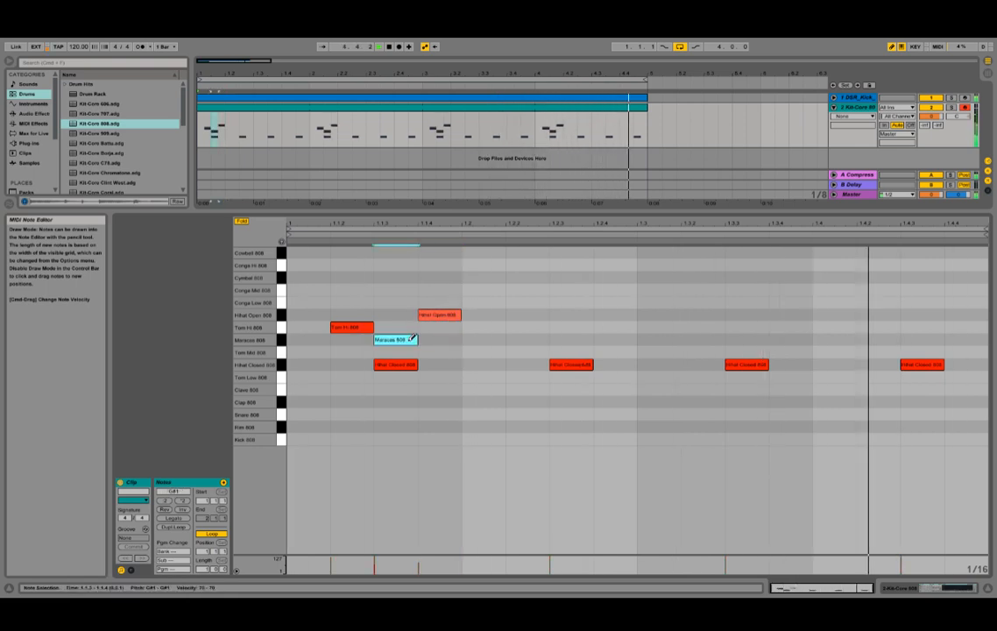
{"action": "left_click", "coordinate": [443, 339]}
{"action": "left_click", "coordinate": [574, 339]}
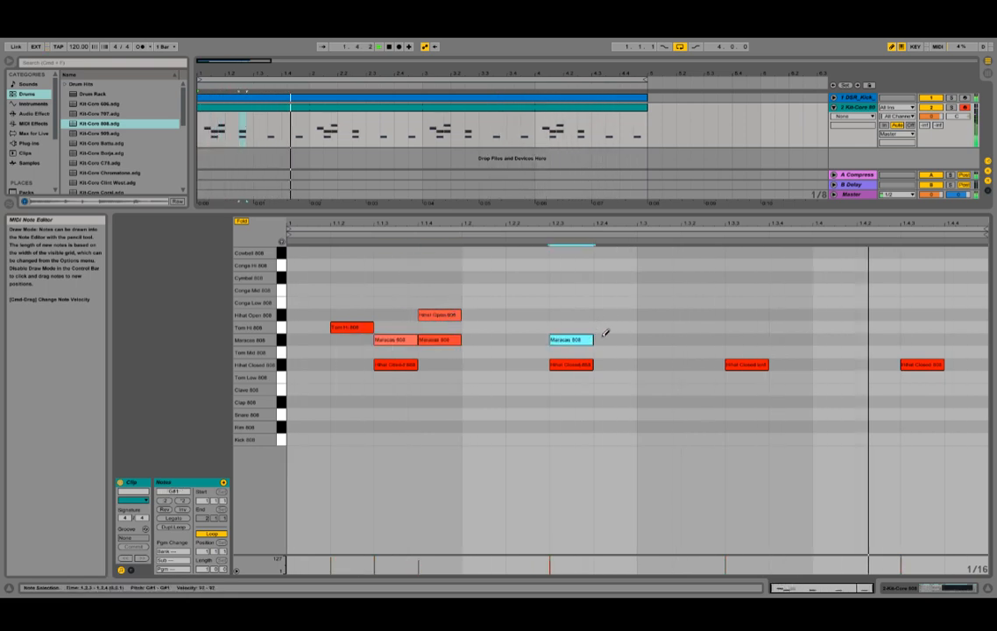
{"action": "left_click", "coordinate": [610, 339]}
{"action": "left_click_drag", "start_coordinate": [610, 339], "coordinate": [554, 357]}
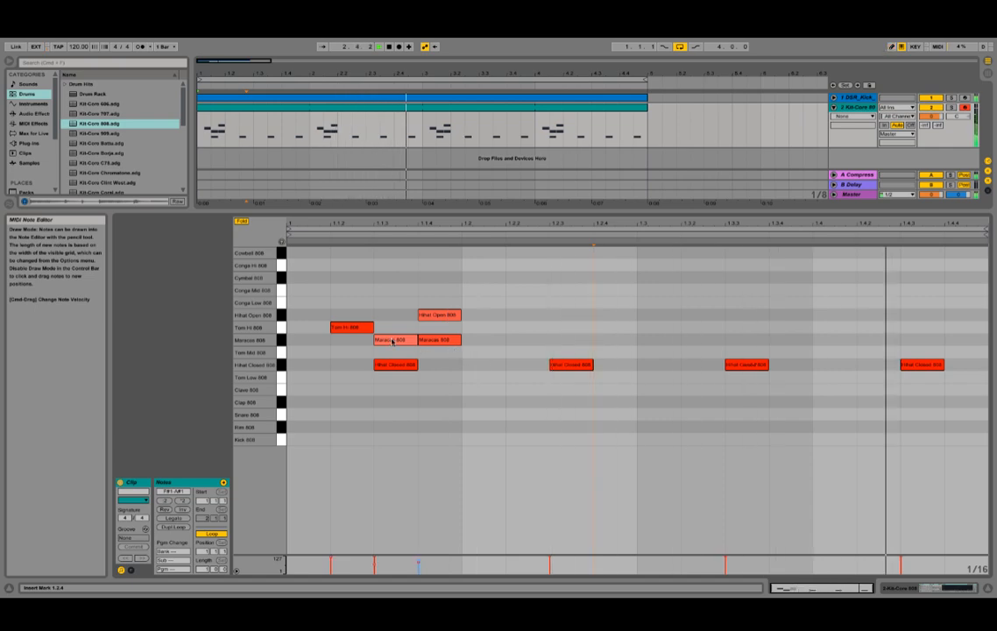
- Duplicate the first beat's pair of Maracas 808 notes across beats 2, 3 and 4 of the drum clip
{"action": "key", "text": "b"}
{"action": "mouse_move", "coordinate": [297, 336]}
{"action": "left_mouse_down"}
{"action": "mouse_move", "coordinate": [514, 351]}
{"action": "mouse_move", "coordinate": [459, 342]}
{"action": "left_mouse_up"}
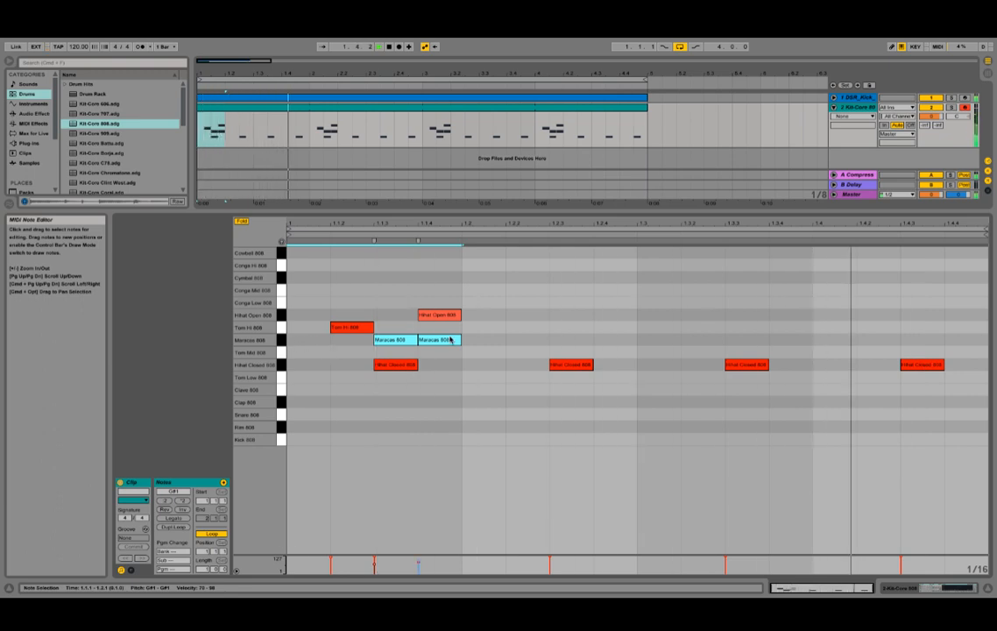
{"action": "key", "text": "super+d"}
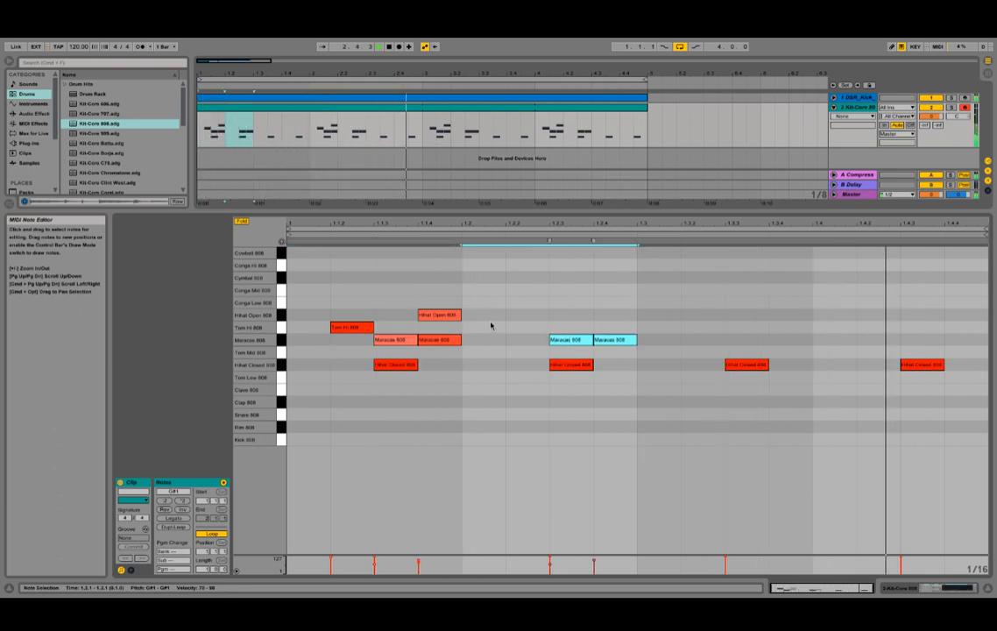
{"action": "key", "text": "super+d"}
{"action": "key", "text": "super+d"}
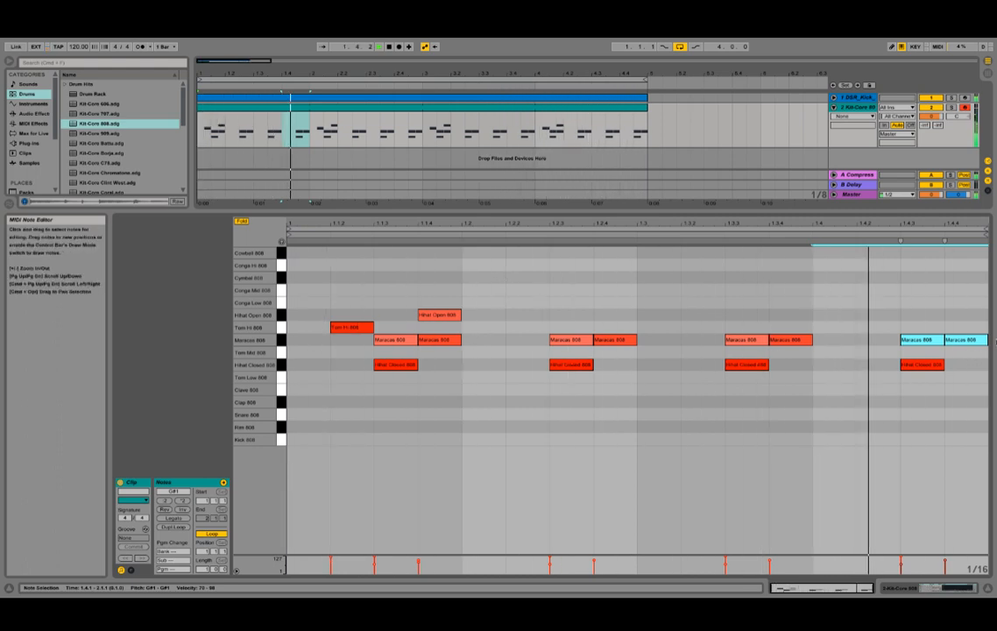
- Shift all the Maracas 808 notes two sixteenths earlier so that each pair starts on the beat
{"action": "left_click_drag", "start_coordinate": [982, 351], "coordinate": [332, 342]}
{"action": "key", "text": "Left"}
{"action": "key", "text": "Left"}
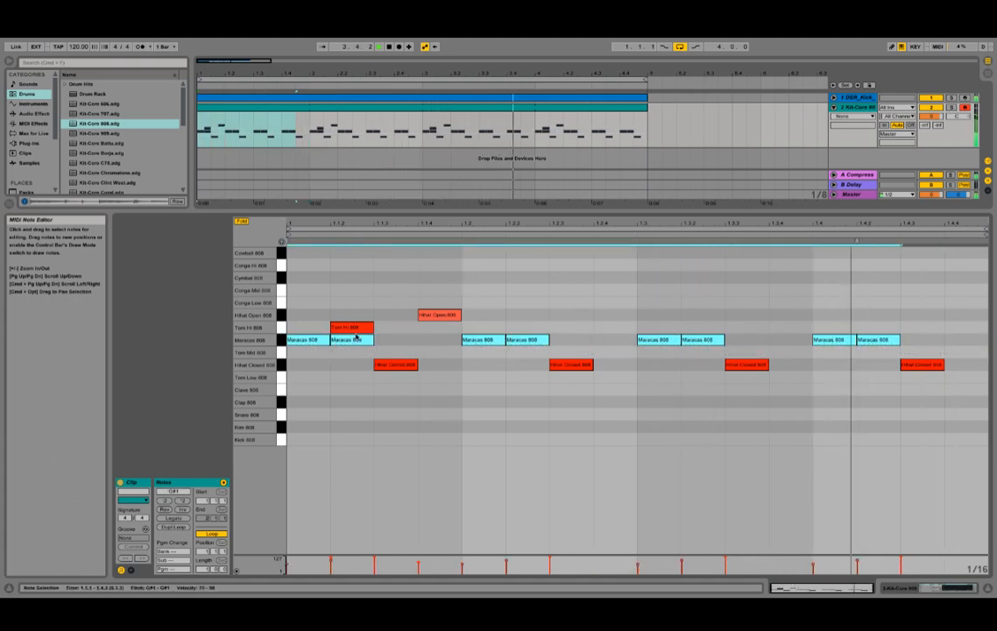
- Draw Snare 808 notes at 1.2.1 and 1.4.1 and layer Clap 808 notes at the same two positions
{"action": "key", "text": "b"}
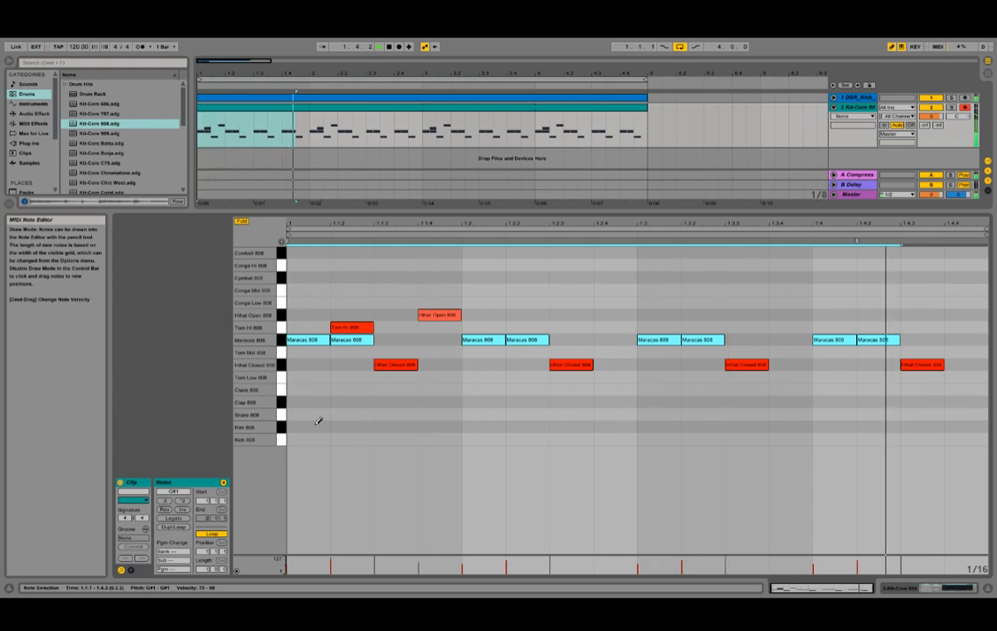
{"action": "left_click", "coordinate": [401, 412]}
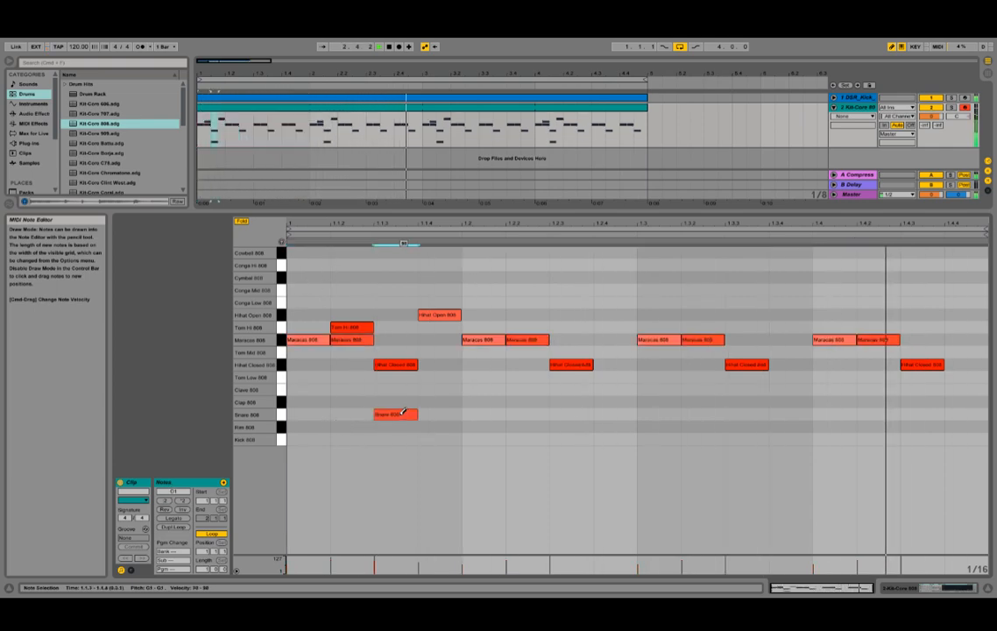
{"action": "left_click", "coordinate": [401, 412]}
{"action": "left_click", "coordinate": [474, 414]}
{"action": "left_click", "coordinate": [831, 414]}
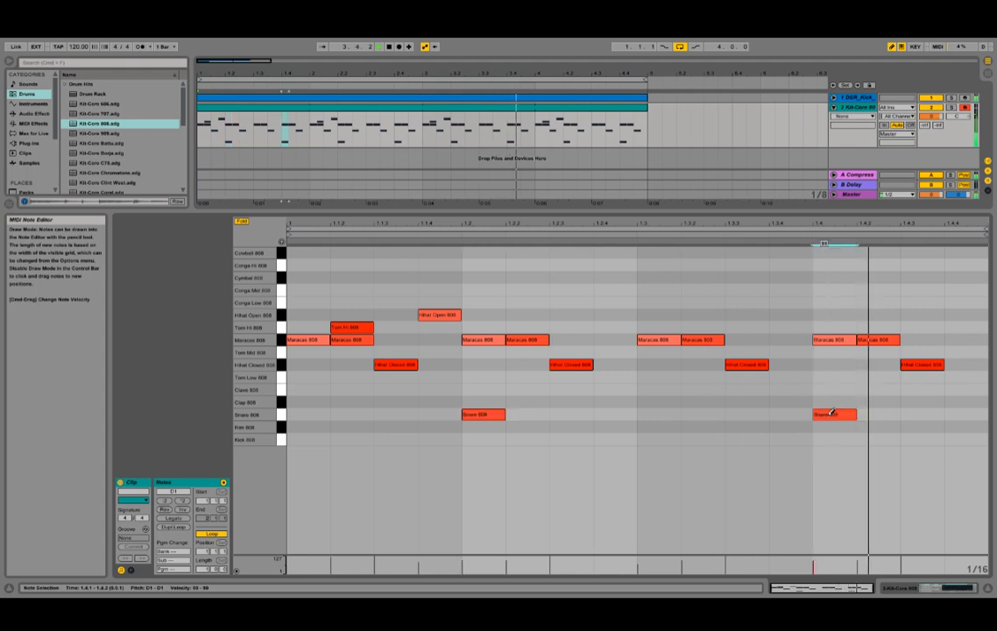
{"action": "left_click", "coordinate": [477, 401]}
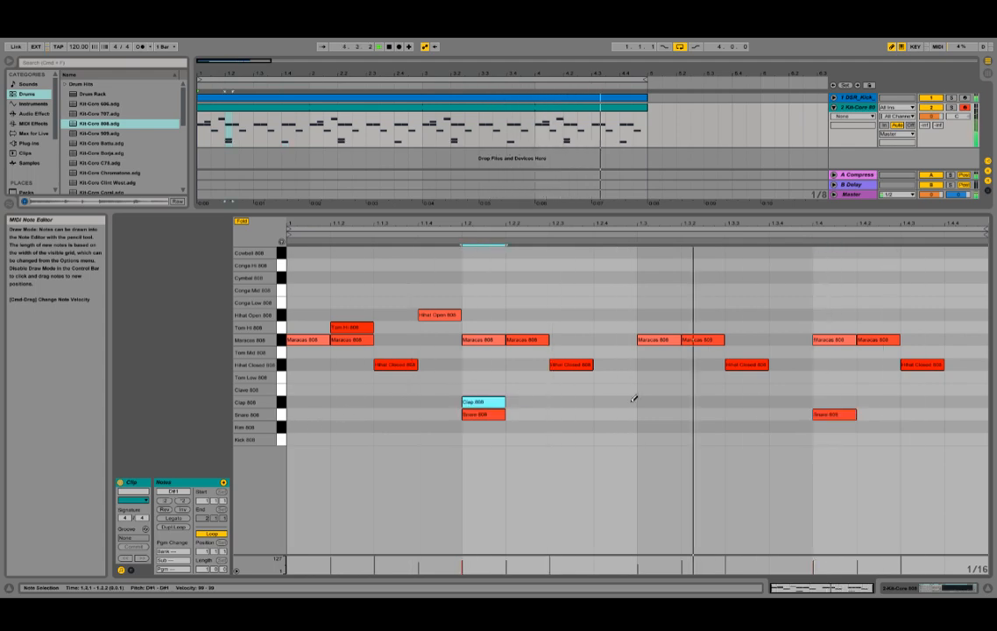
{"action": "left_click", "coordinate": [830, 401]}
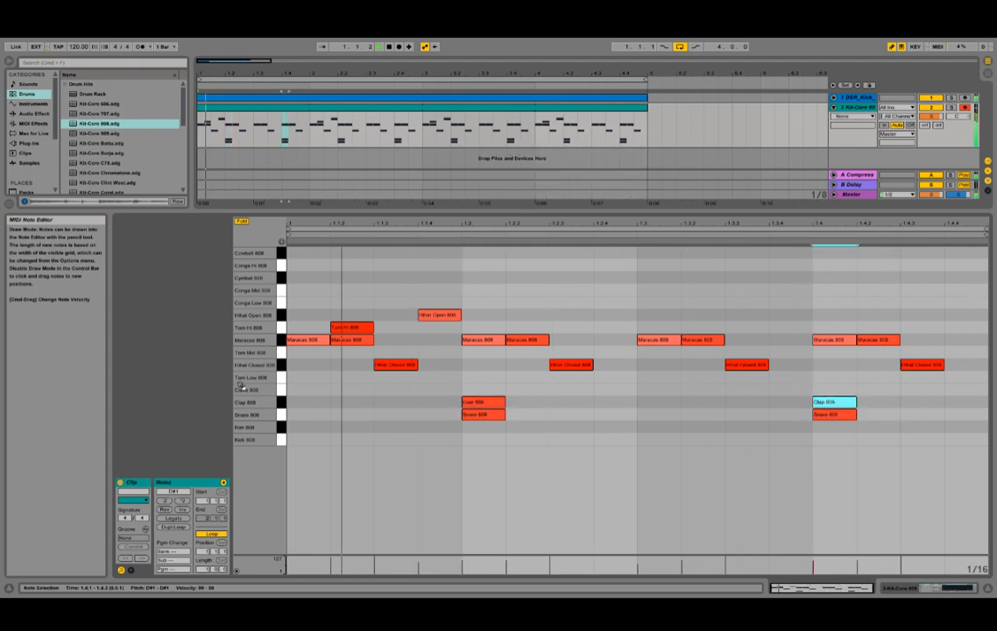
{"action": "left_click", "coordinate": [967, 411]}
{"action": "left_click", "coordinate": [966, 412]}
{"action": "left_click", "coordinate": [968, 402]}
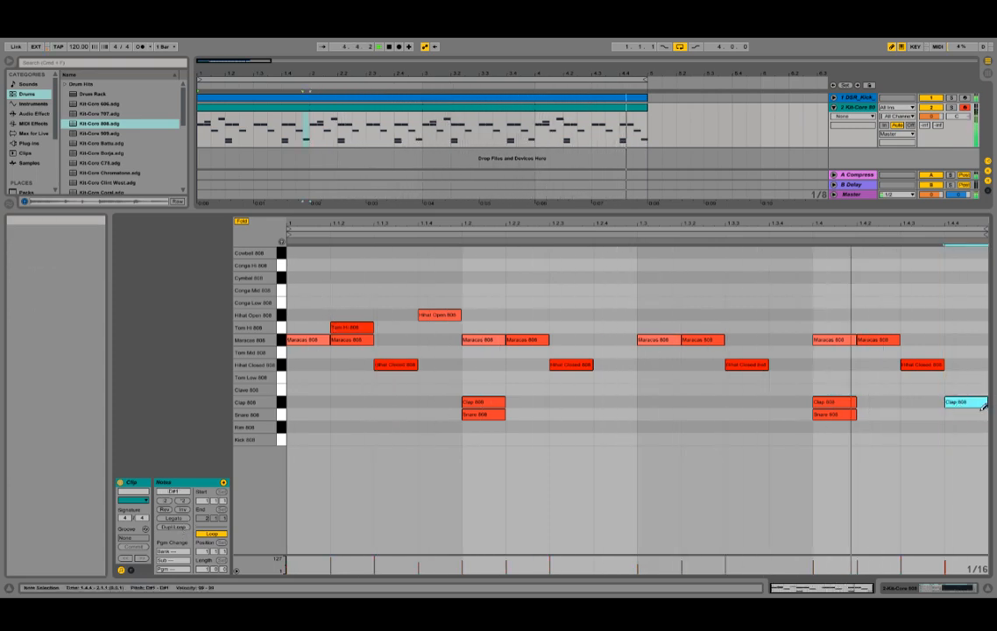
{"action": "key", "text": "Delete"}
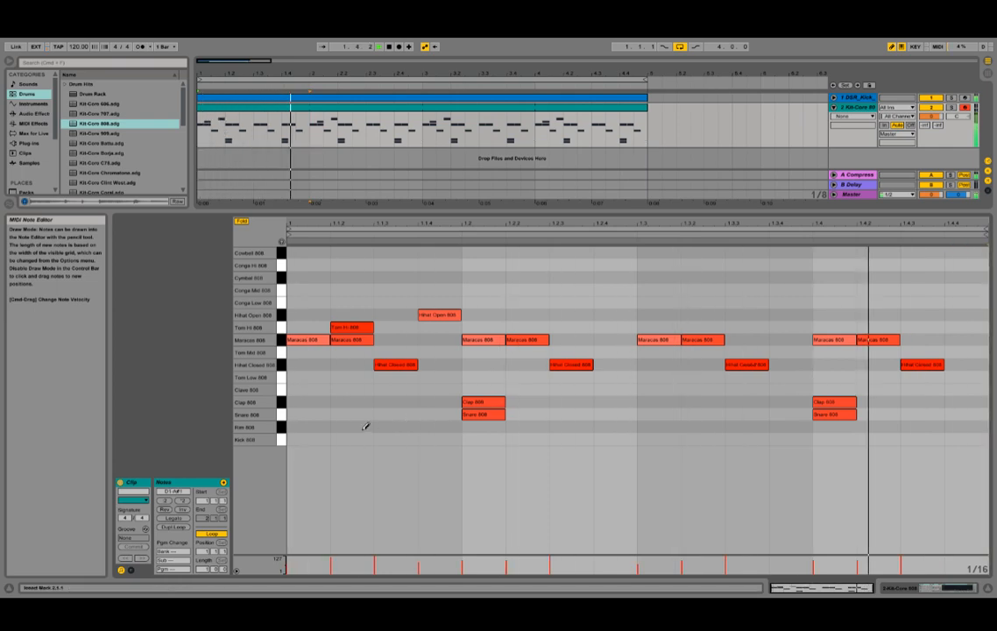
{"action": "left_click", "coordinate": [363, 428]}
{"action": "left_click", "coordinate": [409, 426]}
{"action": "left_click", "coordinate": [393, 426]}
{"action": "left_click", "coordinate": [357, 425]}
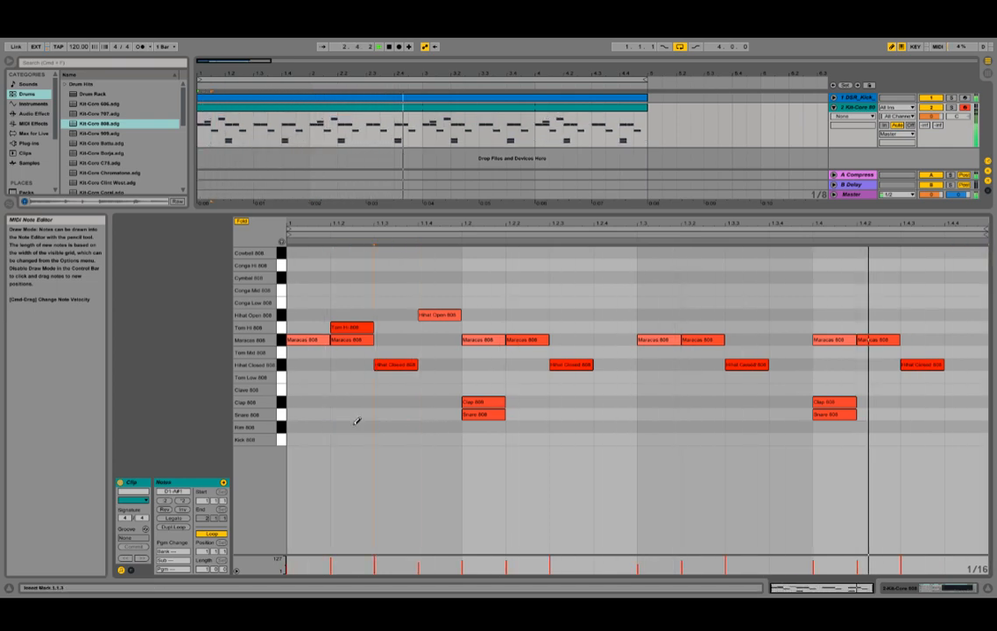
- Draw a syncopated Rim 808 part with notes at 1.1.4, 1.2.3, 1.3.2, 1.3.4 and 1.4.3
{"action": "left_click", "coordinate": [356, 427]}
{"action": "left_click", "coordinate": [438, 426]}
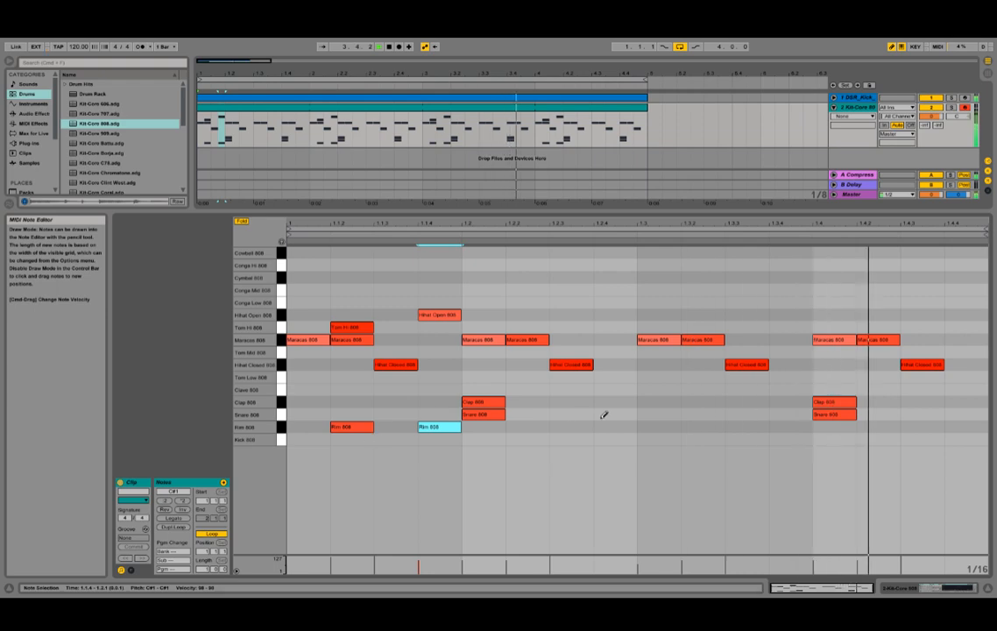
{"action": "left_click", "coordinate": [571, 427]}
{"action": "left_click", "coordinate": [346, 427]}
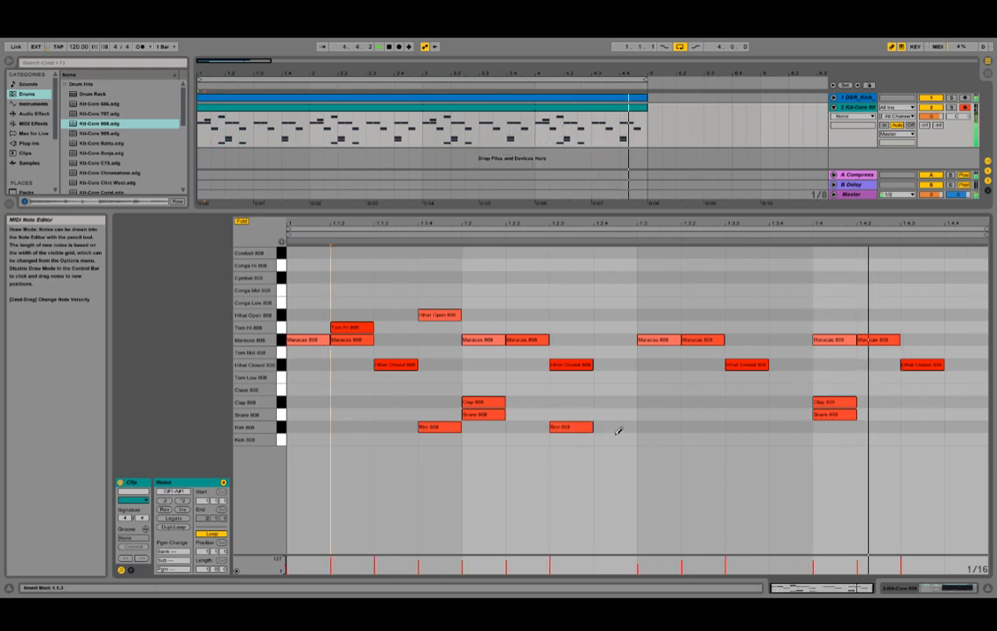
{"action": "left_click", "coordinate": [705, 426]}
{"action": "left_click", "coordinate": [788, 426]}
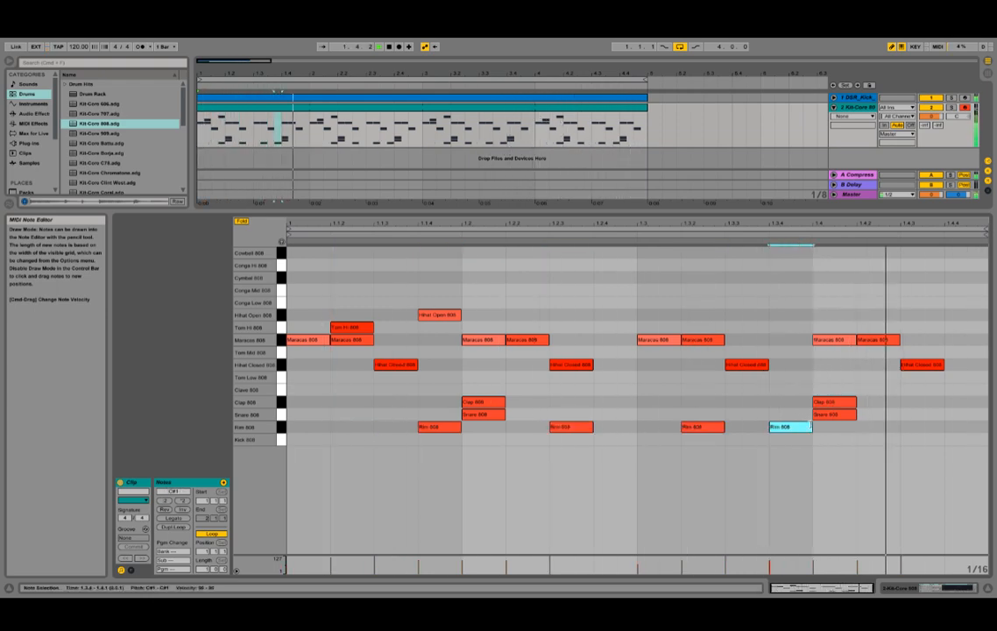
{"action": "left_click", "coordinate": [929, 426]}
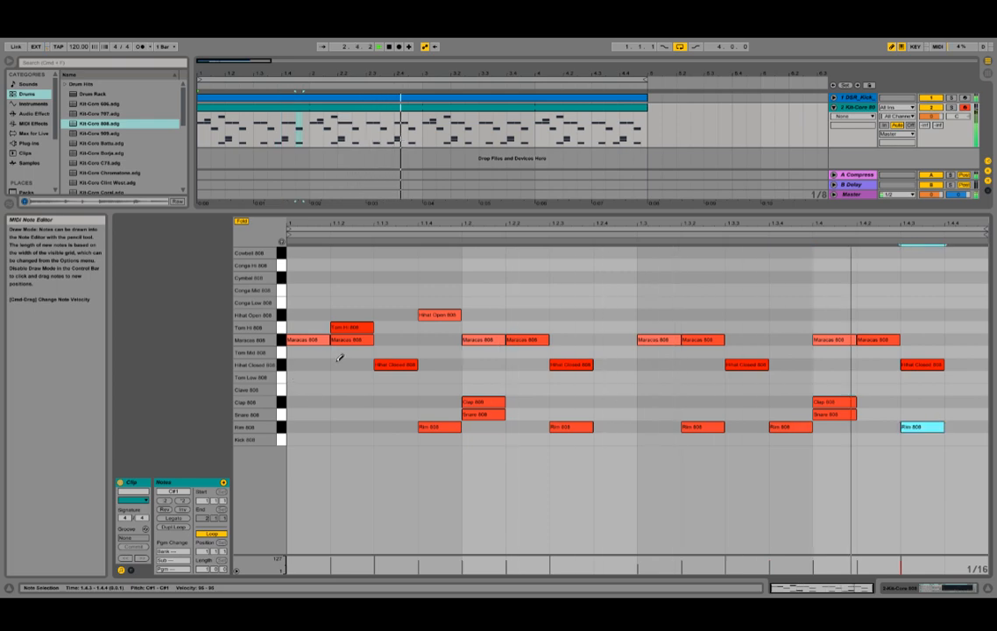
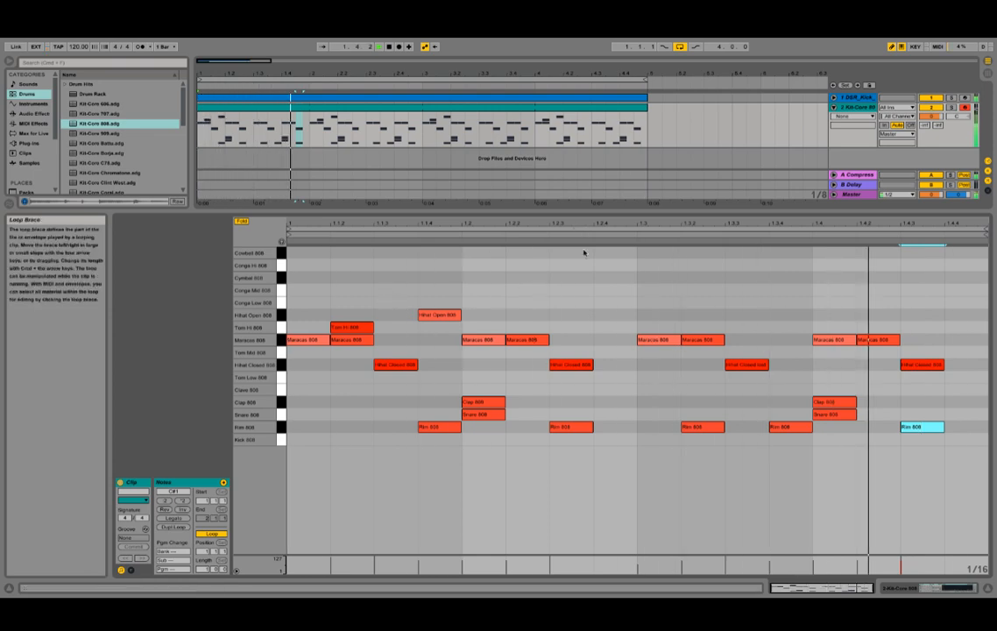
{"action": "left_click", "coordinate": [834, 98]}
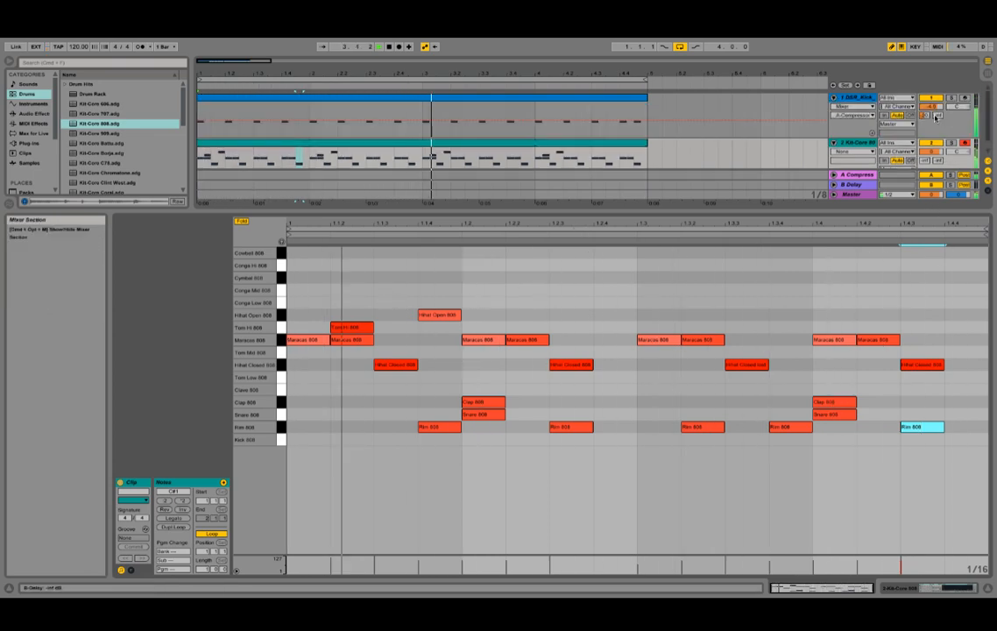
{"action": "left_click", "coordinate": [834, 97]}
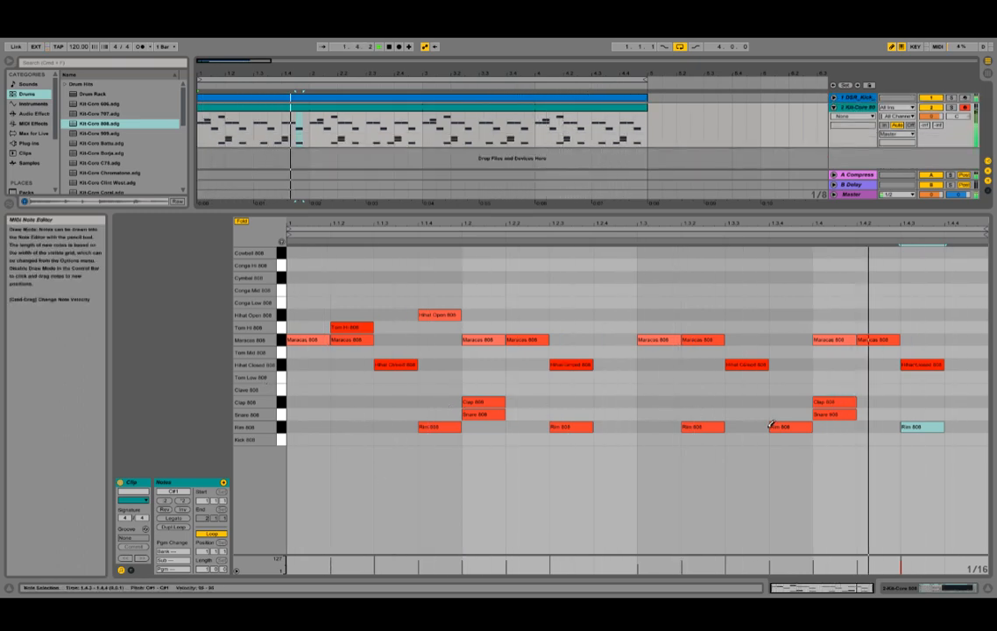
{"action": "left_click", "coordinate": [747, 415]}
{"action": "left_click", "coordinate": [746, 414]}
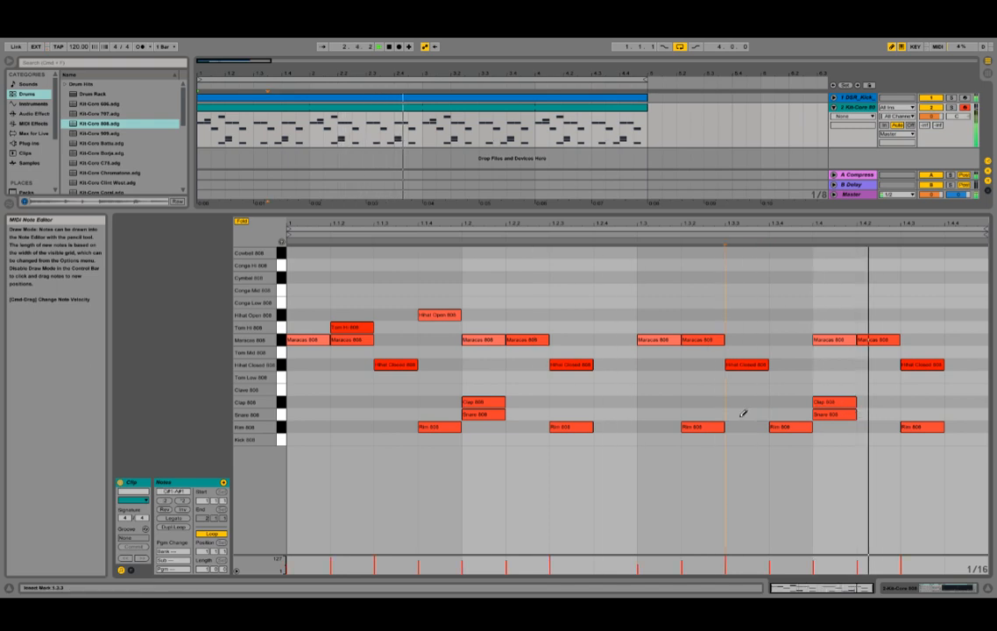
- Rework the Snare 808 part by removing the note at 1.4.1 and adding notes at 1.2.4 and 1.3.2
{"action": "left_click", "coordinate": [703, 414]}
{"action": "left_click", "coordinate": [788, 414]}
{"action": "left_click", "coordinate": [835, 415]}
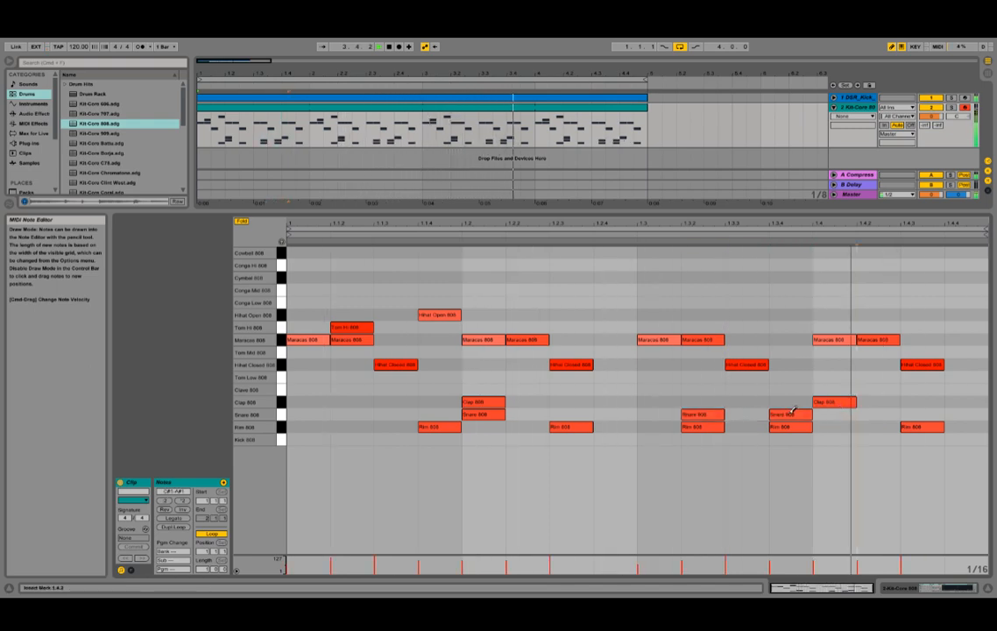
{"action": "left_click", "coordinate": [712, 415]}
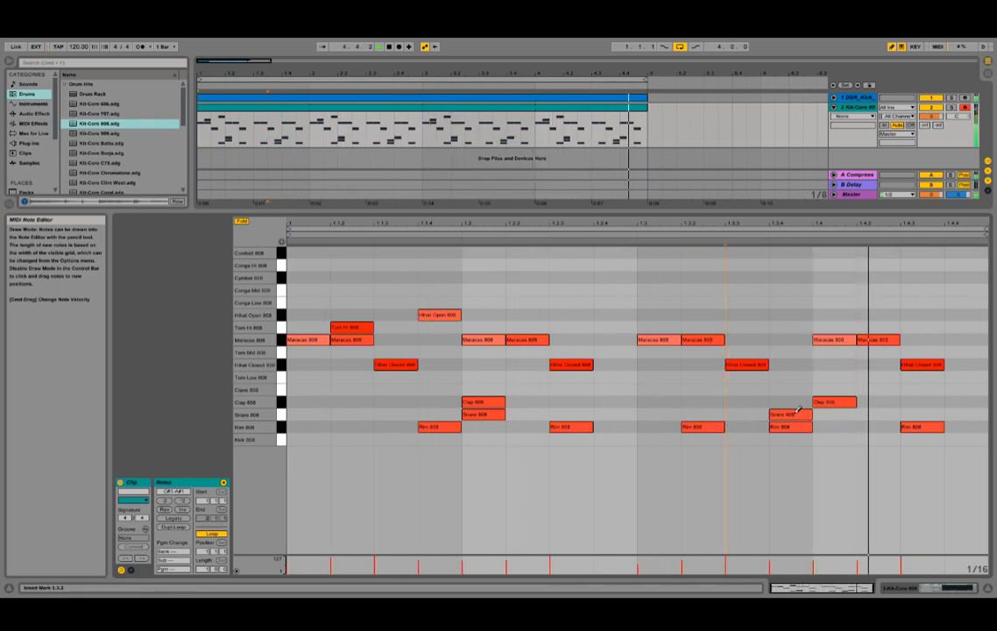
{"action": "left_click", "coordinate": [794, 414]}
{"action": "left_click", "coordinate": [633, 413]}
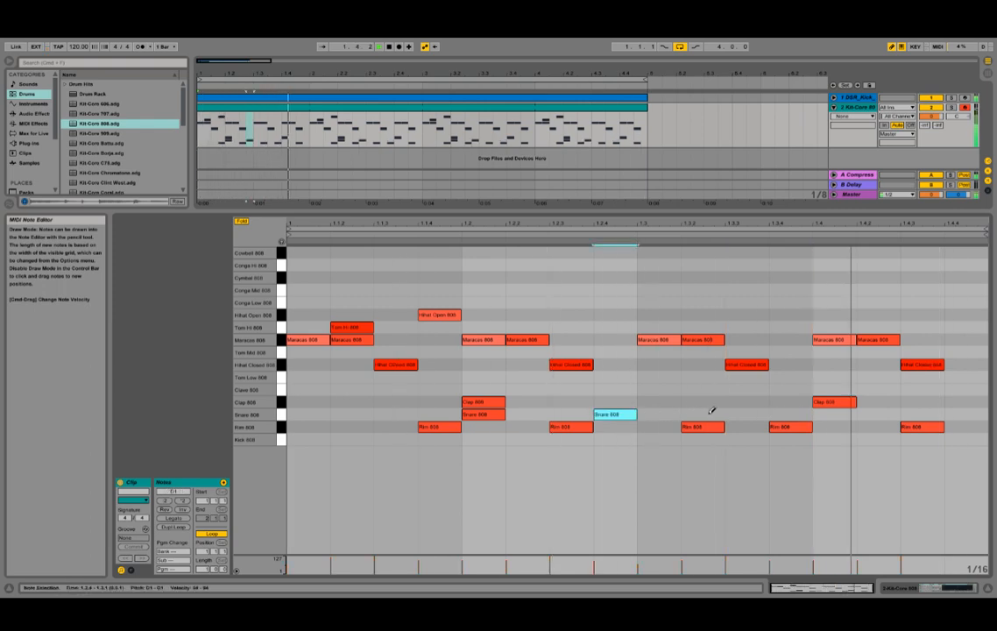
{"action": "left_click", "coordinate": [712, 414]}
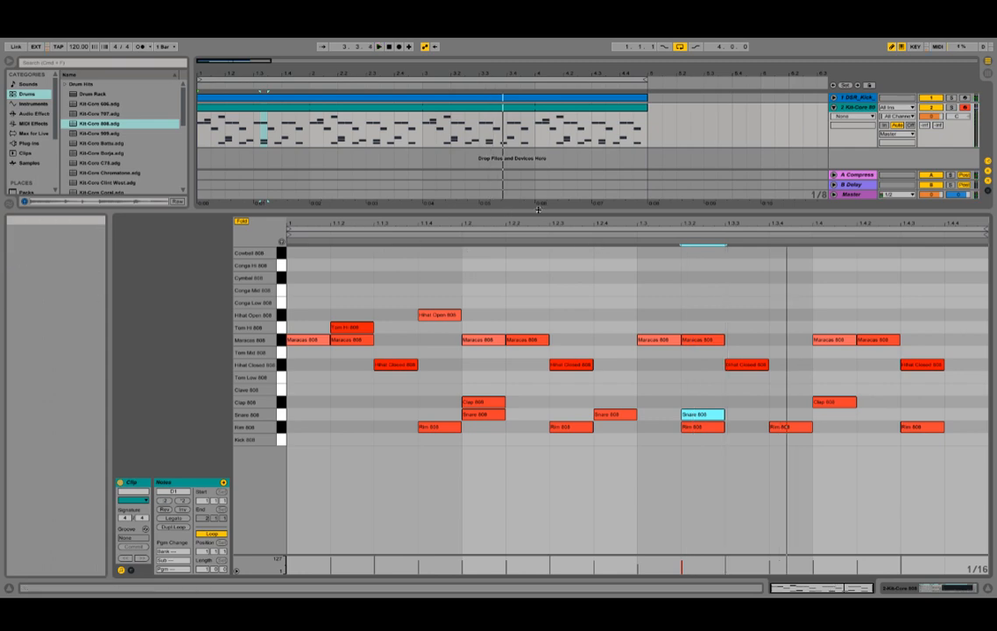
- Collapse the note editor, fold the Kit-Core 808 track and delete it from the arrangement
{"action": "left_click_drag", "start_coordinate": [543, 210], "coordinate": [567, 593]}
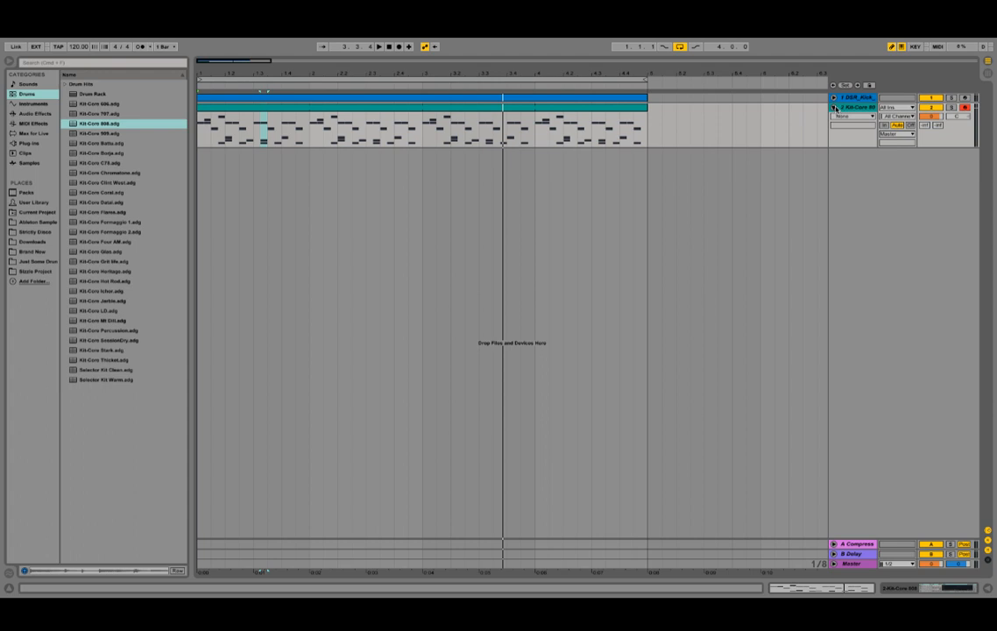
{"action": "left_click", "coordinate": [833, 107]}
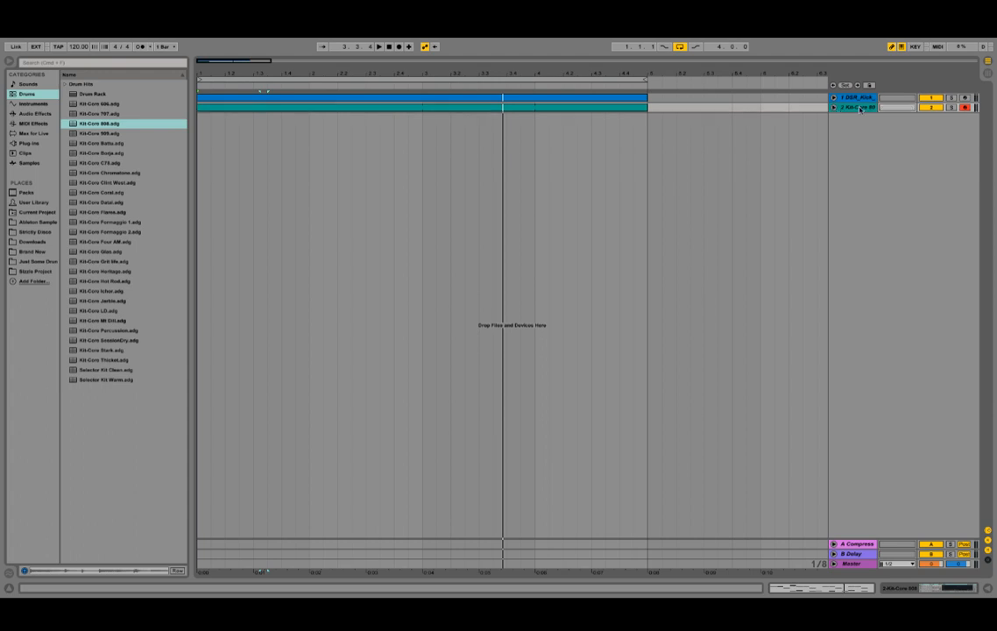
{"action": "left_click", "coordinate": [840, 110]}
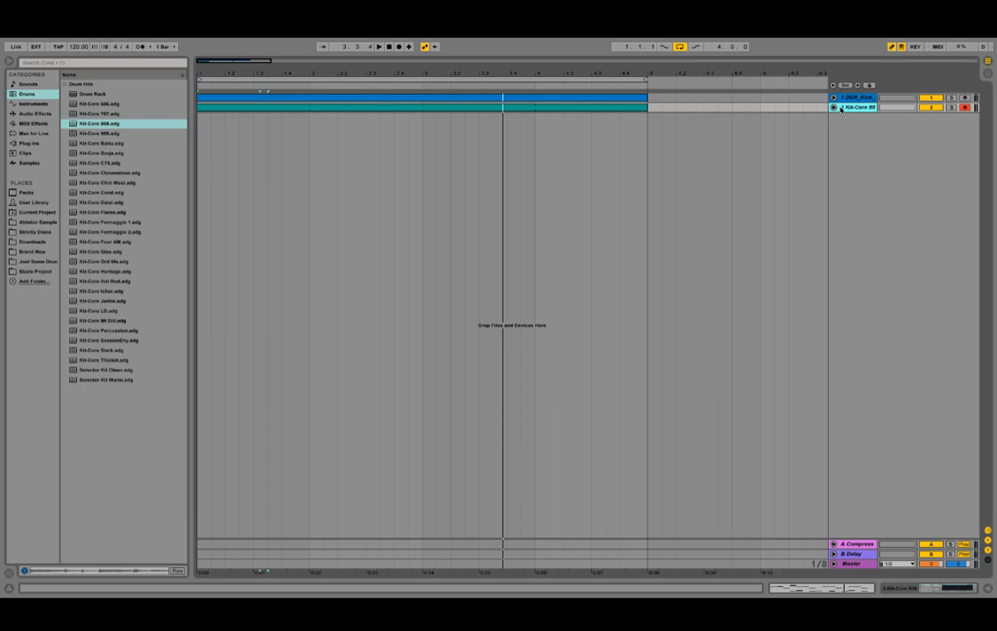
{"action": "key", "text": "Delete"}
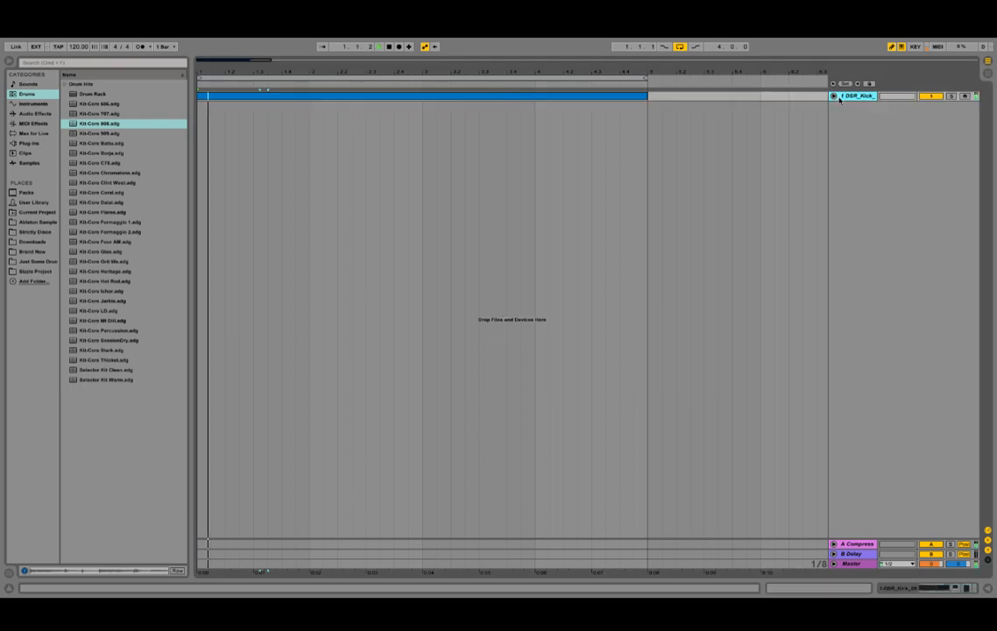
- Unfold the DSR_Kick track, show its device chain and set the Utility width to 97 %
{"action": "left_click", "coordinate": [833, 97]}
{"action": "double_click", "coordinate": [848, 102]}
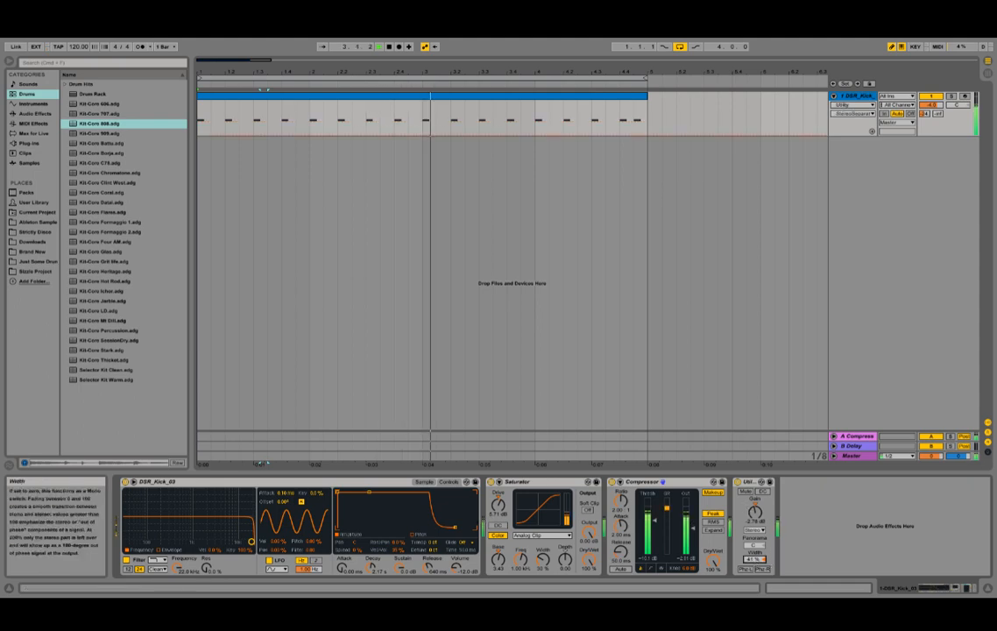
{"action": "left_click", "coordinate": [754, 558]}
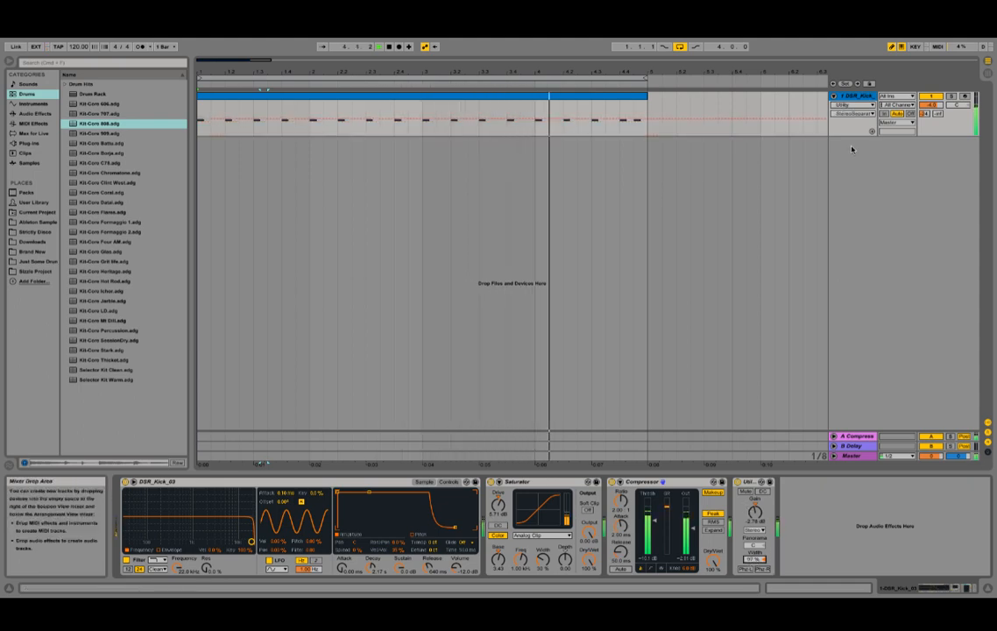
- Unfold the A Compressor return track, solo it and show its device chain
{"action": "left_click", "coordinate": [833, 435]}
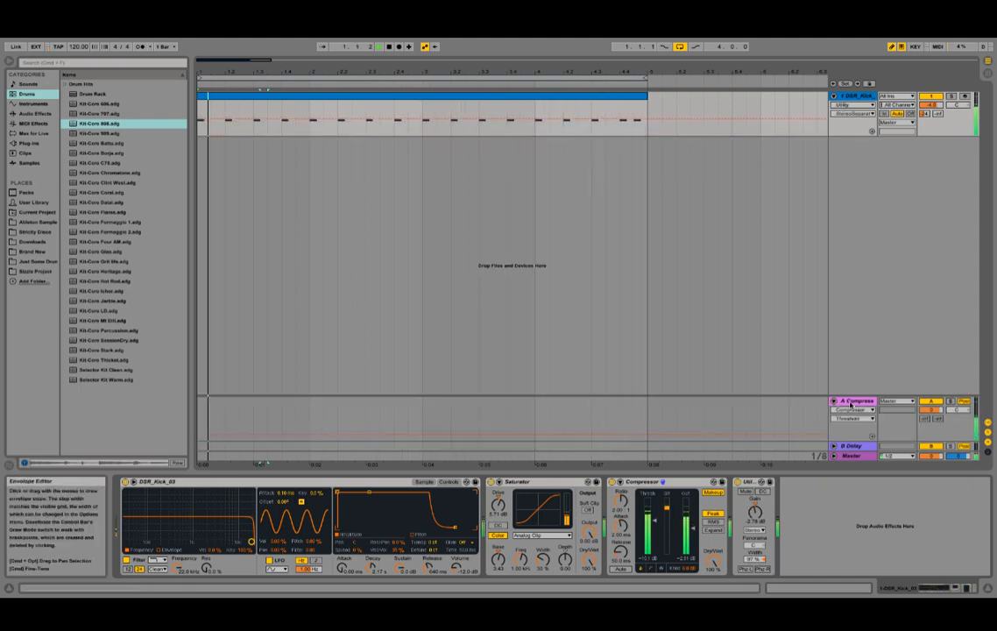
{"action": "left_click", "coordinate": [940, 401]}
{"action": "left_click", "coordinate": [950, 401]}
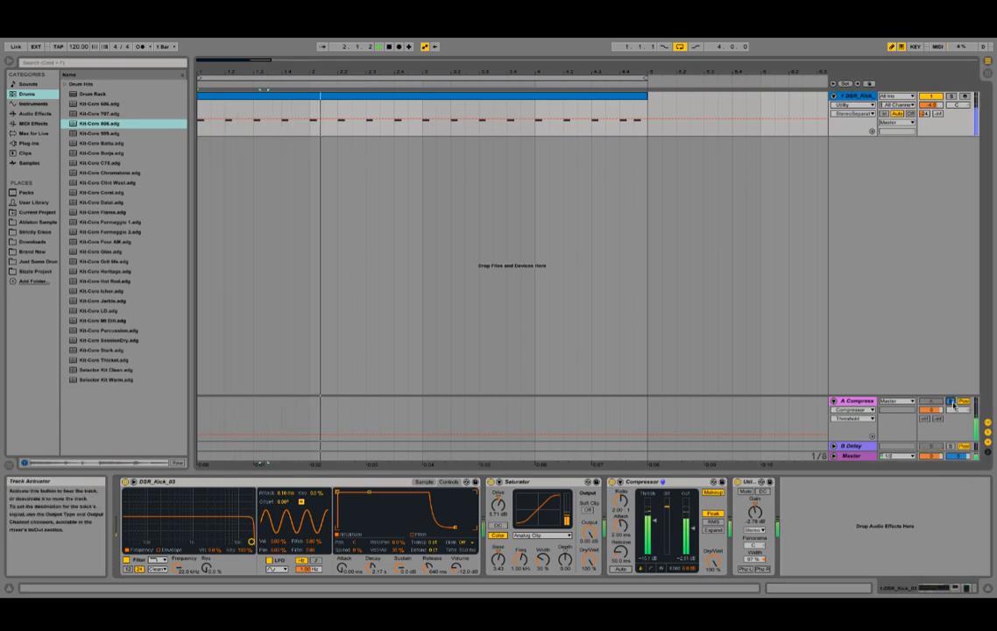
{"action": "left_click", "coordinate": [858, 401]}
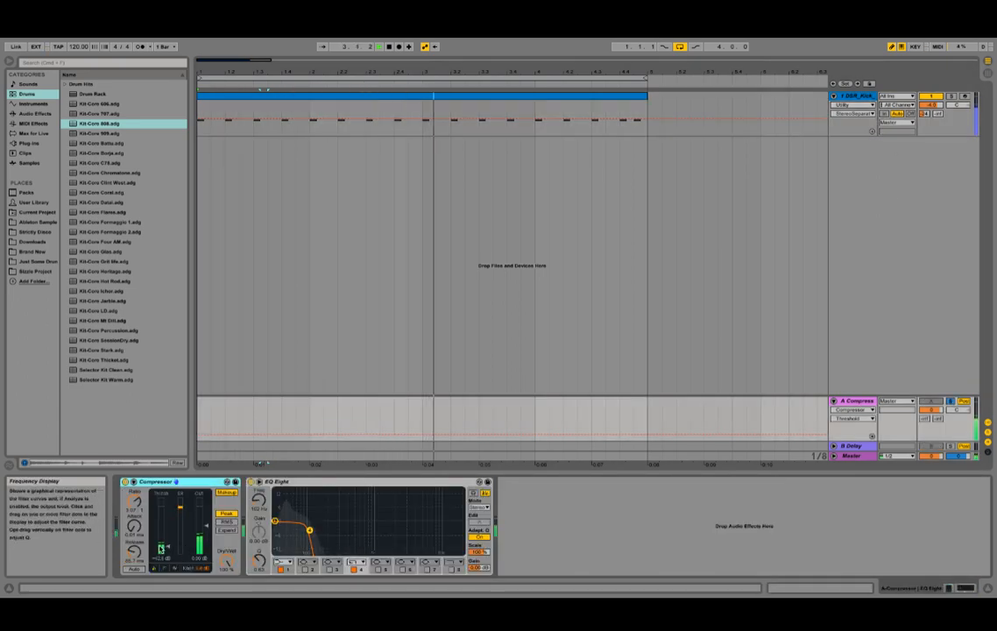
- Set the return's Compressor ratio to 2.61:1 and move EQ Eight in front of the Compressor
{"action": "left_click_drag", "start_coordinate": [134, 502], "coordinate": [134, 509]}
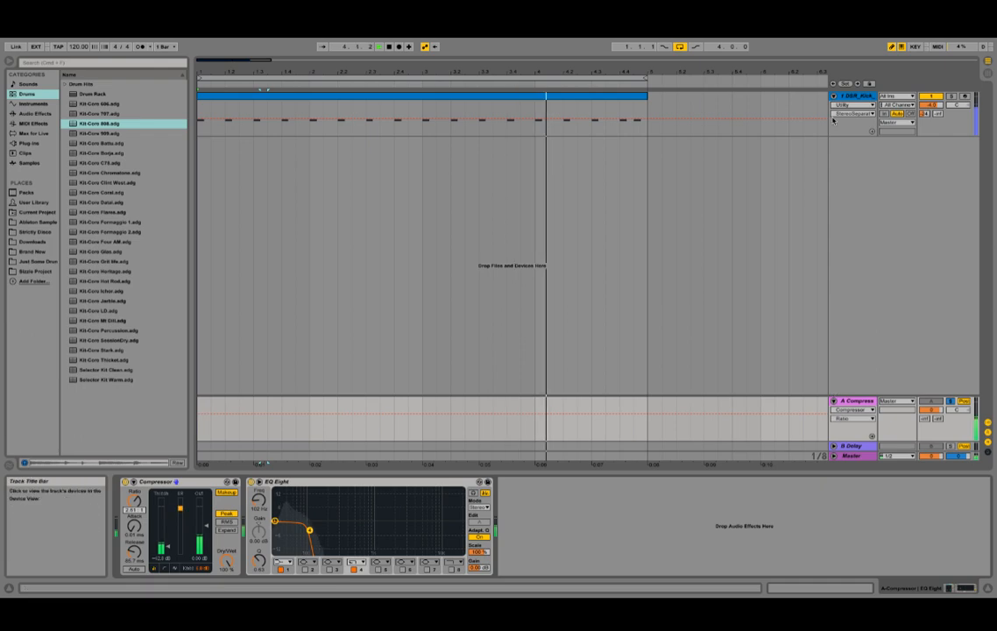
{"action": "left_click", "coordinate": [379, 482]}
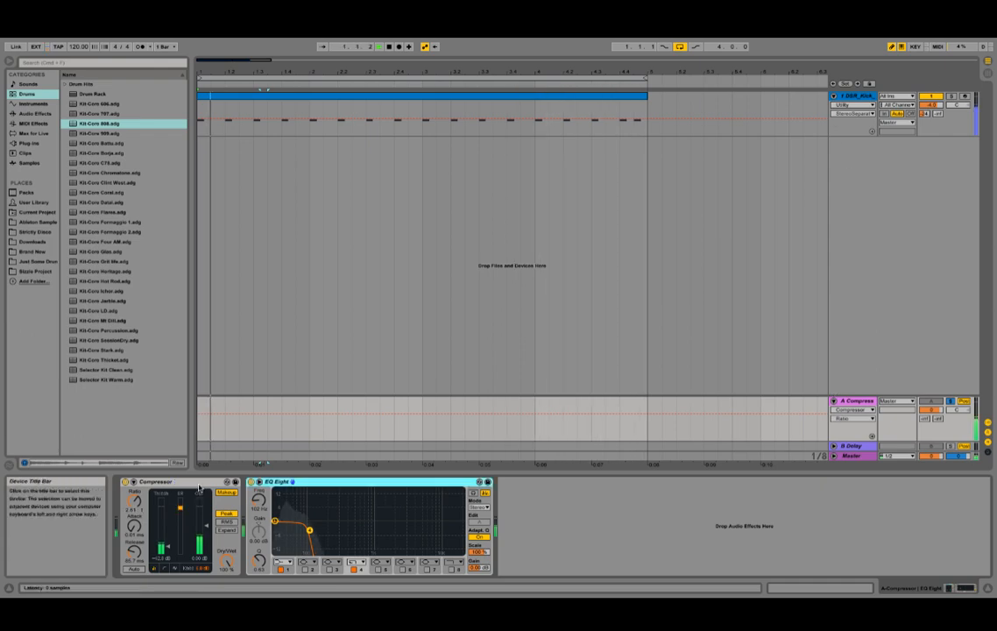
{"action": "left_click_drag", "start_coordinate": [329, 483], "coordinate": [131, 505]}
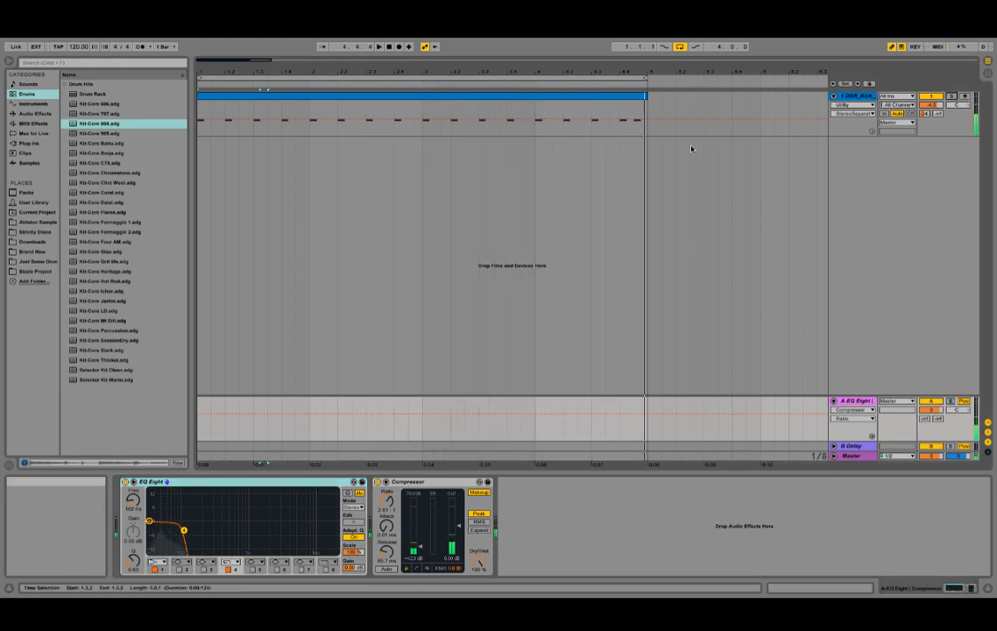
- Browse the Ableton Sample folder to the Clap folder under Claps / Snares and audition SS_MTH_DRUM SHOT_CLAP_006
{"action": "left_click", "coordinate": [35, 113]}
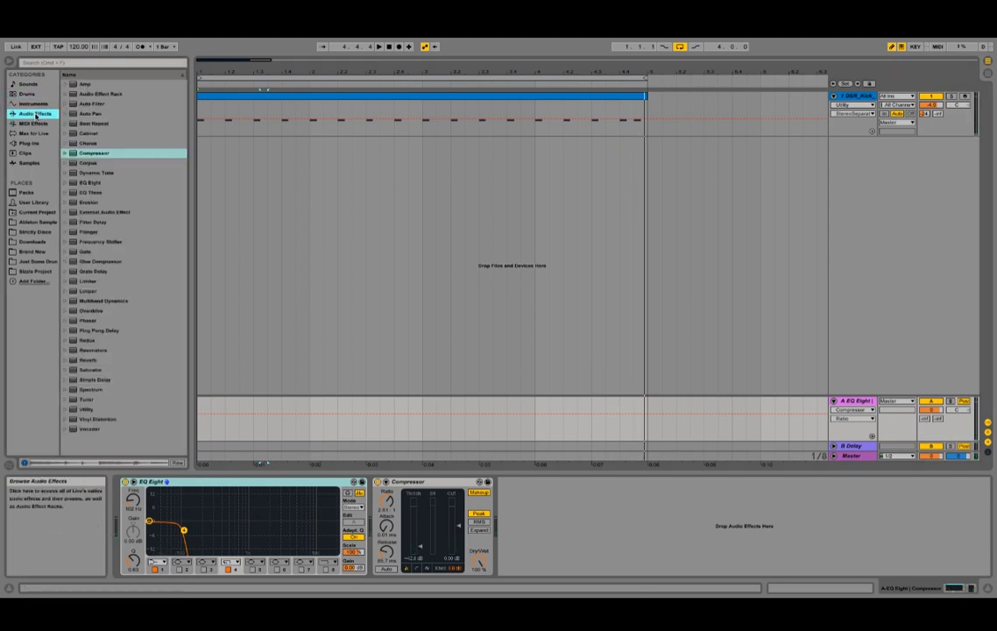
{"action": "left_click", "coordinate": [35, 232]}
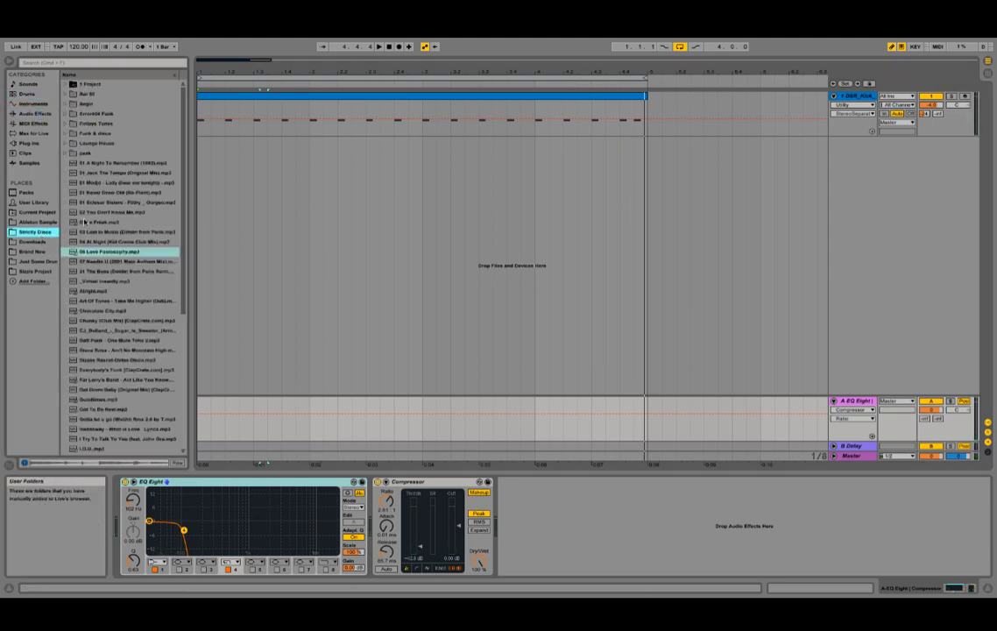
{"action": "left_click", "coordinate": [40, 222]}
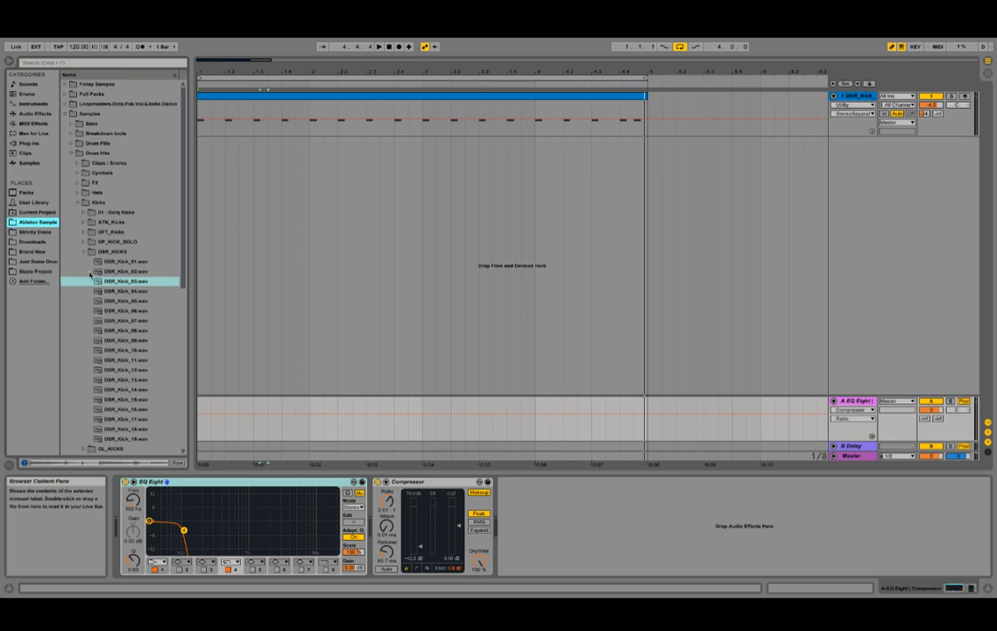
{"action": "left_click", "coordinate": [80, 252]}
{"action": "left_click", "coordinate": [78, 202]}
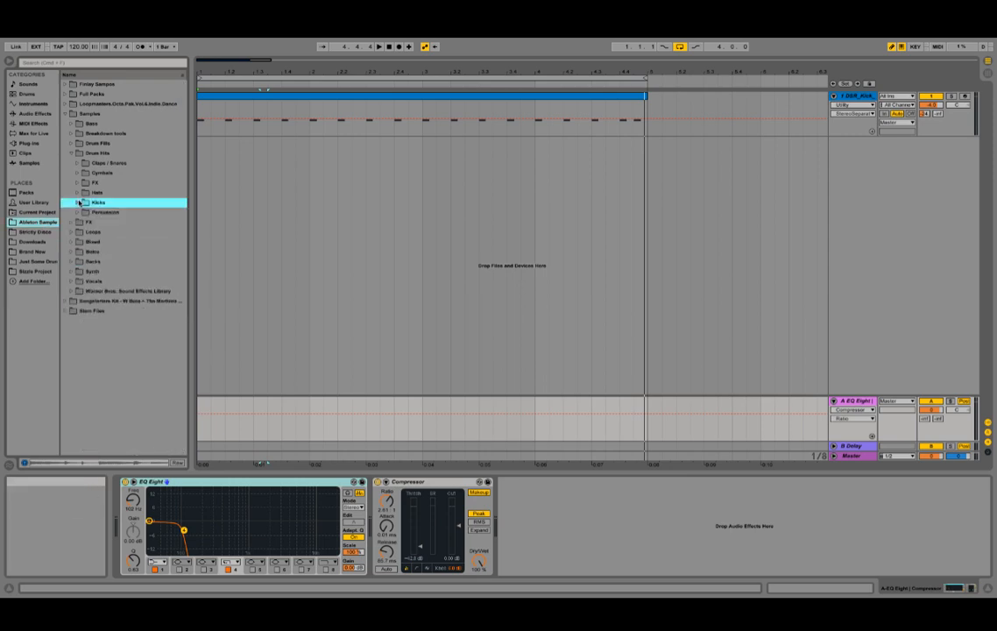
{"action": "left_click", "coordinate": [77, 164]}
{"action": "left_click", "coordinate": [83, 204]}
{"action": "left_click", "coordinate": [105, 262]}
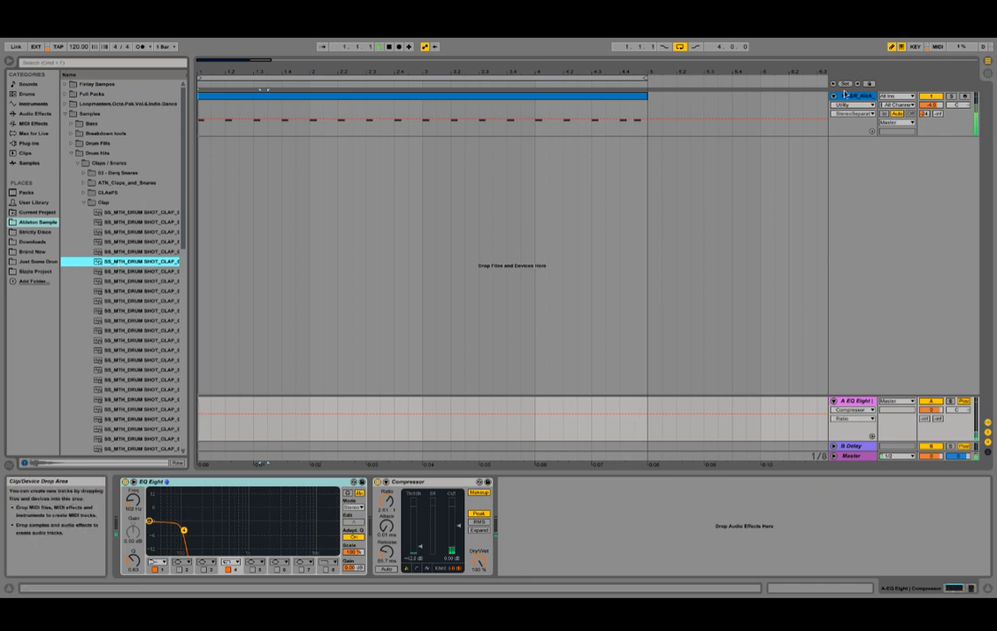
- Insert a MIDI track below the DSR_Kick track and load the selected clap sample onto it
{"action": "left_click", "coordinate": [855, 100]}
{"action": "key", "text": "ctrl+shift+t"}
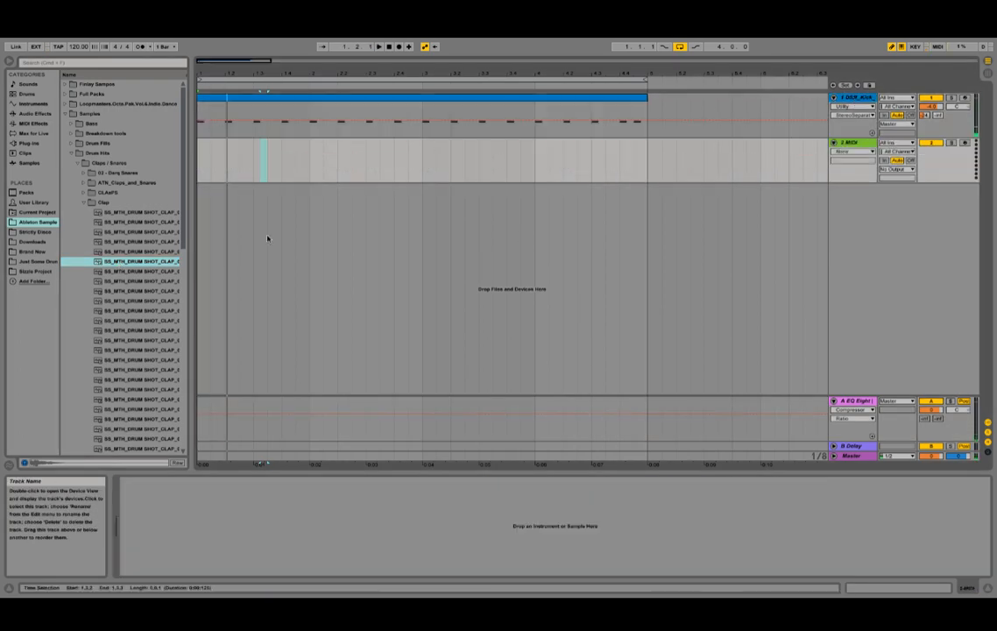
{"action": "double_click", "coordinate": [156, 262]}
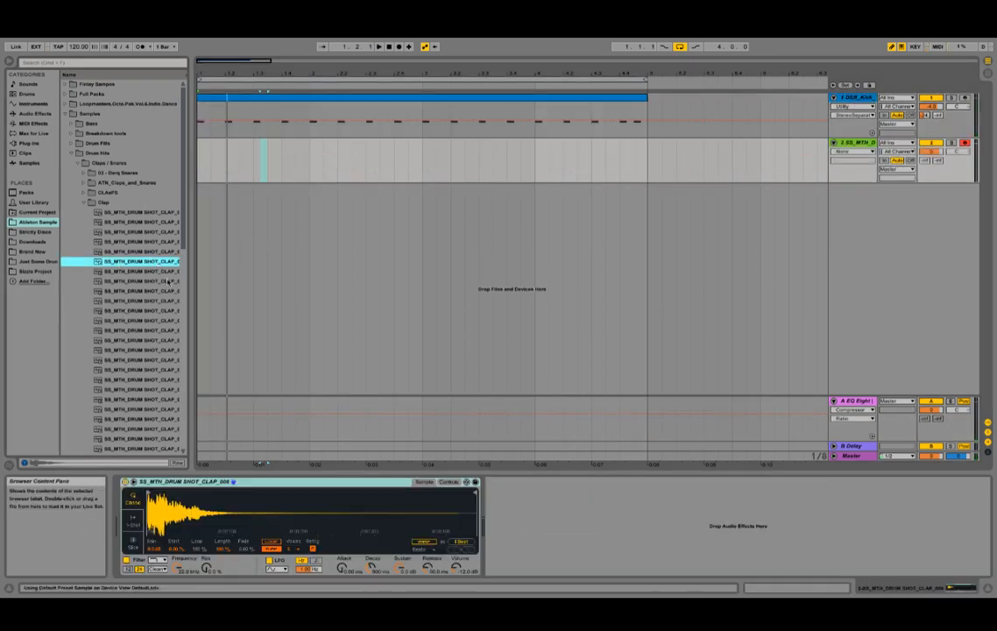
- Create an empty two-beat MIDI clip on the clap track from 1.1.1 to 1.3.1
{"action": "left_click", "coordinate": [200, 164]}
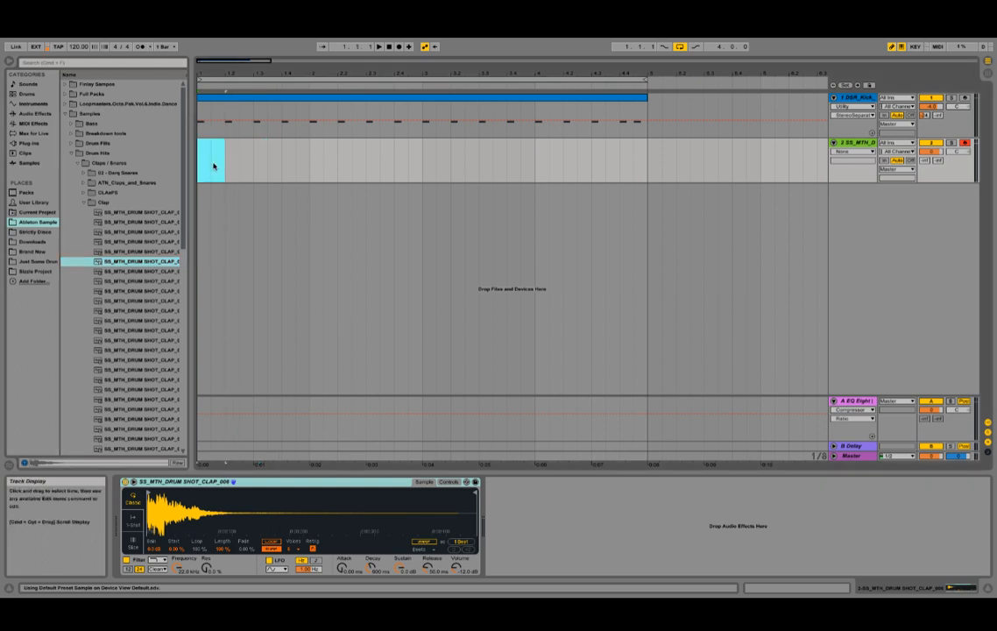
{"action": "left_click", "coordinate": [244, 171], "text": "shift"}
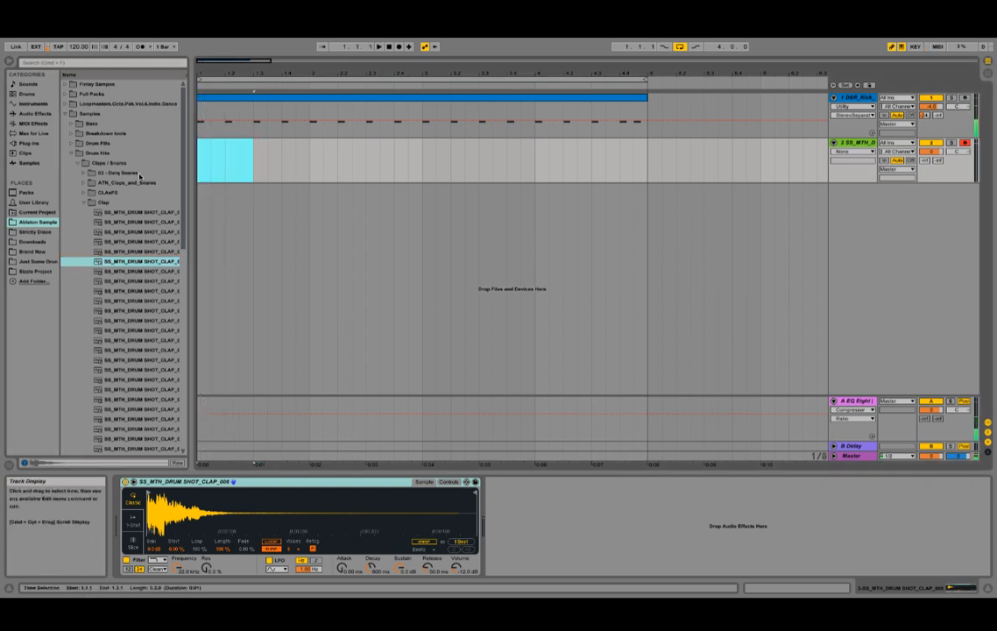
{"action": "double_click", "coordinate": [205, 140]}
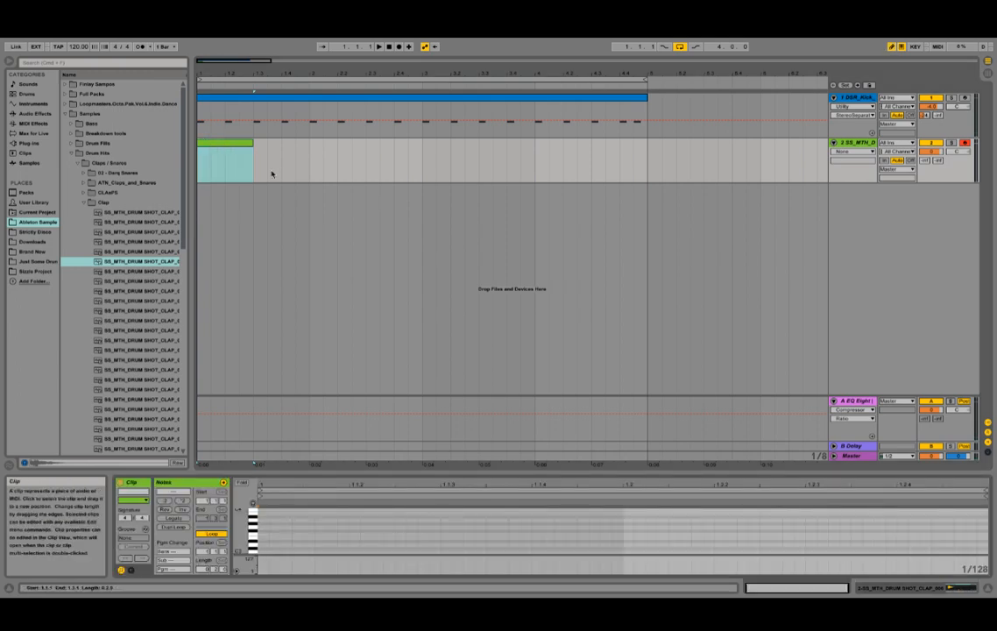
- Draw a C3 note at 1.2.1 on a 1/16 grid and extend the looping clap clip to the end of bar 4
{"action": "right_click", "coordinate": [496, 534]}
{"action": "left_click", "coordinate": [565, 498]}
{"action": "left_click", "coordinate": [658, 550]}
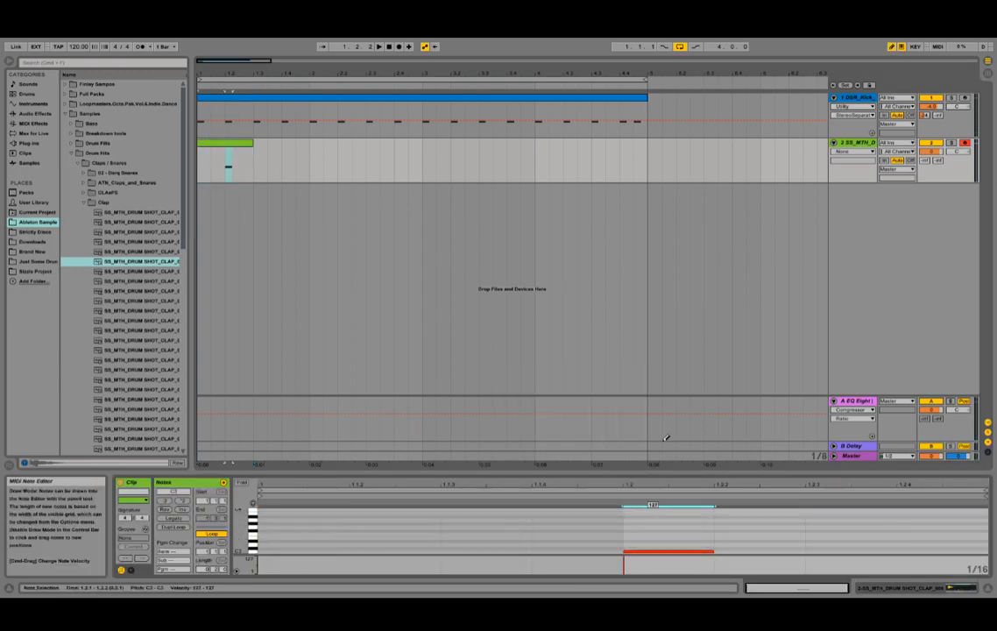
{"action": "key", "text": "space"}
{"action": "left_click_drag", "start_coordinate": [253, 143], "coordinate": [647, 143]}
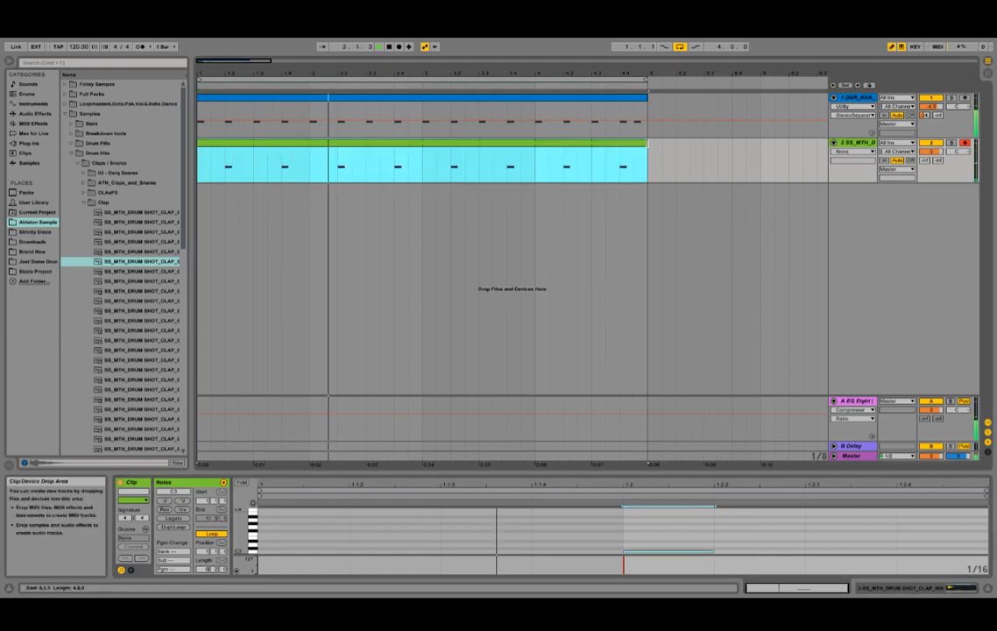
- Set the clap sampler's envelope release to 1.10 s and the clap track volume to -6.3
{"action": "left_click", "coordinate": [862, 143]}
{"action": "left_click", "coordinate": [448, 481]}
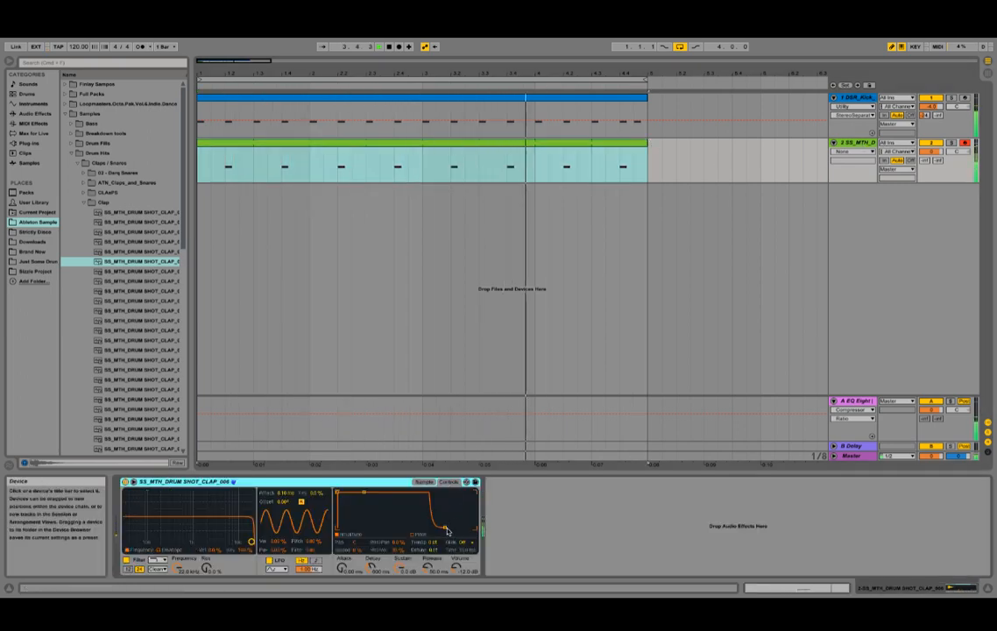
{"action": "left_click_drag", "start_coordinate": [446, 531], "coordinate": [449, 526]}
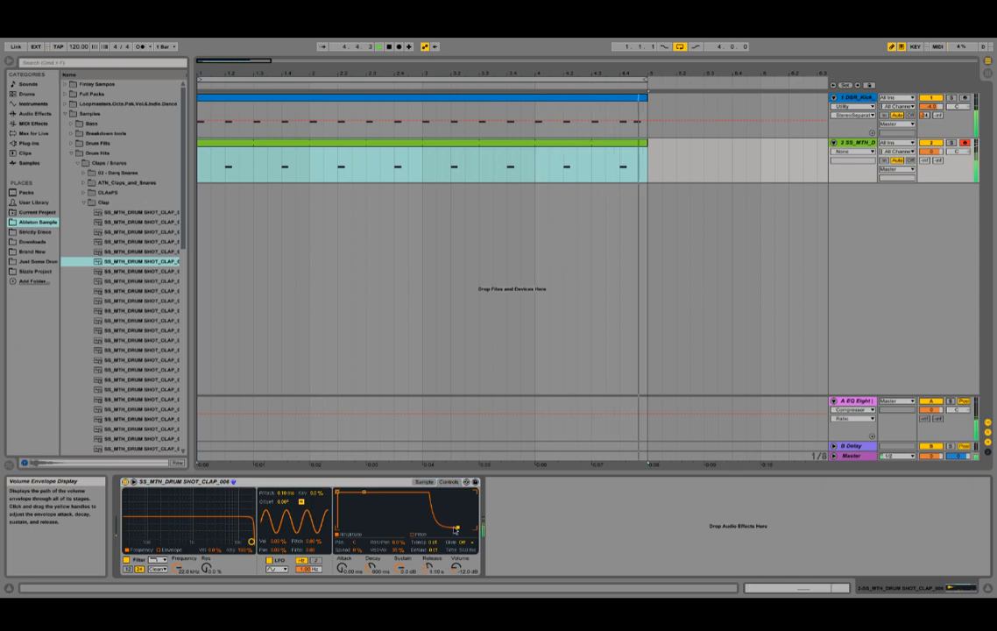
{"action": "left_click_drag", "start_coordinate": [931, 151], "coordinate": [930, 169]}
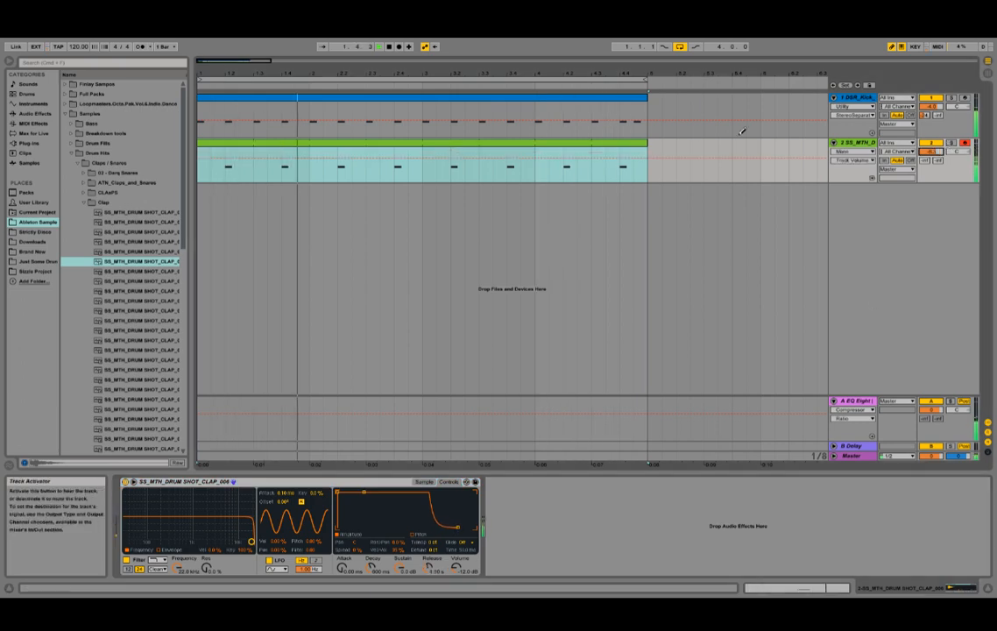
- Duplicate the clap clip's loop until it spans four bars, then add a C3 note at 4.4.4
{"action": "left_click", "coordinate": [443, 143]}
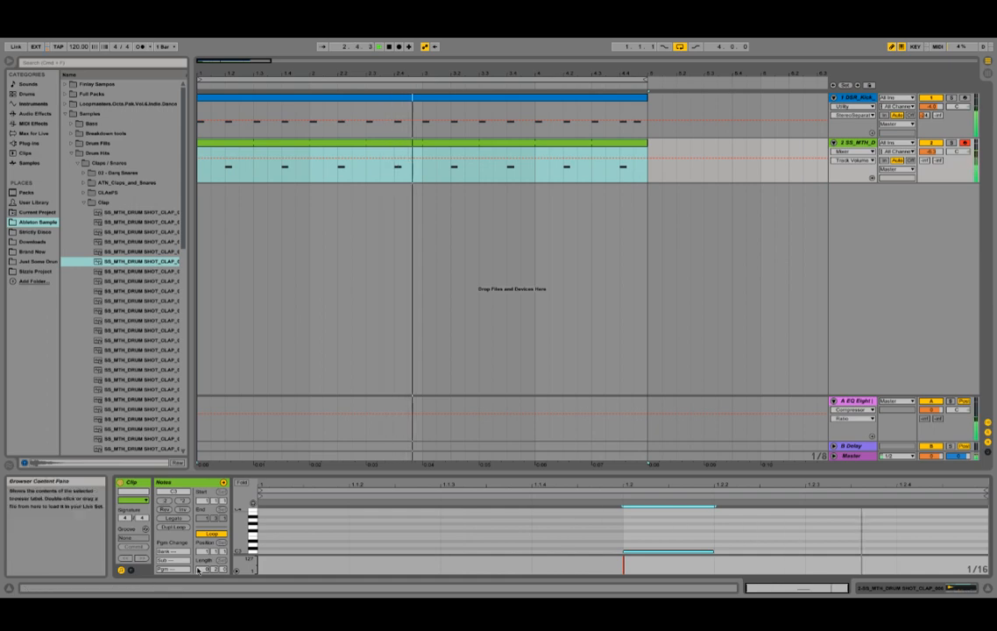
{"action": "left_click", "coordinate": [177, 527]}
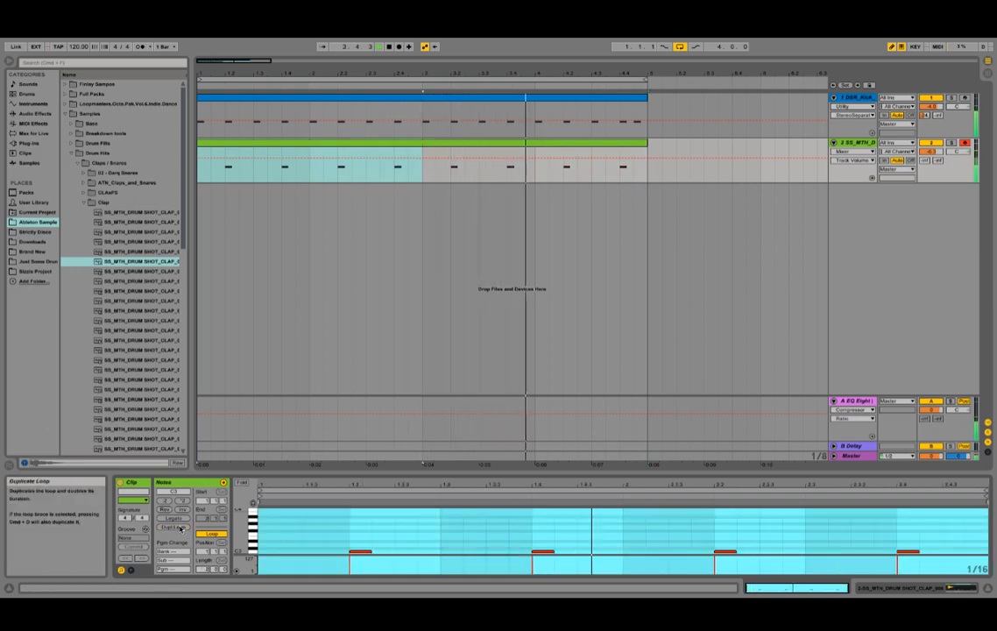
{"action": "left_click", "coordinate": [181, 529]}
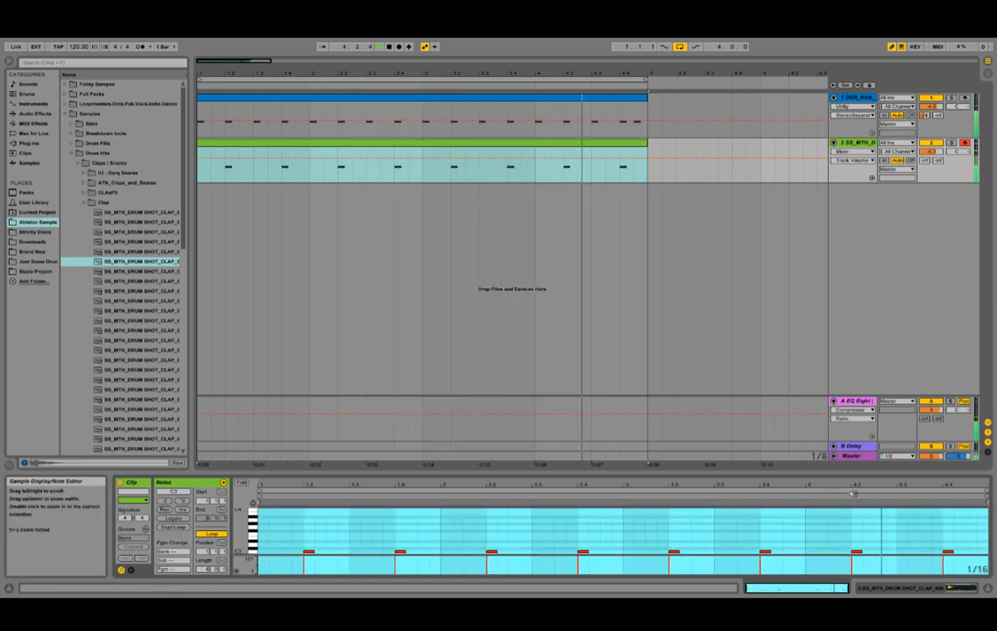
{"action": "left_click", "coordinate": [981, 551]}
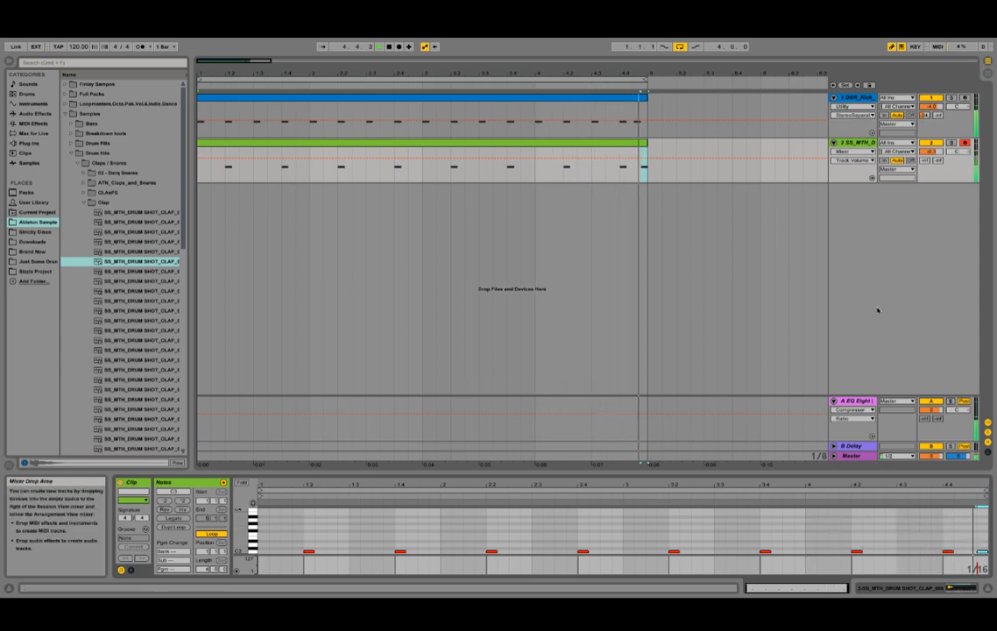
- Fold the clap track and audition snares in the GL_SNARES folder, selecting GL_SNARE_07.wav
{"action": "left_click", "coordinate": [834, 143]}
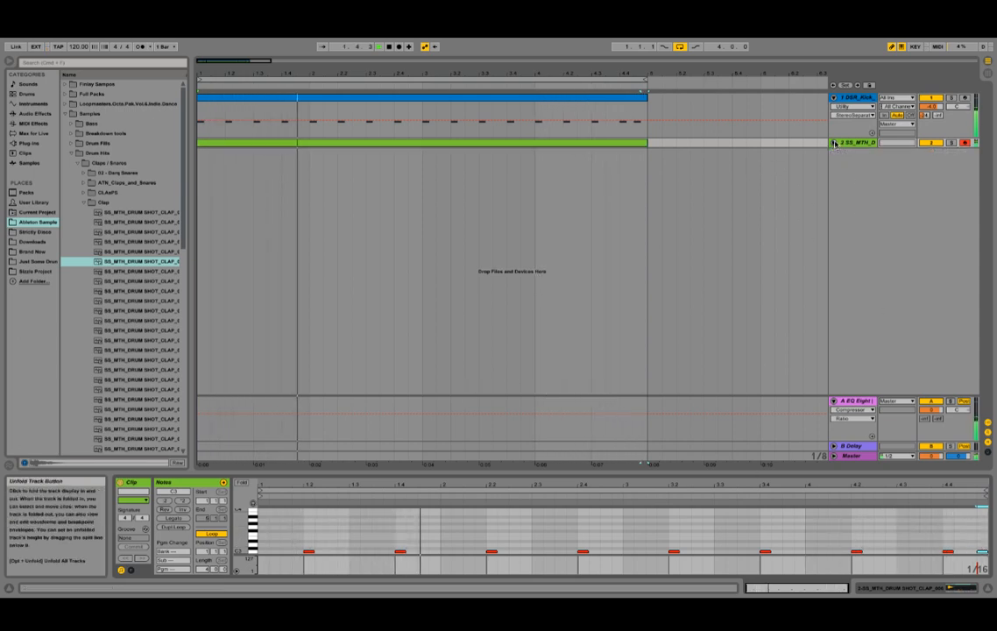
{"action": "left_click", "coordinate": [89, 204]}
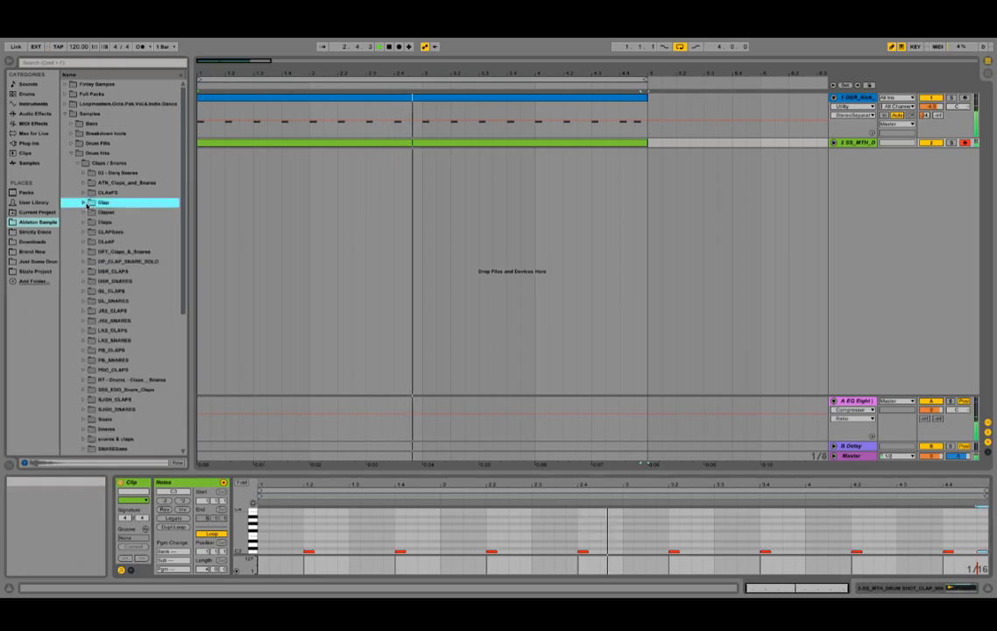
{"action": "left_click", "coordinate": [81, 321]}
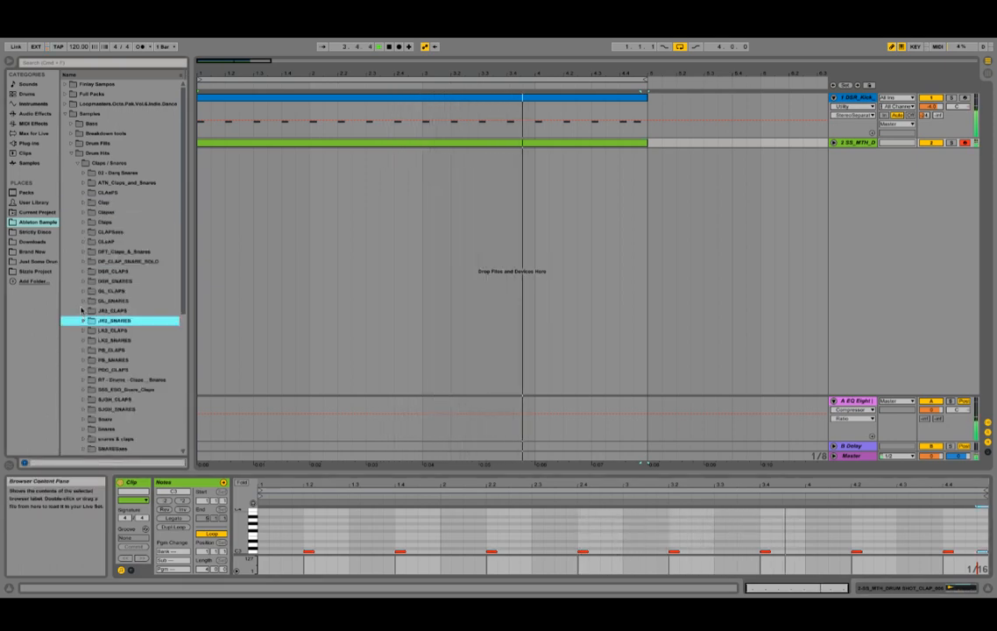
{"action": "left_click", "coordinate": [81, 301]}
{"action": "left_click", "coordinate": [103, 330]}
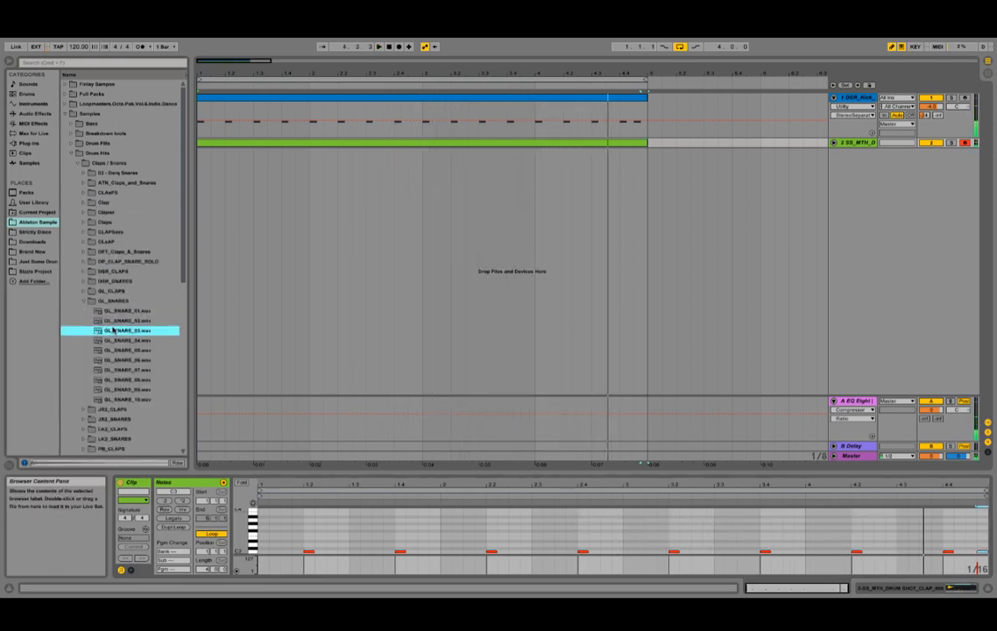
{"action": "left_click", "coordinate": [84, 302]}
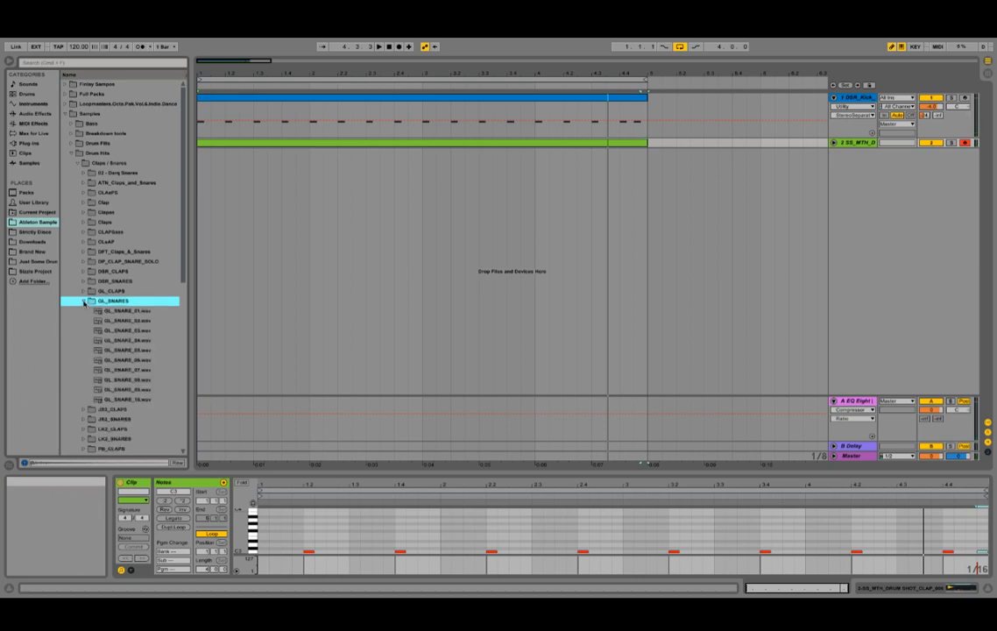
{"action": "left_click", "coordinate": [141, 370]}
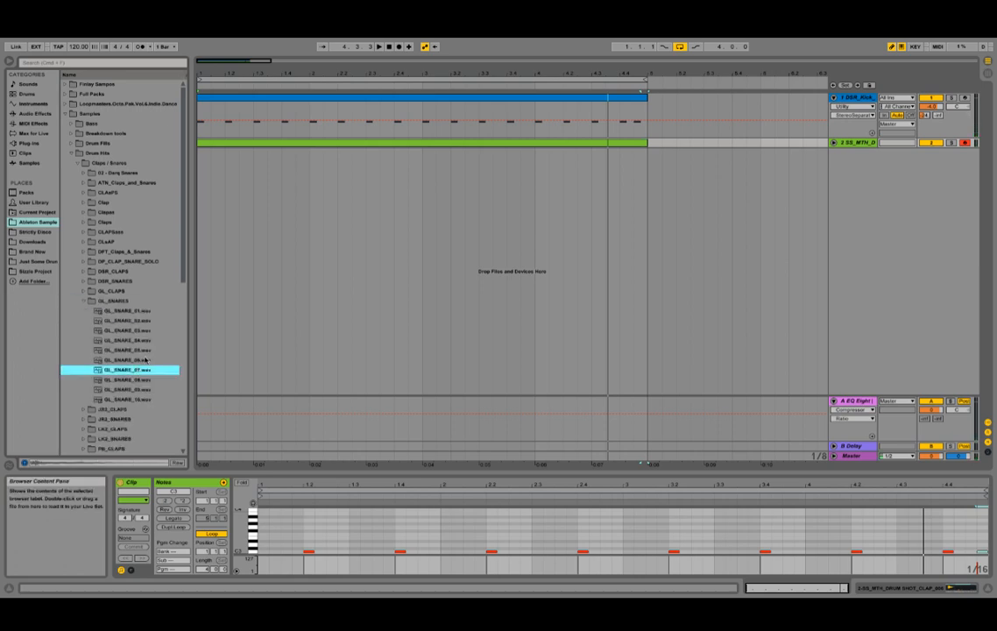
- Unfold the clap track, duplicate it and show the copy's device chain
{"action": "left_click", "coordinate": [830, 142]}
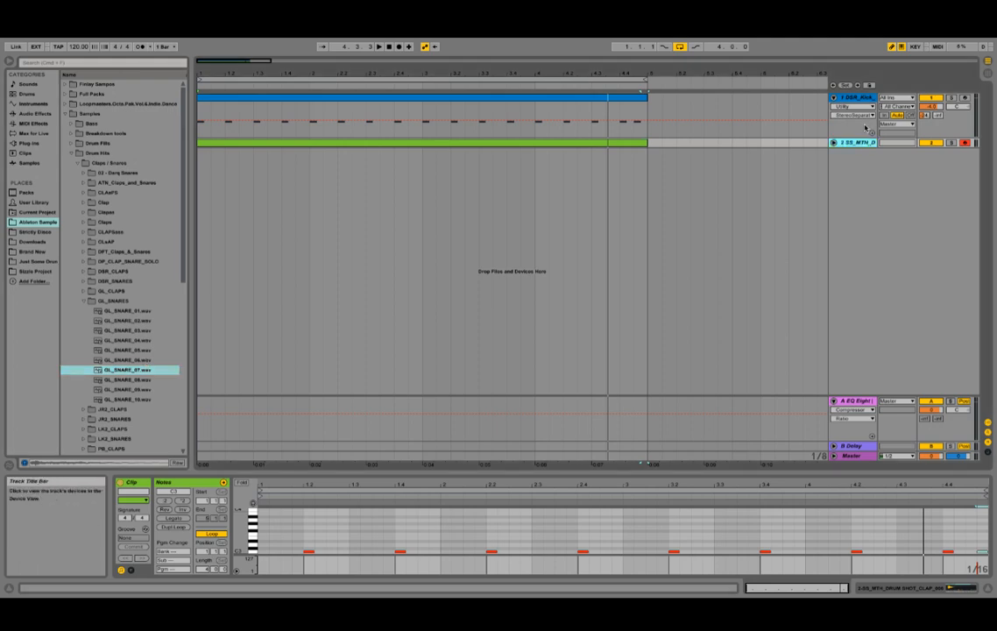
{"action": "left_click", "coordinate": [833, 142]}
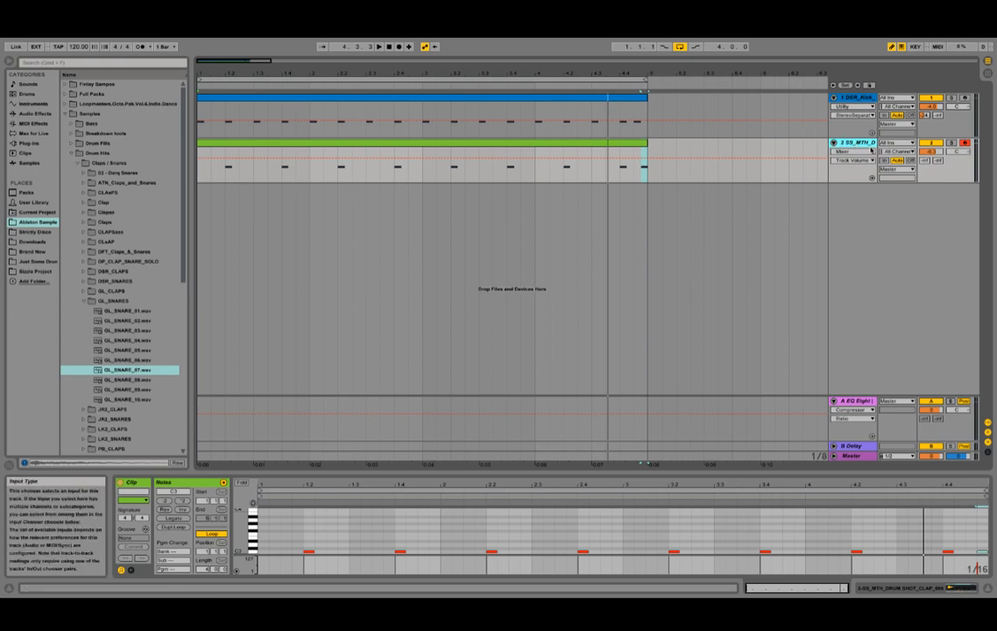
{"action": "key", "text": "super+d"}
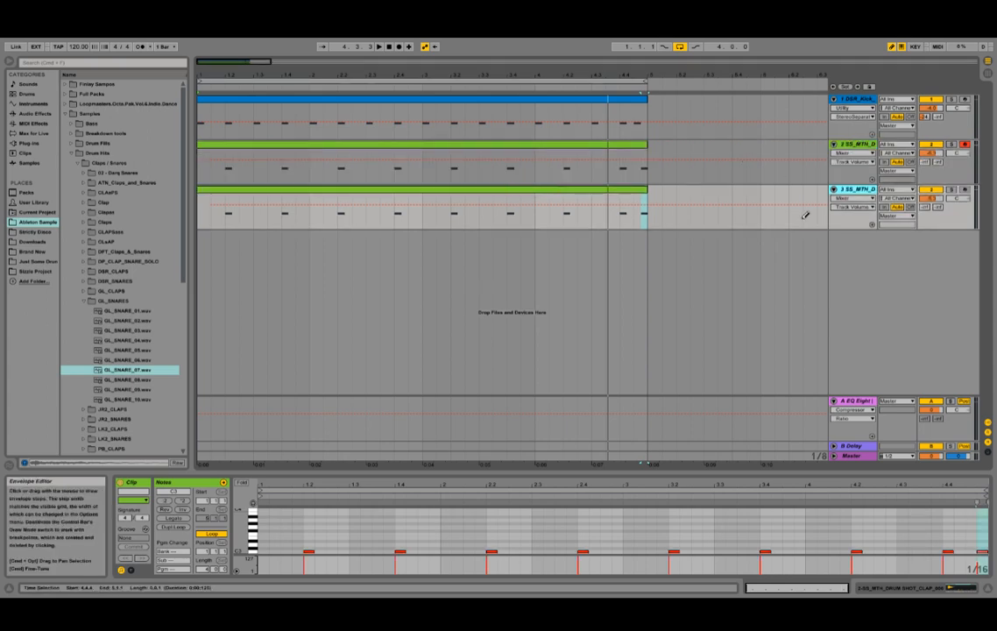
{"action": "double_click", "coordinate": [861, 190]}
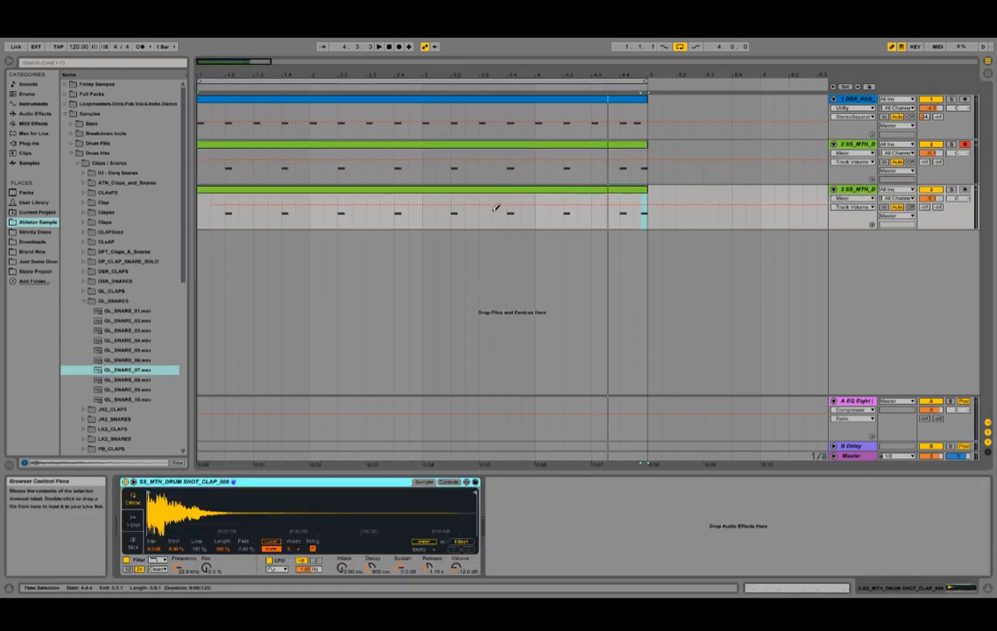
- Load GL_SNARE_07.wav onto the duplicated clap track, play the loop and briefly solo that track
{"action": "left_click", "coordinate": [106, 373]}
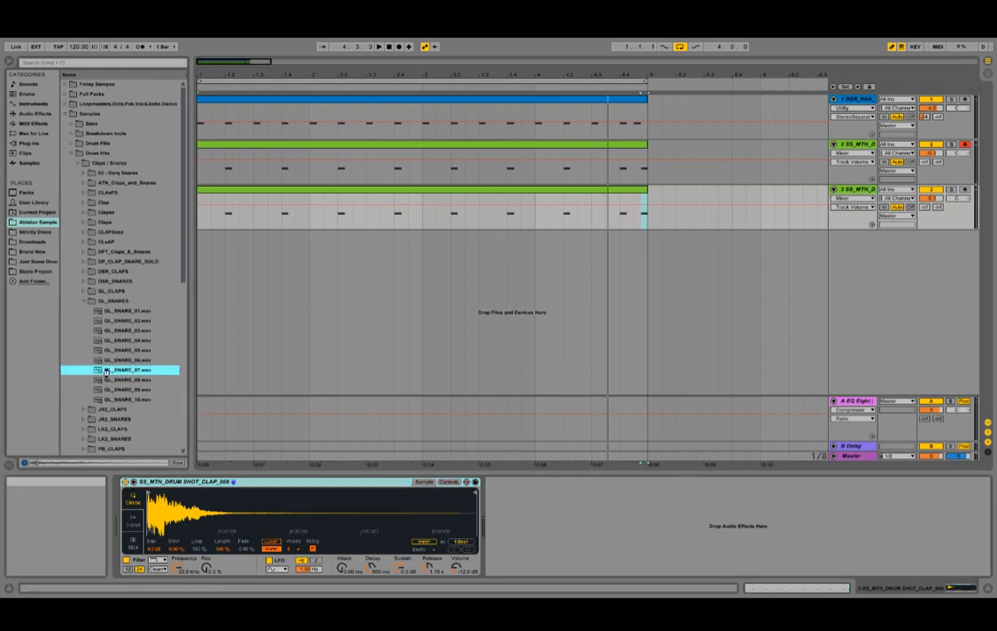
{"action": "double_click", "coordinate": [106, 372]}
{"action": "key", "text": "space"}
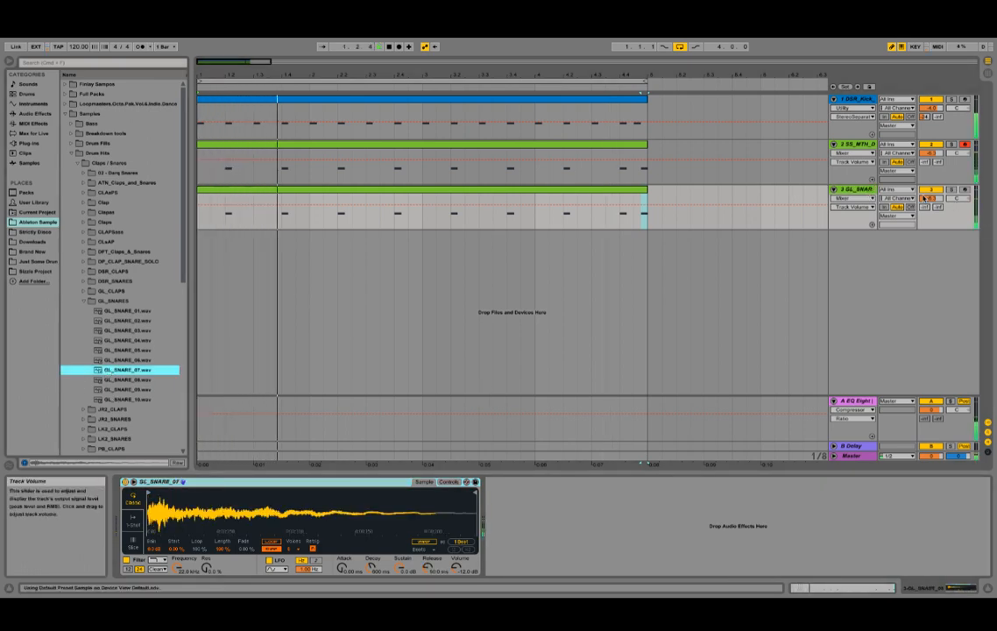
{"action": "left_click", "coordinate": [951, 189]}
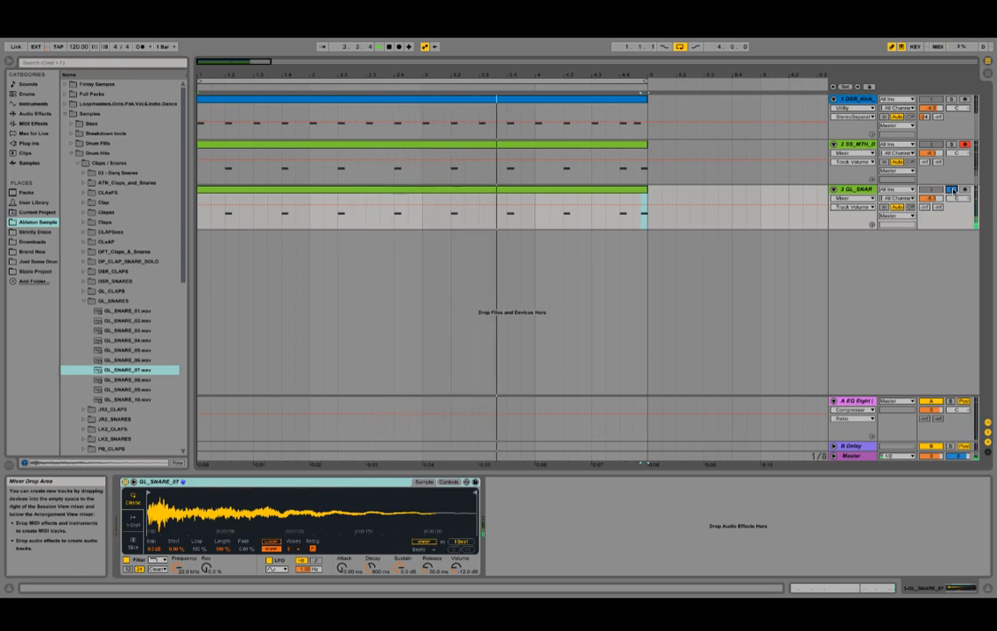
{"action": "left_click", "coordinate": [951, 189]}
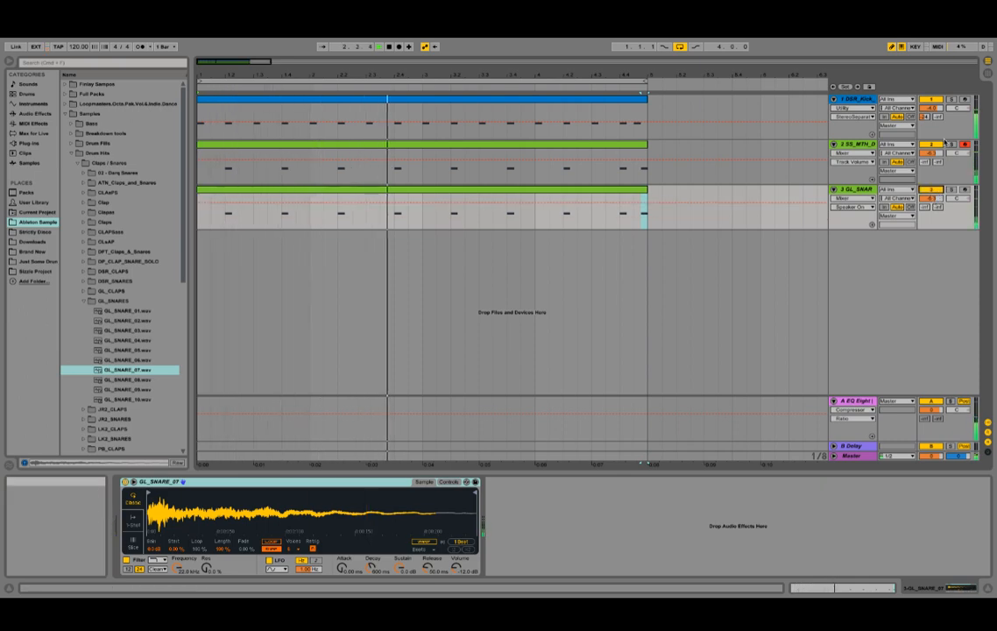
- Rename the three drum tracks Kick, Clap and Snare
{"action": "left_click", "coordinate": [861, 100]}
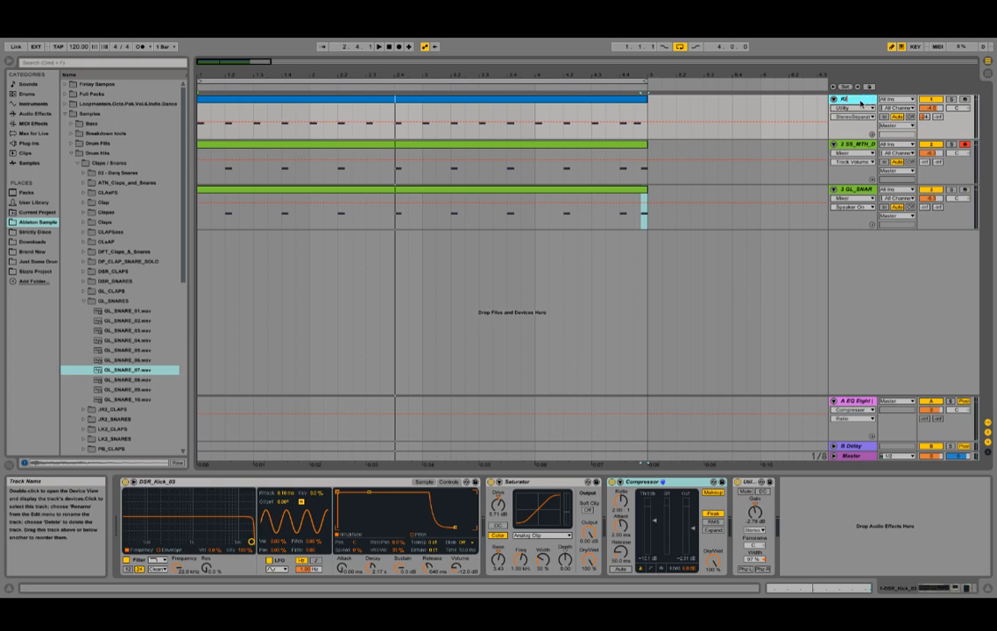
{"action": "key", "text": "Down"}
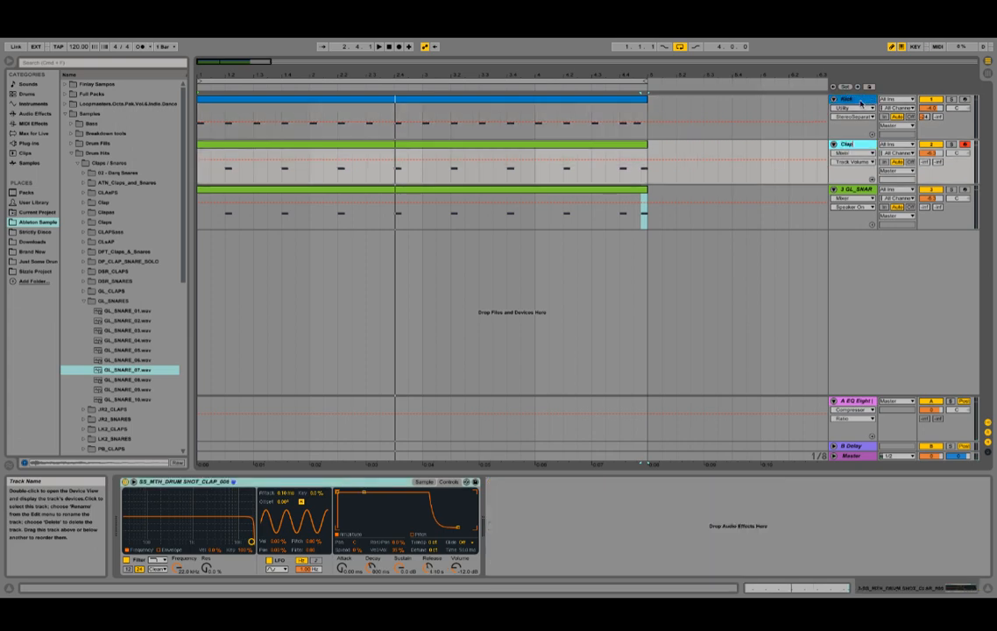
{"action": "key", "text": "Down"}
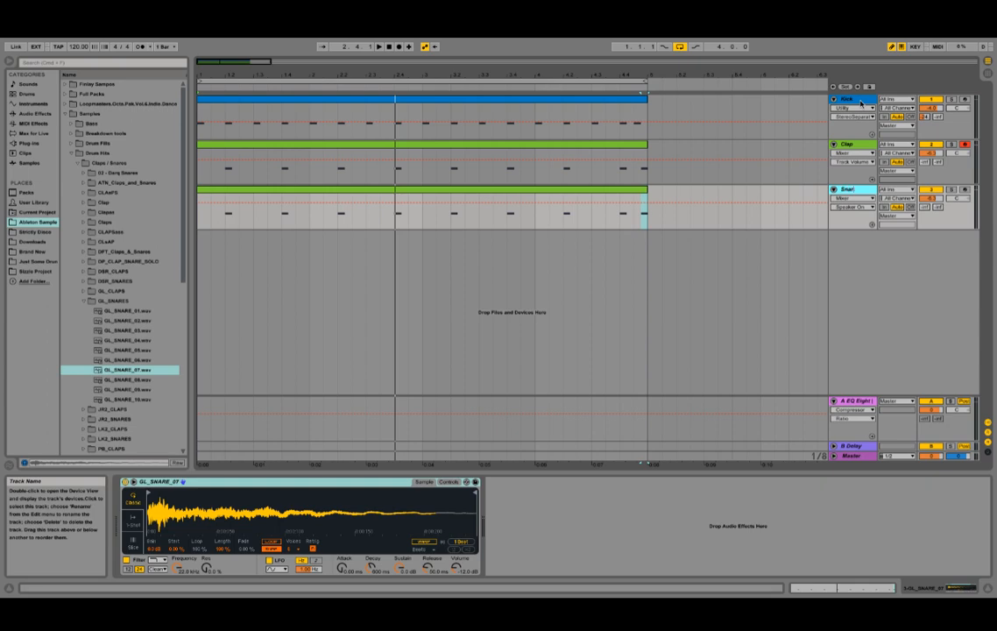
- Fold the snare track, keep the clap track unfolded and show the clap's device chain
{"action": "left_click", "coordinate": [834, 145]}
{"action": "left_click", "coordinate": [835, 154]}
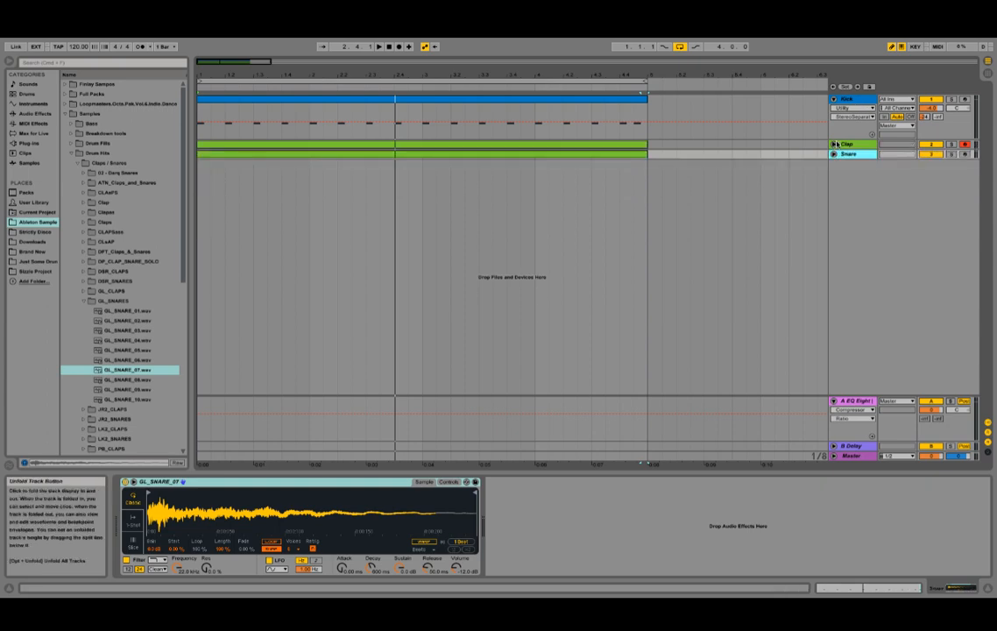
{"action": "left_click", "coordinate": [835, 144]}
{"action": "double_click", "coordinate": [846, 144]}
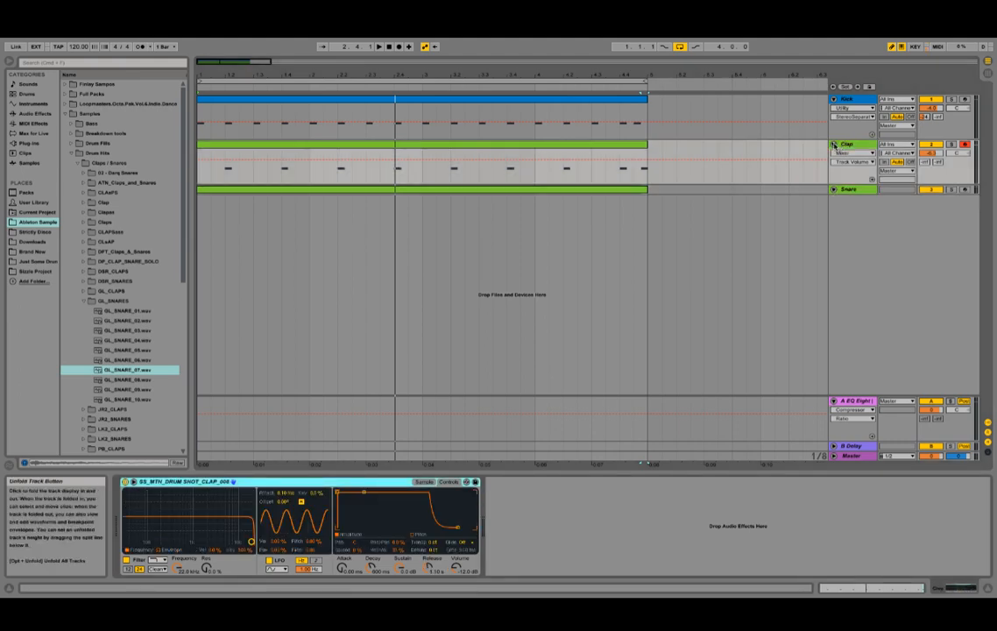
- Add an EQ Eight to the clap track and set its first band to a low cut at about 461 Hz
{"action": "left_click", "coordinate": [40, 111]}
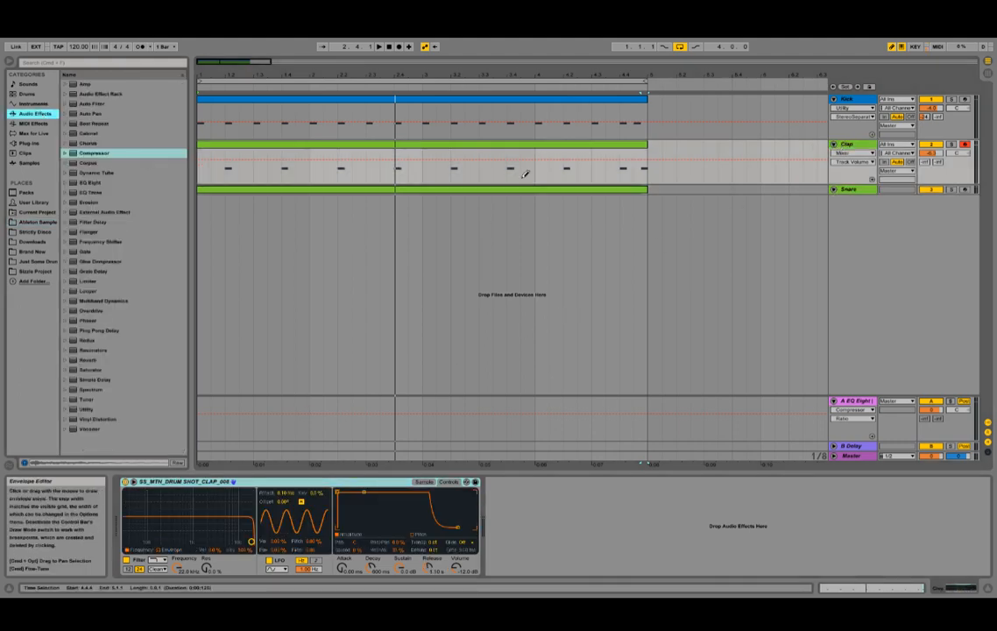
{"action": "double_click", "coordinate": [88, 183]}
{"action": "left_click", "coordinate": [523, 561]}
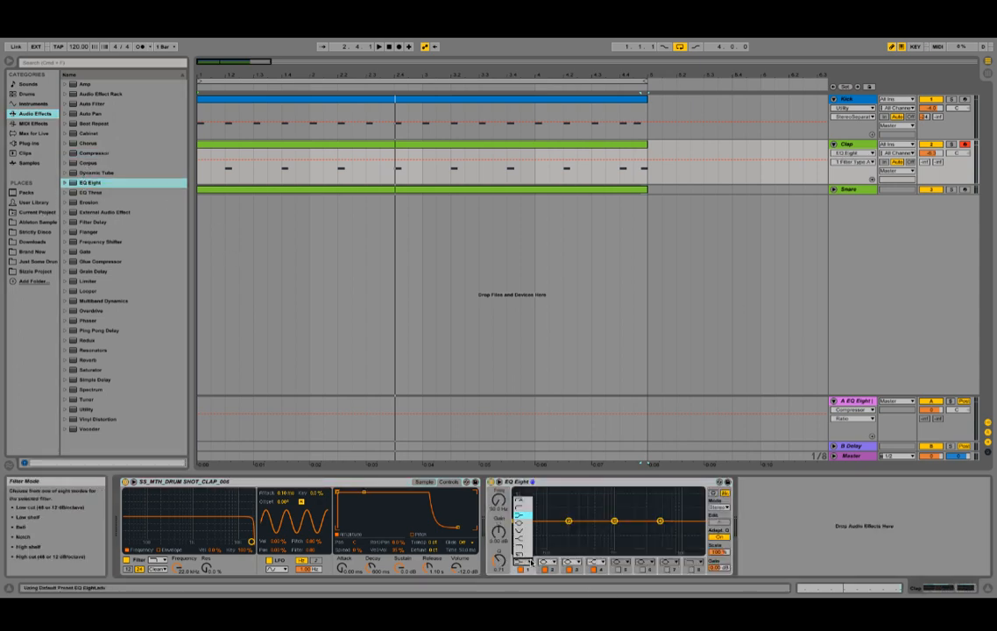
{"action": "left_click", "coordinate": [525, 504]}
{"action": "left_click_drag", "start_coordinate": [515, 529], "coordinate": [569, 524]}
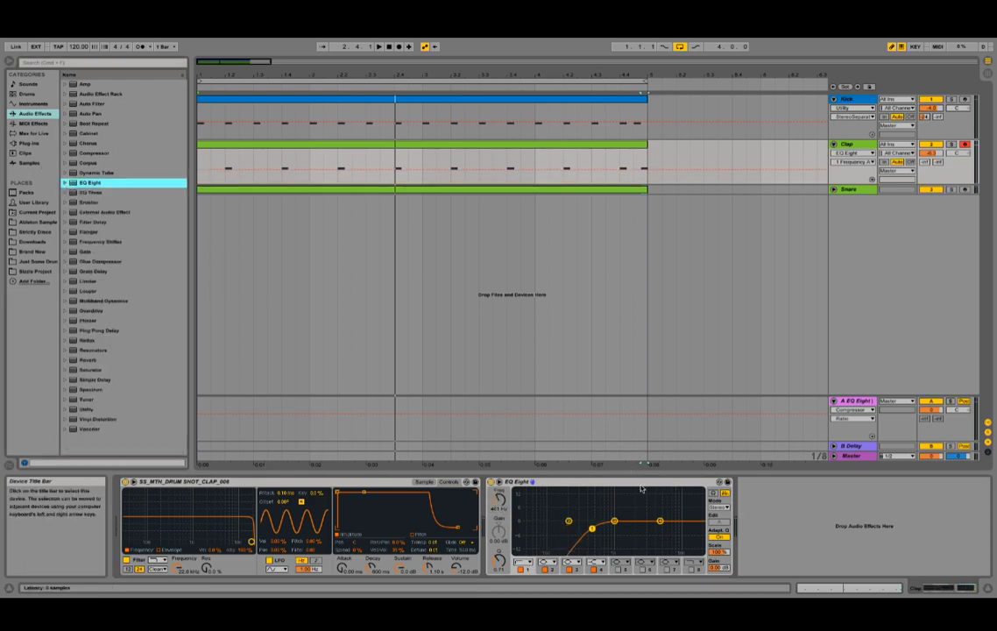
{"action": "right_click", "coordinate": [638, 485]}
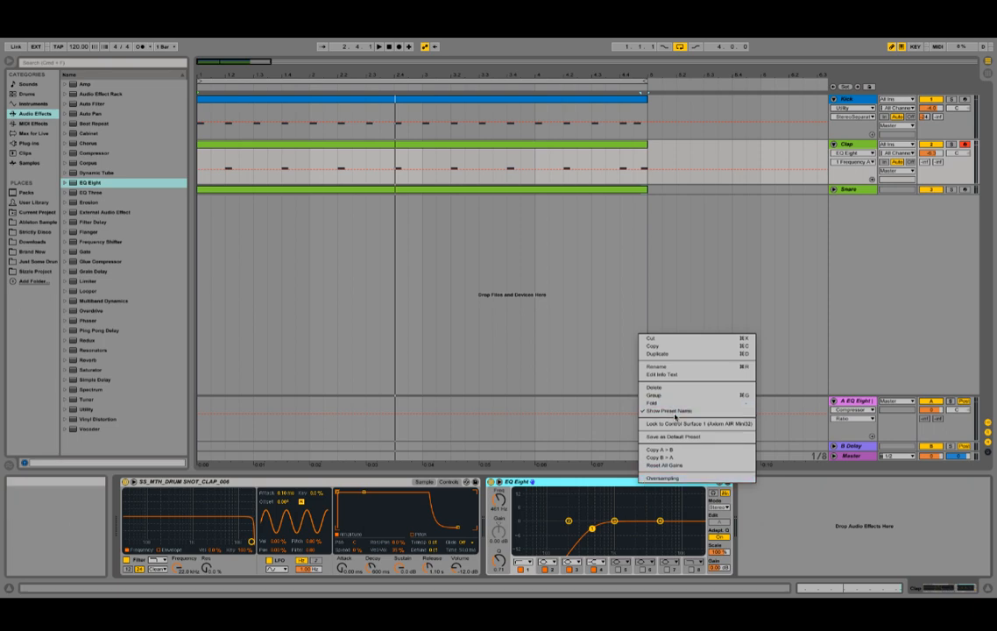
{"action": "left_click", "coordinate": [605, 474]}
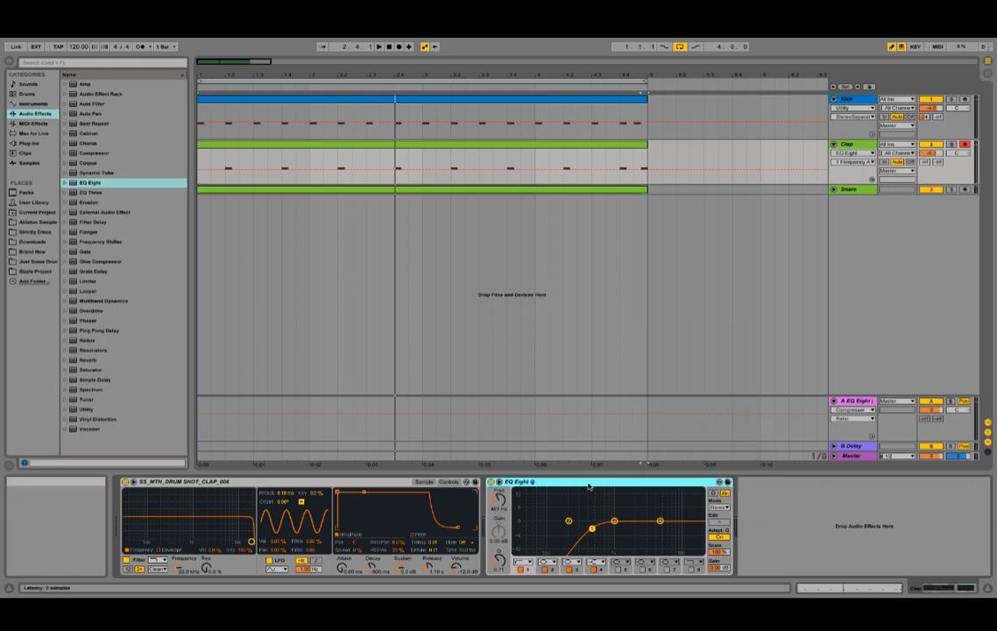
{"action": "key", "text": "super+d"}
{"action": "key", "text": "Delete"}
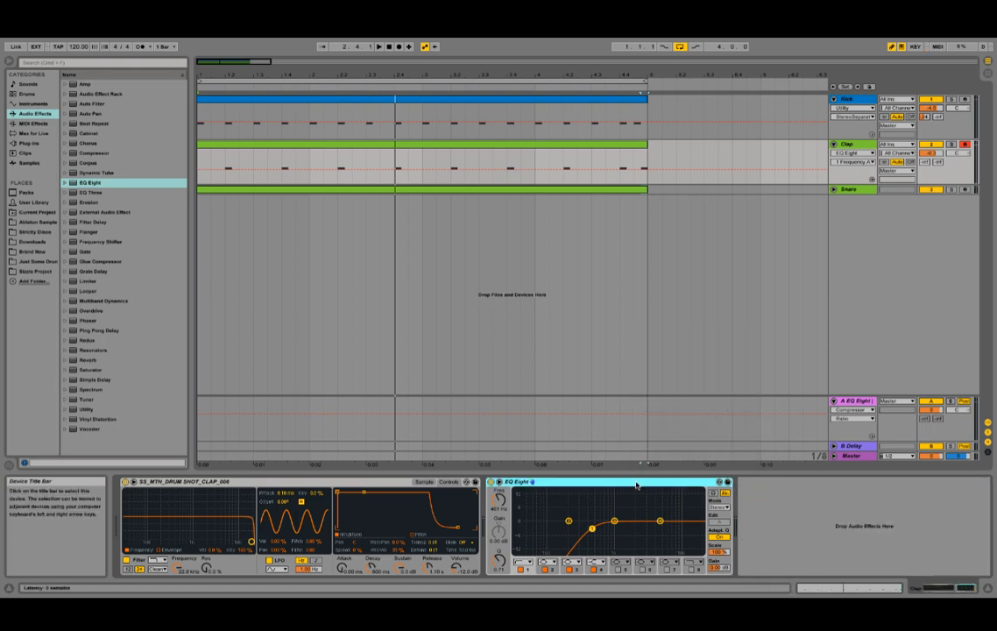
{"action": "key", "text": "super+s"}
{"action": "left_click", "coordinate": [637, 350]}
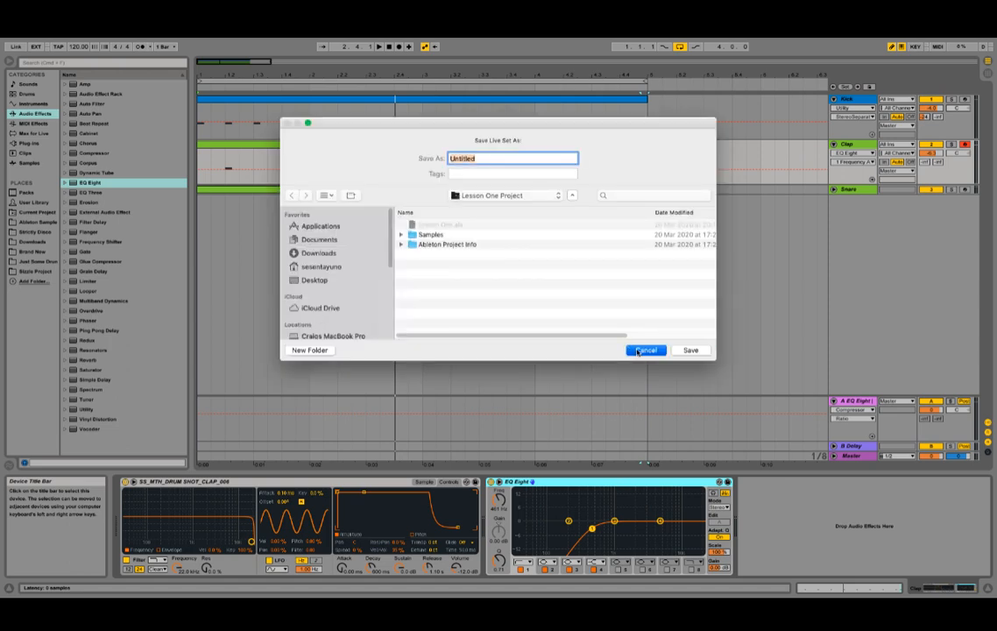
- Save the clap's EQ Eight settings as the default preset and expand EQ Eight in the browser
{"action": "right_click", "coordinate": [649, 481]}
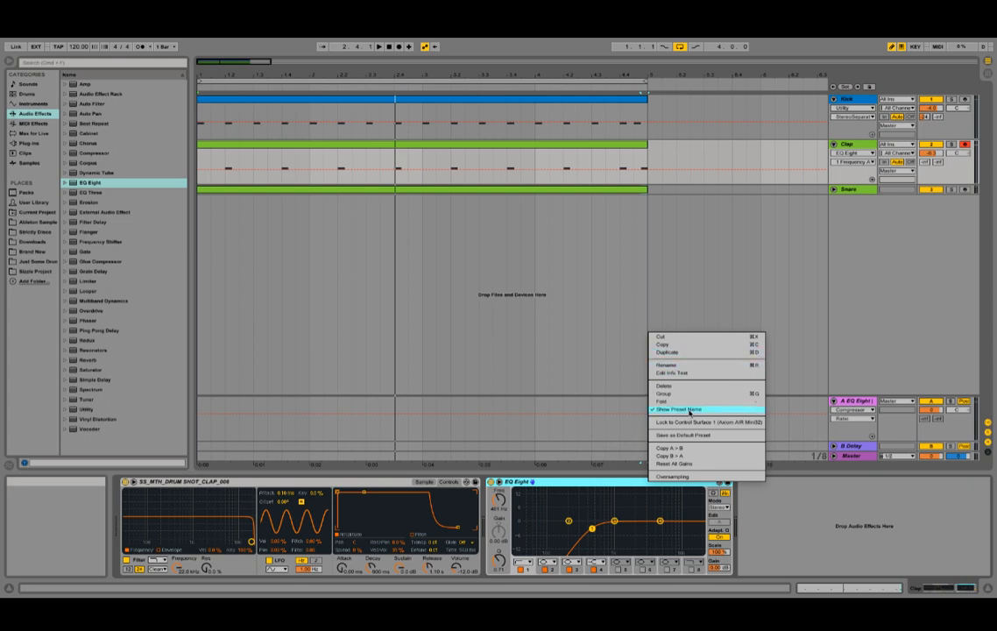
{"action": "left_click", "coordinate": [696, 435]}
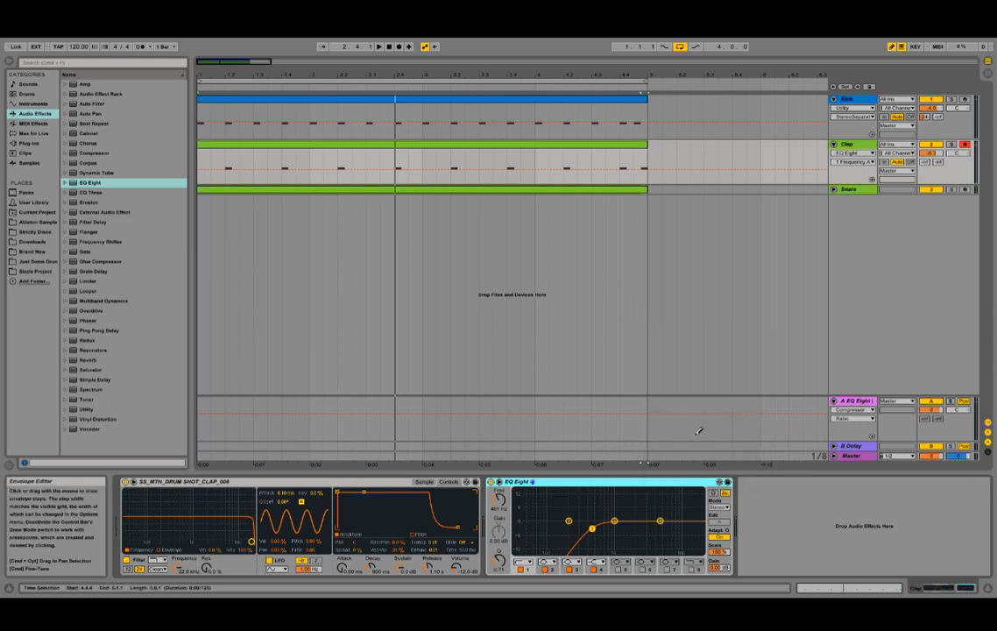
{"action": "left_click", "coordinate": [67, 183]}
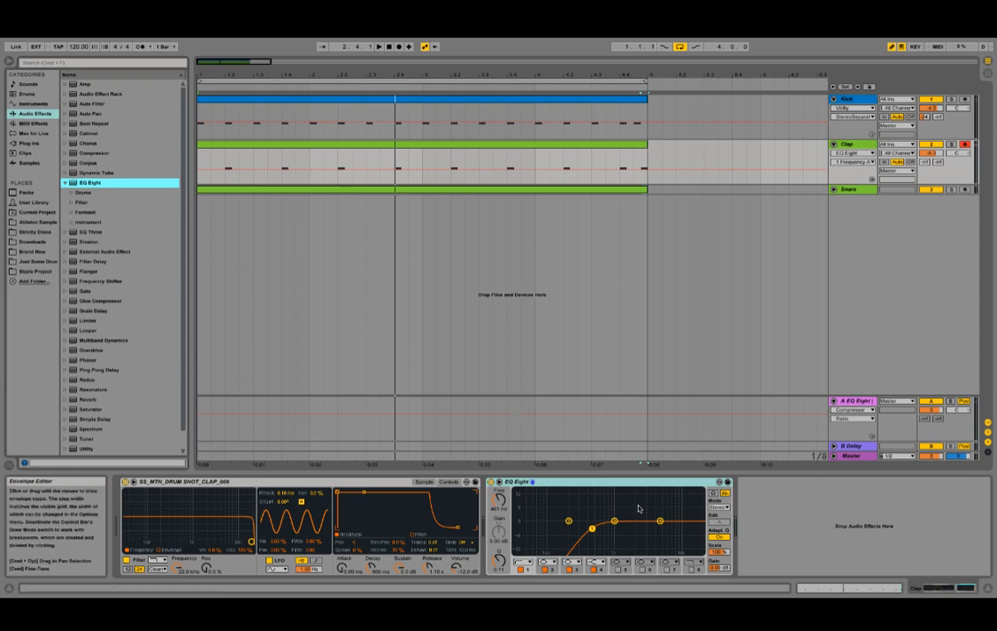
- Add a second EQ Eight to the clap track to test the saved default, and delete it
{"action": "right_click", "coordinate": [605, 481]}
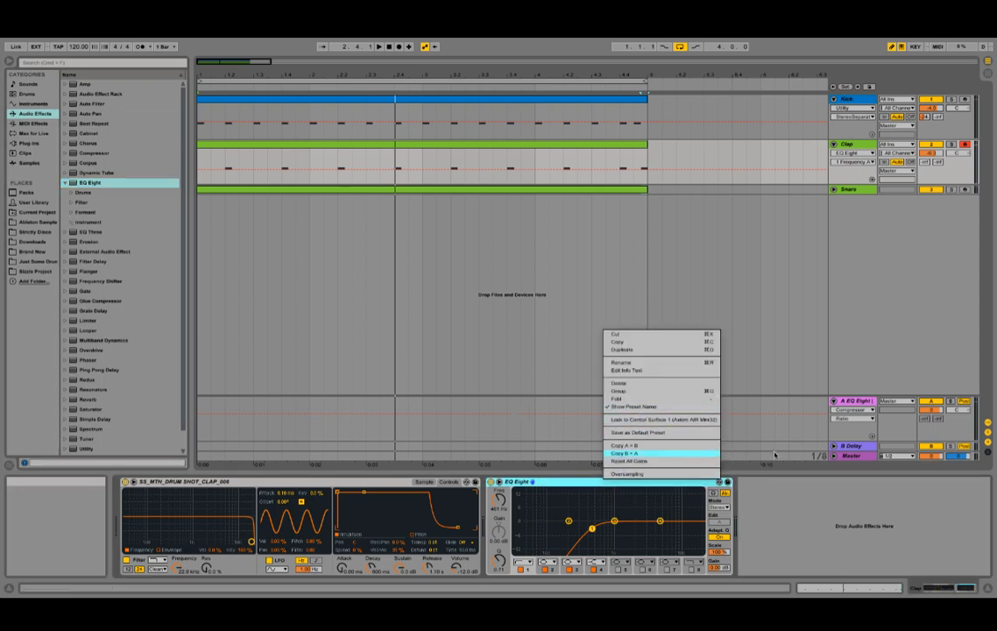
{"action": "left_click", "coordinate": [784, 506]}
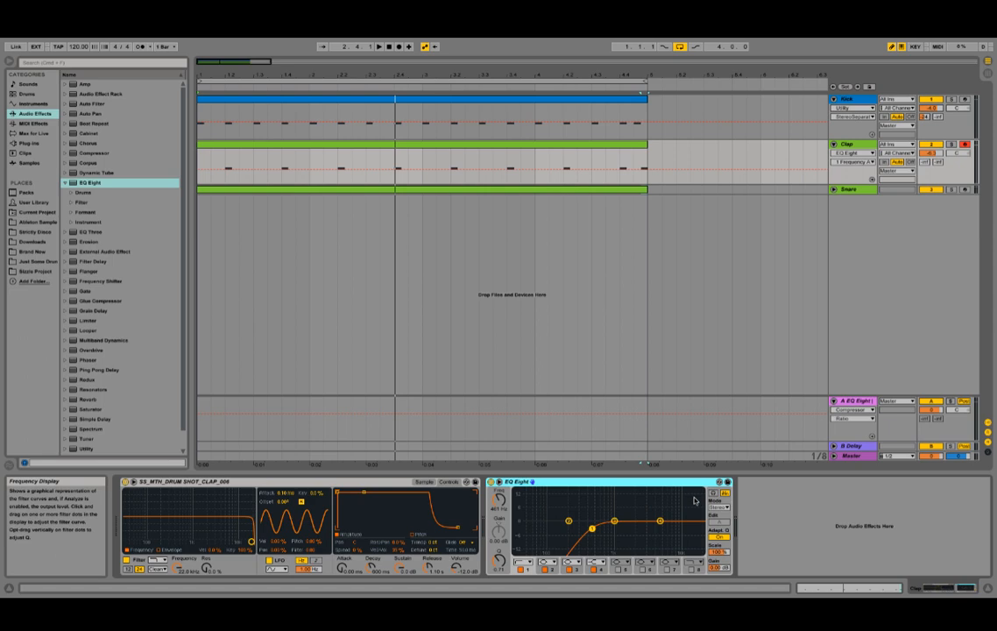
{"action": "double_click", "coordinate": [96, 182]}
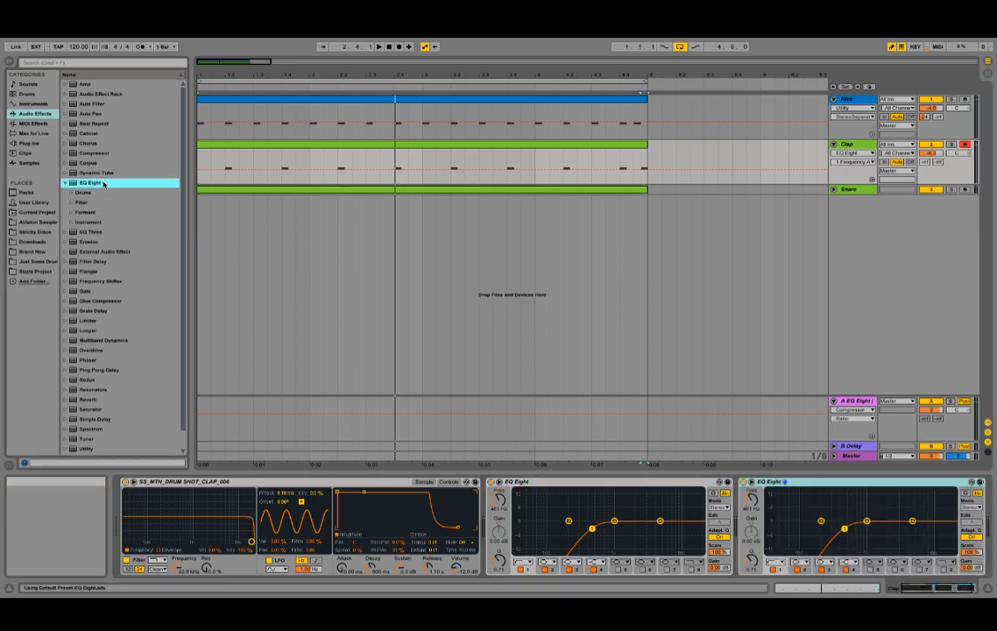
{"action": "key", "text": "Delete"}
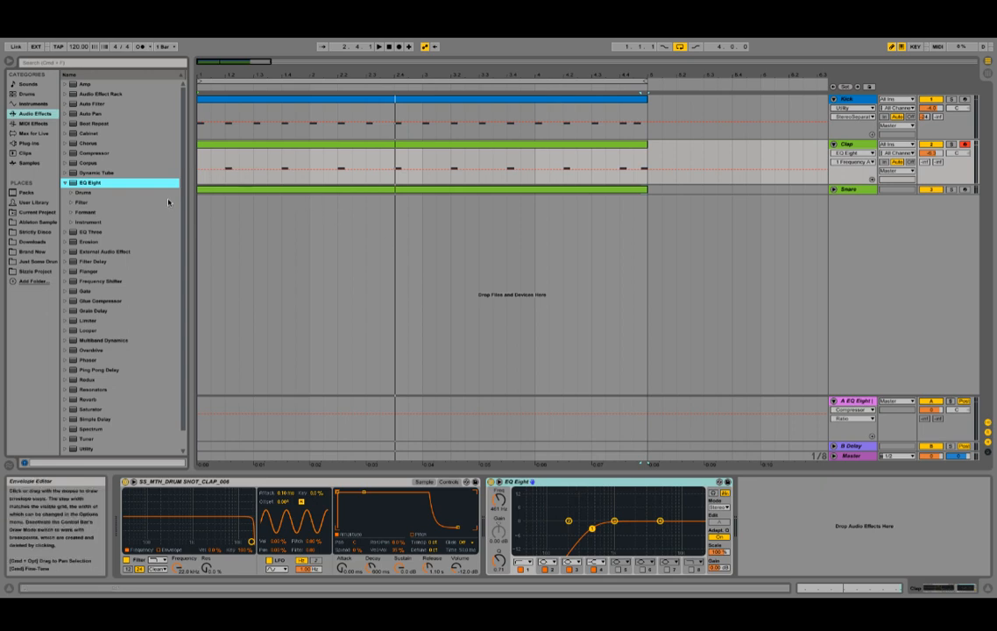
{"action": "left_click", "coordinate": [72, 194]}
{"action": "left_click", "coordinate": [72, 193]}
{"action": "left_click", "coordinate": [78, 184]}
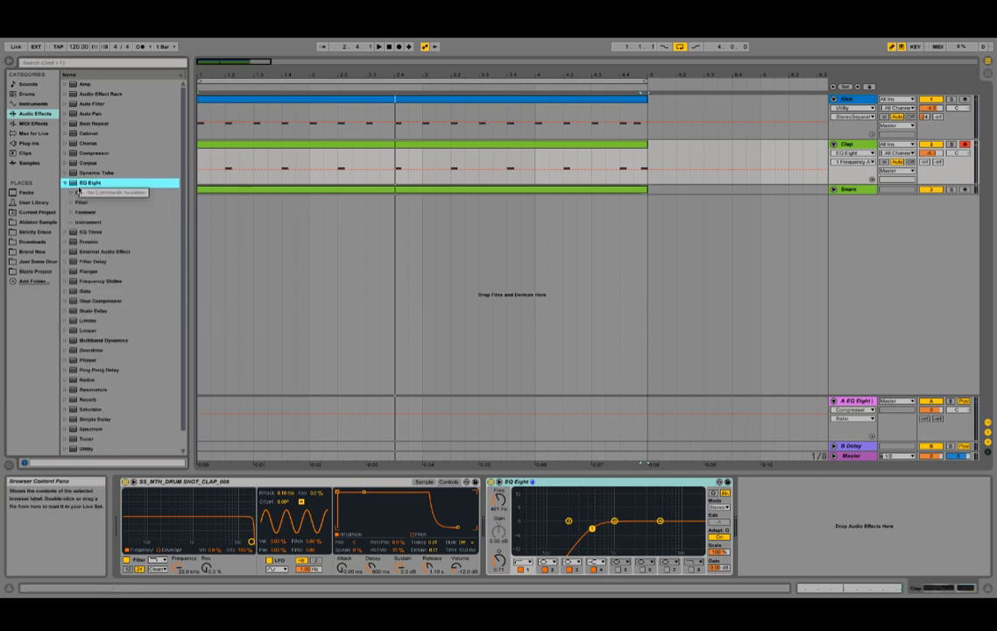
{"action": "right_click", "coordinate": [621, 484]}
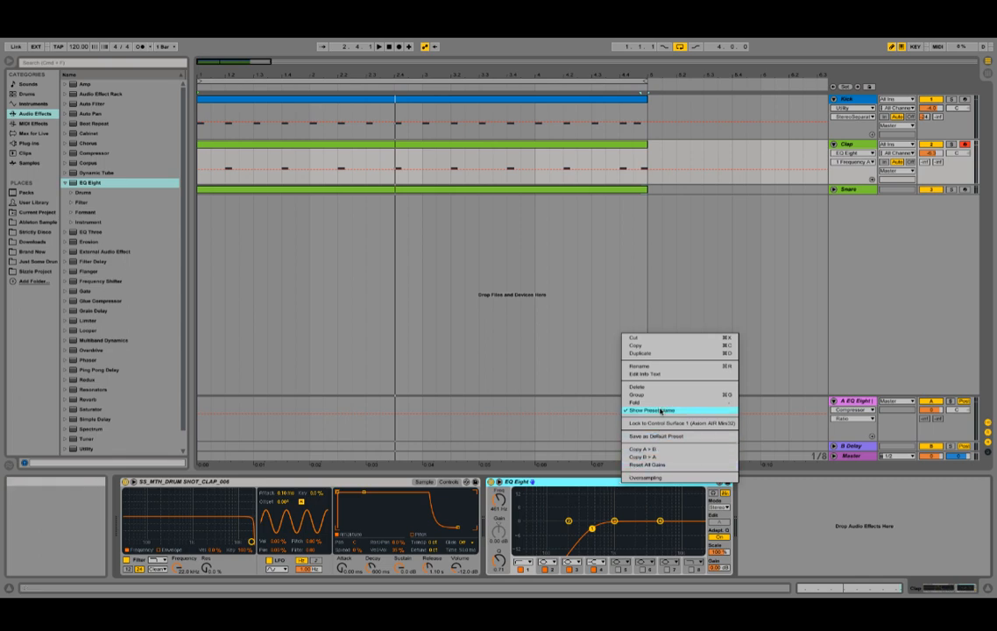
{"action": "left_click", "coordinate": [777, 525]}
{"action": "key", "text": "super+z"}
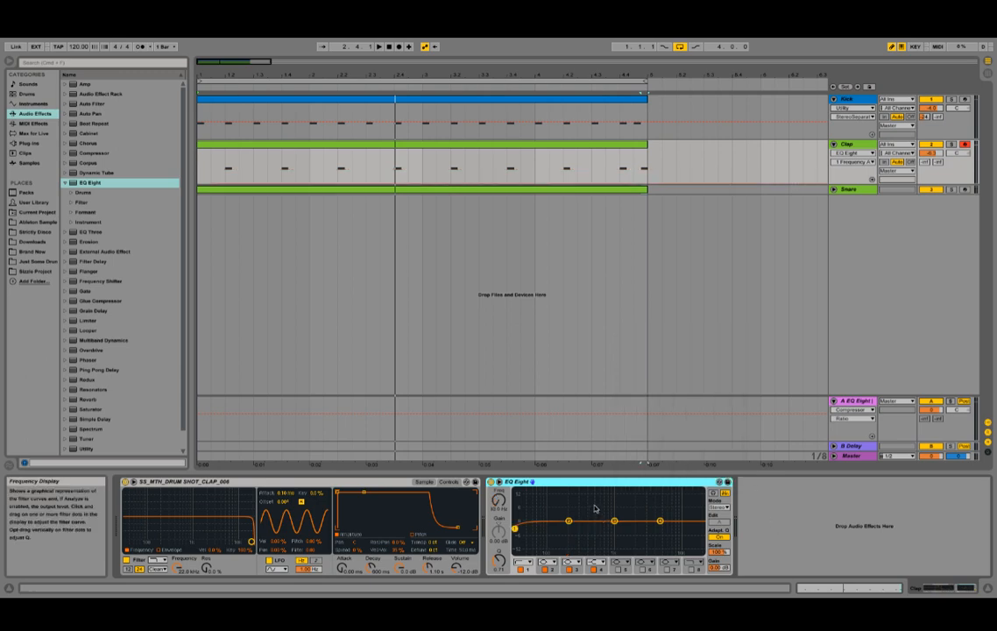
- Start playback and add an EQ Eight with the saved default low cut to the snare track
{"action": "key", "text": "space"}
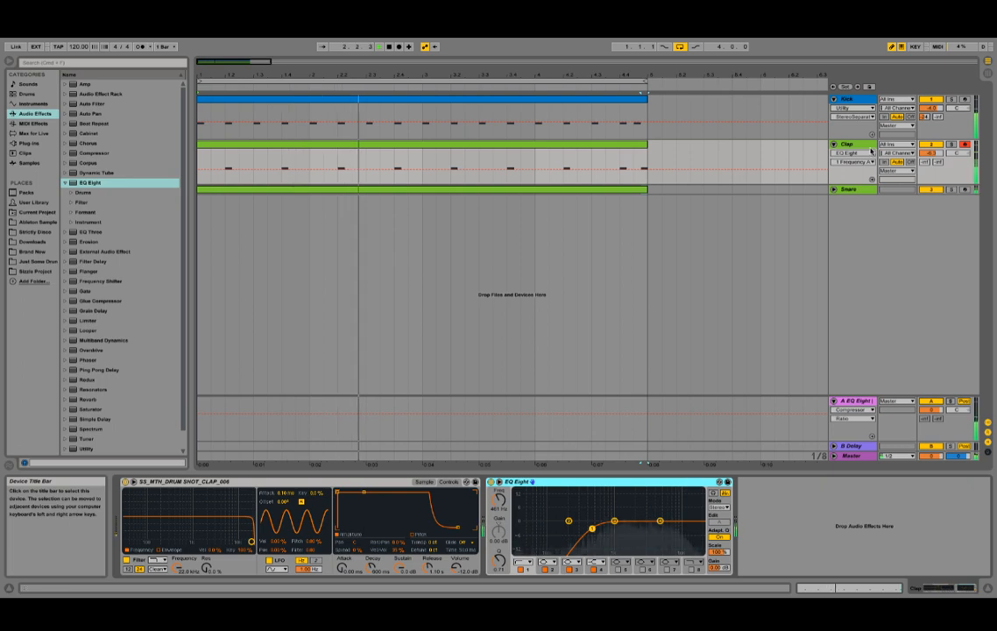
{"action": "left_click", "coordinate": [858, 191]}
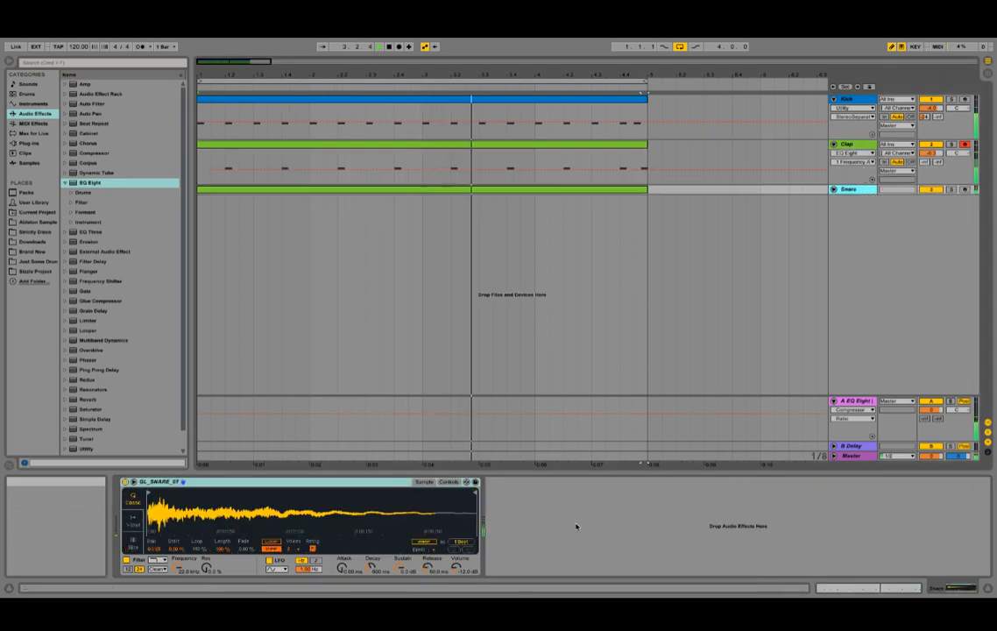
{"action": "key", "text": "Return"}
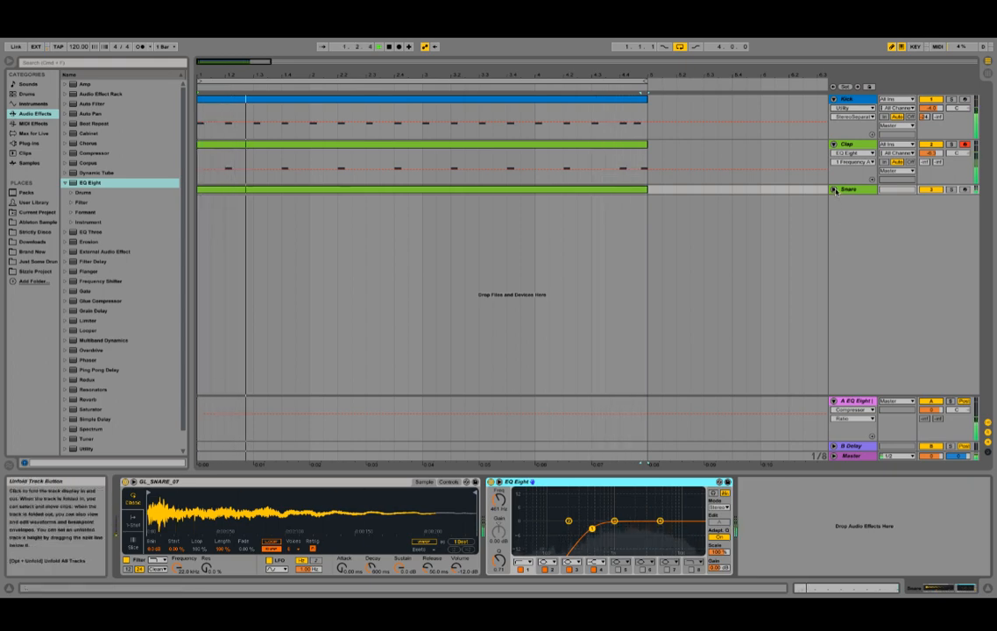
- Unfold the snare track briefly, and fold both the clap and snare tracks
{"action": "left_click", "coordinate": [834, 189]}
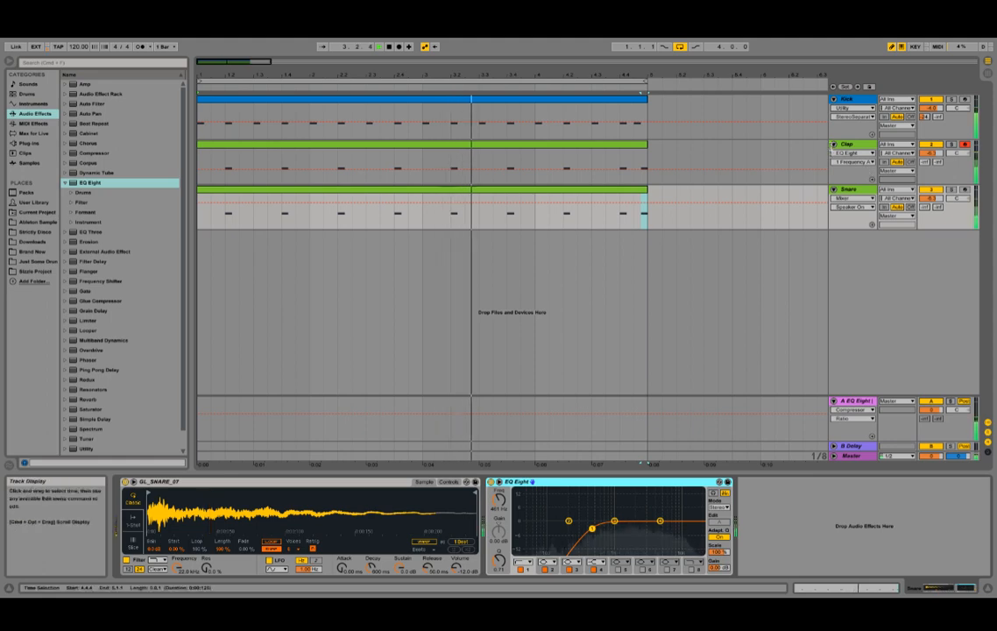
{"action": "left_click", "coordinate": [834, 144]}
{"action": "left_click", "coordinate": [834, 154]}
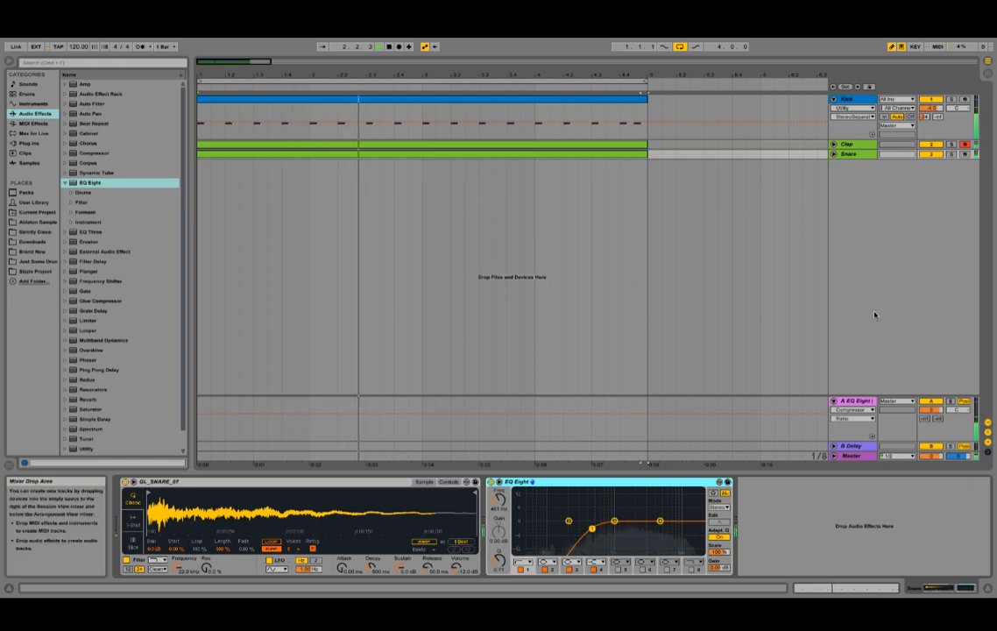
- Try a 300 Hz low-cut frequency on the snare's EQ Eight and undo the change
{"action": "left_click_drag", "start_coordinate": [499, 498], "coordinate": [498, 511]}
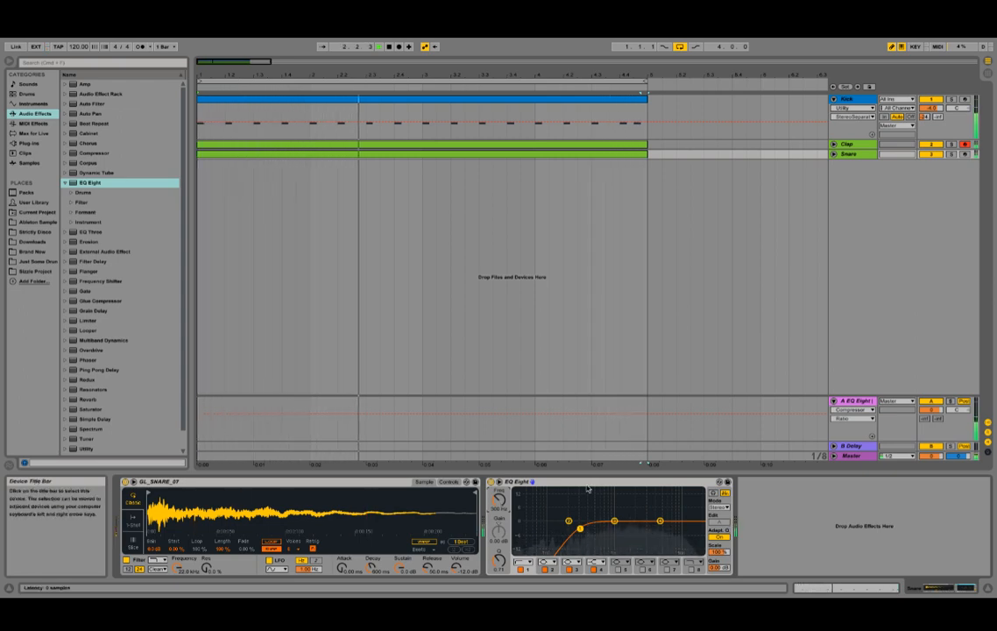
{"action": "key", "text": "super+z"}
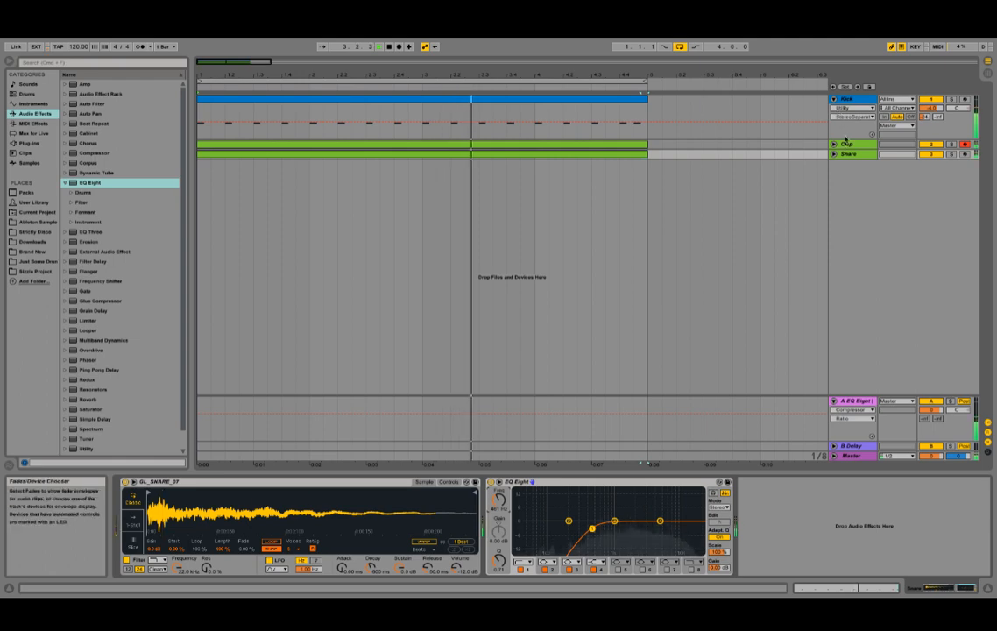
- Fold the kick track, set the tempo to 124 BPM and stop playback
{"action": "left_click", "coordinate": [833, 99]}
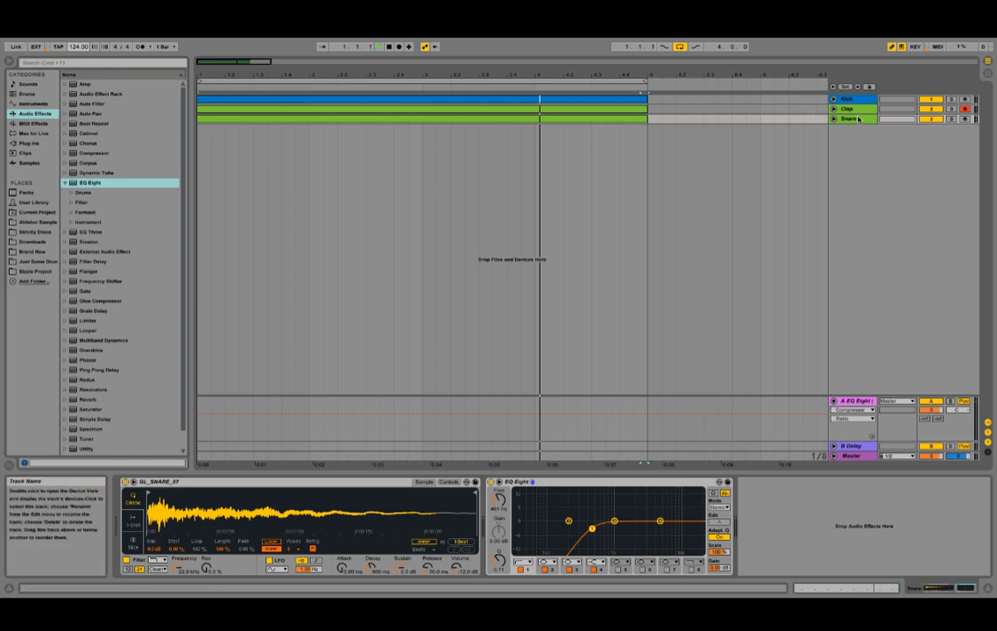
{"action": "key", "text": "space"}
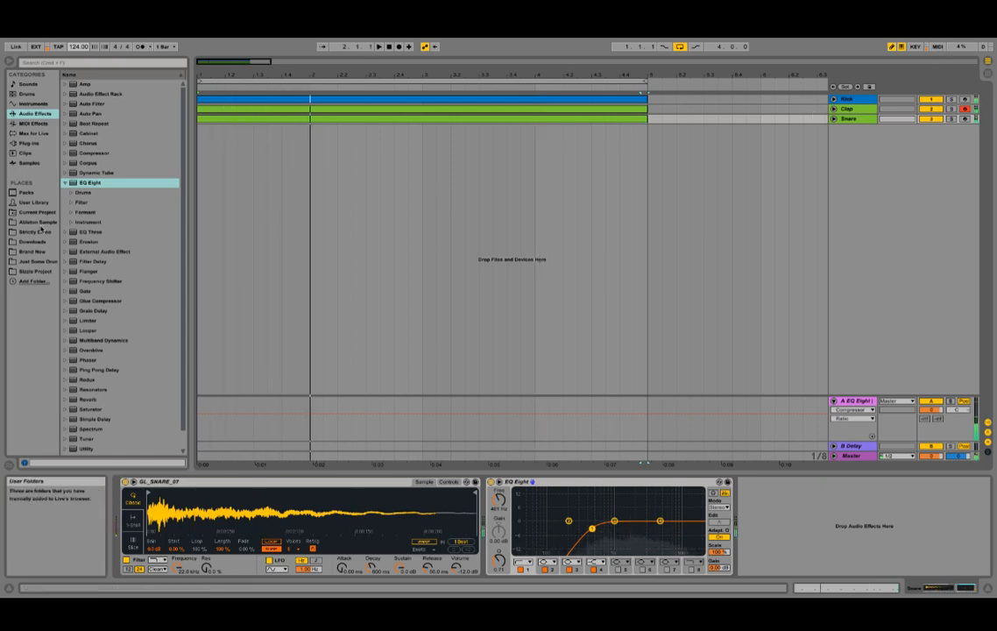
- Browse the Ableton Sample folder to Samples > Loops > Shaker Loops and preview DM_THT_Shaker_125_01.wav
{"action": "left_click", "coordinate": [40, 224]}
{"action": "left_click", "coordinate": [71, 153]}
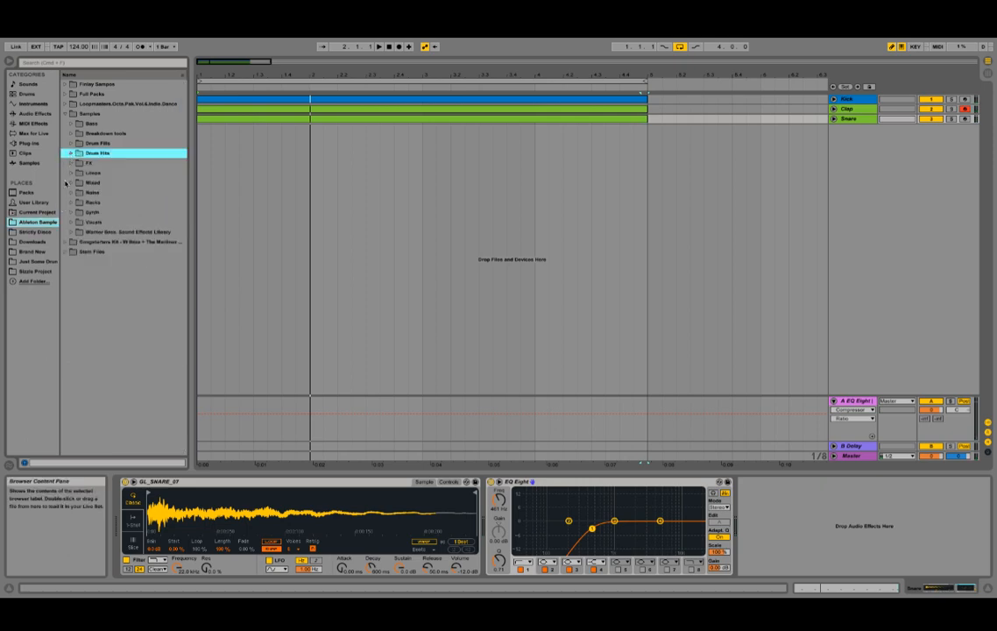
{"action": "left_click", "coordinate": [71, 173]}
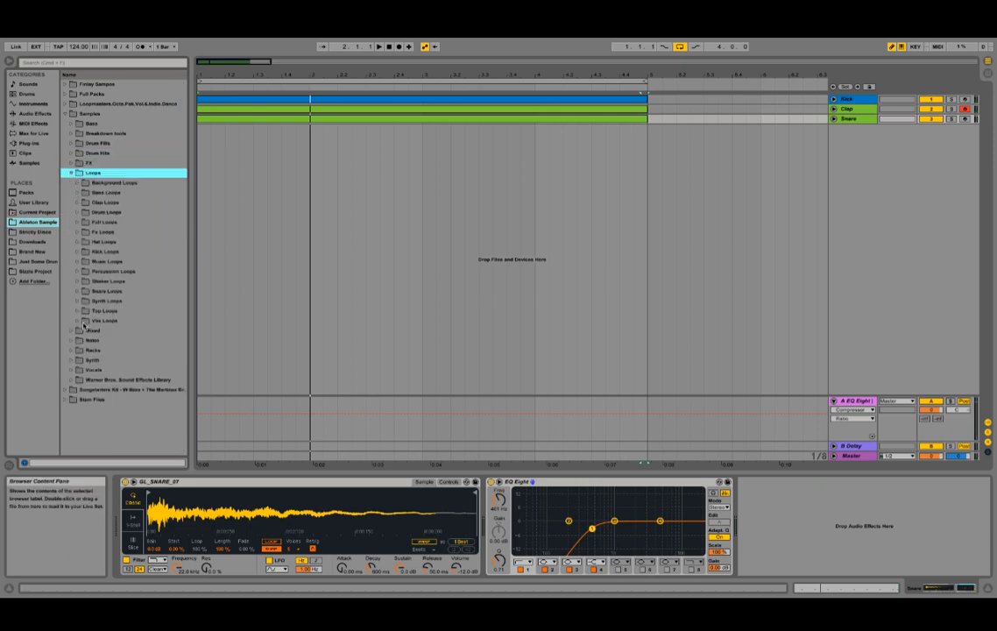
{"action": "left_click", "coordinate": [77, 283]}
{"action": "left_click", "coordinate": [84, 302]}
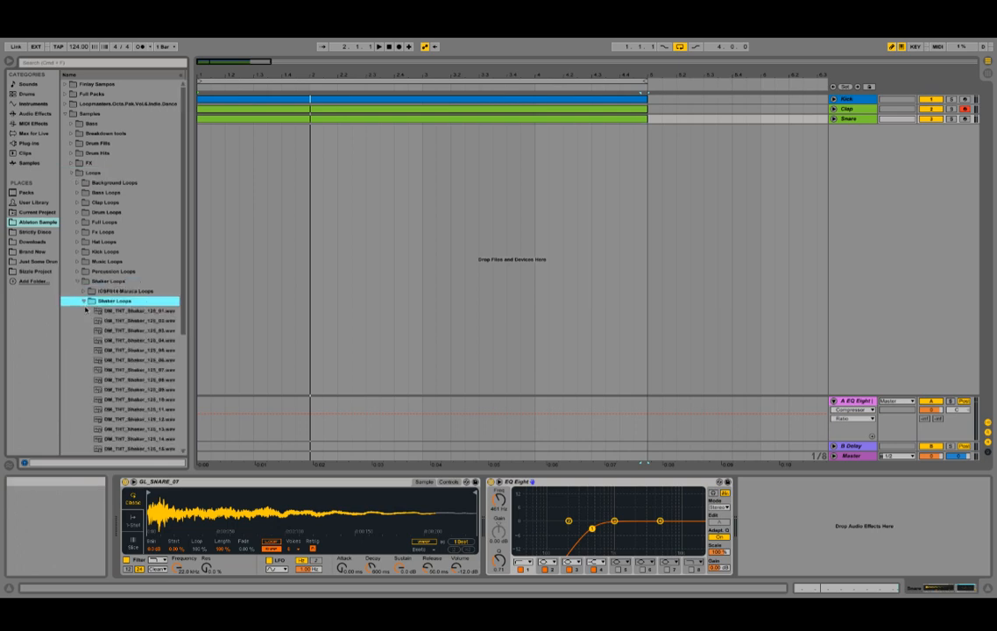
{"action": "left_click", "coordinate": [99, 312]}
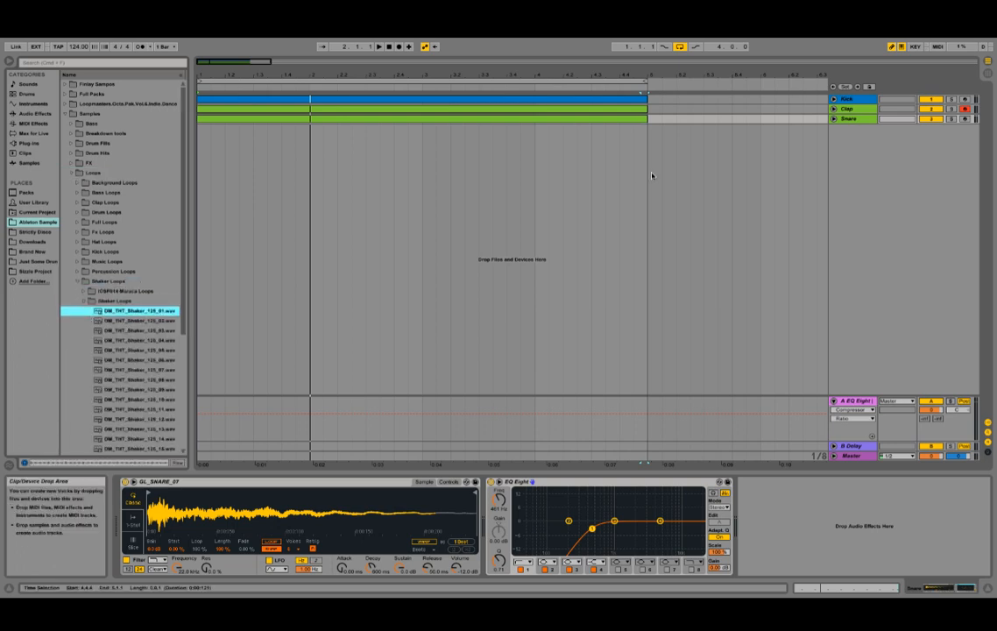
- Insert a MIDI track below the snare track and load DM_THT_Shaker_125_01.wav into it
{"action": "left_click", "coordinate": [847, 119]}
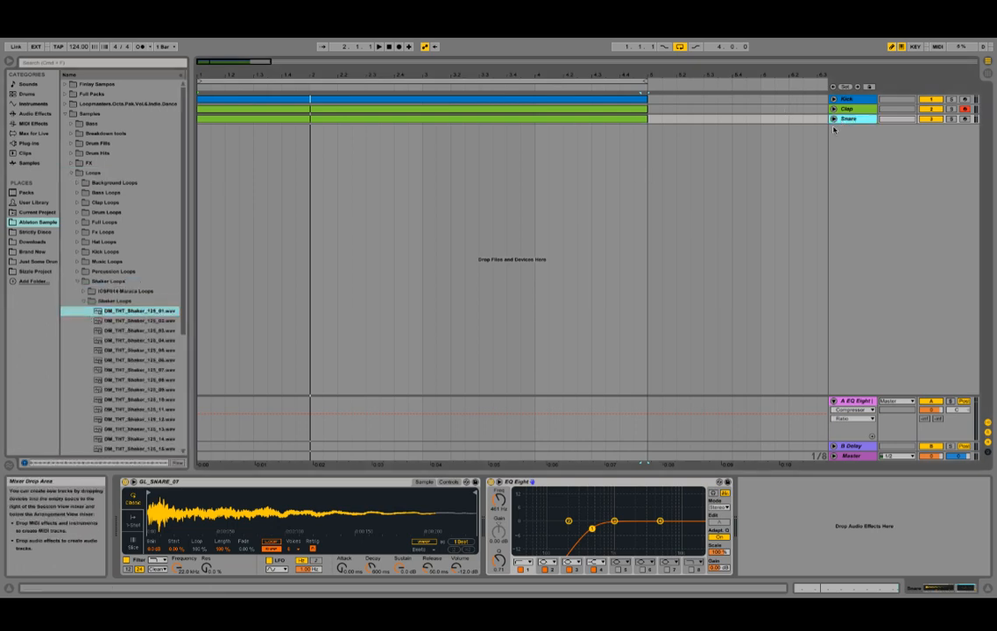
{"action": "key", "text": "ctrl+shift+t"}
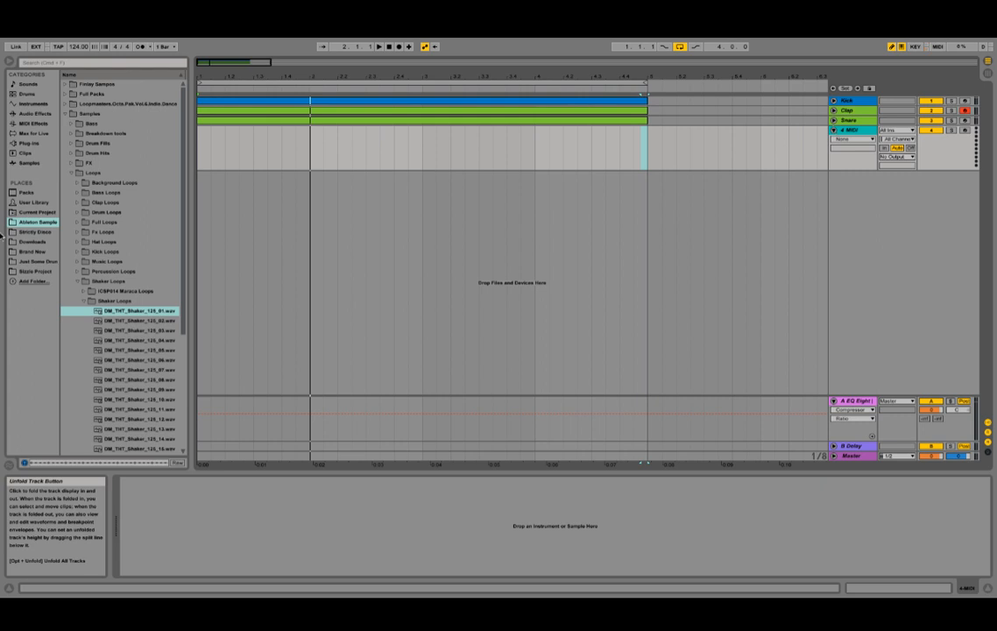
{"action": "double_click", "coordinate": [131, 313]}
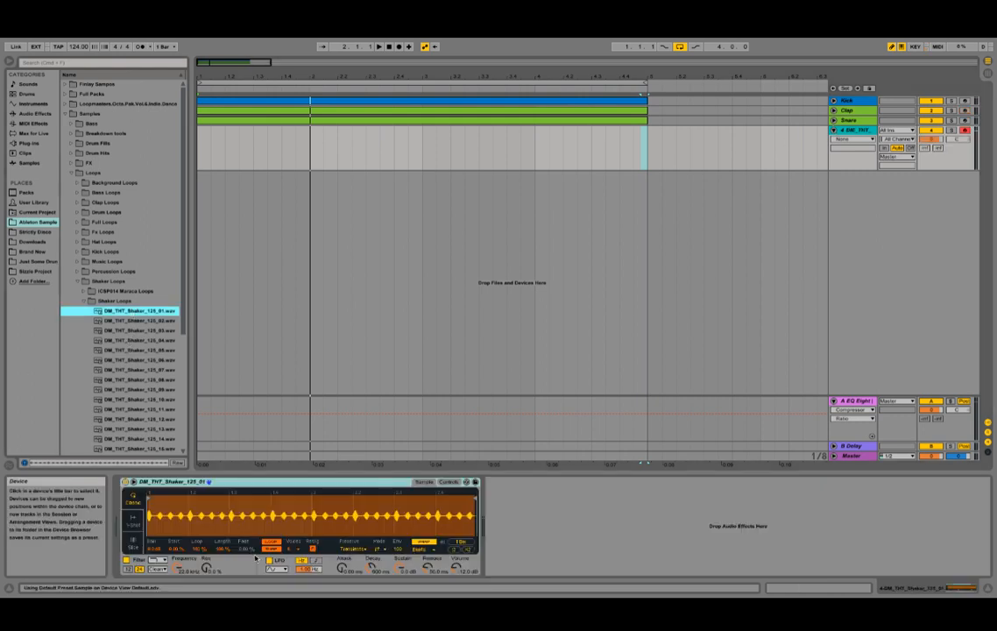
- Create a two-beat MIDI clip at the start of the shaker track and fill it with 1/16 notes on C3
{"action": "left_click_drag", "start_coordinate": [209, 160], "coordinate": [189, 133]}
{"action": "left_click", "coordinate": [212, 162]}
{"action": "key", "text": "super+shift+m"}
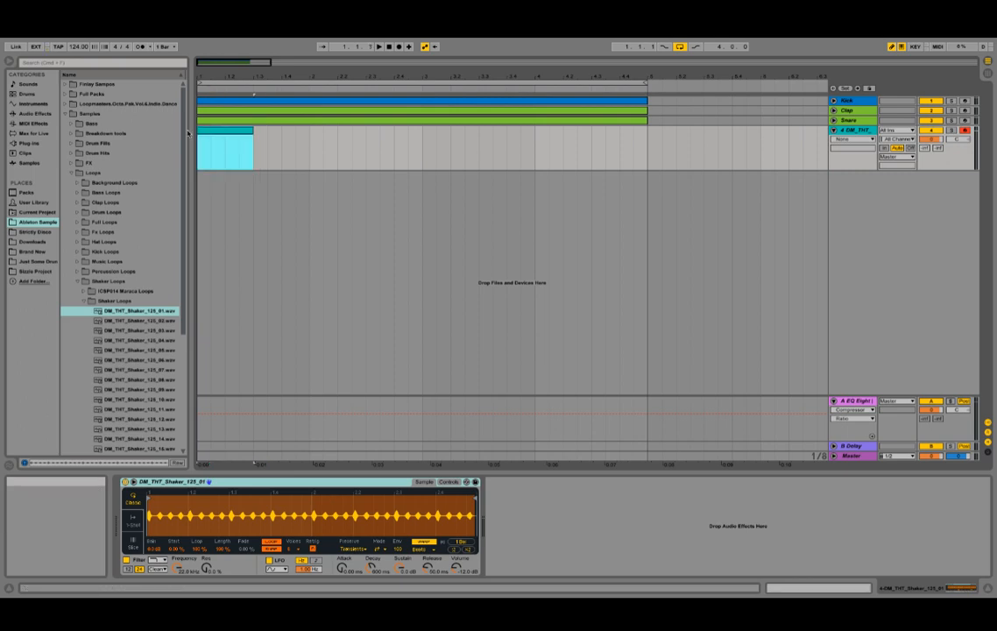
{"action": "double_click", "coordinate": [223, 149]}
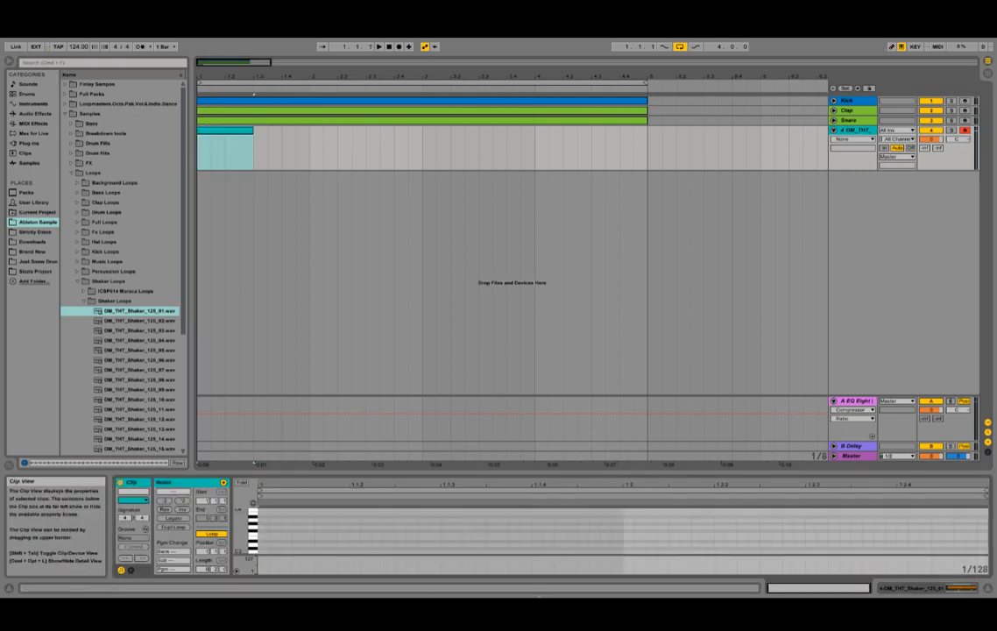
{"action": "right_click", "coordinate": [445, 526]}
{"action": "left_click", "coordinate": [530, 498]}
{"action": "left_click_drag", "start_coordinate": [262, 550], "coordinate": [803, 550]}
{"action": "left_click_drag", "start_coordinate": [876, 210], "coordinate": [939, 220]}
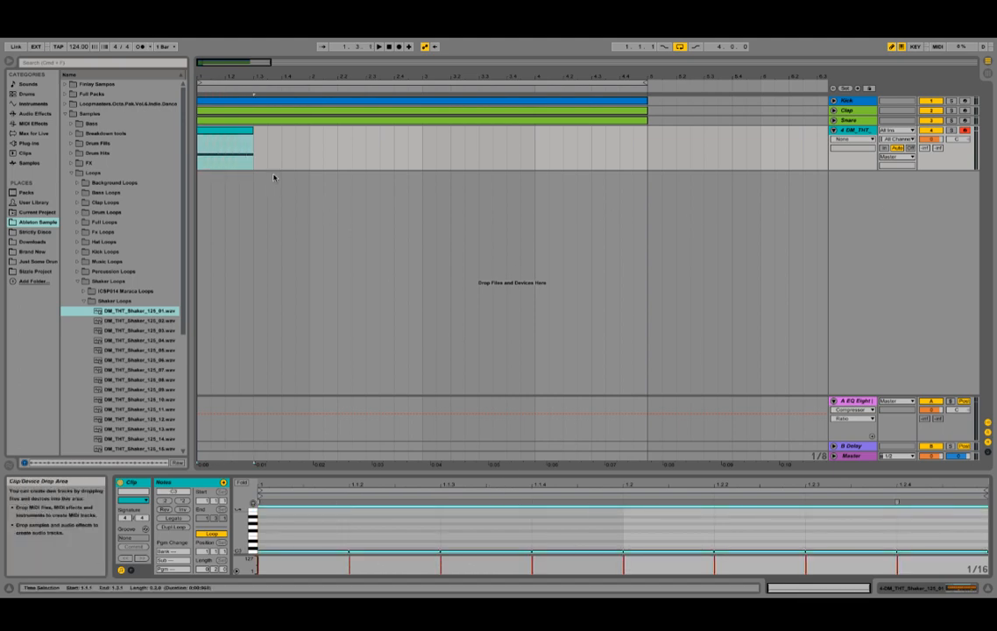
- Extend the shaker clip so that it repeats up to bar 5, matching the other drum tracks
{"action": "left_click", "coordinate": [250, 144]}
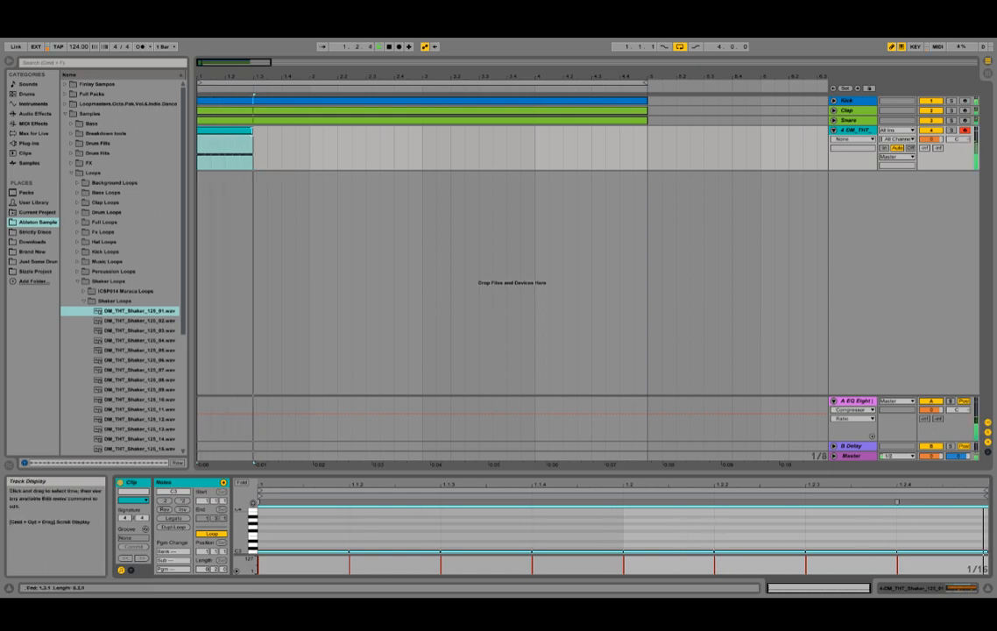
{"action": "left_click_drag", "start_coordinate": [253, 144], "coordinate": [647, 145]}
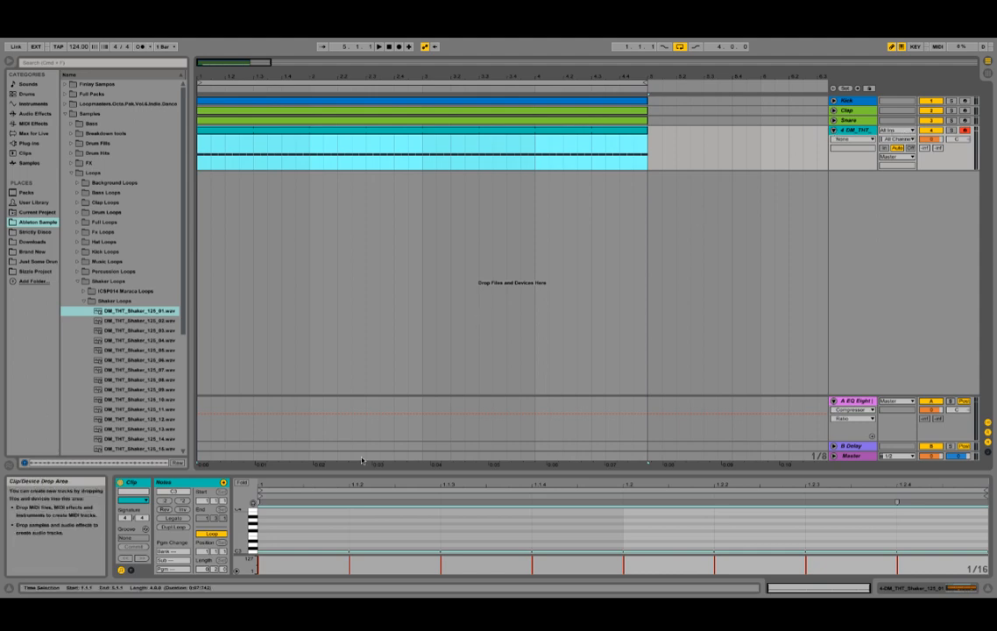
- Lower the velocities of the first, second and fourth shaker notes and start playback
{"action": "right_click", "coordinate": [335, 532]}
{"action": "left_click", "coordinate": [507, 525]}
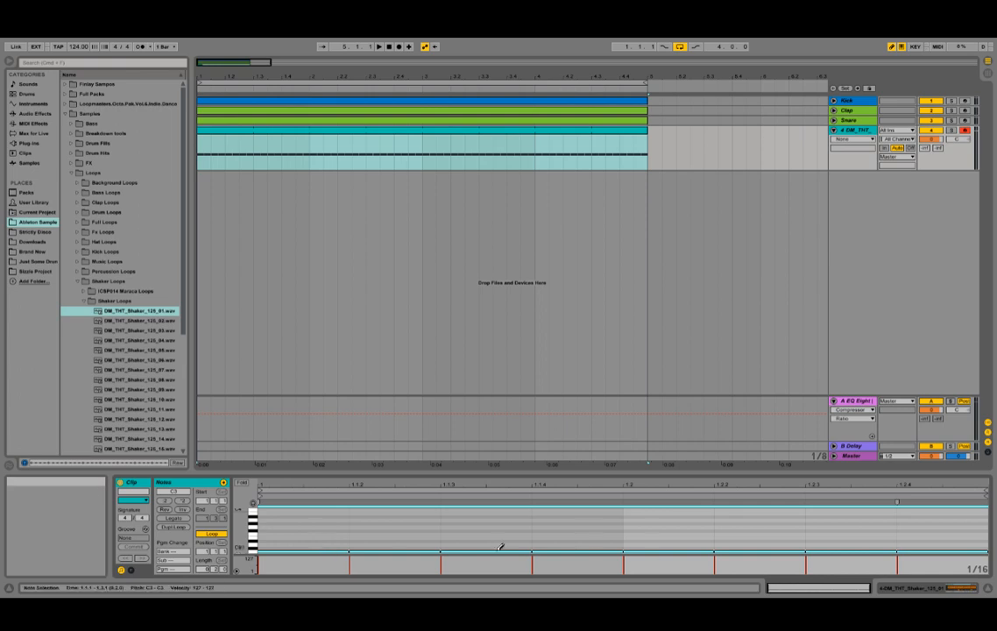
{"action": "left_click", "coordinate": [319, 551]}
{"action": "left_click", "coordinate": [318, 551]}
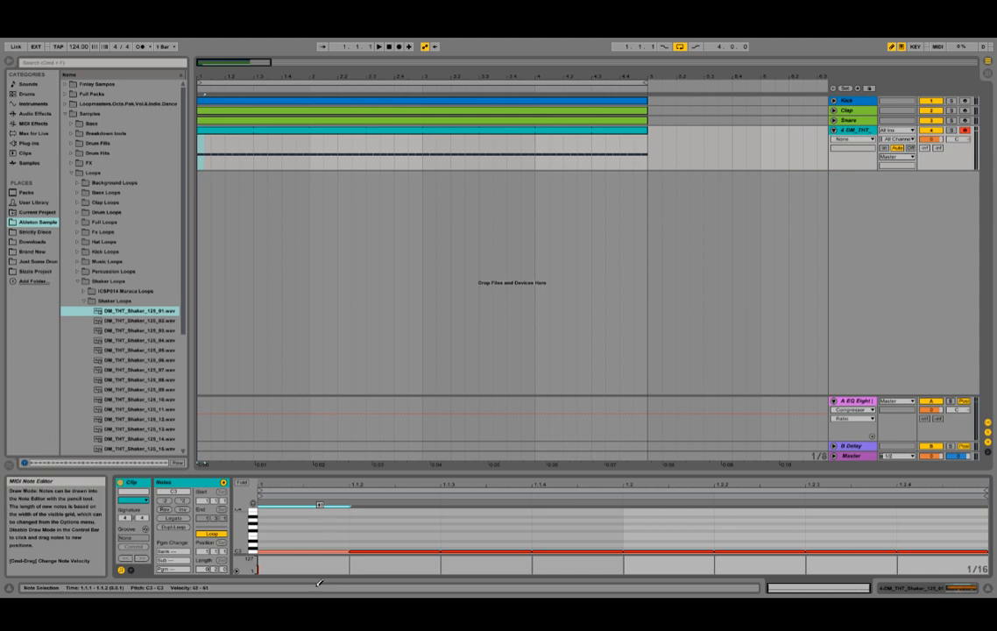
{"action": "left_click_drag", "start_coordinate": [314, 597], "coordinate": [314, 599]}
{"action": "left_click", "coordinate": [379, 550]}
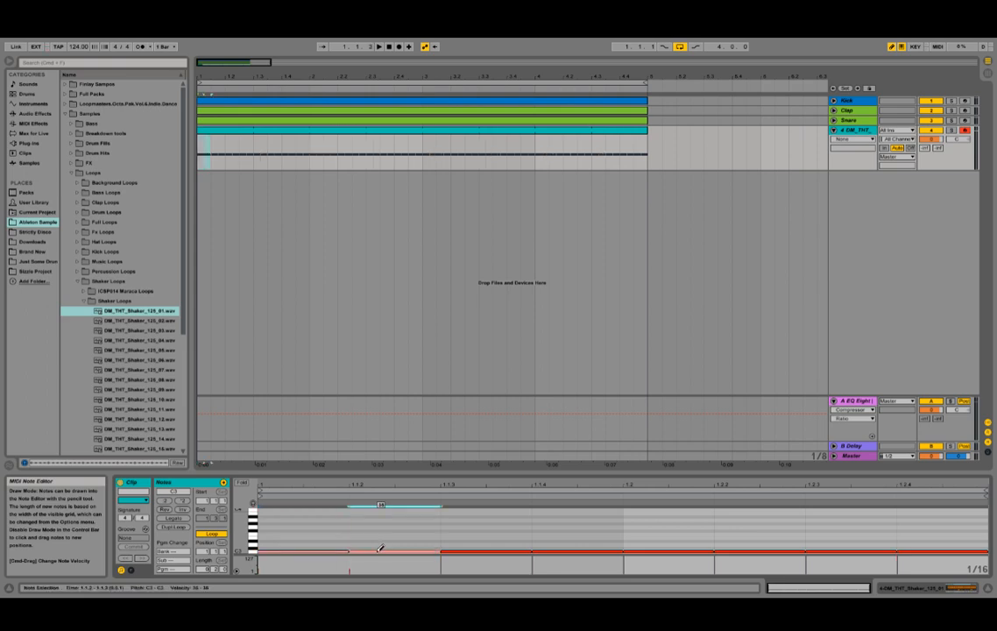
{"action": "left_click", "coordinate": [567, 550]}
{"action": "key", "text": "space"}
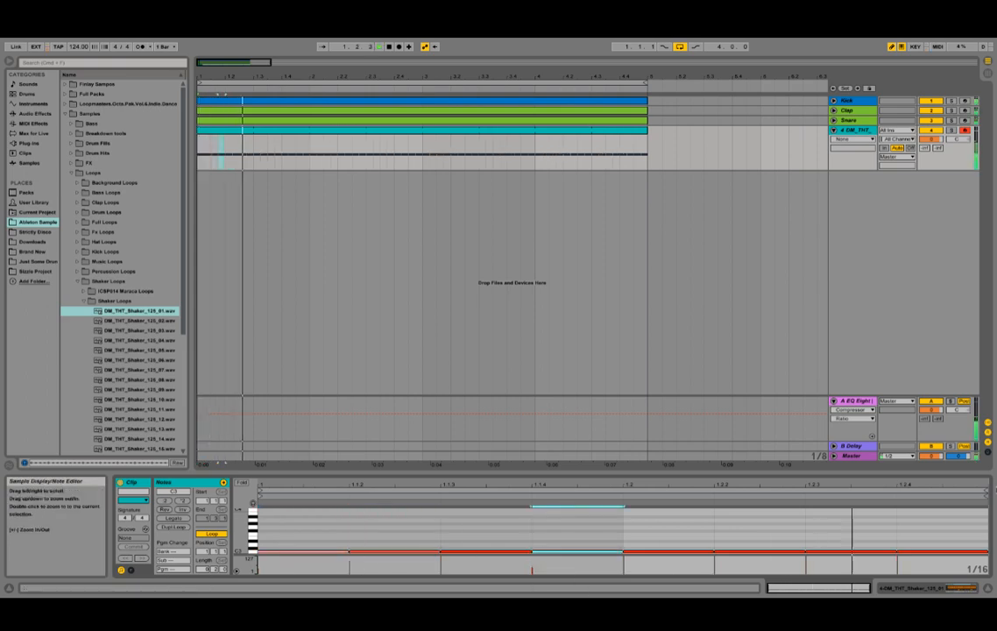
- Try shortening the shaker clip's loop to one beat and undo the change
{"action": "left_click", "coordinate": [979, 493]}
{"action": "left_click_drag", "start_coordinate": [979, 493], "coordinate": [623, 493]}
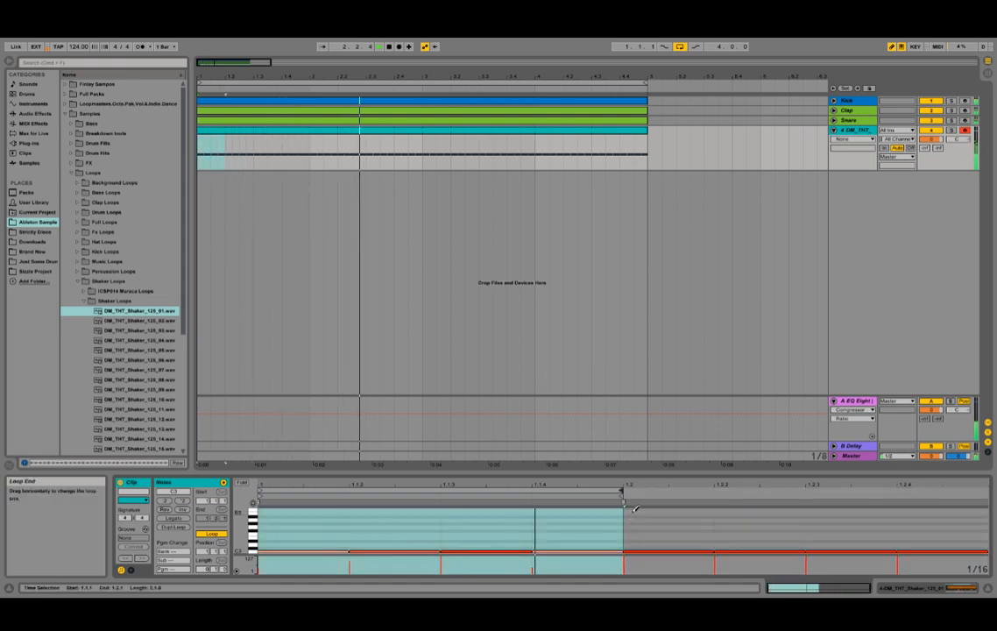
{"action": "key", "text": "super+z"}
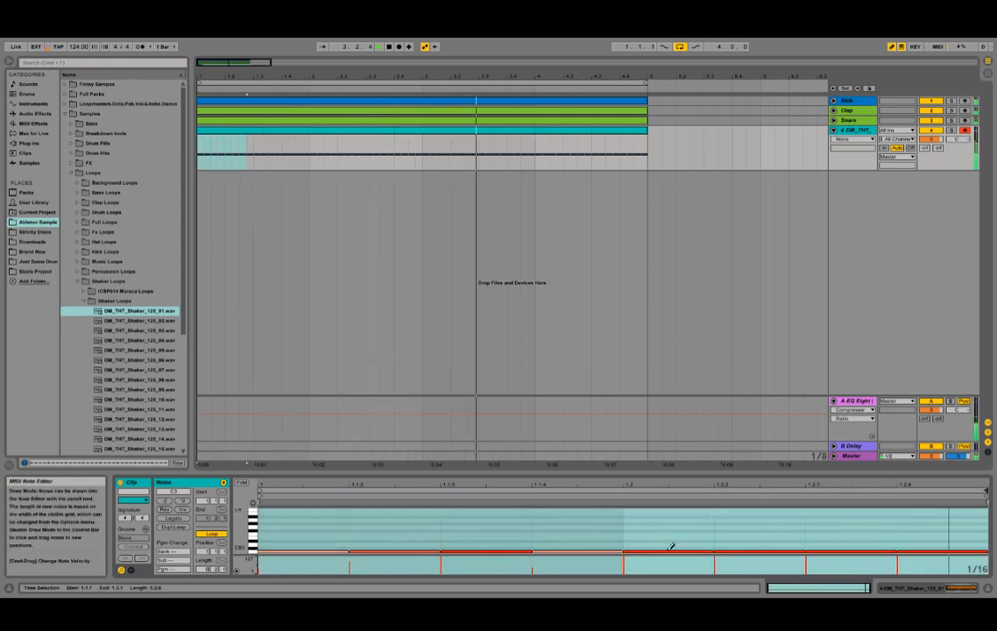
- Lower the velocity of the sixth shaker note to 22 and reduce the eighth note's velocity as well
{"action": "left_click", "coordinate": [787, 550]}
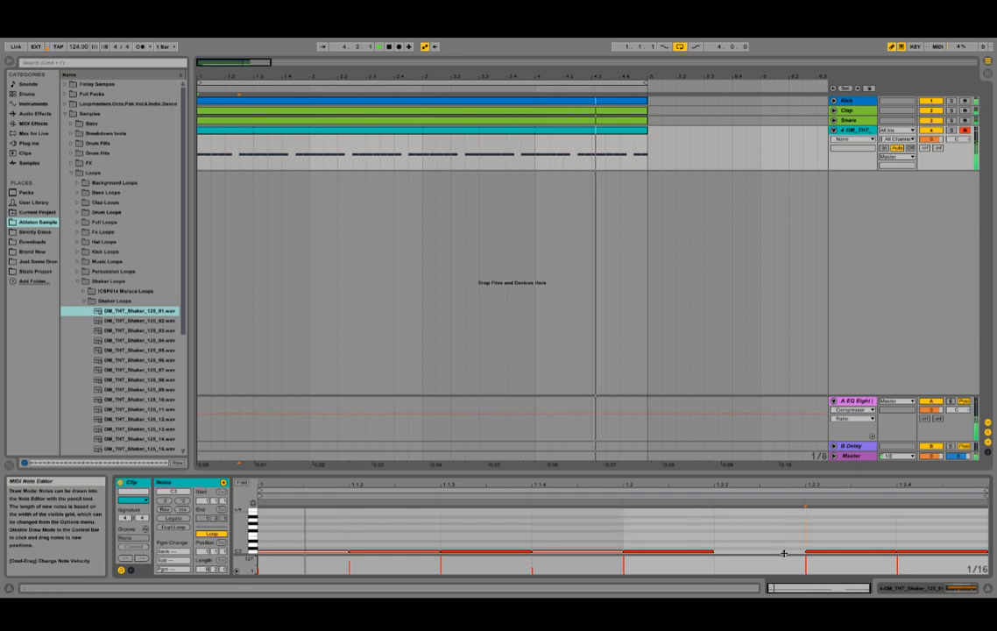
{"action": "mouse_move", "coordinate": [786, 550]}
{"action": "left_mouse_down"}
{"action": "mouse_move", "coordinate": [784, 591]}
{"action": "mouse_move", "coordinate": [785, 560]}
{"action": "left_mouse_up"}
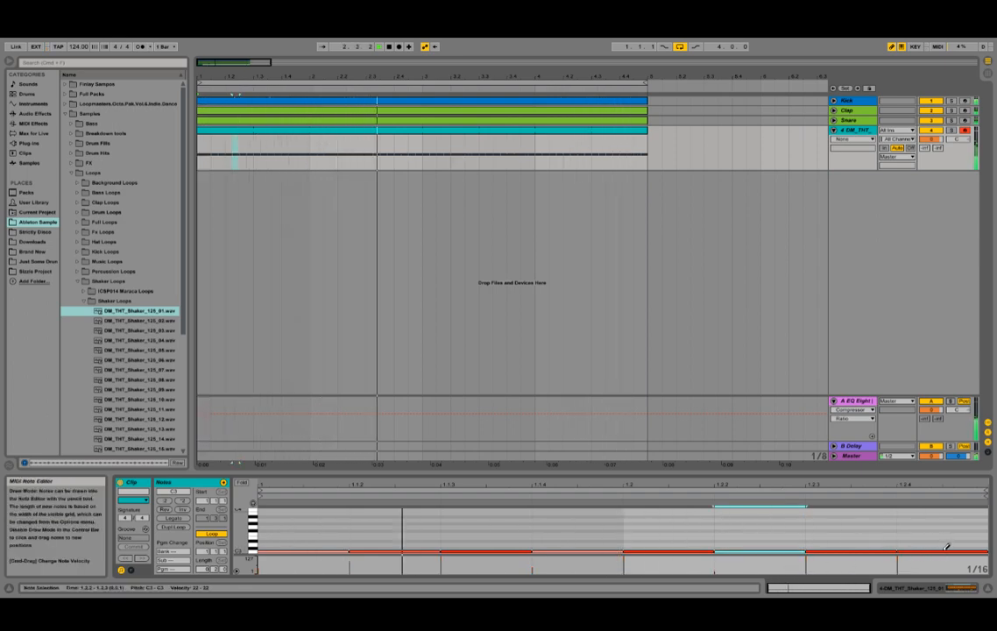
{"action": "left_click_drag", "start_coordinate": [948, 548], "coordinate": [947, 550]}
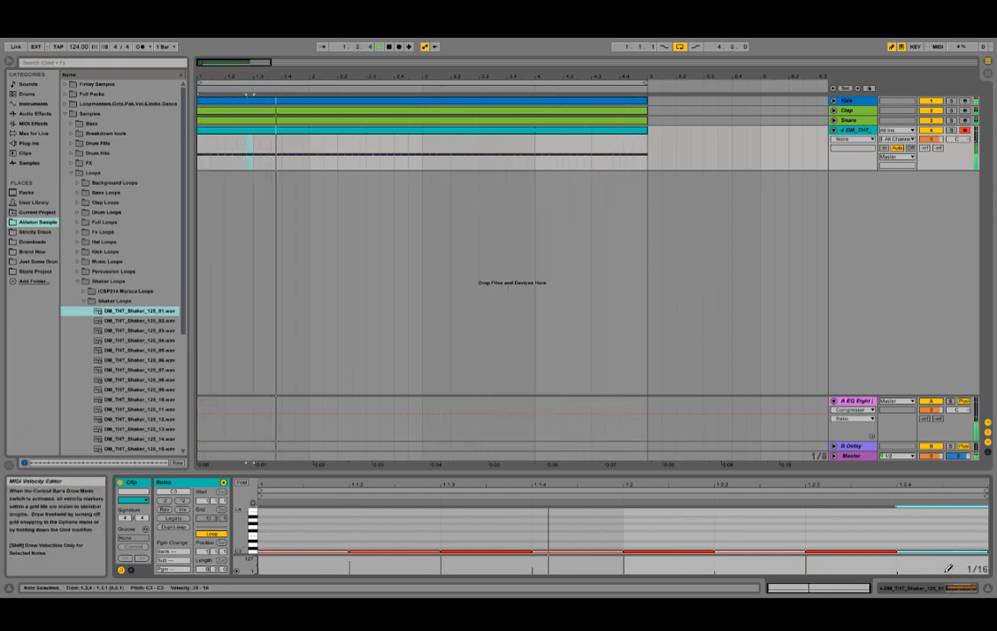
- Raise the velocity-to-volume amount in the shaker's Simpler controls, checking it against the clip's notes during playback
{"action": "left_click", "coordinate": [948, 588]}
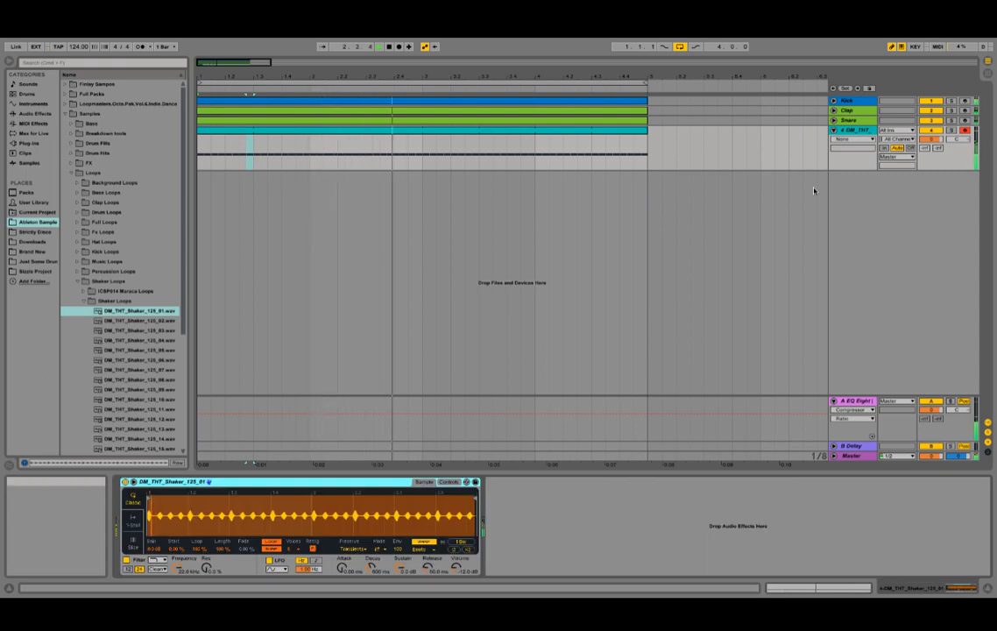
{"action": "left_click", "coordinate": [448, 482]}
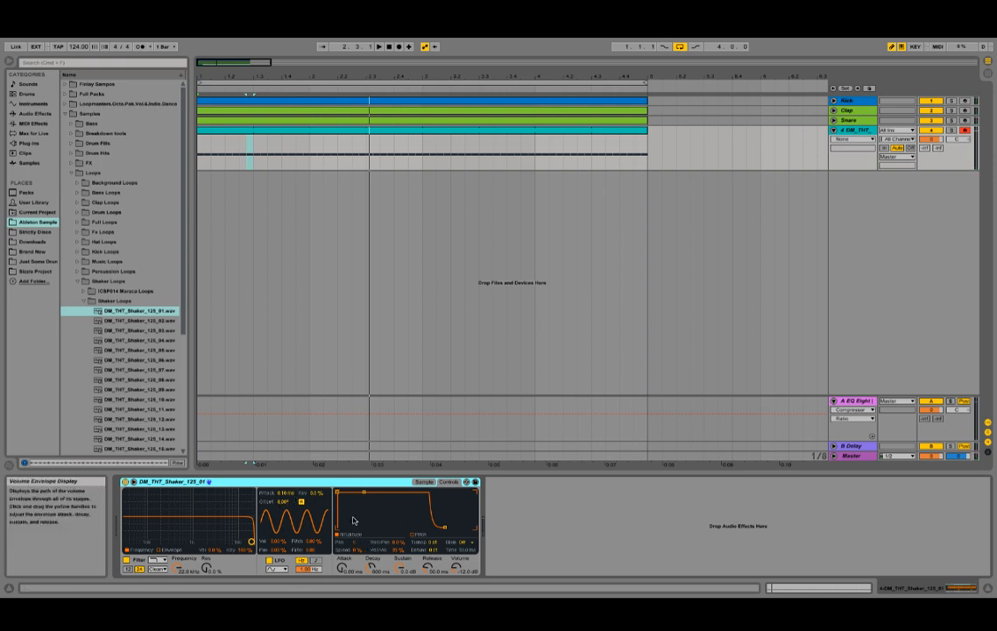
{"action": "left_click", "coordinate": [397, 550]}
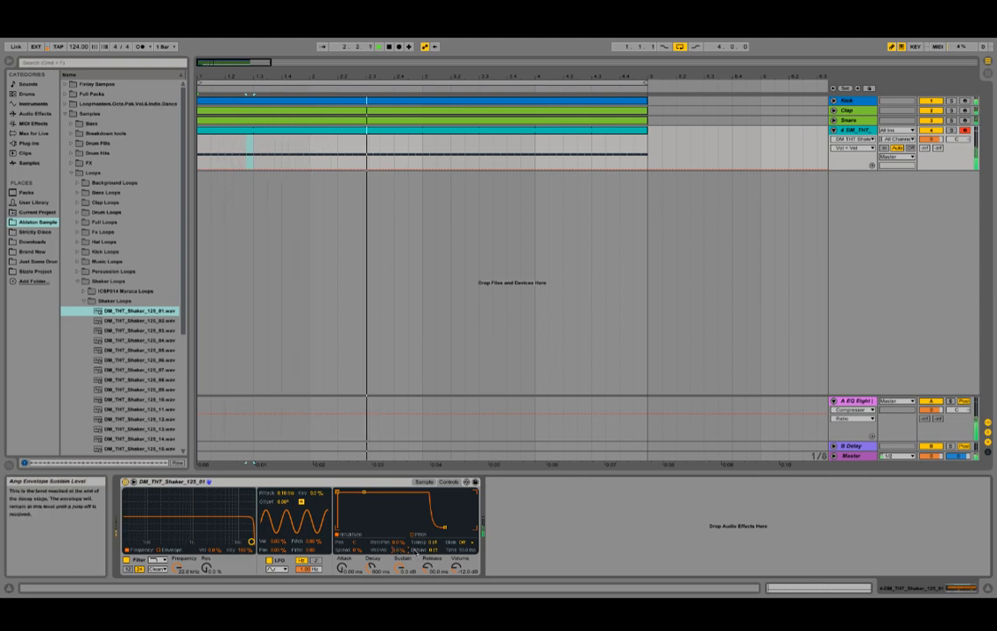
{"action": "left_click", "coordinate": [551, 130]}
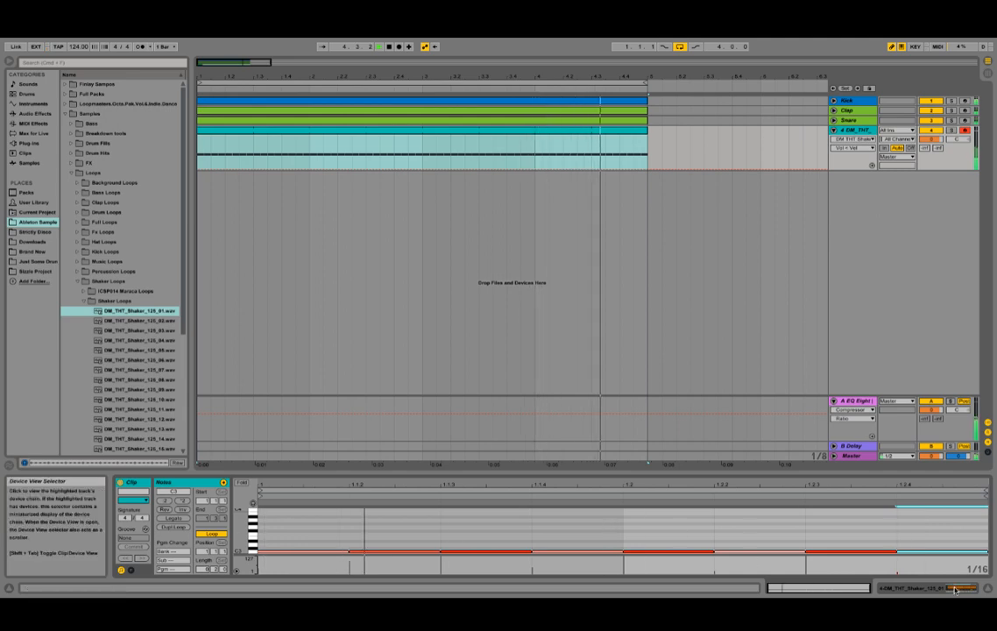
{"action": "key", "text": "shift+Tab"}
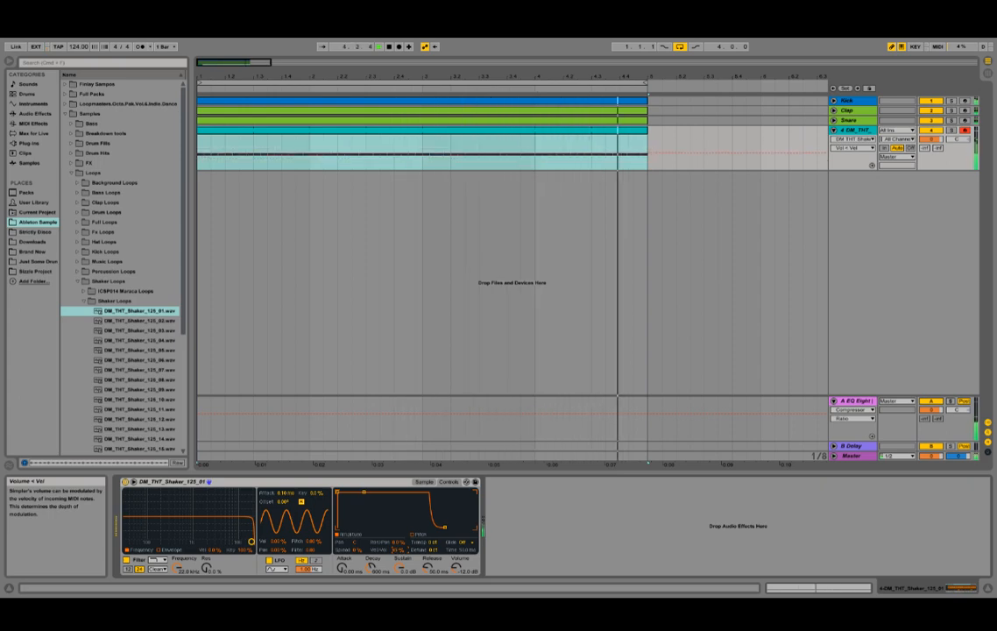
{"action": "key", "text": "space"}
{"action": "key", "text": "space"}
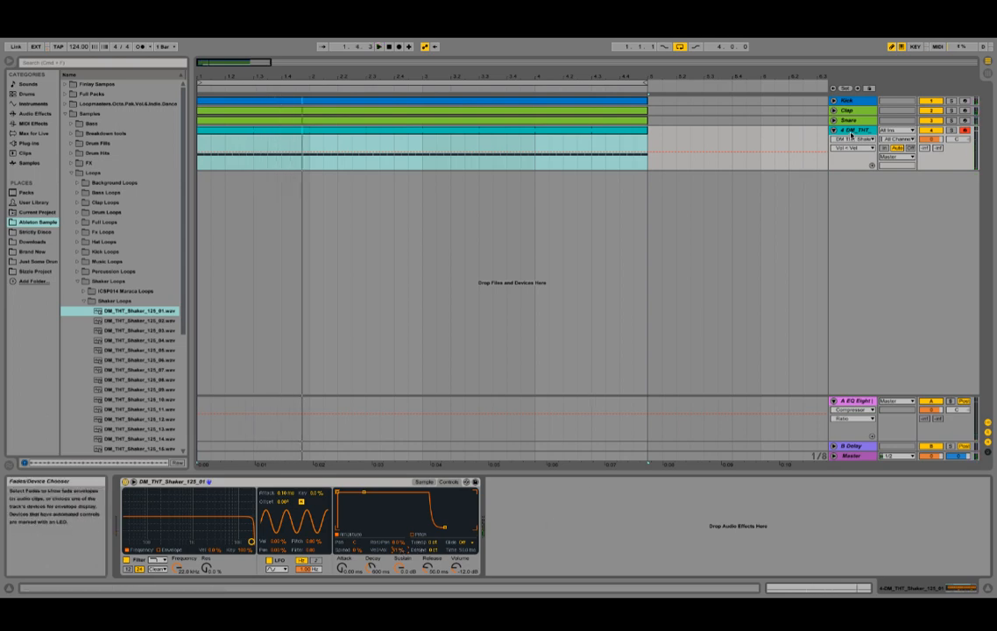
{"action": "key", "text": "space"}
- Lower the shaker track's volume to about -5 dB, show its devices and stop playback
{"action": "double_click", "coordinate": [521, 131]}
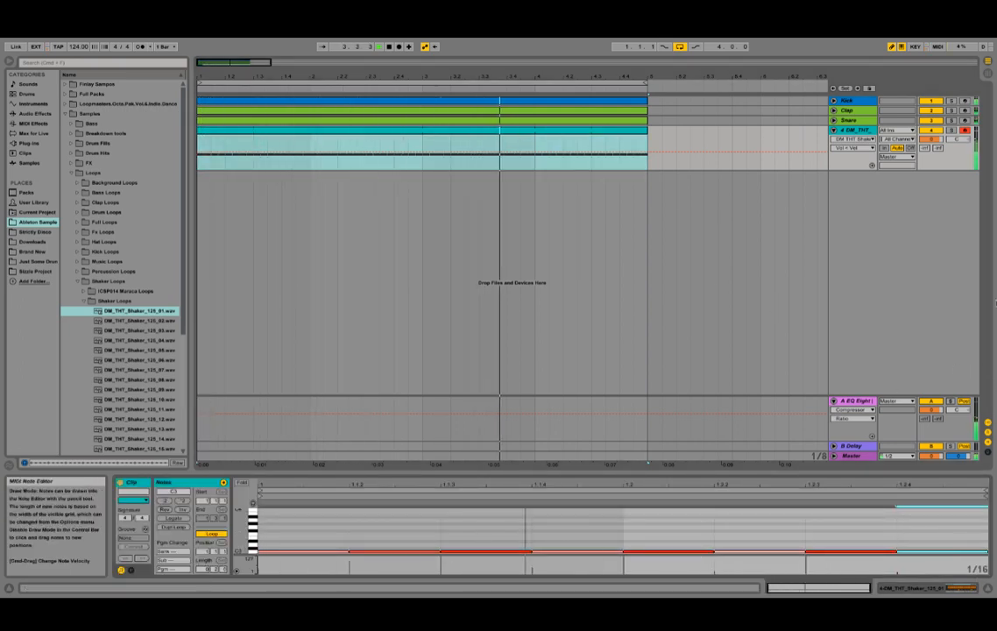
{"action": "left_click_drag", "start_coordinate": [931, 139], "coordinate": [930, 153]}
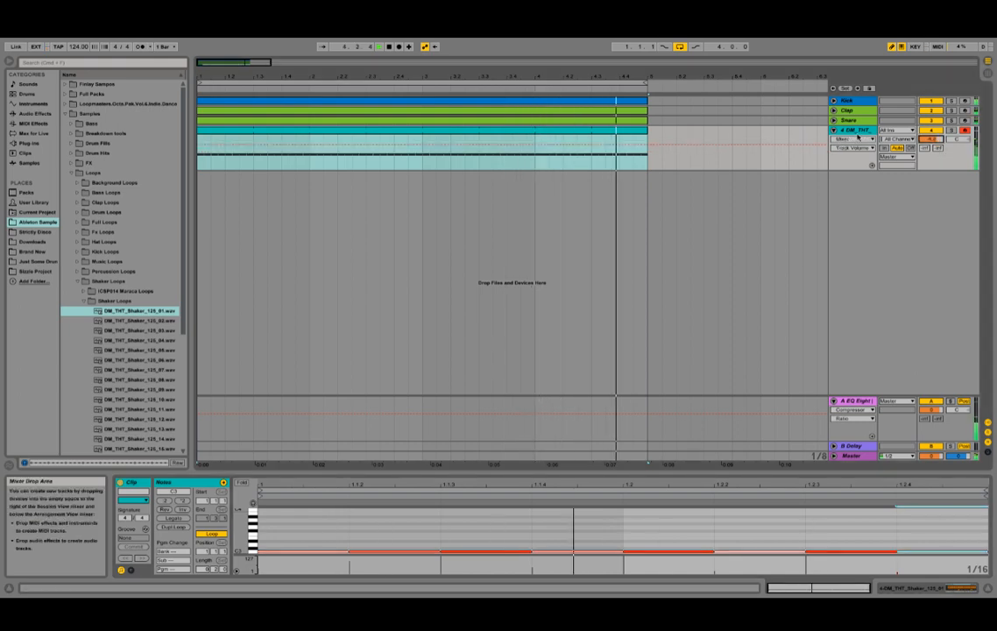
{"action": "double_click", "coordinate": [856, 131]}
{"action": "key", "text": "space"}
- Find EQ Eight among the audio effects and add it to the shaker track
{"action": "left_click", "coordinate": [33, 105]}
{"action": "left_click", "coordinate": [35, 124]}
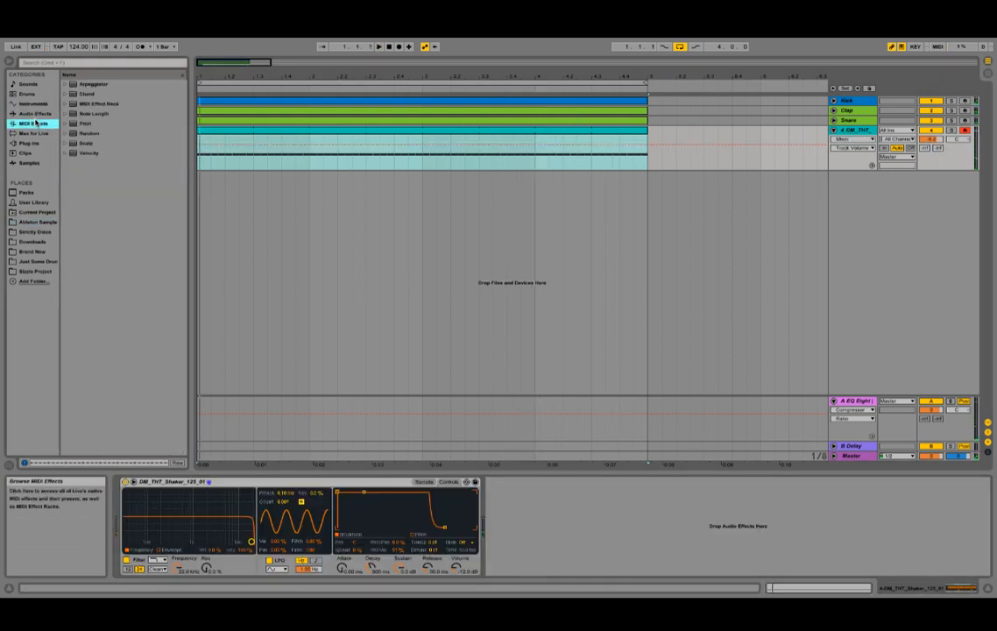
{"action": "left_click", "coordinate": [35, 96]}
{"action": "left_click", "coordinate": [38, 104]}
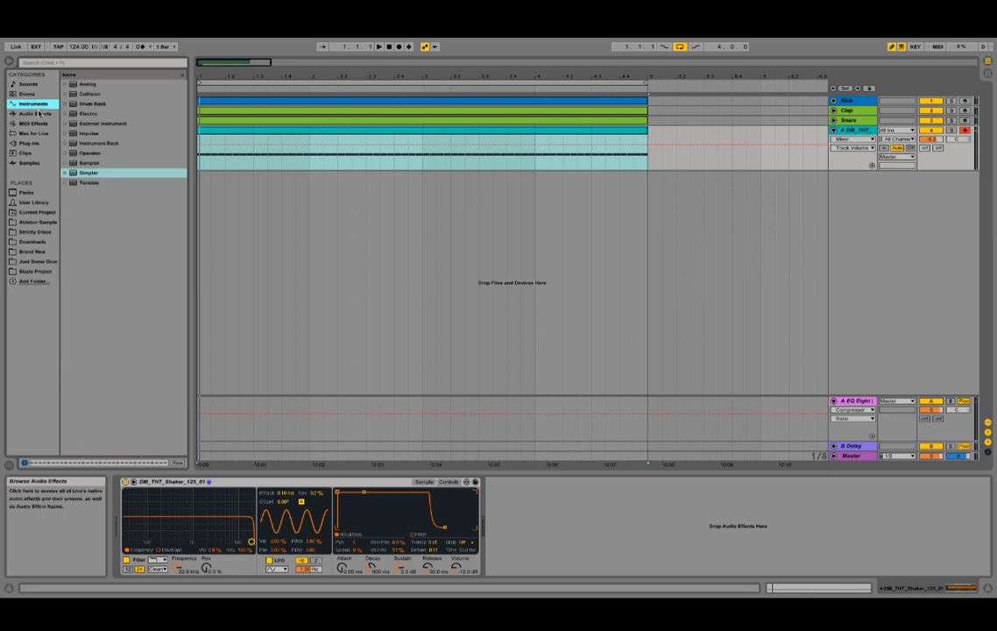
{"action": "left_click", "coordinate": [38, 114]}
{"action": "double_click", "coordinate": [131, 183]}
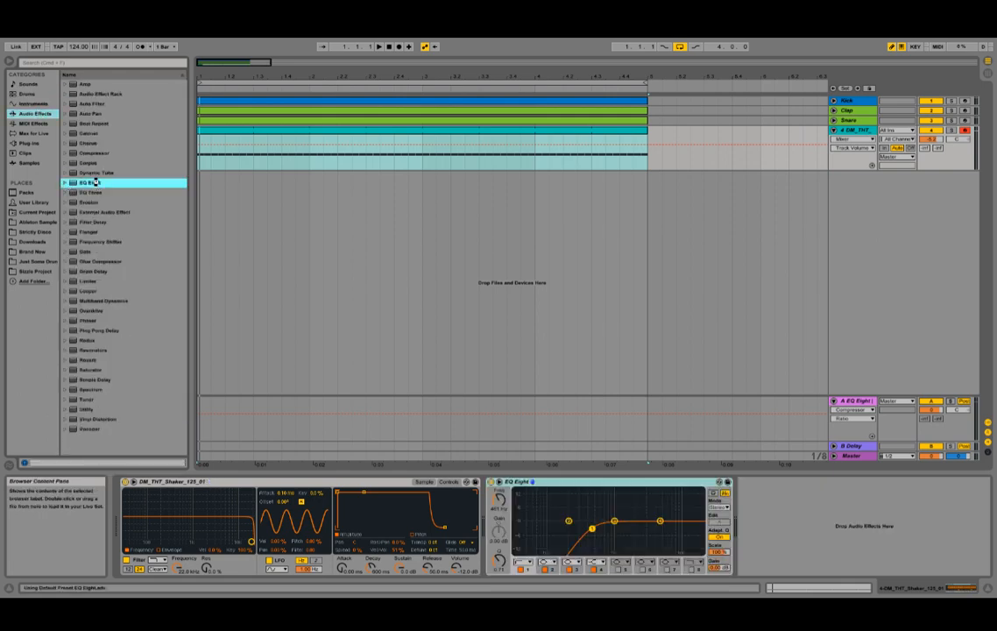
- Raise the low-cut frequency of the shaker's EQ Eight to 2.44 kHz while auditioning the loop
{"action": "left_click", "coordinate": [498, 497]}
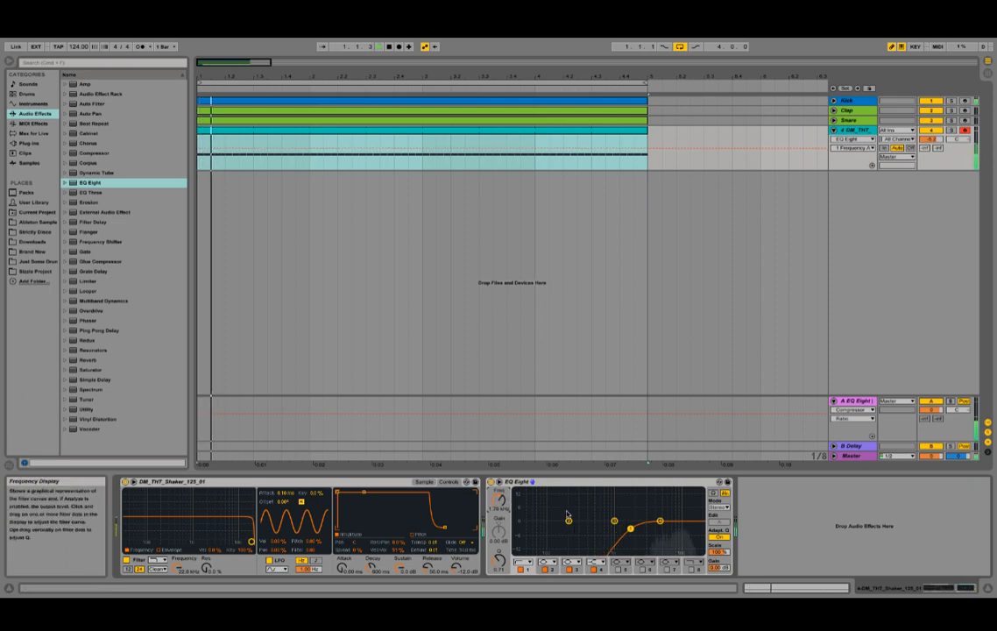
{"action": "key", "text": "space"}
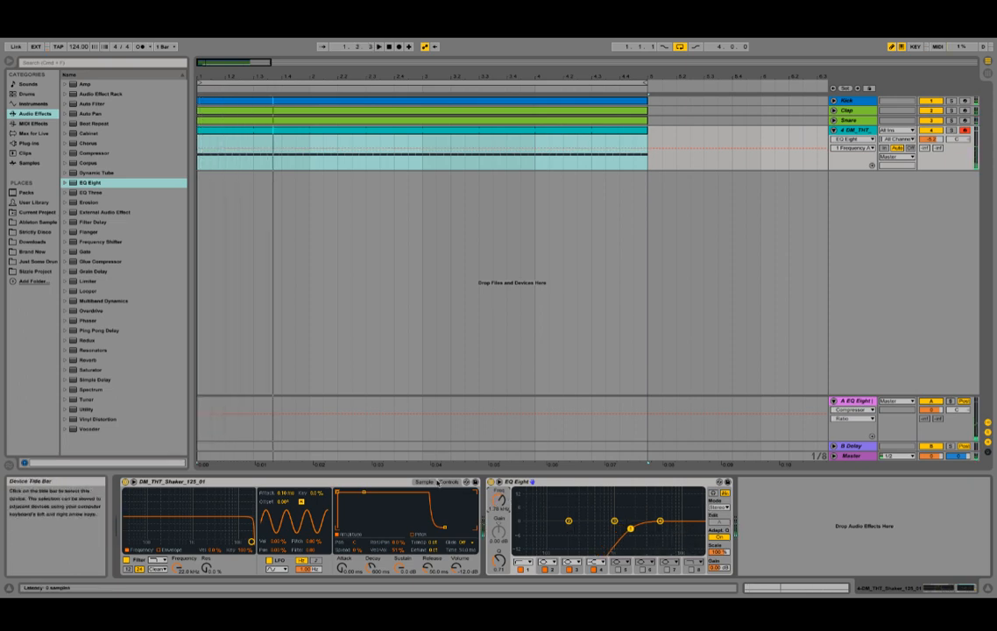
{"action": "left_click_drag", "start_coordinate": [506, 507], "coordinate": [506, 492]}
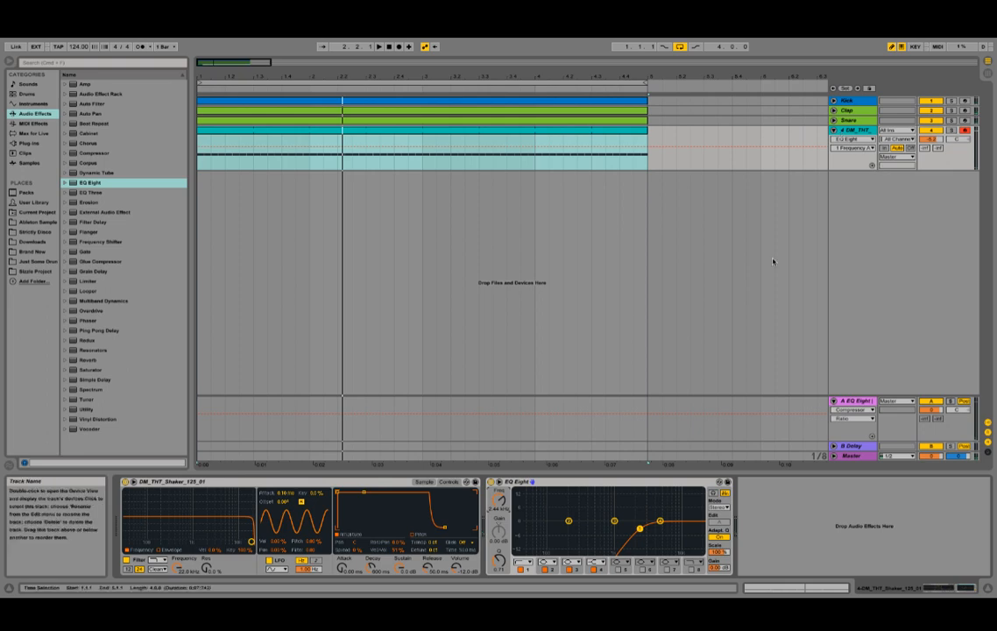
- Add Auto Pan after the shaker's EQ Eight, tempo-sync it at 1/12, raise its amount to about 82% and play the loop
{"action": "key", "text": "space"}
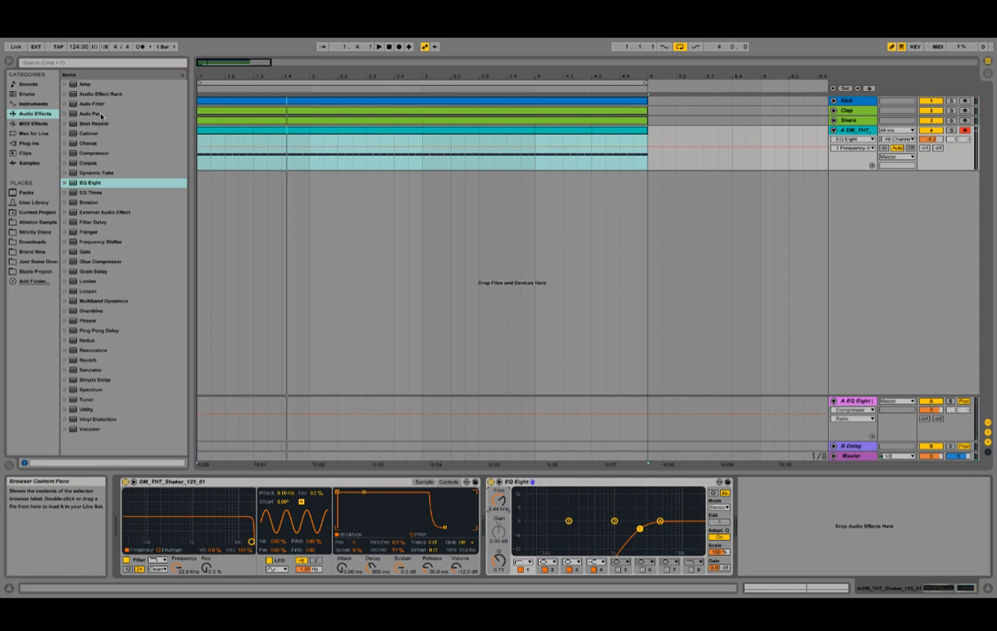
{"action": "left_click_drag", "start_coordinate": [100, 116], "coordinate": [789, 580]}
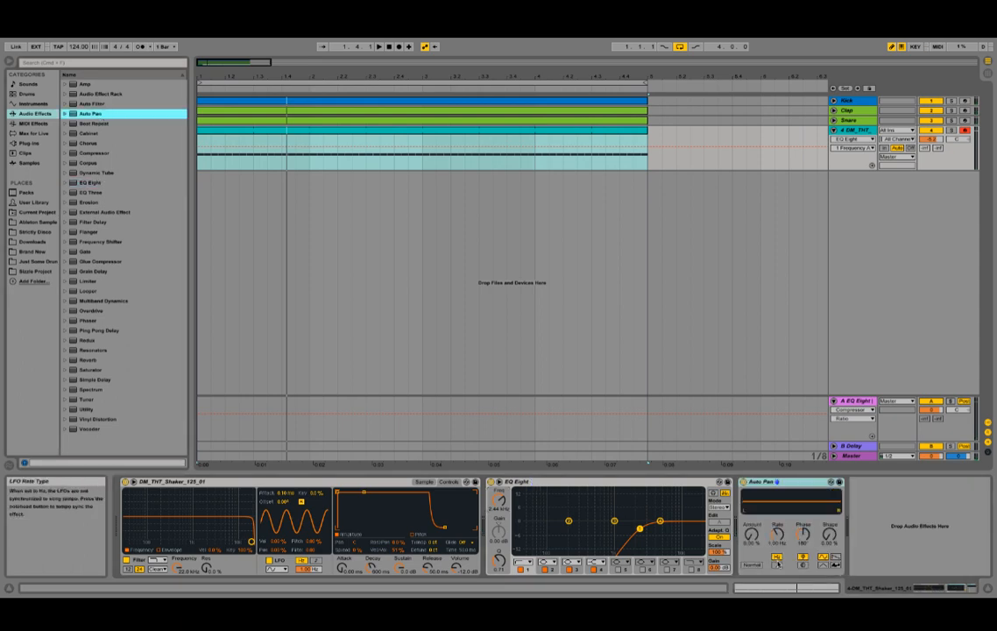
{"action": "left_click", "coordinate": [777, 566]}
{"action": "left_click", "coordinate": [777, 535]}
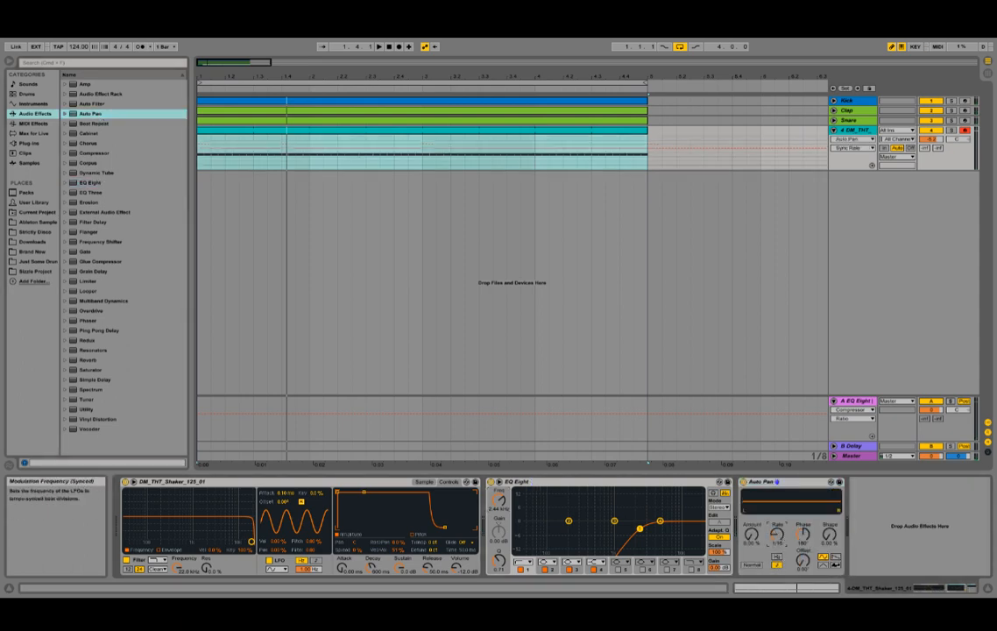
{"action": "left_click_drag", "start_coordinate": [749, 541], "coordinate": [749, 495]}
{"action": "key", "text": "space"}
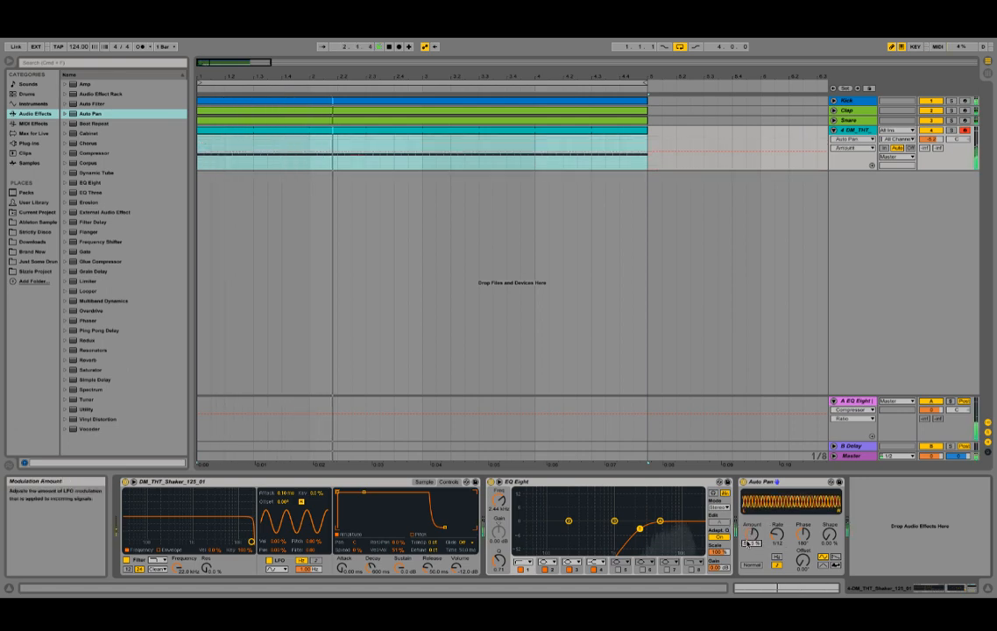
- Compare the shaker with Auto Pan bypassed and active during playback, and stop the loop
{"action": "left_click", "coordinate": [743, 482]}
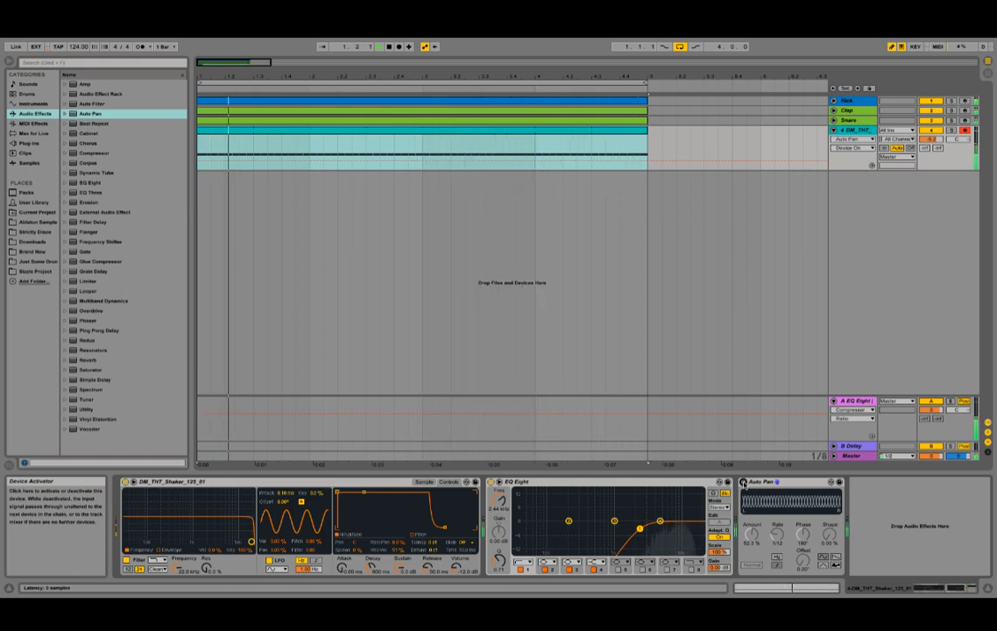
{"action": "left_click", "coordinate": [742, 481]}
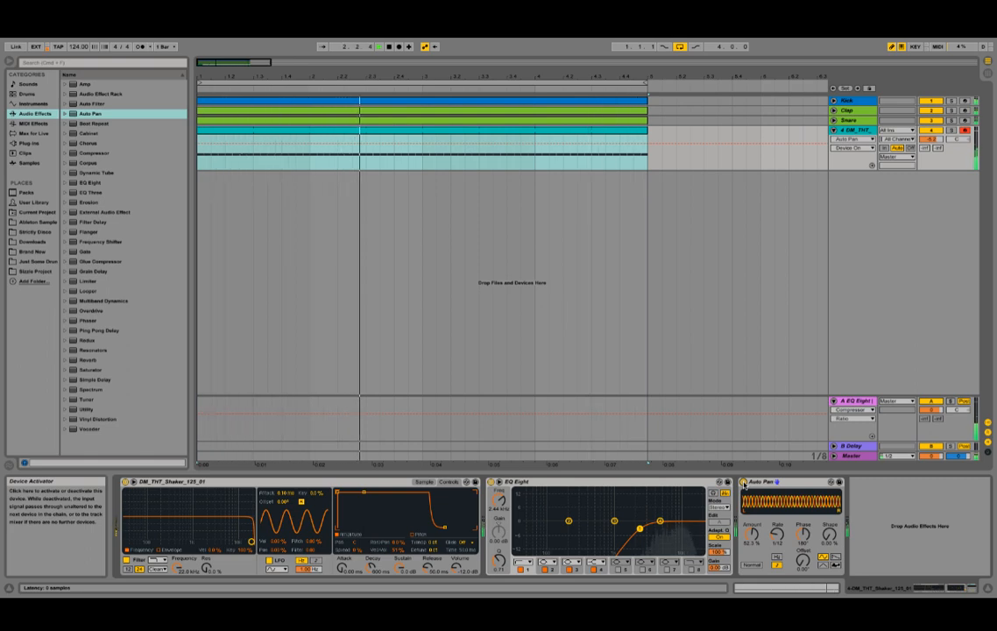
{"action": "key", "text": "space"}
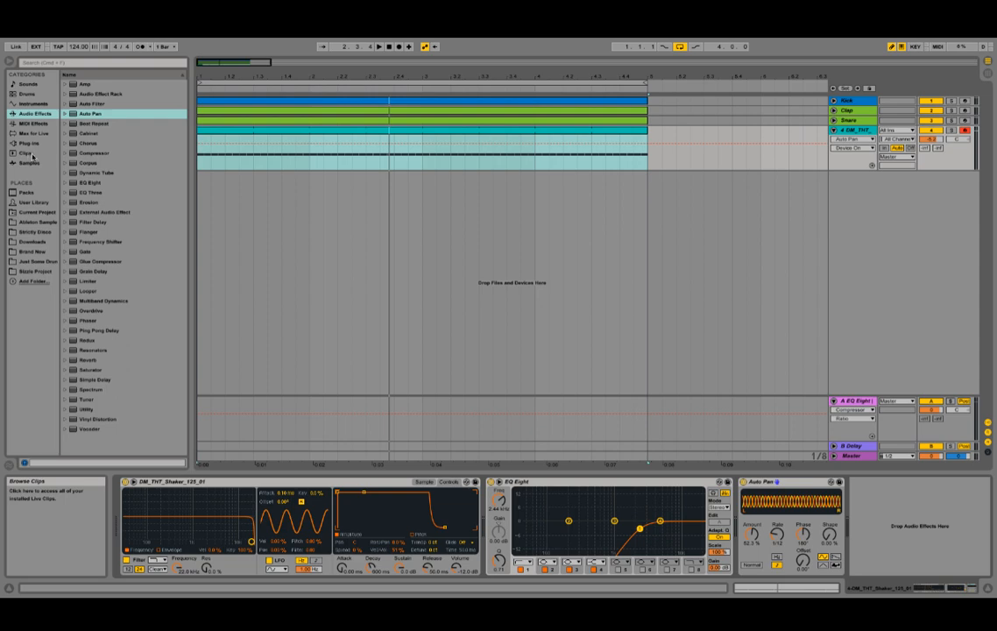
- Search the browser for "swing" and show the matches from all categories
{"action": "left_click", "coordinate": [29, 163]}
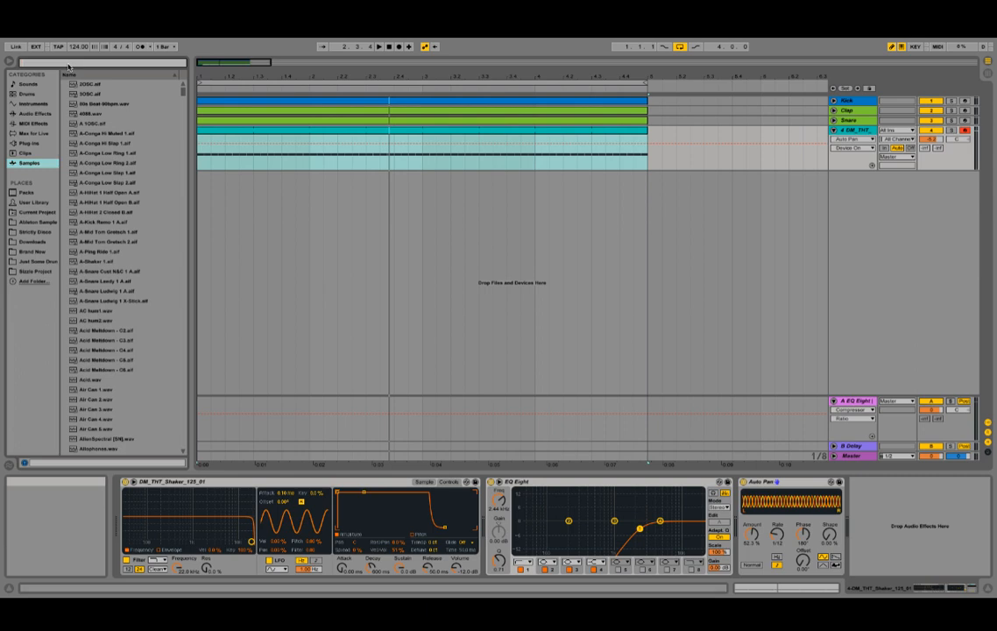
{"action": "left_click", "coordinate": [68, 64]}
{"action": "type", "text": "swin"}
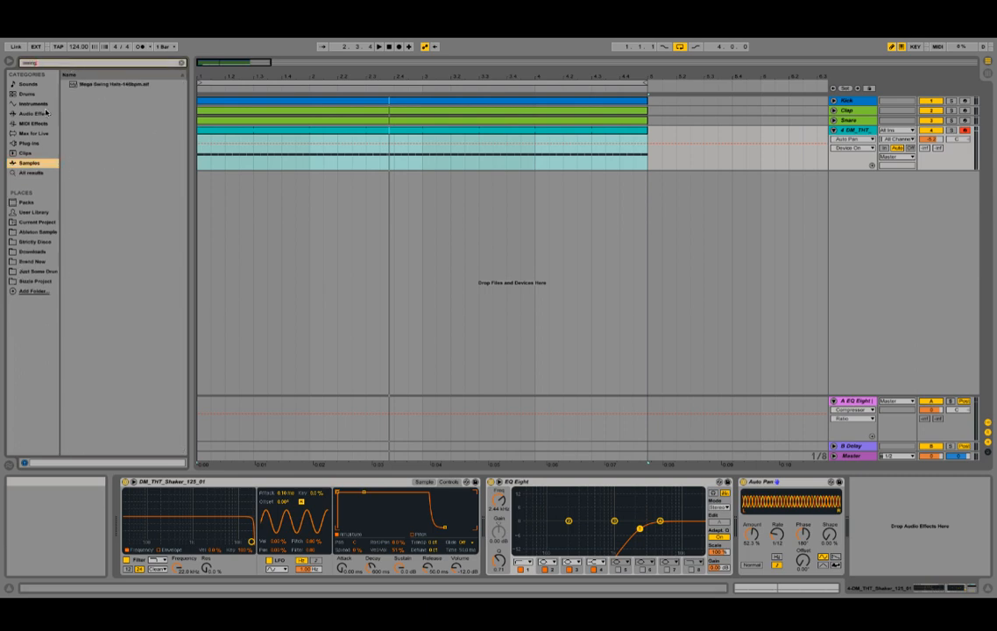
{"action": "type", "text": "g"}
{"action": "left_click", "coordinate": [32, 173]}
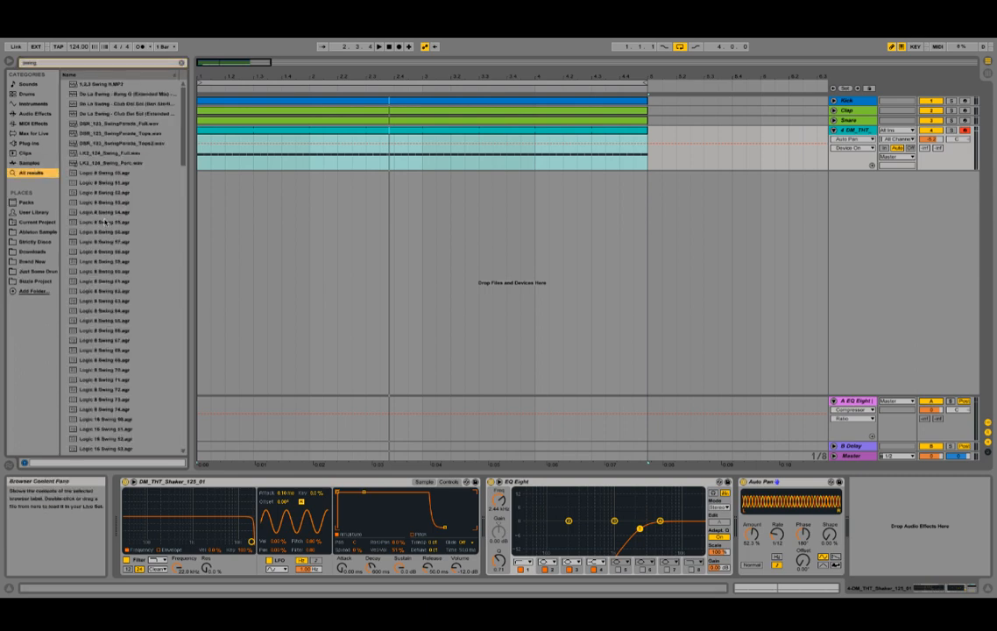
- Browse the swing grooves, apply Logic 16 Swing 57 to the shaker clip and play the loop
{"action": "scroll", "coordinate": [105, 226], "scroll_direction": "down", "scroll_amount": 4}
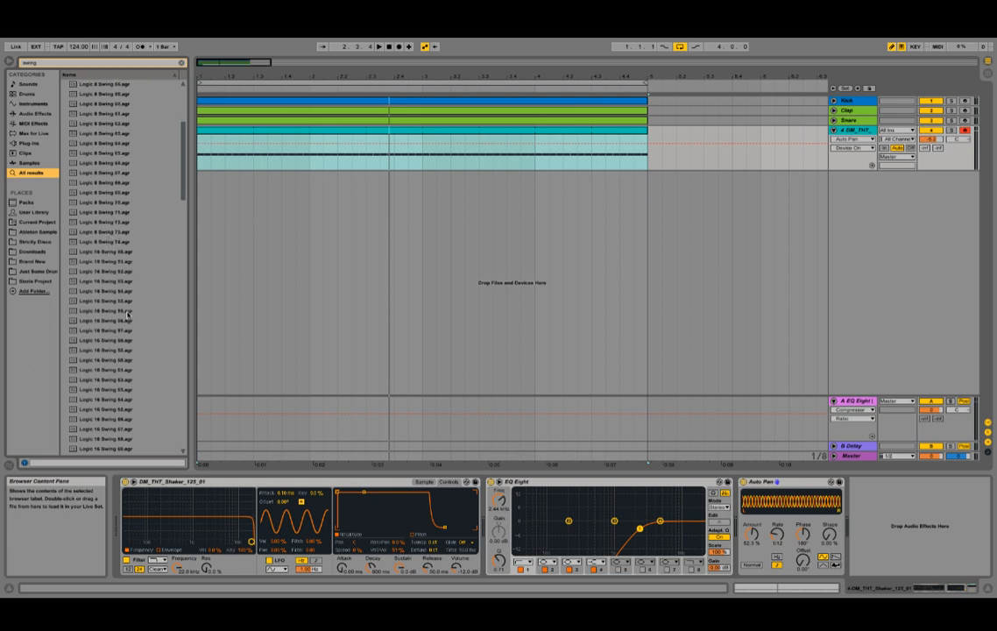
{"action": "scroll", "coordinate": [127, 313], "scroll_direction": "down", "scroll_amount": 8}
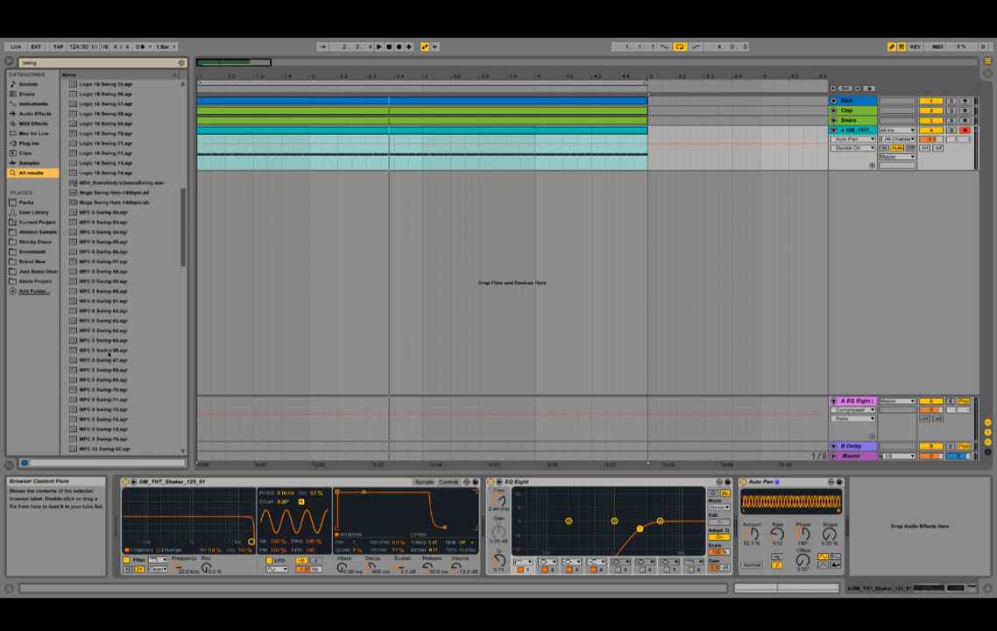
{"action": "scroll", "coordinate": [109, 353], "scroll_direction": "down", "scroll_amount": 3}
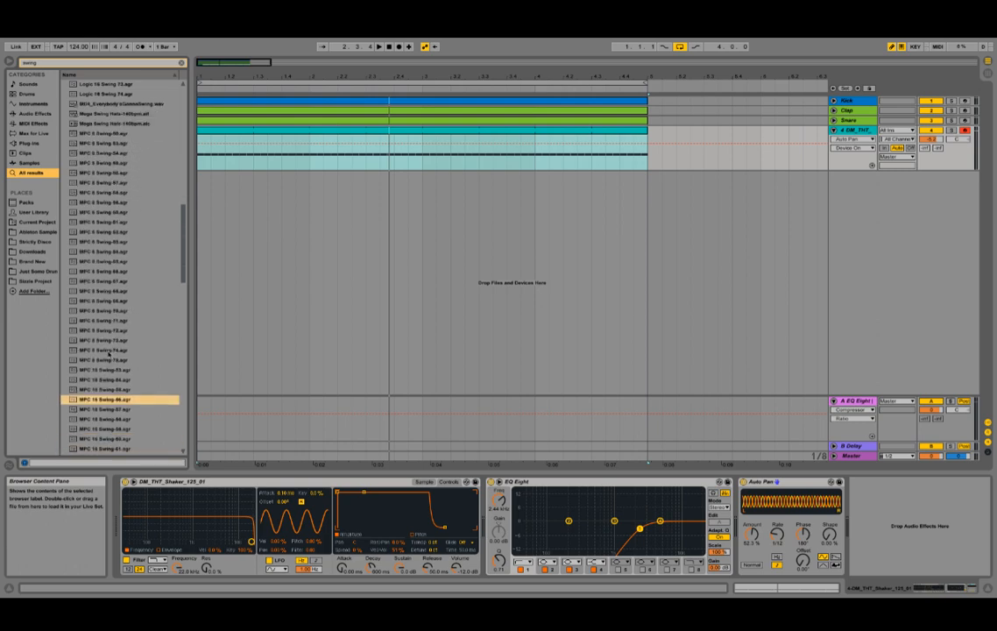
{"action": "scroll", "coordinate": [108, 353], "scroll_direction": "down", "scroll_amount": 3}
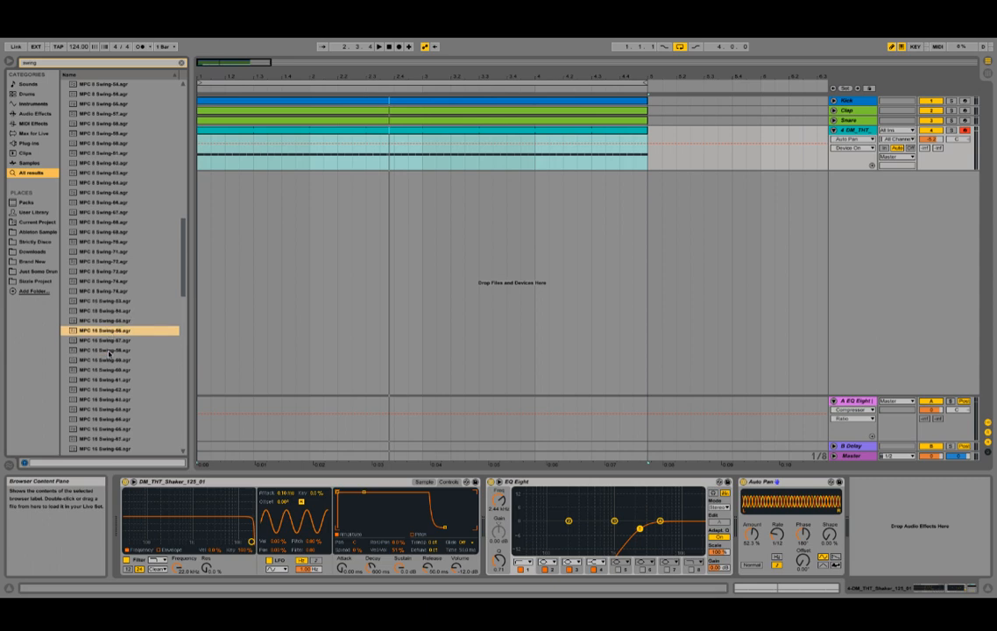
{"action": "scroll", "coordinate": [108, 353], "scroll_direction": "down", "scroll_amount": 12}
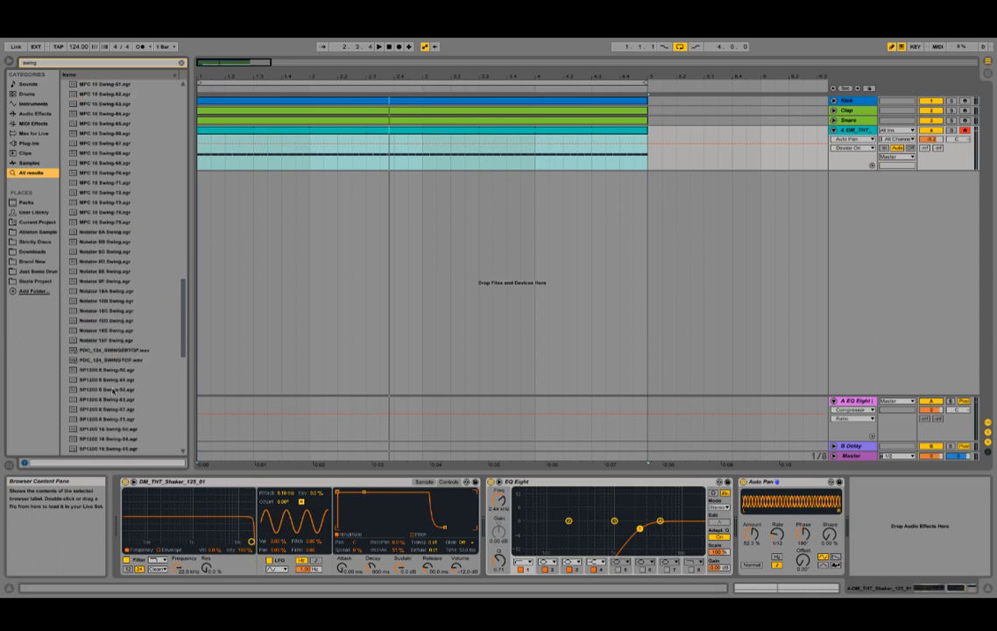
{"action": "scroll", "coordinate": [112, 390], "scroll_direction": "down", "scroll_amount": 5}
{"action": "scroll", "coordinate": [112, 391], "scroll_direction": "down", "scroll_amount": 10}
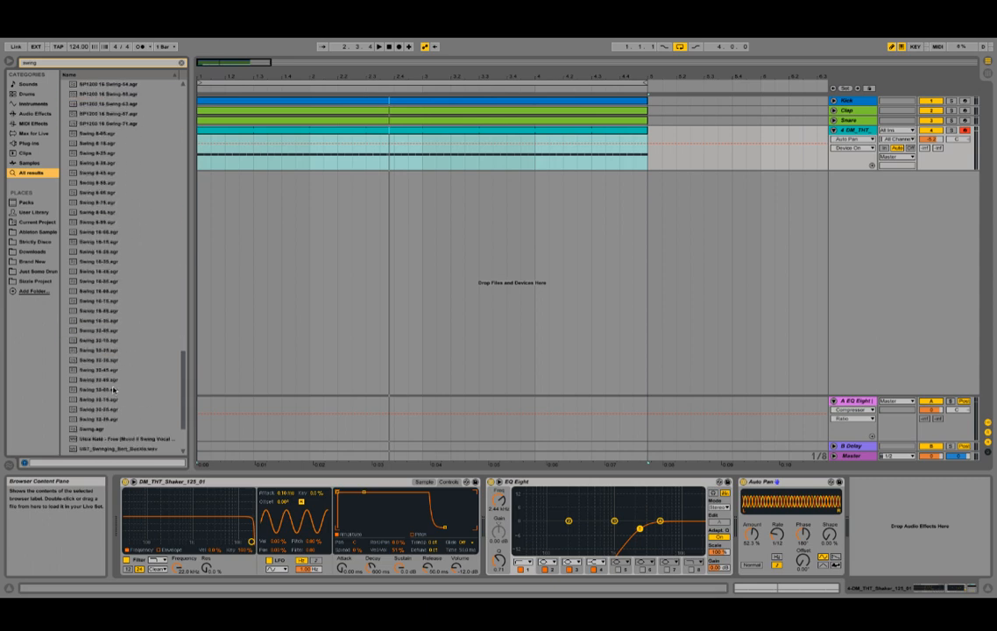
{"action": "scroll", "coordinate": [112, 390], "scroll_direction": "up", "scroll_amount": 20}
{"action": "scroll", "coordinate": [113, 388], "scroll_direction": "up", "scroll_amount": 5}
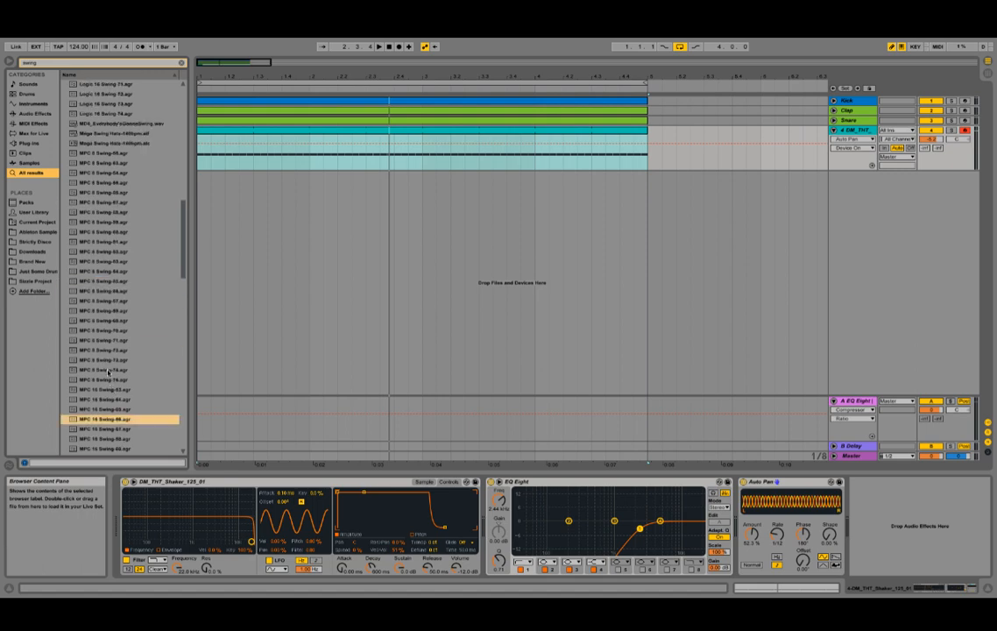
{"action": "scroll", "coordinate": [122, 386], "scroll_direction": "down", "scroll_amount": 2}
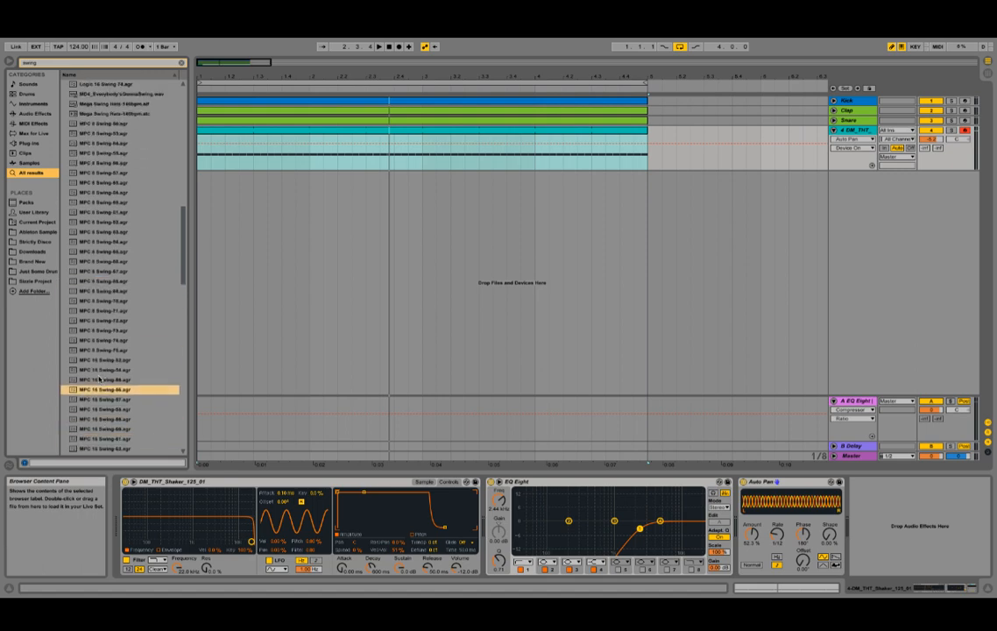
{"action": "scroll", "coordinate": [109, 390], "scroll_direction": "up", "scroll_amount": 10}
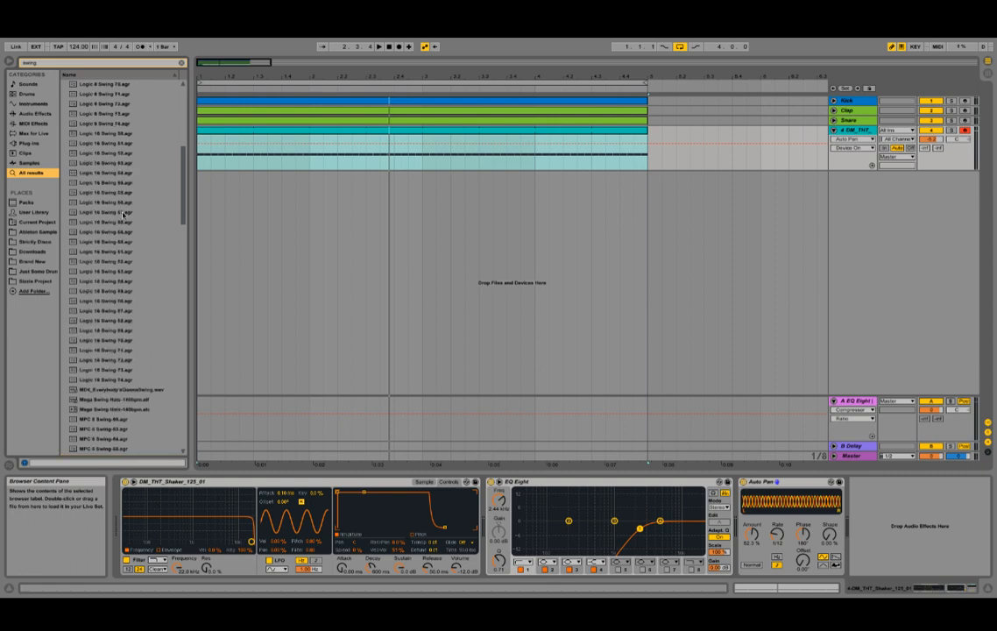
{"action": "left_click", "coordinate": [111, 212]}
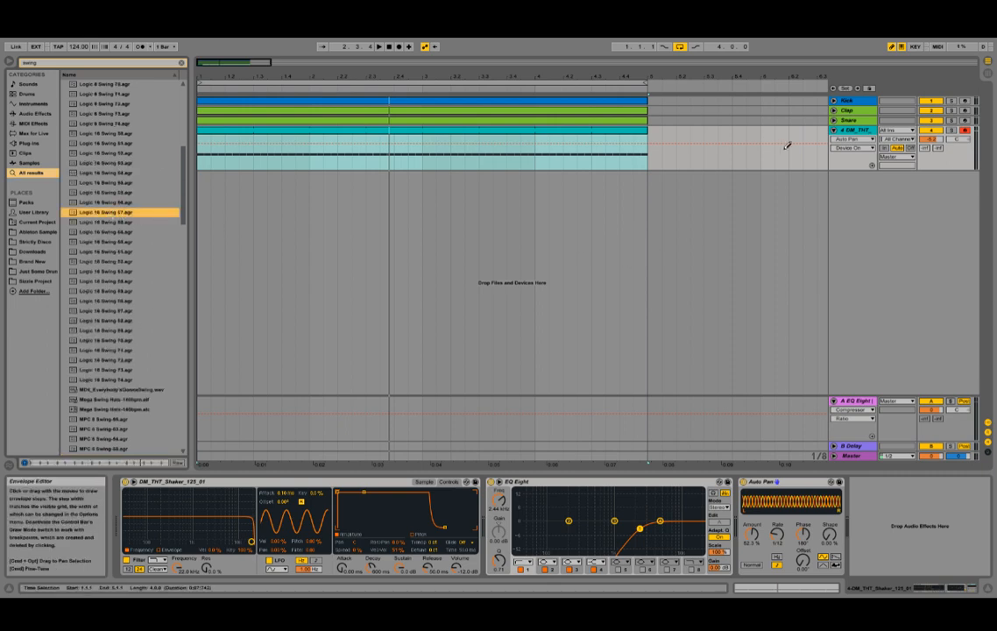
{"action": "left_click_drag", "start_coordinate": [127, 212], "coordinate": [315, 131]}
{"action": "key", "text": "space"}
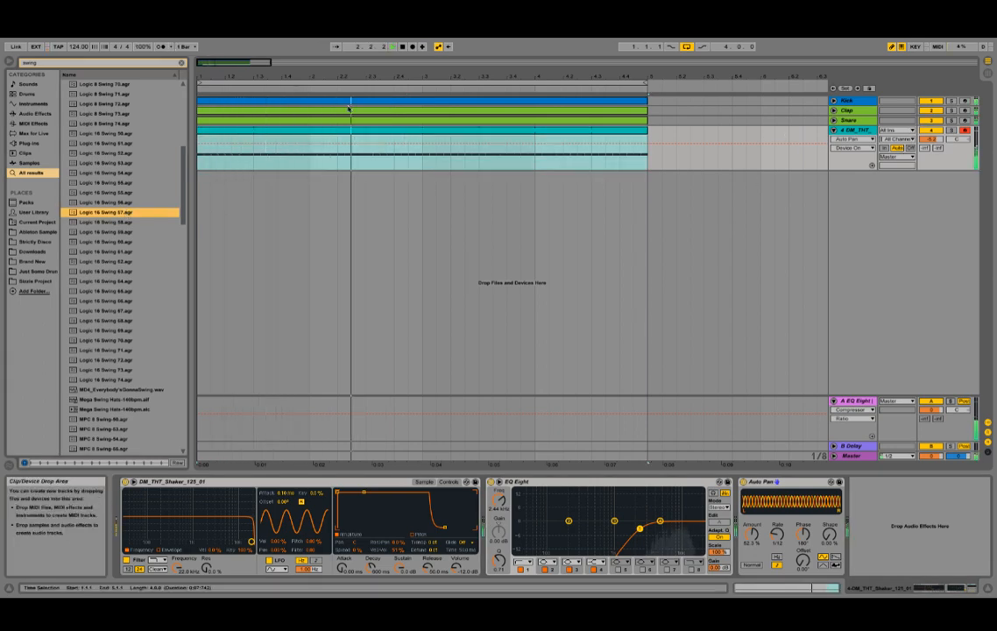
- Try committing the Logic 16 Swing 57 groove to the shaker clip's notes, and undo it
{"action": "left_click", "coordinate": [374, 131]}
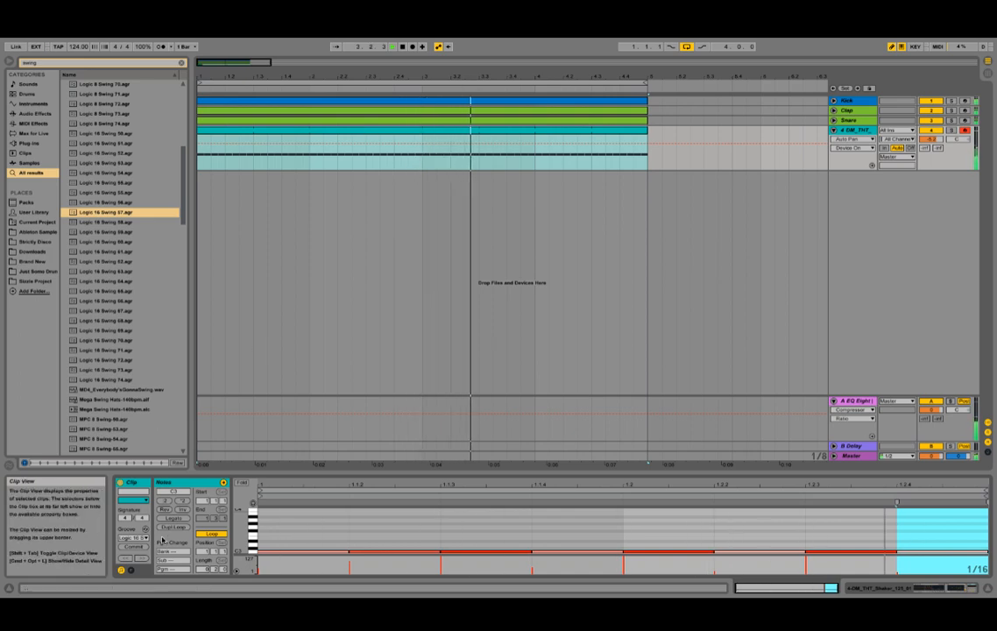
{"action": "left_click", "coordinate": [133, 546]}
{"action": "key", "text": "ctrl+z"}
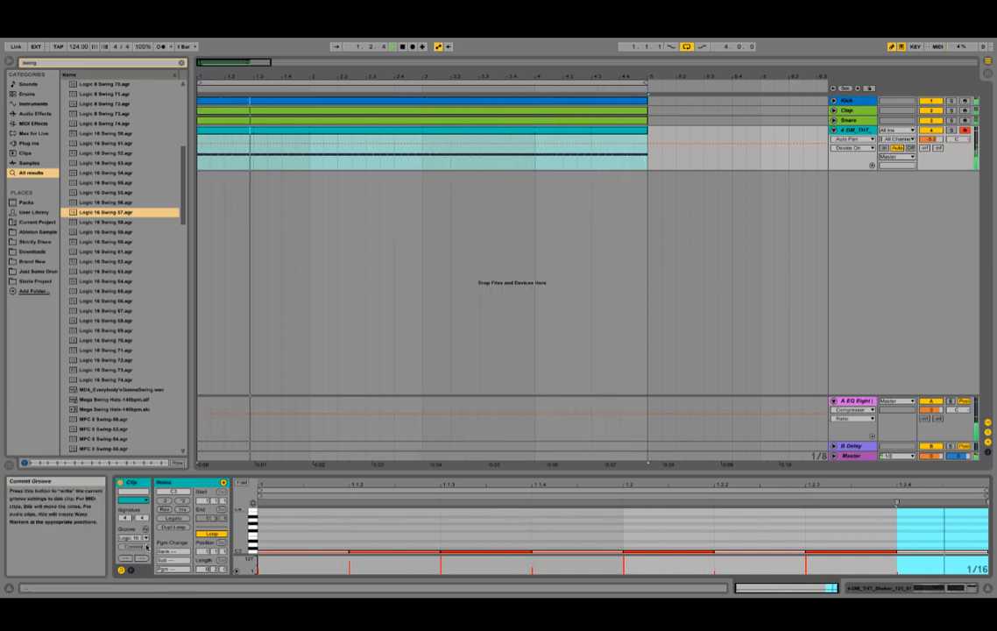
- Reduce the shaker's Auto Pan amount to about 37% and raise its track volume to about -3.1 dB, and stop playback
{"action": "left_click", "coordinate": [955, 588]}
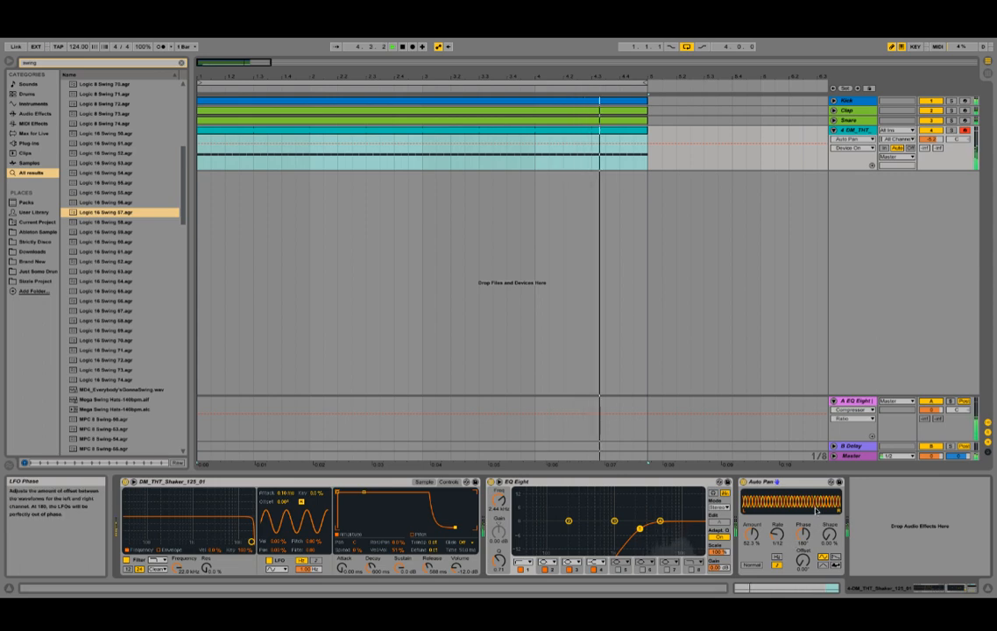
{"action": "left_click", "coordinate": [835, 560]}
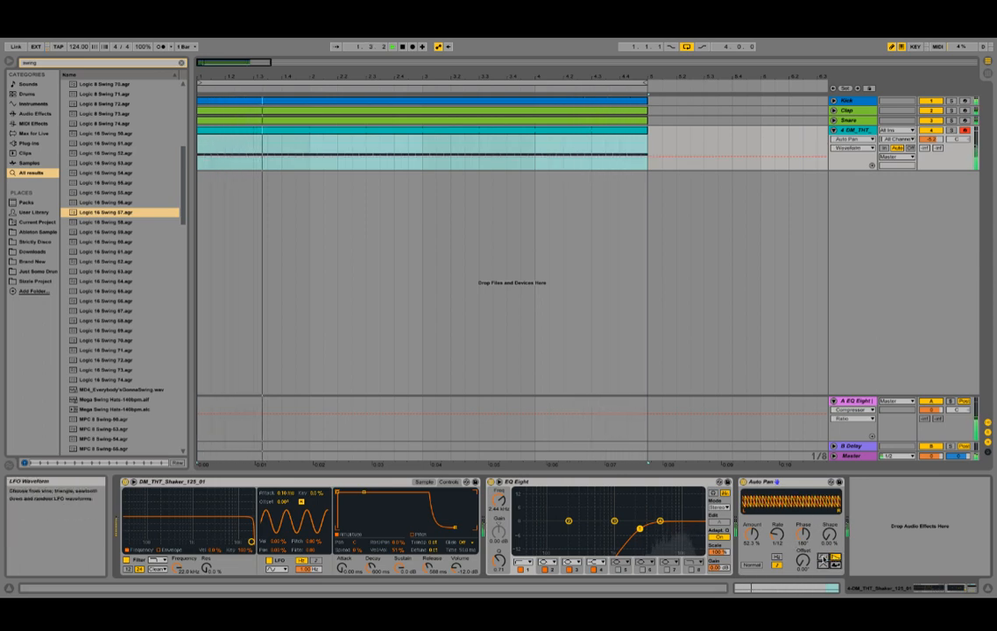
{"action": "left_click_drag", "start_coordinate": [753, 535], "coordinate": [754, 551]}
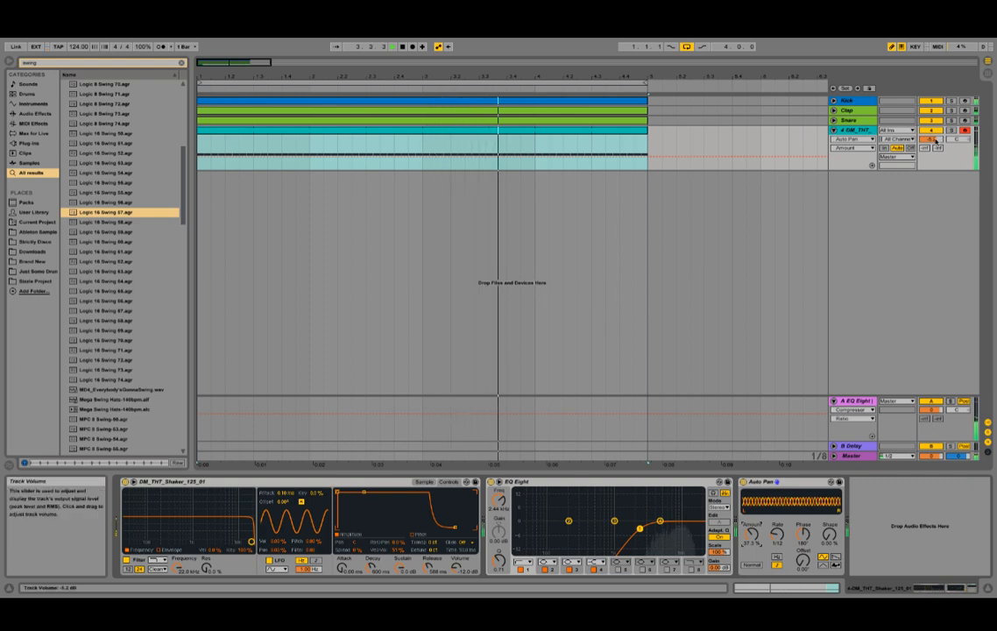
{"action": "left_click_drag", "start_coordinate": [931, 139], "coordinate": [931, 128]}
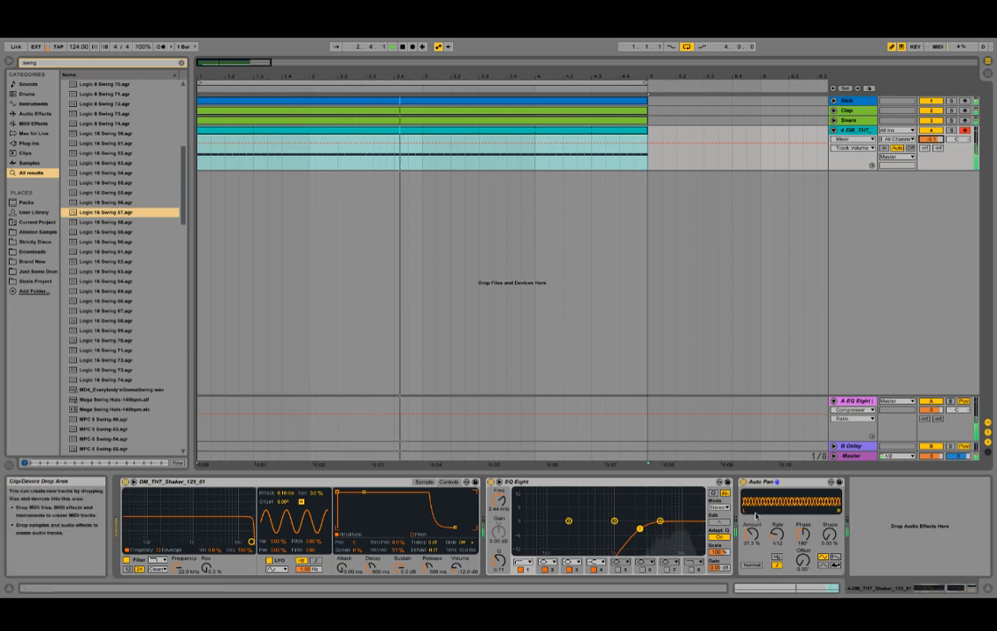
{"action": "left_click", "coordinate": [803, 559]}
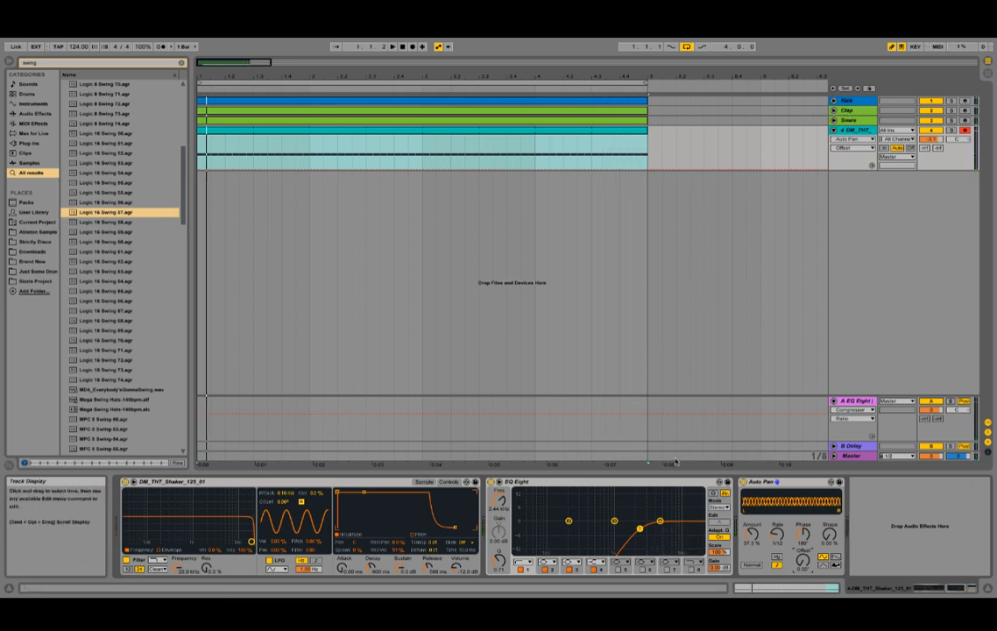
- Open the shaker clip and check which grooves can be chosen for it, keeping the current one
{"action": "double_click", "coordinate": [433, 129]}
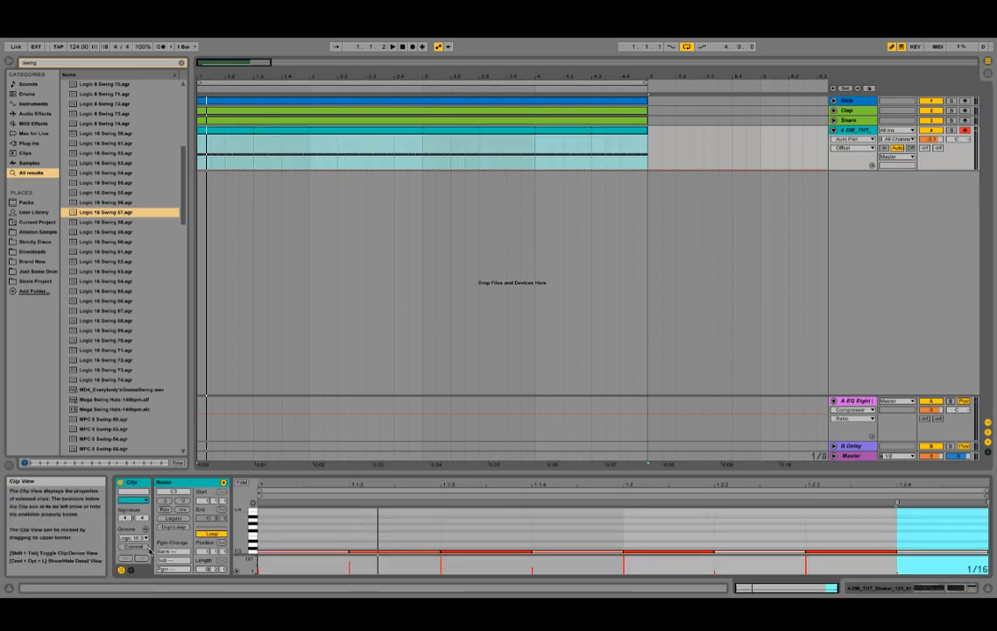
{"action": "left_click", "coordinate": [144, 537]}
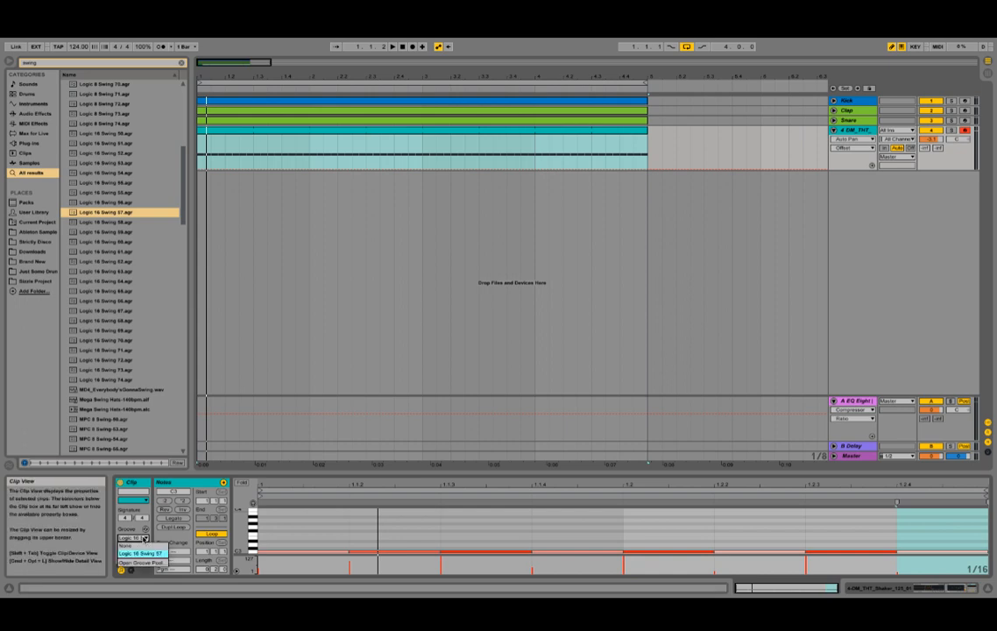
{"action": "left_click", "coordinate": [144, 538]}
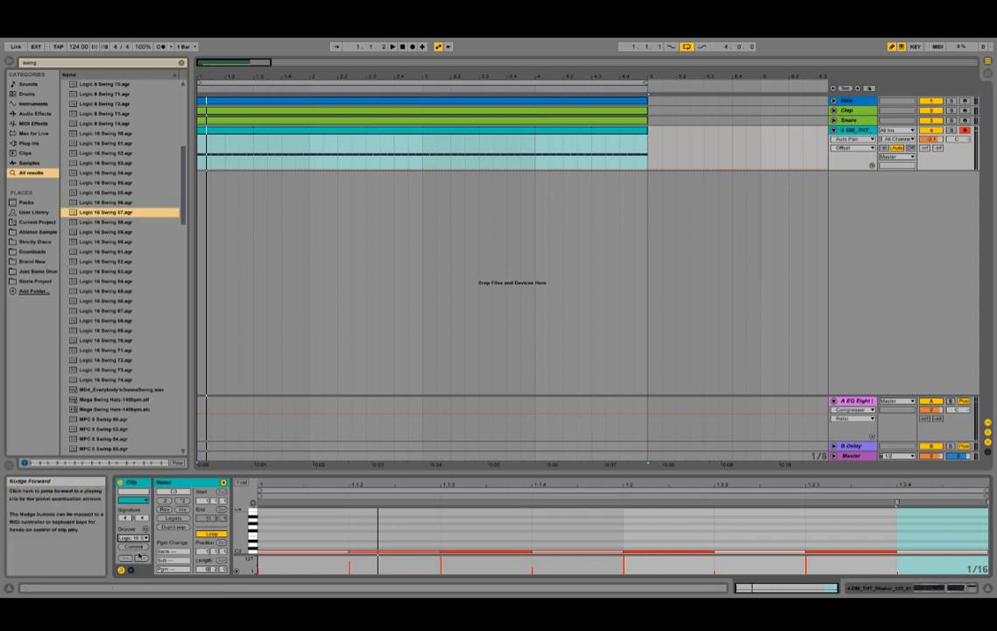
- Open the snare clip and assign it the Logic 16 Swing 57 groove
{"action": "double_click", "coordinate": [861, 121]}
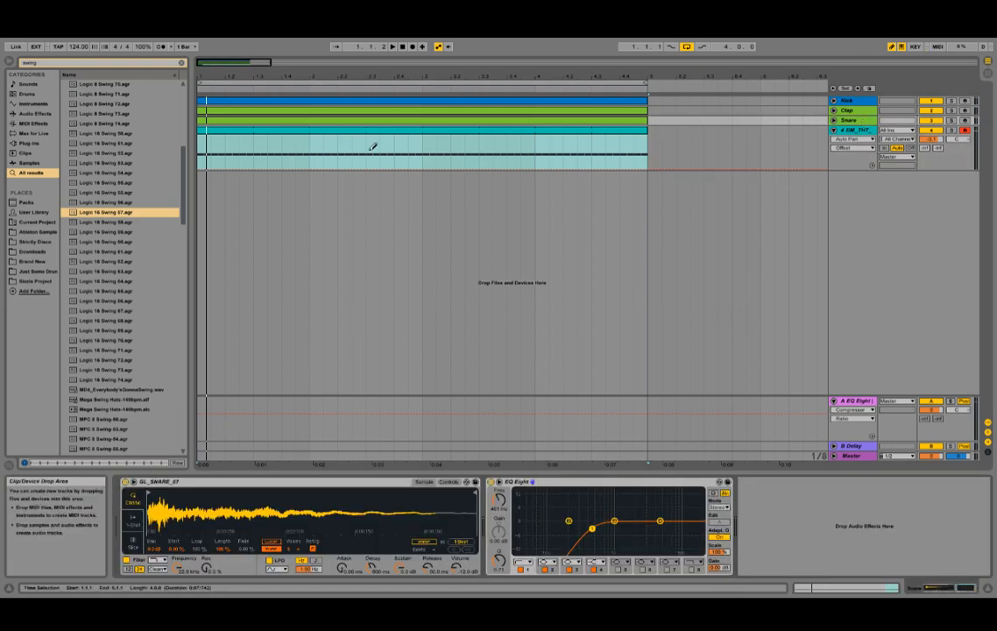
{"action": "double_click", "coordinate": [373, 120]}
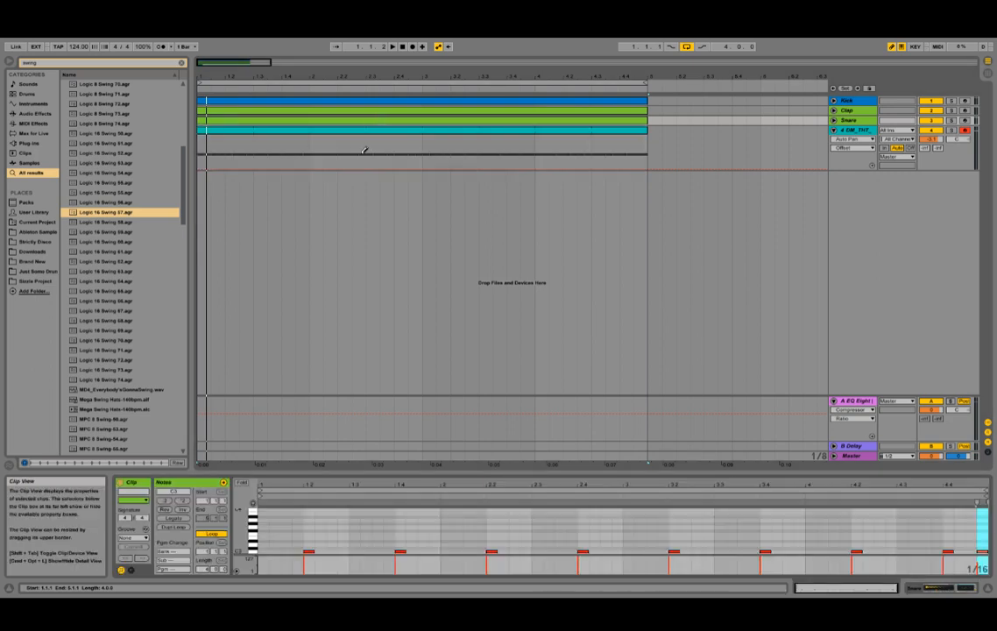
{"action": "left_click", "coordinate": [137, 539]}
{"action": "left_click", "coordinate": [142, 552]}
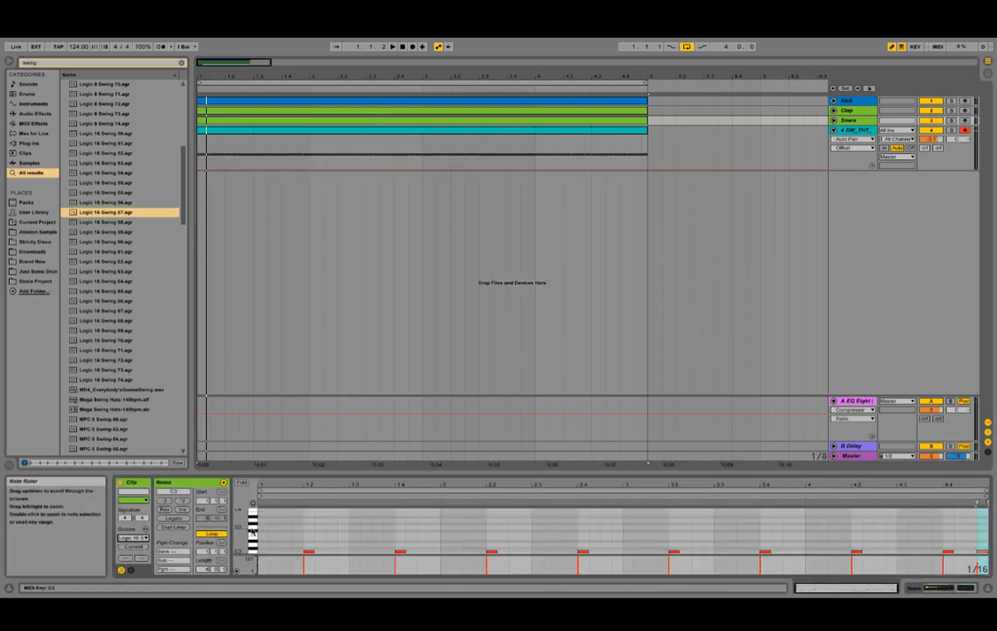
- Select the Clap track and show its devices
{"action": "double_click", "coordinate": [846, 110]}
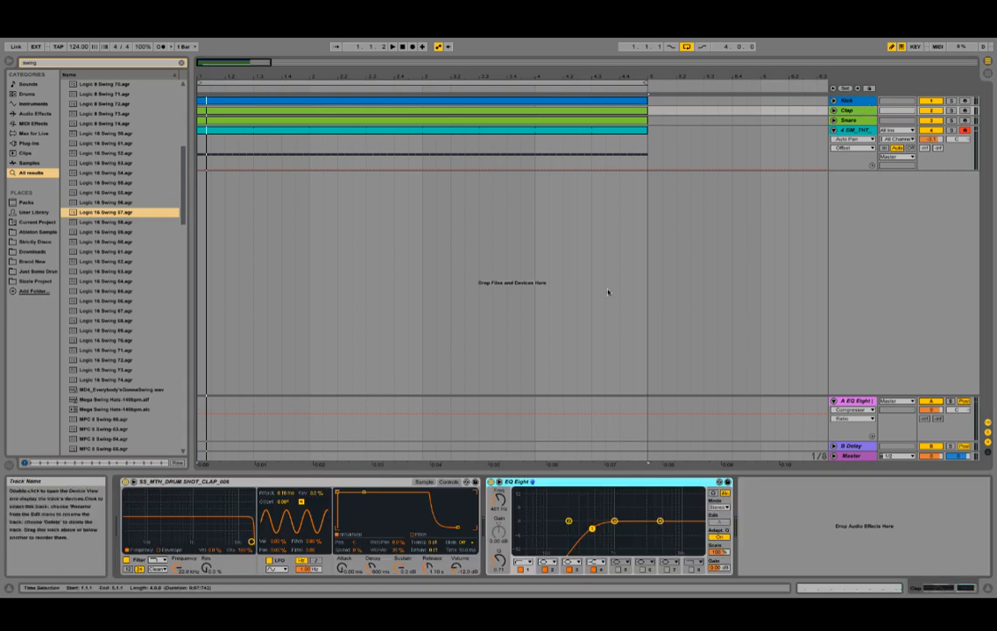
- Open the Clap track's MIDI clip and assign it the Logic 16 Swing 57 groove
{"action": "double_click", "coordinate": [282, 110]}
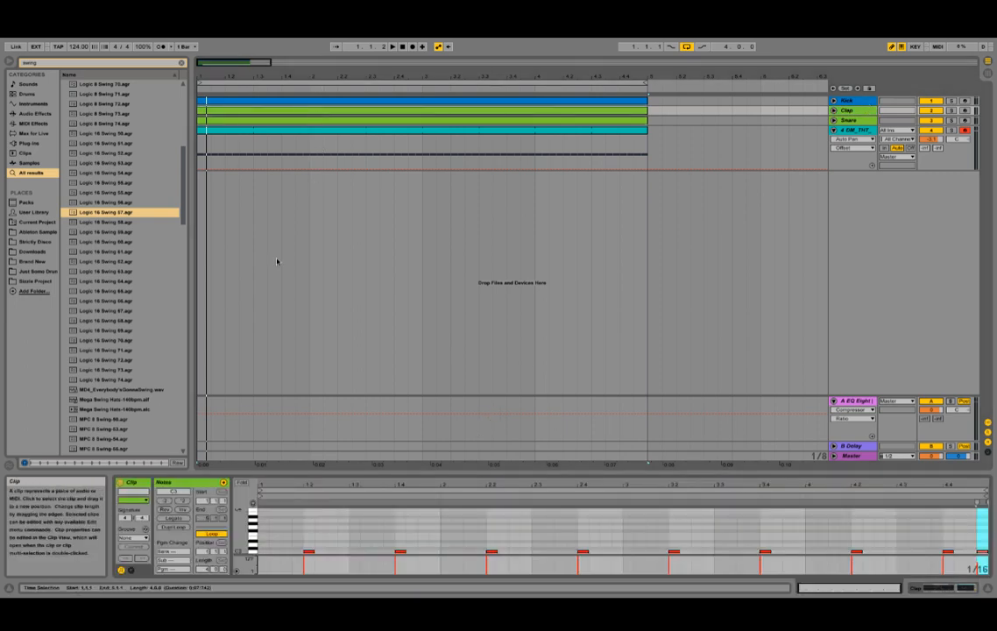
{"action": "left_click", "coordinate": [141, 538]}
{"action": "left_click", "coordinate": [143, 552]}
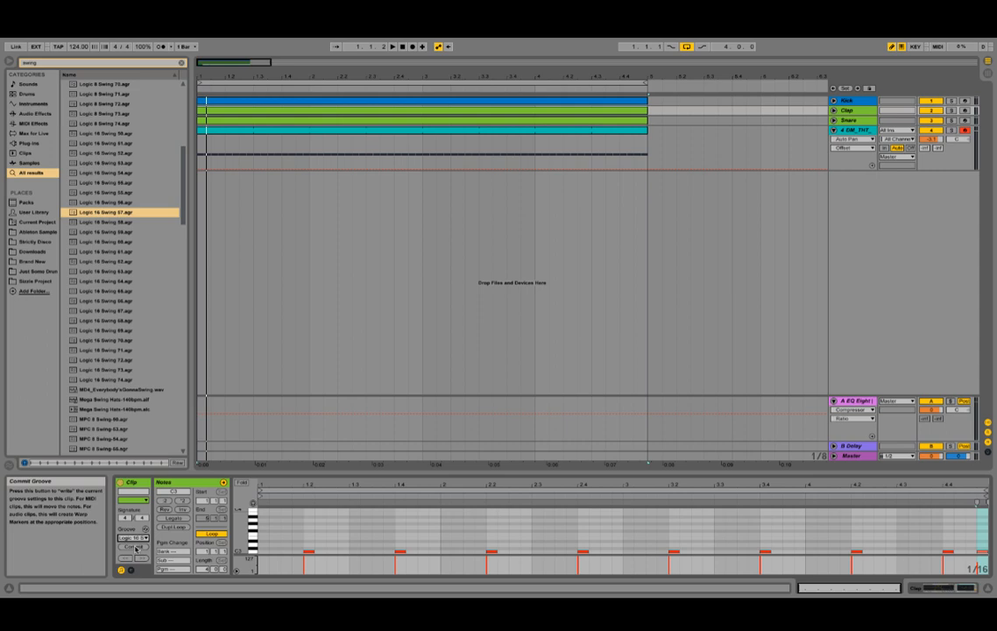
- Try committing the Logic 16 Swing 57 groove to the Clap clip's notes twice, and undo the commits
{"action": "left_click", "coordinate": [134, 547]}
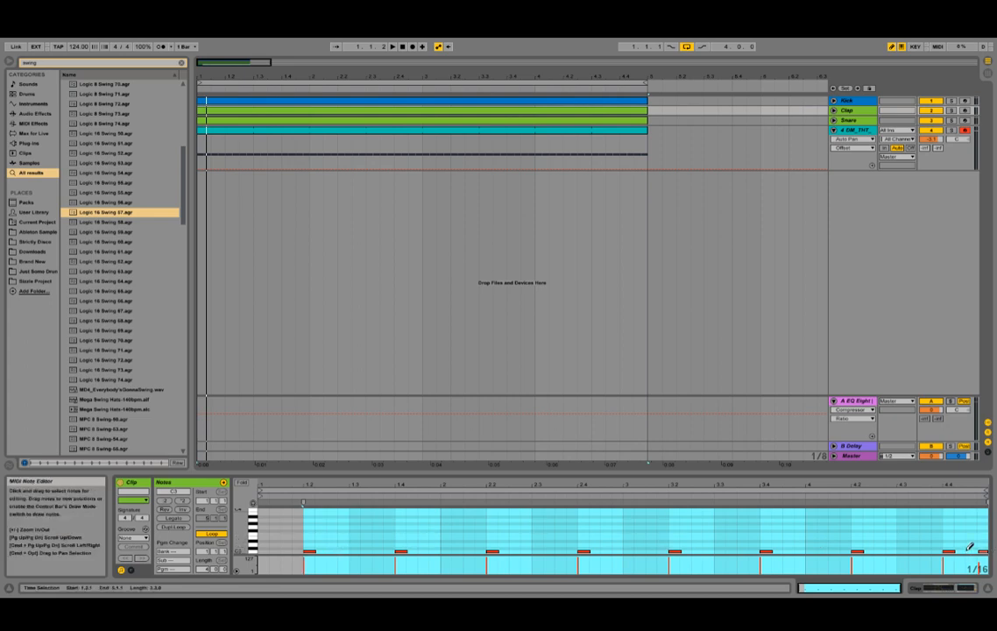
{"action": "left_click", "coordinate": [133, 538]}
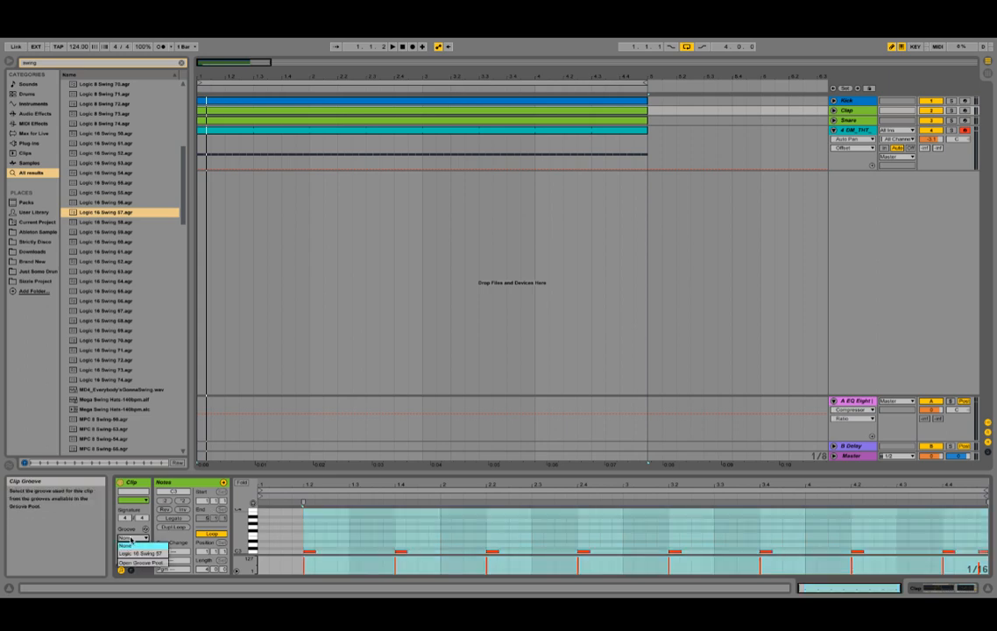
{"action": "left_click", "coordinate": [136, 553]}
{"action": "left_click", "coordinate": [135, 547]}
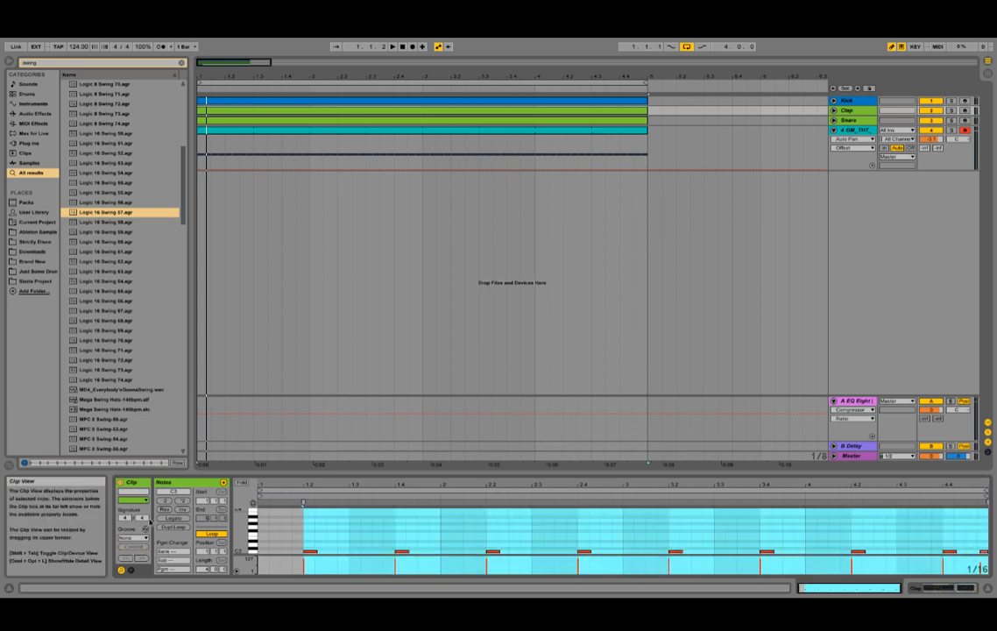
{"action": "key", "text": "super+z"}
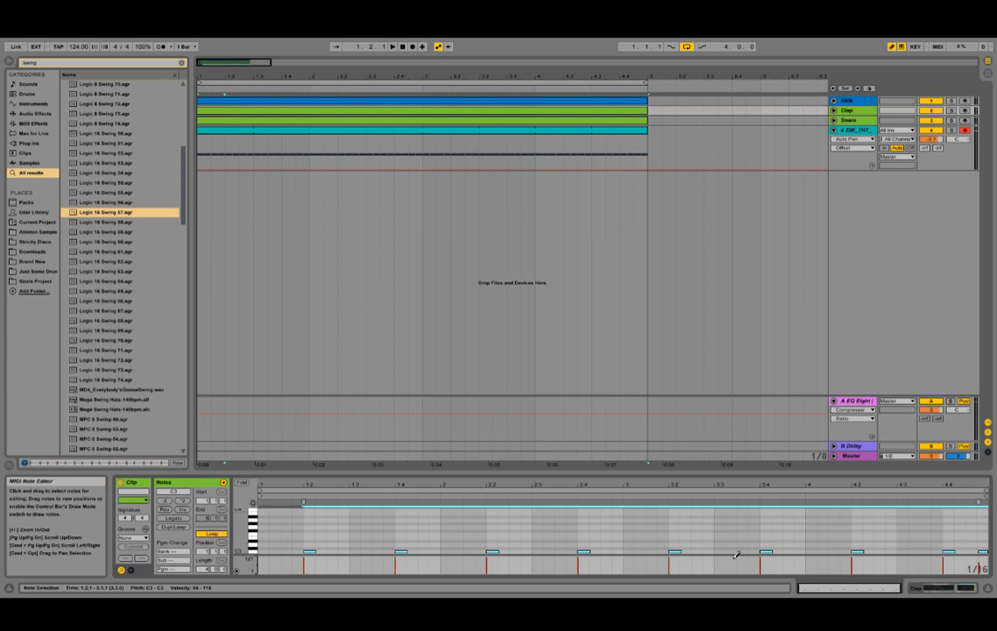
{"action": "left_click", "coordinate": [127, 538]}
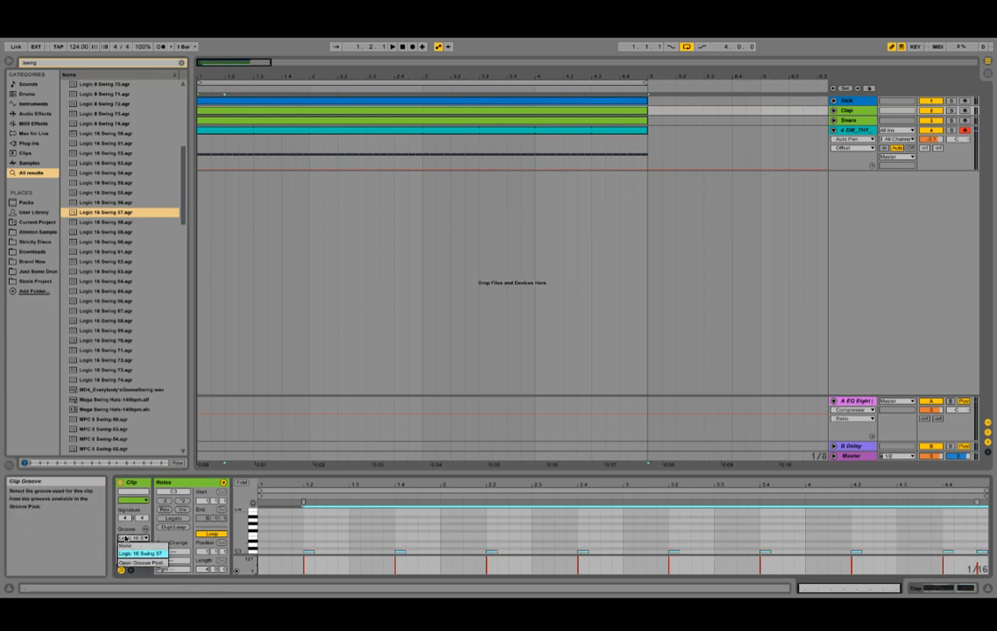
{"action": "left_click", "coordinate": [127, 538]}
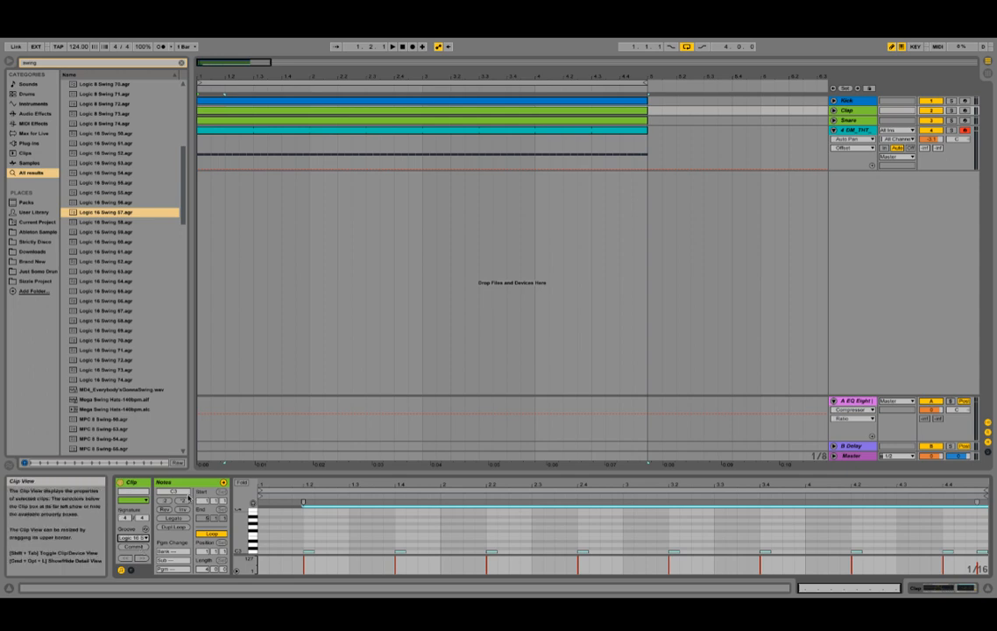
- During loop playback, set the shaker track's Auto Pan amount to about 84% and its shape to about 23%
{"action": "key", "text": "space"}
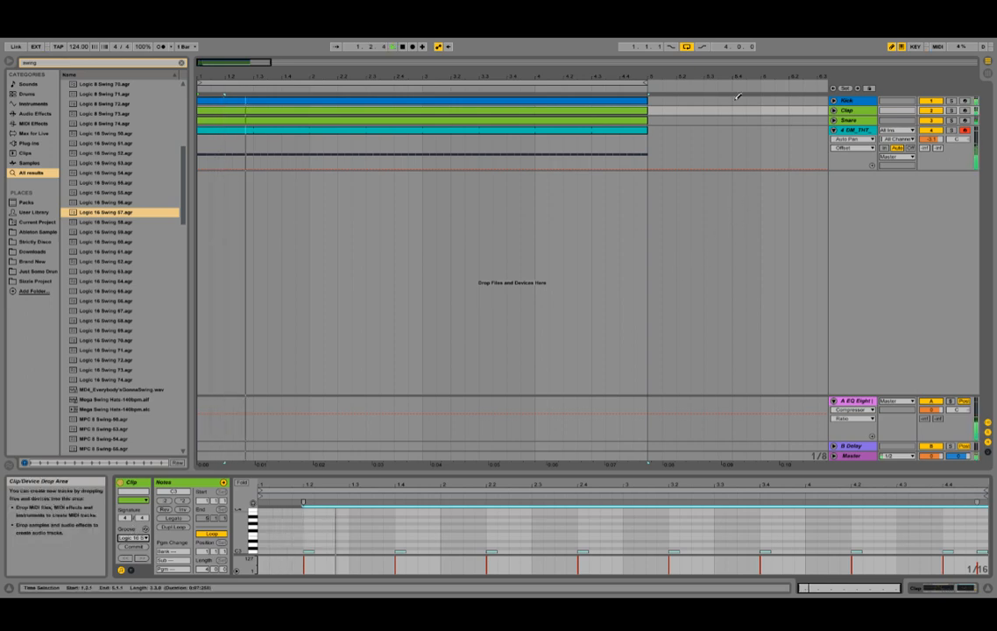
{"action": "key", "text": "shift+Tab"}
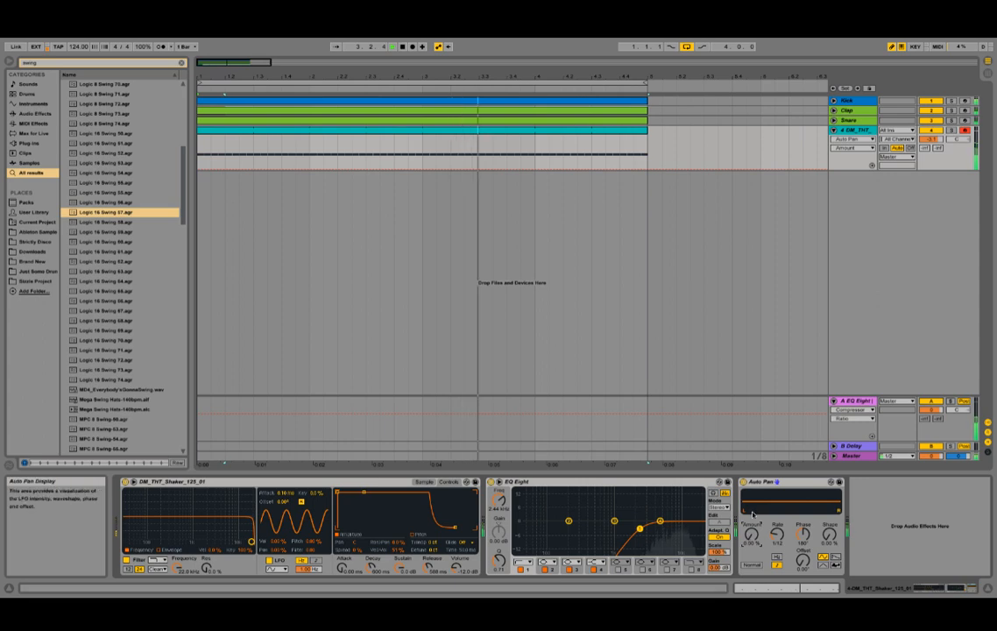
{"action": "left_click", "coordinate": [756, 524]}
{"action": "left_click_drag", "start_coordinate": [754, 530], "coordinate": [726, 524]}
{"action": "left_click", "coordinate": [829, 534]}
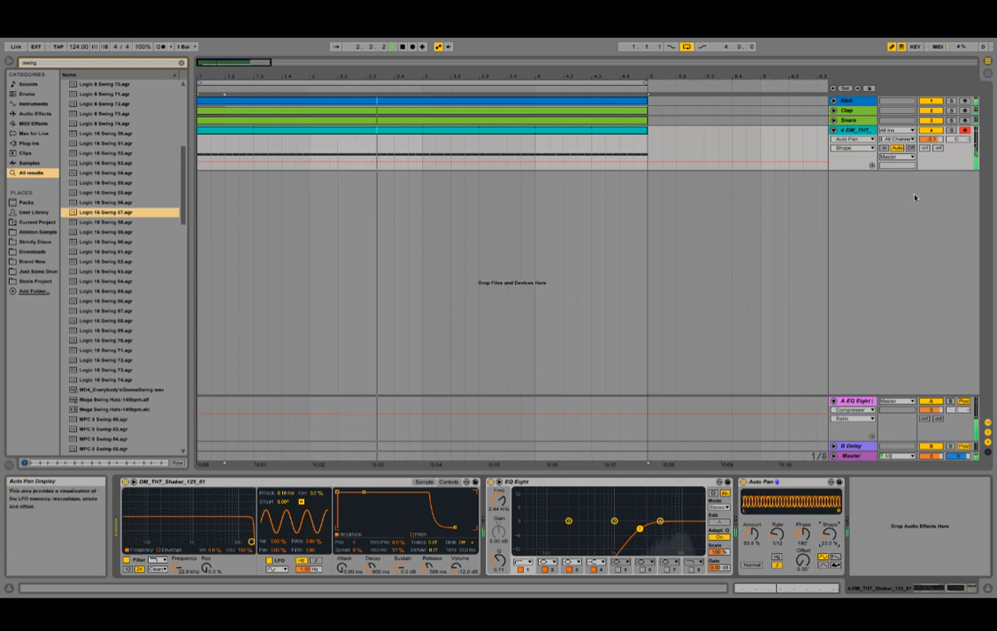
- Fold the shaker track and listen to the loop while checking the mixer levels in Session View
{"action": "left_click", "coordinate": [834, 131]}
{"action": "key", "text": "Tab"}
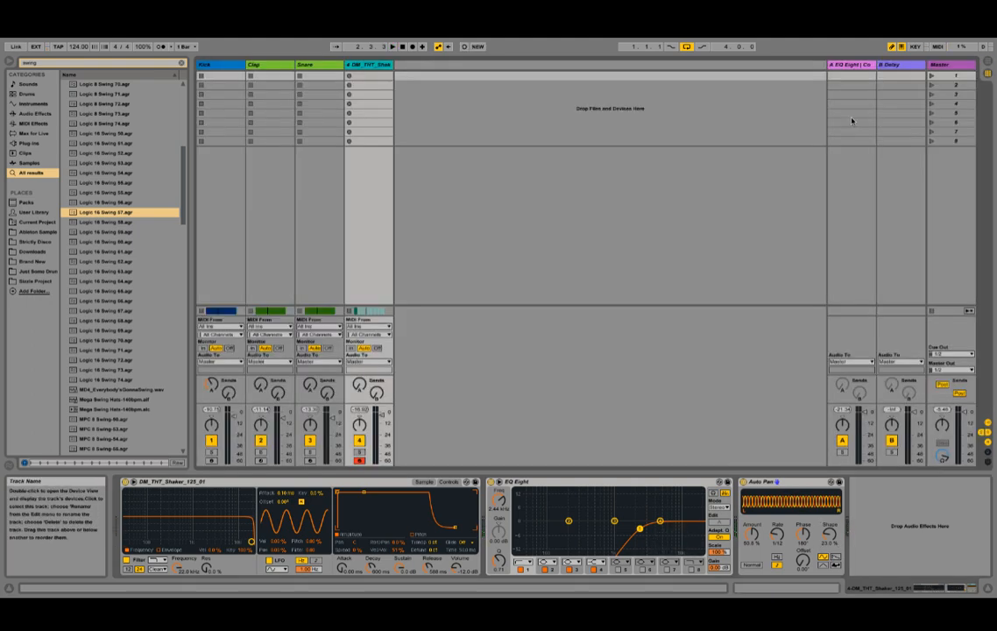
{"action": "key", "text": "space"}
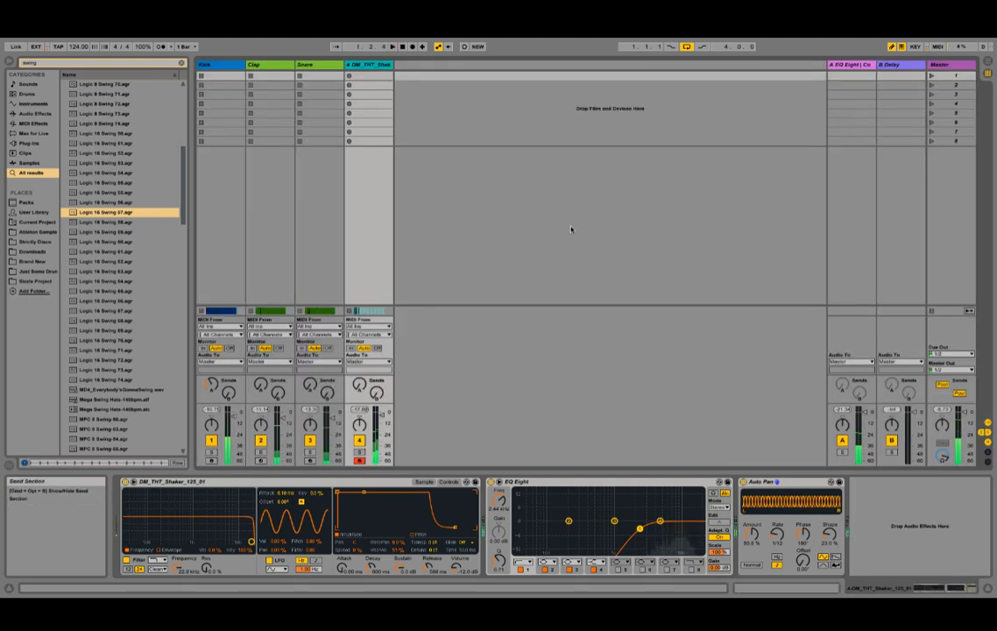
{"action": "key", "text": "Tab"}
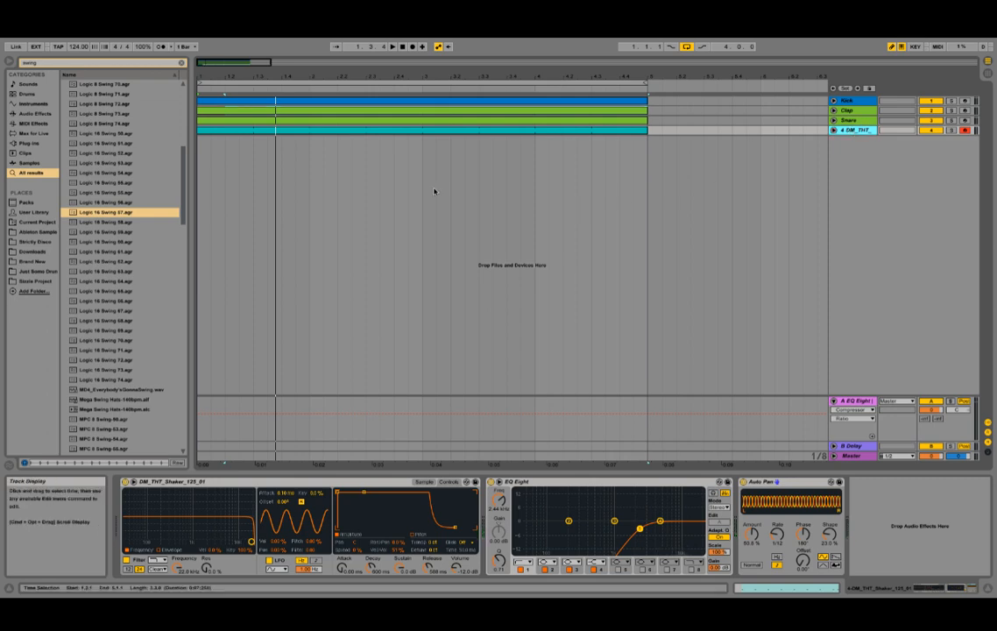
- Clear the browser search and open the Hats folder under Drum Hits in the Ableton Samples location
{"action": "left_click", "coordinate": [32, 113]}
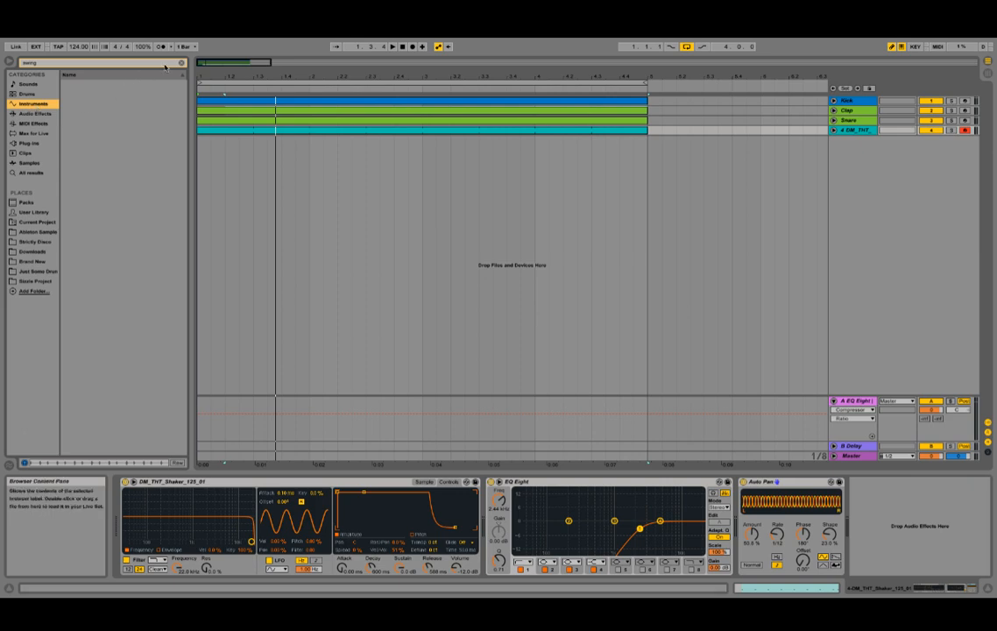
{"action": "left_click", "coordinate": [181, 62]}
{"action": "left_click", "coordinate": [35, 232]}
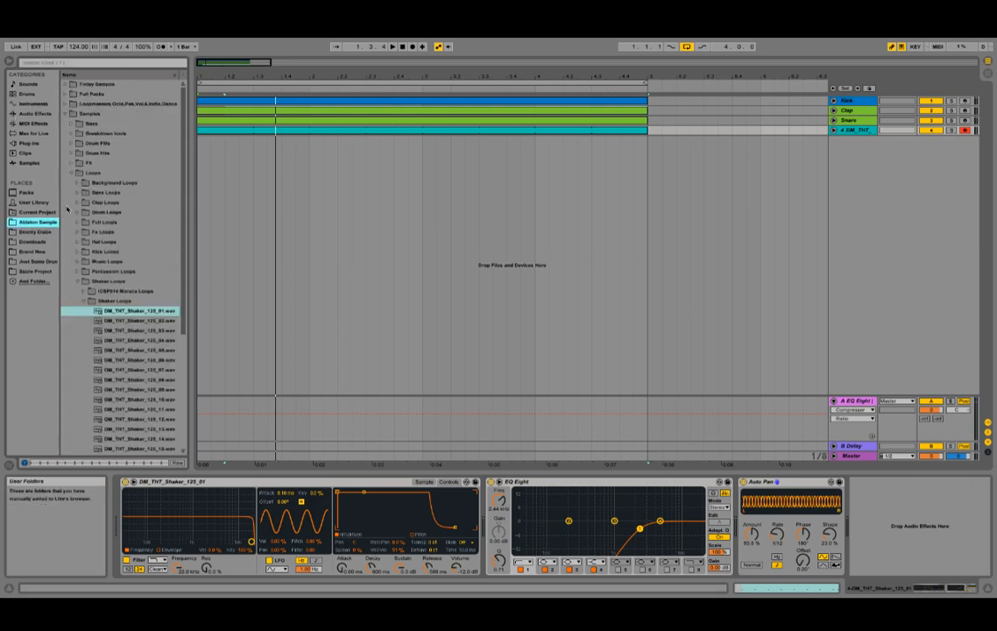
{"action": "left_click", "coordinate": [78, 281]}
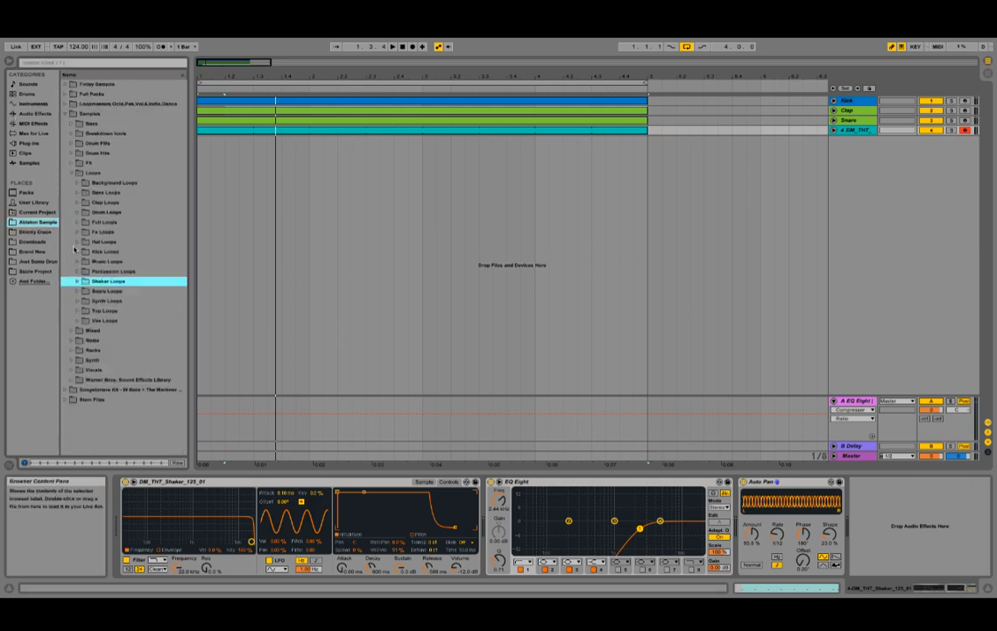
{"action": "left_click", "coordinate": [73, 183]}
{"action": "left_click", "coordinate": [72, 153]}
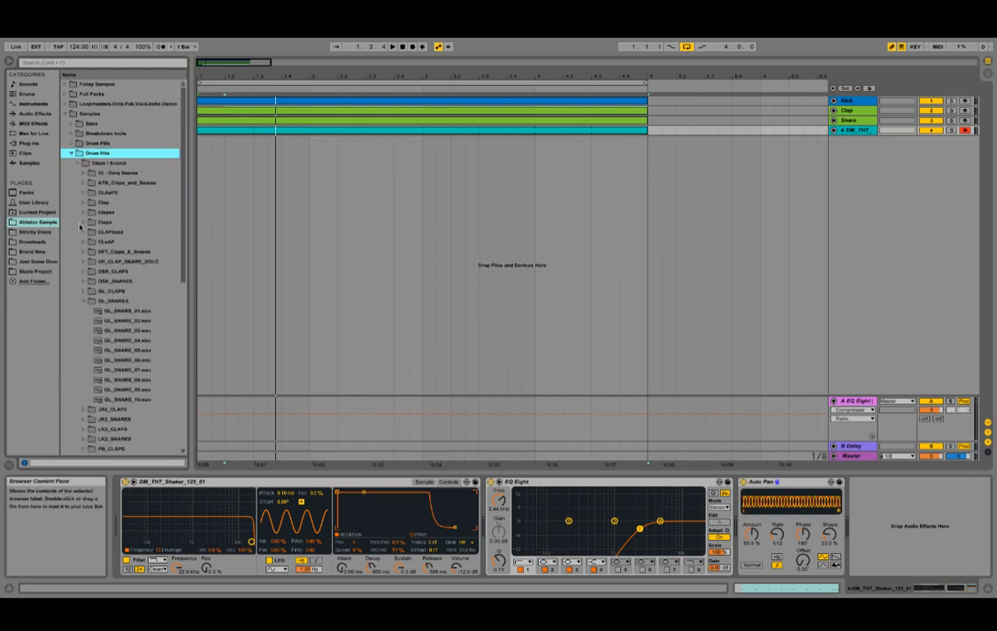
{"action": "left_click", "coordinate": [77, 163]}
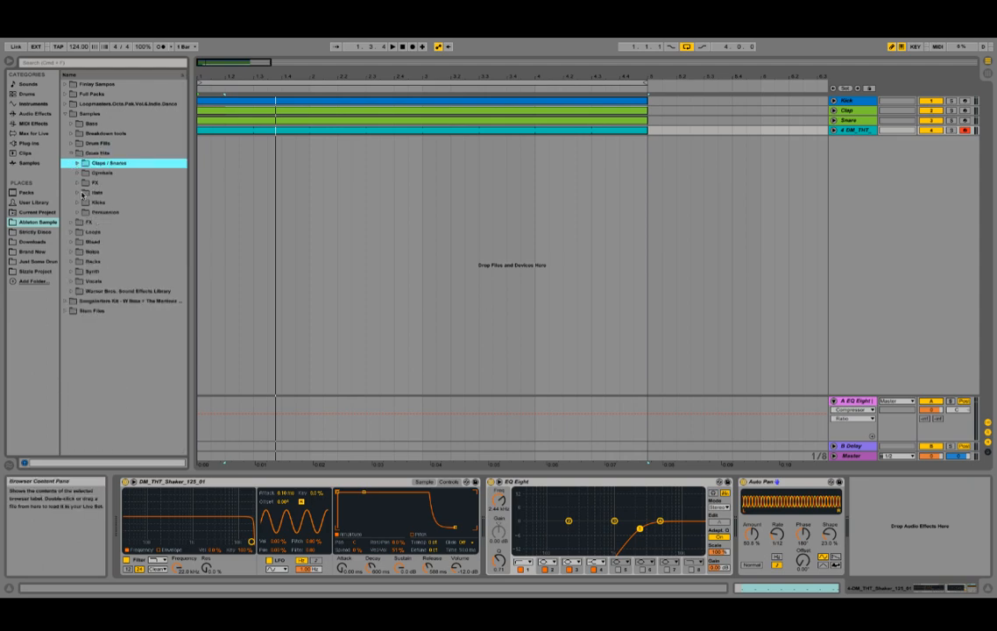
{"action": "left_click", "coordinate": [83, 195]}
- Audition several samples in the ClosedHats folder and close the folder
{"action": "left_click", "coordinate": [99, 240]}
{"action": "left_click", "coordinate": [99, 282]}
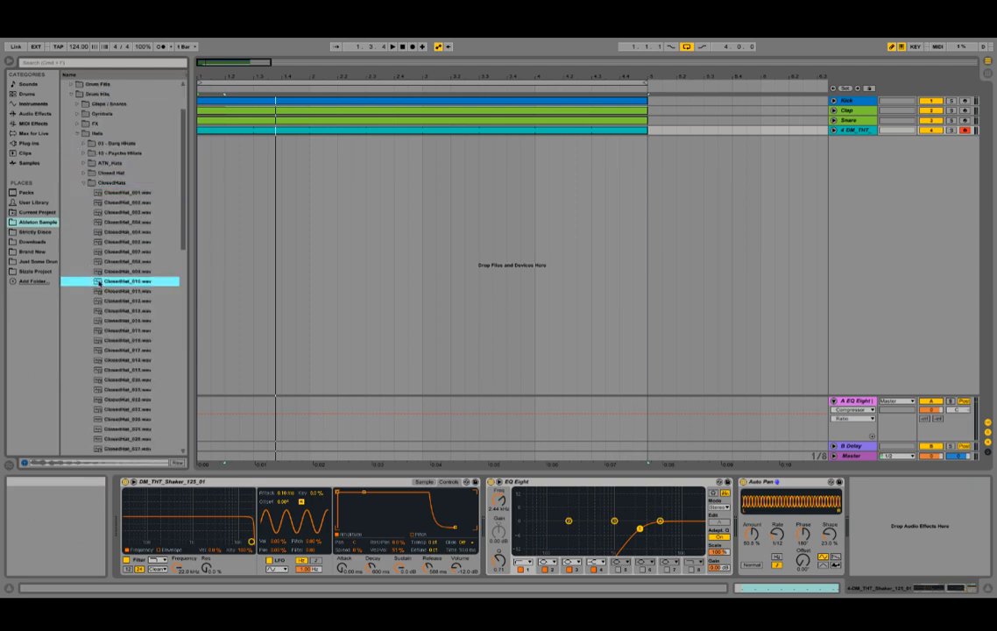
{"action": "scroll", "coordinate": [105, 286], "scroll_direction": "down", "scroll_amount": 3}
{"action": "left_click", "coordinate": [126, 301]}
{"action": "scroll", "coordinate": [126, 300], "scroll_direction": "down", "scroll_amount": 1}
{"action": "left_click", "coordinate": [85, 125]}
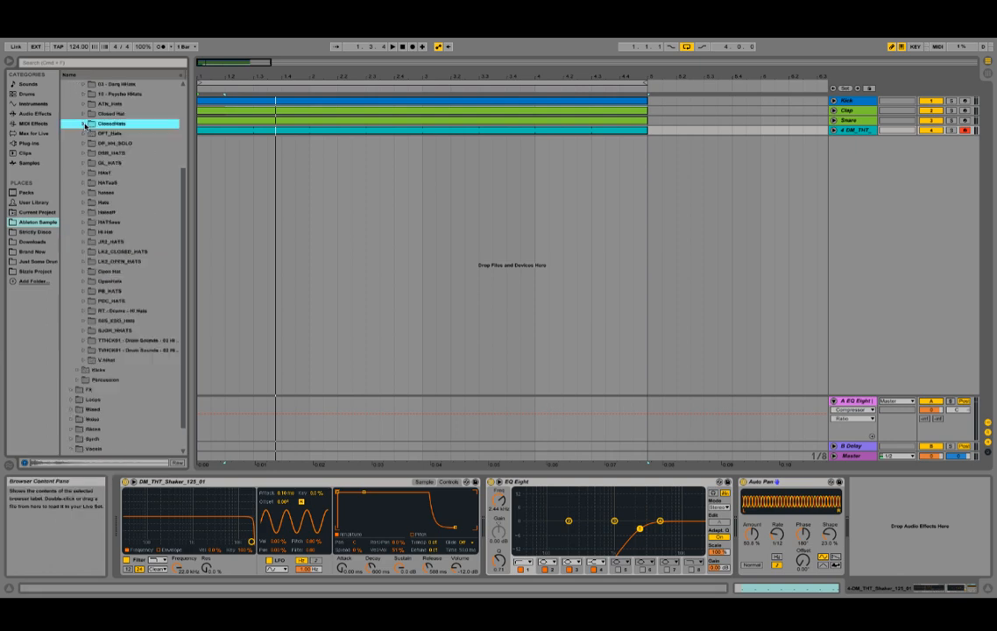
- Audition the ESO HTG hi-hat samples in the Hats Tight folder, including numbers 2, 6 and 10
{"action": "left_click", "coordinate": [83, 319]}
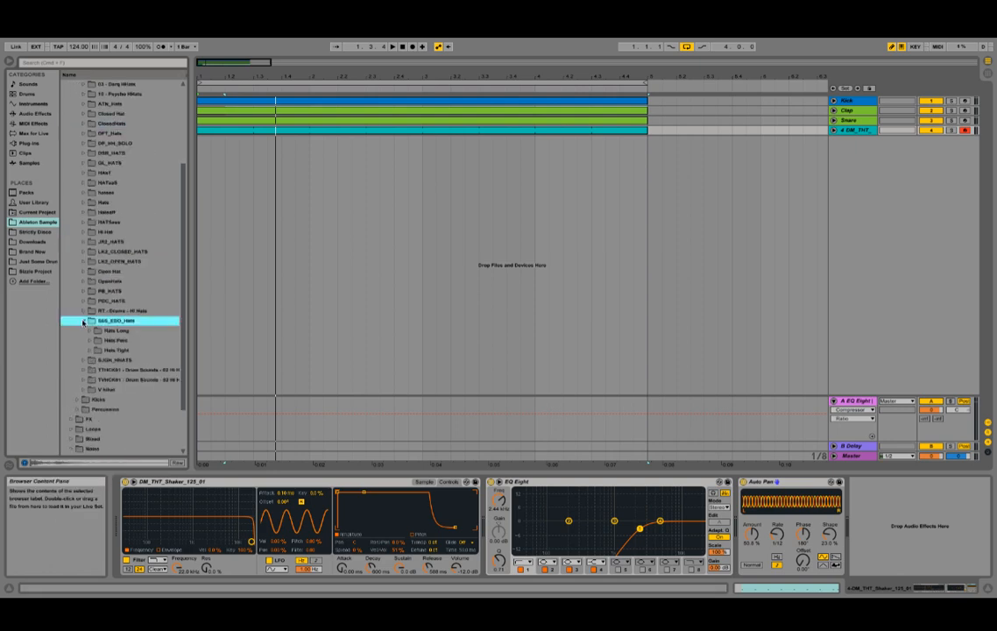
{"action": "left_click", "coordinate": [88, 340]}
{"action": "left_click", "coordinate": [91, 349]}
{"action": "left_click", "coordinate": [131, 370]}
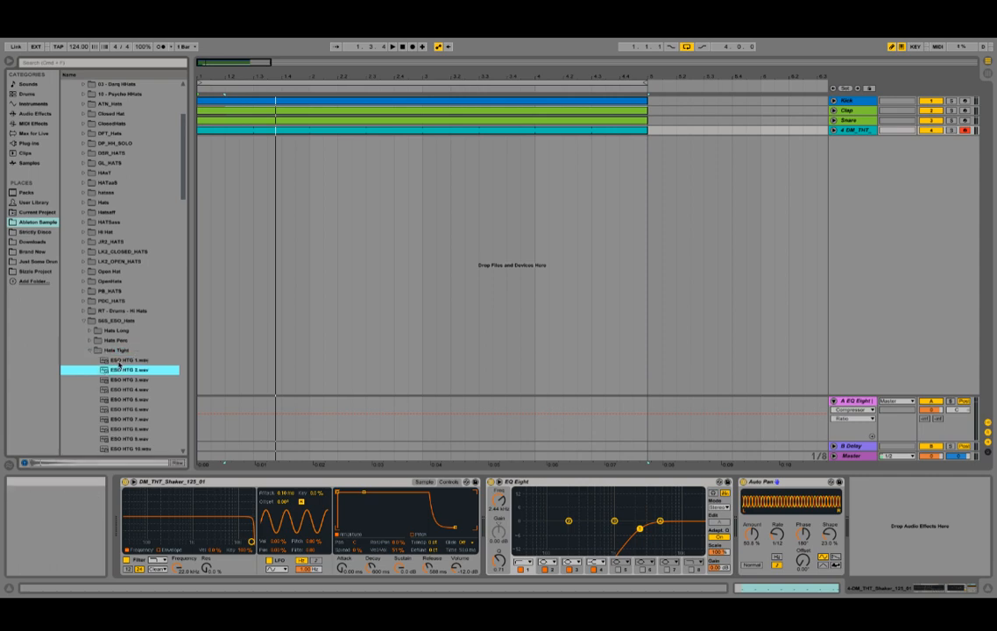
{"action": "scroll", "coordinate": [131, 370], "scroll_direction": "down", "scroll_amount": 1}
{"action": "left_click", "coordinate": [137, 370]}
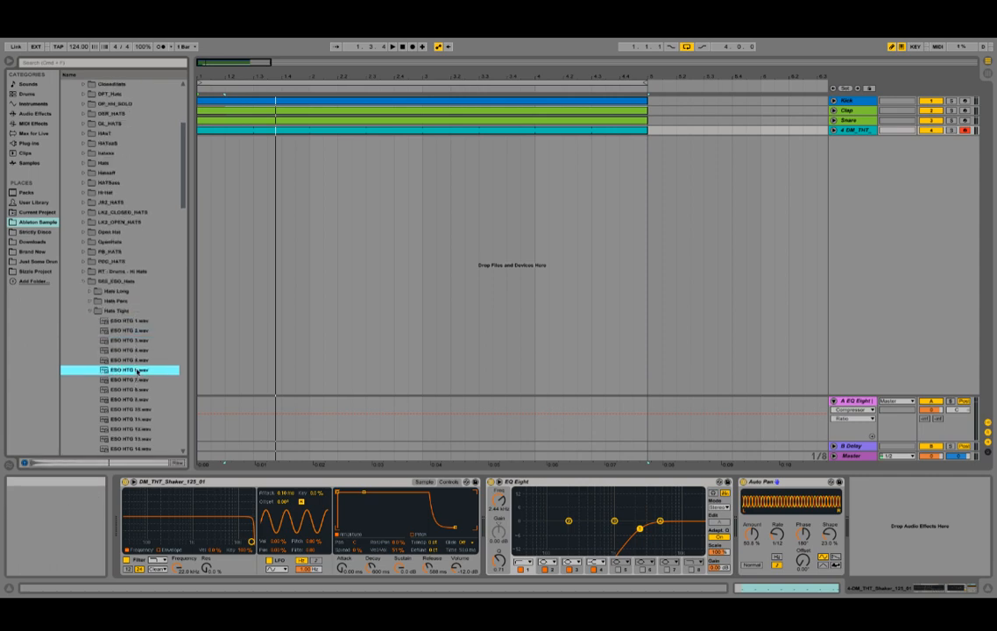
{"action": "left_click", "coordinate": [131, 389]}
{"action": "scroll", "coordinate": [127, 359], "scroll_direction": "down", "scroll_amount": 2}
{"action": "left_click", "coordinate": [125, 350]}
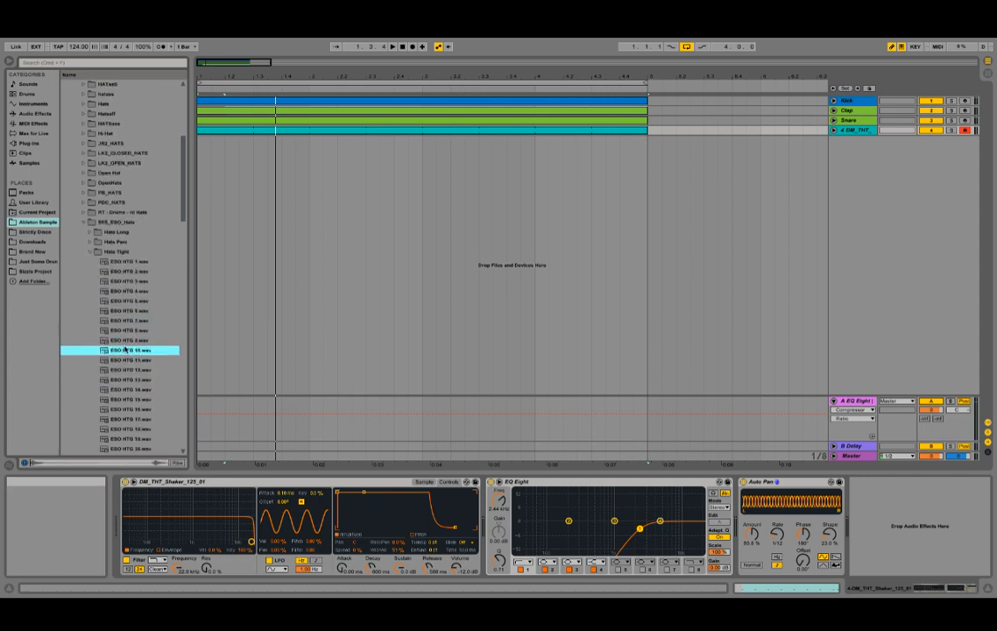
- Close the Hats Tight folder and audition samples in the RT - Drums - Hi Hats folder, ending on hi-hat 007
{"action": "key", "text": "Left"}
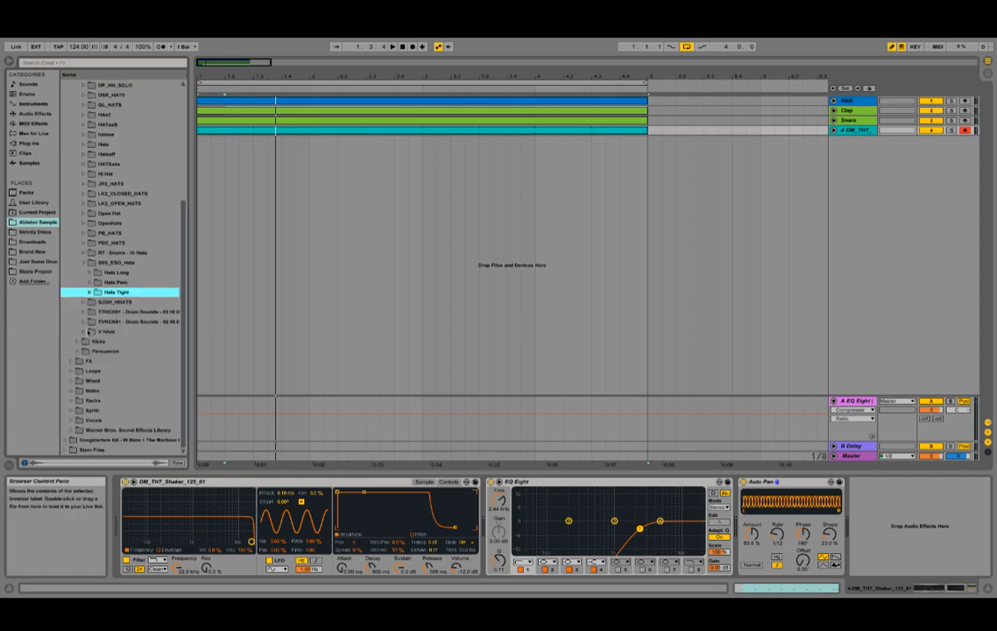
{"action": "key", "text": "Up"}
{"action": "key", "text": "Up"}
{"action": "key", "text": "Up"}
{"action": "key", "text": "Up"}
{"action": "key", "text": "Right"}
{"action": "key", "text": "Down"}
{"action": "key", "text": "Down"}
{"action": "key", "text": "Down"}
{"action": "key", "text": "Down"}
{"action": "key", "text": "Down"}
{"action": "key", "text": "Down"}
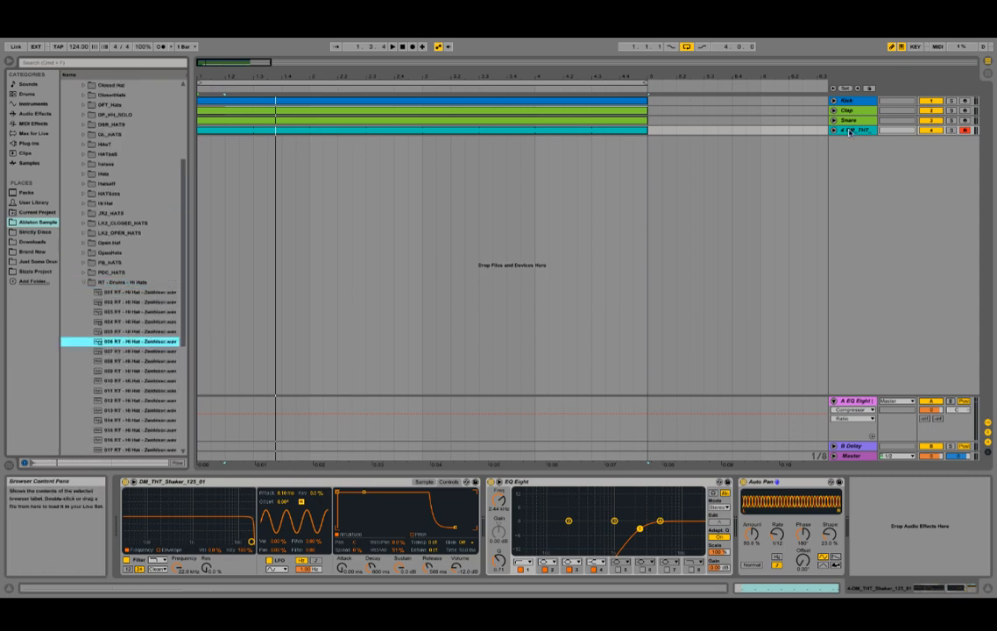
{"action": "left_click", "coordinate": [132, 380]}
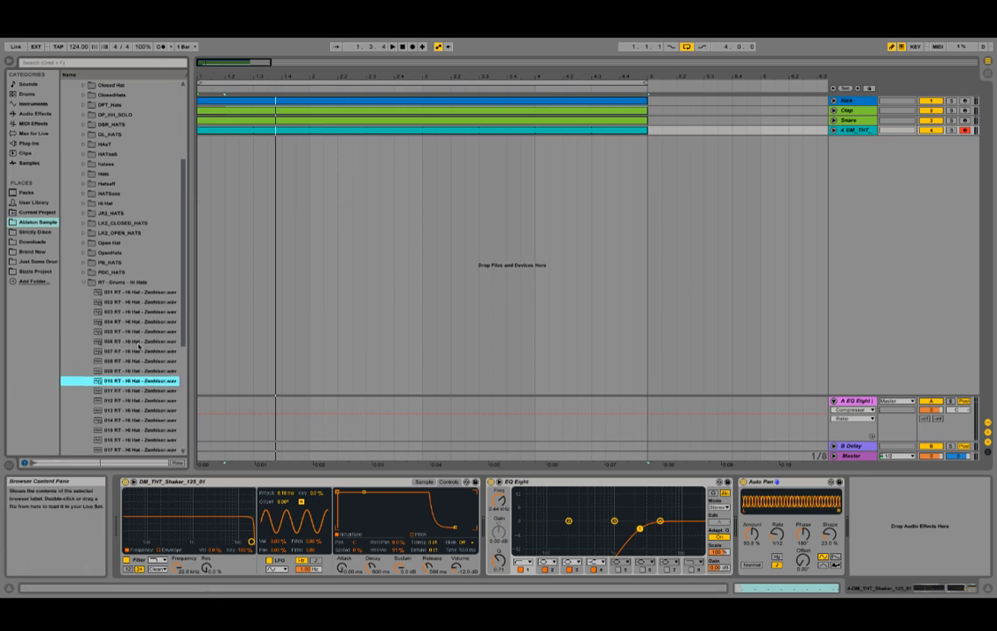
{"action": "left_click", "coordinate": [139, 348]}
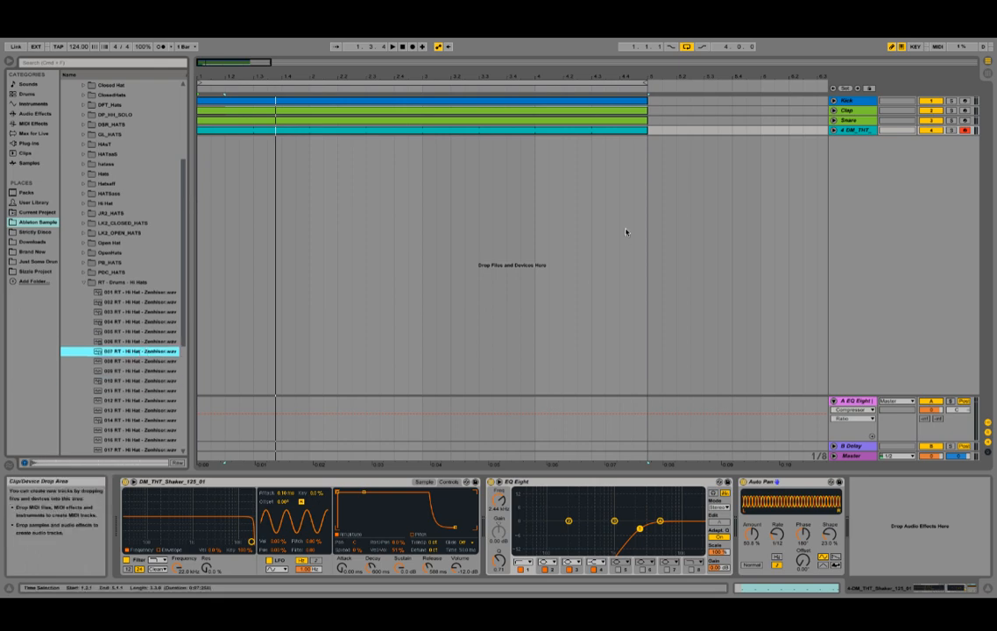
- Insert a new MIDI track below the shaker track and rename the shaker track as Shaker
{"action": "left_click", "coordinate": [854, 128]}
{"action": "key", "text": "ctrl+shift+t"}
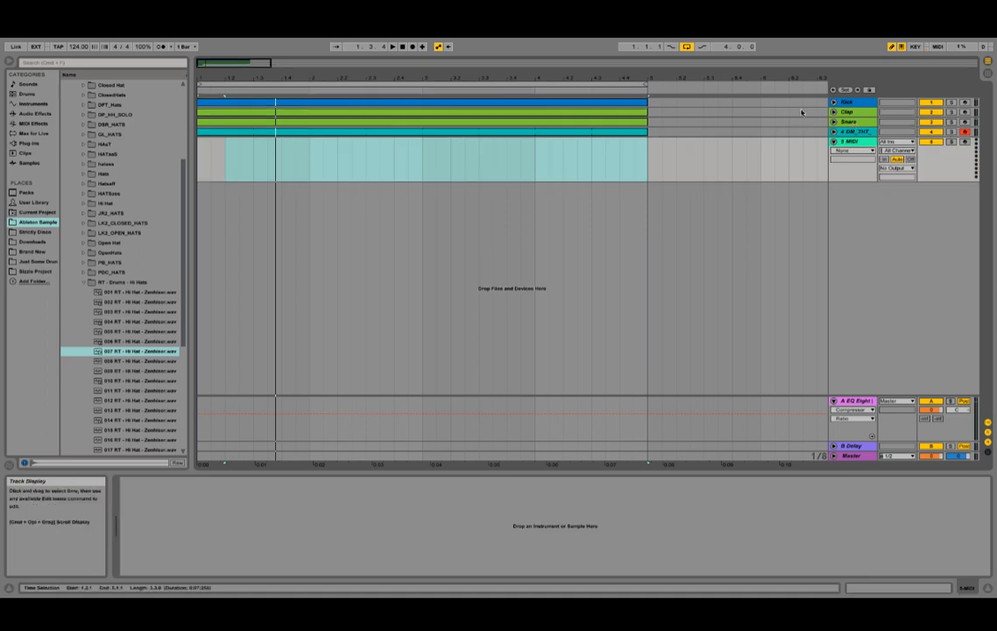
{"action": "left_click", "coordinate": [854, 141]}
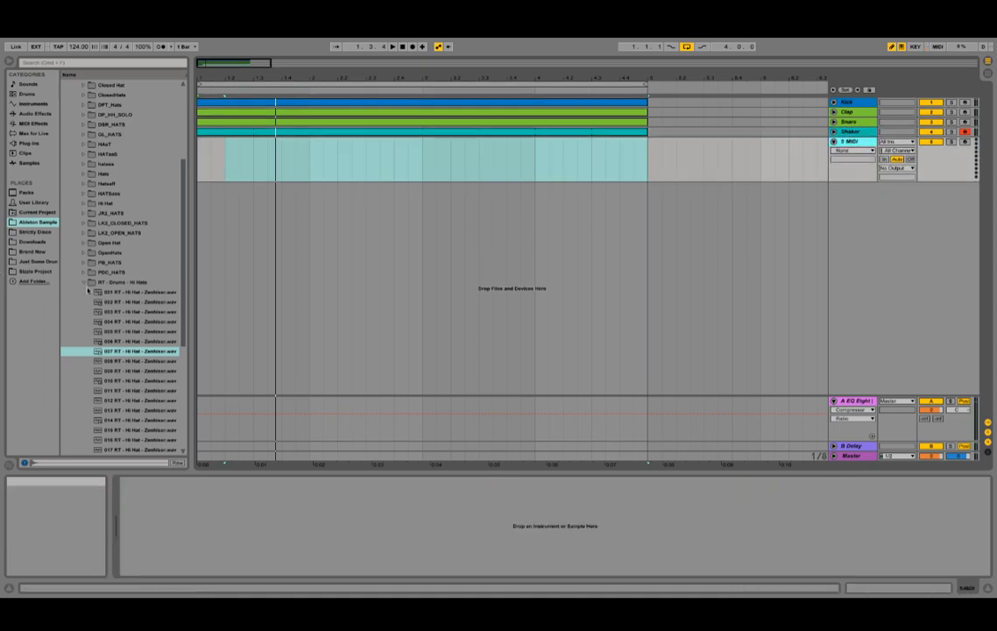
- Load the 007 RT - Hi Hat sample onto the new MIDI track
{"action": "left_click", "coordinate": [153, 351]}
{"action": "double_click", "coordinate": [152, 351]}
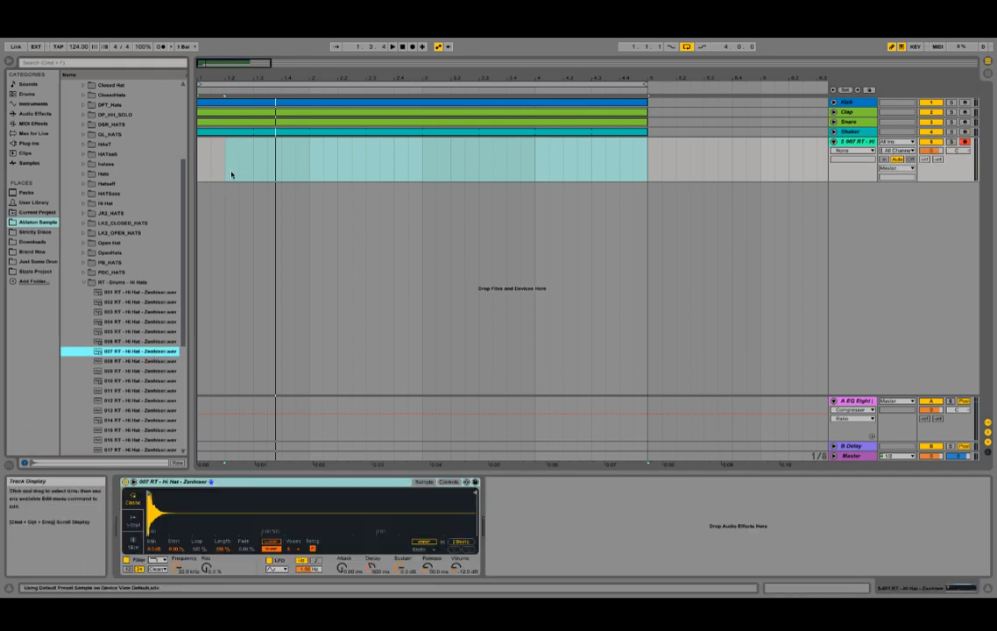
- Create a one-beat MIDI clip at the start of the hi-hat track and set its note grid to fixed 1/16
{"action": "left_click_drag", "start_coordinate": [231, 174], "coordinate": [152, 165]}
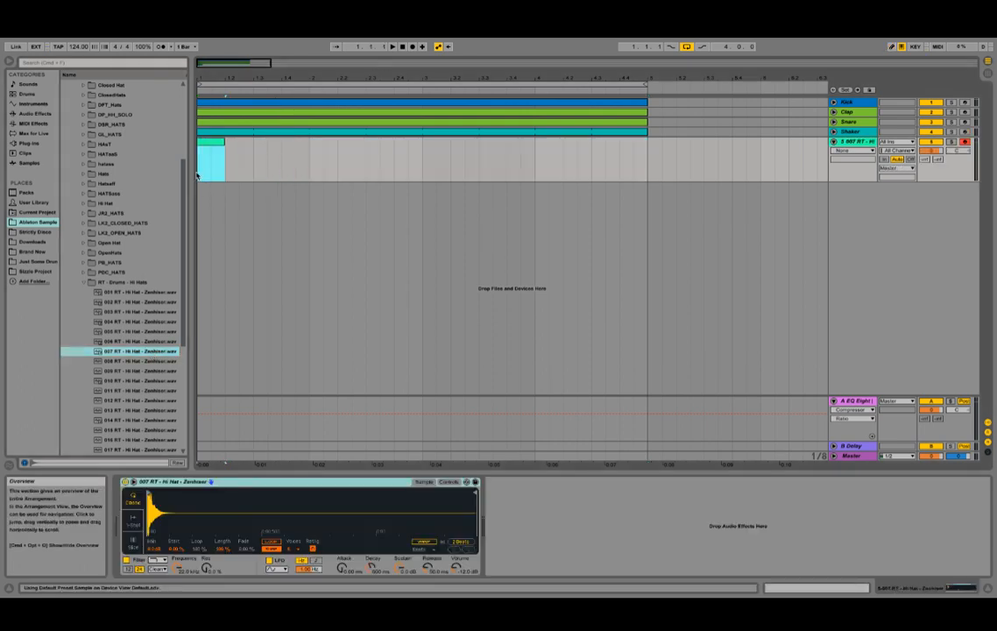
{"action": "key", "text": "ctrl+shift+m"}
{"action": "right_click", "coordinate": [473, 509]}
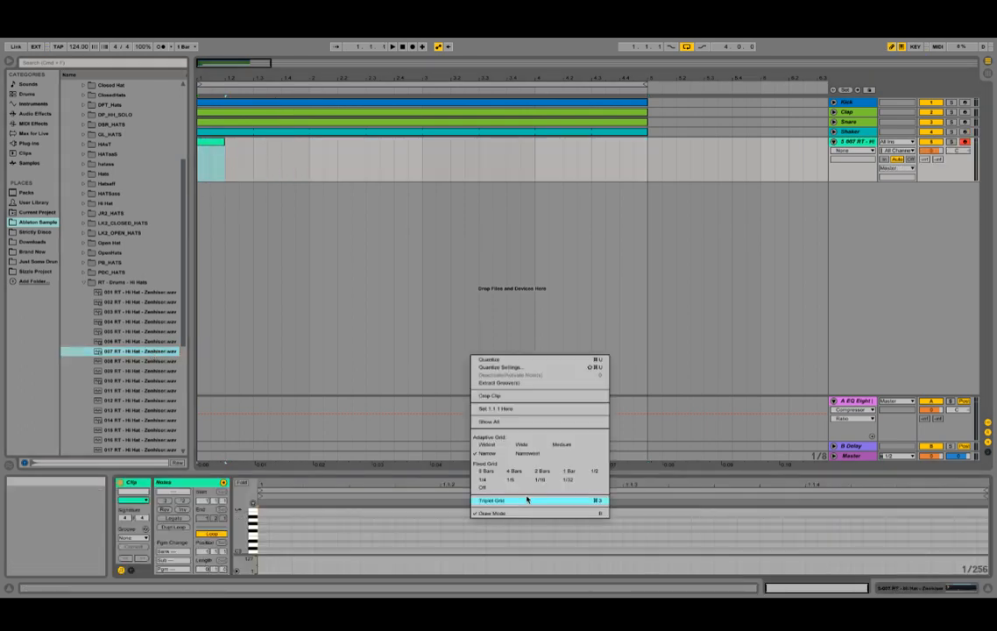
{"action": "left_click", "coordinate": [540, 480]}
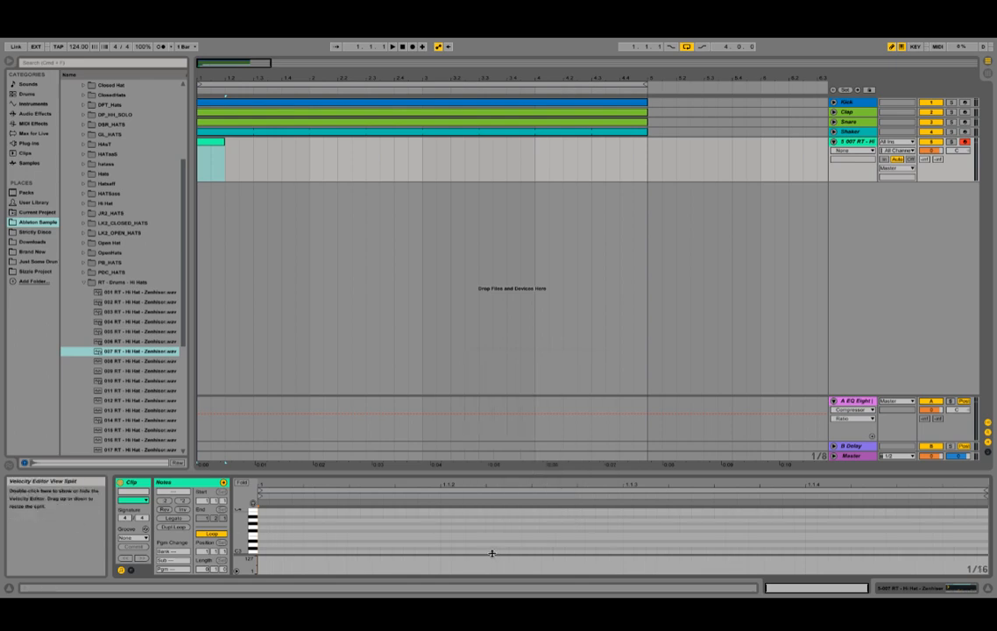
- Draw a single C3 note on the third sixteenth of the hi-hat clip and extend the clip to four bars
{"action": "left_click", "coordinate": [496, 548]}
{"action": "left_click", "coordinate": [929, 549]}
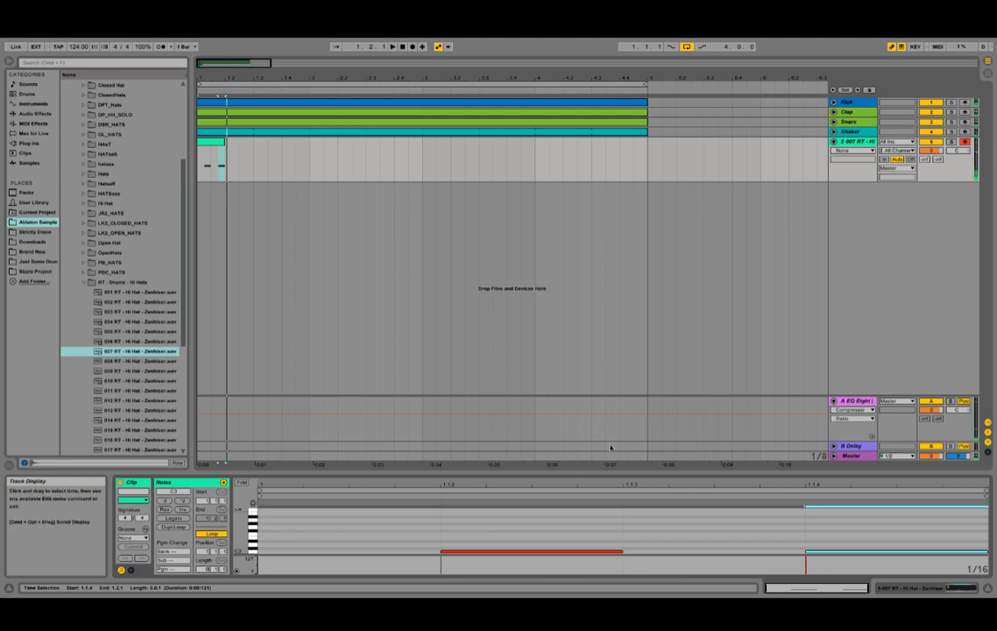
{"action": "left_click", "coordinate": [615, 550]}
{"action": "left_click", "coordinate": [700, 549]}
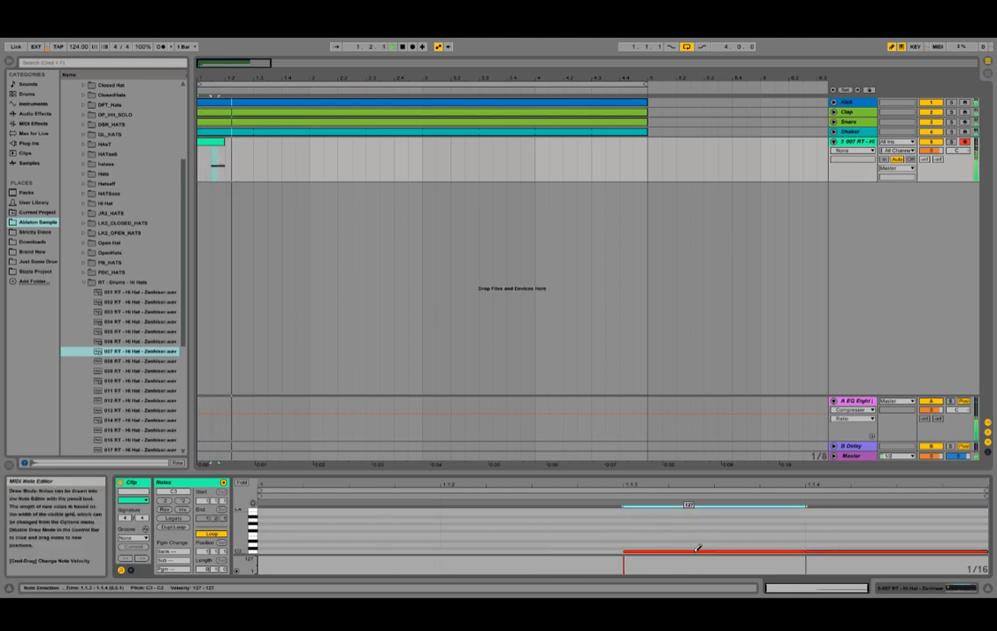
{"action": "left_click", "coordinate": [829, 549]}
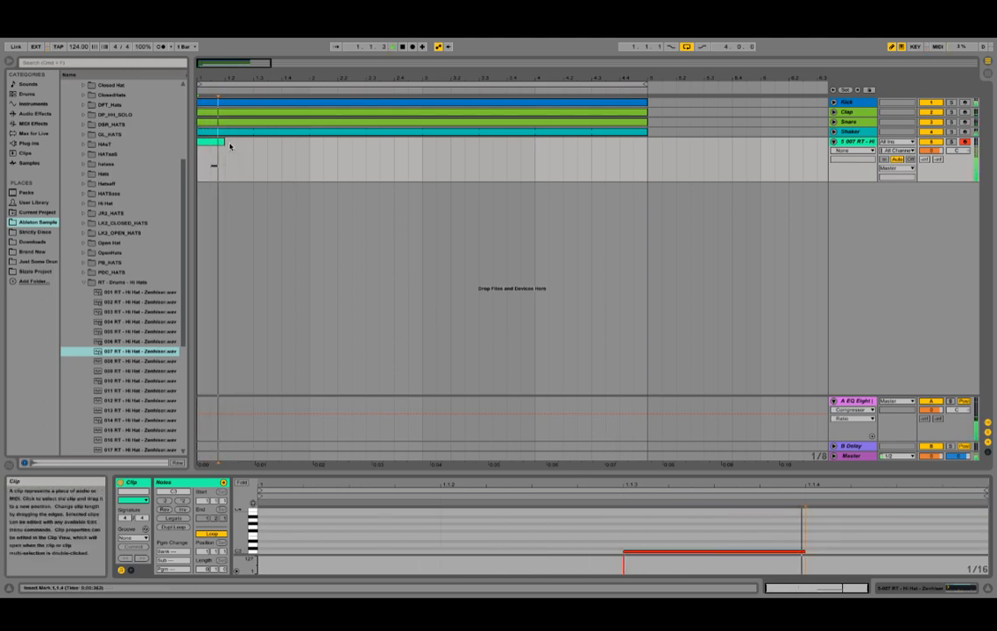
{"action": "left_click_drag", "start_coordinate": [224, 149], "coordinate": [648, 154]}
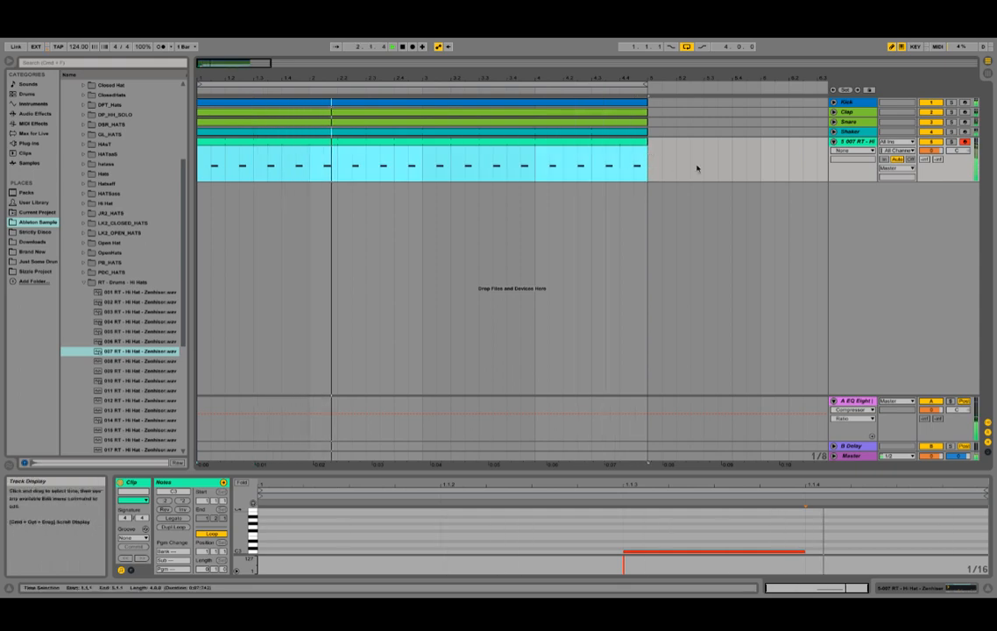
- Lower the hi-hat track's volume and lengthen the 007 hi-hat sample's release to 1.24 s
{"action": "left_click", "coordinate": [936, 152]}
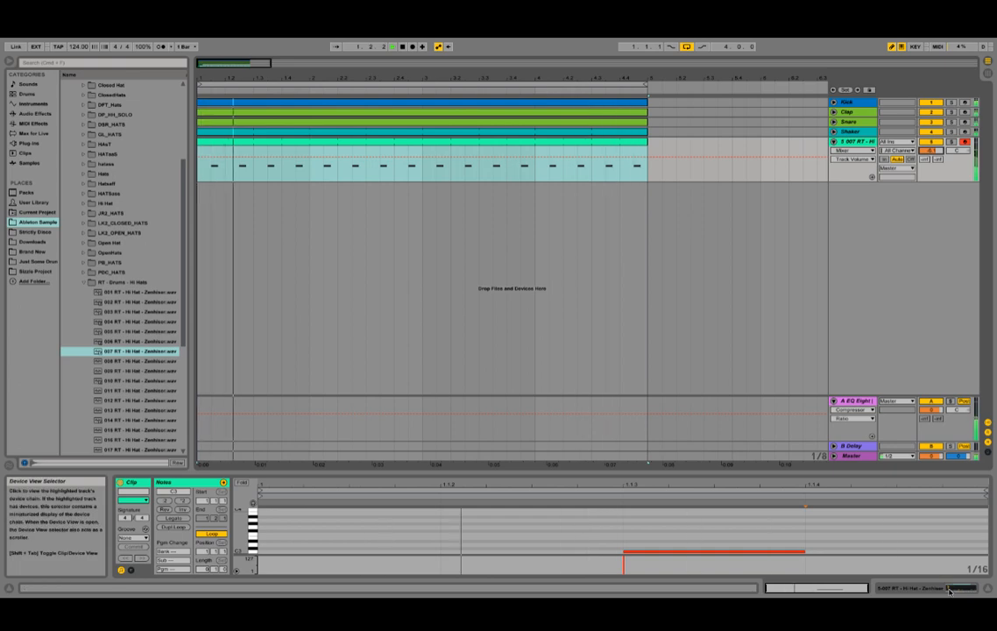
{"action": "left_click", "coordinate": [951, 589]}
{"action": "left_click", "coordinate": [448, 482]}
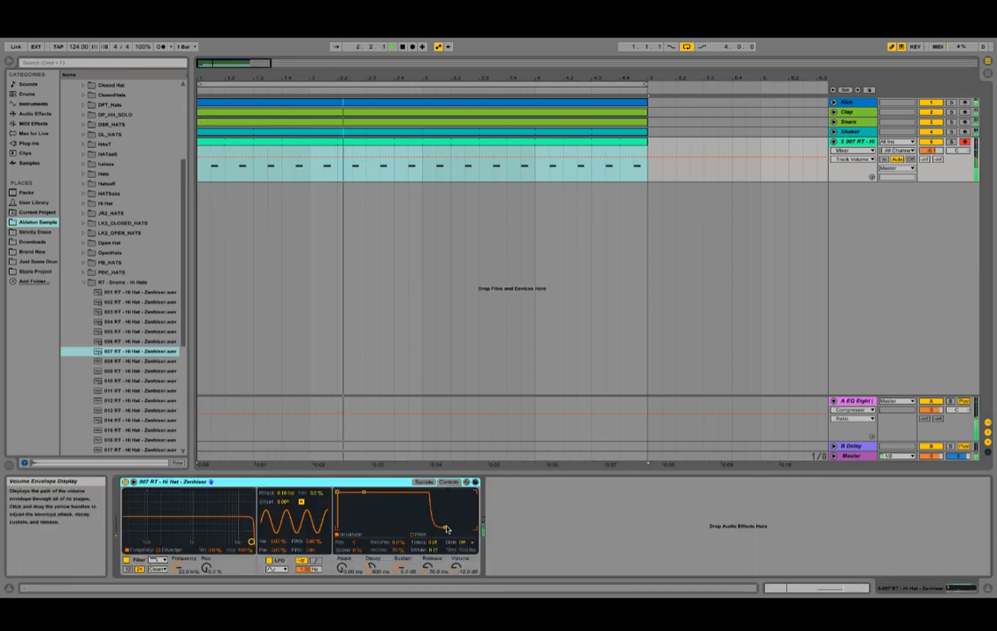
{"action": "left_click_drag", "start_coordinate": [446, 528], "coordinate": [459, 530]}
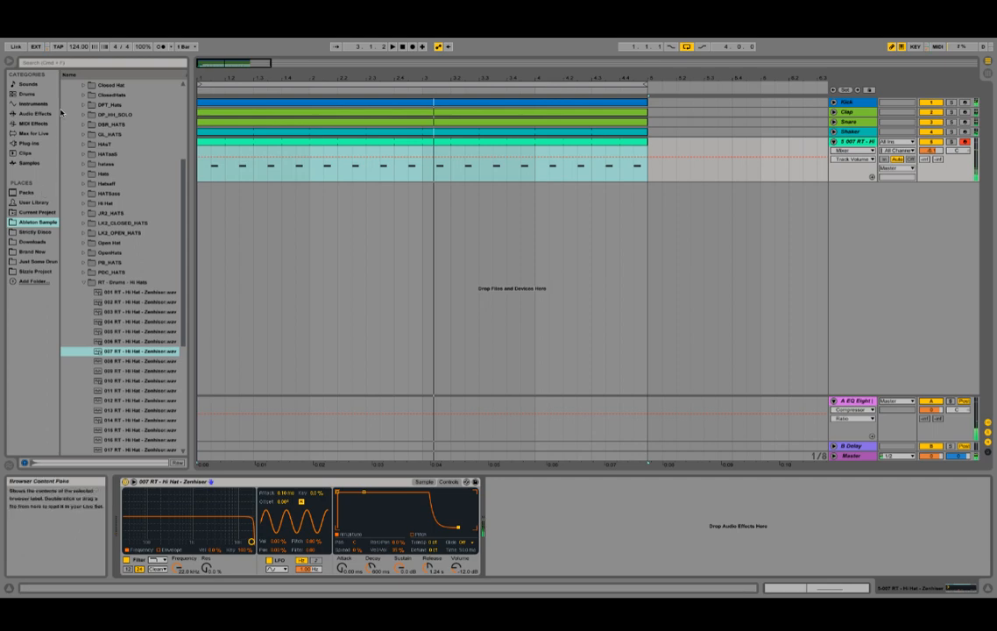
- Add an EQ Eight to the hi-hat track and raise its low-cut frequency to about 812 Hz
{"action": "left_click", "coordinate": [32, 114]}
{"action": "double_click", "coordinate": [101, 183]}
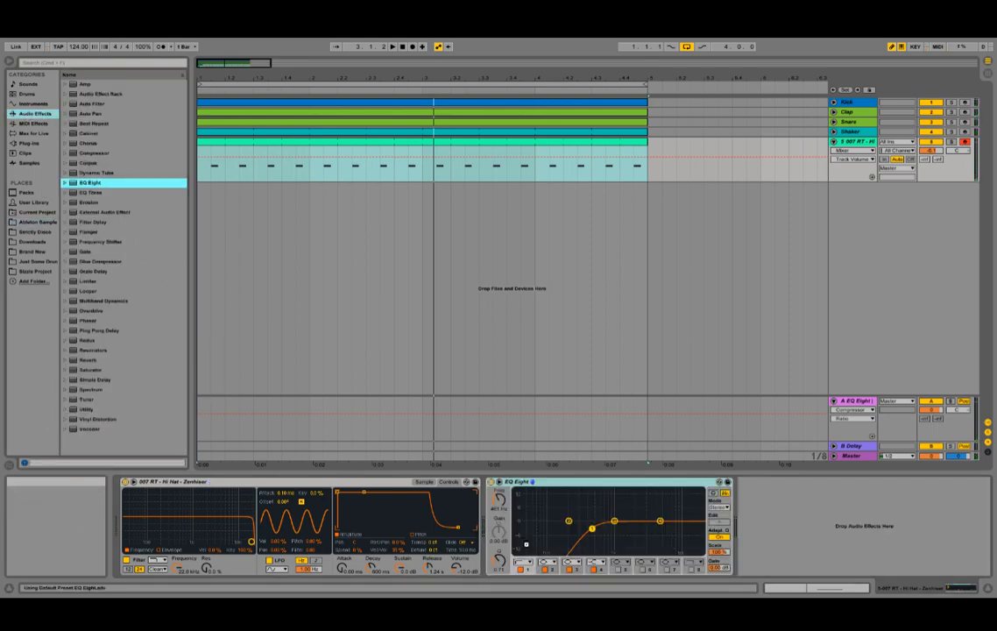
{"action": "left_click_drag", "start_coordinate": [500, 498], "coordinate": [500, 491]}
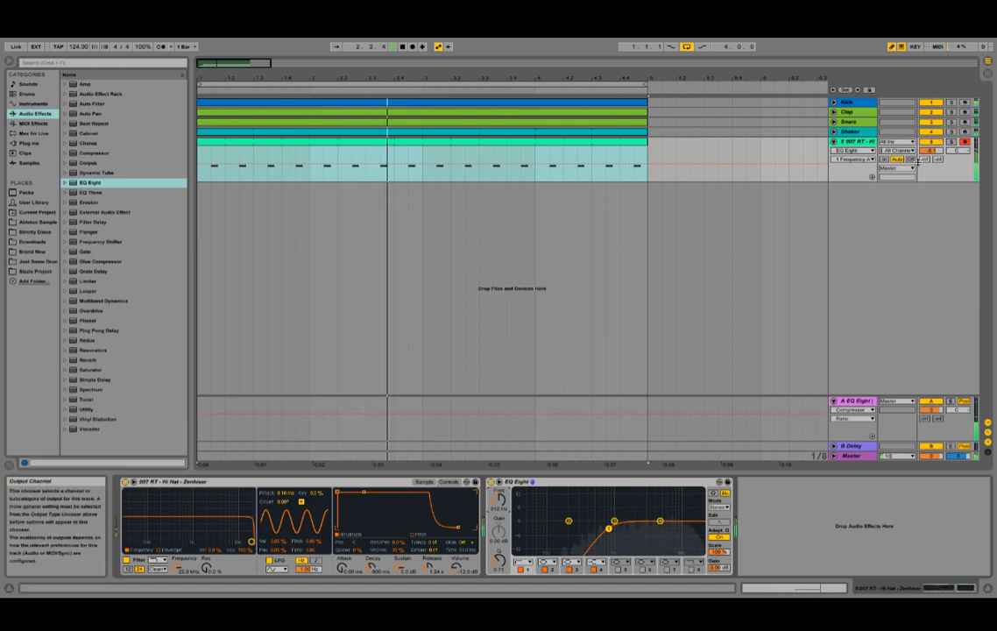
- Replace the hi-hat track's sample with 010 RT - Hi Hat from the RT - Drums - Hi Hats folder
{"action": "left_click", "coordinate": [29, 223]}
{"action": "scroll", "coordinate": [121, 315], "scroll_direction": "down", "scroll_amount": 2}
{"action": "left_click", "coordinate": [121, 331]}
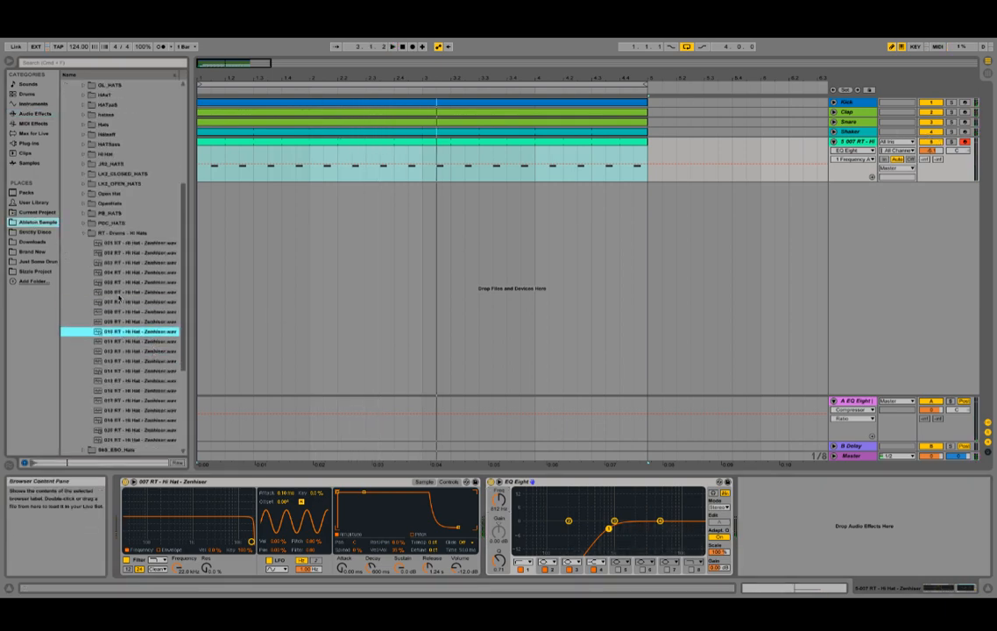
{"action": "double_click", "coordinate": [143, 331]}
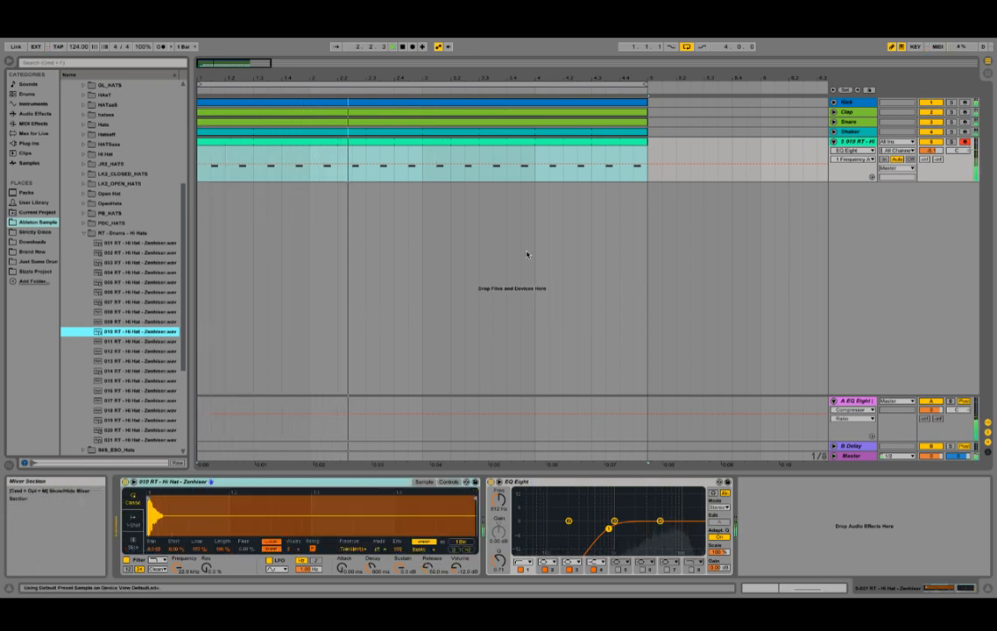
- Audition closed hi-hats in the Drum Hits Hihat library and load Hihat Closed 909 onto the hi-hat track
{"action": "left_click", "coordinate": [40, 102]}
{"action": "left_click", "coordinate": [35, 94]}
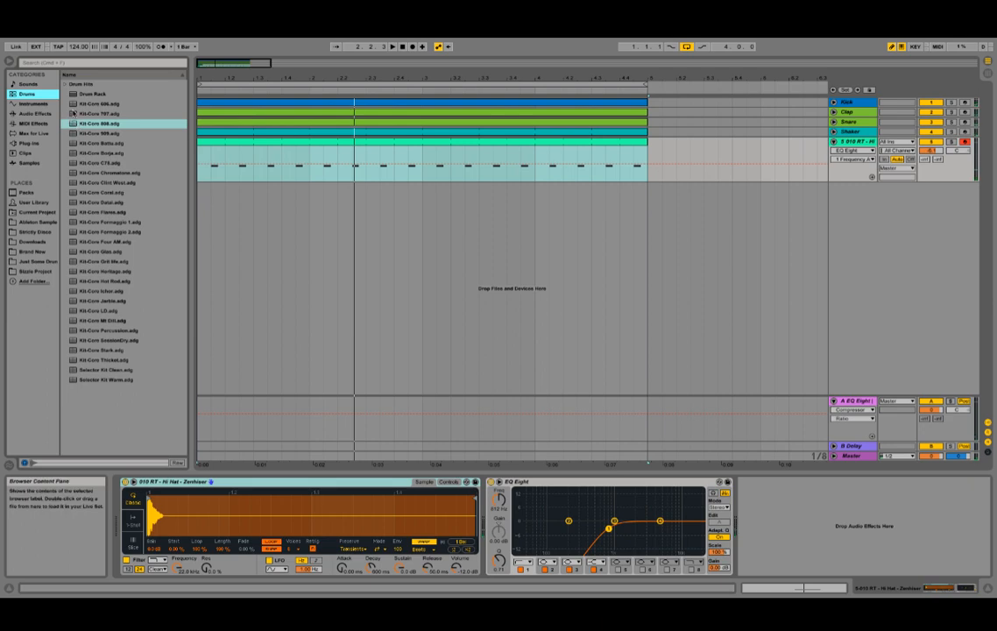
{"action": "left_click", "coordinate": [59, 85]}
{"action": "left_click", "coordinate": [35, 94]}
{"action": "left_click", "coordinate": [65, 83]}
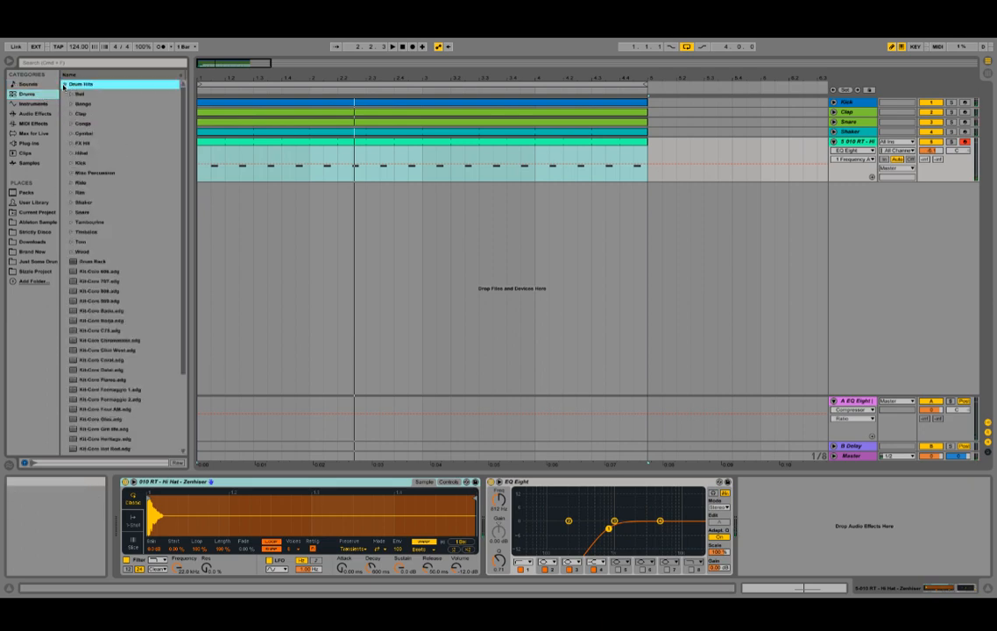
{"action": "left_click", "coordinate": [74, 154]}
{"action": "scroll", "coordinate": [122, 263], "scroll_direction": "down", "scroll_amount": 10}
{"action": "left_click", "coordinate": [127, 301]}
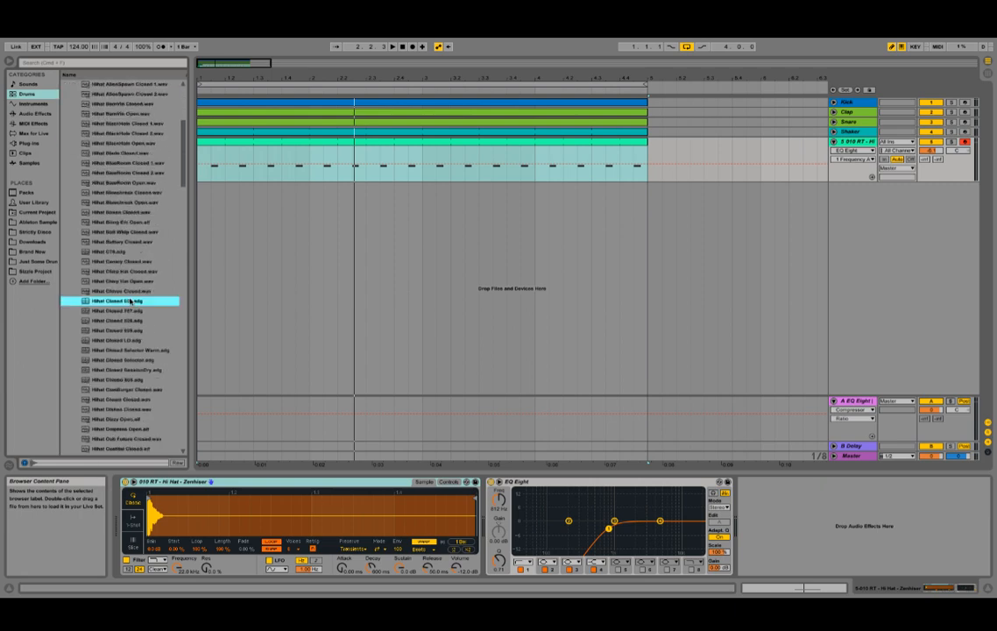
{"action": "left_click", "coordinate": [138, 330]}
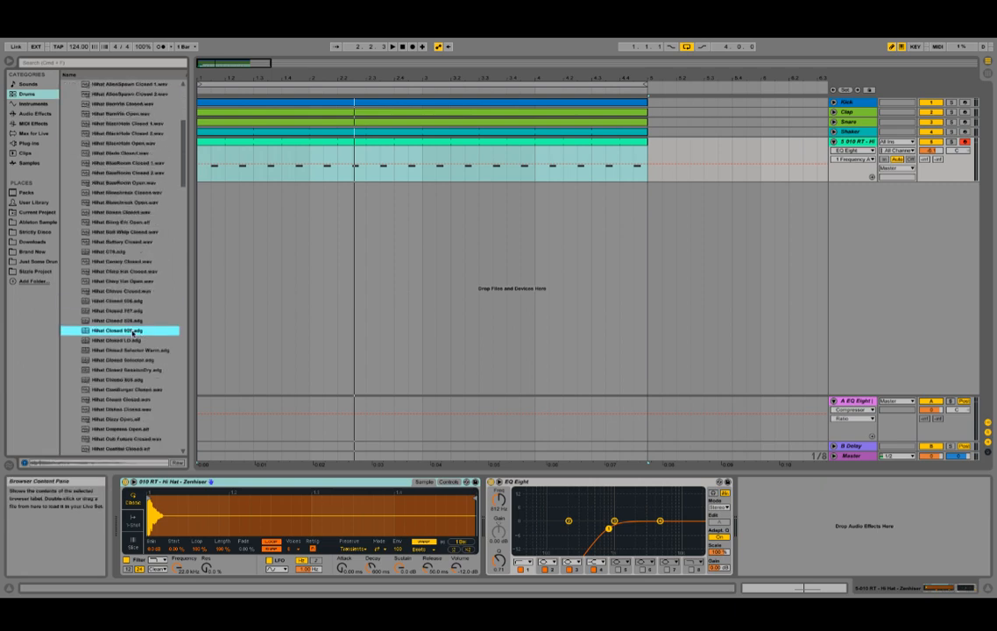
{"action": "double_click", "coordinate": [131, 329]}
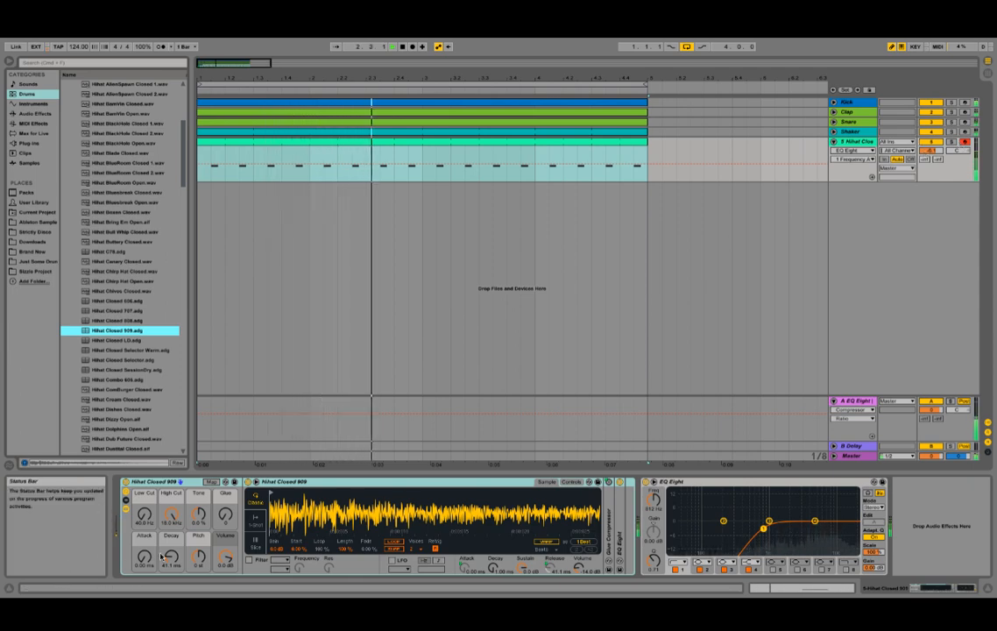
- Lengthen the Hihat Closed 909's decay and set the hi-hat track's volume to -4.8 dB
{"action": "left_click_drag", "start_coordinate": [169, 558], "coordinate": [169, 554]}
{"action": "left_click_drag", "start_coordinate": [594, 471], "coordinate": [594, 574]}
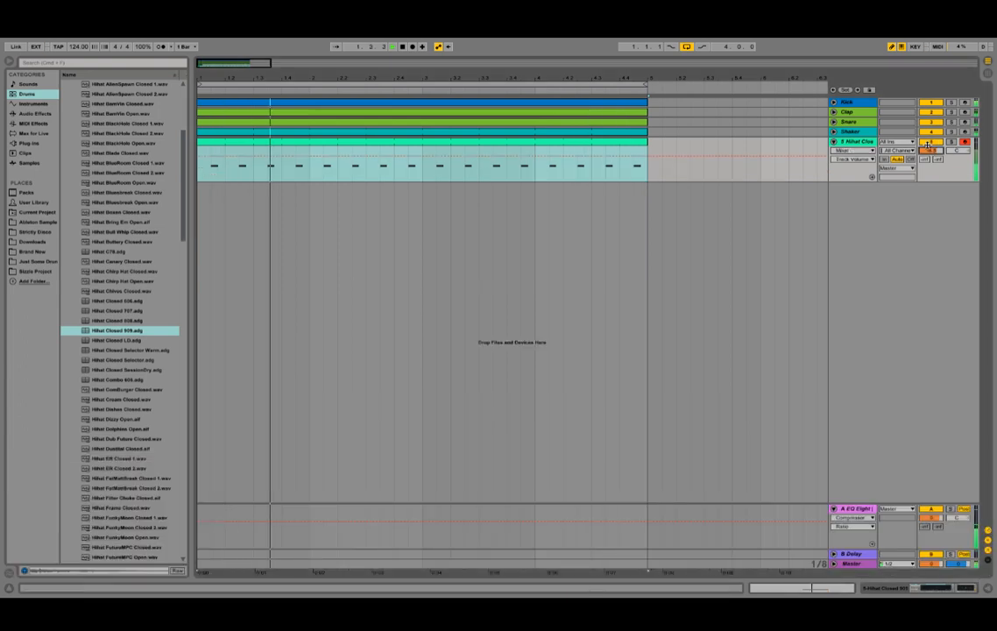
{"action": "left_click_drag", "start_coordinate": [929, 151], "coordinate": [930, 154]}
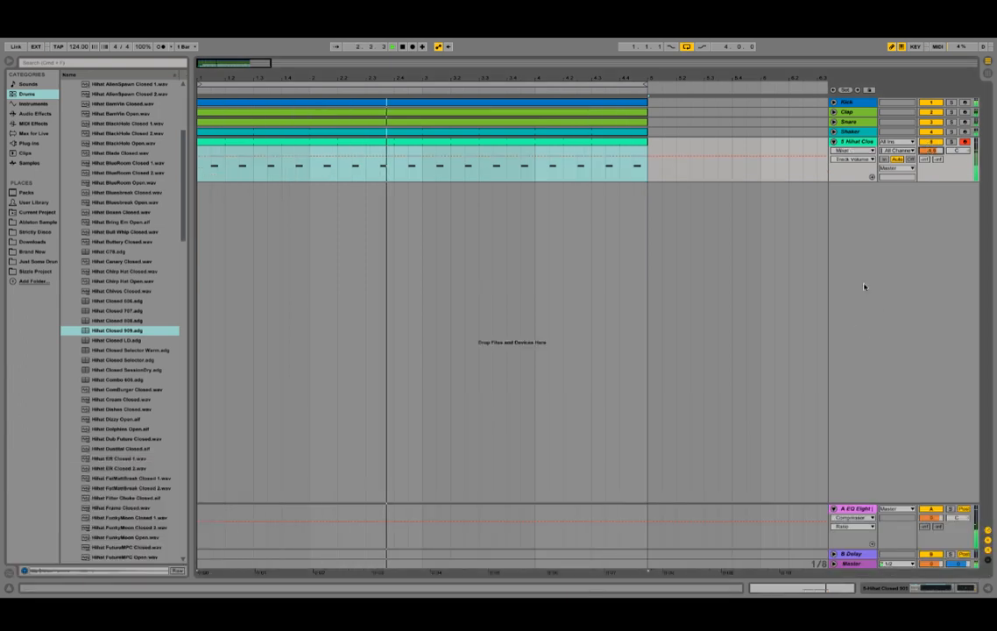
{"action": "double_click", "coordinate": [847, 143]}
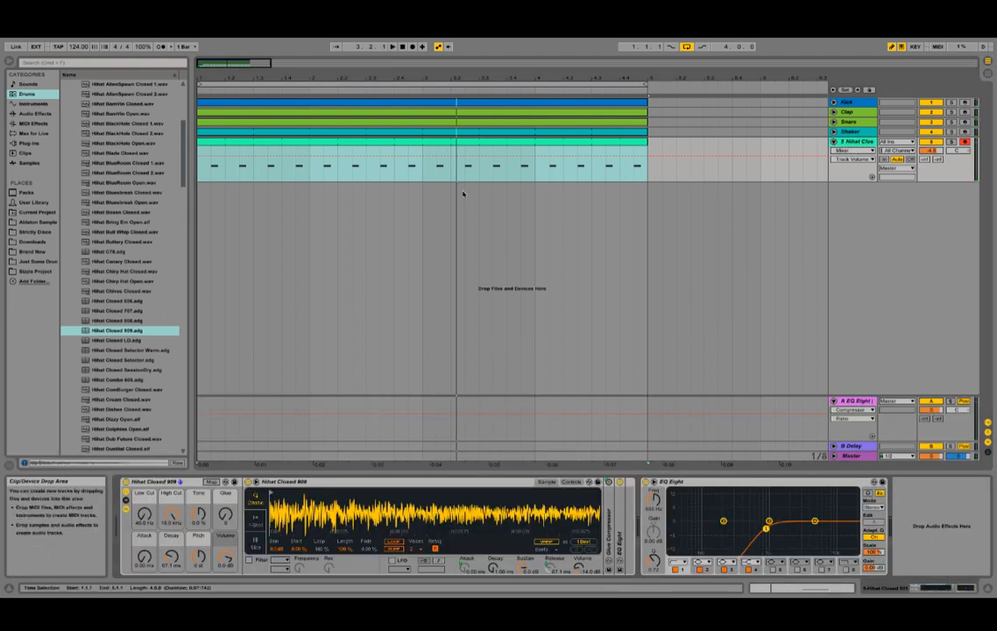
- Duplicate the loop inside the hi-hat clip until its note pattern fills four bars
{"action": "double_click", "coordinate": [447, 148]}
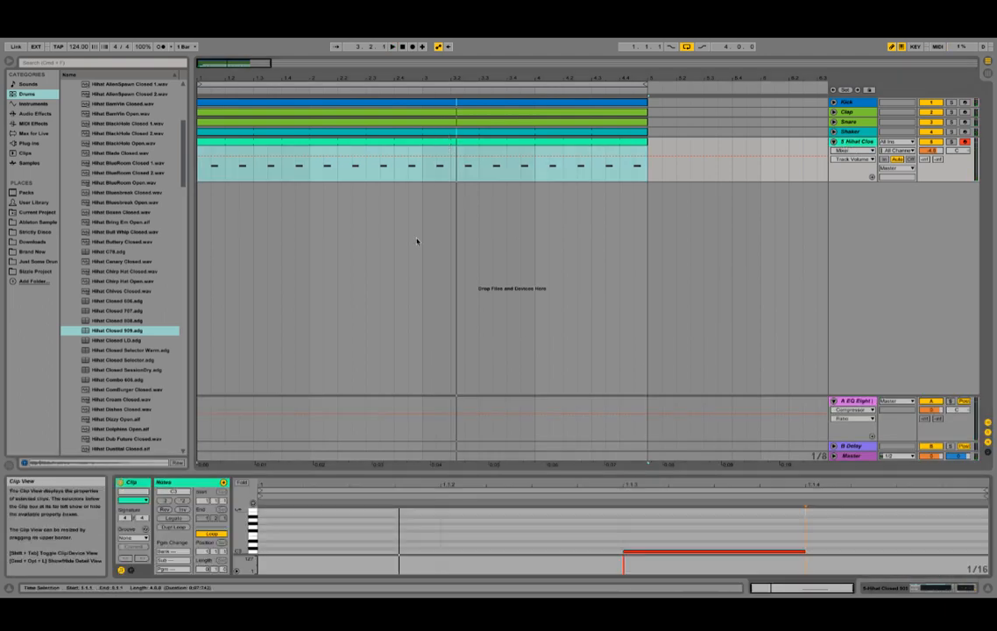
{"action": "left_click", "coordinate": [176, 527]}
{"action": "left_click", "coordinate": [176, 528]}
{"action": "key", "text": "space"}
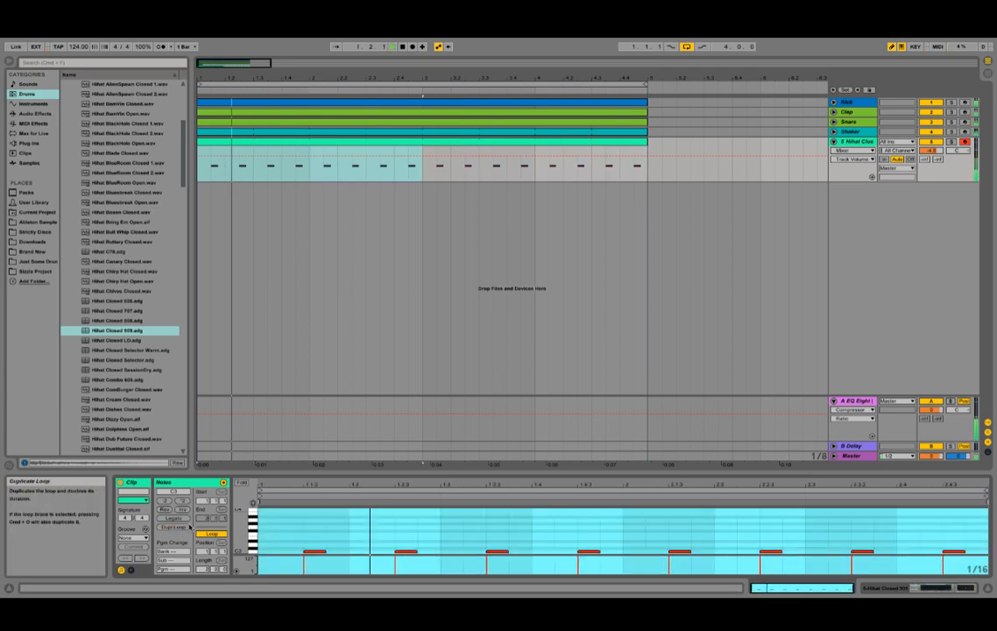
{"action": "left_click", "coordinate": [177, 527]}
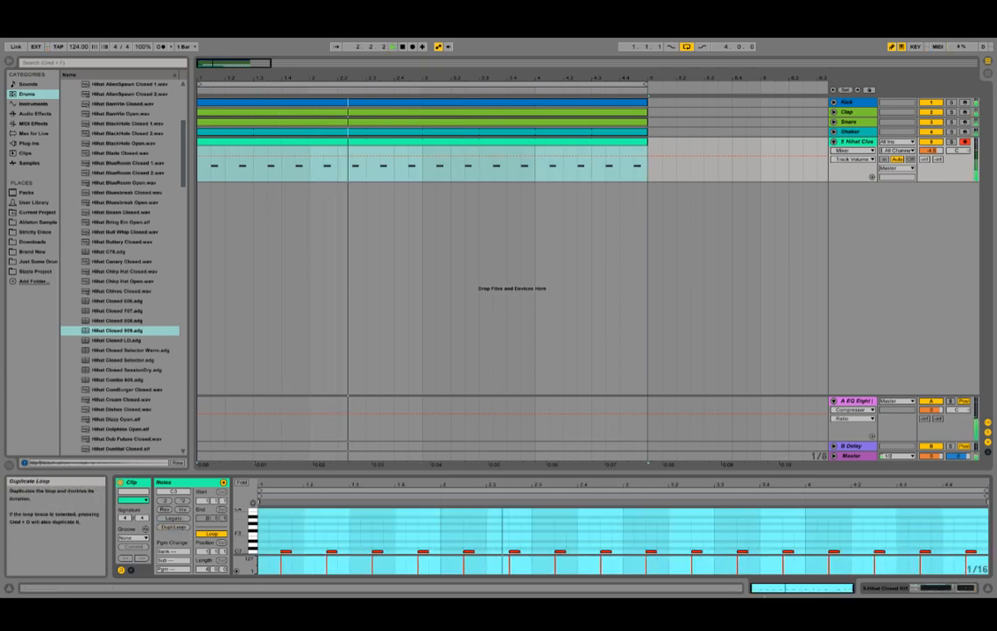
- Try an extra C3 hi-hat note at 3.2.4 and another at 3.1.4
{"action": "left_click", "coordinate": [709, 507]}
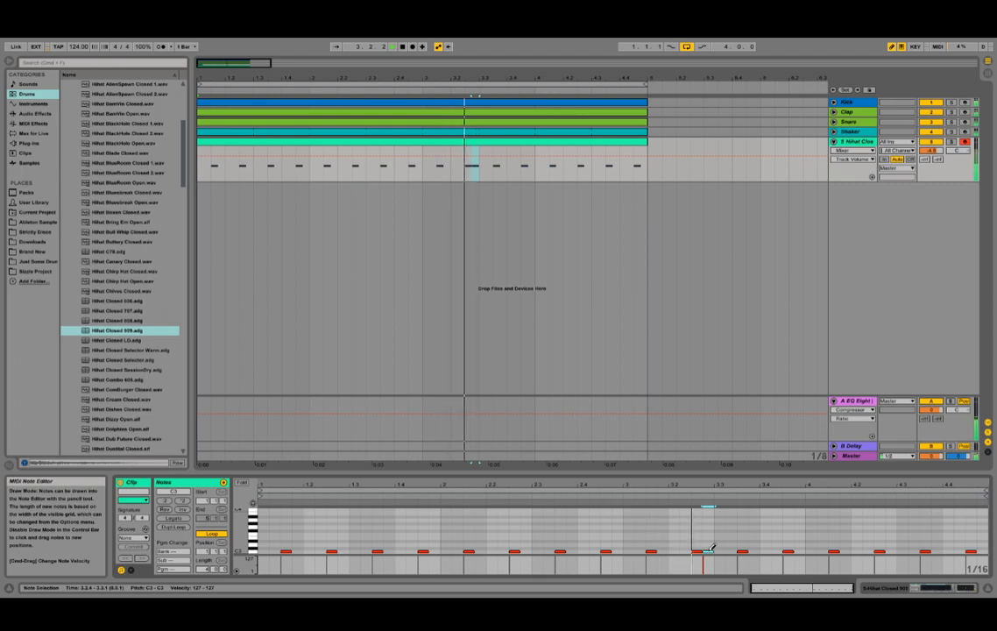
{"action": "left_click", "coordinate": [659, 551]}
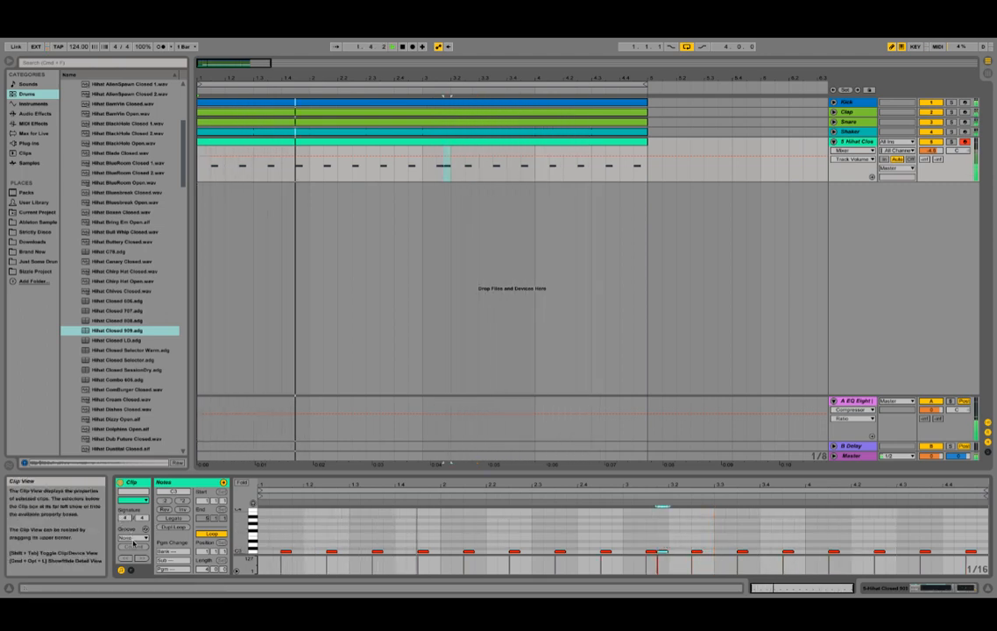
{"action": "left_click", "coordinate": [137, 539]}
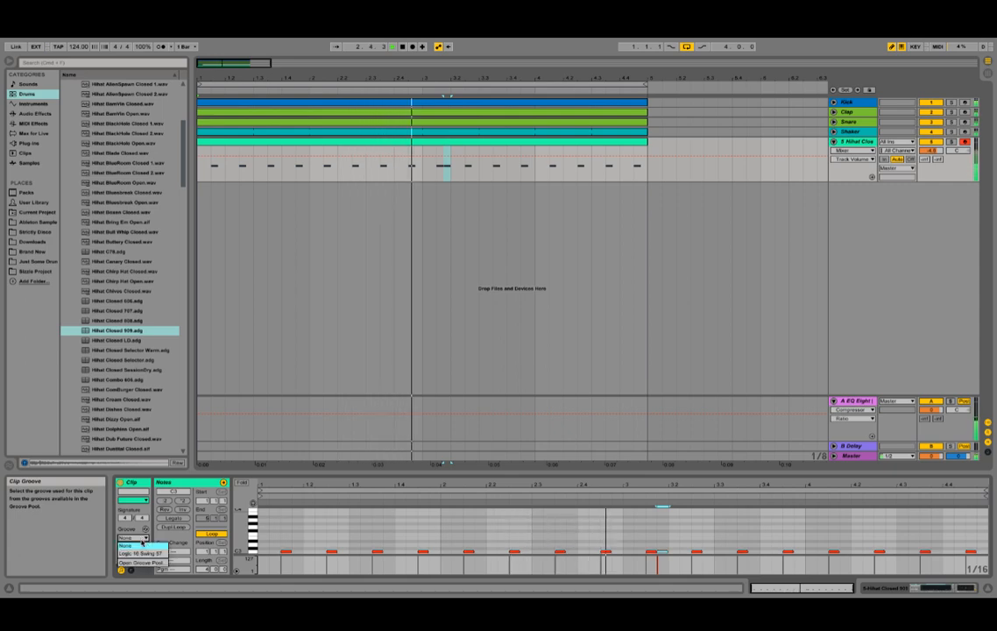
{"action": "left_click", "coordinate": [492, 544]}
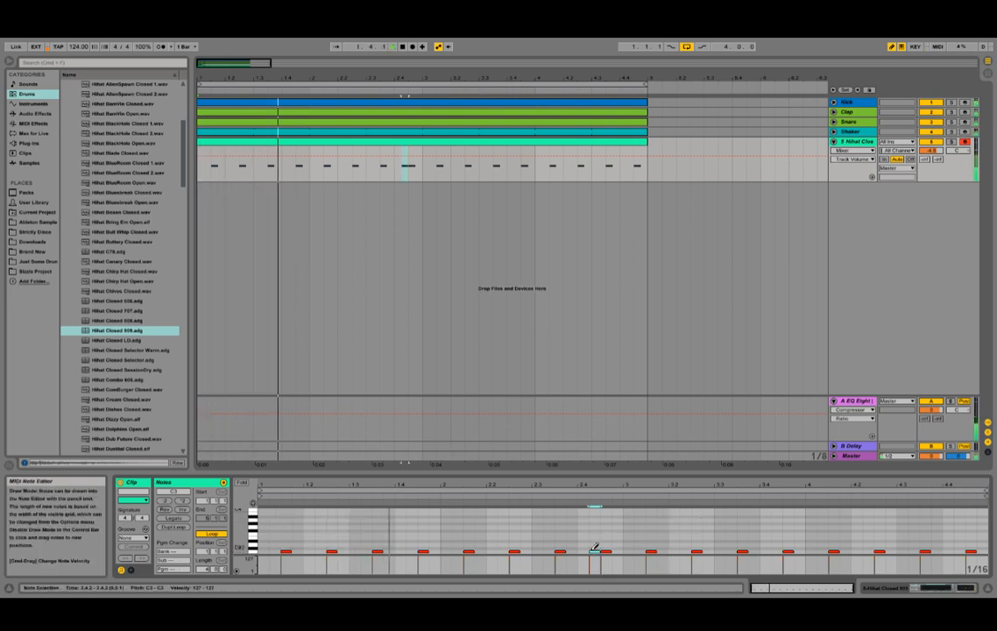
- Add an extra C3 hi-hat note at 2.4.2 with lowered velocity and apply the Logic 16 Swing 57 groove to the clip
{"action": "left_click", "coordinate": [593, 551]}
{"action": "left_click_drag", "start_coordinate": [593, 550], "coordinate": [593, 566]}
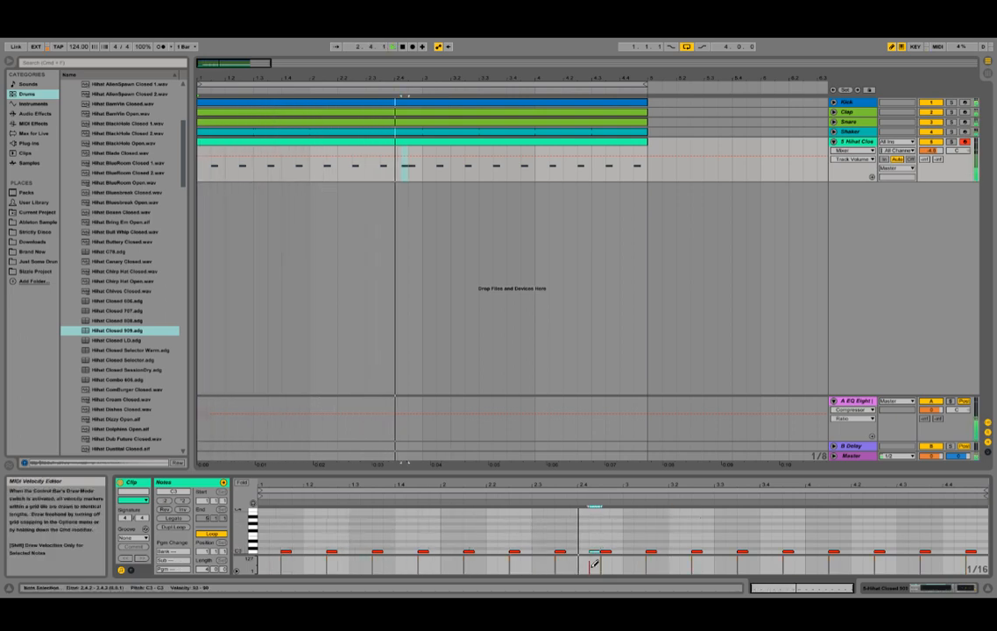
{"action": "left_click", "coordinate": [134, 538]}
{"action": "left_click", "coordinate": [137, 549]}
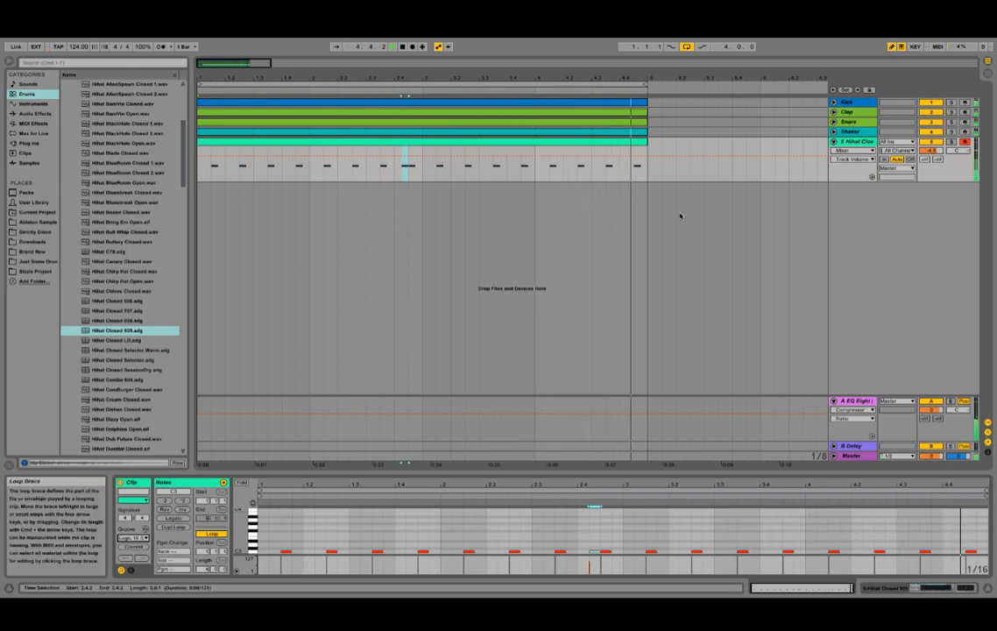
- Unfold the Shaker track and add a Compressor after its Auto Pan
{"action": "left_click", "coordinate": [834, 131]}
{"action": "left_click", "coordinate": [847, 131]}
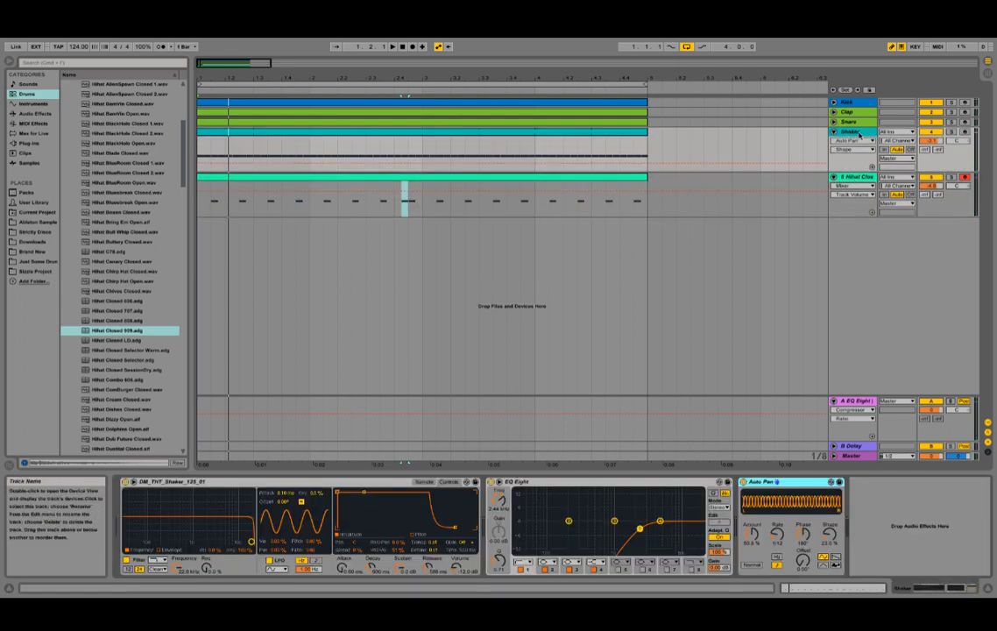
{"action": "left_click", "coordinate": [29, 114]}
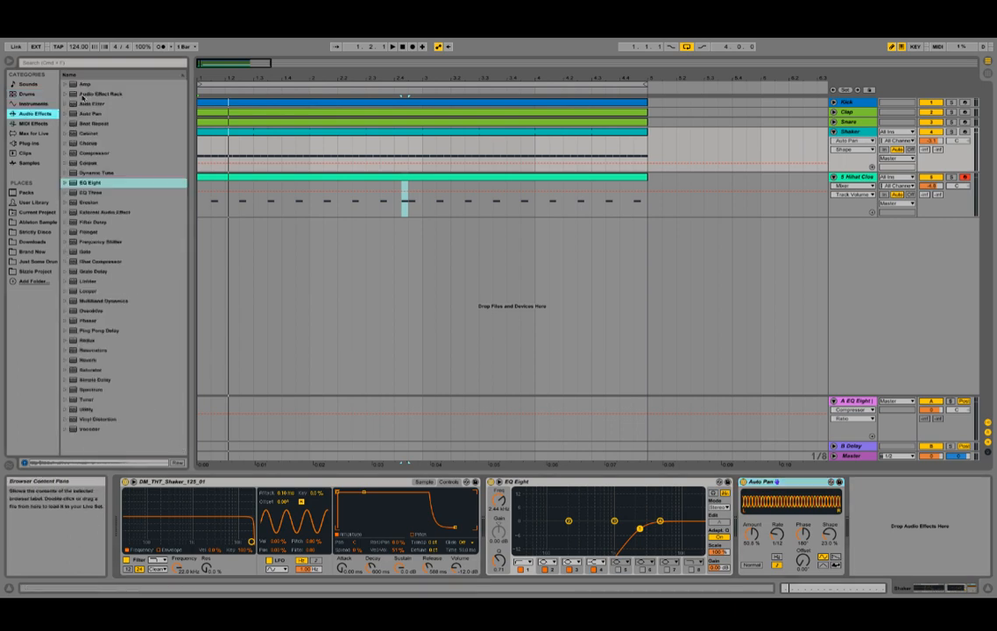
{"action": "double_click", "coordinate": [106, 154]}
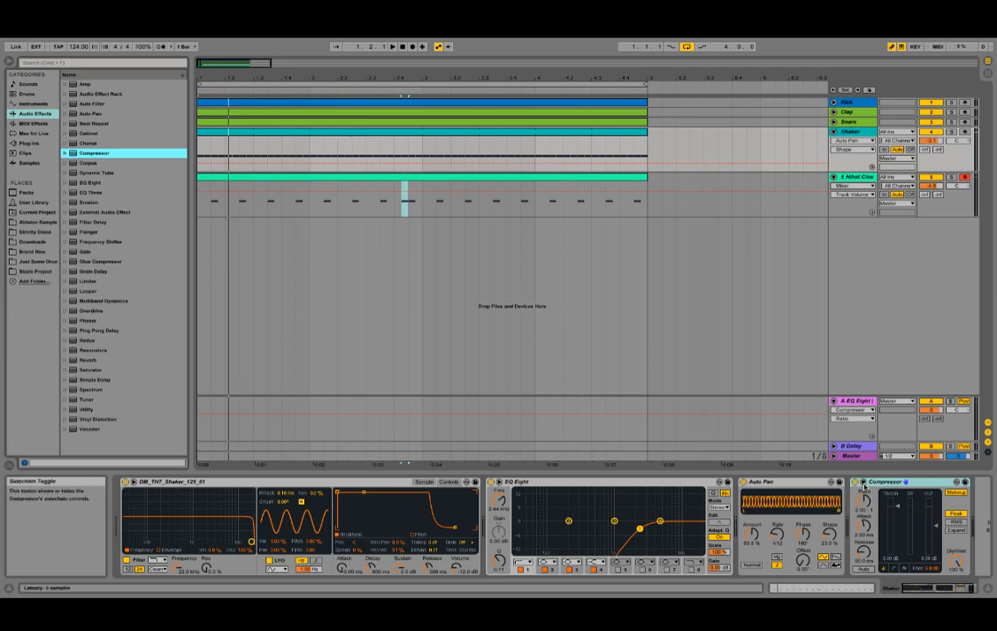
- Show the Shaker Compressor's sidechain controls, enable the sidechain and set its audio source to Shaker
{"action": "left_click", "coordinate": [863, 482]}
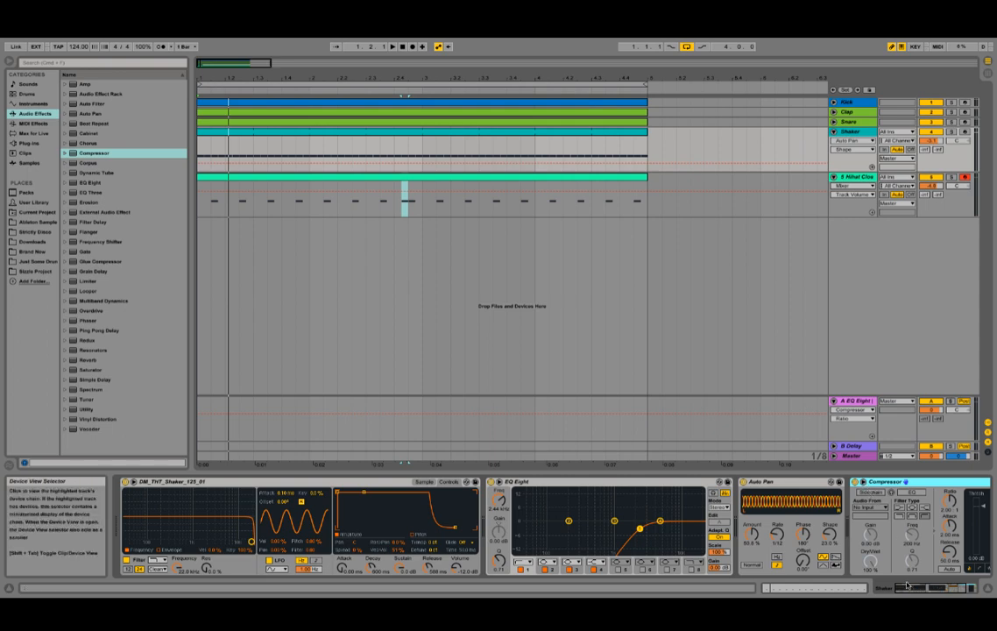
{"action": "left_click_drag", "start_coordinate": [908, 586], "coordinate": [930, 588]}
{"action": "left_click", "coordinate": [751, 493]}
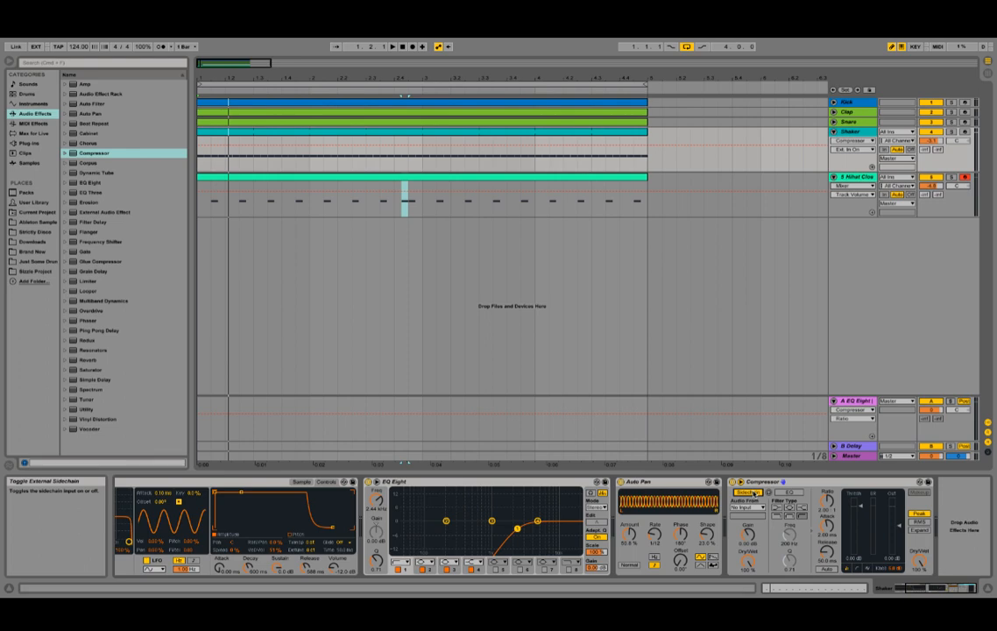
{"action": "left_click", "coordinate": [749, 507]}
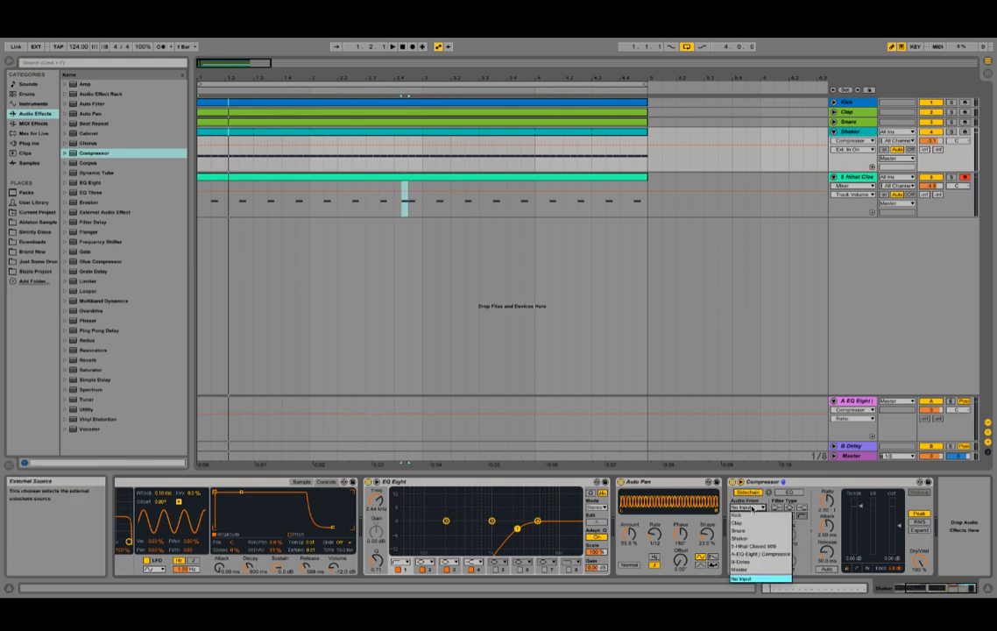
{"action": "left_click", "coordinate": [752, 538]}
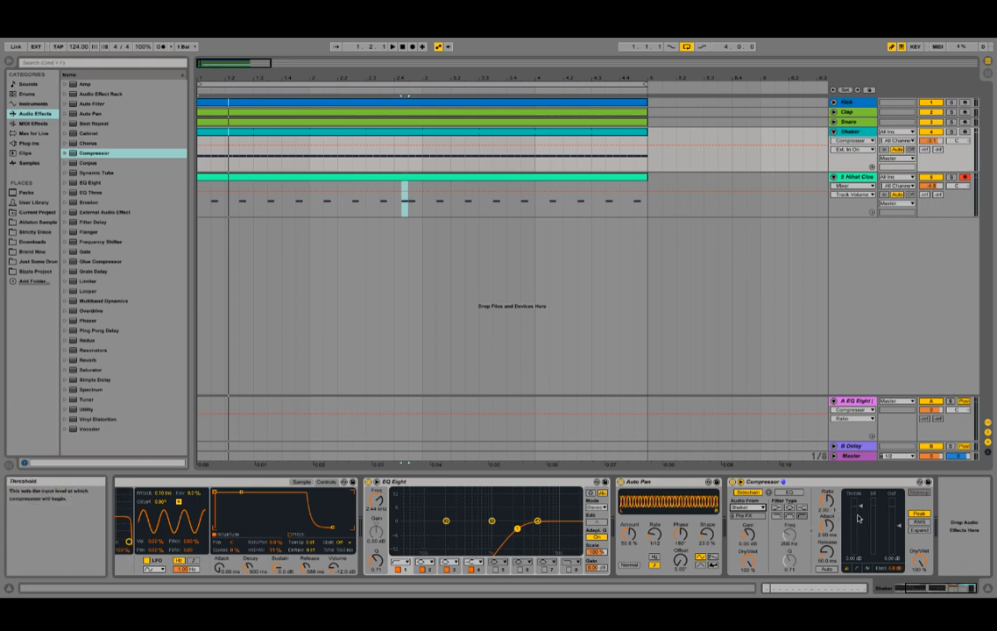
- Start playback and set the Shaker Compressor's sidechain audio source to the Hihat Closed track
{"action": "key", "text": "space"}
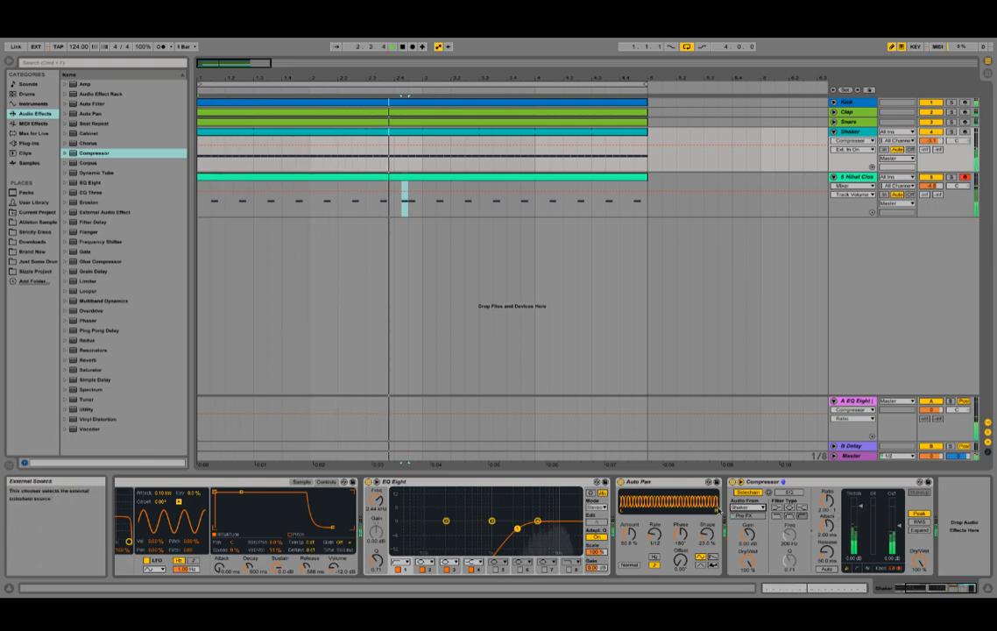
{"action": "left_click", "coordinate": [748, 508]}
{"action": "left_click", "coordinate": [824, 515]}
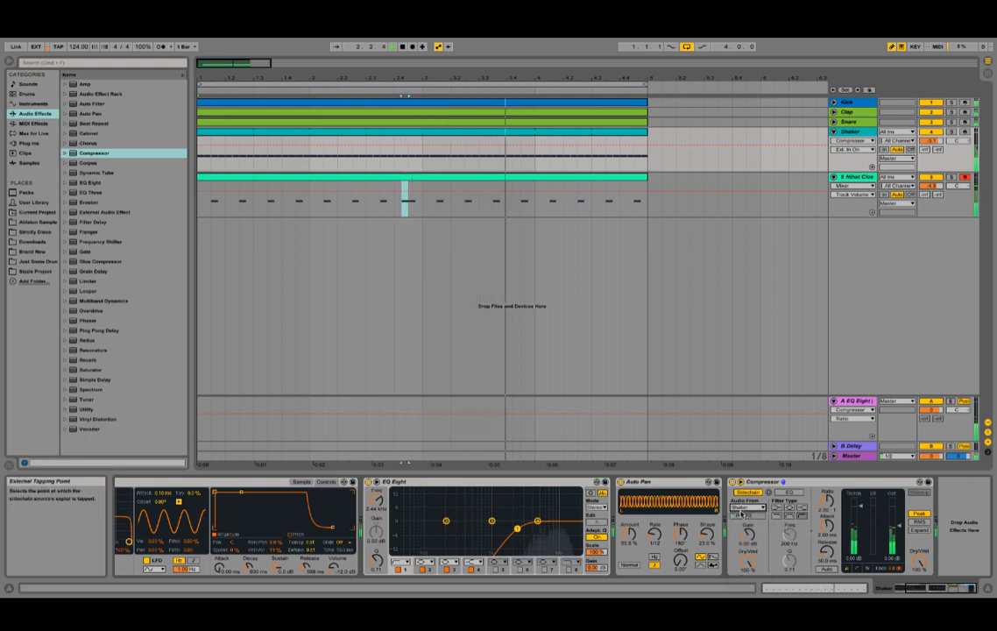
{"action": "left_click", "coordinate": [748, 507]}
{"action": "left_click", "coordinate": [753, 547]}
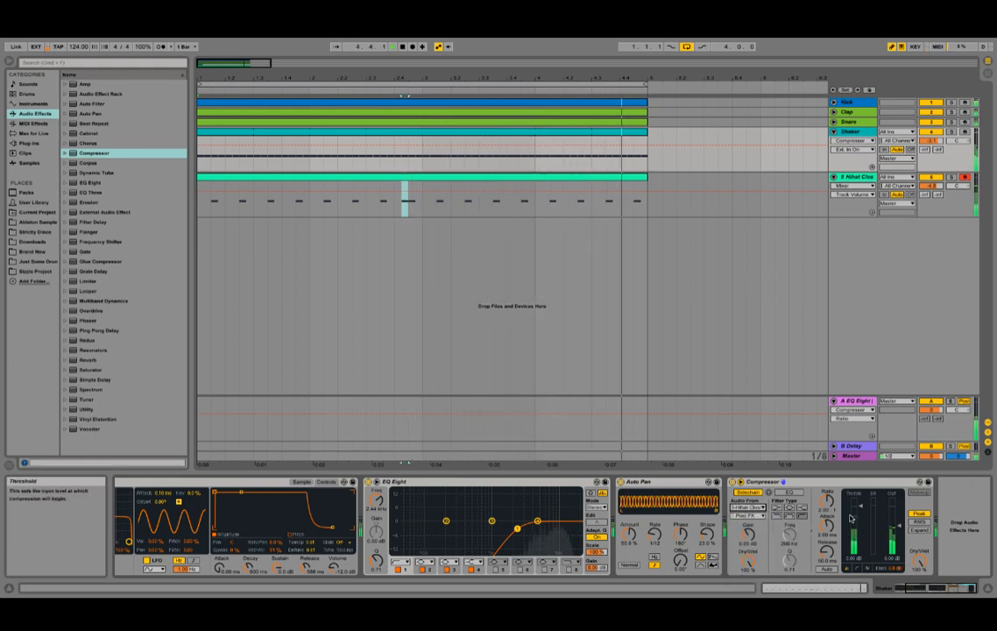
- Lower the Shaker Compressor's threshold until the hi-hat ducks the shaker, and shorten its attack to 0.14 ms
{"action": "left_click_drag", "start_coordinate": [860, 508], "coordinate": [861, 546]}
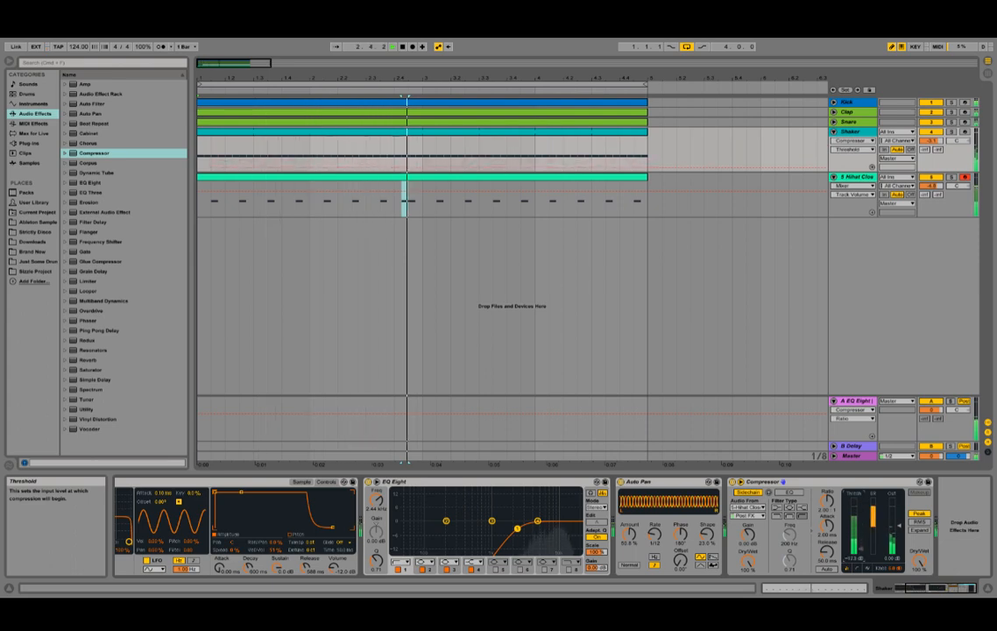
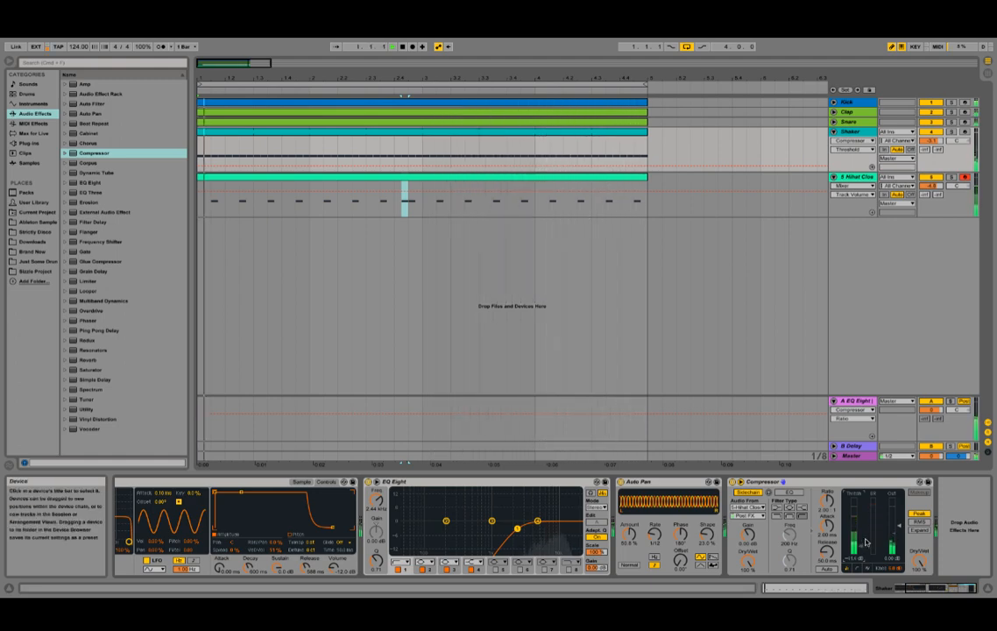
{"action": "left_click", "coordinate": [826, 525]}
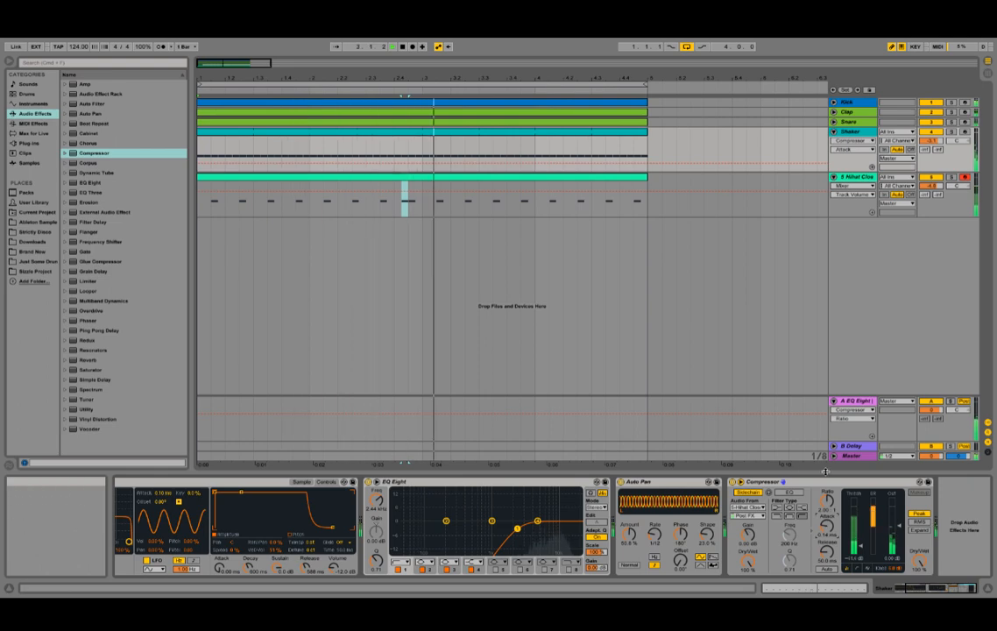
{"action": "left_click", "coordinate": [806, 588]}
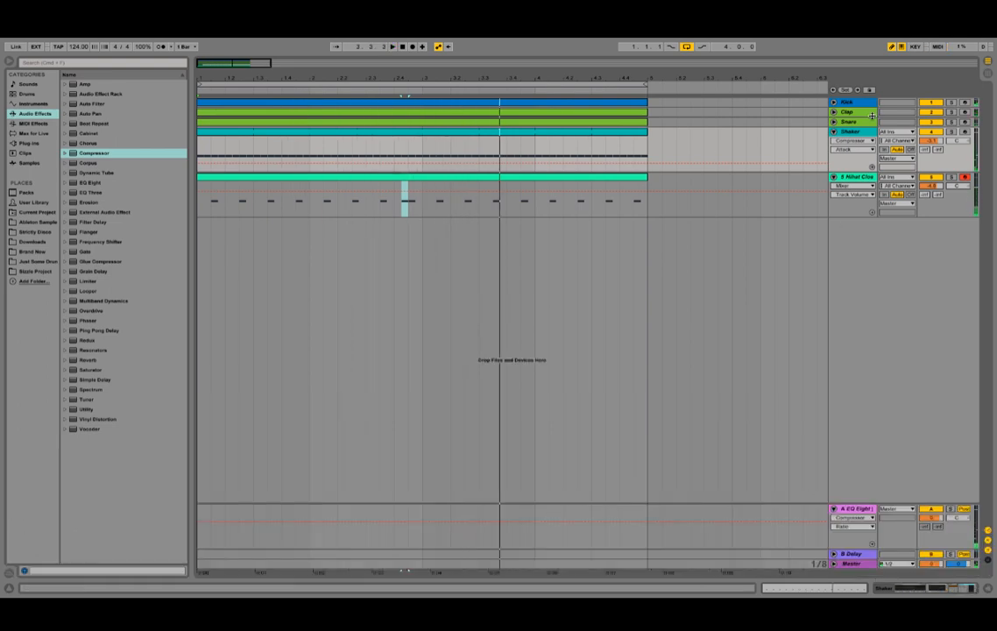
- Fold the Shaker and hi-hat tracks and raise the hi-hat EQ Eight's low-cut frequency to about 1.5 kHz during playback
{"action": "left_click", "coordinate": [834, 132]}
{"action": "left_click", "coordinate": [834, 141]}
{"action": "left_click", "coordinate": [857, 142]}
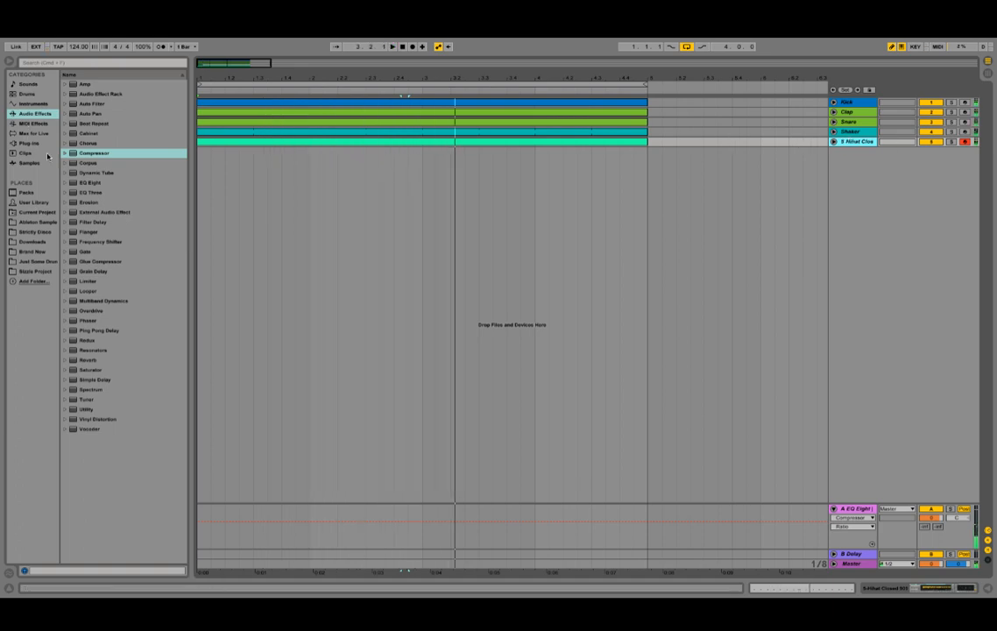
{"action": "double_click", "coordinate": [843, 141]}
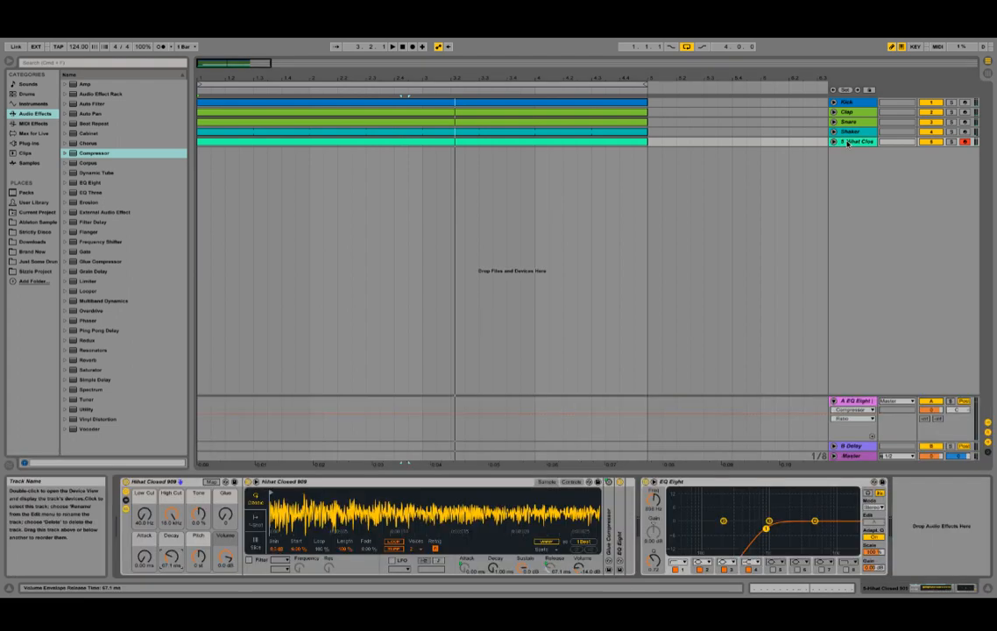
{"action": "key", "text": "space"}
{"action": "left_click_drag", "start_coordinate": [654, 499], "coordinate": [654, 484]}
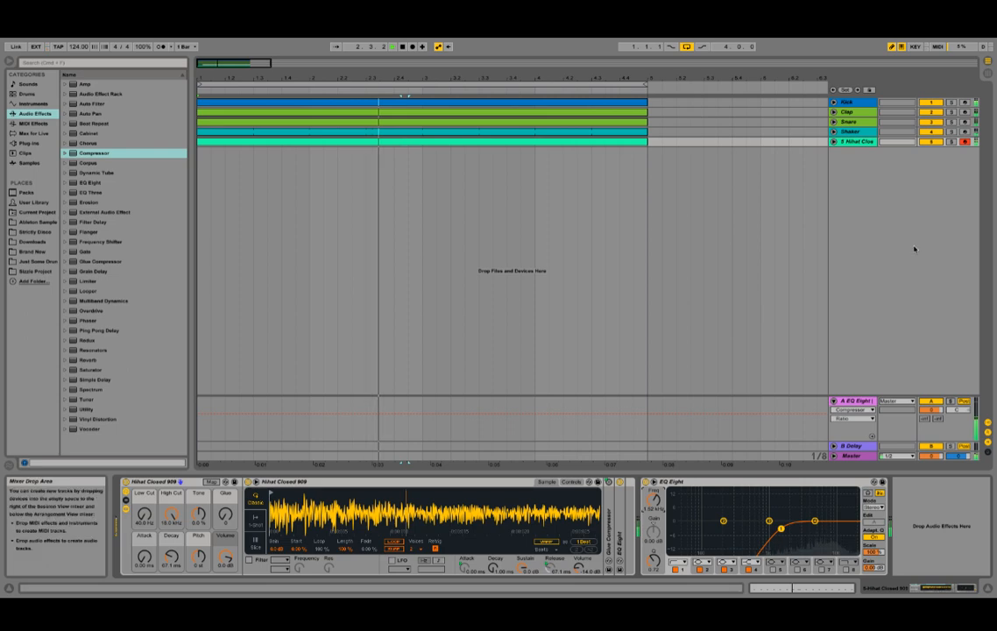
- Set the Hihat Closed track volume to -3.0 dB and fold the track
{"action": "left_click", "coordinate": [834, 142]}
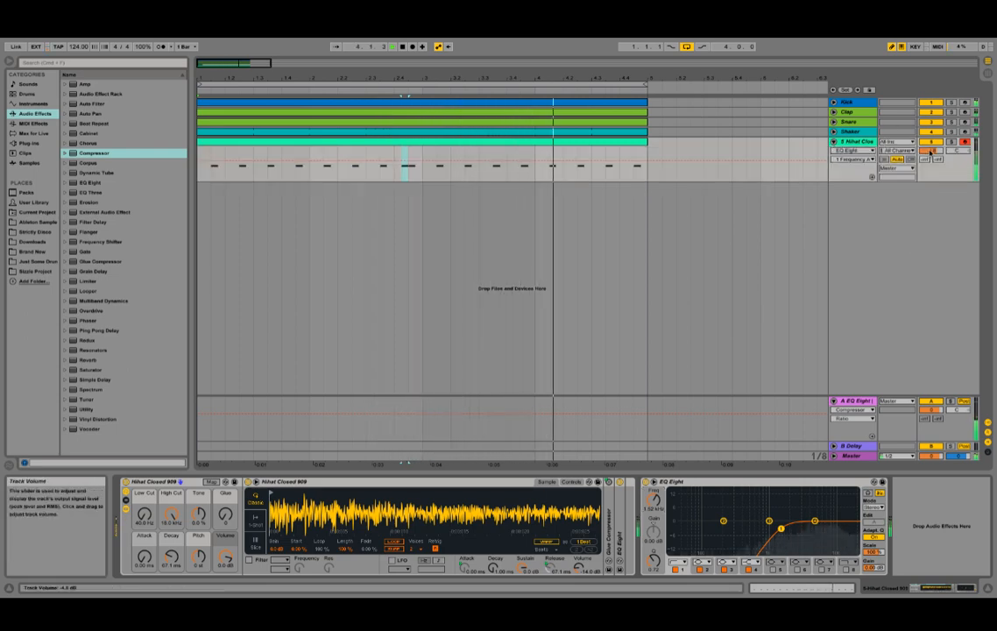
{"action": "left_click_drag", "start_coordinate": [931, 152], "coordinate": [931, 144]}
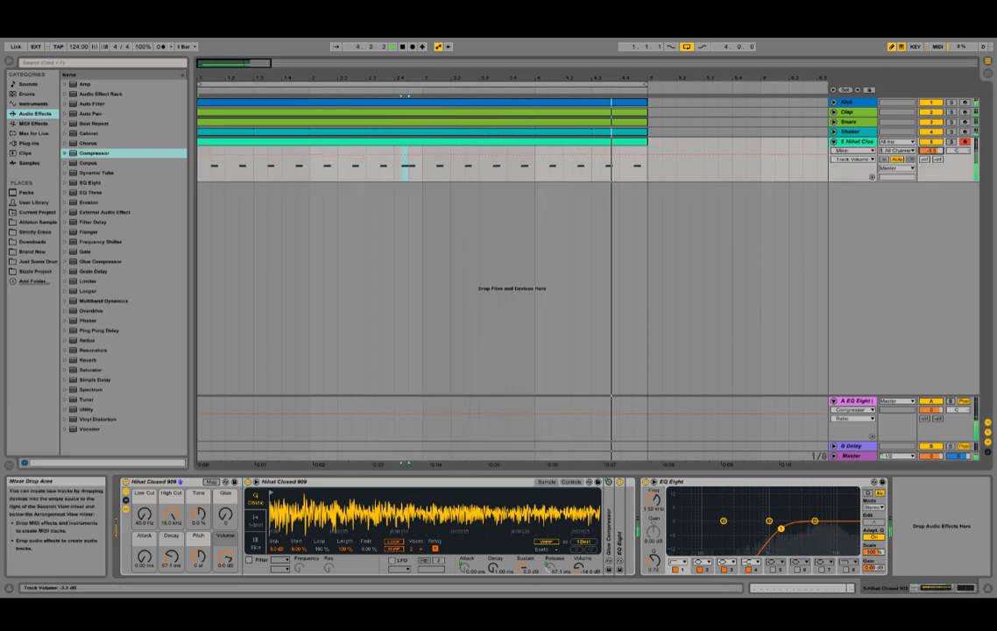
{"action": "left_click", "coordinate": [834, 142]}
- Adjust the Shaker track volume to -5.4 dB and lengthen its sampler's release to 4.18 s
{"action": "left_click", "coordinate": [834, 132]}
{"action": "left_click", "coordinate": [849, 132]}
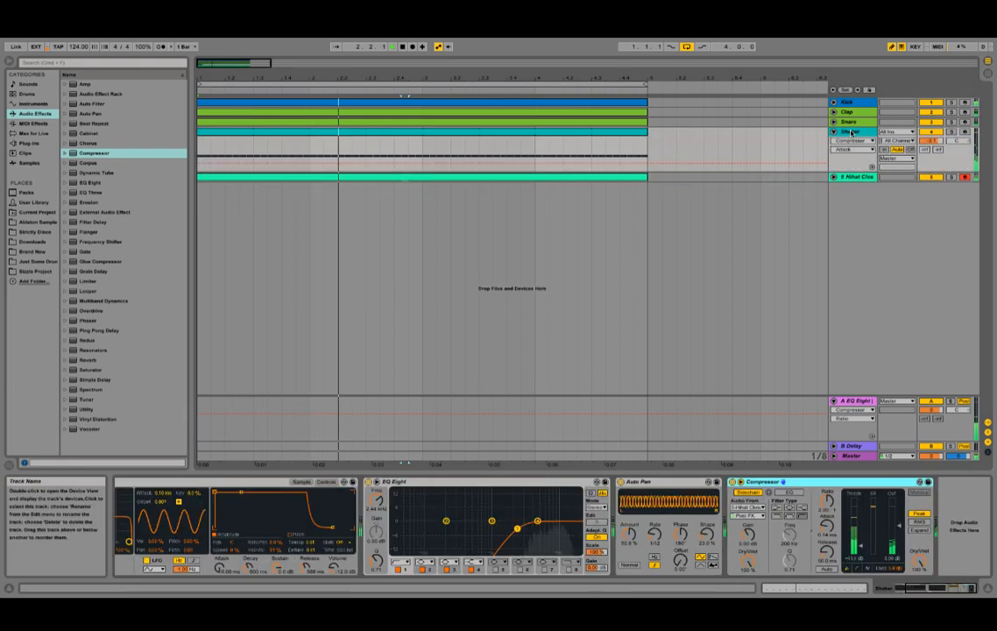
{"action": "left_click_drag", "start_coordinate": [931, 141], "coordinate": [931, 138]}
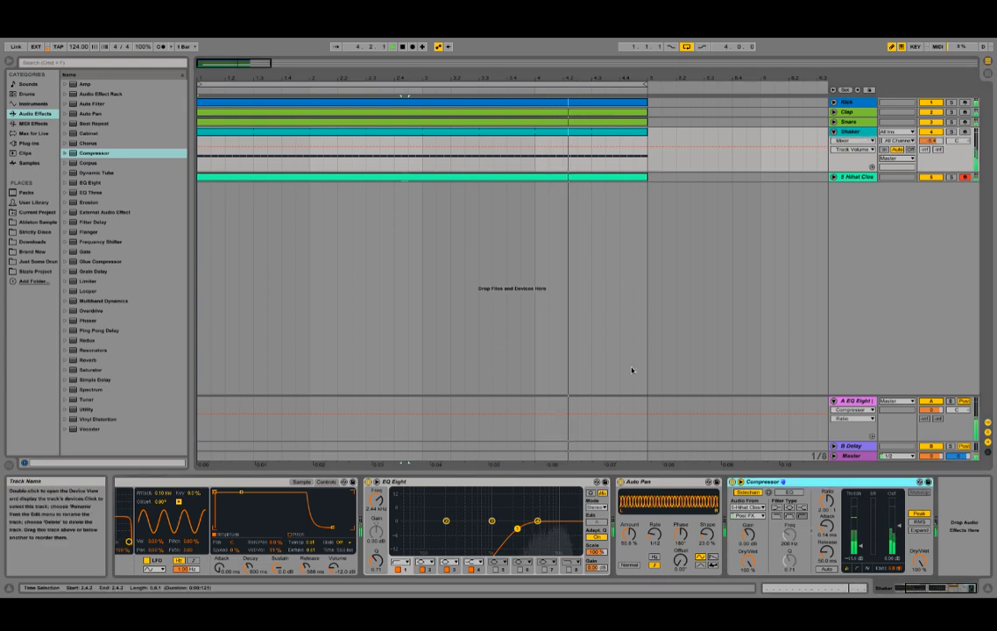
{"action": "left_click_drag", "start_coordinate": [304, 566], "coordinate": [304, 564]}
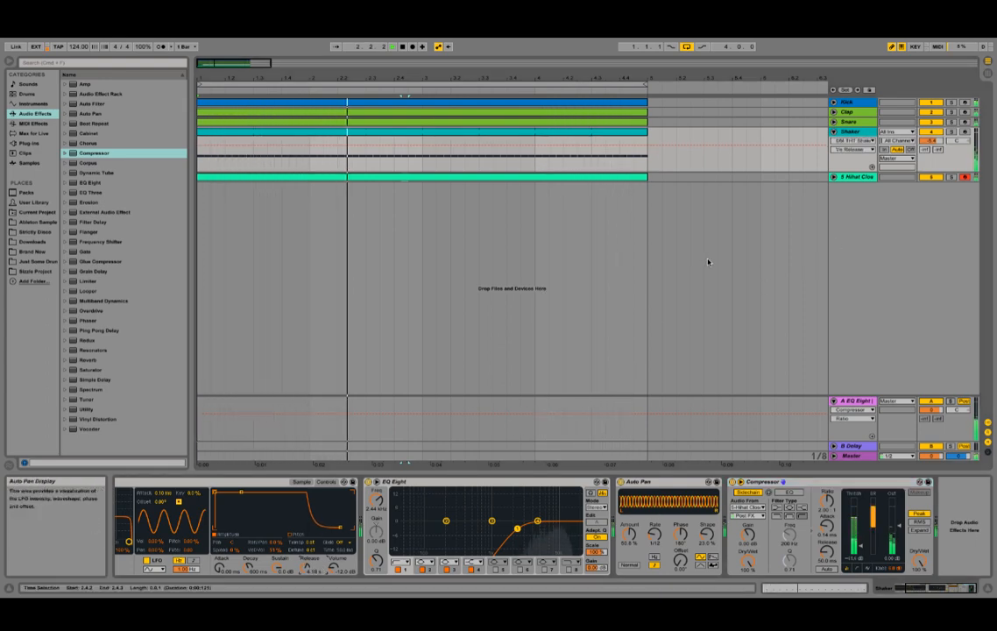
{"action": "left_click", "coordinate": [833, 132]}
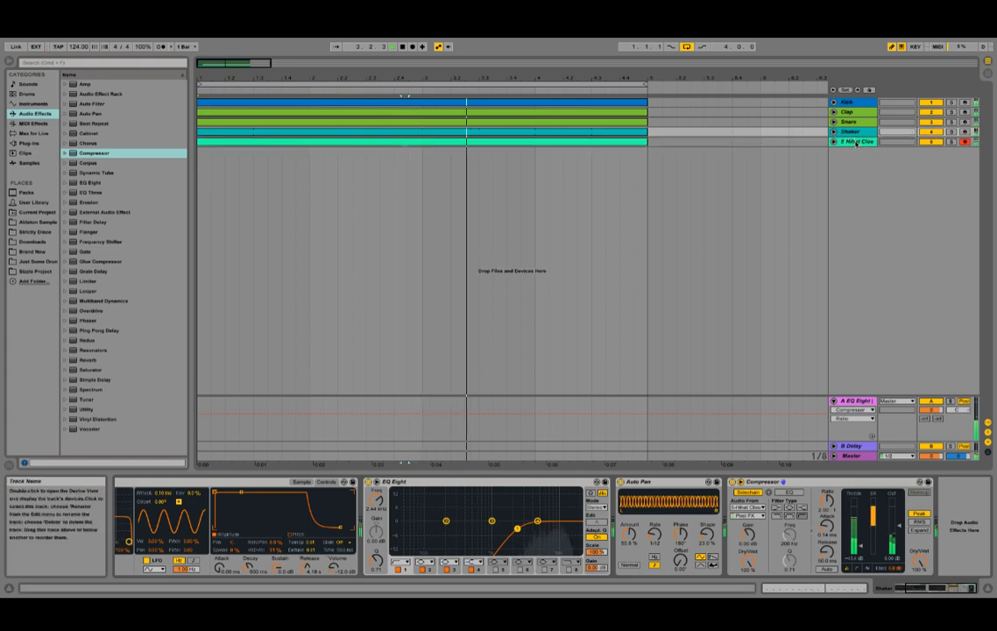
- Find the 909 open hi-hat sample among the Drums library's hi-hats, closing the RT Hi Hats sample folder
{"action": "left_click", "coordinate": [854, 141]}
{"action": "left_click", "coordinate": [46, 224]}
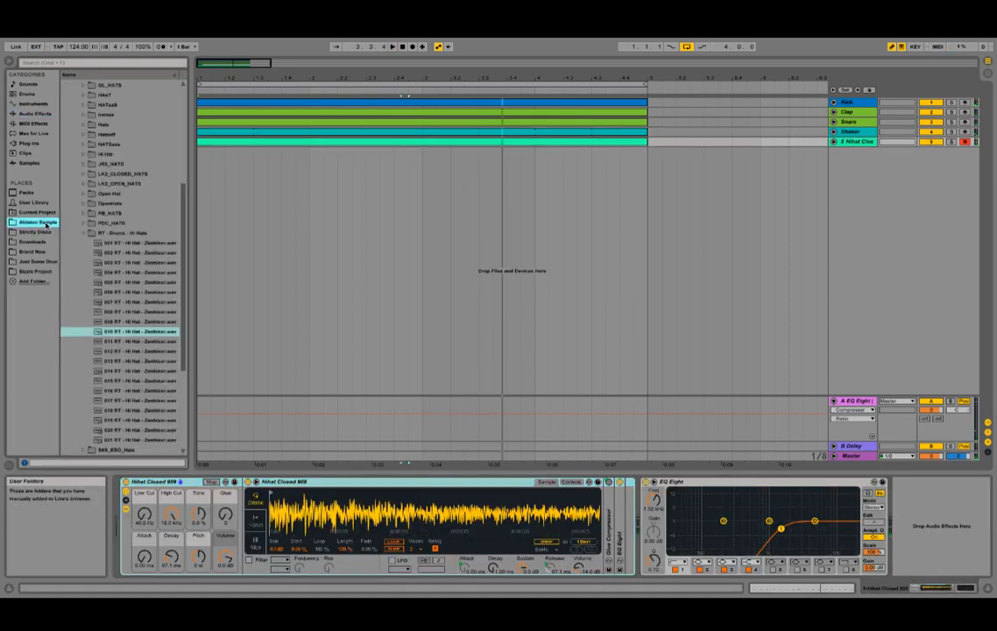
{"action": "left_click", "coordinate": [85, 234]}
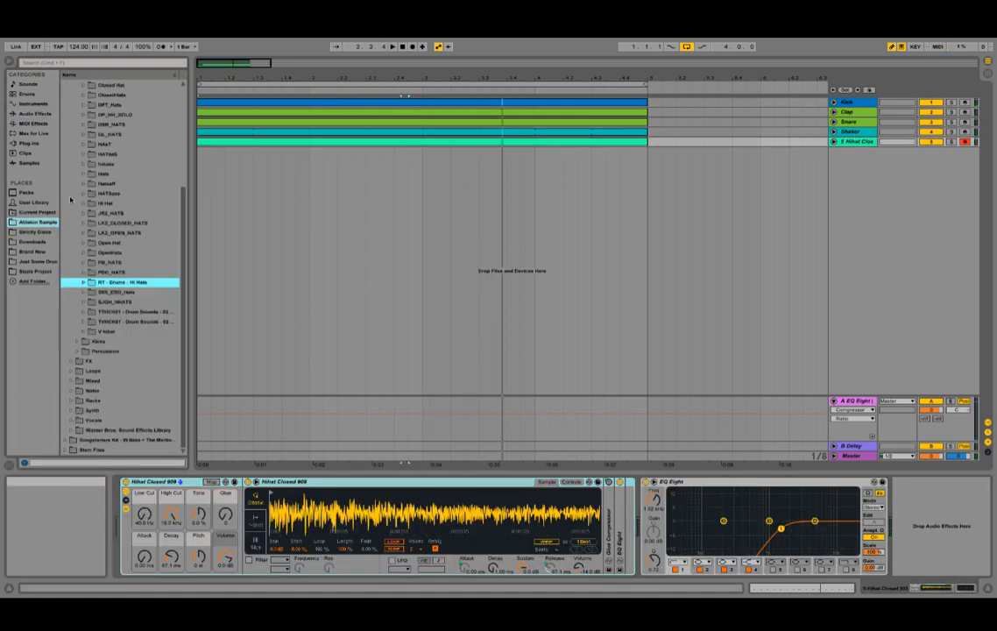
{"action": "left_click", "coordinate": [38, 93]}
{"action": "scroll", "coordinate": [96, 175], "scroll_direction": "down", "scroll_amount": 10}
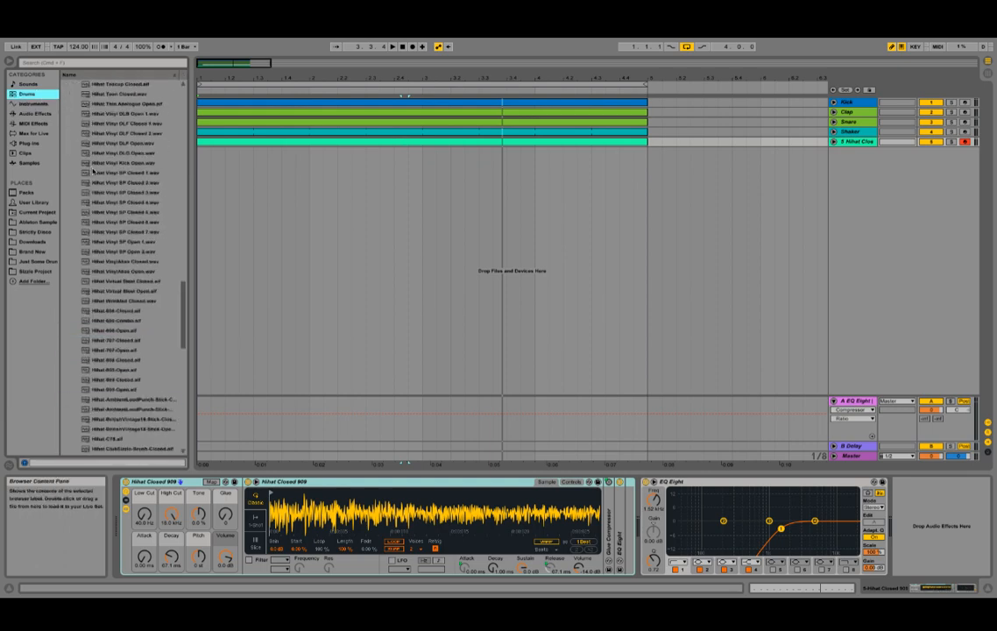
{"action": "scroll", "coordinate": [100, 195], "scroll_direction": "up", "scroll_amount": 3}
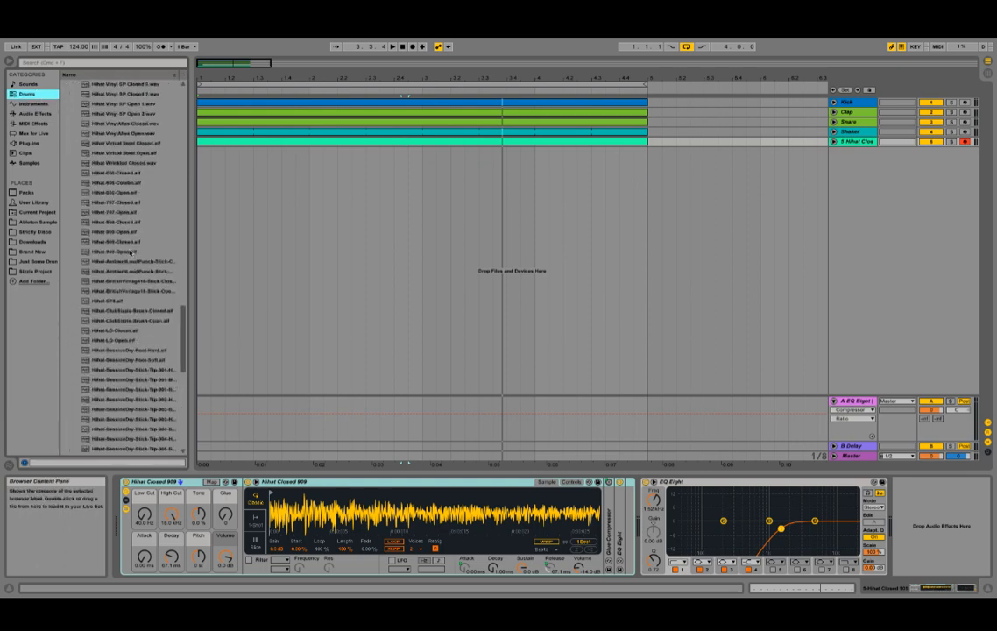
{"action": "left_click", "coordinate": [127, 241]}
{"action": "left_click", "coordinate": [145, 251], "text": "shift"}
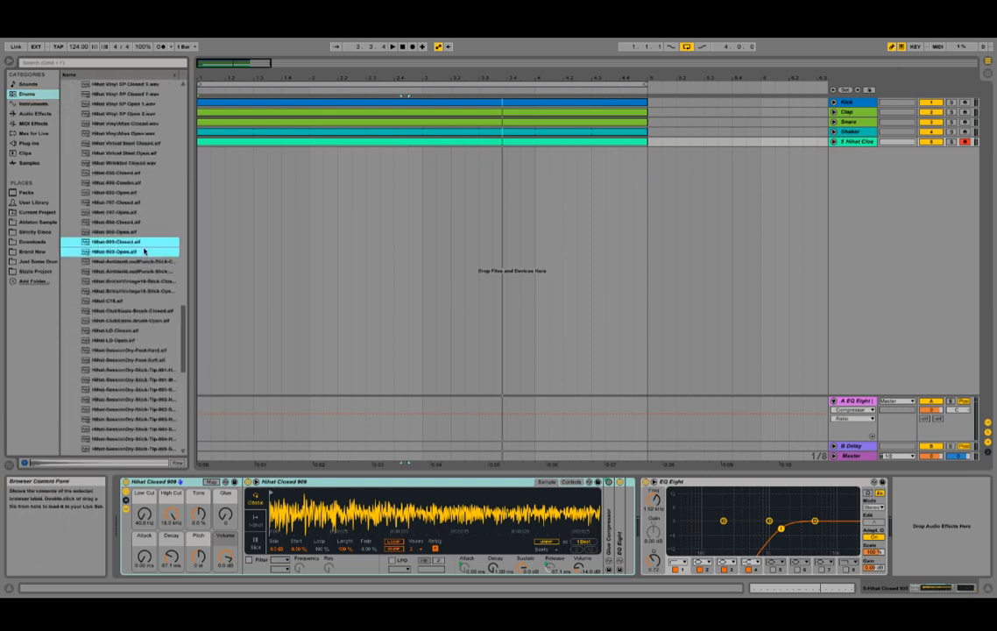
{"action": "left_click", "coordinate": [864, 142]}
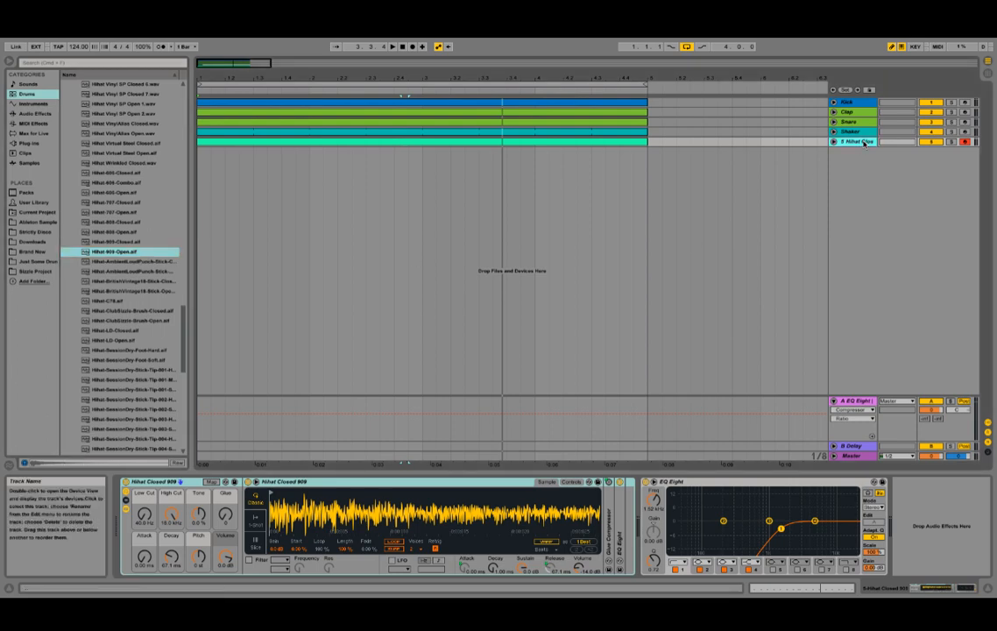
{"action": "key", "text": "super+shift+t"}
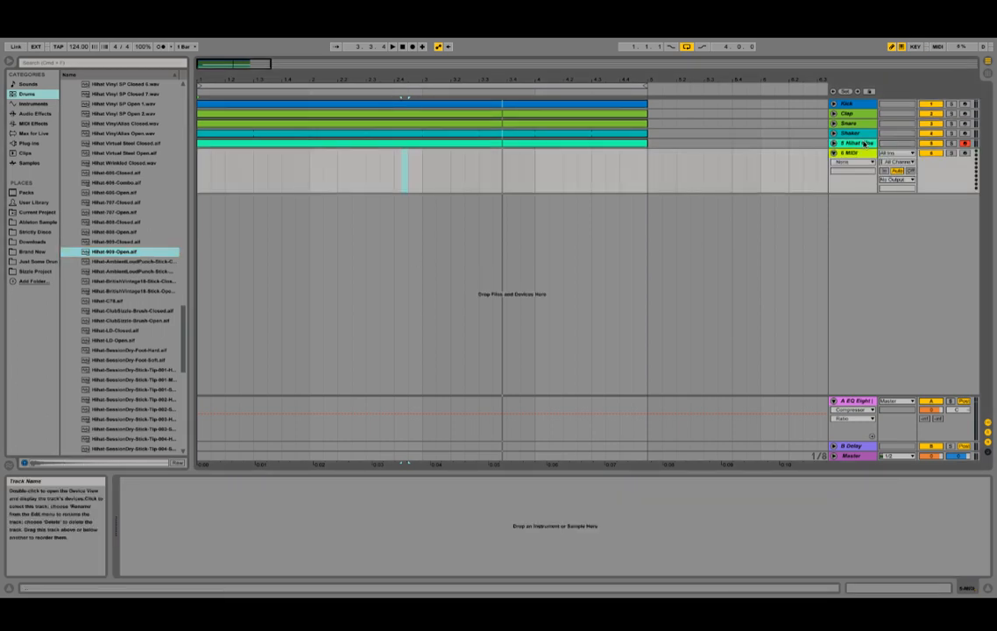
{"action": "left_click", "coordinate": [824, 146]}
{"action": "left_click_drag", "start_coordinate": [169, 256], "coordinate": [813, 162]}
{"action": "key", "text": "super+z"}
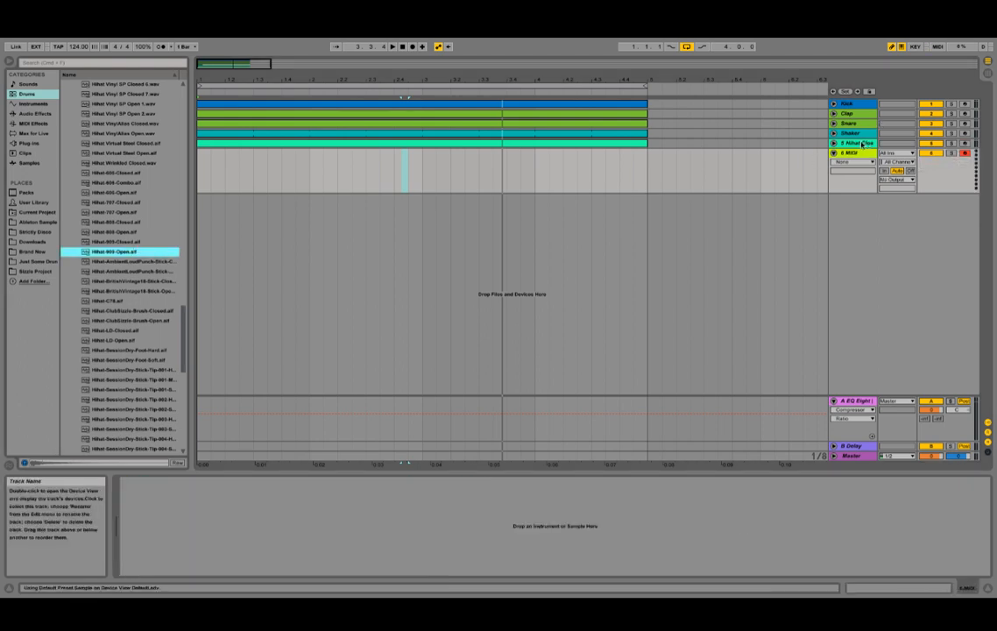
{"action": "key", "text": "super+z"}
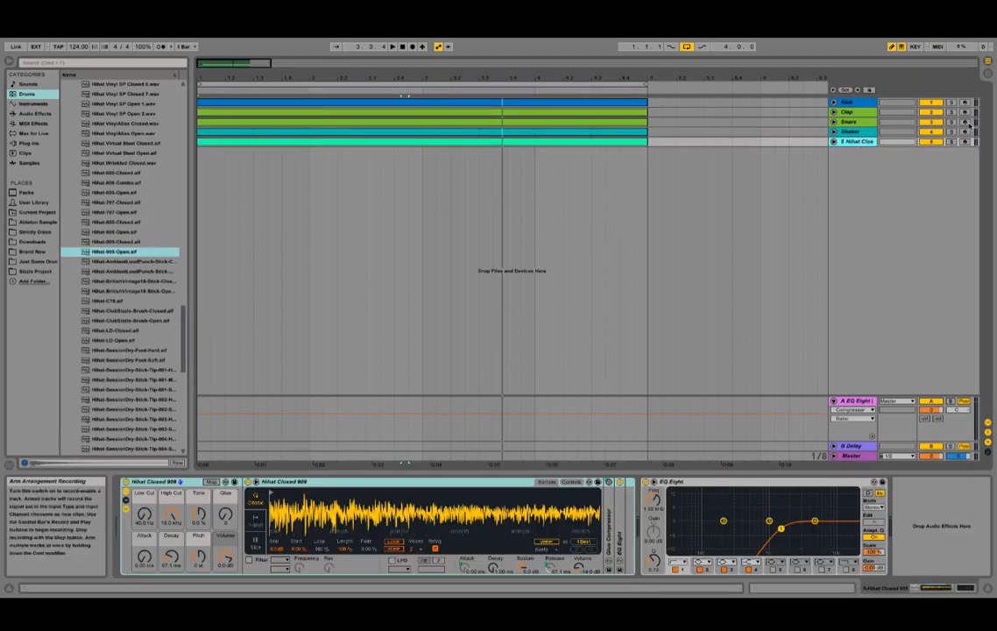
- Duplicate the Hihat Closed track, load Hihat-909-Open.aif into the copy and lengthen its decay
{"action": "key", "text": "super+d"}
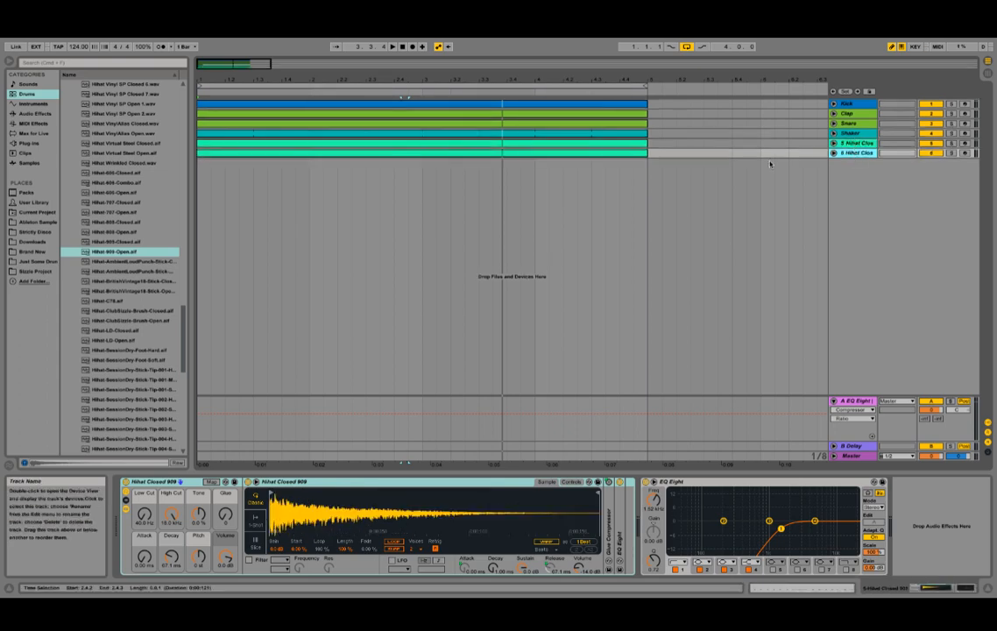
{"action": "left_click", "coordinate": [92, 252]}
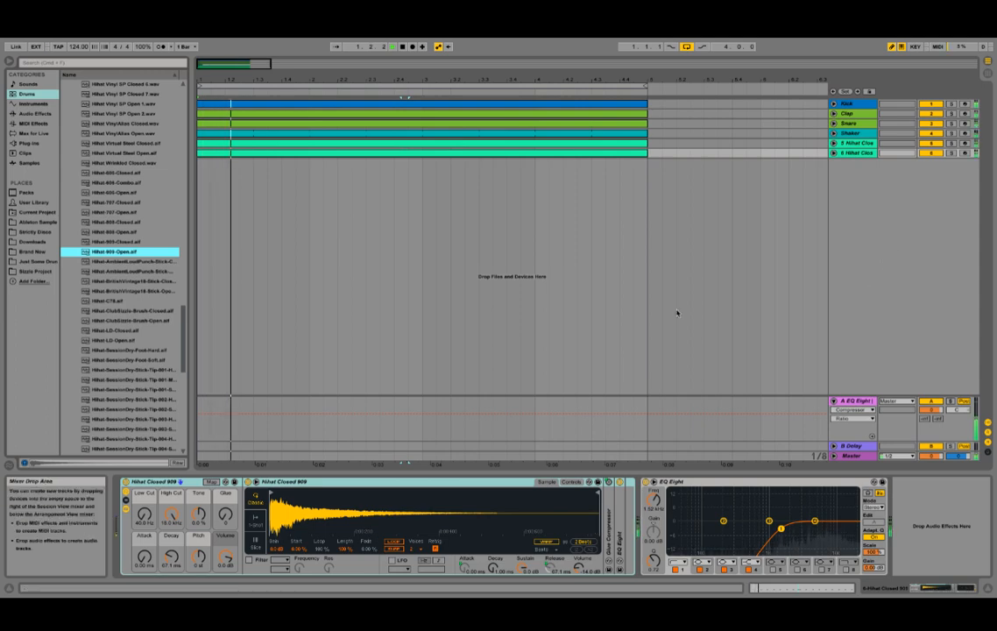
{"action": "mouse_move", "coordinate": [171, 557]}
{"action": "left_mouse_down"}
{"action": "mouse_move", "coordinate": [172, 539]}
{"action": "mouse_move", "coordinate": [171, 549]}
{"action": "left_mouse_up"}
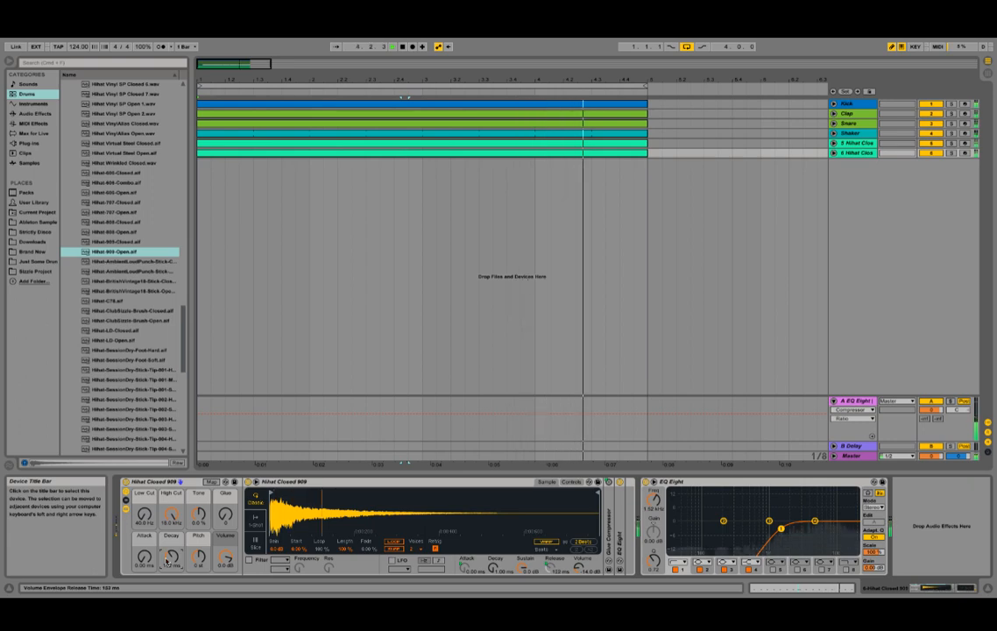
{"action": "left_click", "coordinate": [834, 152]}
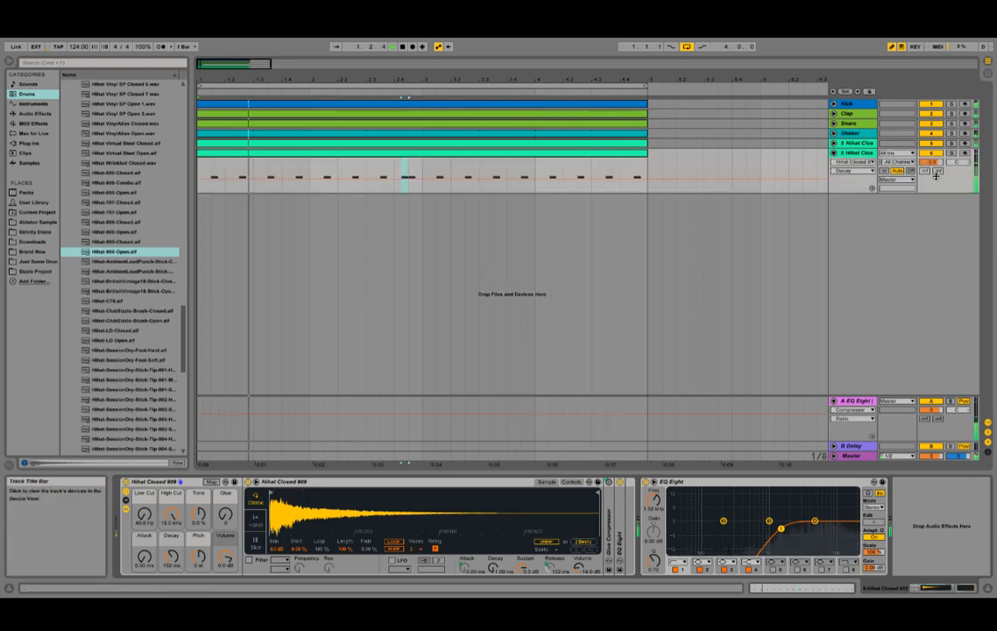
{"action": "left_click", "coordinate": [834, 153]}
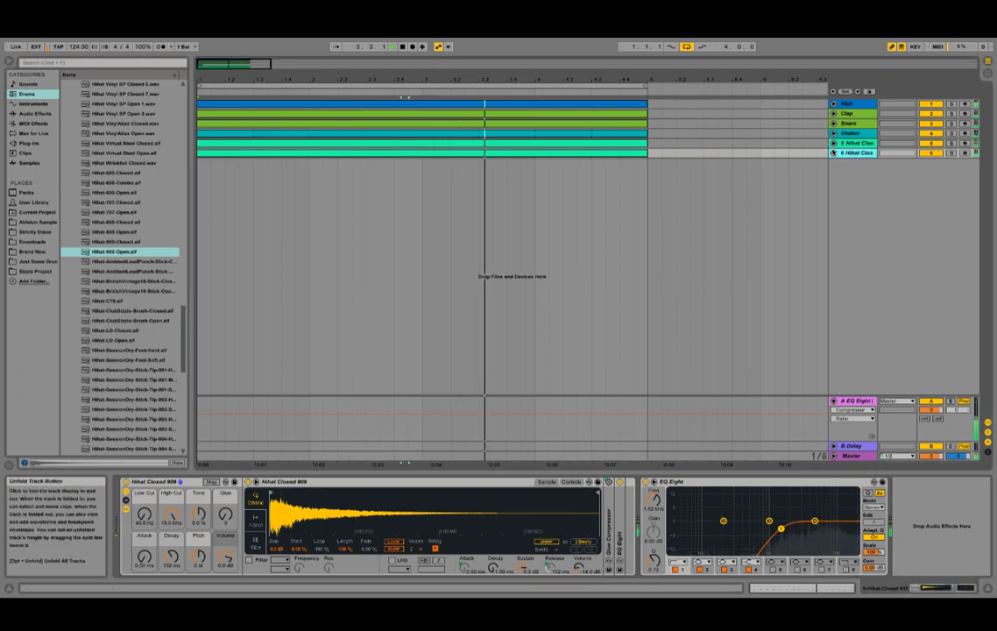
- Check the Kick track's devices, then unfold the Shaker track and lower its volume slightly
{"action": "left_click", "coordinate": [834, 105]}
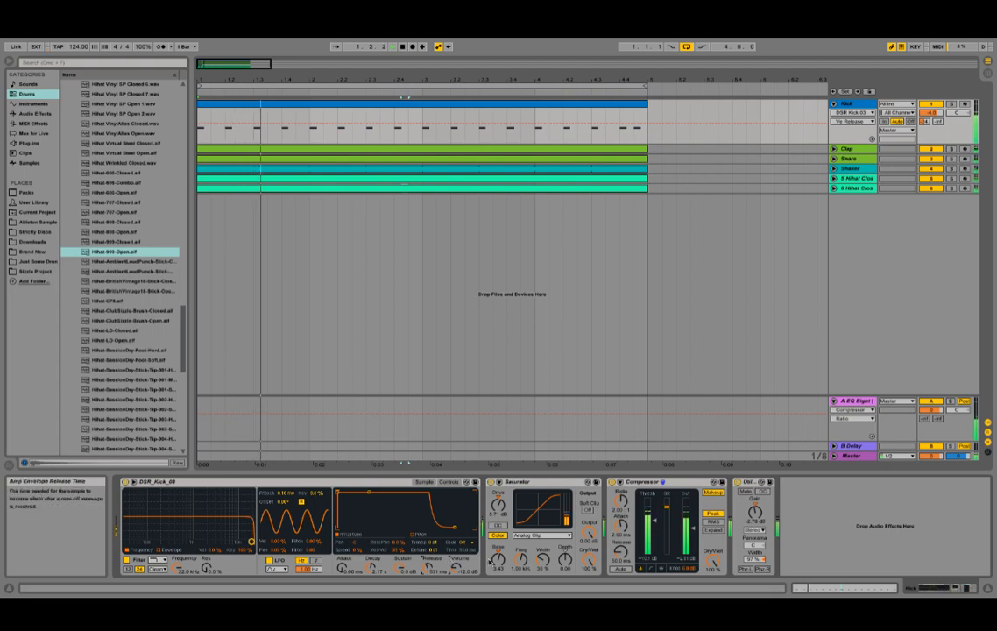
{"action": "left_click", "coordinate": [834, 104]}
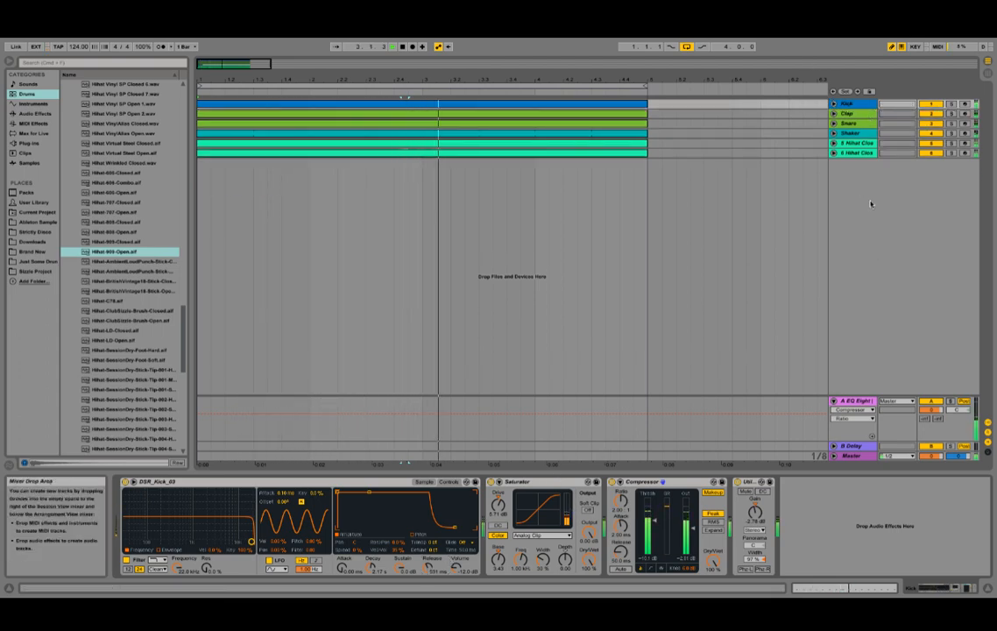
{"action": "left_click", "coordinate": [834, 133]}
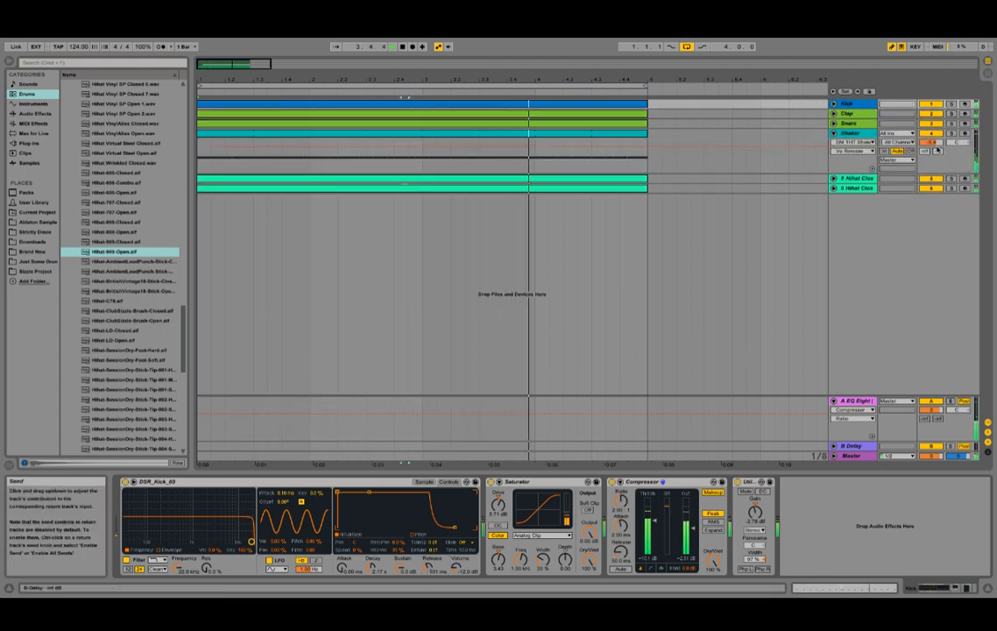
- Shorten the extra note at 2.4.2 in the hi-hat clip and lower its velocity
{"action": "left_click", "coordinate": [834, 179]}
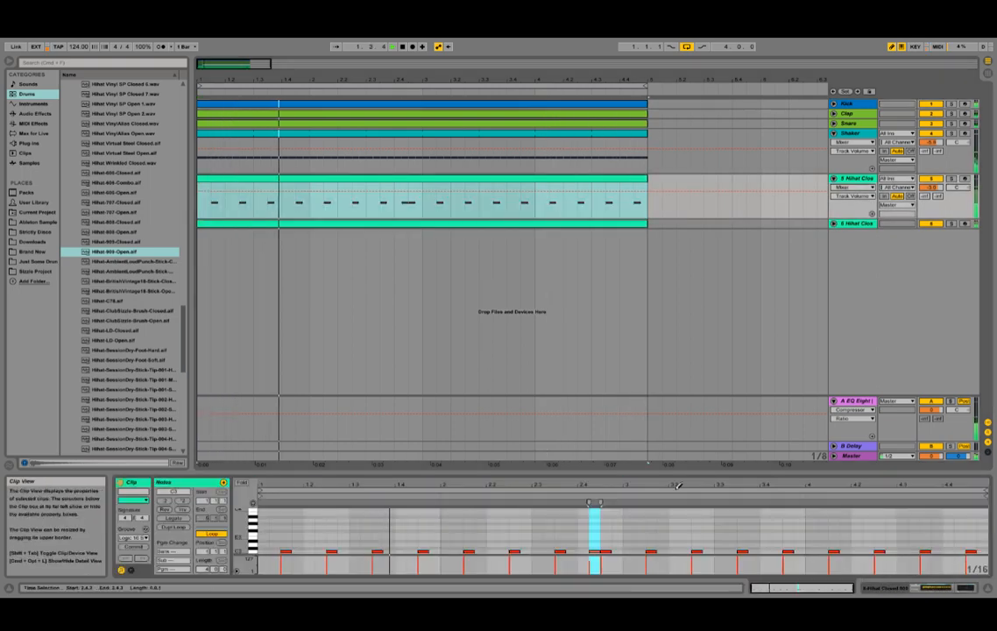
{"action": "left_click", "coordinate": [552, 547]}
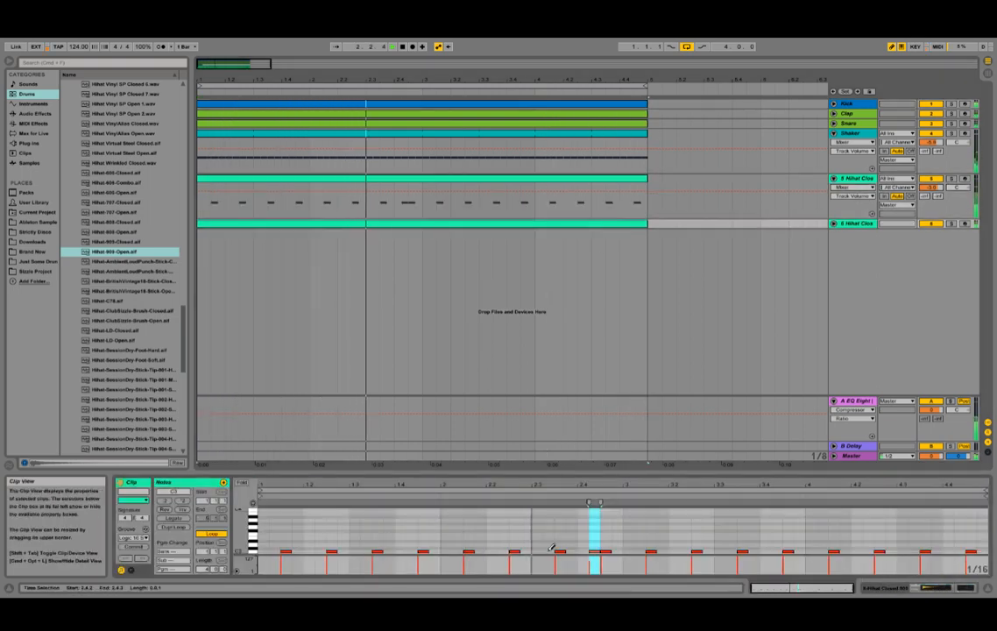
{"action": "left_click", "coordinate": [595, 551]}
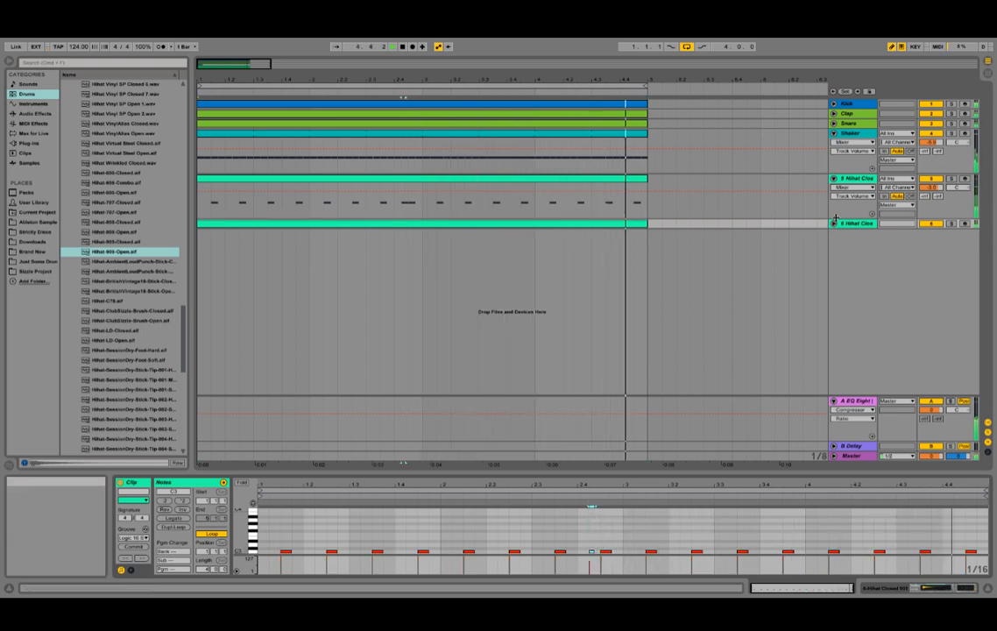
- Rename the original hi-hat track Closed and its duplicate Open
{"action": "left_click", "coordinate": [844, 178]}
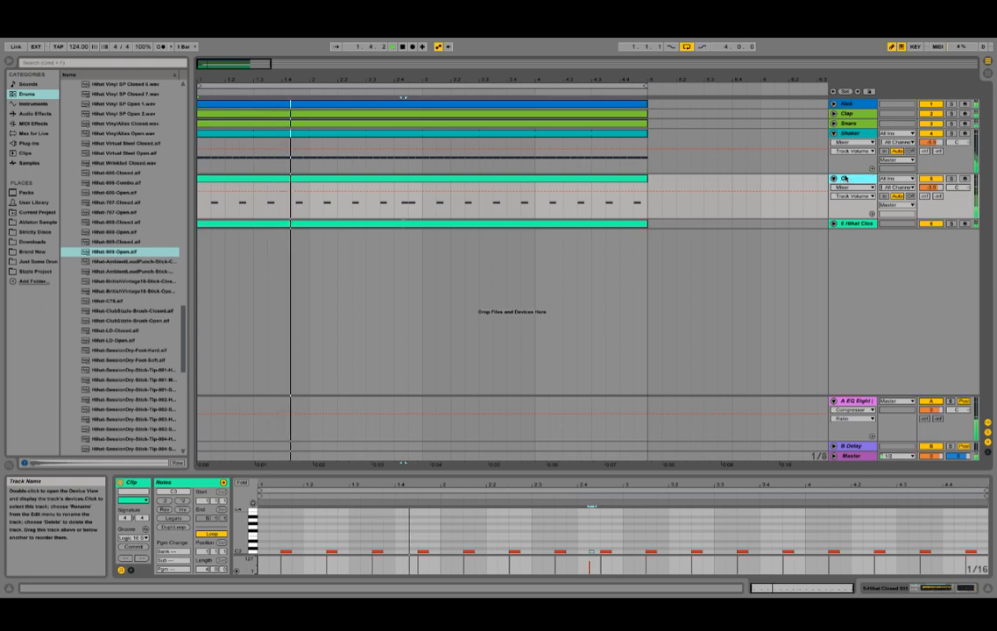
{"action": "key", "text": "Tab"}
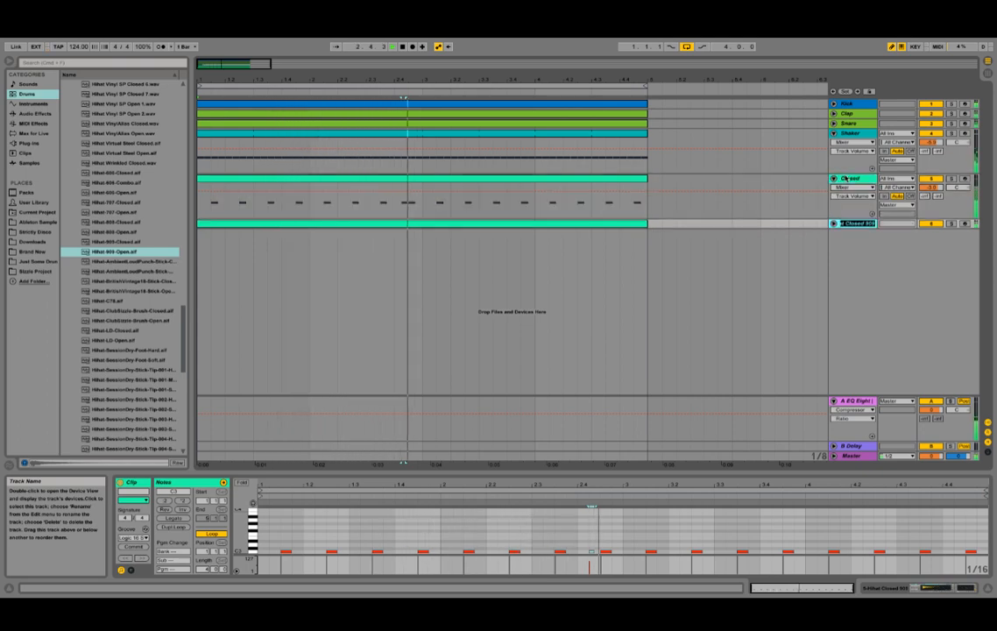
{"action": "type", "text": "Open"}
{"action": "key", "text": "Return"}
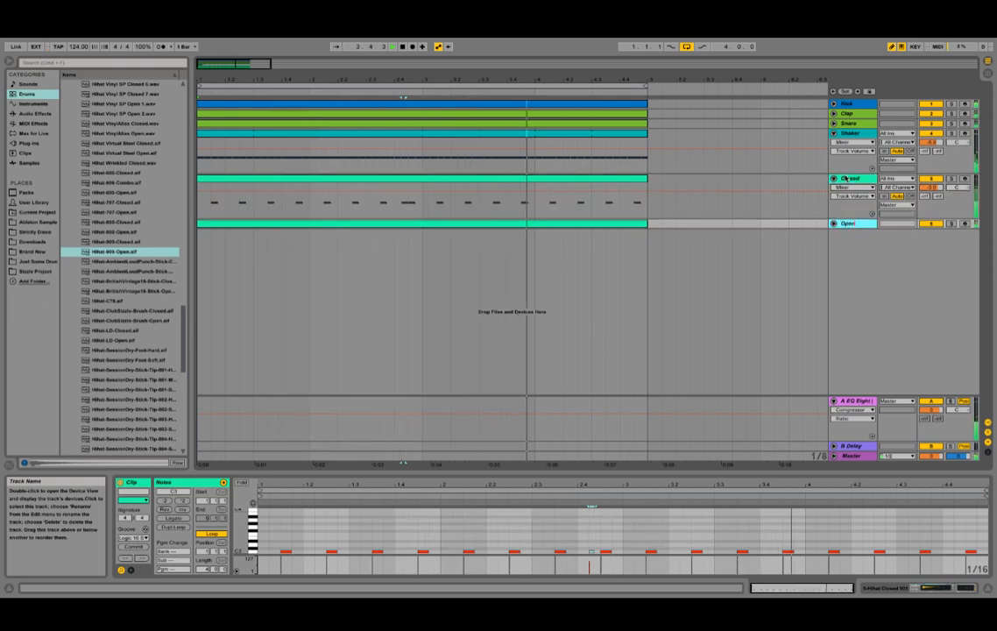
{"action": "left_click", "coordinate": [861, 225]}
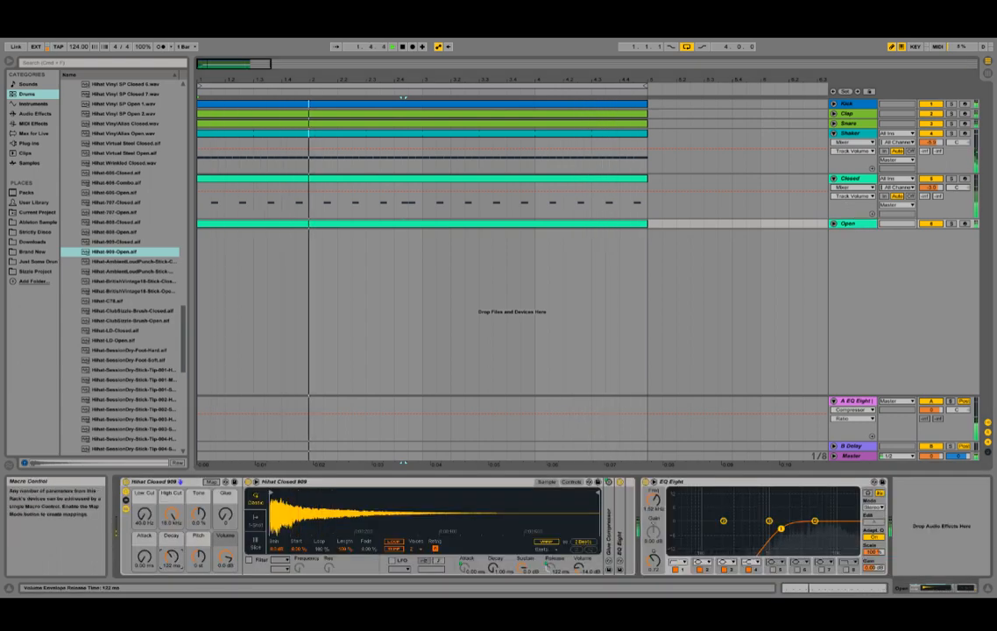
{"action": "left_click_drag", "start_coordinate": [478, 472], "coordinate": [456, 598]}
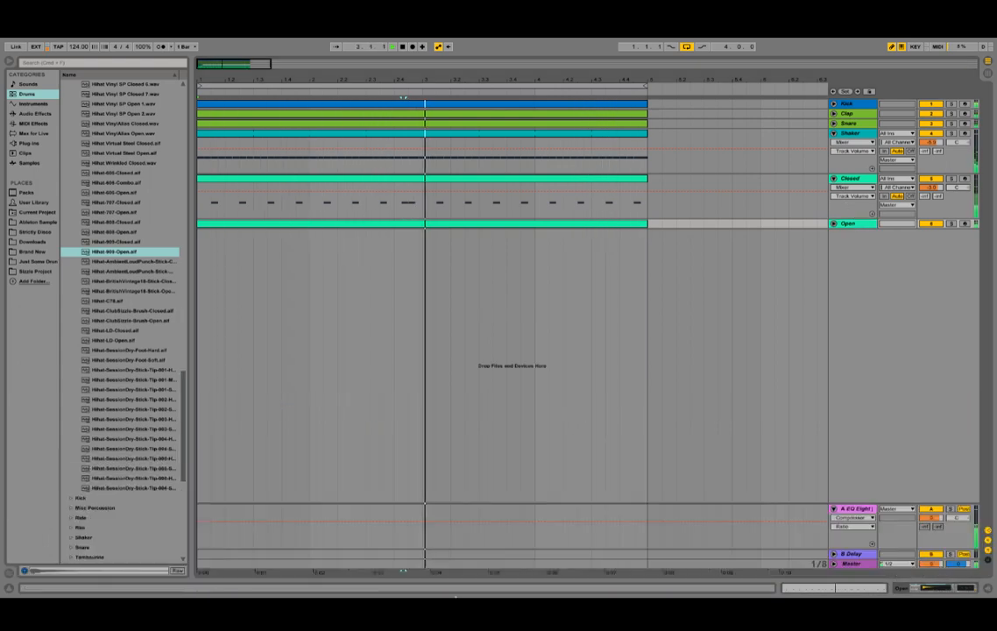
- Solo the Snare track, set its sampler's decay to 490 ms with sustain at -inf dB, and set the track volume to -5.7 dB
{"action": "left_click", "coordinate": [834, 124]}
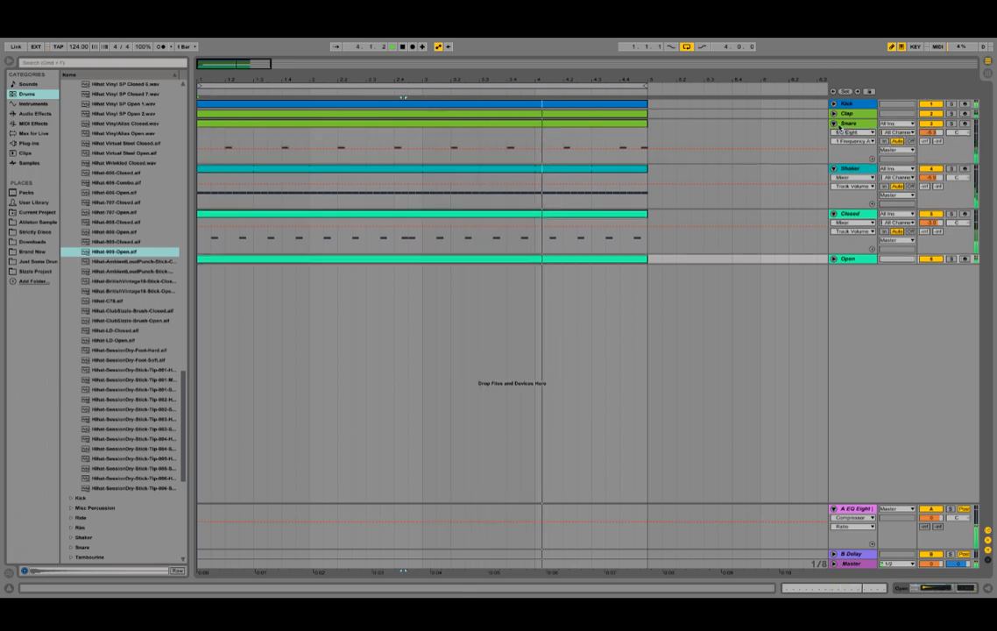
{"action": "double_click", "coordinate": [850, 123]}
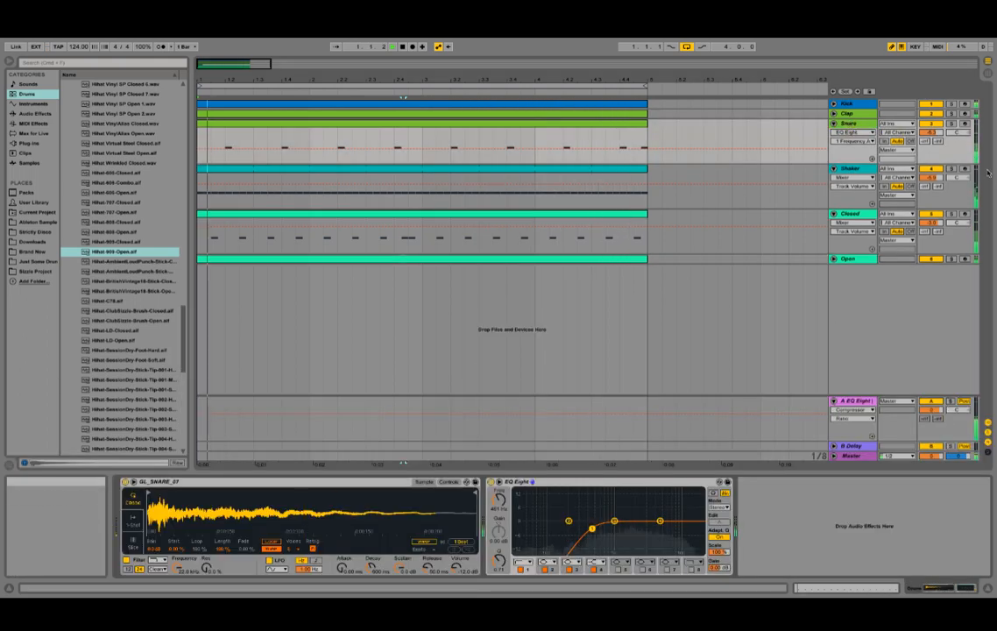
{"action": "left_click", "coordinate": [951, 123]}
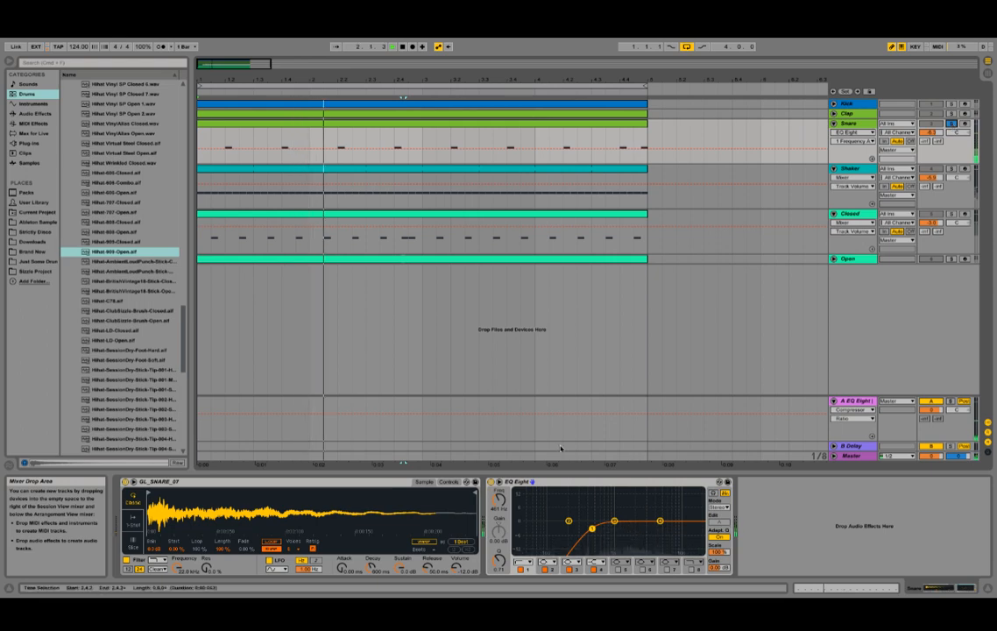
{"action": "left_click", "coordinate": [448, 482]}
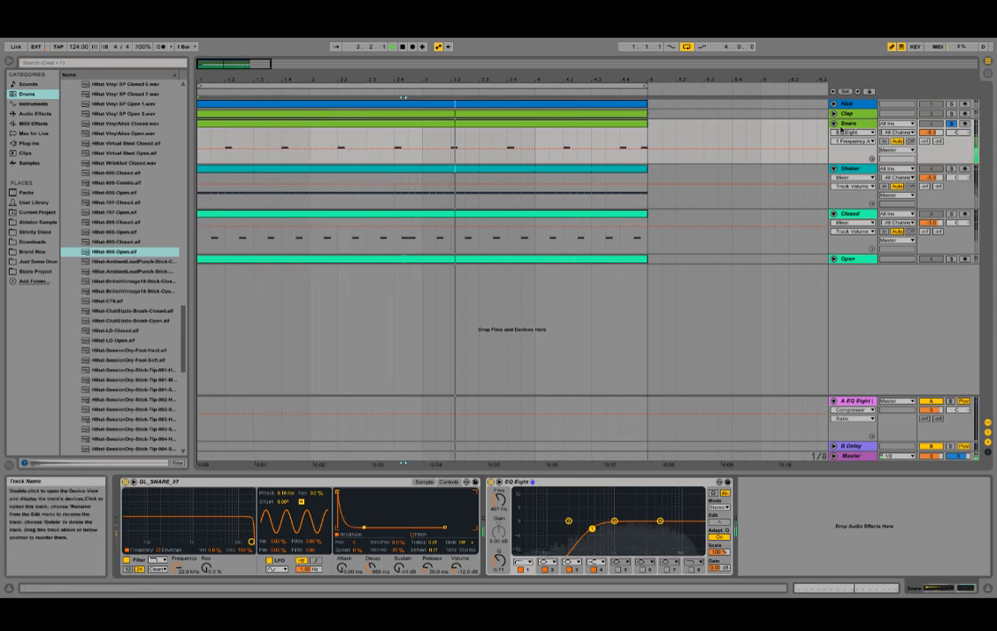
{"action": "left_click_drag", "start_coordinate": [370, 568], "coordinate": [371, 564]}
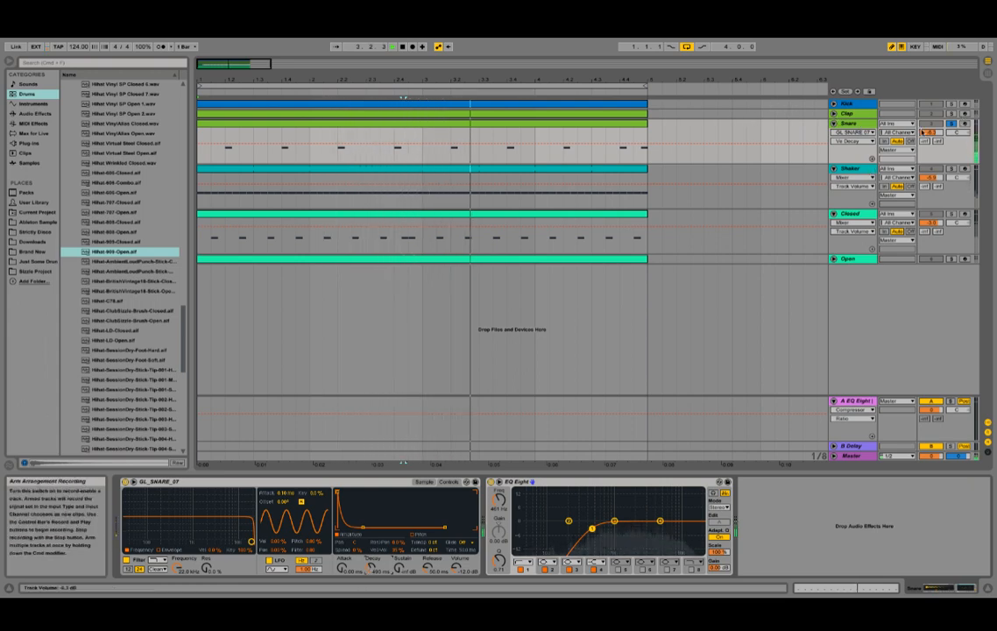
{"action": "left_click", "coordinate": [834, 114]}
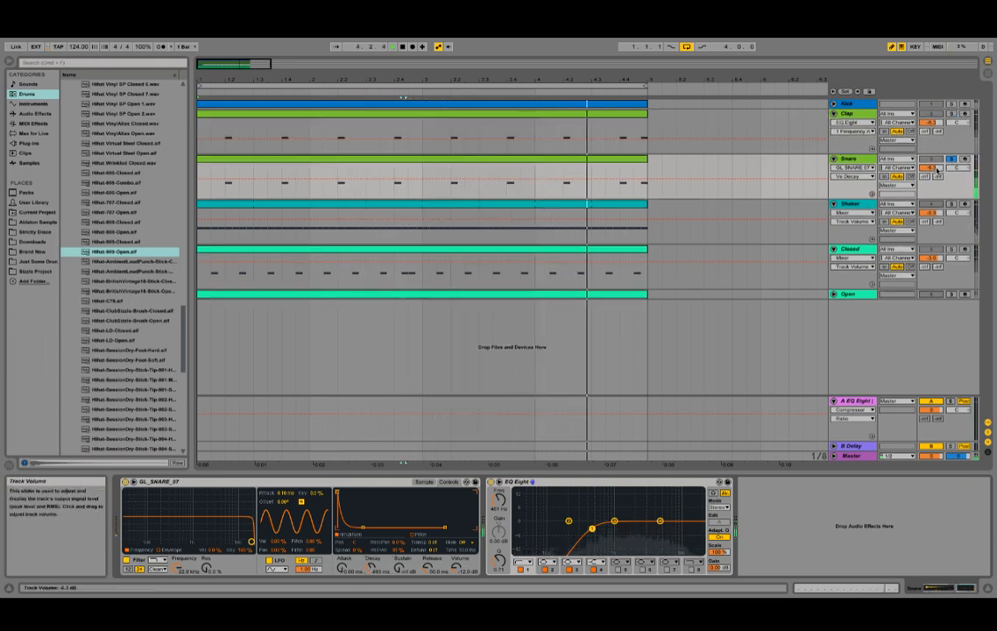
{"action": "left_click_drag", "start_coordinate": [936, 168], "coordinate": [936, 165]}
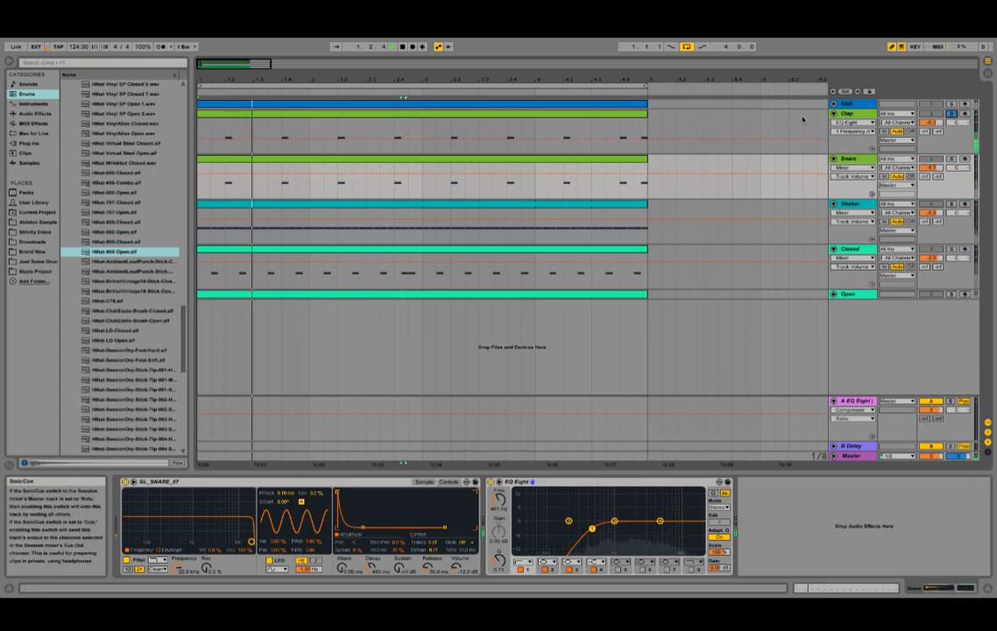
- Shorten the soloed Clap sampler's release to 347 ms, clear the solo and fold the Clap, Snare, Shaker and Closed tracks
{"action": "left_click", "coordinate": [846, 114]}
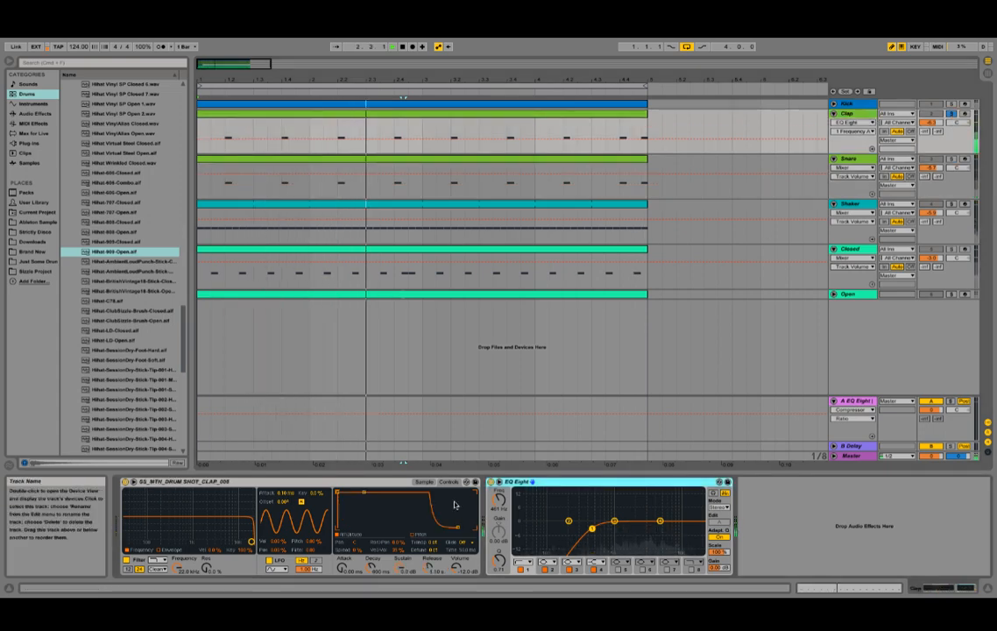
{"action": "left_click_drag", "start_coordinate": [427, 568], "coordinate": [426, 578]}
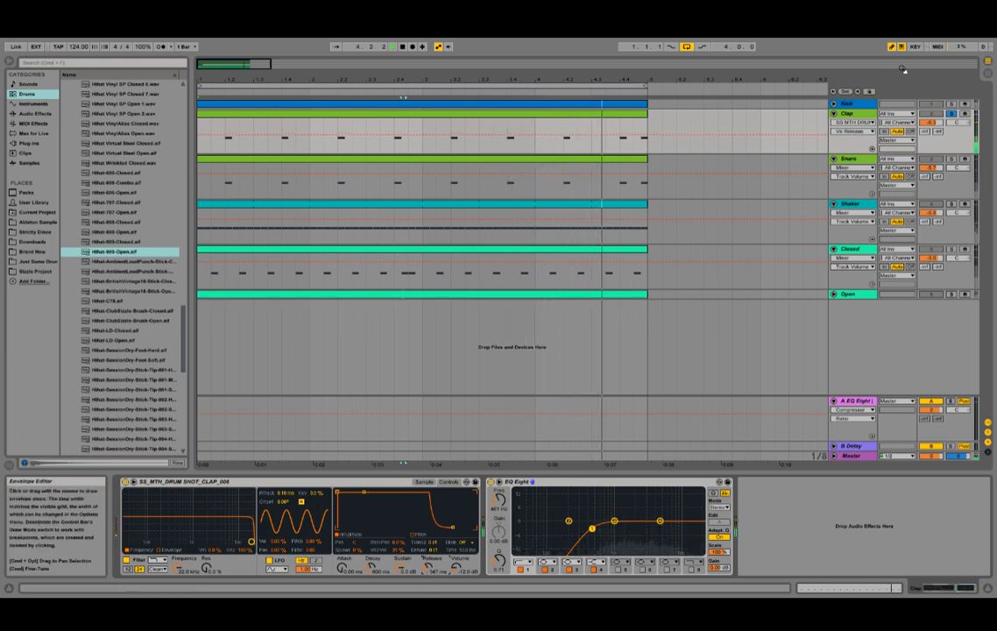
{"action": "left_click", "coordinate": [834, 113]}
{"action": "left_click", "coordinate": [834, 122]}
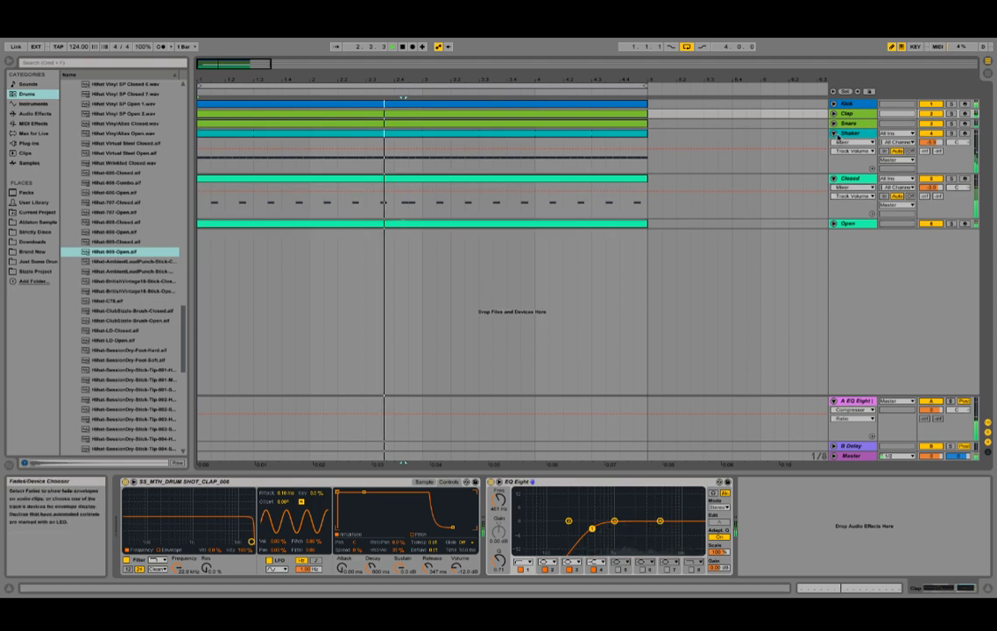
{"action": "left_click", "coordinate": [845, 132]}
{"action": "left_click", "coordinate": [833, 132]}
{"action": "left_click", "coordinate": [834, 143]}
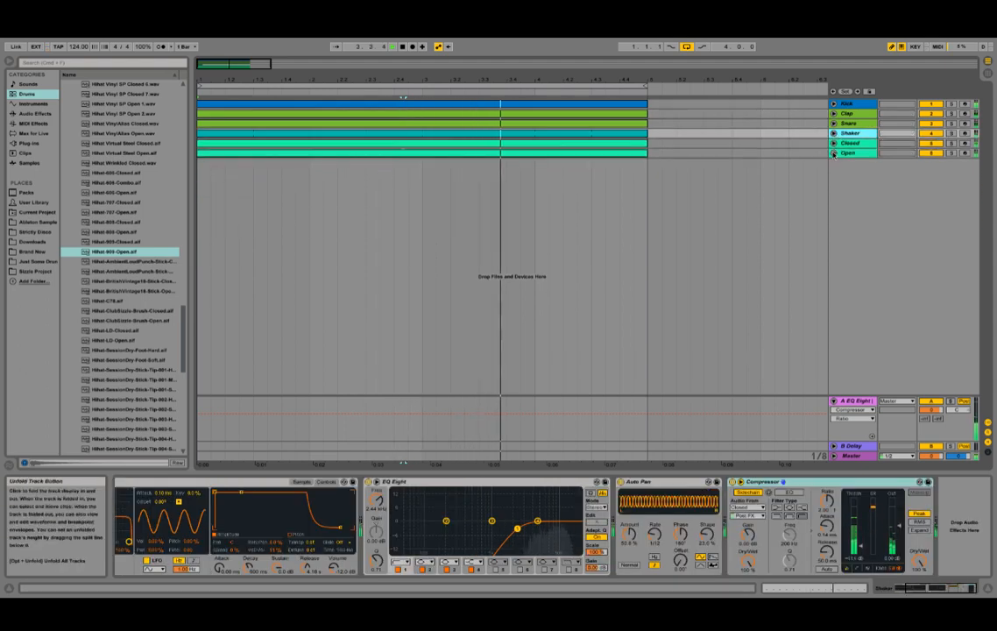
- Undo the last note edits in the Open track's clip and check the notes of the Closed clip
{"action": "left_click", "coordinate": [594, 155]}
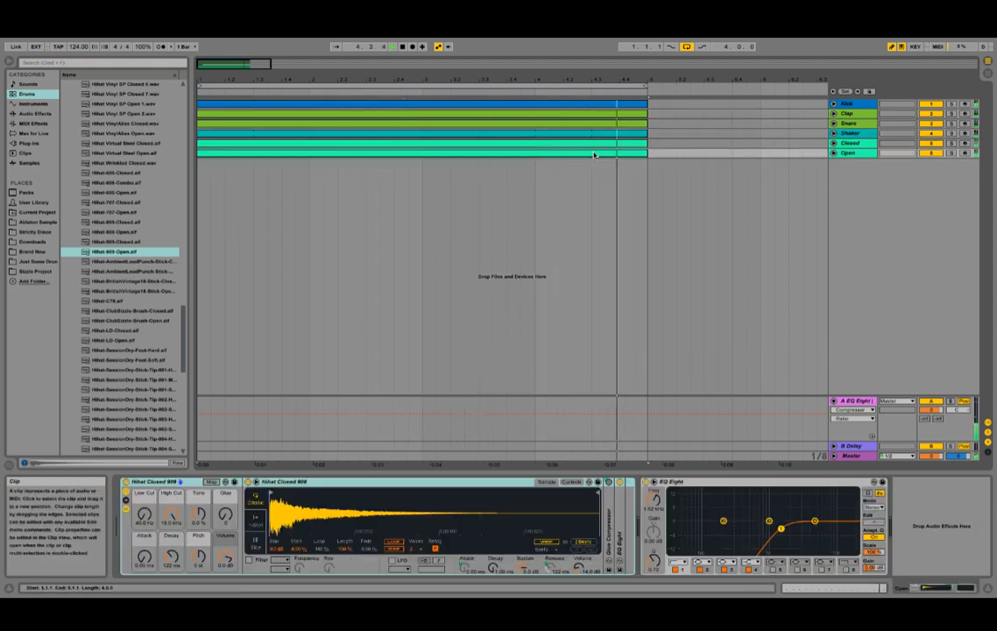
{"action": "double_click", "coordinate": [594, 155]}
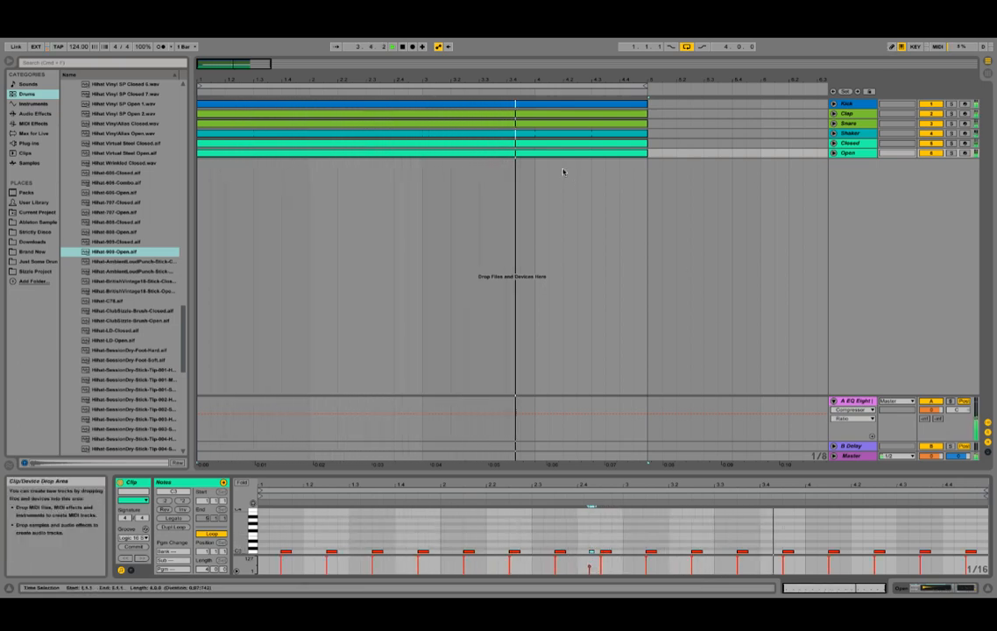
{"action": "key", "text": "super+z"}
{"action": "key", "text": "super+z"}
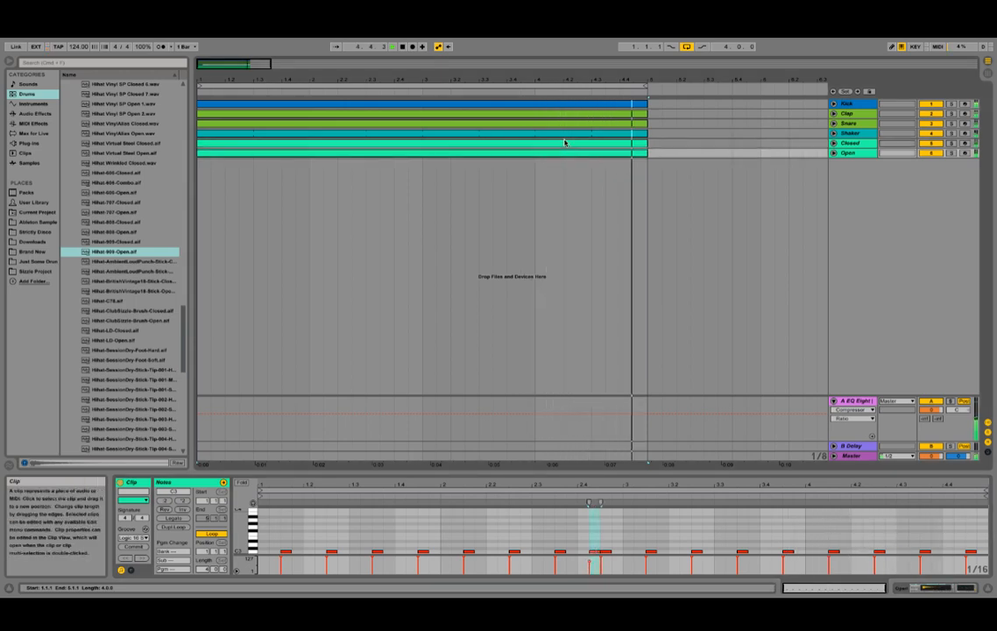
{"action": "left_click", "coordinate": [566, 143]}
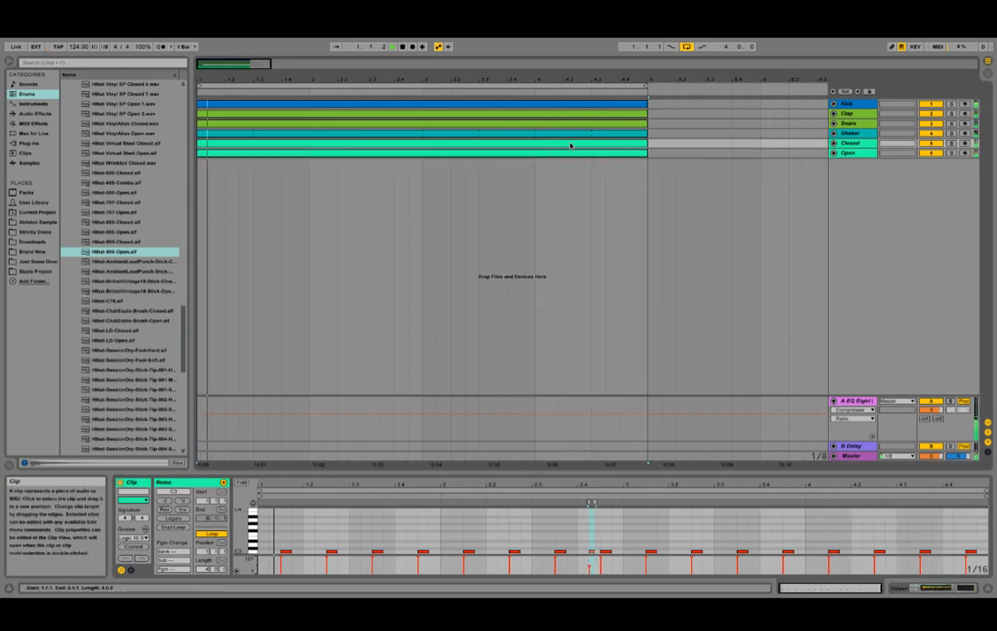
{"action": "left_click", "coordinate": [834, 134]}
{"action": "left_click", "coordinate": [834, 133]}
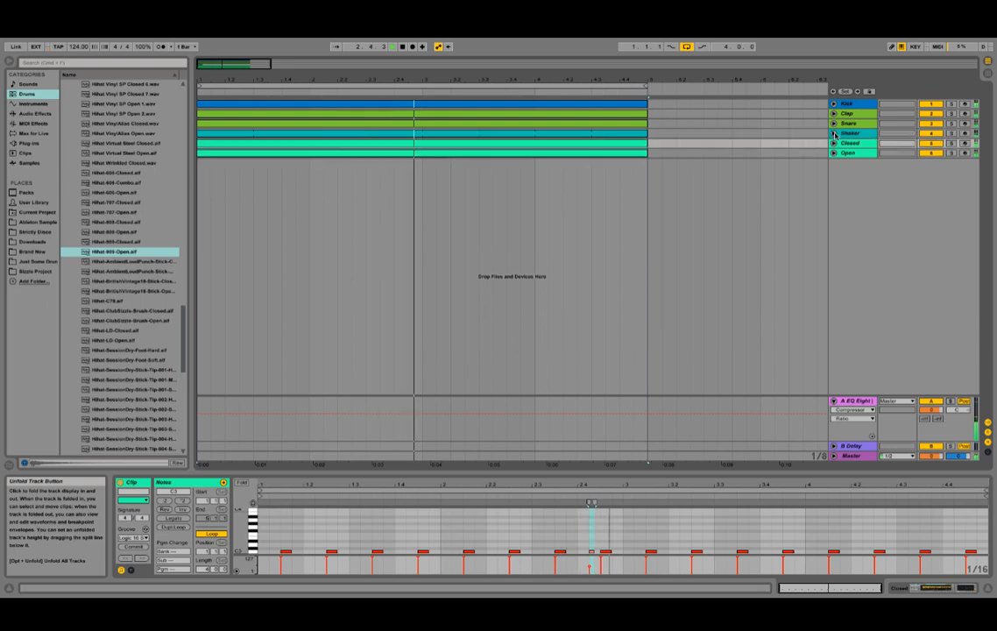
{"action": "left_click", "coordinate": [866, 154]}
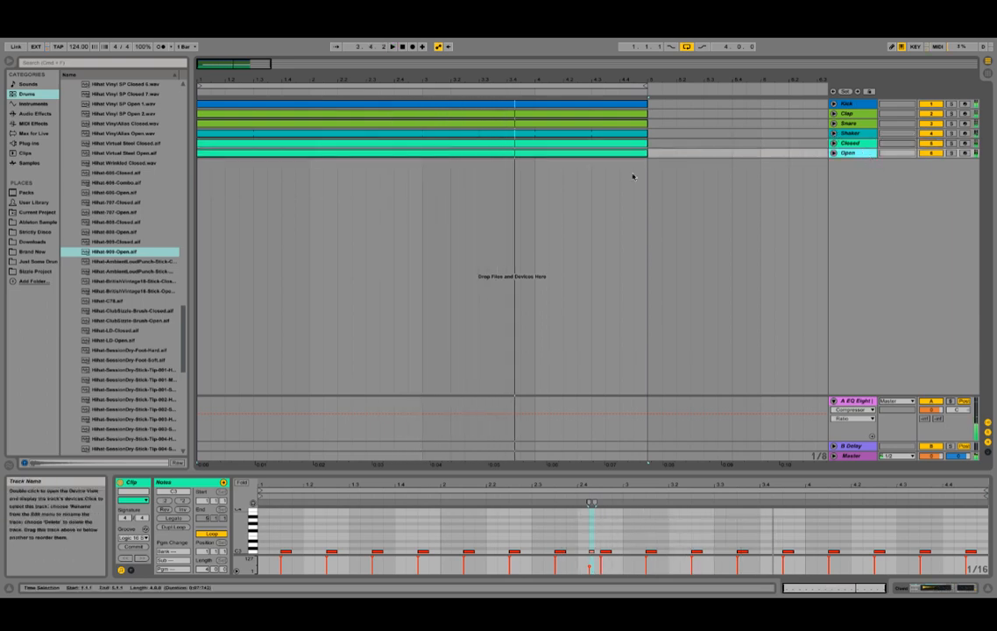
- Close the Hihat folder in the Drums library's Drum Hits and expand the Snare folder
{"action": "left_click", "coordinate": [36, 114]}
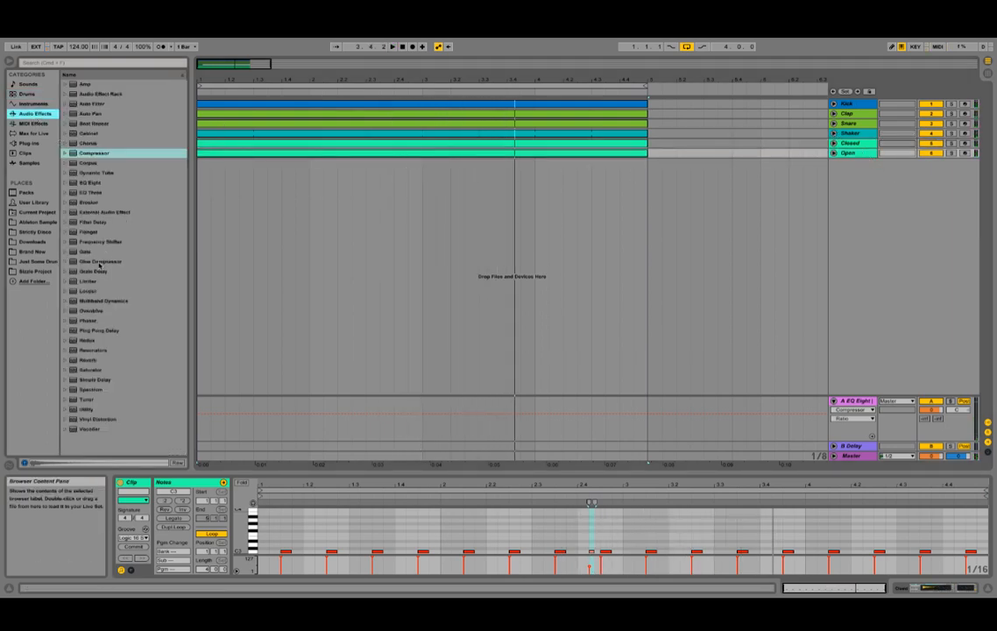
{"action": "left_click", "coordinate": [48, 233]}
{"action": "left_click", "coordinate": [40, 113]}
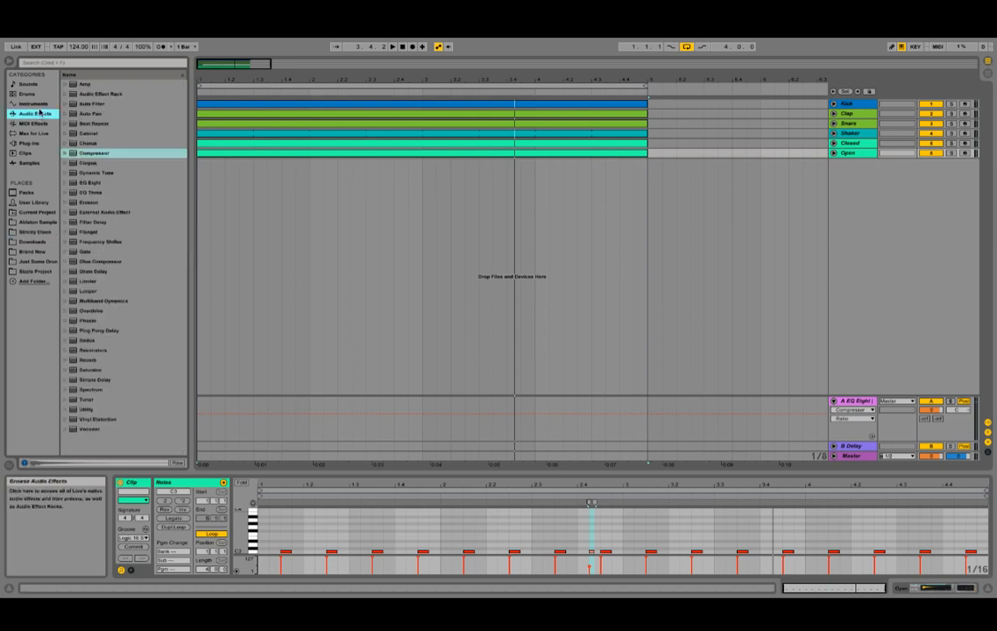
{"action": "left_click", "coordinate": [40, 95]}
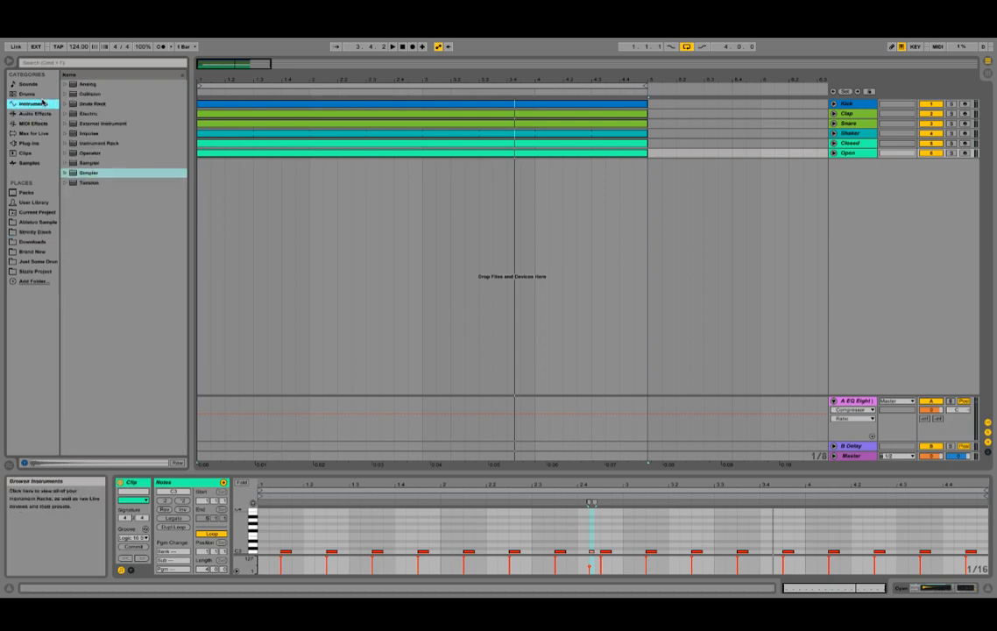
{"action": "scroll", "coordinate": [77, 138], "scroll_direction": "up", "scroll_amount": 15}
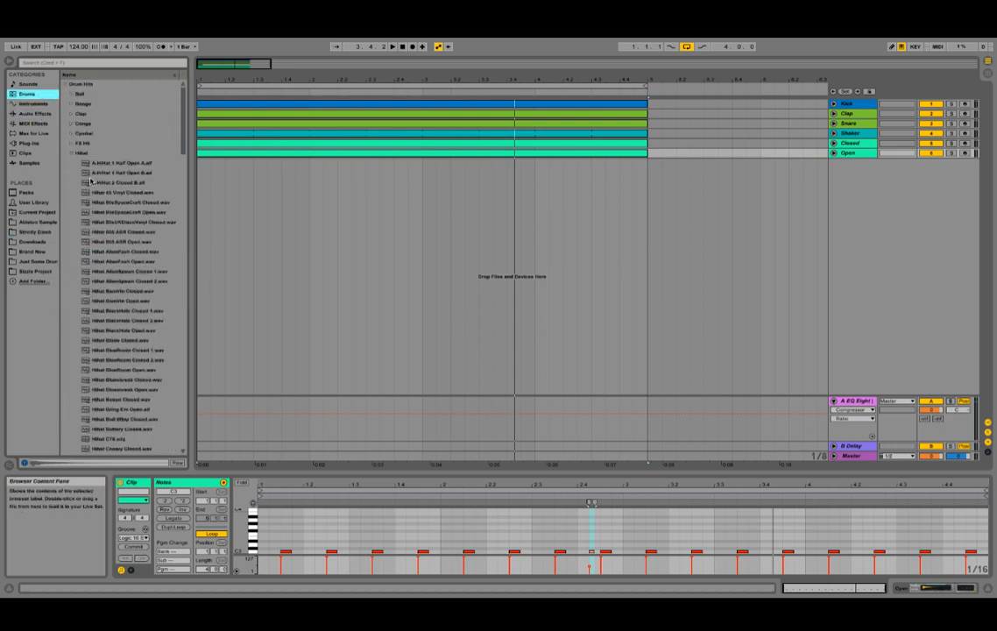
{"action": "left_click", "coordinate": [70, 155]}
{"action": "left_click", "coordinate": [70, 213]}
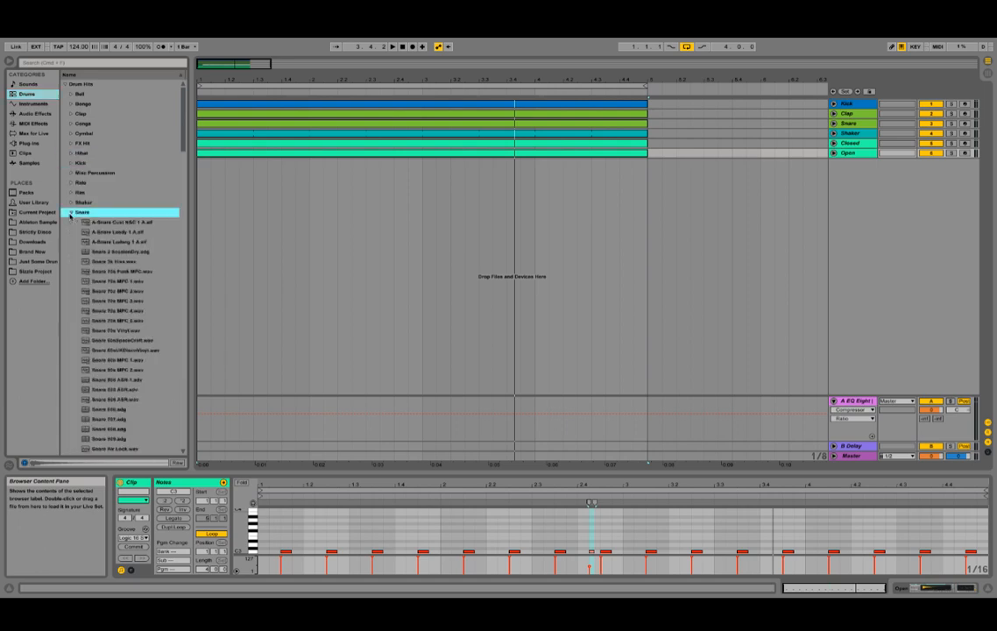
- Audition the Snare 90s MPC 1.wav and Snare 90s MPC 2.wav samples
{"action": "scroll", "coordinate": [120, 310], "scroll_direction": "down", "scroll_amount": 2}
{"action": "left_click", "coordinate": [122, 311]}
{"action": "left_click", "coordinate": [122, 301]}
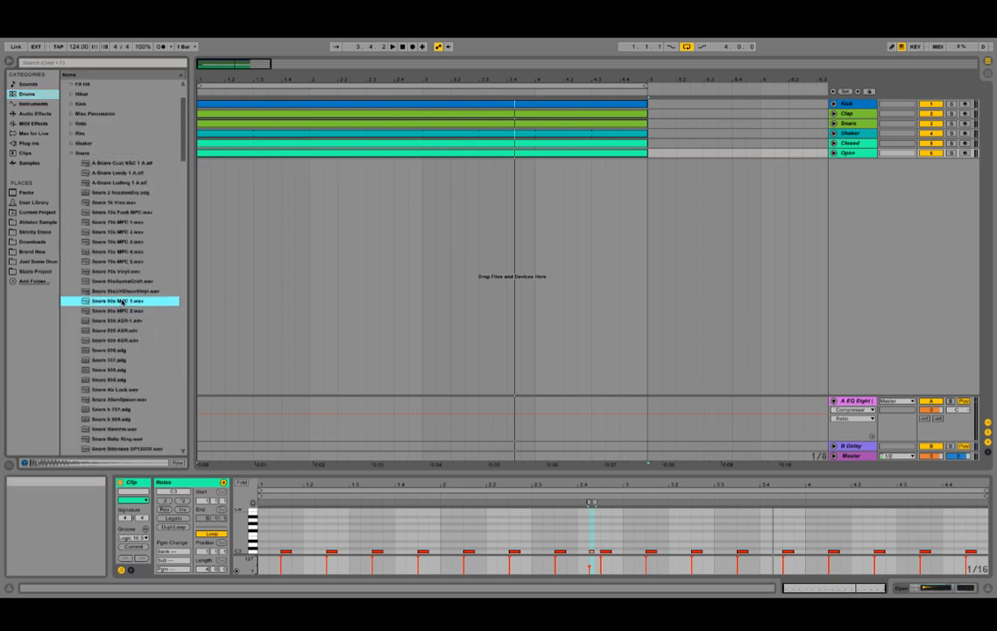
{"action": "left_click", "coordinate": [127, 311]}
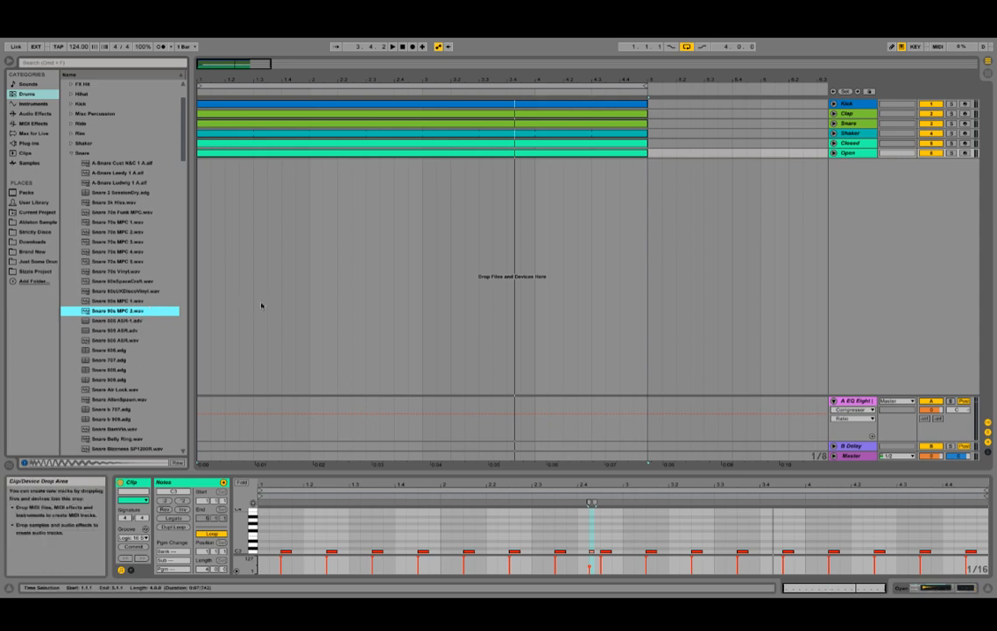
- Insert a new MIDI track below Open and load Snare 90s MPC 2.wav into it
{"action": "left_click", "coordinate": [864, 152]}
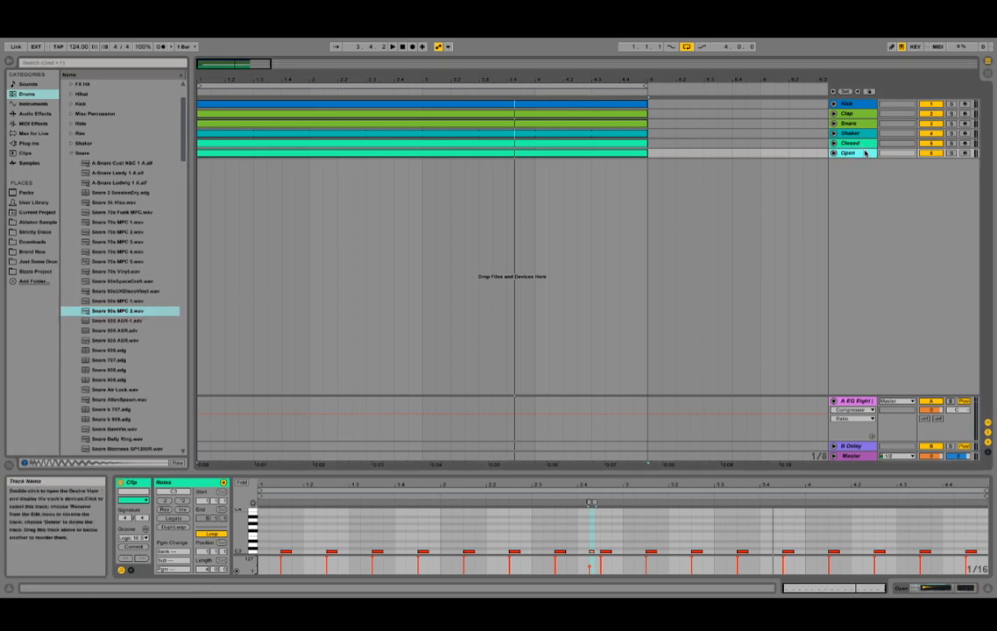
{"action": "key", "text": "super+shift+t"}
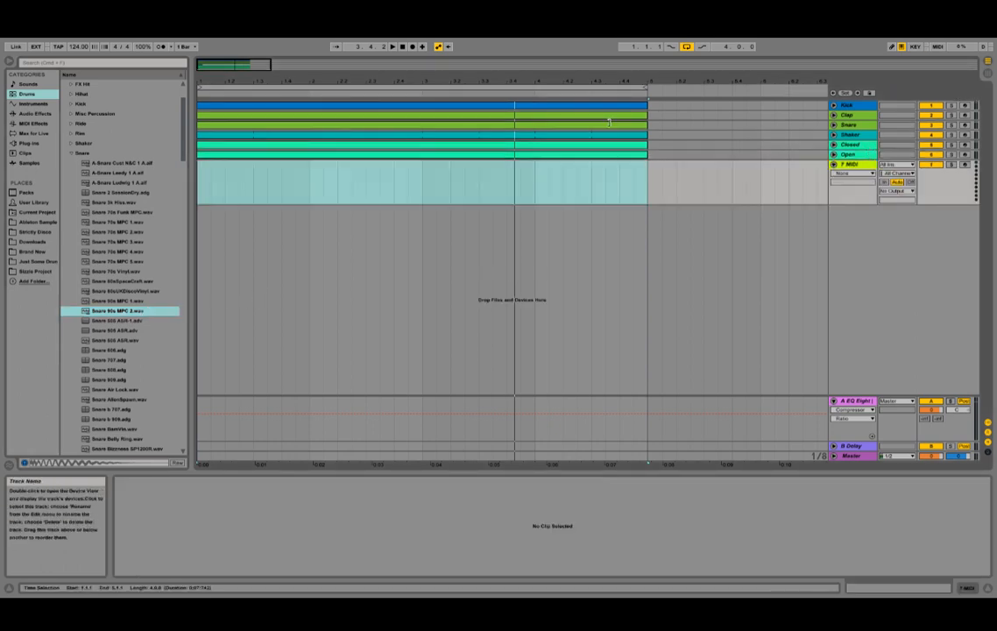
{"action": "double_click", "coordinate": [121, 311]}
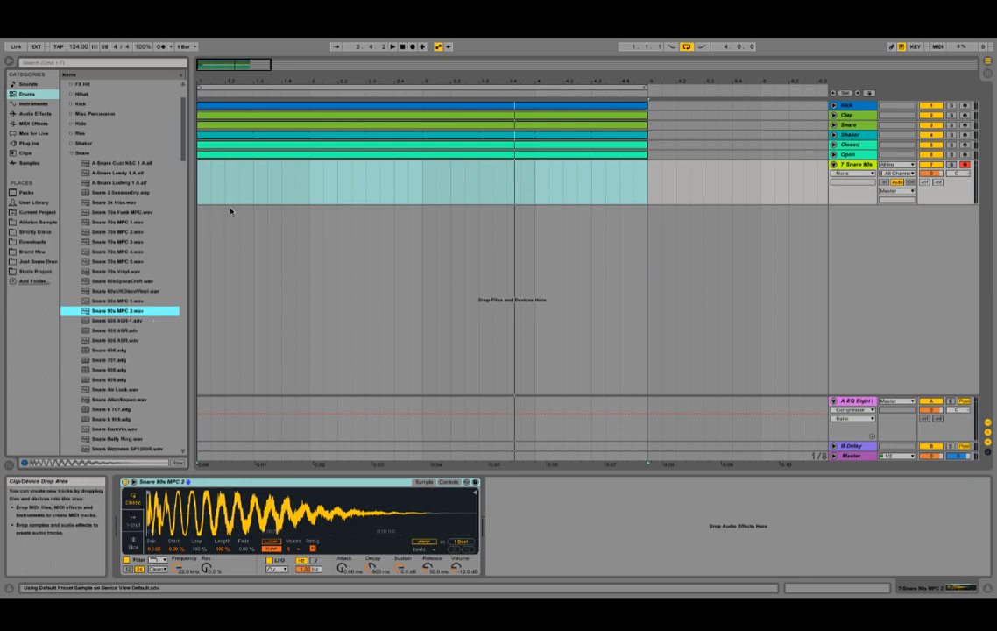
- Create a one-bar MIDI clip at the start of the Snare 90s track and set its note grid to 1/16
{"action": "left_click_drag", "start_coordinate": [198, 185], "coordinate": [281, 187]}
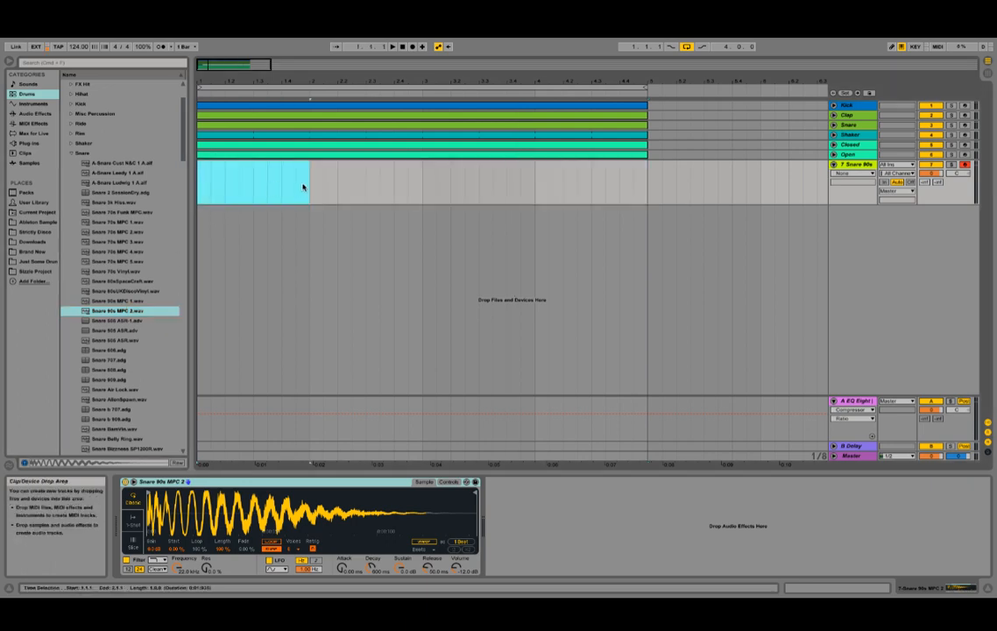
{"action": "left_click", "coordinate": [276, 165]}
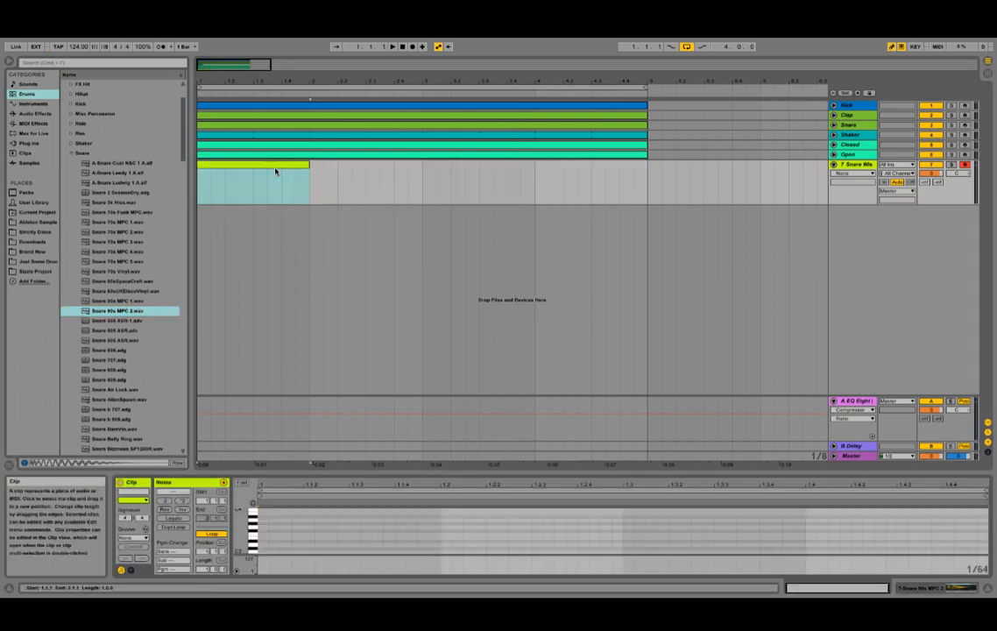
{"action": "right_click", "coordinate": [556, 546]}
{"action": "left_click", "coordinate": [622, 500]}
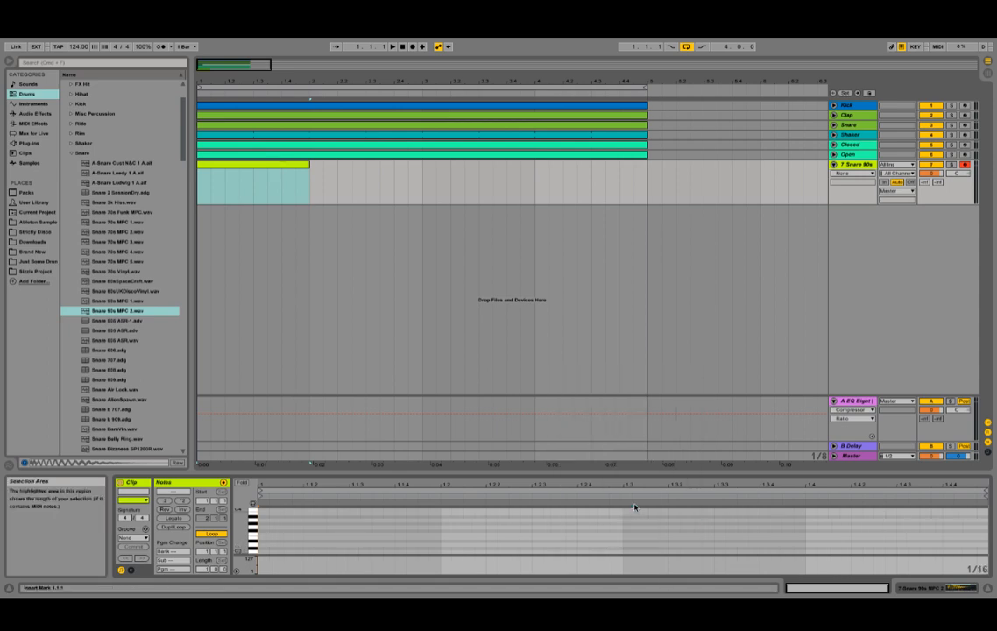
- Add a C3 note at 1.3.4 in the Snare 90s clip and extend the clip to four bars
{"action": "key", "text": "space"}
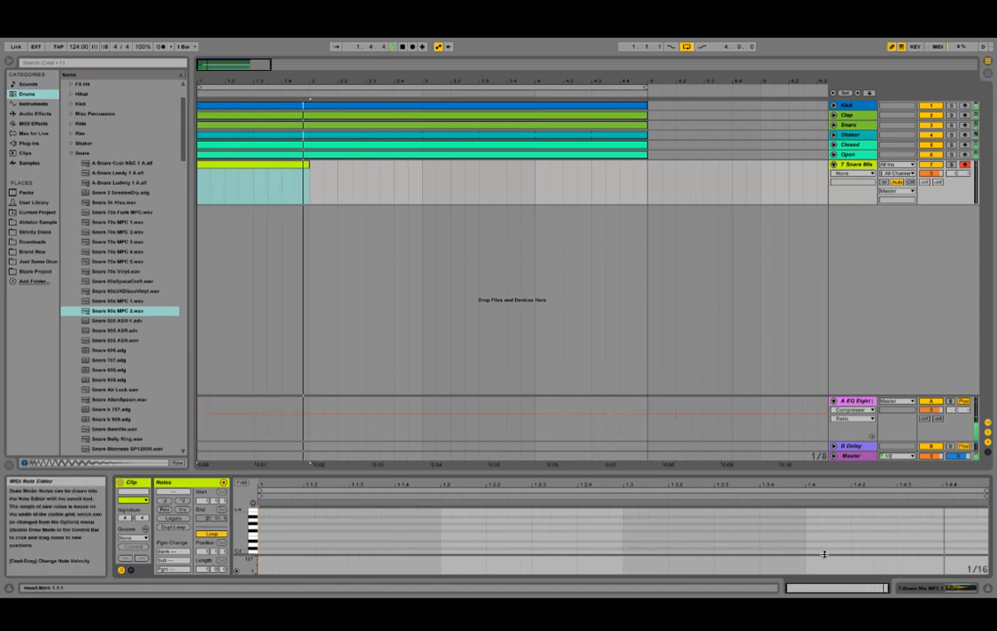
{"action": "left_click", "coordinate": [799, 549]}
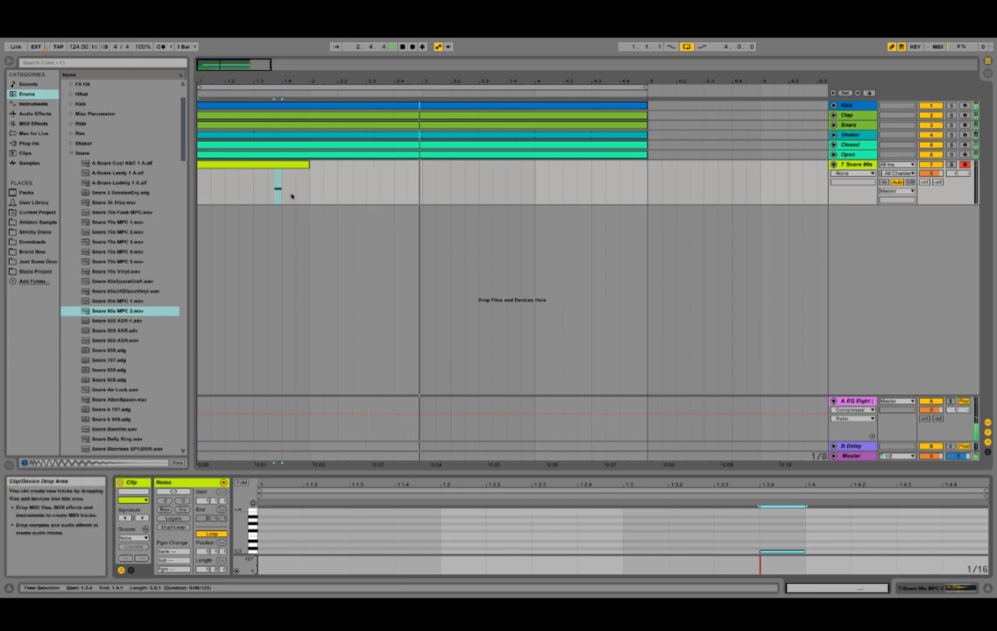
{"action": "left_click_drag", "start_coordinate": [309, 167], "coordinate": [648, 176]}
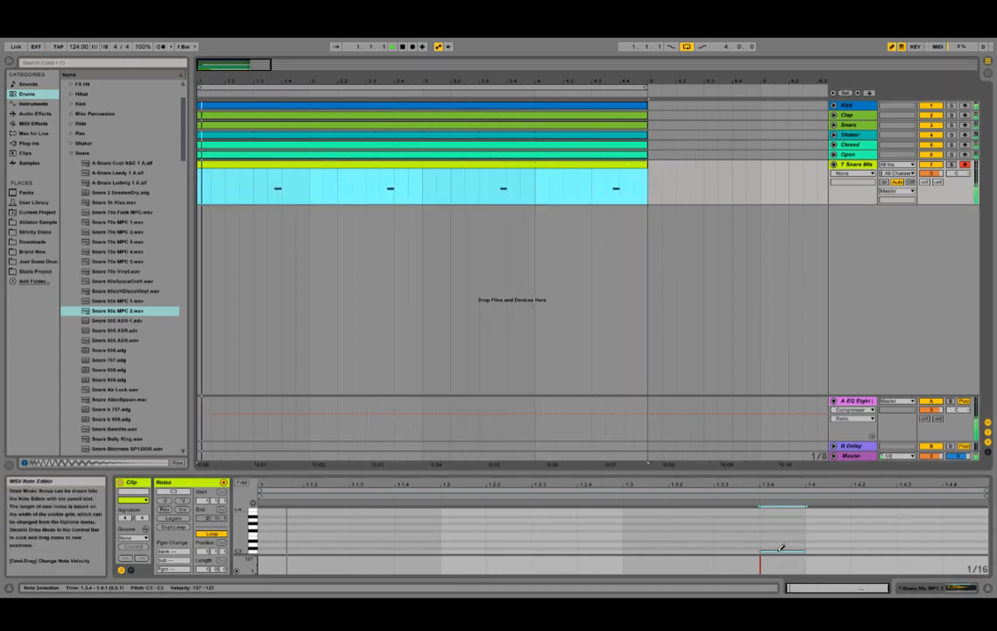
- Replace the note at 1.3.4 with a C3 at 1.3.2, then try neighbouring positions during playback and leave it at 1.2.4
{"action": "key", "text": "Delete"}
{"action": "left_click", "coordinate": [700, 545]}
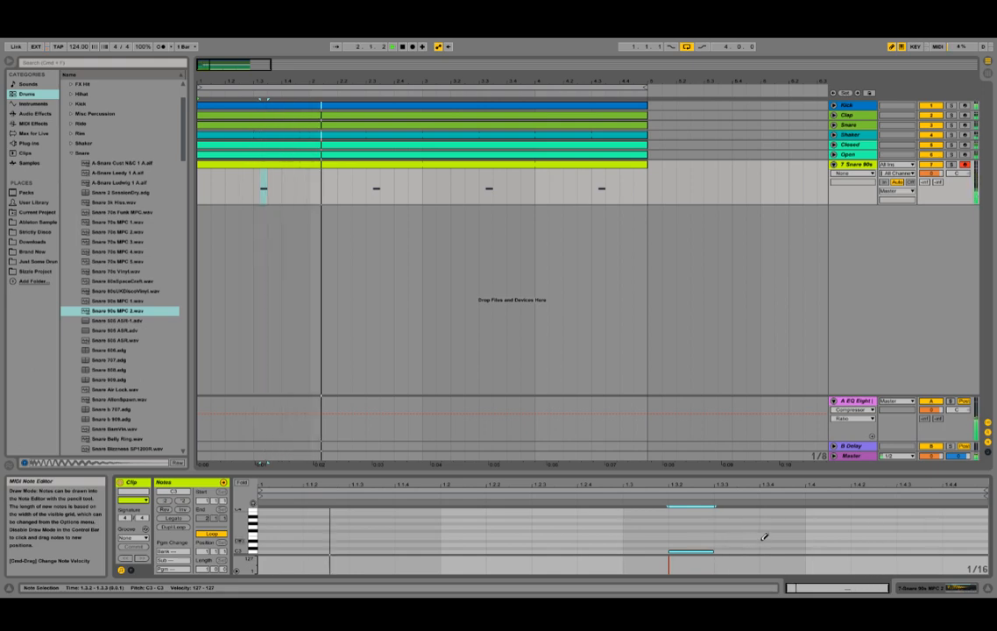
{"action": "key", "text": "Right"}
{"action": "key", "text": "Right"}
{"action": "key", "text": "Left"}
{"action": "key", "text": "Left"}
{"action": "key", "text": "Left"}
{"action": "key", "text": "Left"}
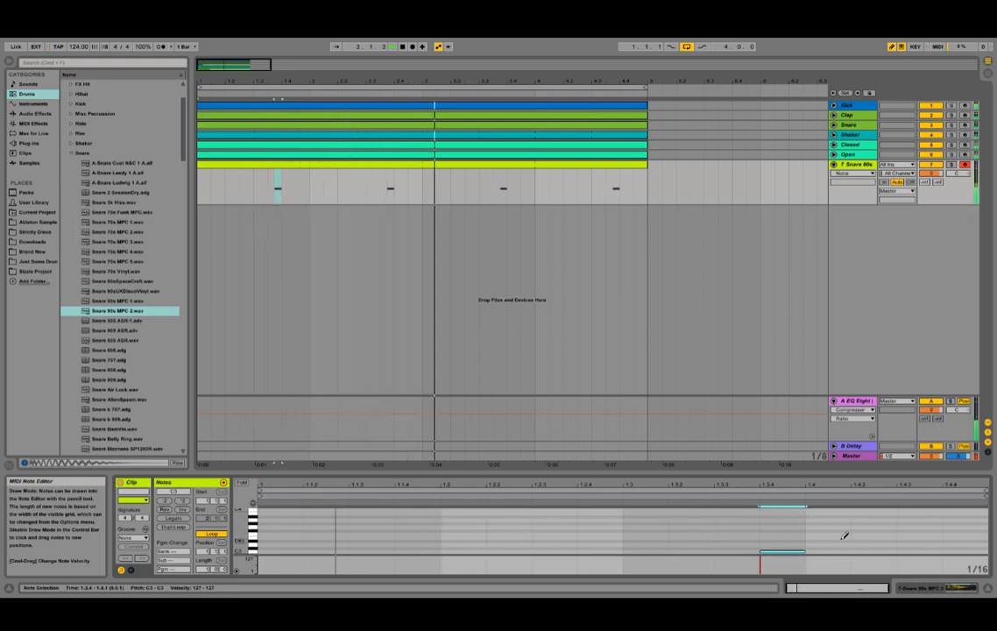
{"action": "key", "text": "Left"}
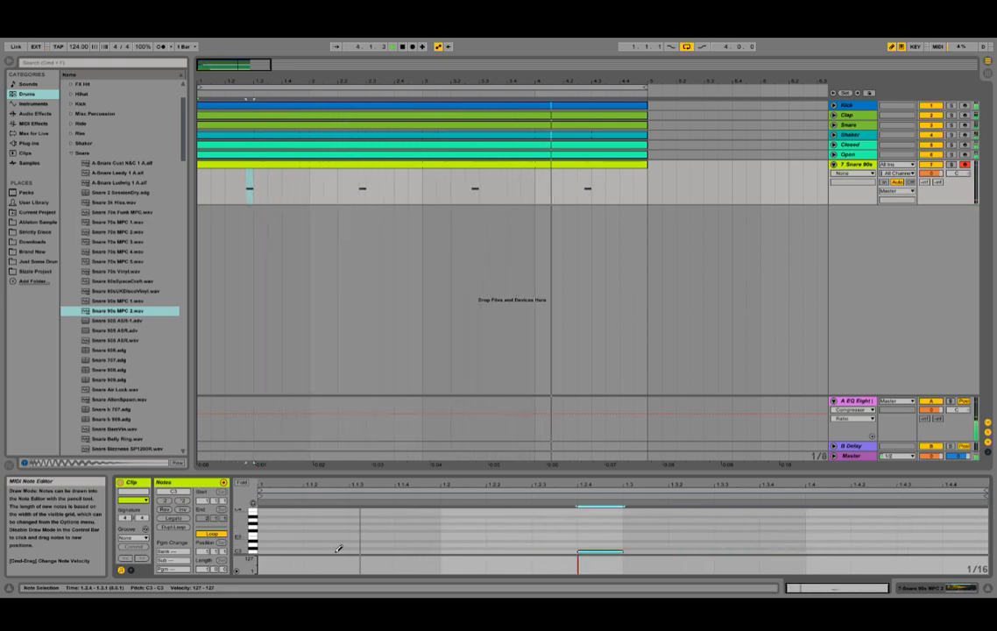
- Commit the Logic 16 Swing 57 groove to the Snare 90s clip and lower the track's volume
{"action": "left_click", "coordinate": [147, 537]}
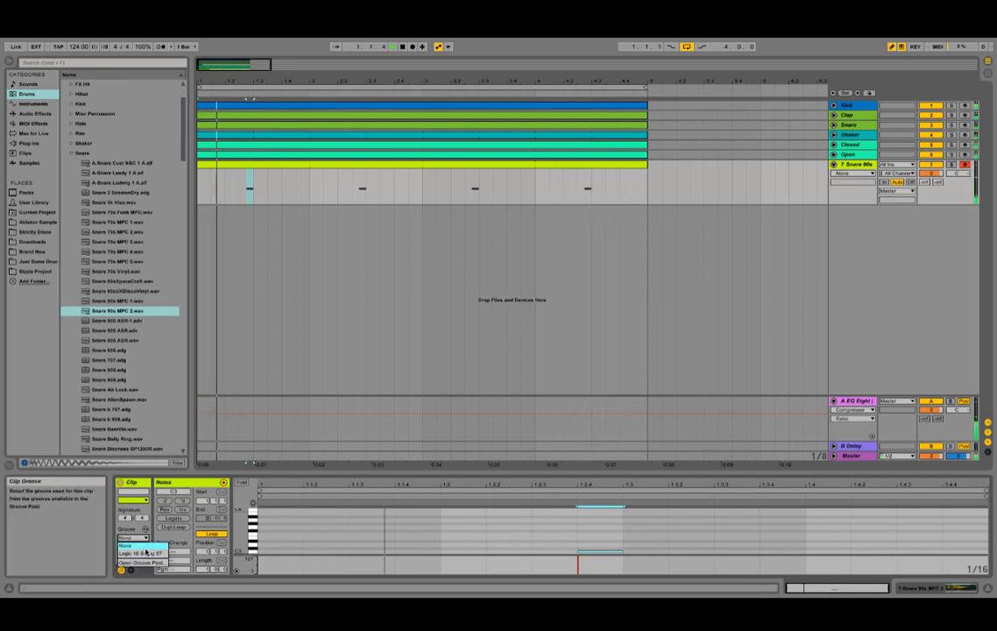
{"action": "left_click", "coordinate": [145, 553]}
{"action": "left_click", "coordinate": [135, 546]}
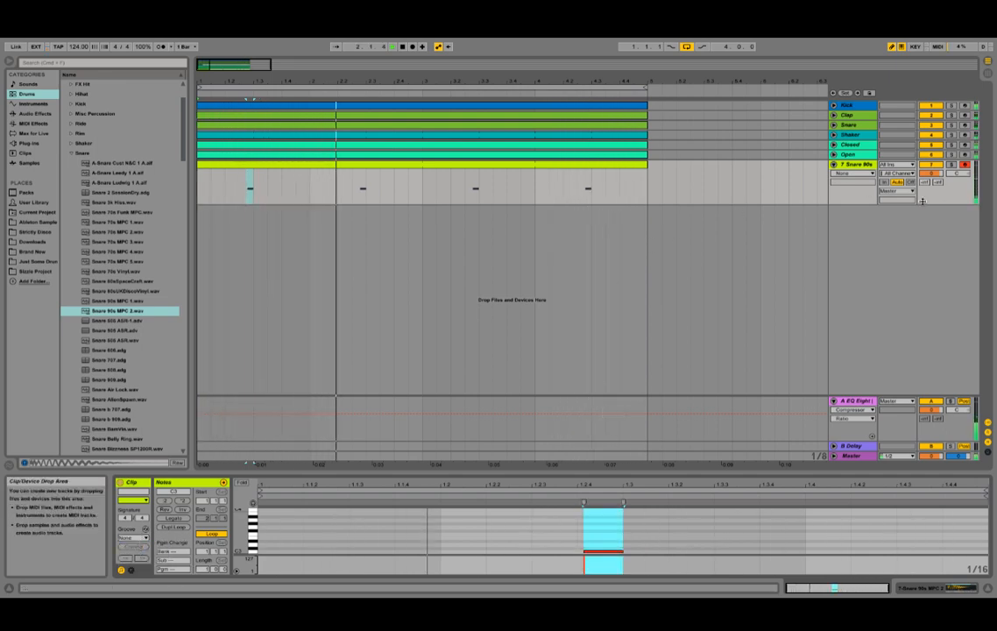
{"action": "left_click_drag", "start_coordinate": [930, 173], "coordinate": [930, 195]}
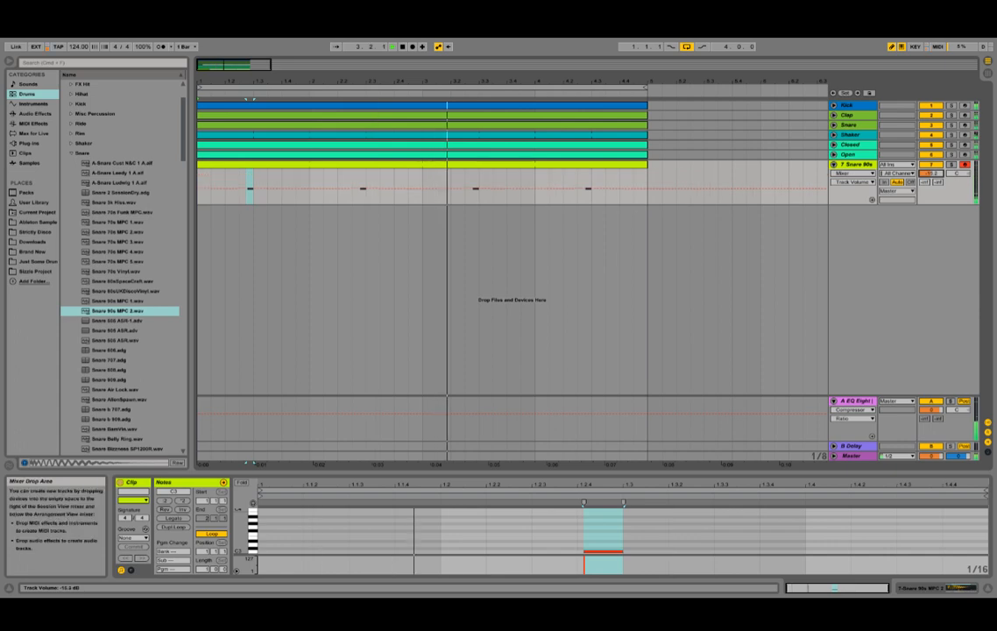
- Add an EQ Eight to the Snare 90s track and set its low-cut band to 300 Hz
{"action": "double_click", "coordinate": [846, 164]}
{"action": "left_click", "coordinate": [35, 113]}
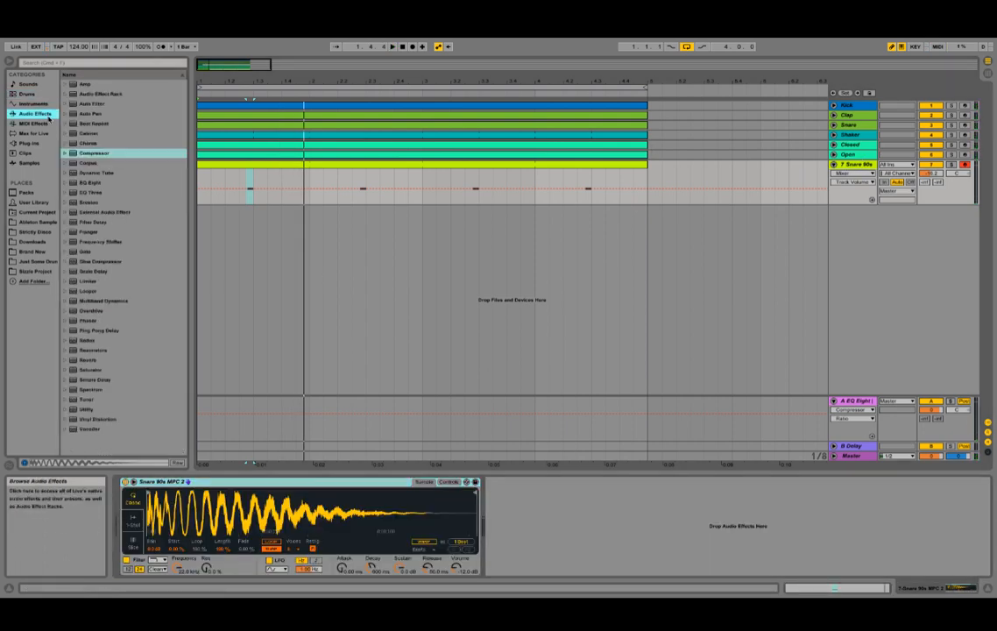
{"action": "double_click", "coordinate": [98, 182]}
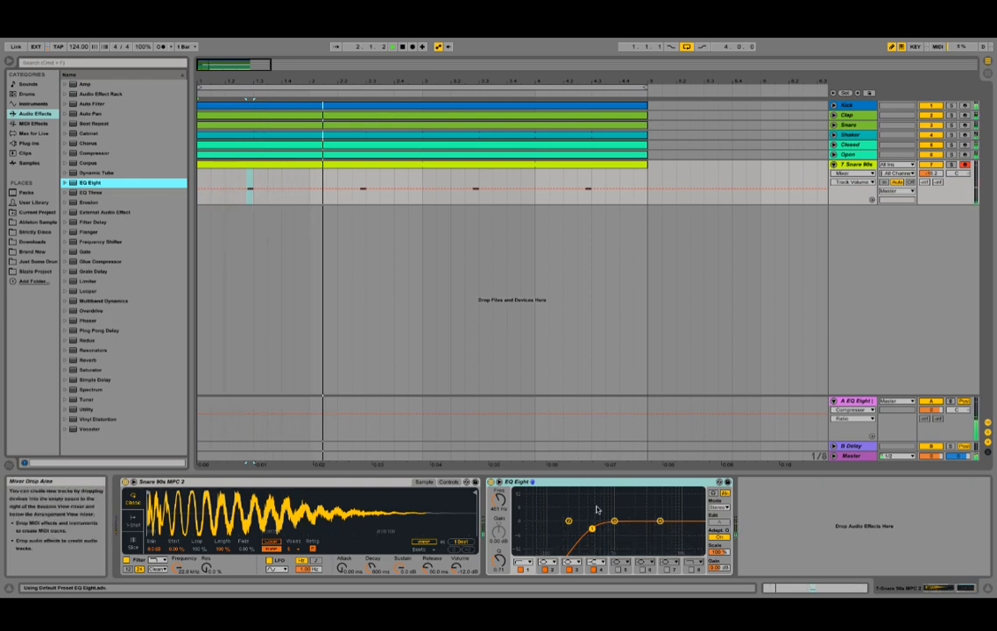
{"action": "left_click_drag", "start_coordinate": [592, 528], "coordinate": [582, 528]}
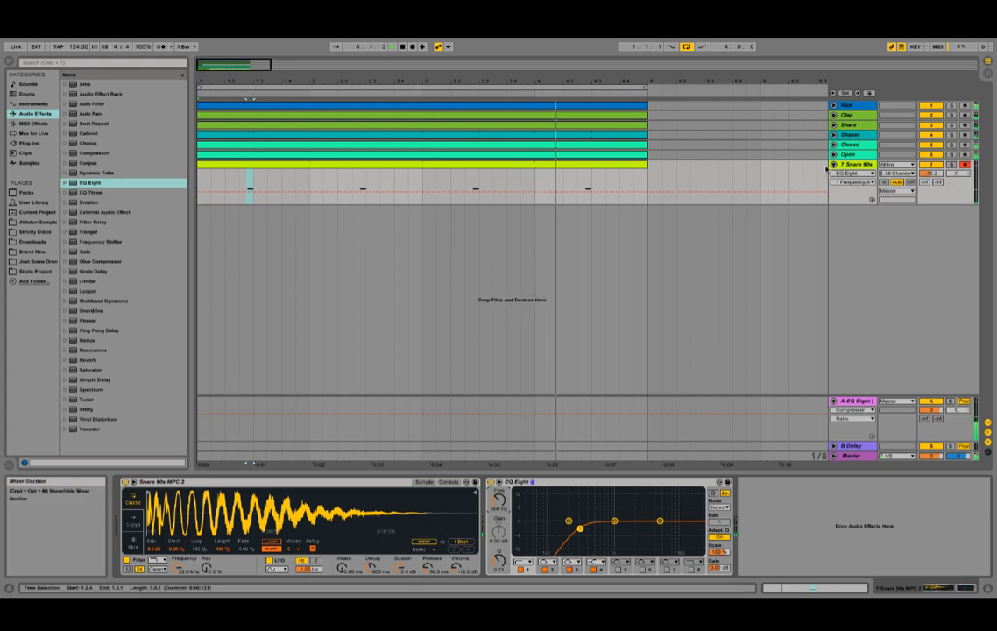
- Set the Snare 90s track's volume to about -14.2 dB and leave the track folded
{"action": "left_click", "coordinate": [833, 164]}
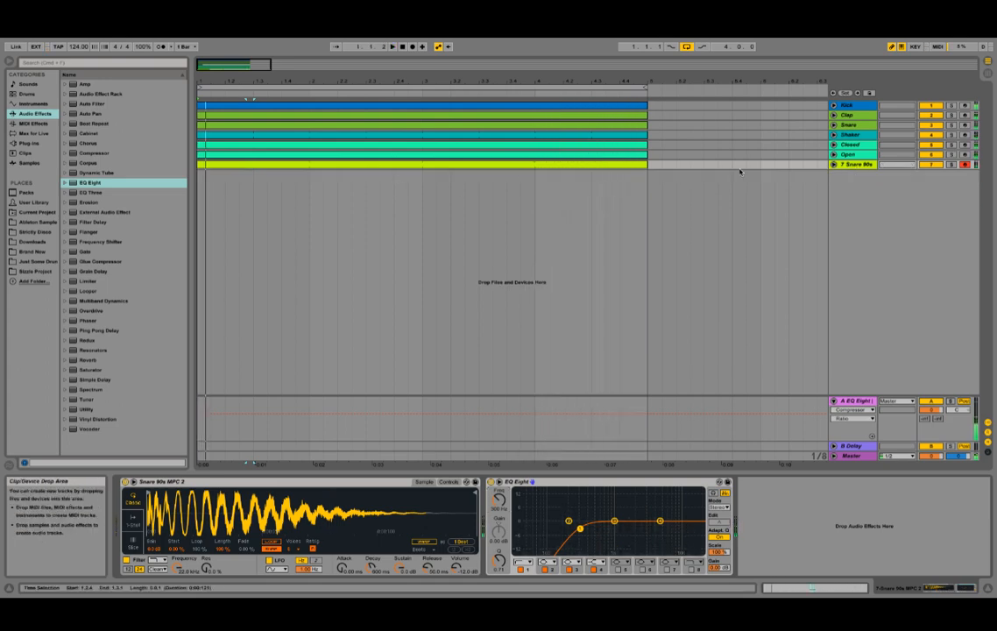
{"action": "left_click", "coordinate": [833, 164]}
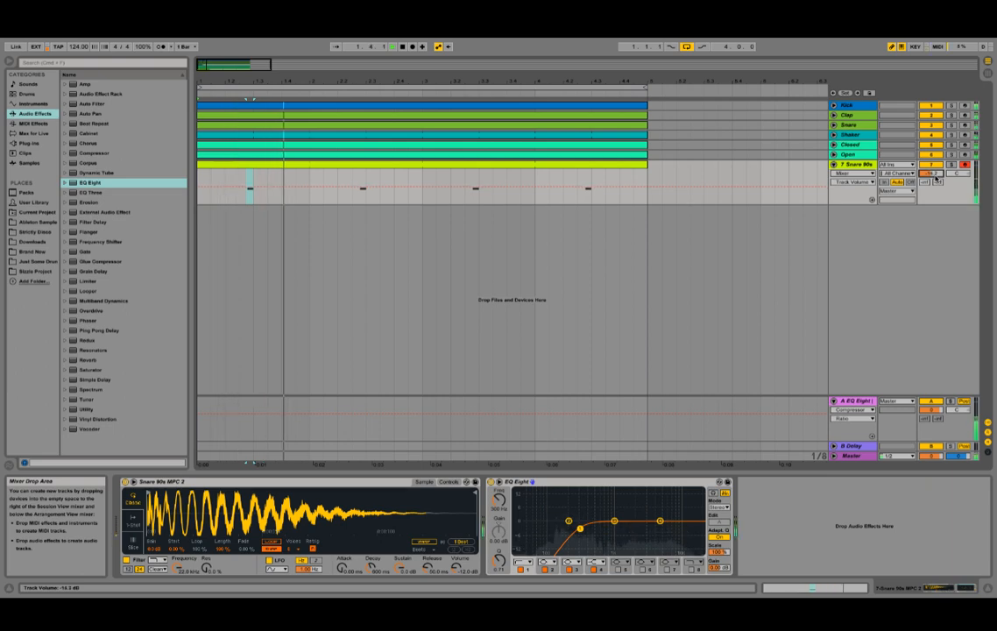
{"action": "left_click", "coordinate": [833, 163]}
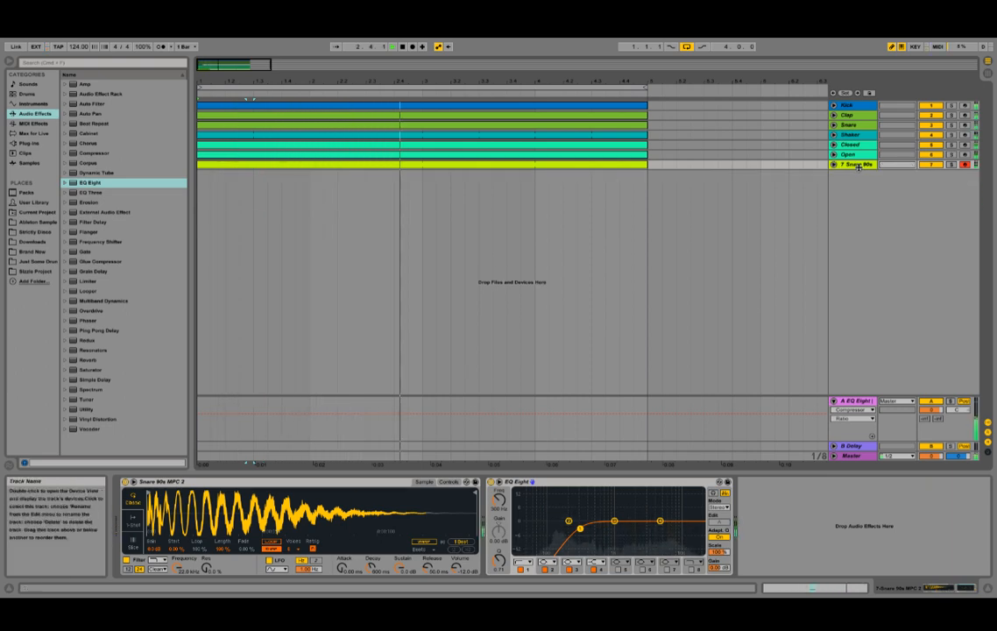
- Duplicate the Snare 90s track and load Snare 70s Funk MPC.wav from the Drums library into the copy
{"action": "left_click", "coordinate": [859, 166]}
{"action": "key", "text": "ctrl+d"}
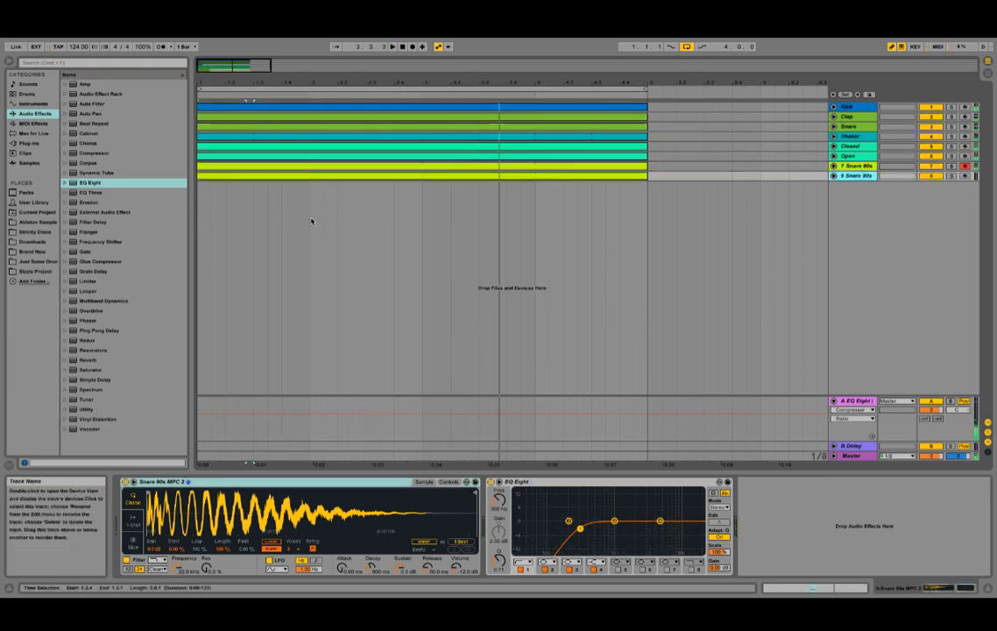
{"action": "left_click", "coordinate": [28, 93]}
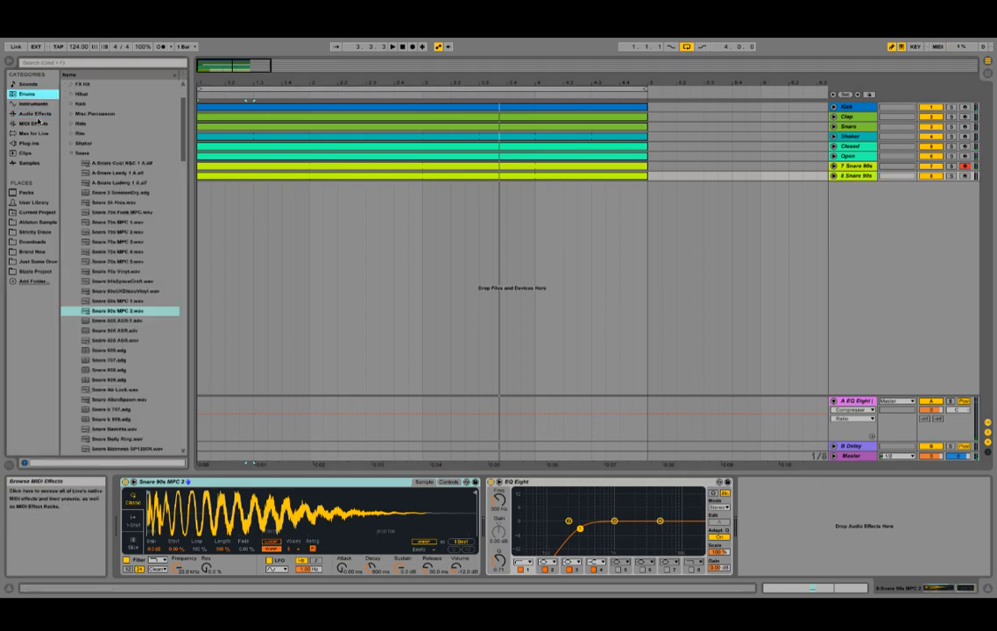
{"action": "left_click", "coordinate": [39, 122]}
{"action": "left_click", "coordinate": [40, 114]}
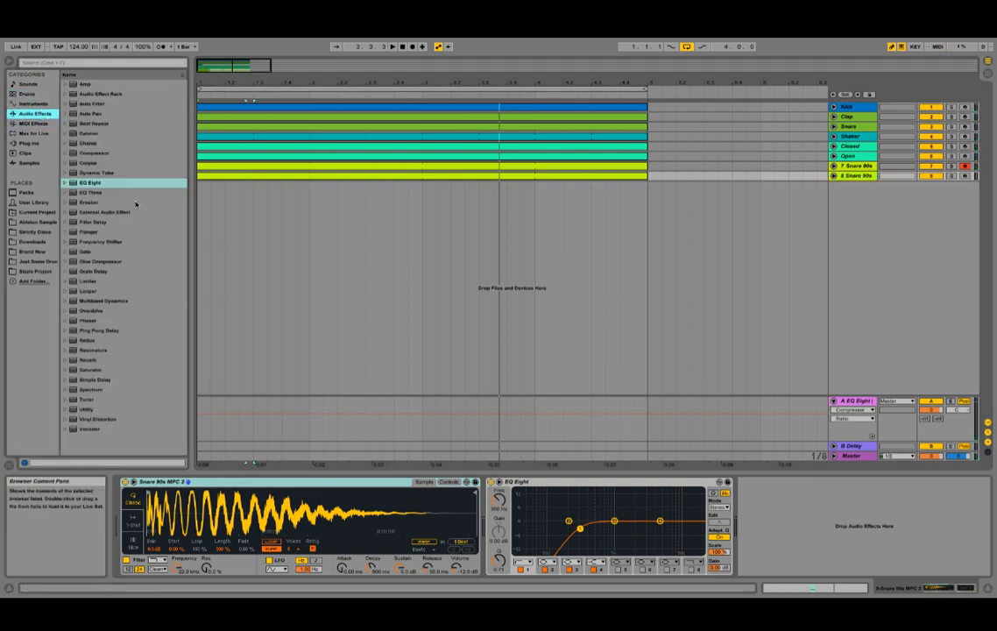
{"action": "left_click", "coordinate": [33, 93]}
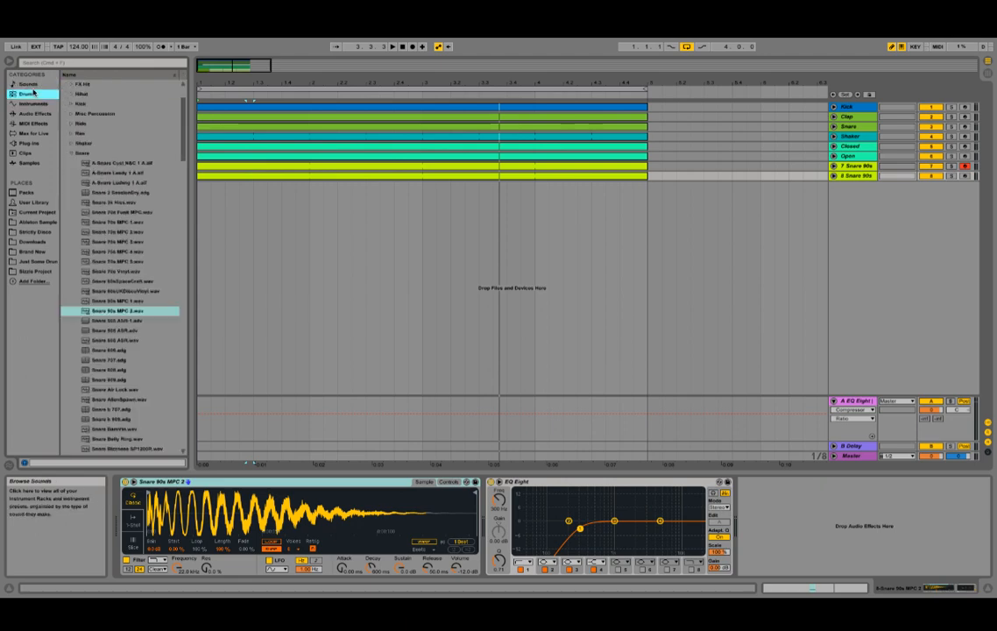
{"action": "left_click", "coordinate": [117, 213]}
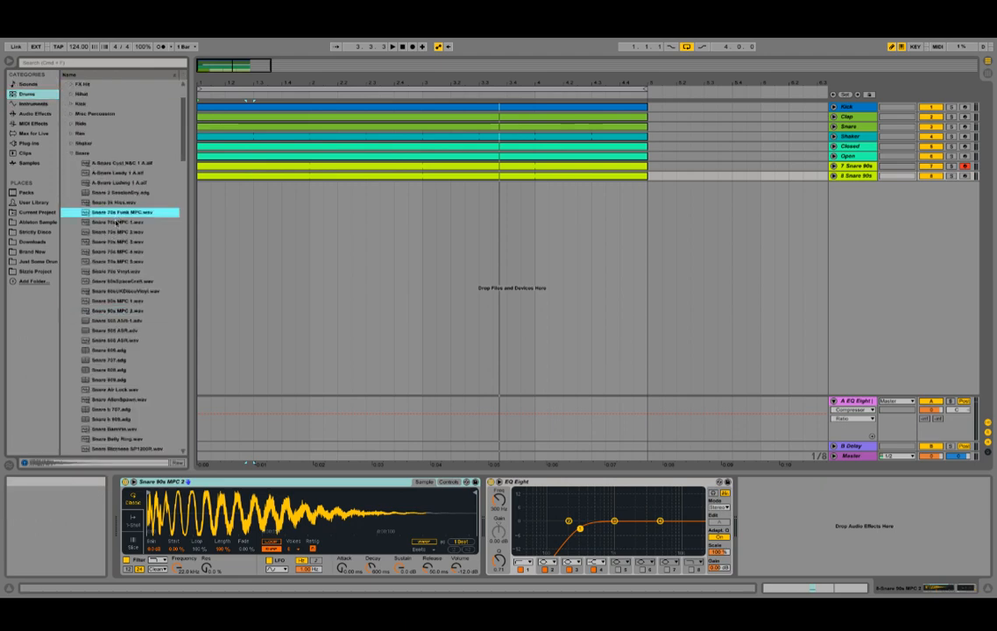
{"action": "double_click", "coordinate": [126, 214]}
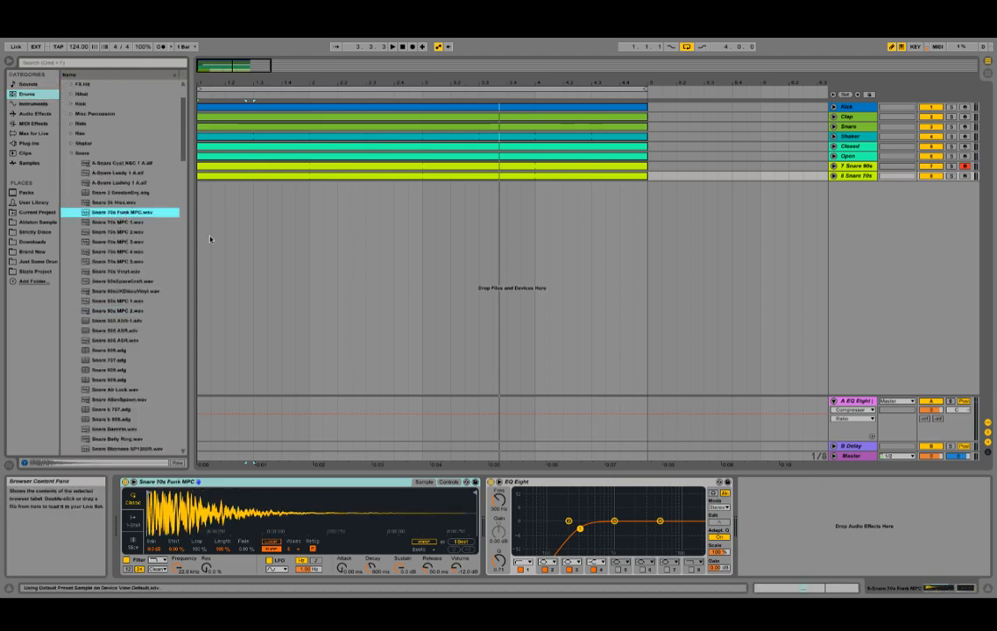
- Replace the note in the Snare 70s clip with a C3 at 1.1.2 and start playback
{"action": "left_click", "coordinate": [332, 175]}
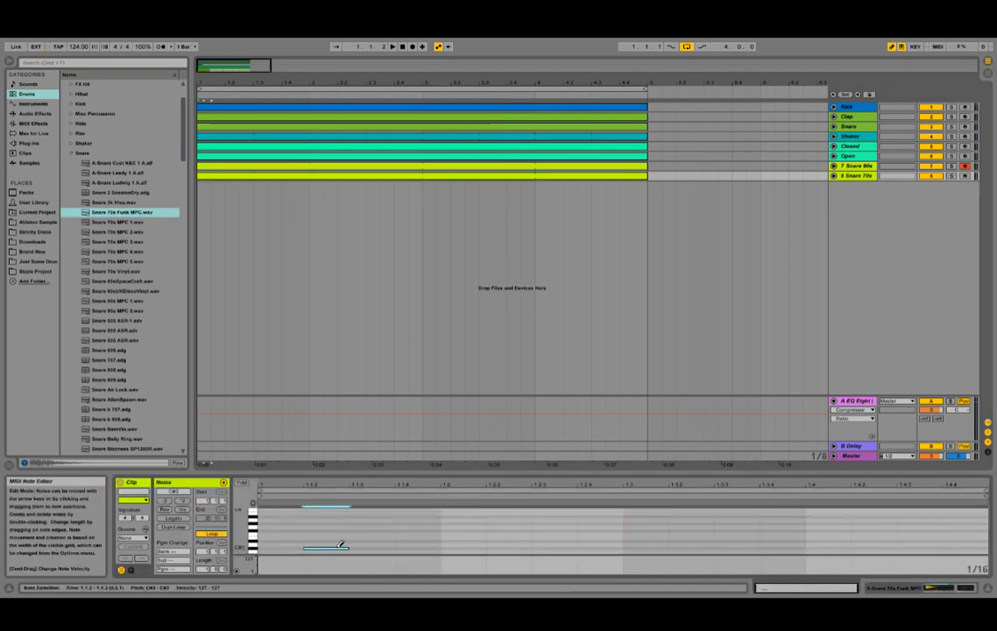
{"action": "left_click", "coordinate": [339, 548]}
{"action": "left_click", "coordinate": [343, 551]}
{"action": "key", "text": "space"}
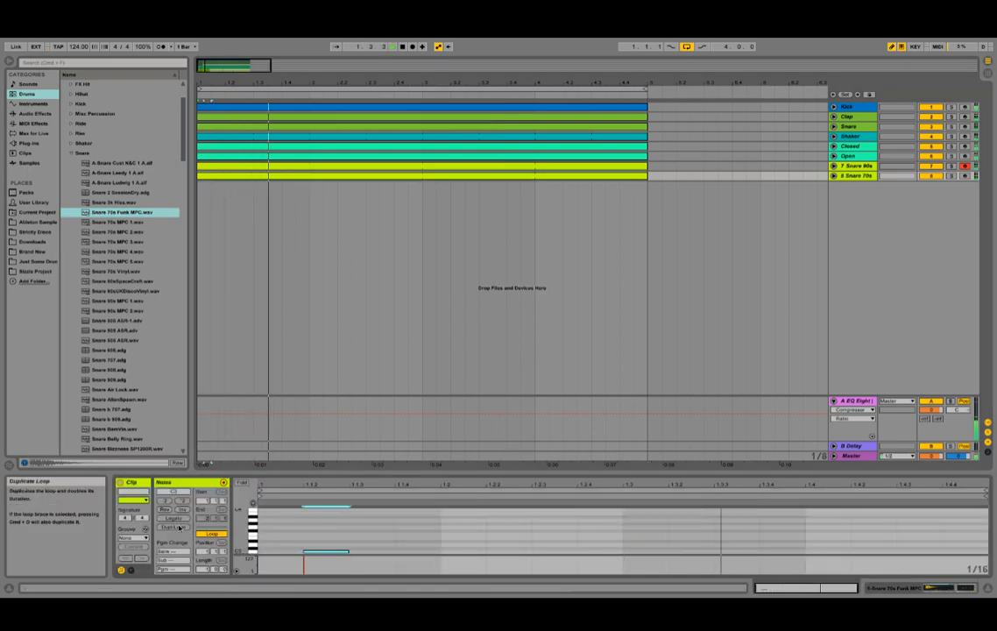
- Duplicate the Snare 70s clip's loop to two bars and replace the copied note at 2.1.2 with a C3 at 2.4.4
{"action": "left_click", "coordinate": [175, 527]}
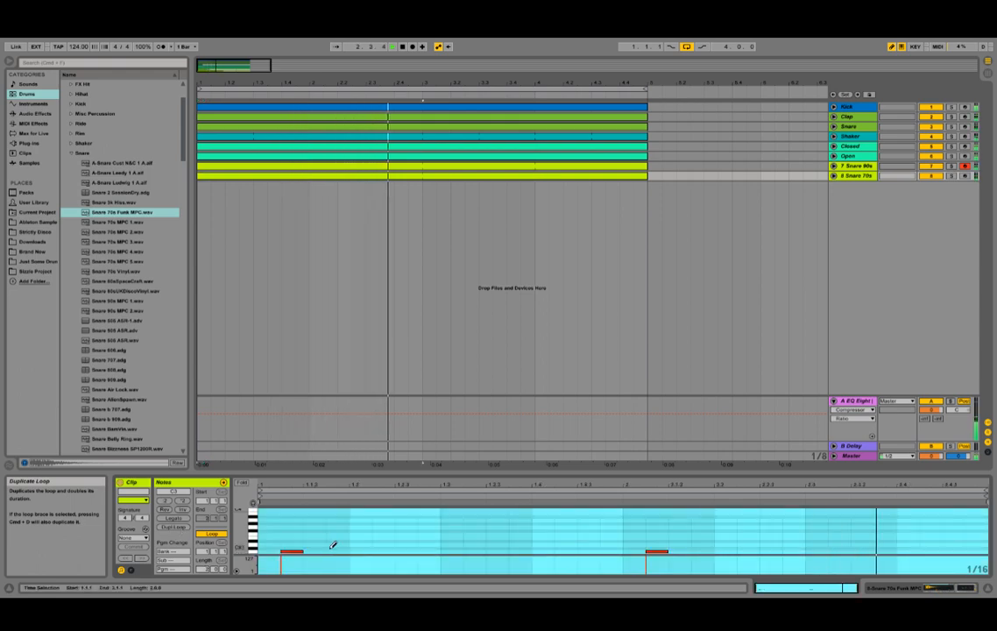
{"action": "left_click", "coordinate": [664, 550]}
{"action": "key", "text": "space"}
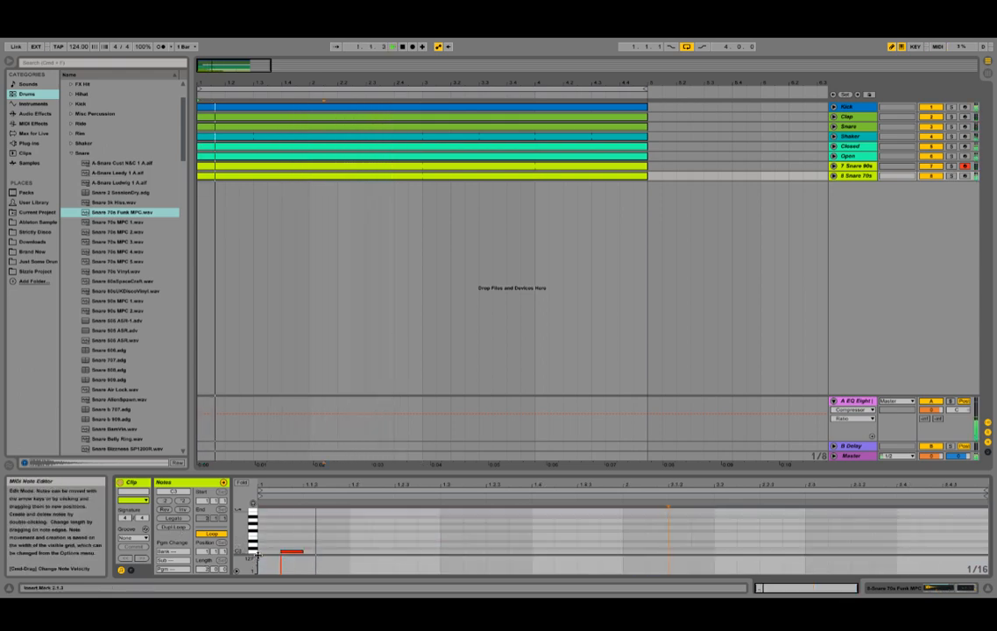
{"action": "double_click", "coordinate": [959, 551]}
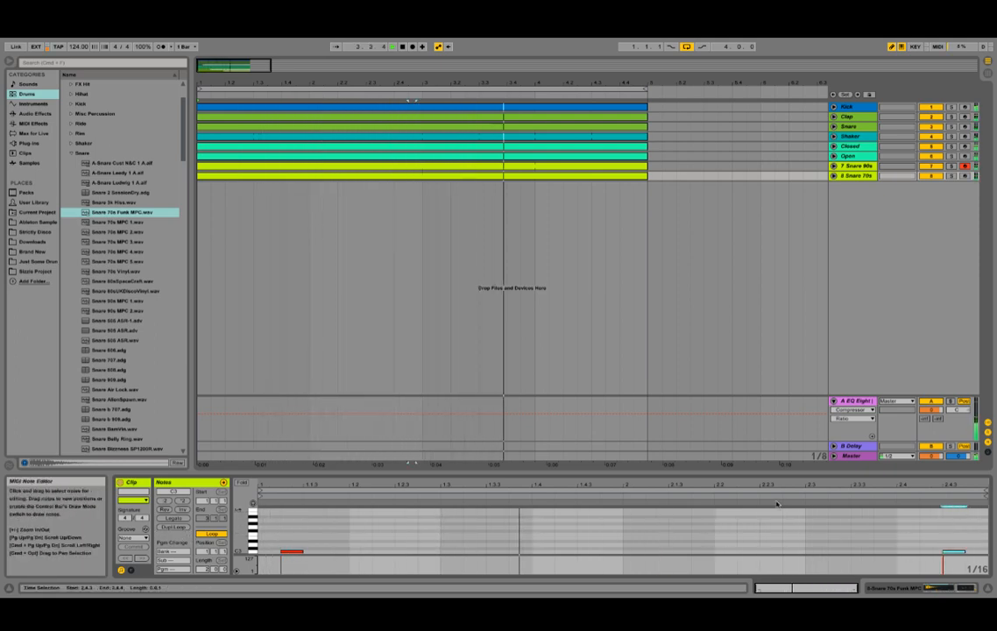
- Commit the Logic 16 Swing 57 groove to the two-bar Snare 70s clip
{"action": "left_click", "coordinate": [136, 538]}
{"action": "left_click", "coordinate": [140, 553]}
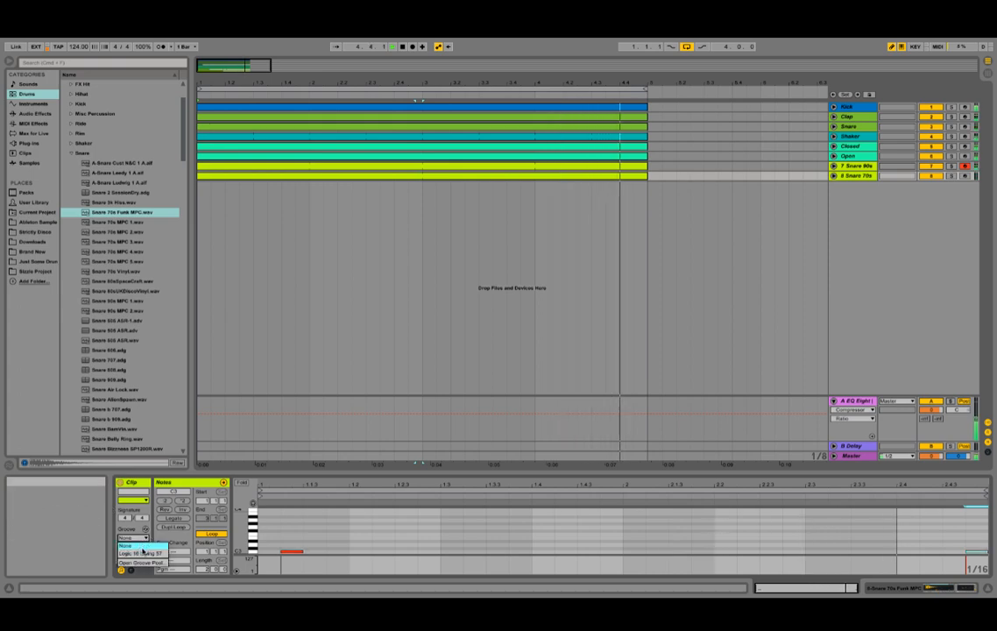
{"action": "left_click", "coordinate": [140, 548]}
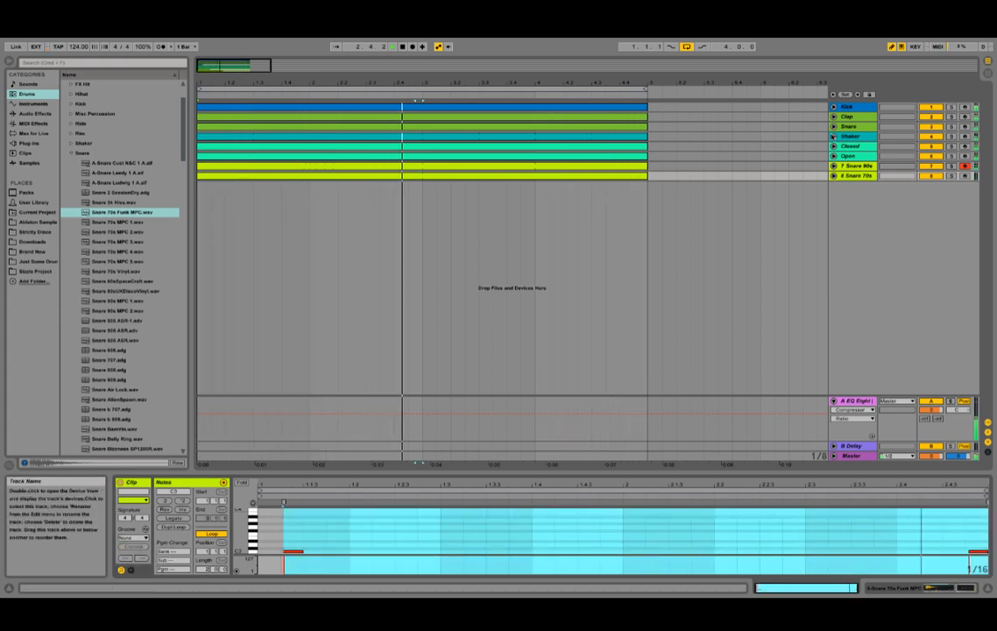
- Unfold the Shaker and Snare 70s tracks, duplicate the Snare 70s loop to four bars and delete its note at 2.4.4
{"action": "left_click", "coordinate": [833, 135]}
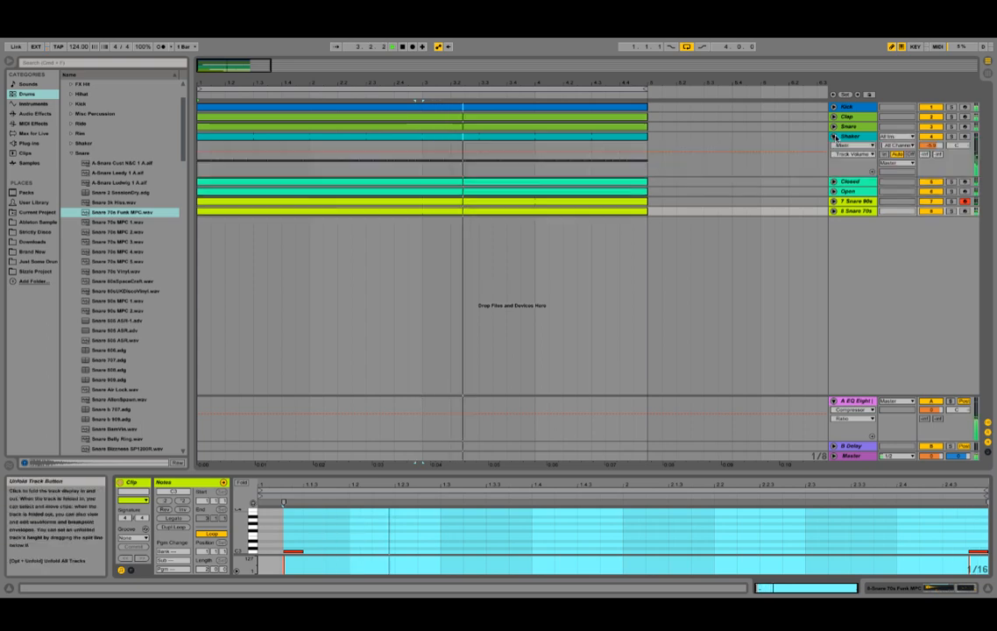
{"action": "left_click", "coordinate": [833, 211]}
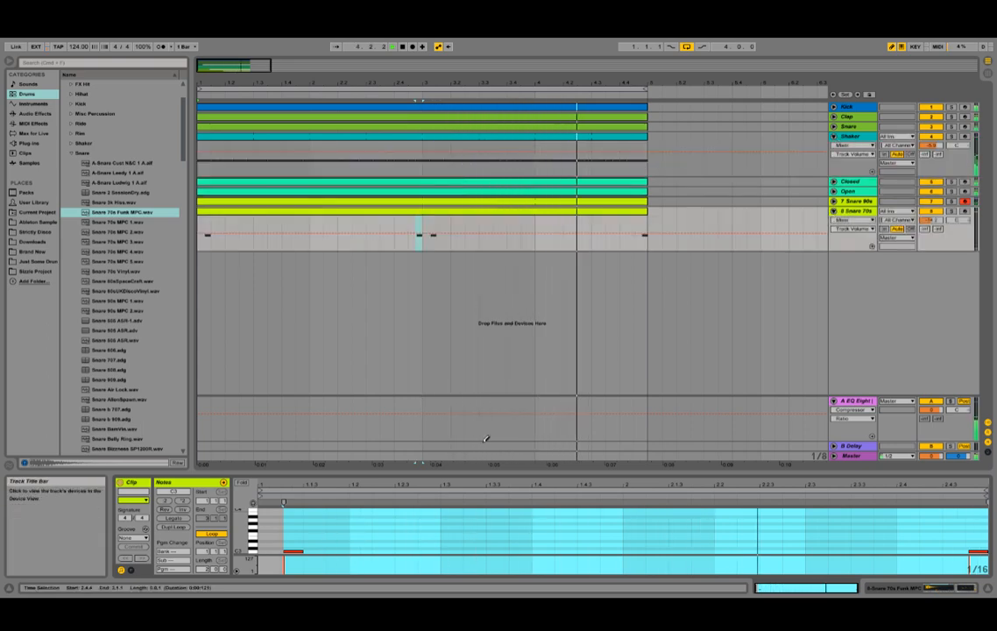
{"action": "left_click", "coordinate": [183, 526]}
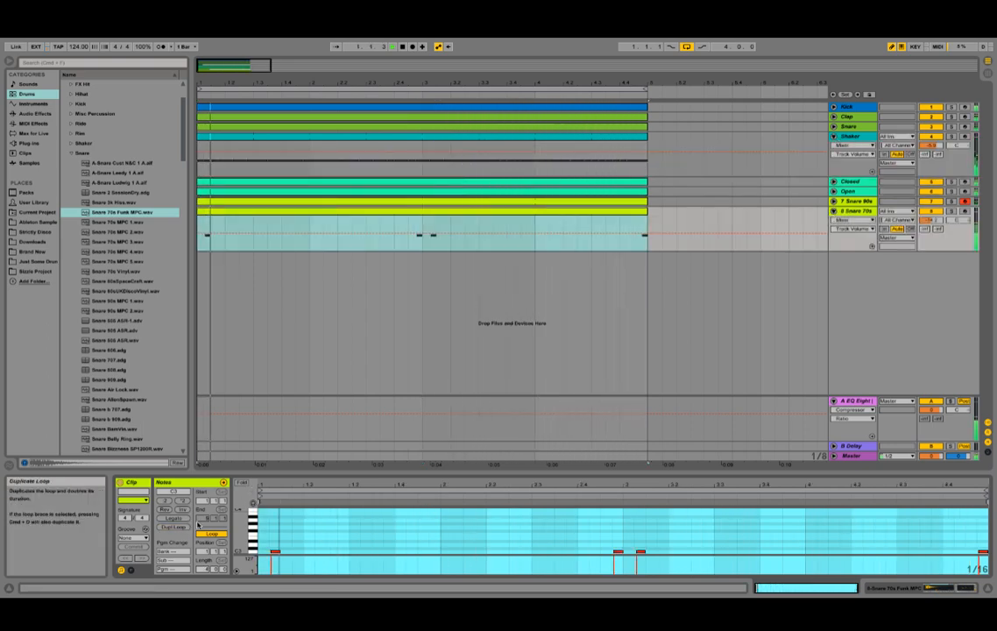
{"action": "left_click", "coordinate": [620, 551]}
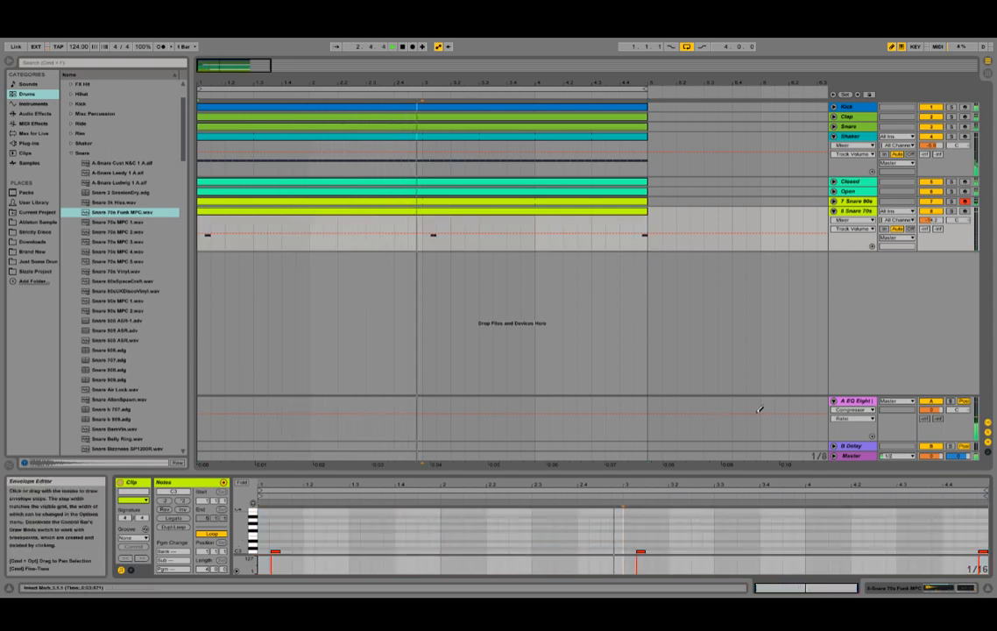
- Unfold the Snare 90s track to check its volume and fold it again
{"action": "left_click", "coordinate": [833, 201]}
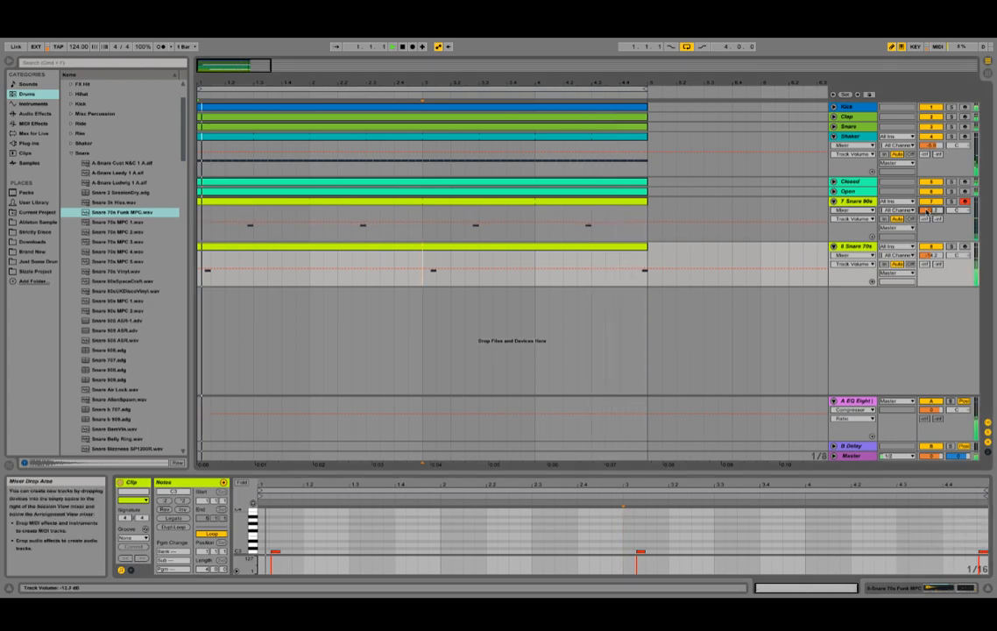
{"action": "left_click", "coordinate": [833, 201]}
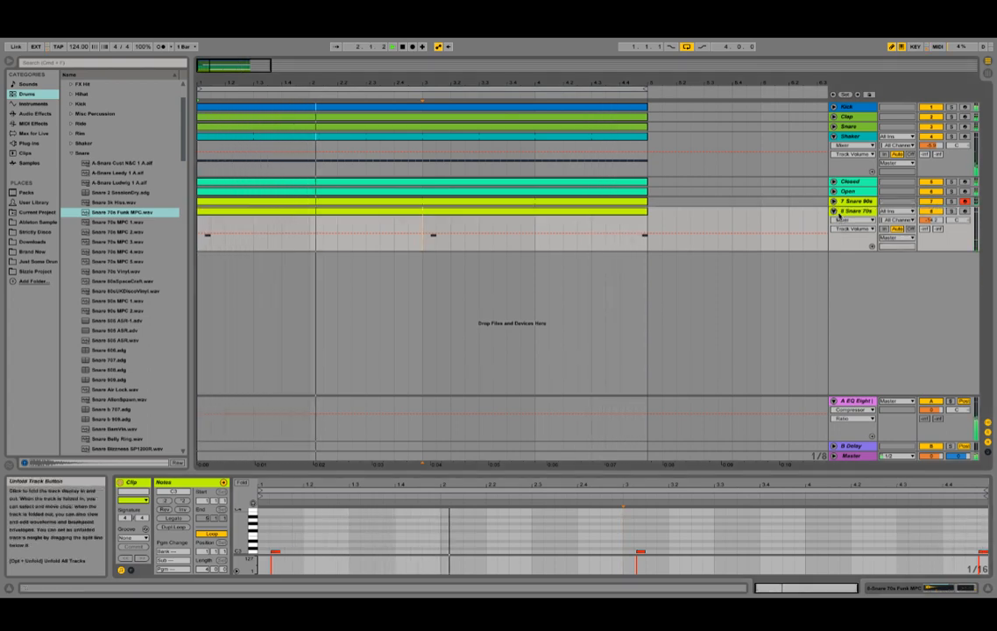
- Audition the snare samples in the Drums category from Snare 90s MPC 1 through Snare 909
{"action": "left_click", "coordinate": [124, 302]}
{"action": "key", "text": "Down"}
{"action": "key", "text": "Down"}
{"action": "key", "text": "Down"}
{"action": "key", "text": "Down"}
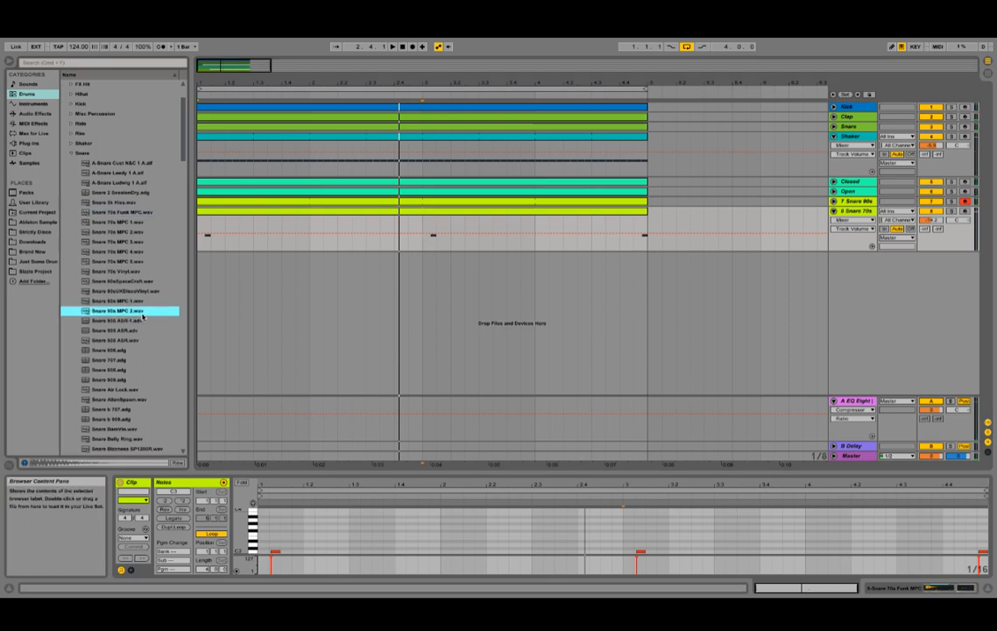
{"action": "key", "text": "Down"}
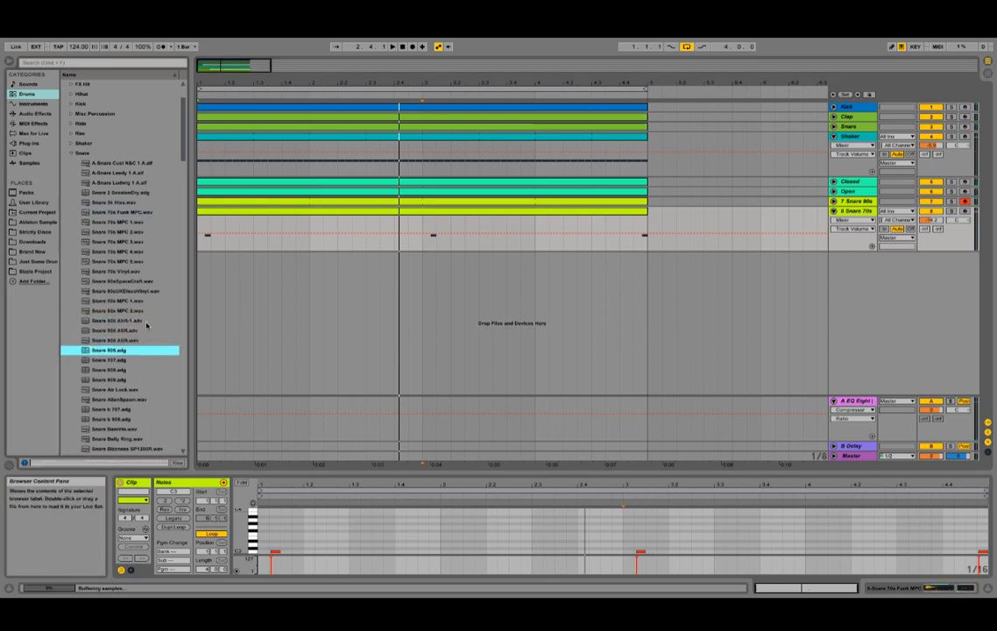
{"action": "key", "text": "Down"}
{"action": "key", "text": "Down"}
{"action": "key", "text": "Down"}
{"action": "key", "text": "Down"}
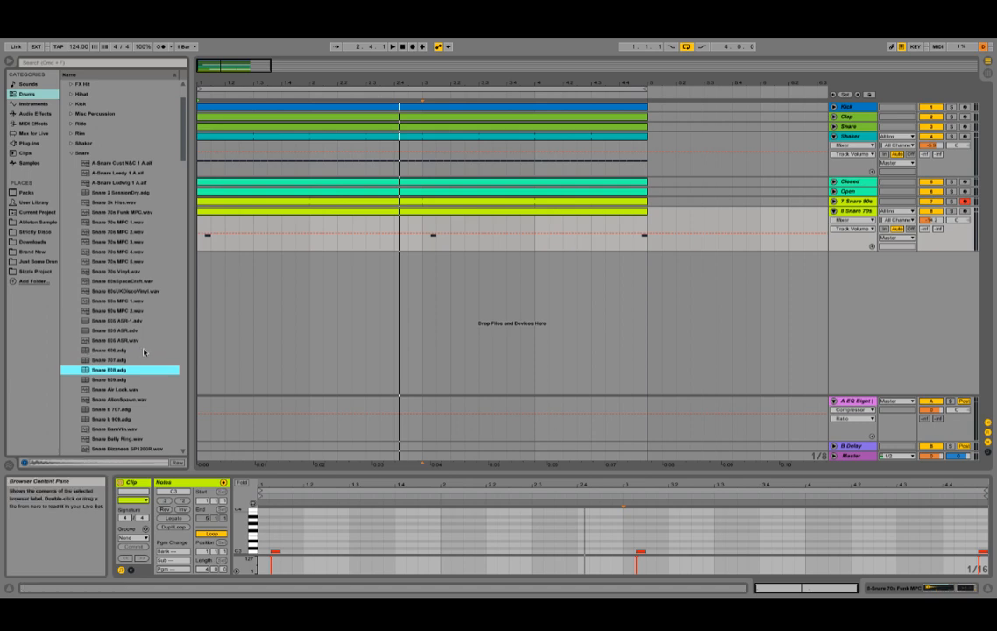
{"action": "left_click", "coordinate": [145, 380]}
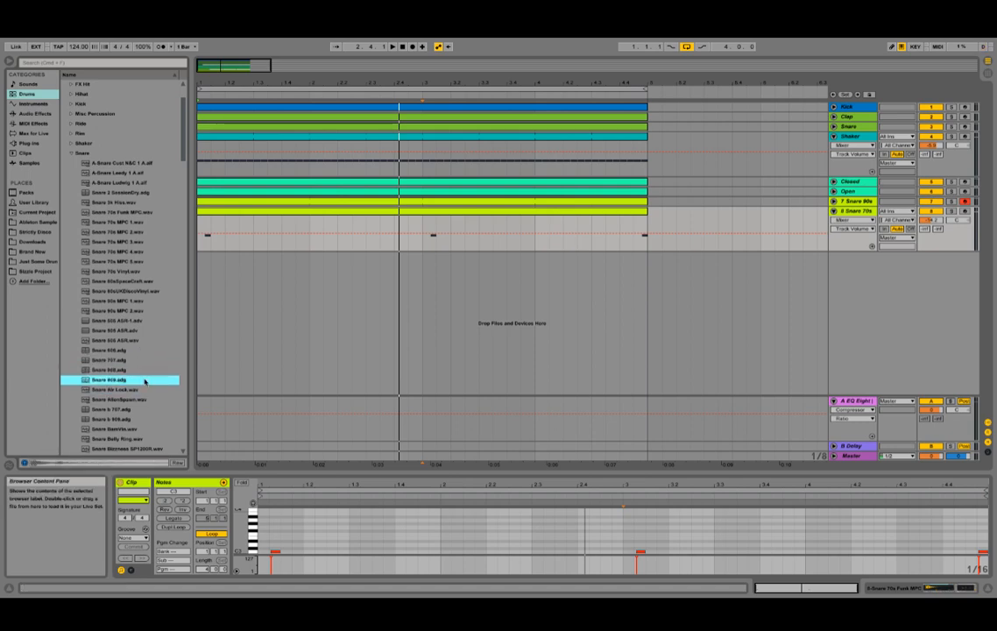
- Replace the Snare 70s track's sample with Snare BamVin.wav and lengthen the release of its volume envelope during playback
{"action": "scroll", "coordinate": [144, 380], "scroll_direction": "down", "scroll_amount": 1}
{"action": "scroll", "coordinate": [131, 381], "scroll_direction": "down", "scroll_amount": 1}
{"action": "left_click", "coordinate": [128, 380]}
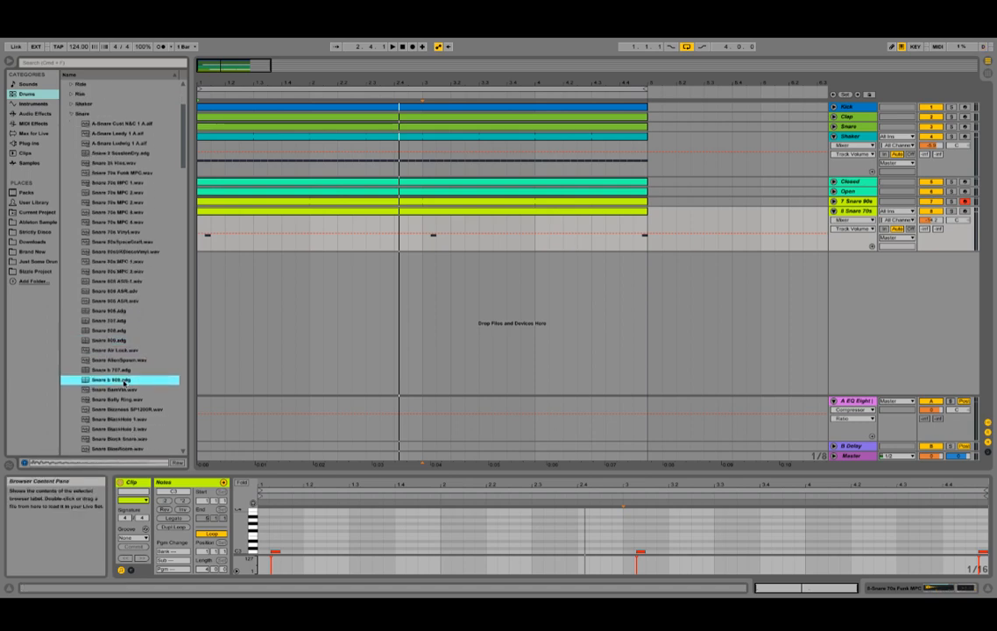
{"action": "left_click", "coordinate": [130, 390]}
{"action": "scroll", "coordinate": [131, 392], "scroll_direction": "down", "scroll_amount": 1}
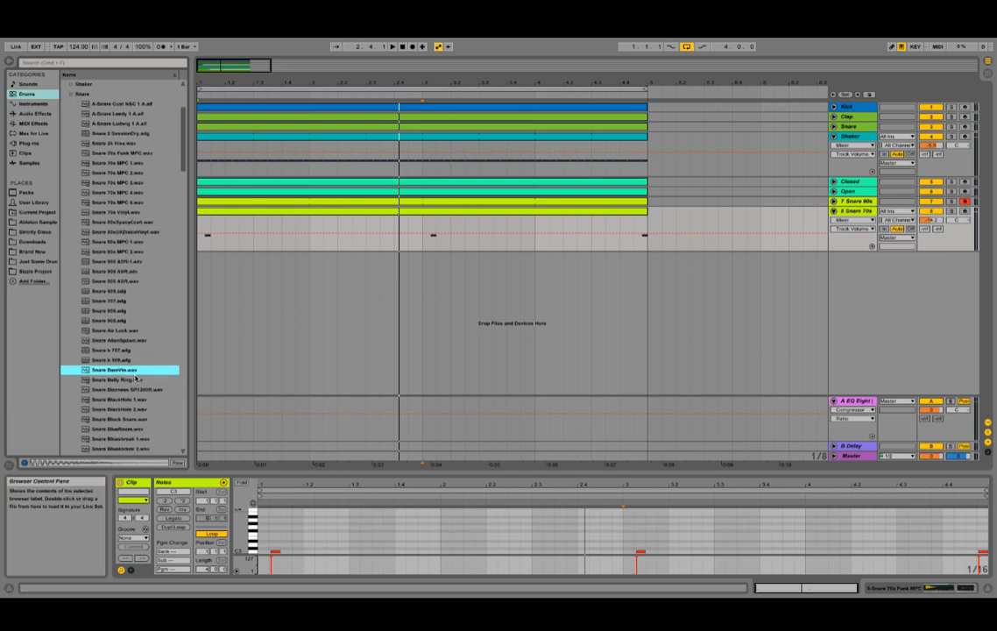
{"action": "double_click", "coordinate": [134, 372]}
{"action": "key", "text": "space"}
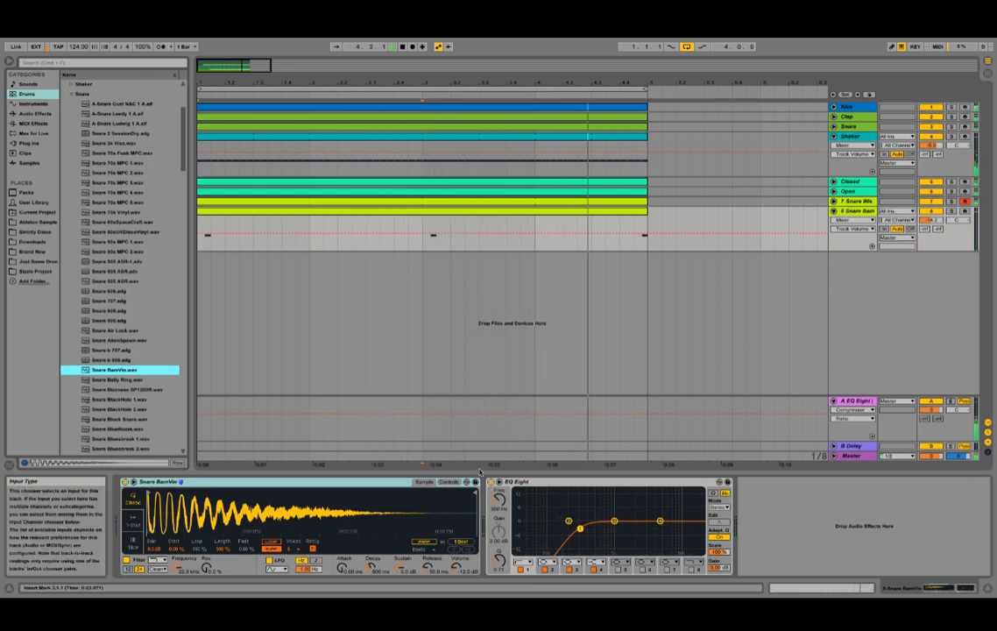
{"action": "left_click", "coordinate": [452, 481]}
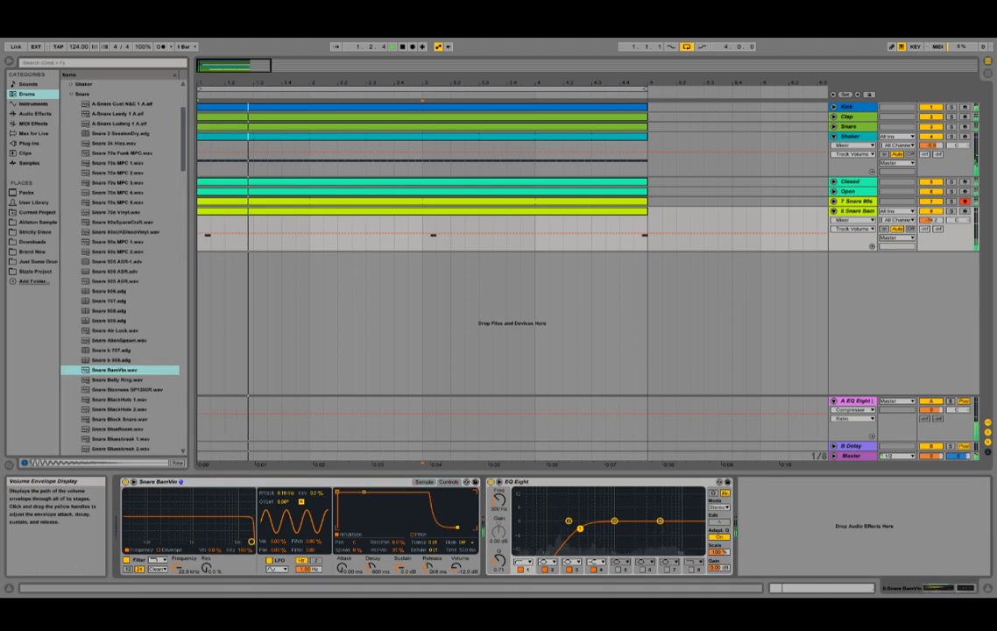
{"action": "left_click_drag", "start_coordinate": [444, 527], "coordinate": [463, 529]}
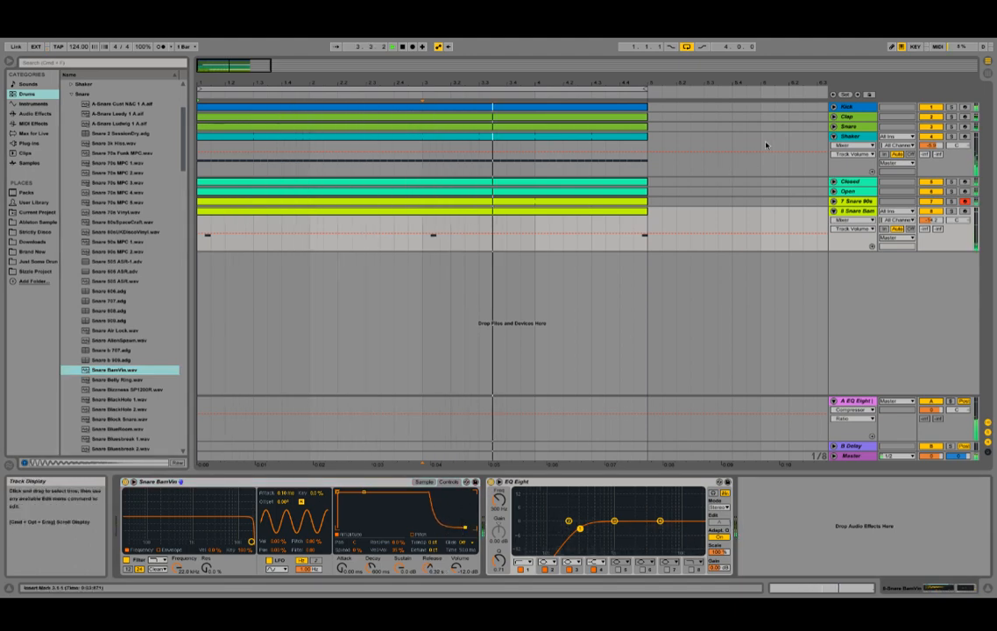
- Solo the Shaker track and zoom in on the start of its Simpler sample to examine the waveform
{"action": "left_click", "coordinate": [857, 137]}
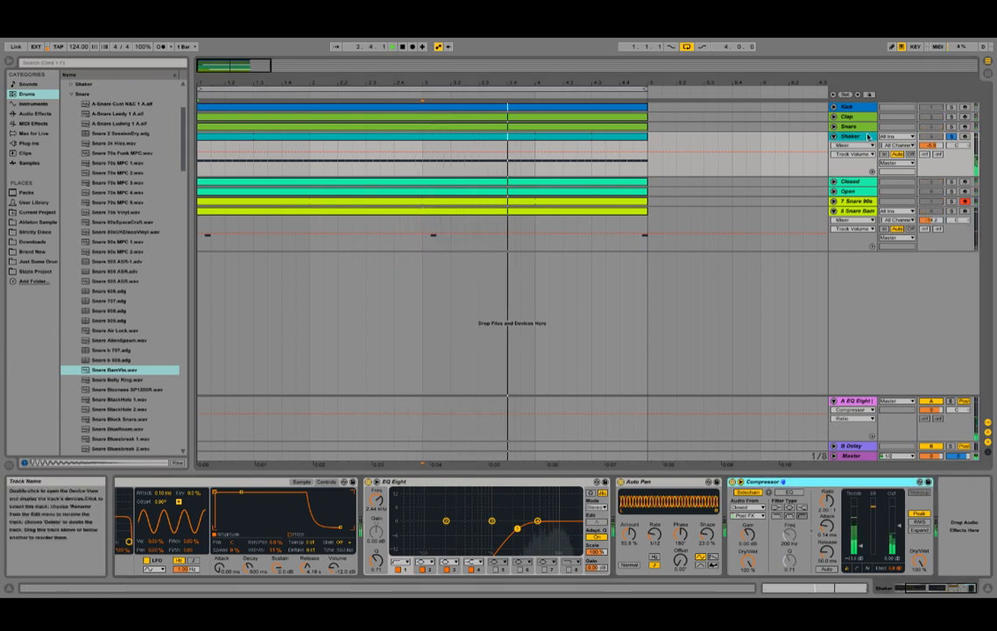
{"action": "left_click_drag", "start_coordinate": [917, 591], "coordinate": [903, 590]}
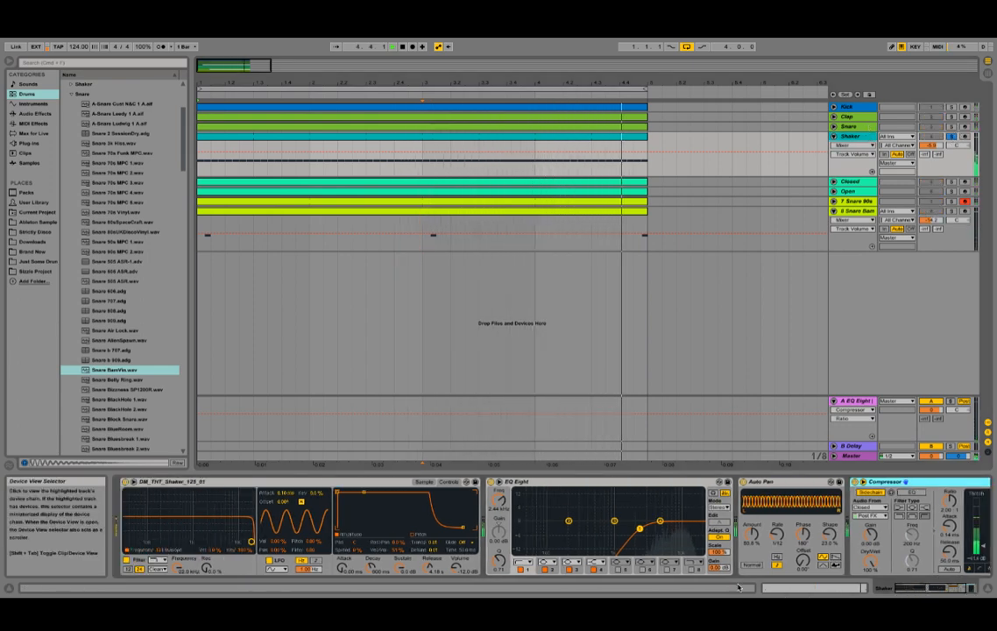
{"action": "left_click", "coordinate": [424, 482]}
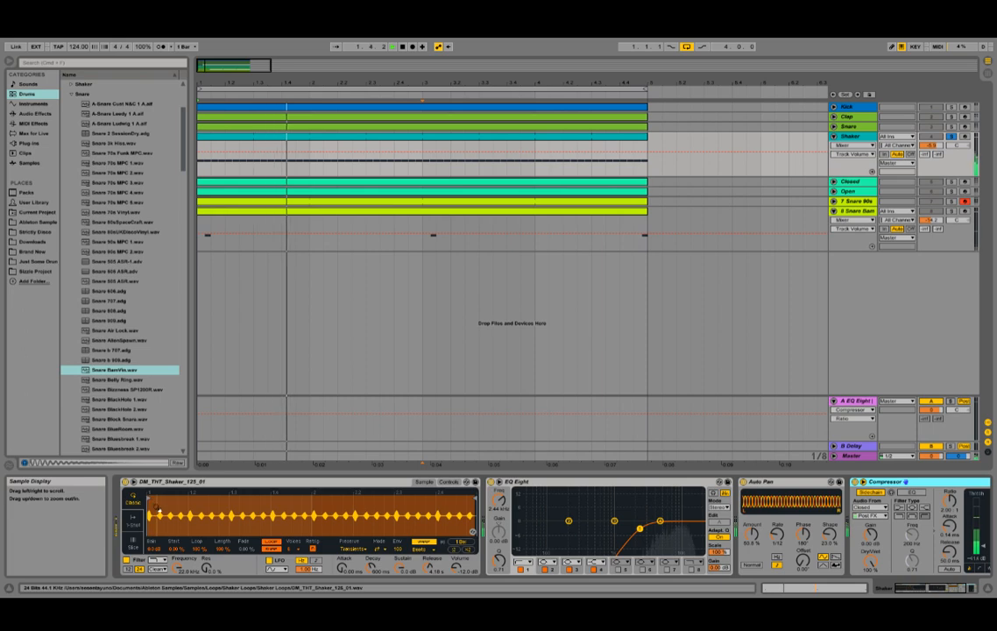
{"action": "left_click_drag", "start_coordinate": [150, 499], "coordinate": [46, 219]}
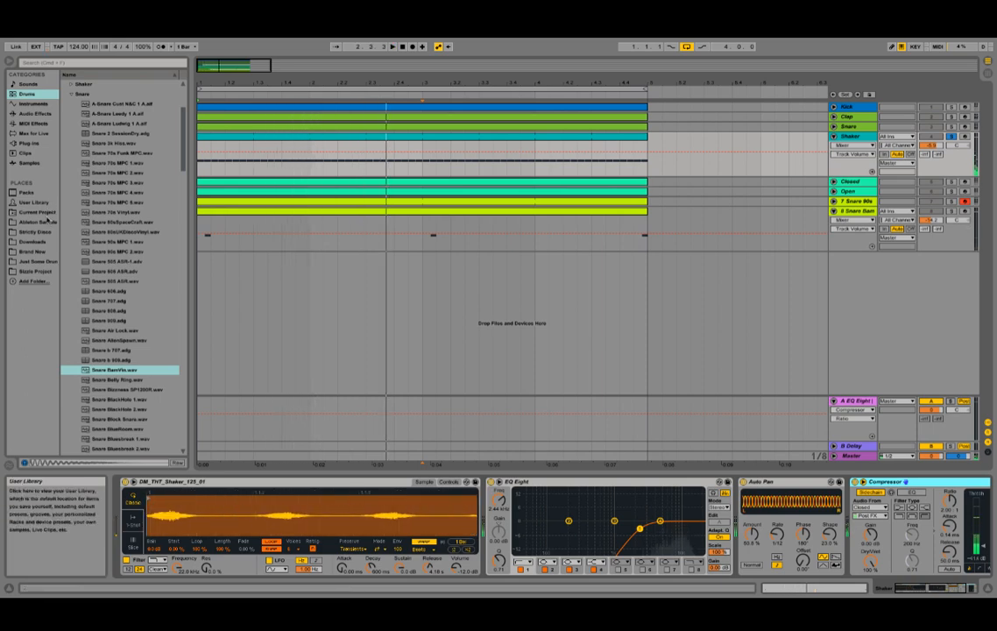
- Browse the Ableton Samples folder and the Shaker samples in the Drums category for a replacement shaker sound
{"action": "left_click", "coordinate": [41, 223]}
{"action": "scroll", "coordinate": [99, 256], "scroll_direction": "up", "scroll_amount": 5}
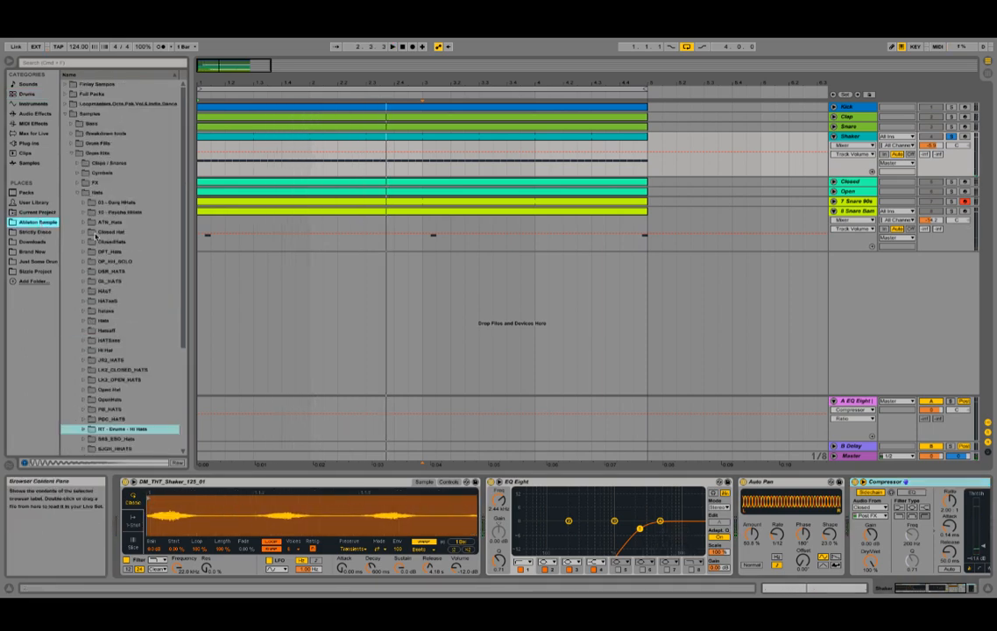
{"action": "left_click", "coordinate": [41, 115]}
{"action": "left_click", "coordinate": [32, 93]}
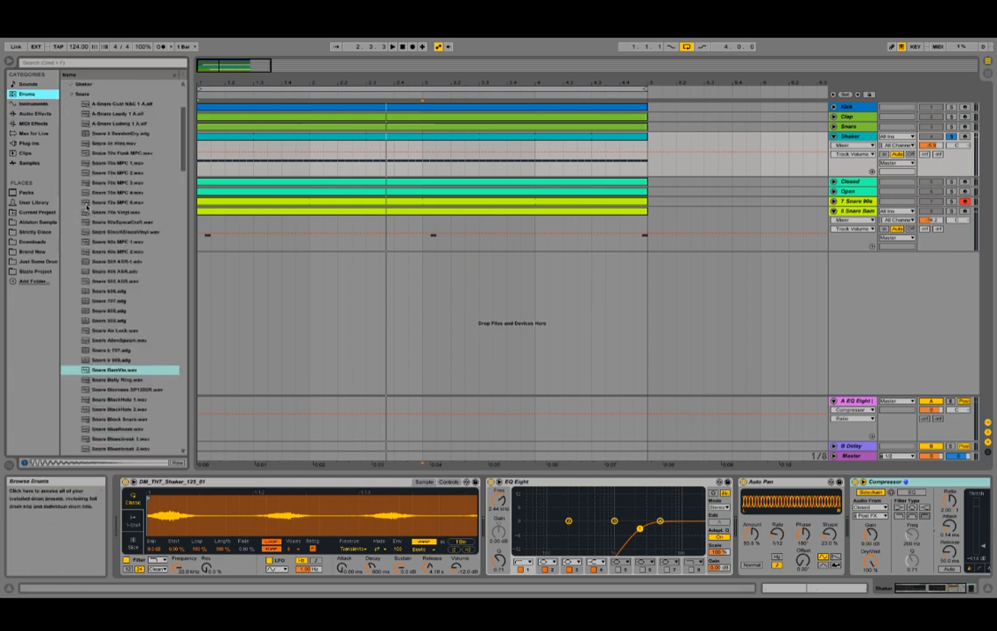
{"action": "left_click", "coordinate": [73, 94]}
{"action": "scroll", "coordinate": [70, 147], "scroll_direction": "up", "scroll_amount": 2}
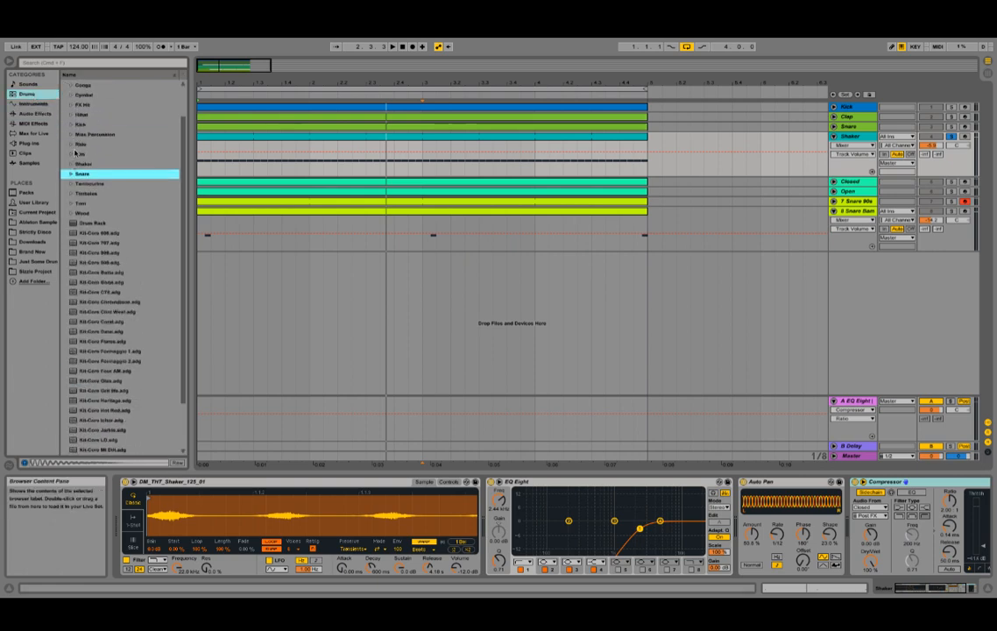
{"action": "left_click", "coordinate": [71, 164]}
{"action": "left_click", "coordinate": [80, 183]}
{"action": "scroll", "coordinate": [74, 153], "scroll_direction": "down", "scroll_amount": 1}
{"action": "left_click", "coordinate": [73, 153]}
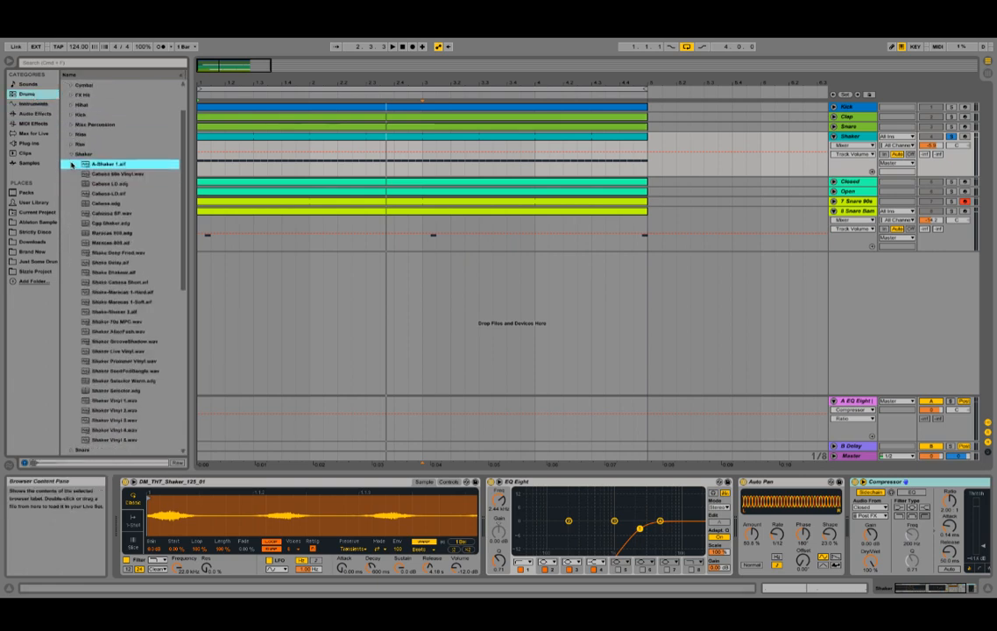
{"action": "left_click", "coordinate": [74, 153]}
{"action": "scroll", "coordinate": [72, 191], "scroll_direction": "up", "scroll_amount": 2}
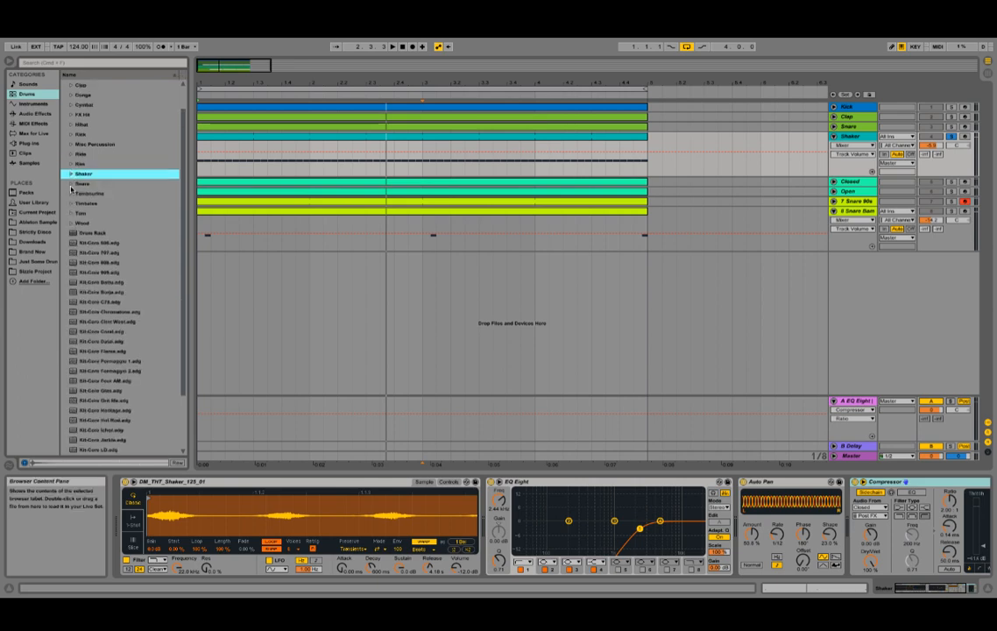
- Audition the Tambourine samples, load Tambourin Hit-Soft.aif in place of the Shaker track's sample and start playback
{"action": "left_click", "coordinate": [71, 192]}
{"action": "left_click", "coordinate": [84, 213]}
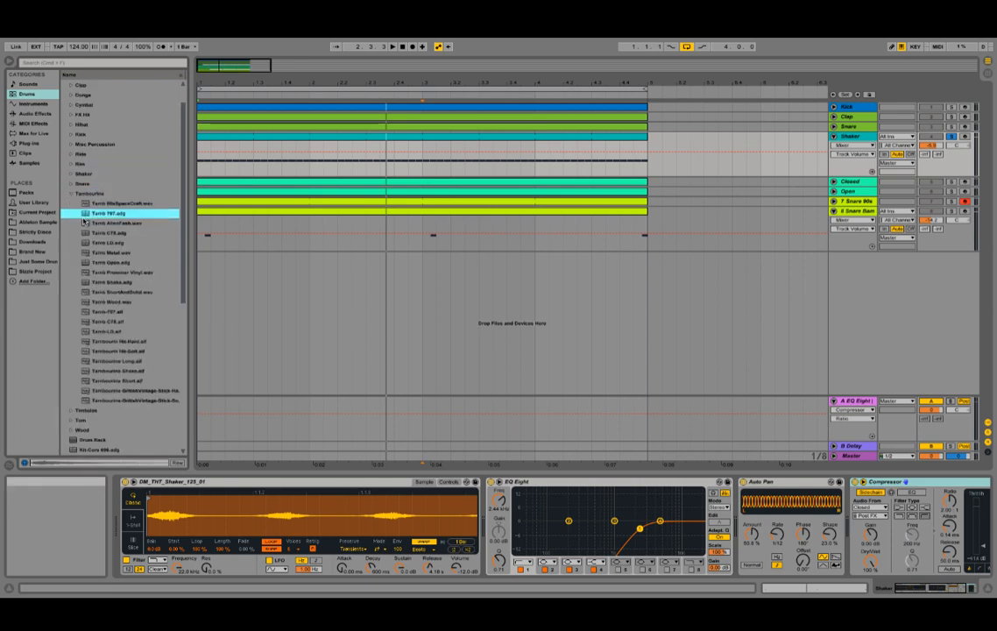
{"action": "left_click", "coordinate": [125, 243]}
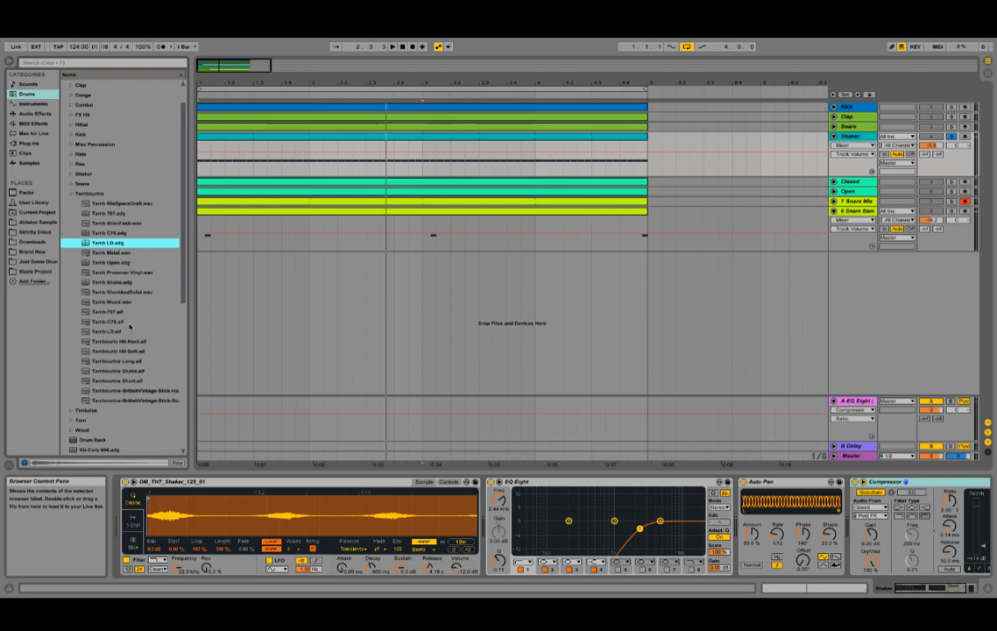
{"action": "left_click", "coordinate": [131, 322]}
{"action": "key", "text": "Down"}
{"action": "key", "text": "Down"}
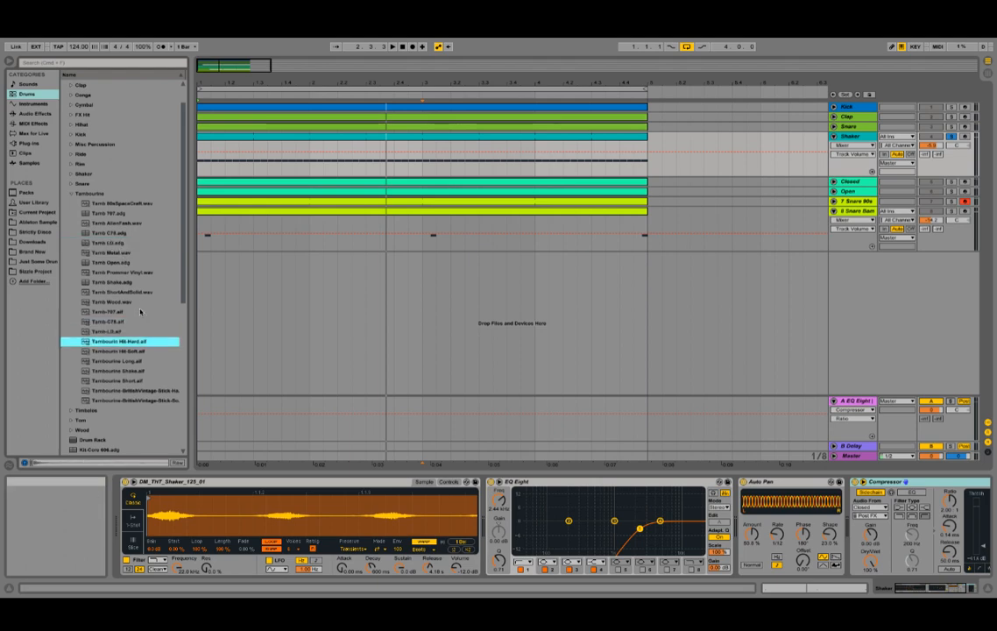
{"action": "left_click", "coordinate": [149, 350]}
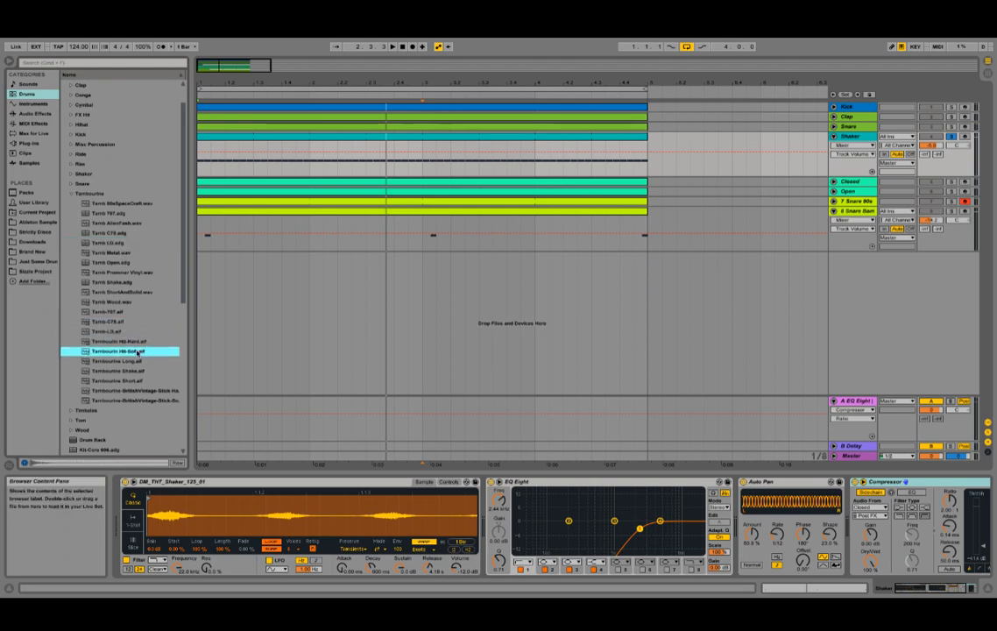
{"action": "double_click", "coordinate": [138, 353]}
{"action": "key", "text": "space"}
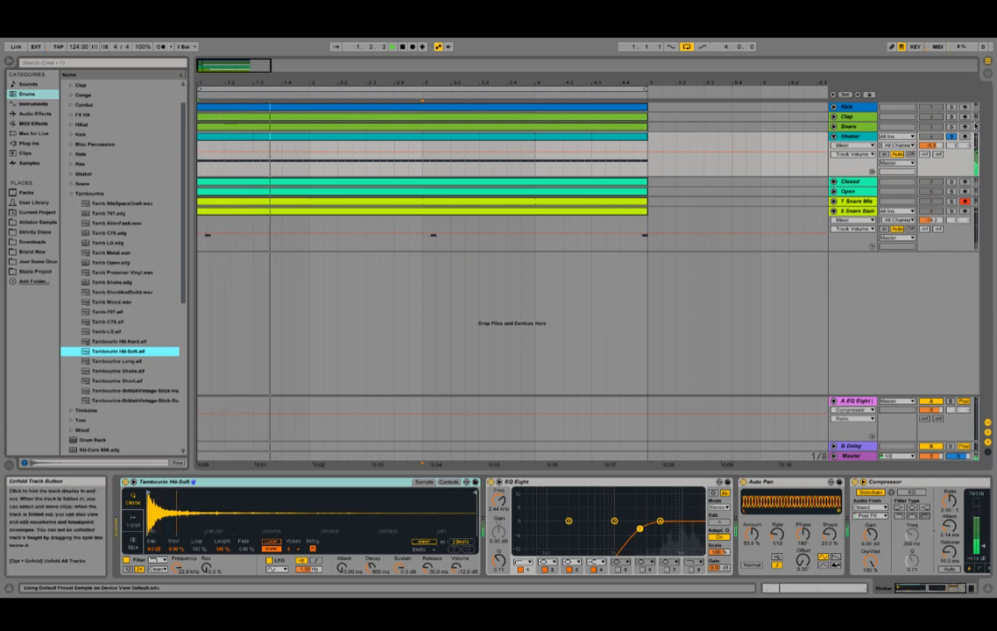
- Lower the tambourine's envelope sustain to -inf dB, and unsolo the Shaker track with its volume at -4.4 dB
{"action": "left_click", "coordinate": [448, 482]}
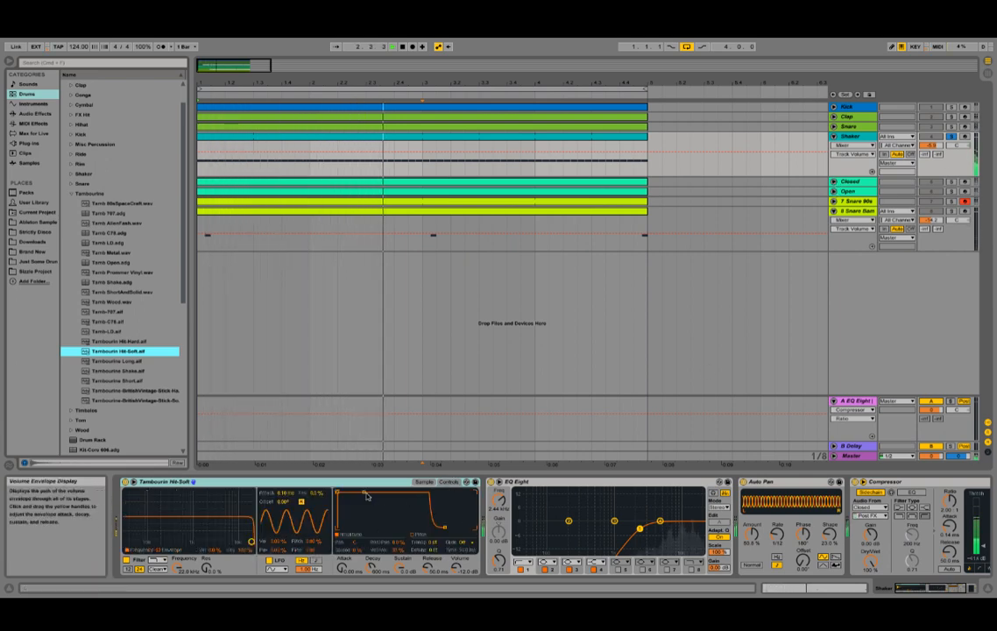
{"action": "left_click_drag", "start_coordinate": [362, 499], "coordinate": [362, 526]}
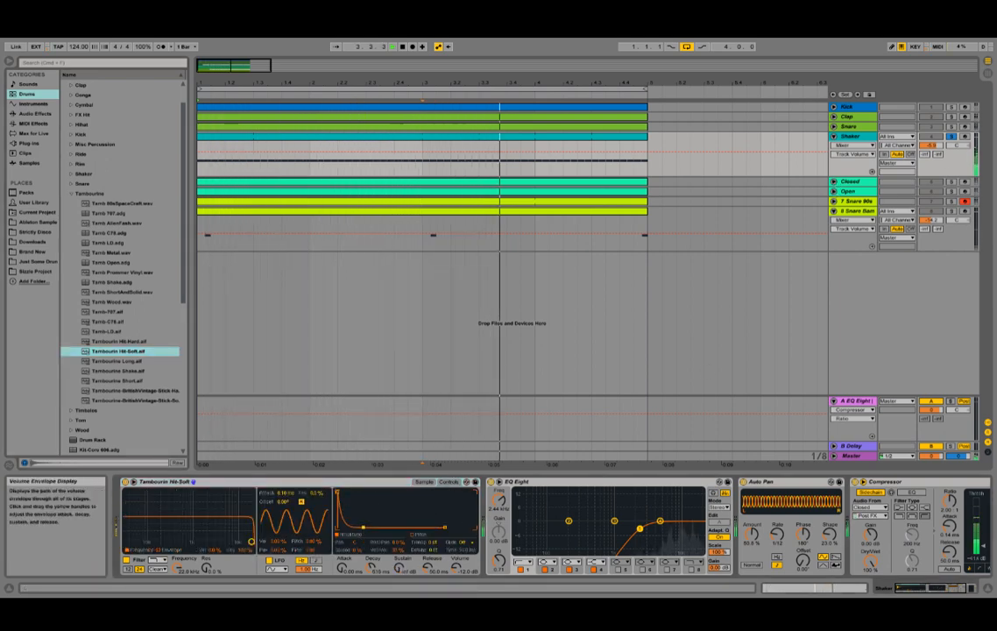
{"action": "left_click", "coordinate": [952, 137]}
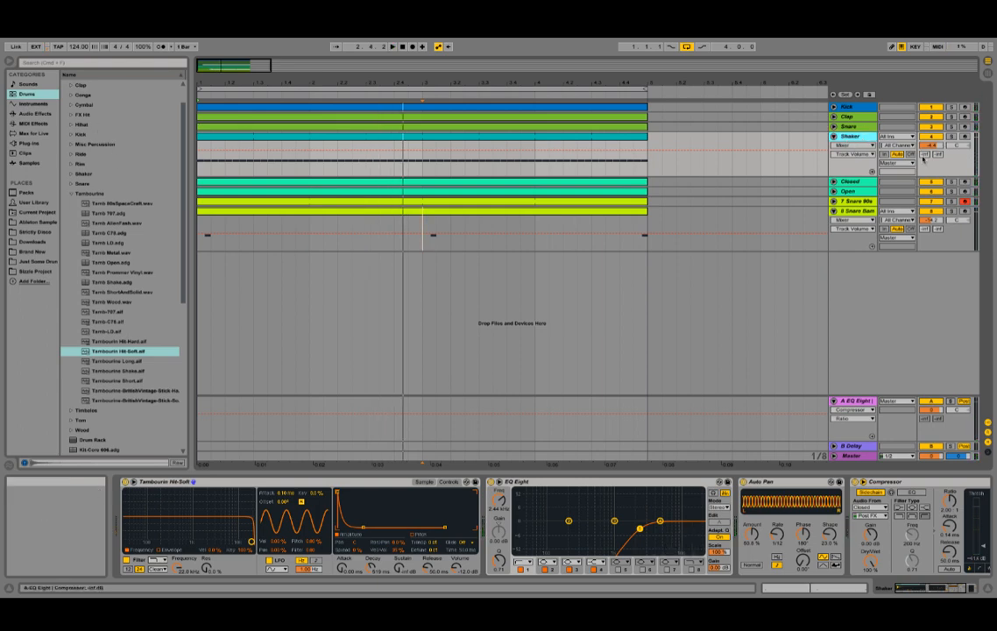
- Duplicate the Shaker track, load Hihat Frame Closed.wav onto the copy and play the loop
{"action": "key", "text": "ctrl+d"}
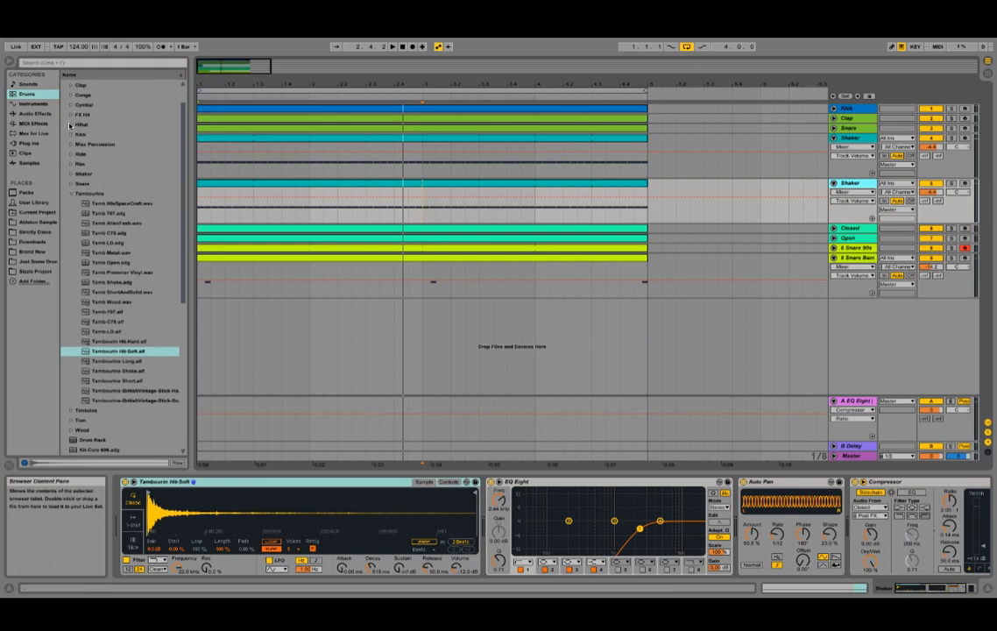
{"action": "left_click", "coordinate": [70, 125]}
{"action": "left_click", "coordinate": [73, 181]}
{"action": "scroll", "coordinate": [125, 258], "scroll_direction": "down", "scroll_amount": 10}
{"action": "left_click", "coordinate": [147, 349]}
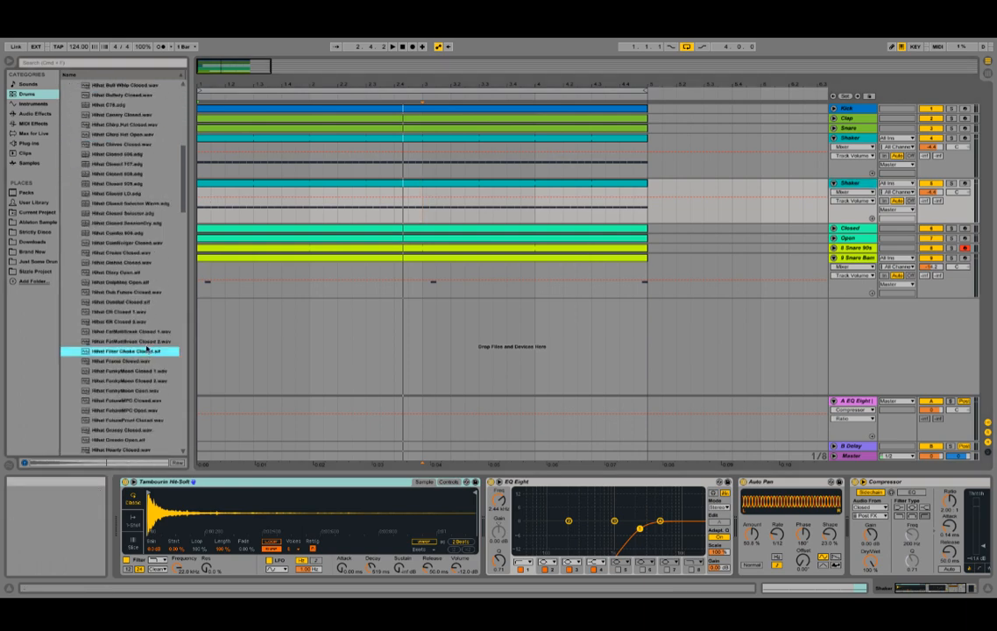
{"action": "left_click", "coordinate": [146, 360]}
{"action": "scroll", "coordinate": [146, 360], "scroll_direction": "down", "scroll_amount": 2}
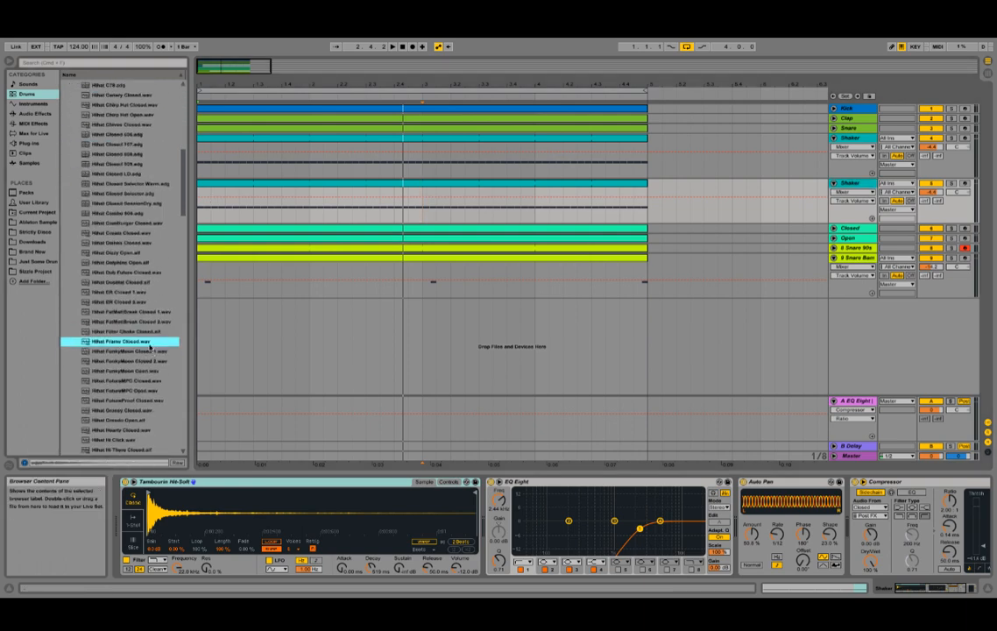
{"action": "key", "text": "Down"}
{"action": "key", "text": "Up"}
{"action": "key", "text": "Return"}
{"action": "key", "text": "space"}
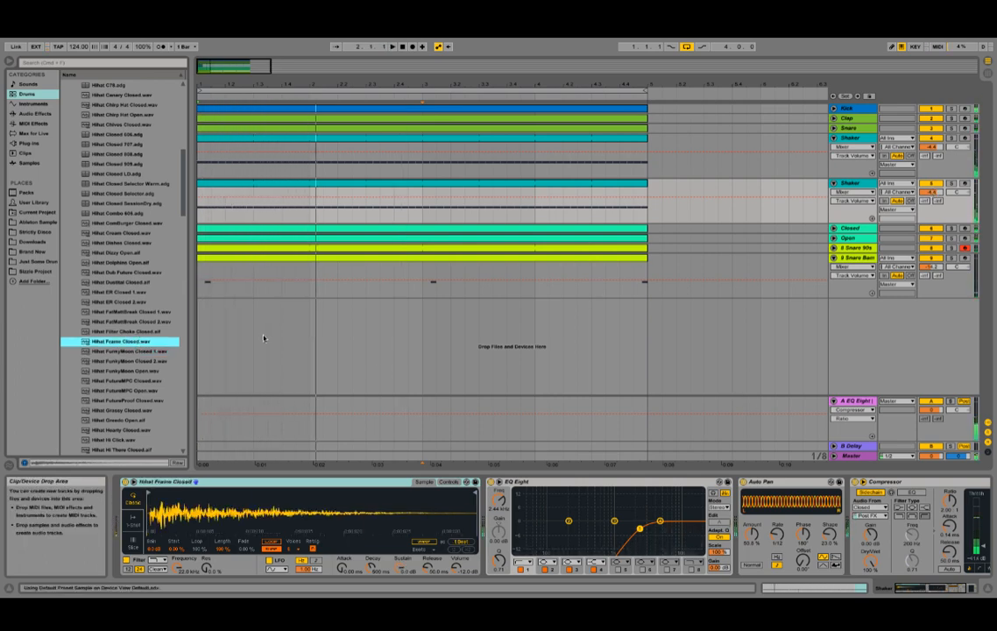
- Replace the duplicated Shaker track's sample with Hihat Hi Click.wav and play the loop
{"action": "scroll", "coordinate": [124, 368], "scroll_direction": "down", "scroll_amount": 2}
{"action": "left_click", "coordinate": [123, 372]}
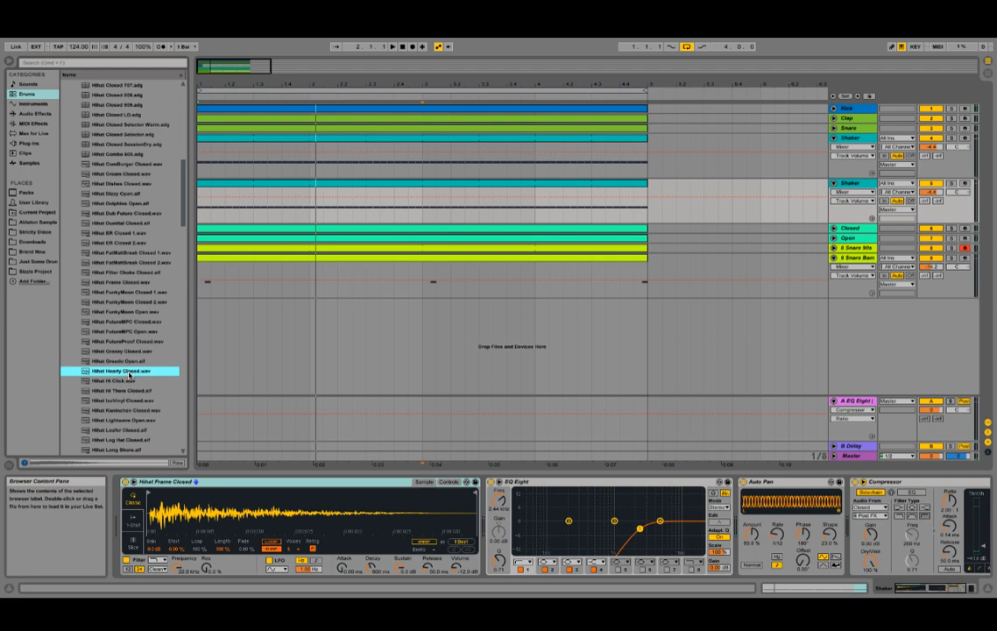
{"action": "key", "text": "Down"}
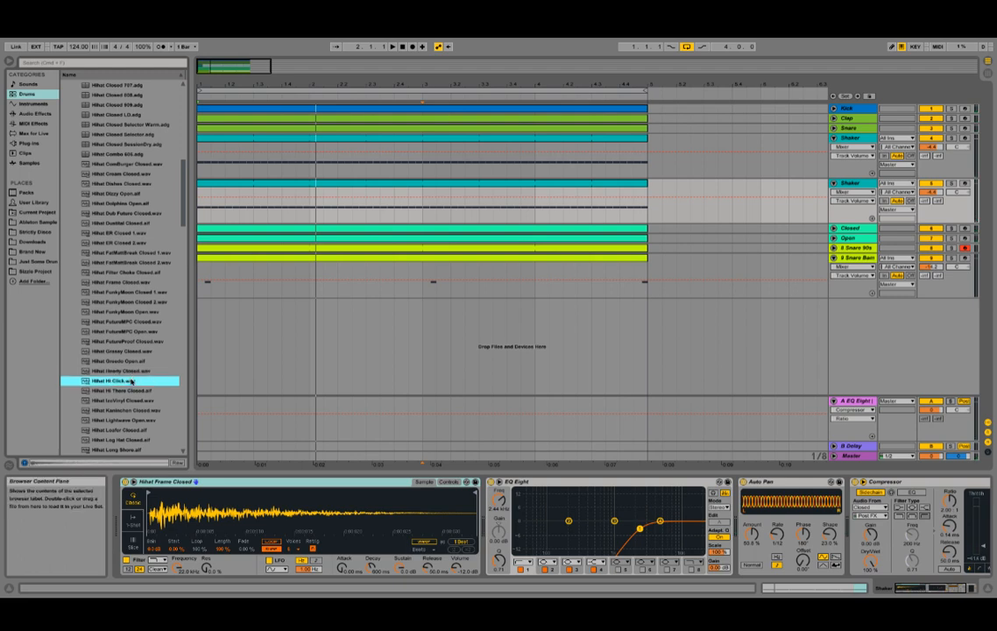
{"action": "double_click", "coordinate": [130, 382]}
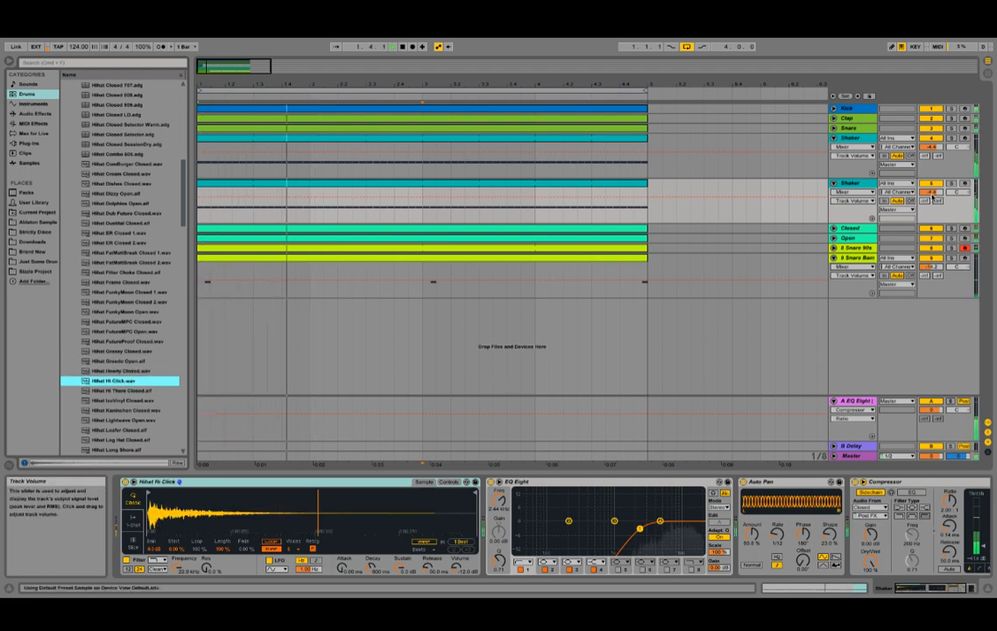
- Rename the duplicated Shaker track as Fast Hat and adjust its volume while the loop plays
{"action": "left_click", "coordinate": [951, 183]}
{"action": "left_click", "coordinate": [927, 185]}
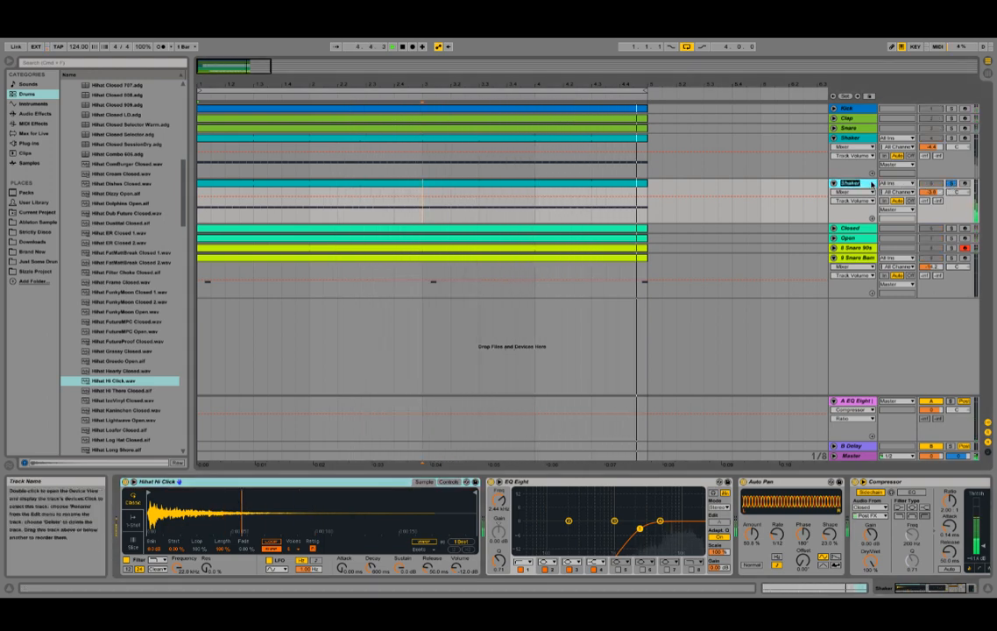
{"action": "type", "text": "Fast Hat"}
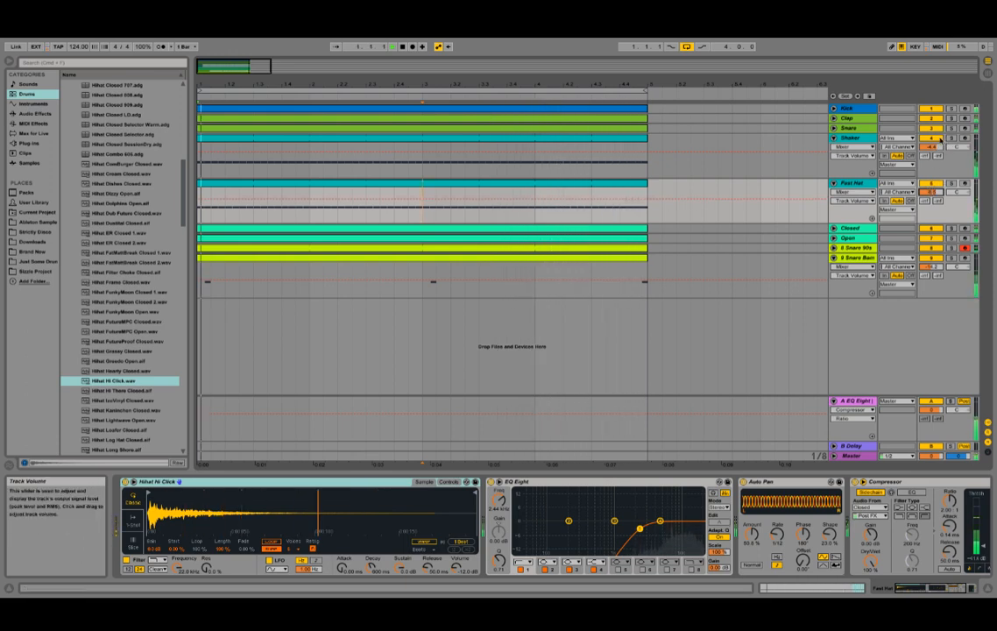
{"action": "left_click_drag", "start_coordinate": [931, 192], "coordinate": [930, 190]}
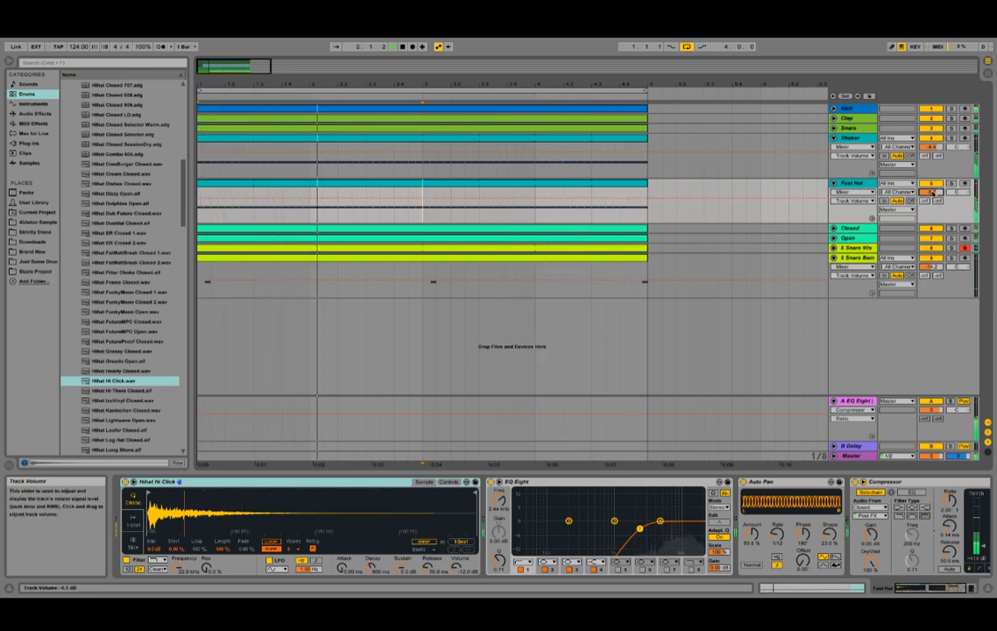
- Fold the Snare Bam, Fast Hat and Shaker tracks so the arrangement shows only compact lanes
{"action": "left_click", "coordinate": [834, 258]}
{"action": "left_click", "coordinate": [834, 183]}
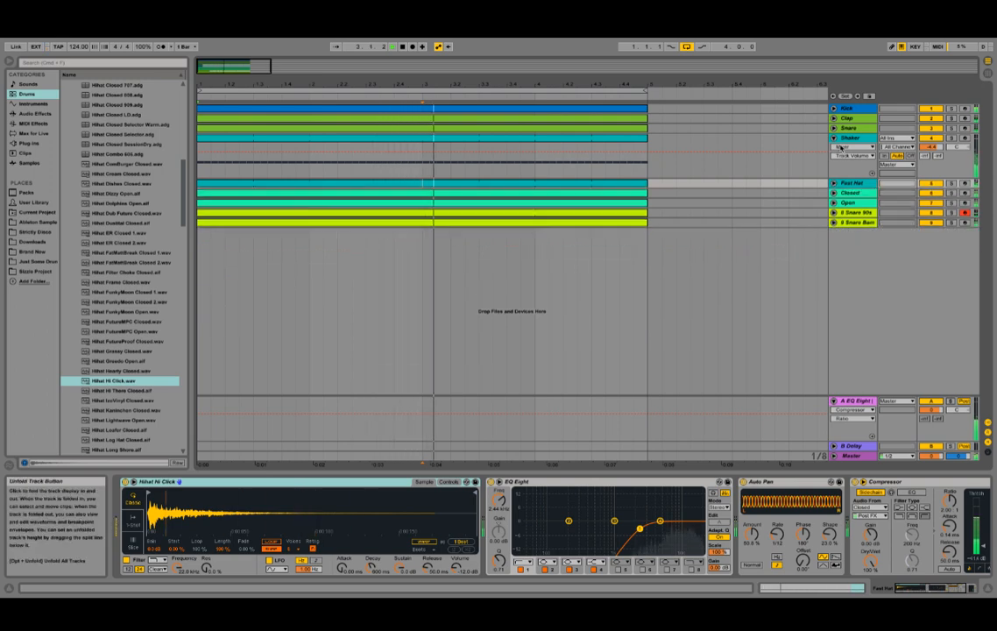
{"action": "left_click", "coordinate": [834, 138]}
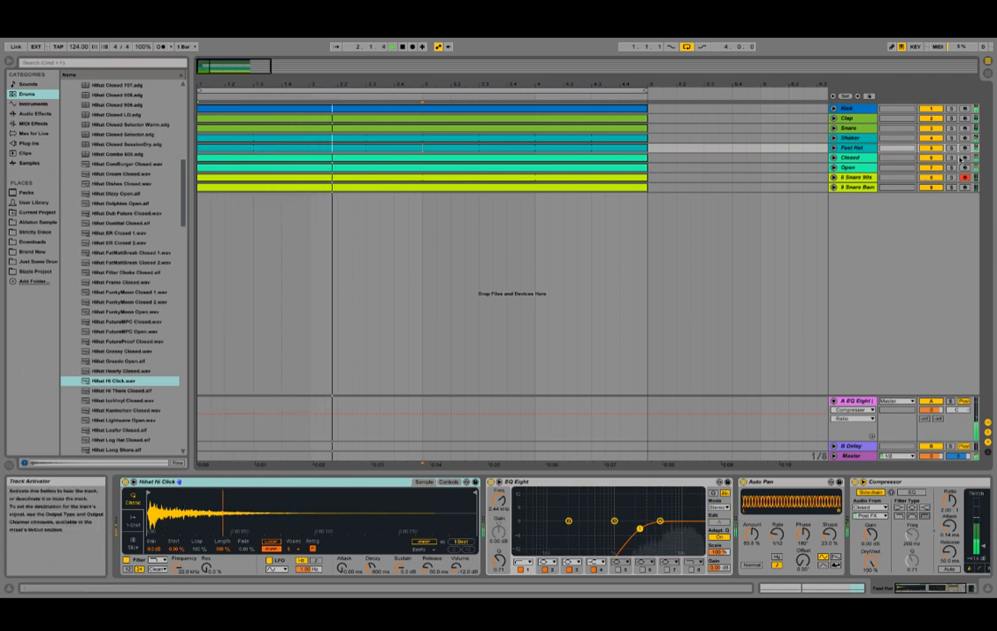
- Audition the Fast Hat and Shaker tracks in solo and pan the Fast Hat track to 19R
{"action": "left_click", "coordinate": [834, 148]}
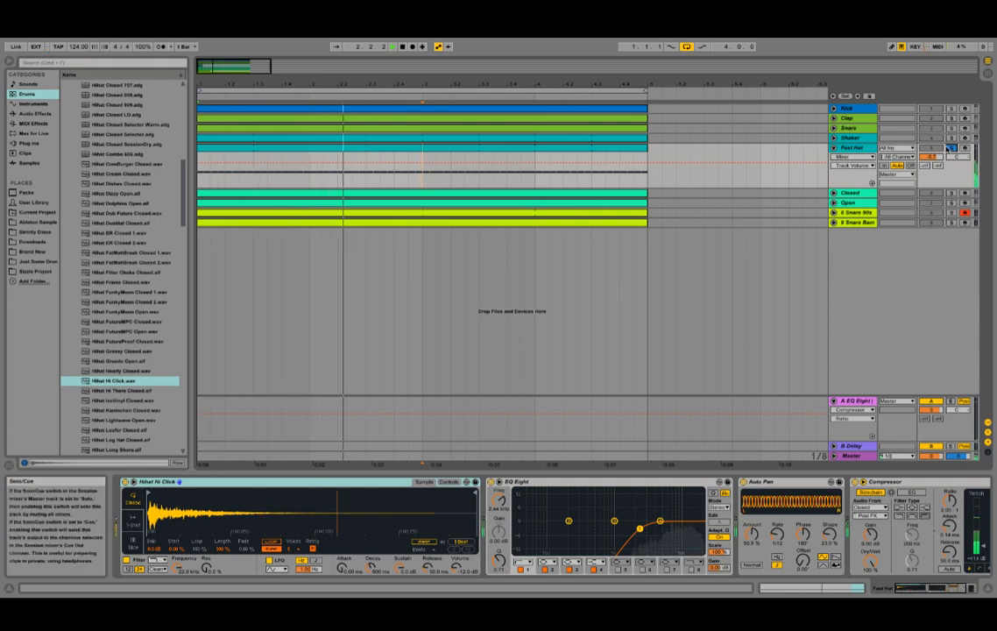
{"action": "left_click", "coordinate": [848, 137]}
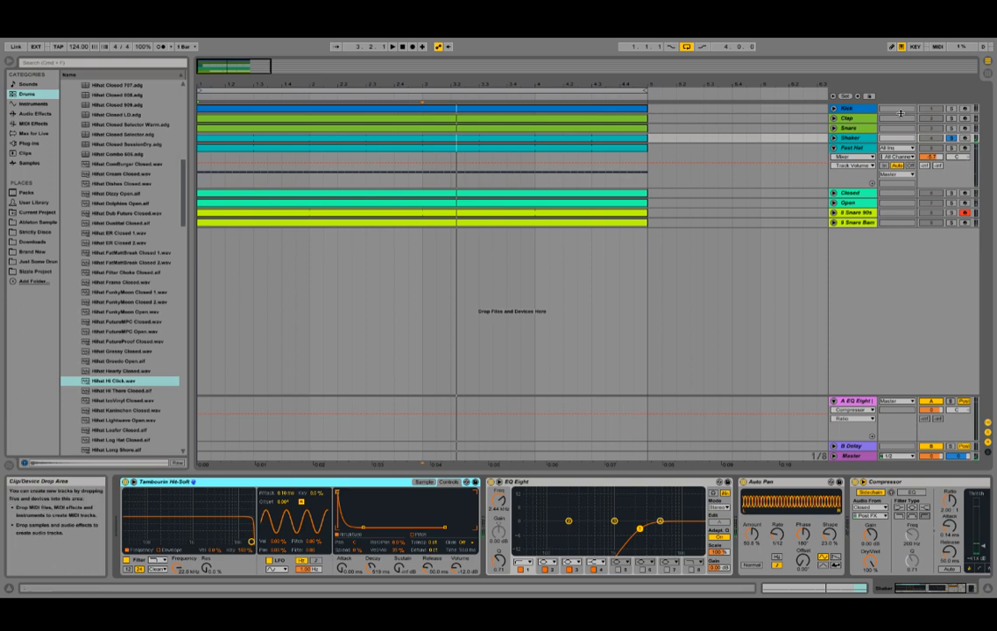
{"action": "left_click", "coordinate": [859, 139]}
{"action": "left_click", "coordinate": [954, 148]}
{"action": "key", "text": "space"}
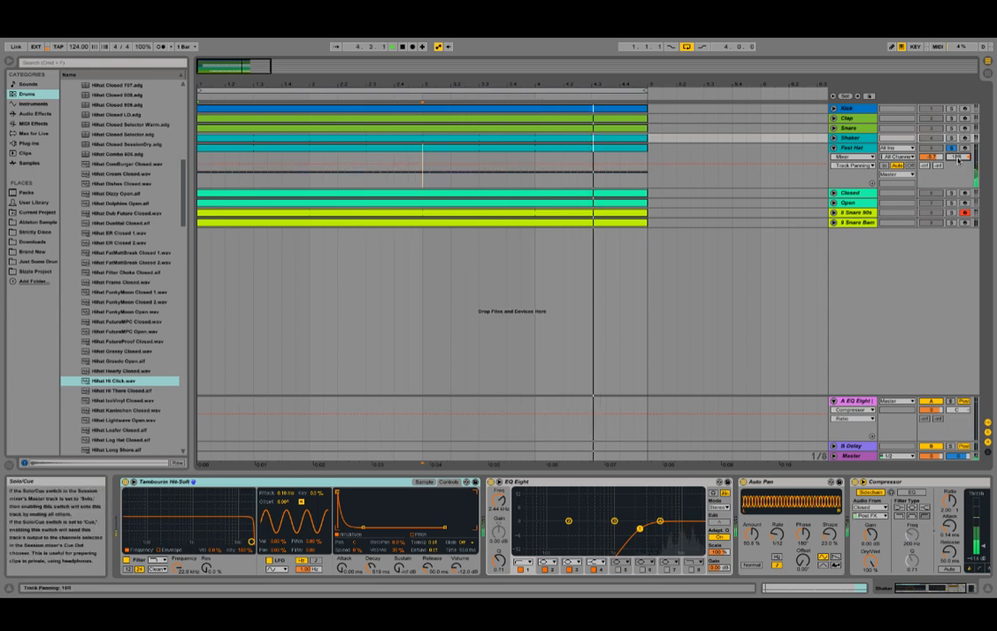
{"action": "key", "text": "space"}
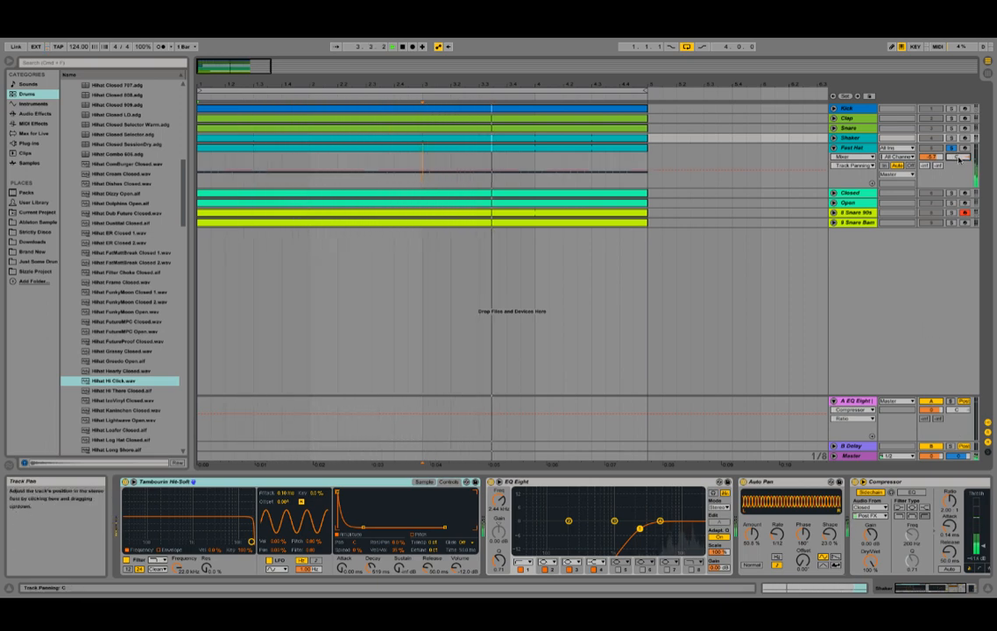
{"action": "left_click_drag", "start_coordinate": [958, 158], "coordinate": [958, 153]}
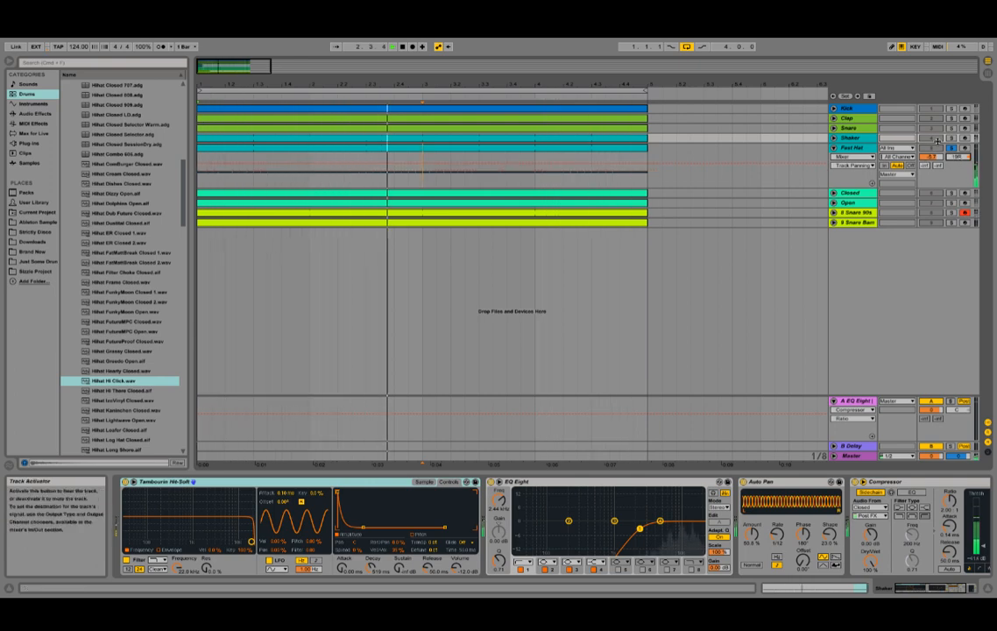
{"action": "key", "text": "space"}
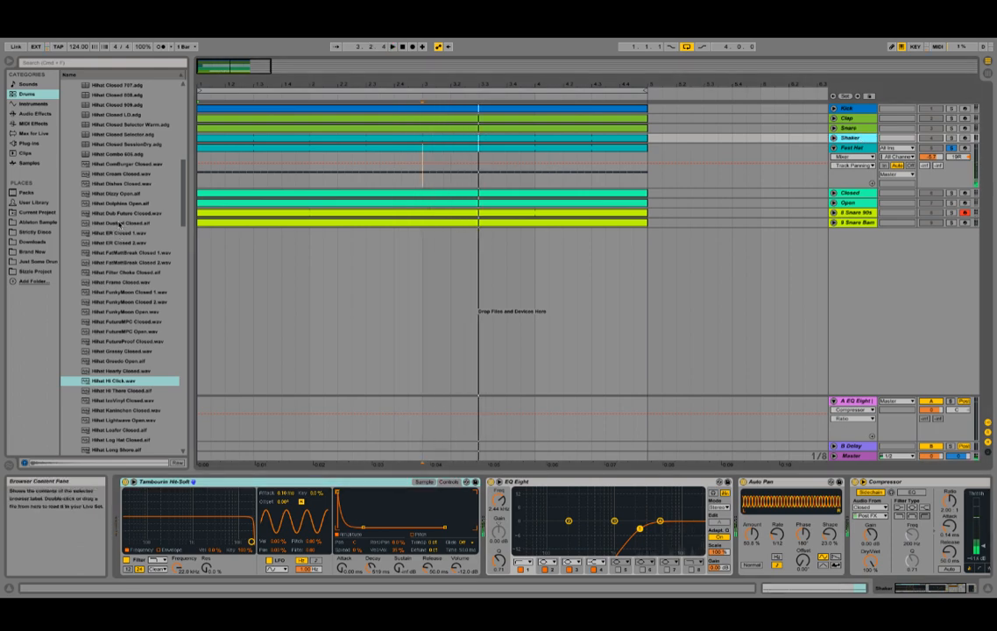
- Browse further through the hi-hat samples and audition Hihat Log Hat Closed.aif
{"action": "scroll", "coordinate": [124, 341], "scroll_direction": "down", "scroll_amount": 2}
{"action": "left_click", "coordinate": [132, 379]}
{"action": "scroll", "coordinate": [138, 334], "scroll_direction": "down", "scroll_amount": 2}
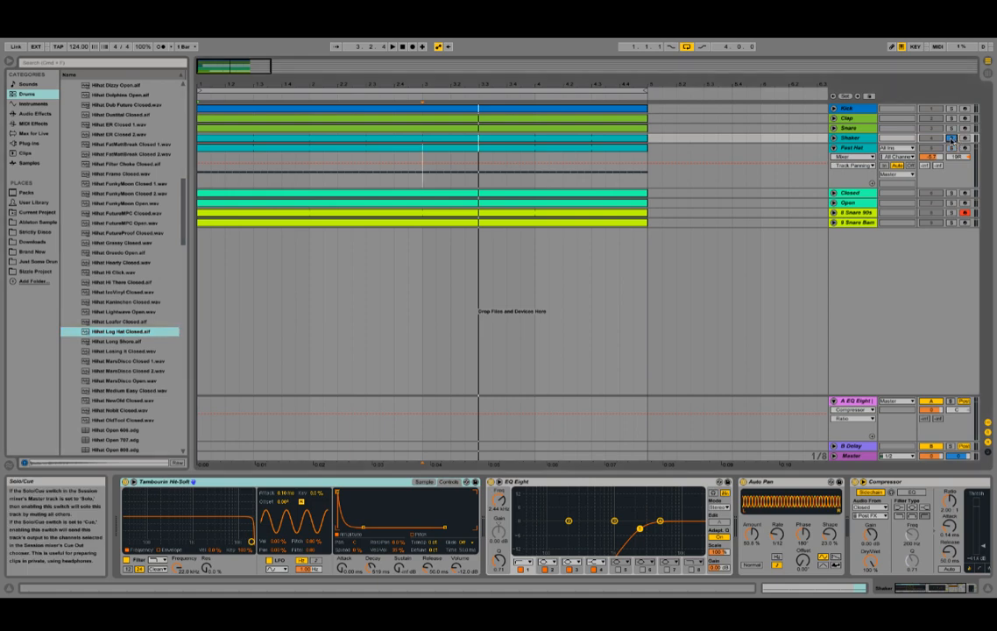
- Even out the note velocities in the Shaker clip at a uniform high level while the loop plays
{"action": "double_click", "coordinate": [591, 141]}
{"action": "key", "text": "space"}
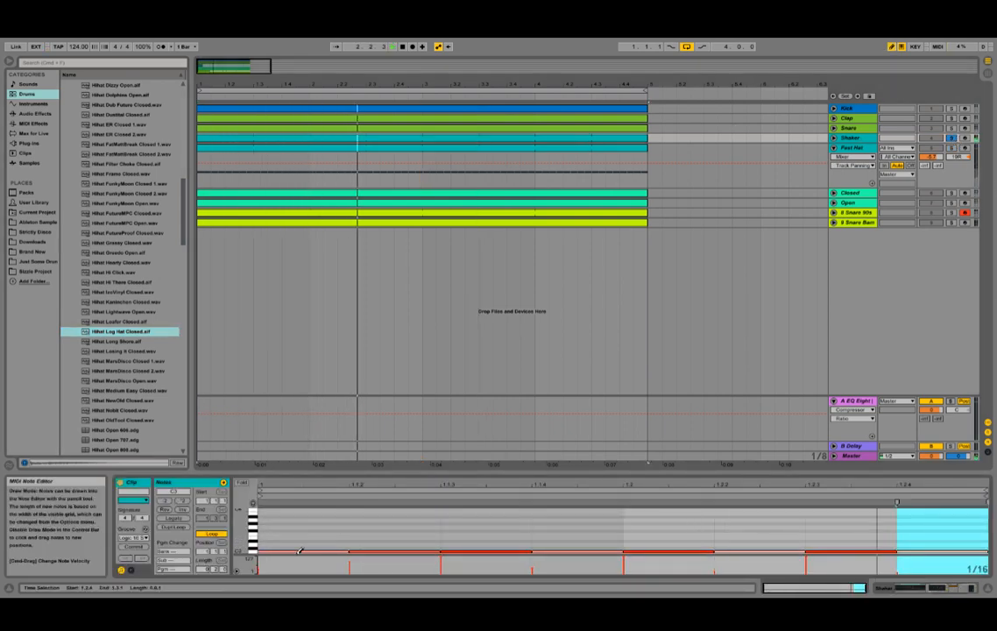
{"action": "mouse_move", "coordinate": [321, 508]}
{"action": "left_mouse_down"}
{"action": "mouse_move", "coordinate": [327, 540]}
{"action": "mouse_move", "coordinate": [788, 507]}
{"action": "mouse_move", "coordinate": [963, 508]}
{"action": "left_mouse_up"}
{"action": "key", "text": "super+a"}
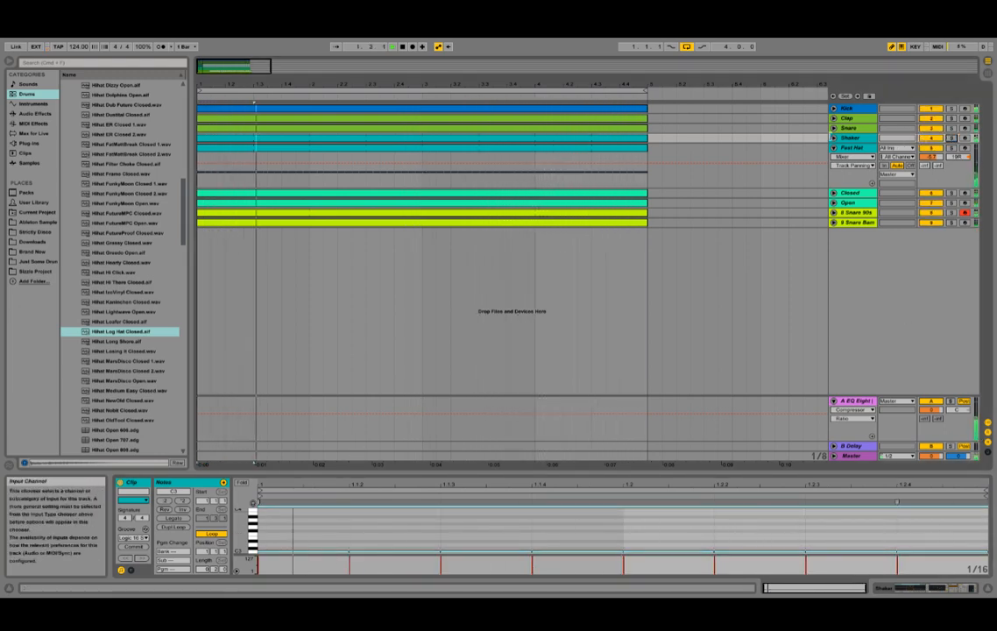
- Replace the Shaker track's tambourine instrument with the Hihat Closed 808.adg preset
{"action": "double_click", "coordinate": [853, 140]}
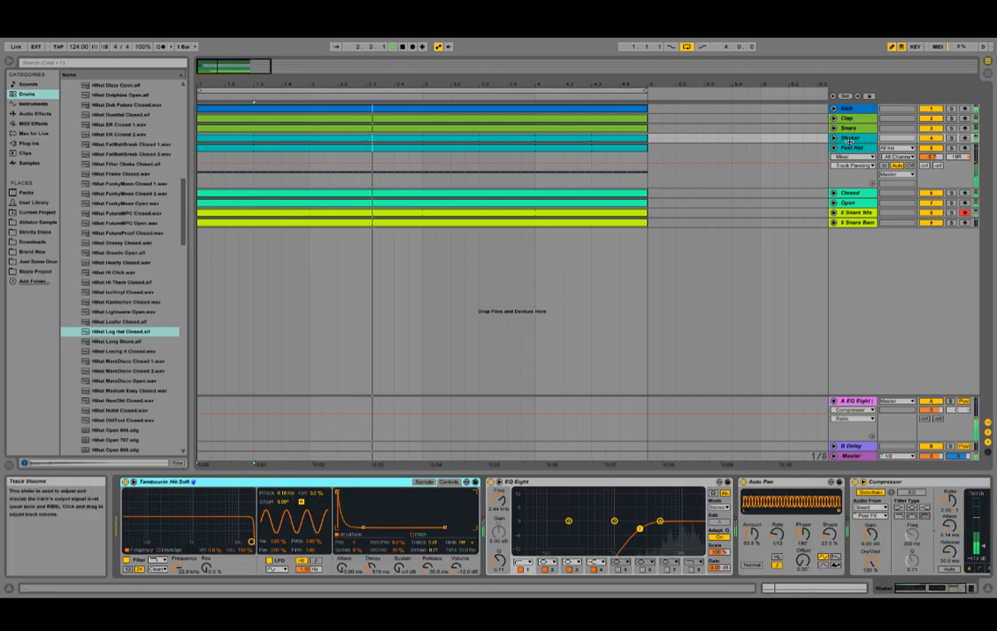
{"action": "scroll", "coordinate": [120, 213], "scroll_direction": "up", "scroll_amount": 7}
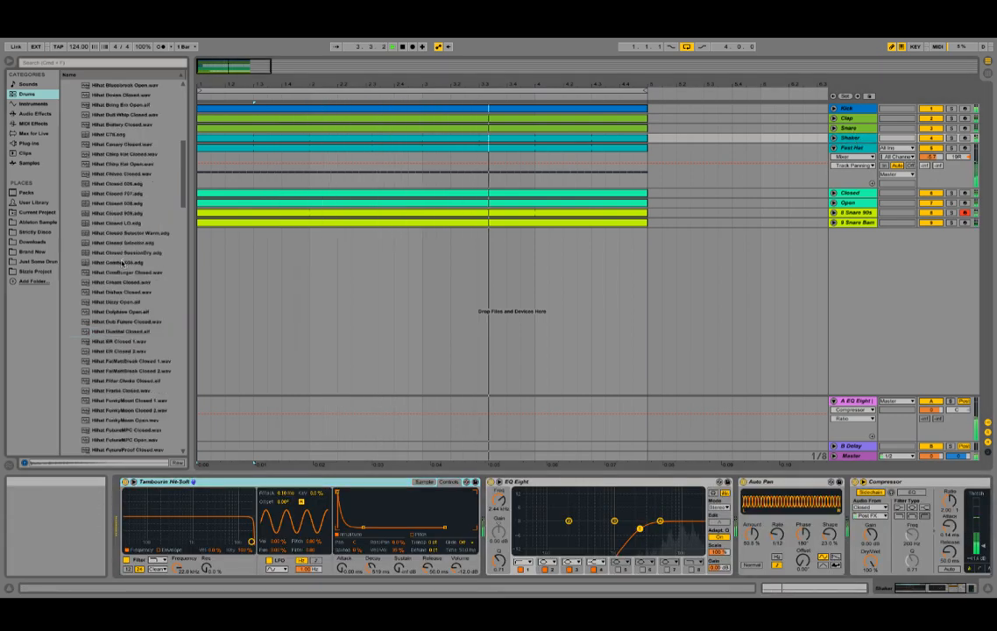
{"action": "left_click", "coordinate": [124, 205]}
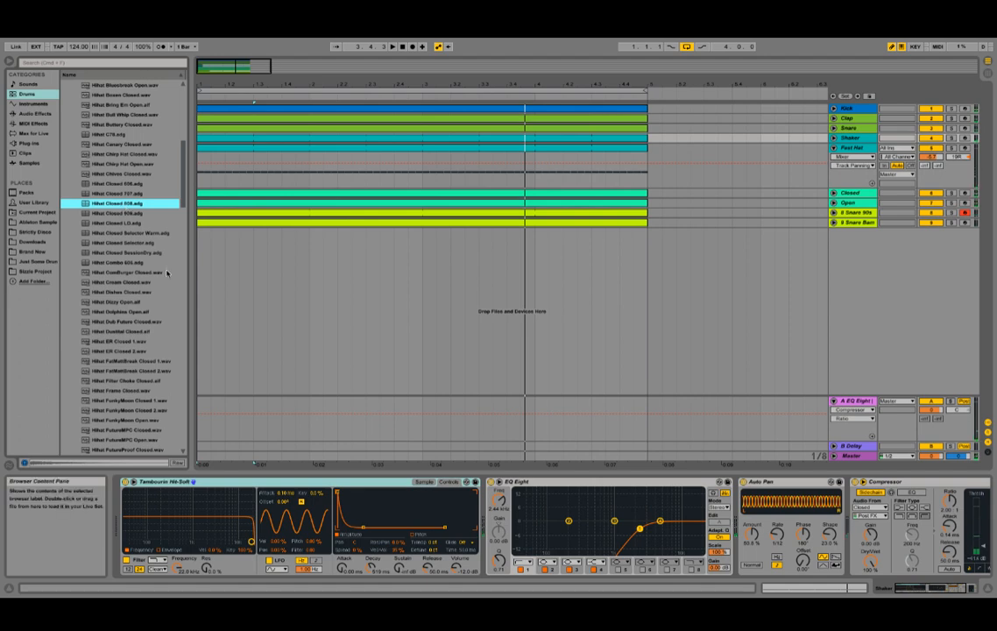
{"action": "double_click", "coordinate": [141, 202]}
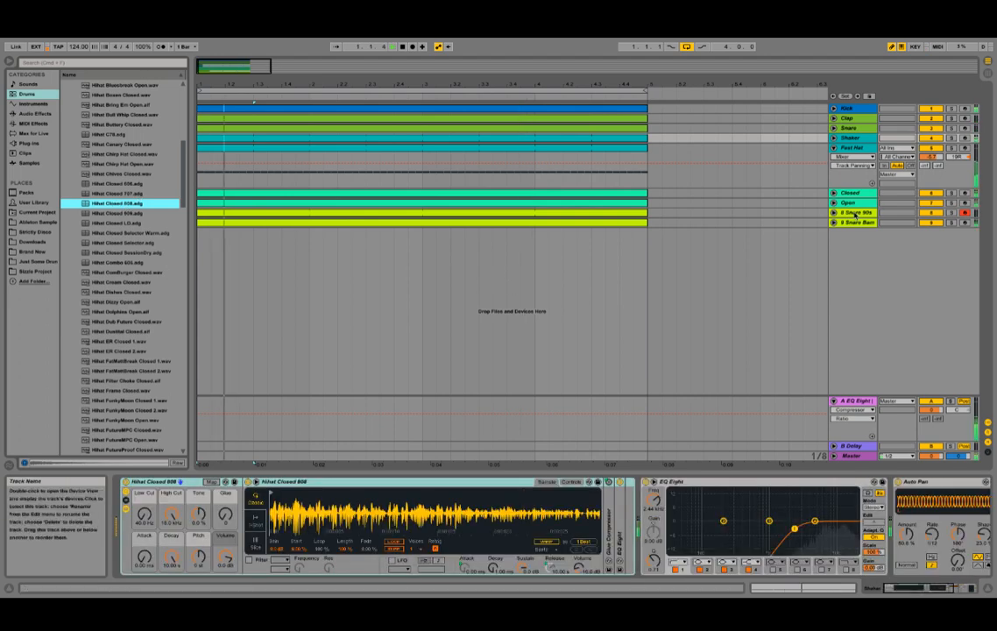
- Set the Shaker track's volume to -6.0 dB and fold all tracks, including return track A
{"action": "left_click", "coordinate": [834, 138]}
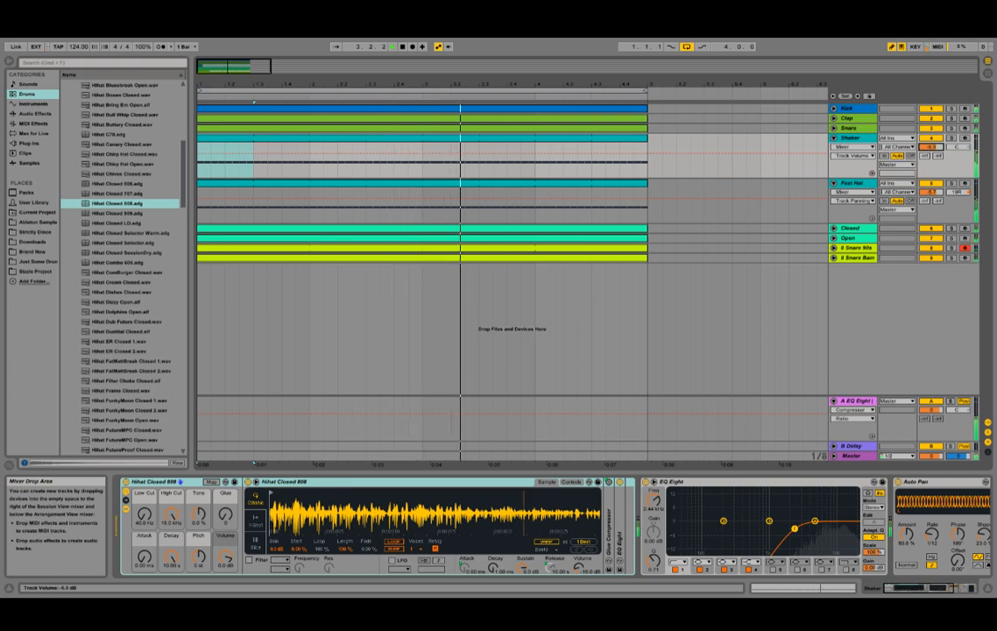
{"action": "left_click", "coordinate": [834, 138], "text": "alt"}
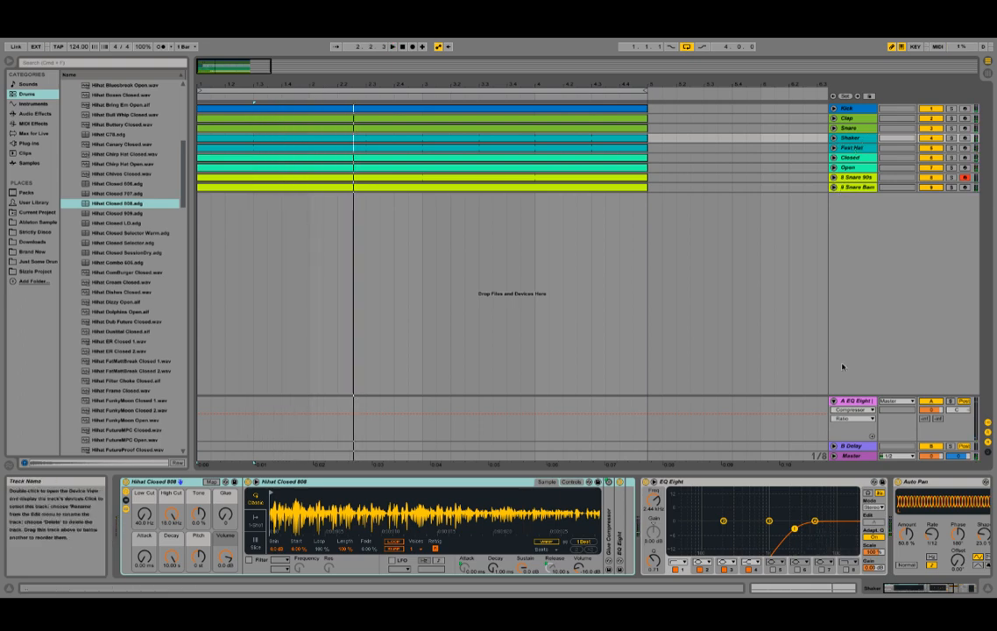
{"action": "left_click", "coordinate": [834, 400]}
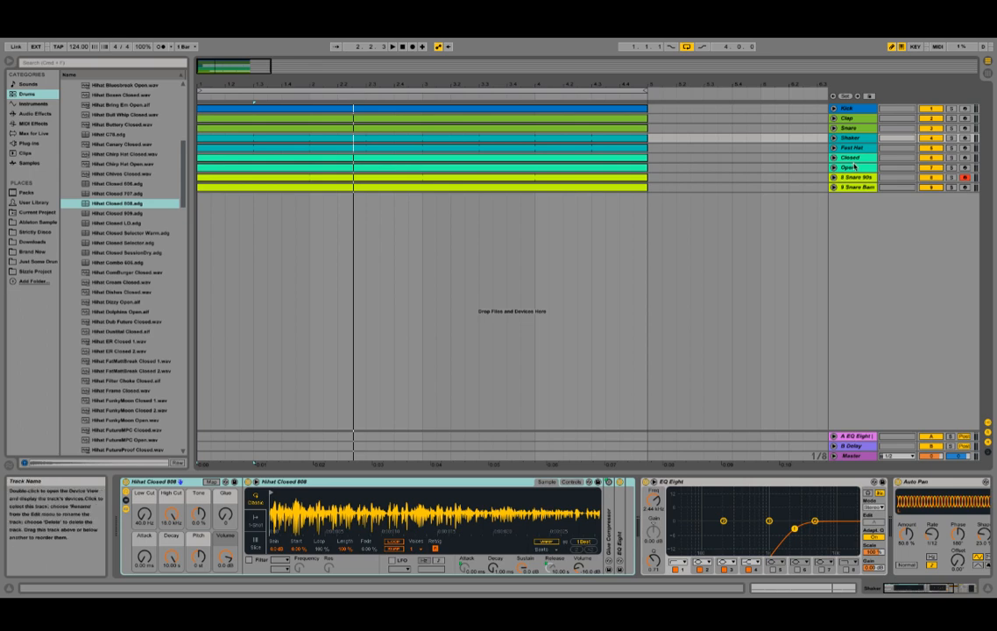
{"action": "left_click", "coordinate": [854, 119]}
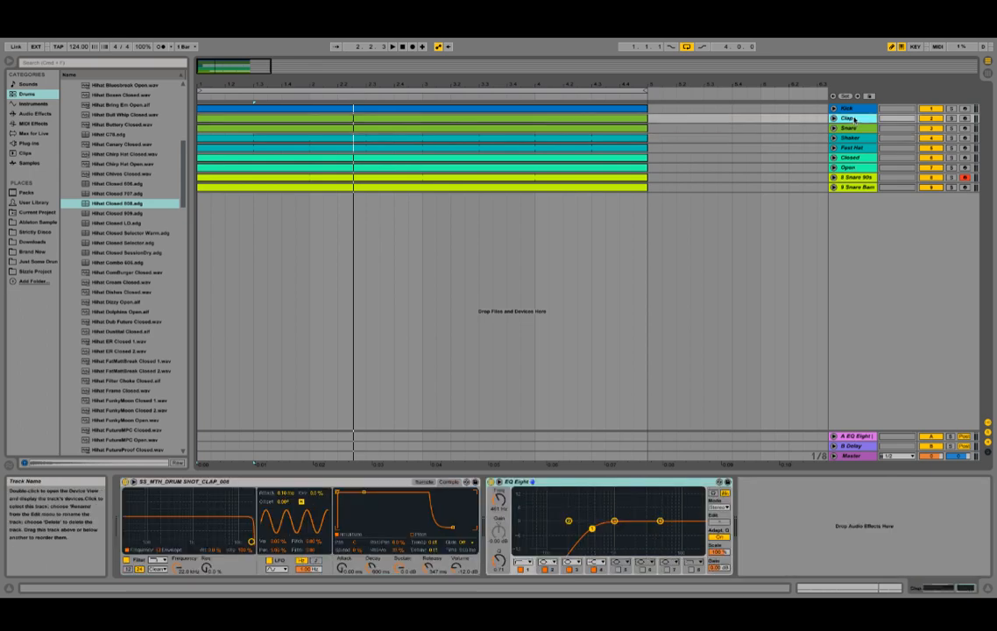
{"action": "key", "text": "Down"}
{"action": "key", "text": "Down"}
{"action": "key", "text": "Down"}
{"action": "key", "text": "Down"}
{"action": "key", "text": "Down"}
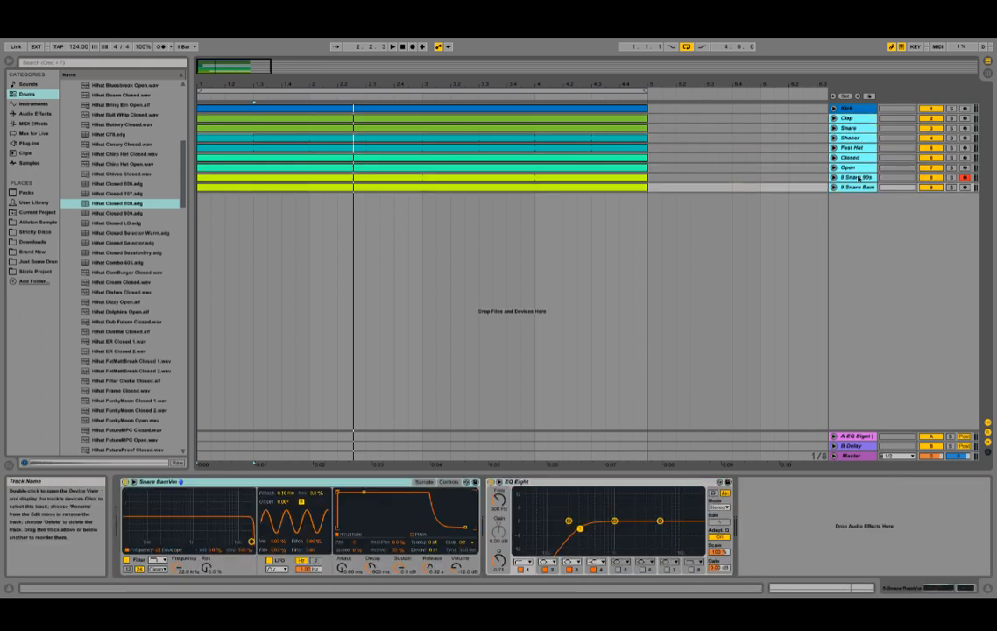
{"action": "right_click", "coordinate": [858, 187]}
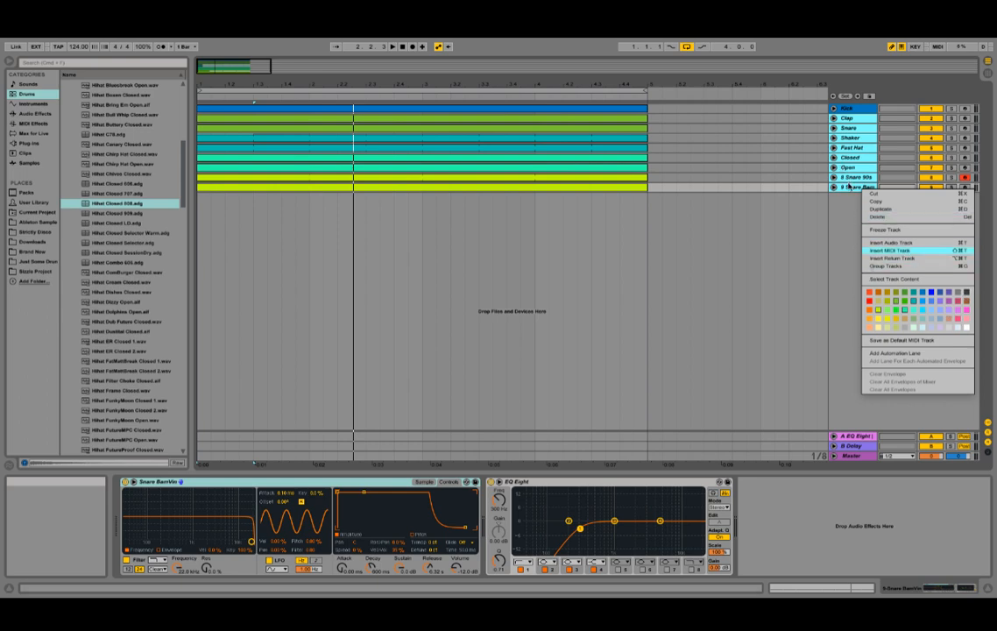
- Rename the Snare 90s track as SnOne and the Snare Bam track as SNTwo
{"action": "left_click", "coordinate": [851, 178]}
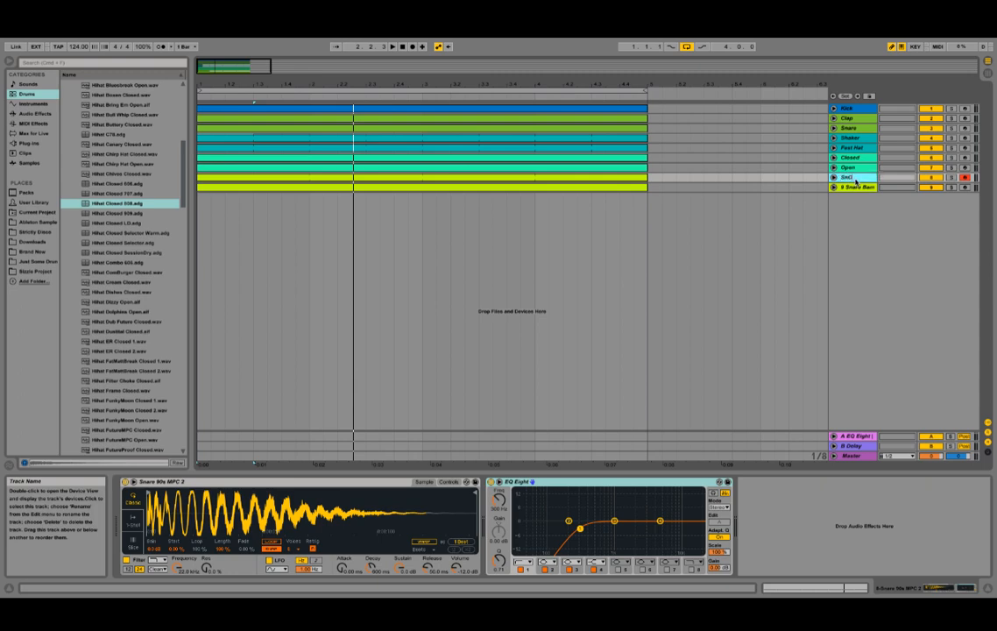
{"action": "key", "text": "Tab"}
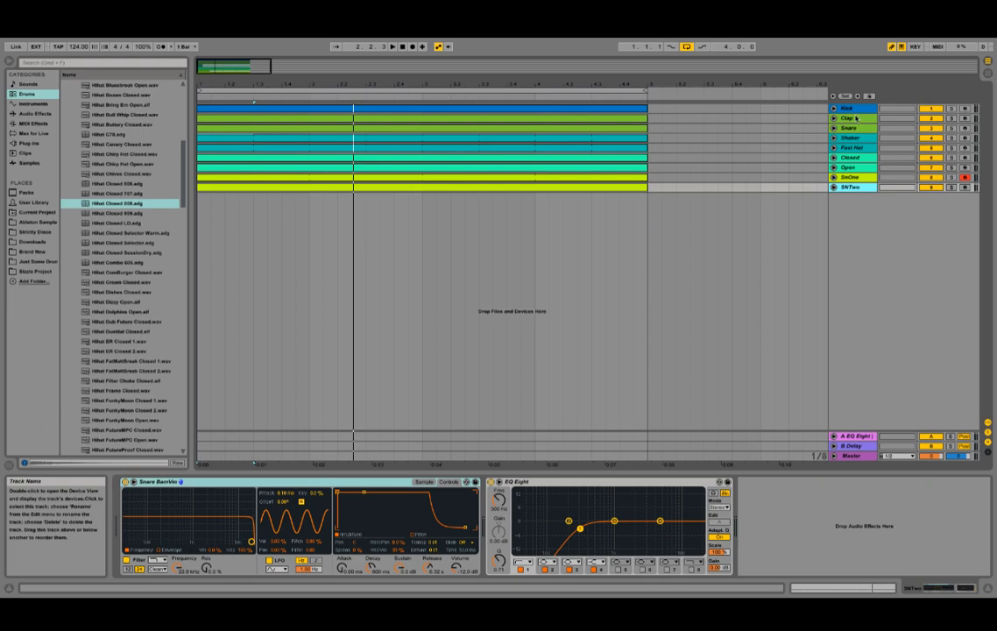
- Colour all the tracks from Clap down to SNTwo red
{"action": "left_click", "coordinate": [856, 119]}
{"action": "key", "text": "shift+Down"}
{"action": "key", "text": "shift+Down"}
{"action": "key", "text": "shift+Down"}
{"action": "key", "text": "shift+Down"}
{"action": "key", "text": "shift+Down"}
{"action": "key", "text": "shift+Down"}
{"action": "key", "text": "shift+Down"}
{"action": "right_click", "coordinate": [854, 181]}
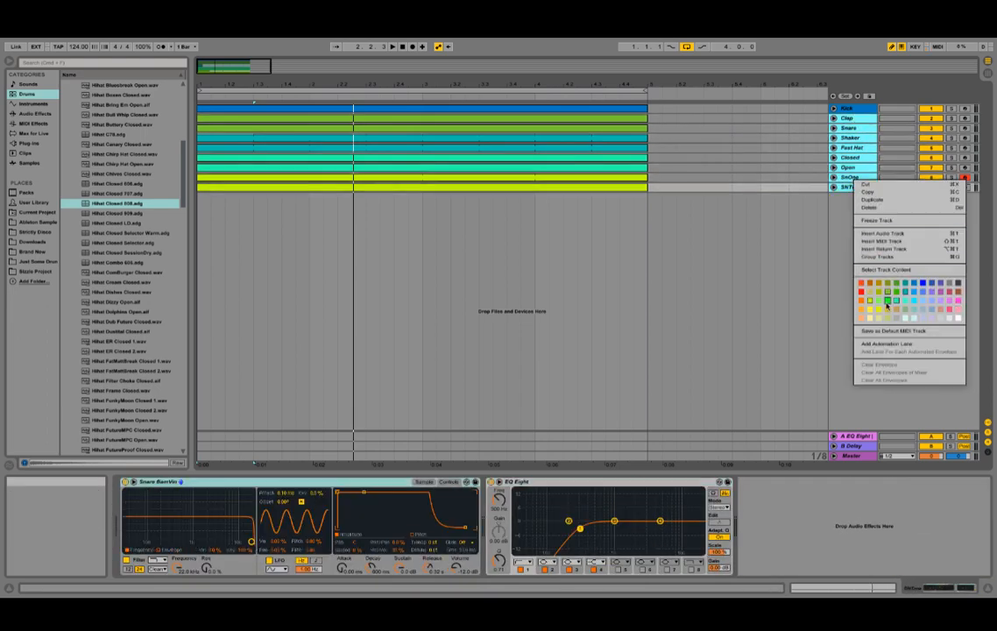
{"action": "left_click", "coordinate": [860, 291]}
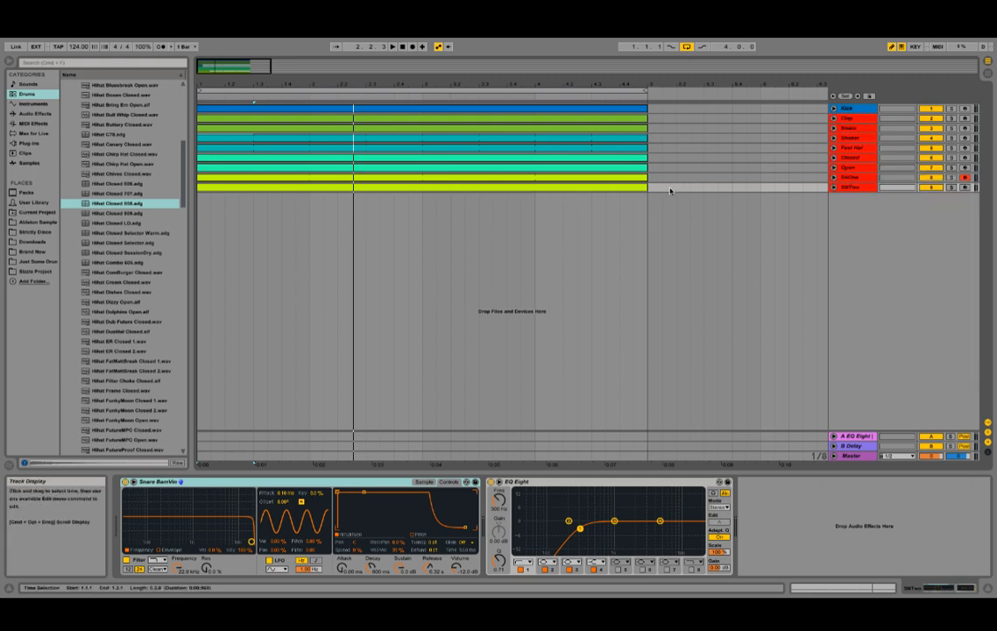
- Colour all the clips on the Clap through SNTwo tracks red to match their tracks
{"action": "left_click_drag", "start_coordinate": [655, 189], "coordinate": [656, 114]}
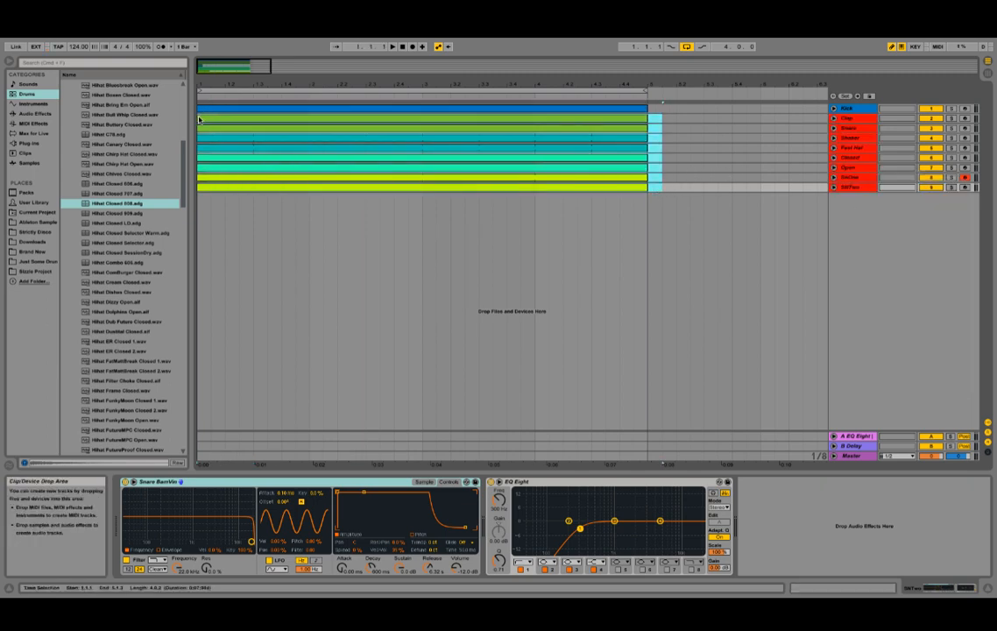
{"action": "left_click", "coordinate": [260, 121]}
{"action": "right_click", "coordinate": [260, 121]}
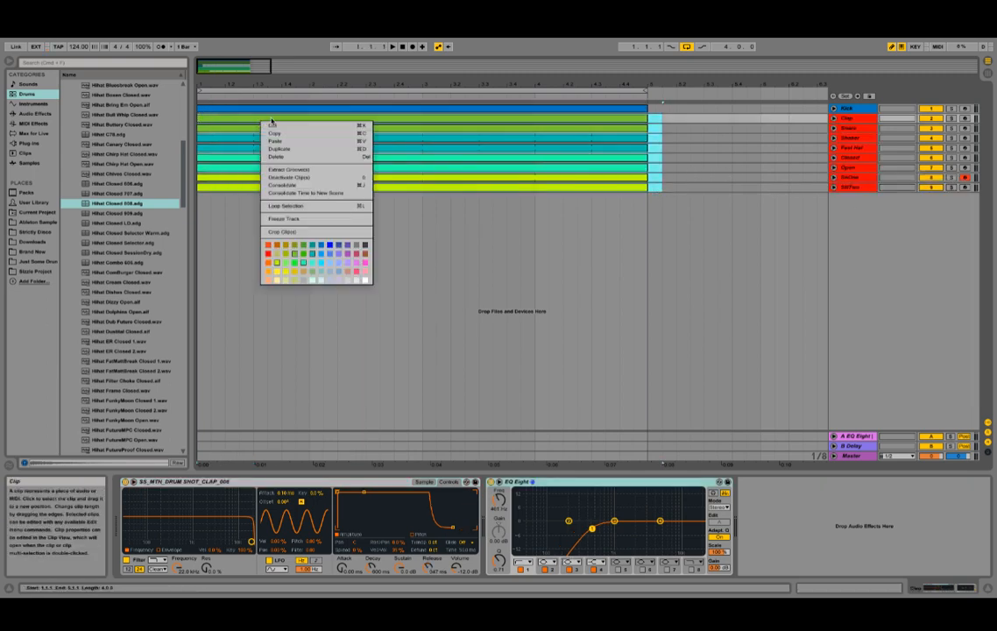
{"action": "left_click", "coordinate": [268, 255]}
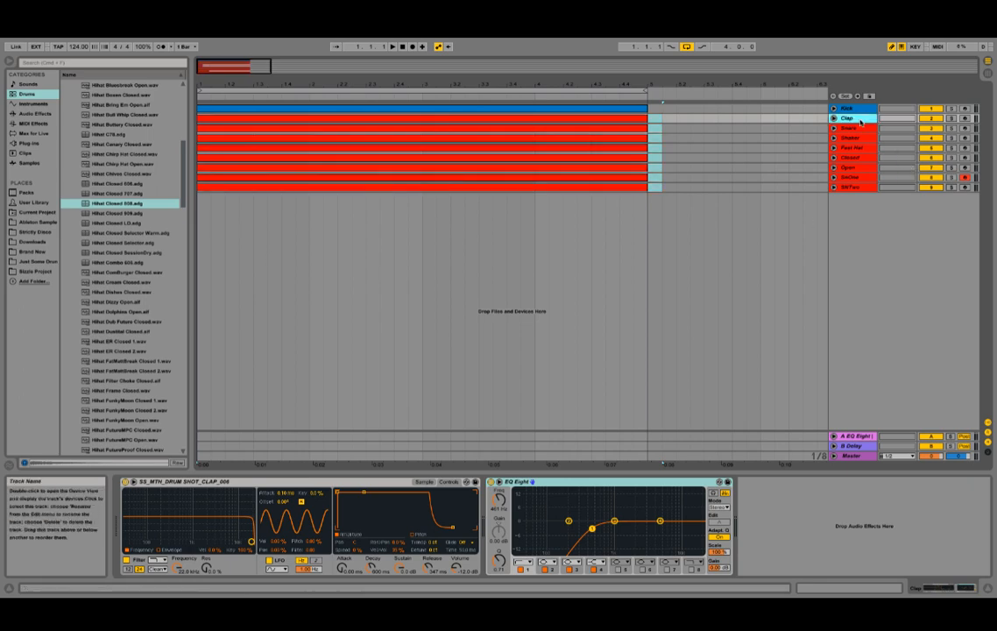
- Group the tracks from Clap to SNTwo into a folded group named Perc and play it soloed
{"action": "left_click_drag", "start_coordinate": [860, 123], "coordinate": [864, 148]}
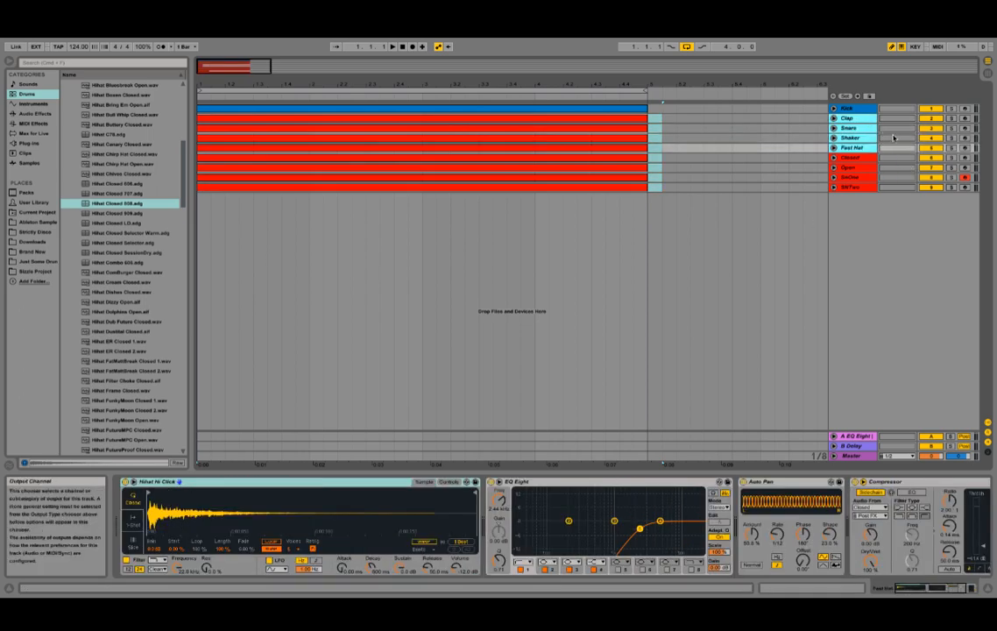
{"action": "key", "text": "shift+Down"}
{"action": "key", "text": "shift+Down"}
{"action": "key", "text": "shift+Down"}
{"action": "key", "text": "shift+Down"}
{"action": "key", "text": "super+g"}
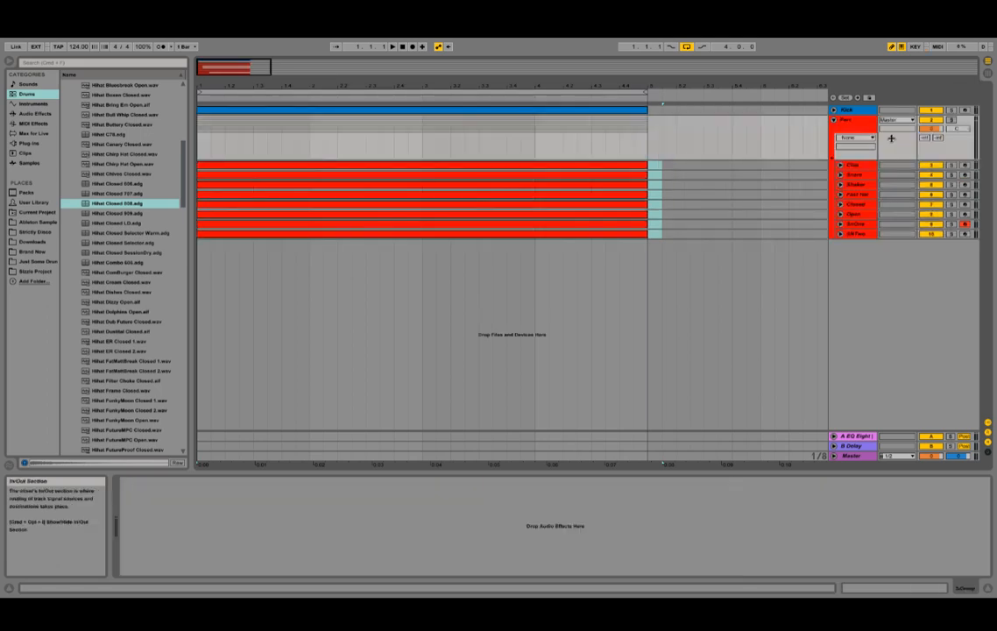
{"action": "key", "text": "space"}
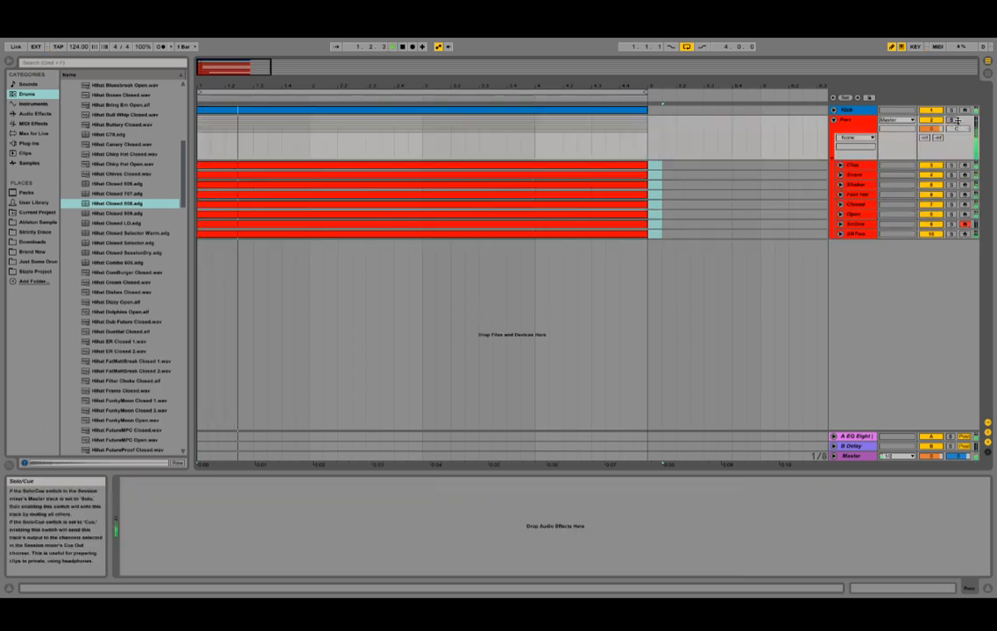
{"action": "left_click", "coordinate": [834, 120]}
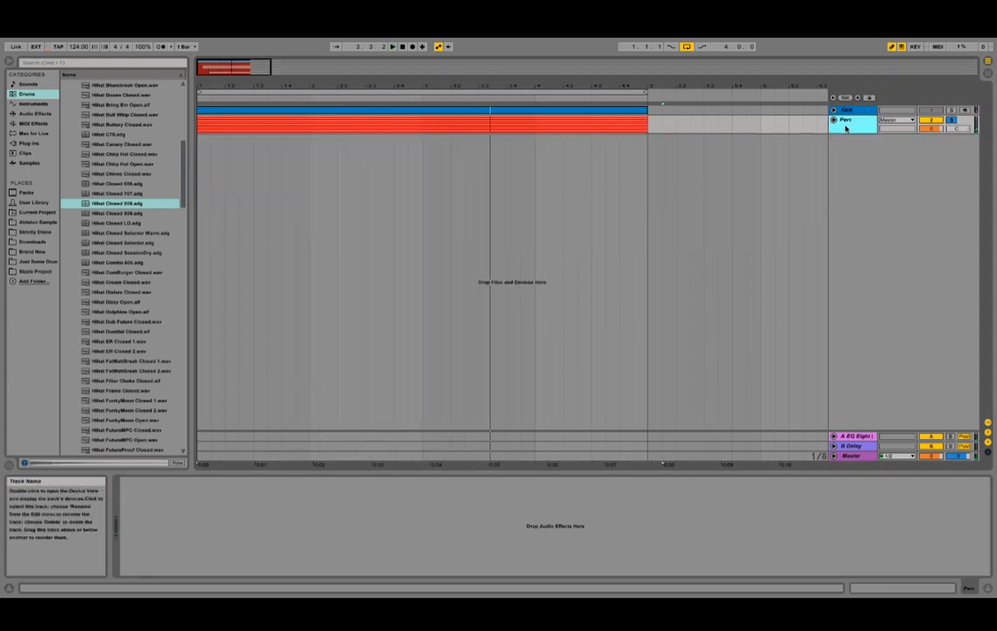
- Stop playback, switch to Session View and rename the B Delay return track as Reverb
{"action": "key", "text": "Tab"}
{"action": "key", "text": "space"}
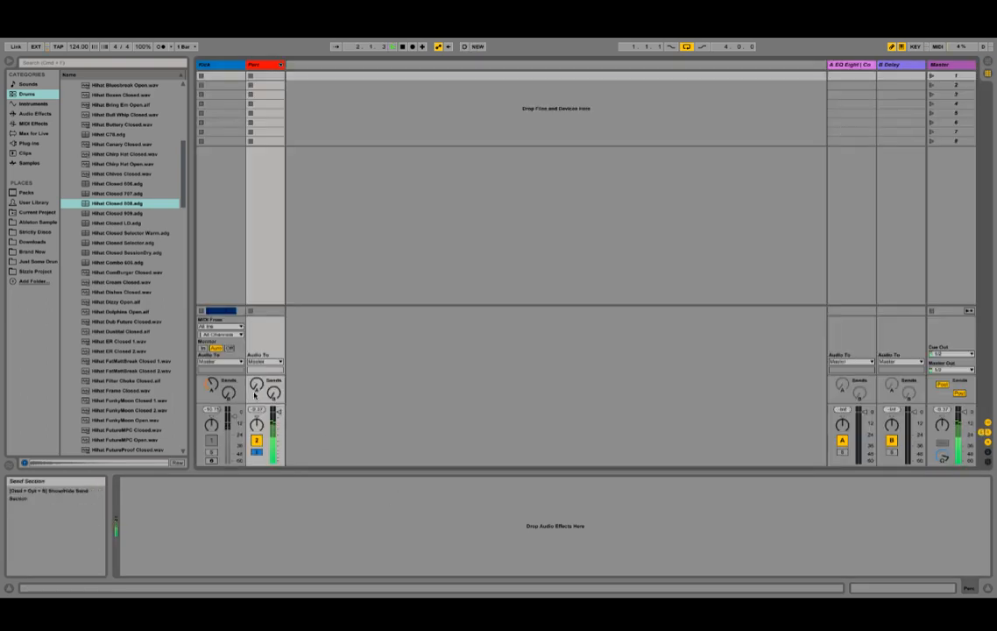
{"action": "left_click", "coordinate": [892, 65]}
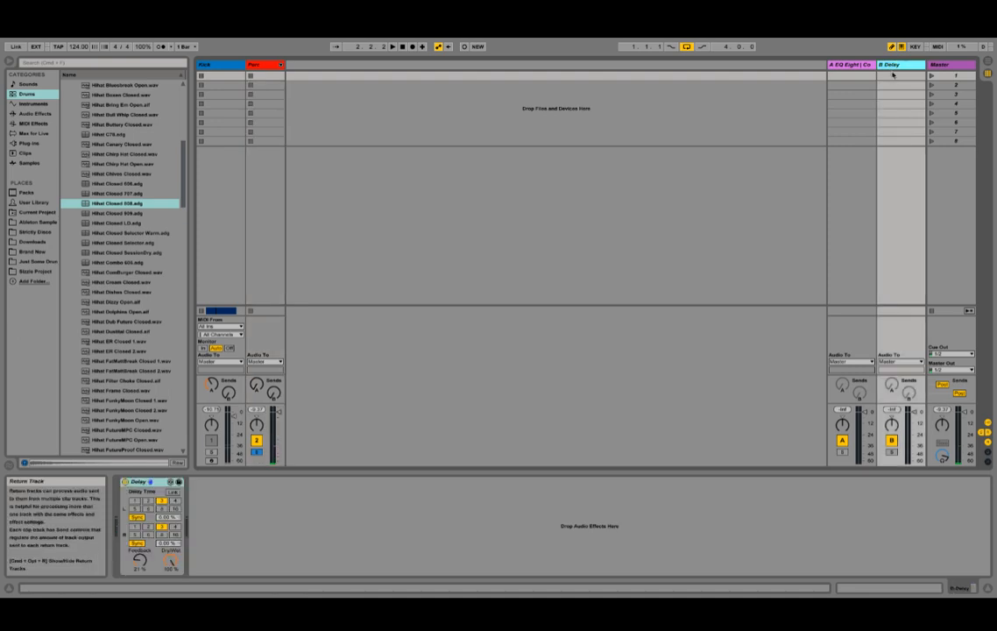
{"action": "right_click", "coordinate": [894, 68]}
{"action": "left_click", "coordinate": [896, 67]}
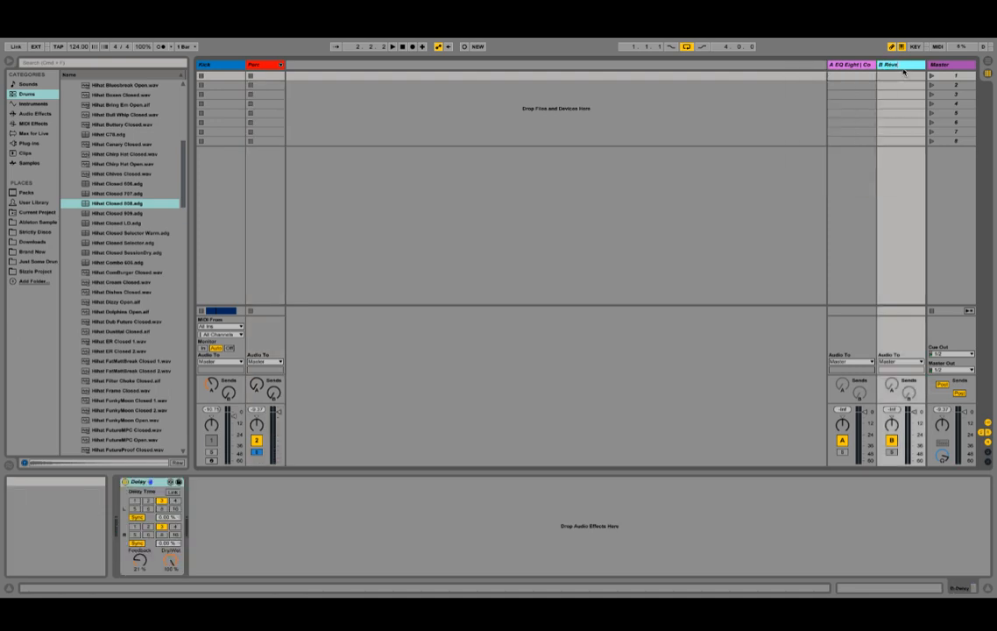
{"action": "key", "text": "Return"}
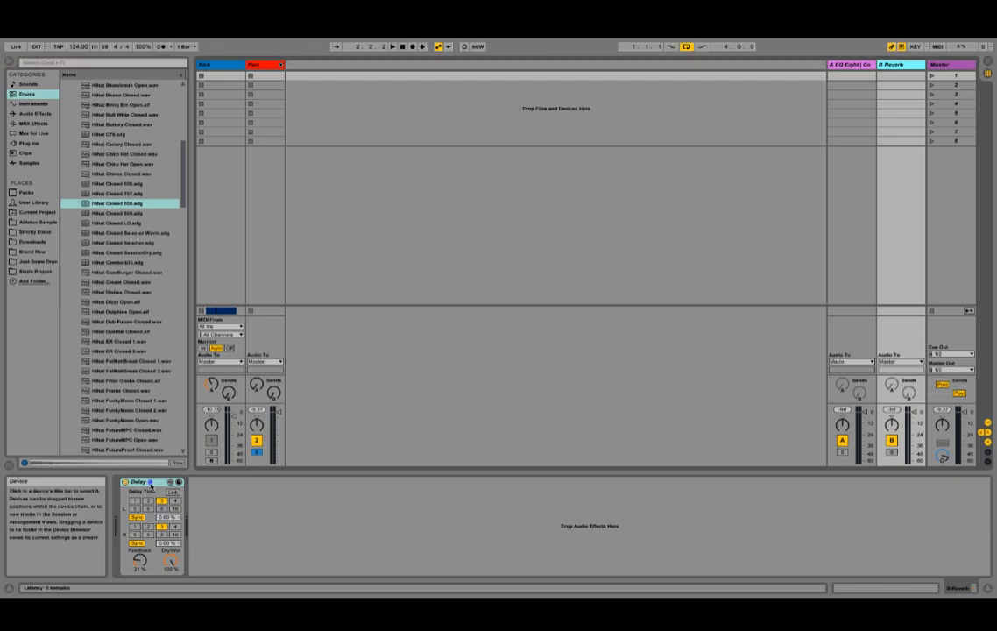
- Replace the Delay on the B return track with the default Reverb audio effect
{"action": "left_click", "coordinate": [140, 482]}
{"action": "key", "text": "Delete"}
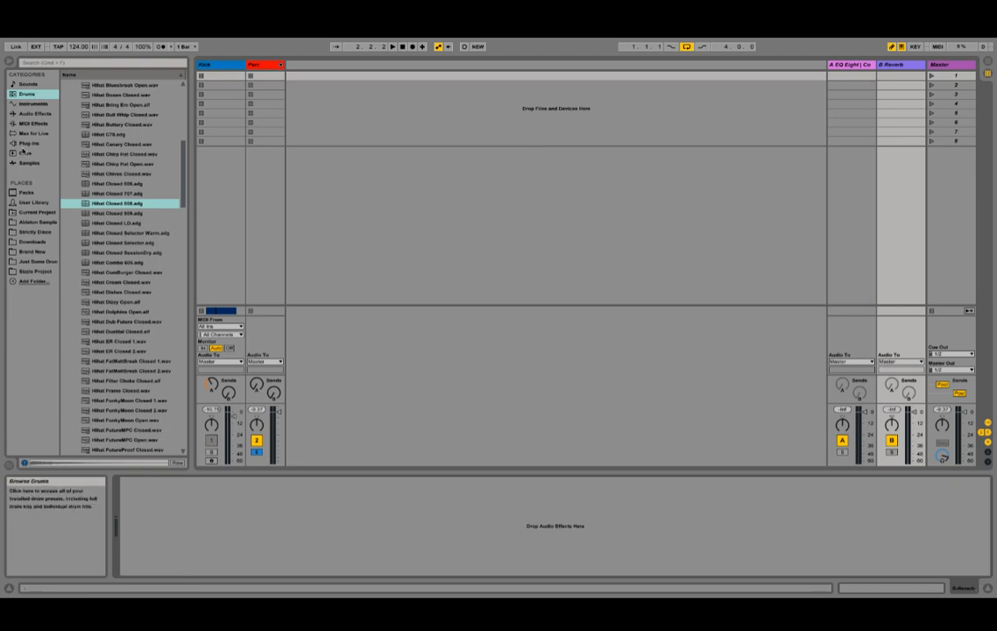
{"action": "left_click", "coordinate": [35, 123]}
{"action": "left_click", "coordinate": [39, 114]}
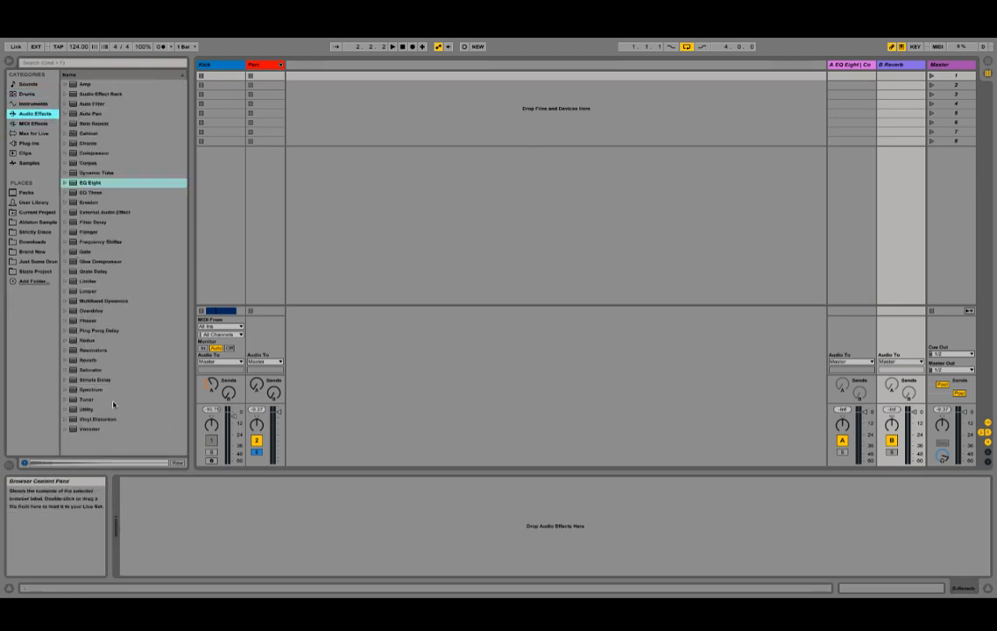
{"action": "double_click", "coordinate": [87, 360]}
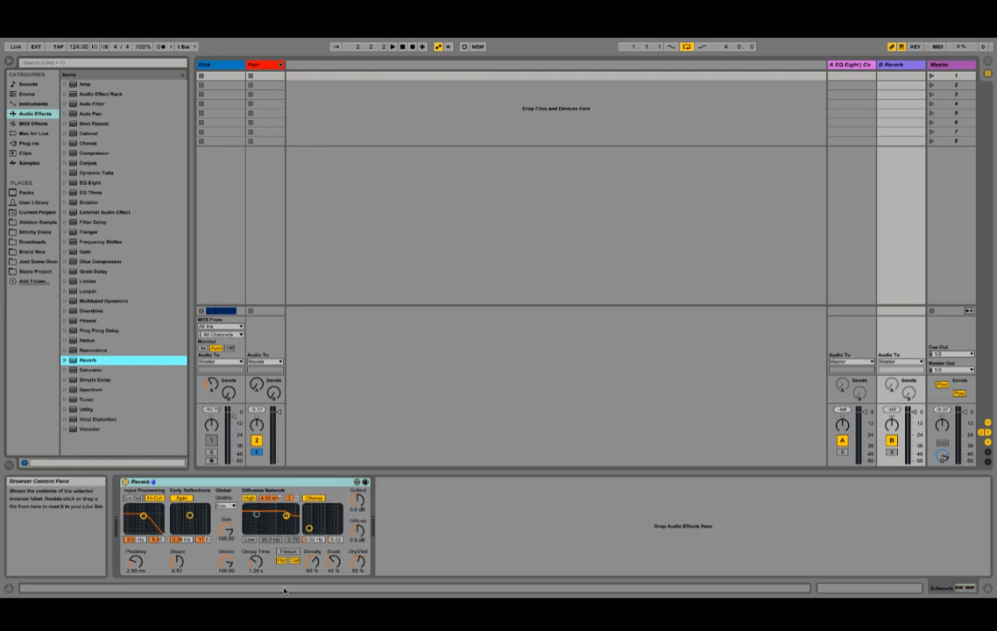
- Set the Reverb's quality to High, enable its low cut and shape the input filter around 1.36 kHz
{"action": "left_click", "coordinate": [226, 507]}
{"action": "left_click", "coordinate": [226, 530]}
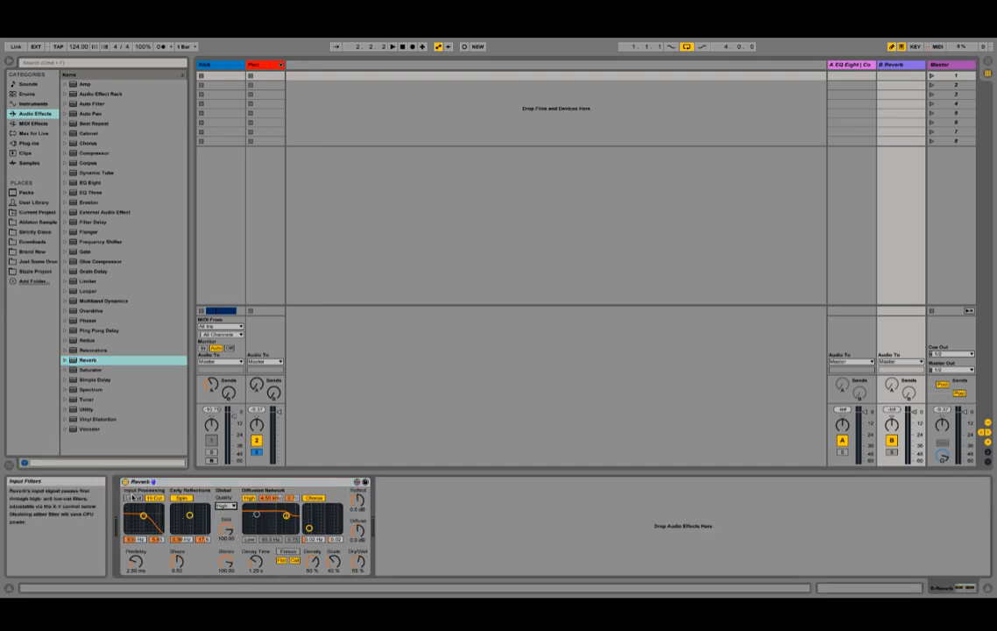
{"action": "left_click", "coordinate": [133, 499]}
{"action": "left_click_drag", "start_coordinate": [144, 516], "coordinate": [146, 517]}
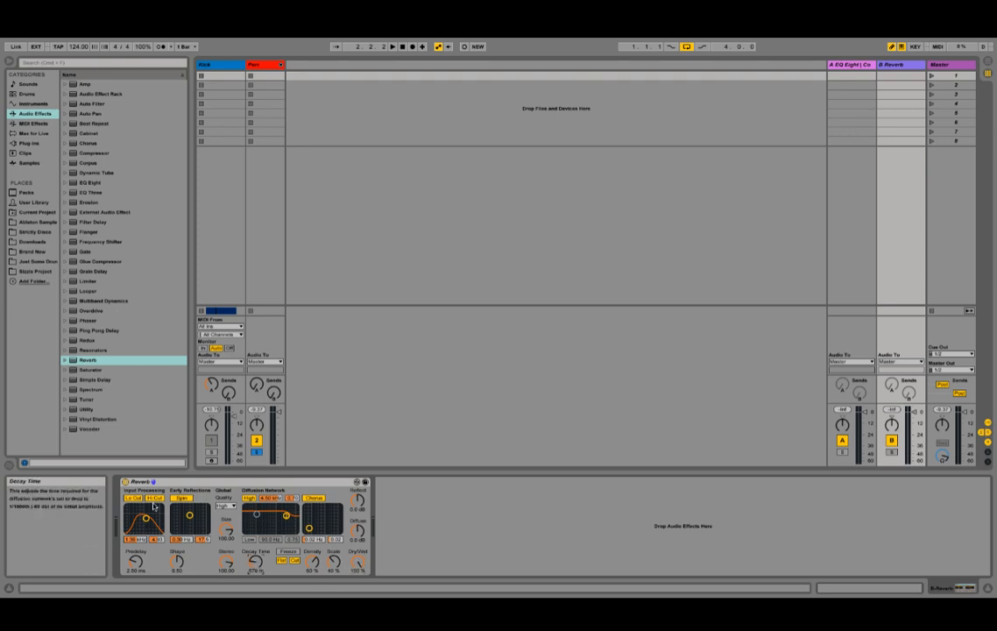
- Narrow the Reverb's diffusion network with low and high shelves, adjust the predelay, and disable Chorus and Spin
{"action": "left_click", "coordinate": [250, 539]}
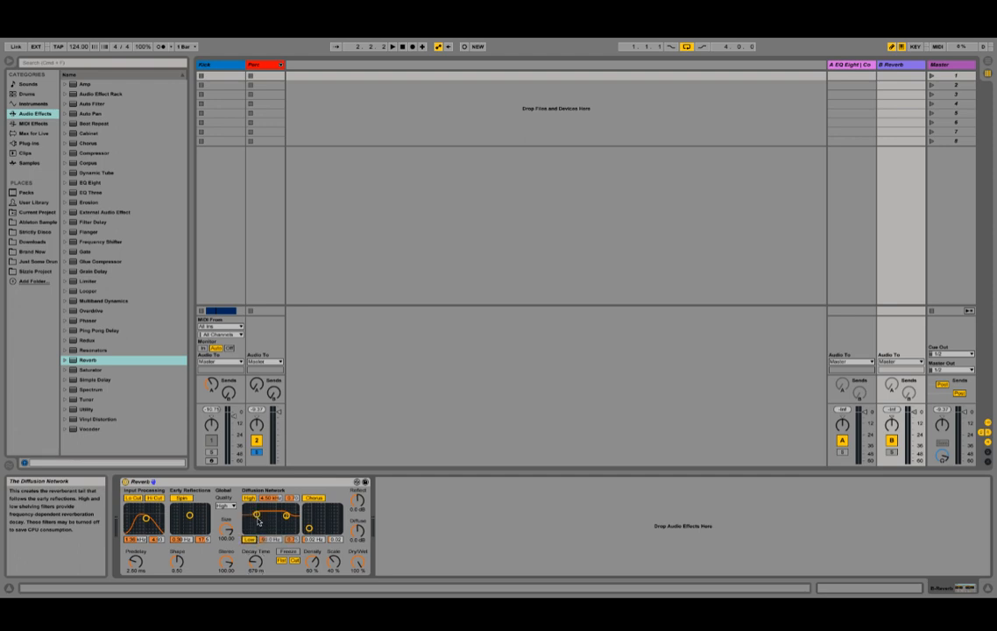
{"action": "mouse_move", "coordinate": [285, 520]}
{"action": "left_mouse_down"}
{"action": "mouse_move", "coordinate": [284, 531]}
{"action": "mouse_move", "coordinate": [264, 530]}
{"action": "mouse_move", "coordinate": [286, 531]}
{"action": "left_mouse_up"}
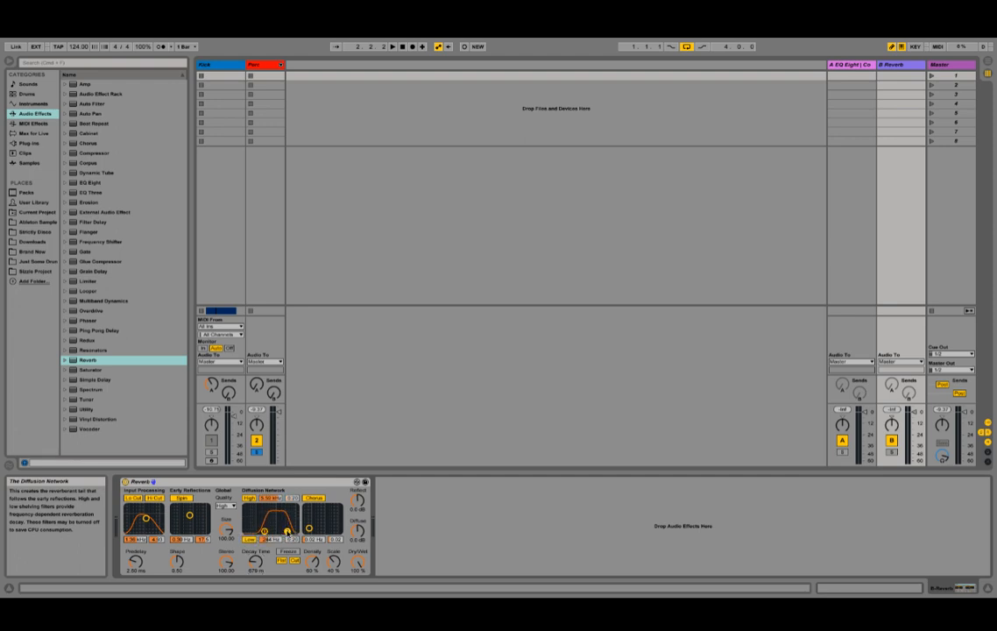
{"action": "left_click_drag", "start_coordinate": [135, 562], "coordinate": [135, 555]}
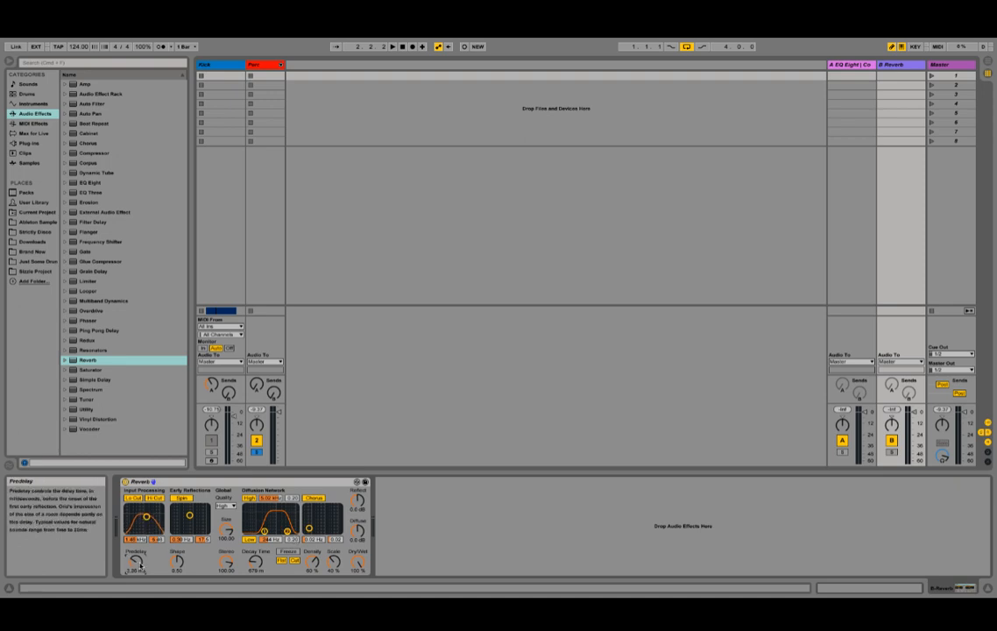
{"action": "left_click", "coordinate": [317, 498]}
{"action": "left_click", "coordinate": [183, 497]}
- Play the loop, turn the Perc group's send to the Reverb return fully up and slightly lengthen the reverb's decay time
{"action": "key", "text": "space"}
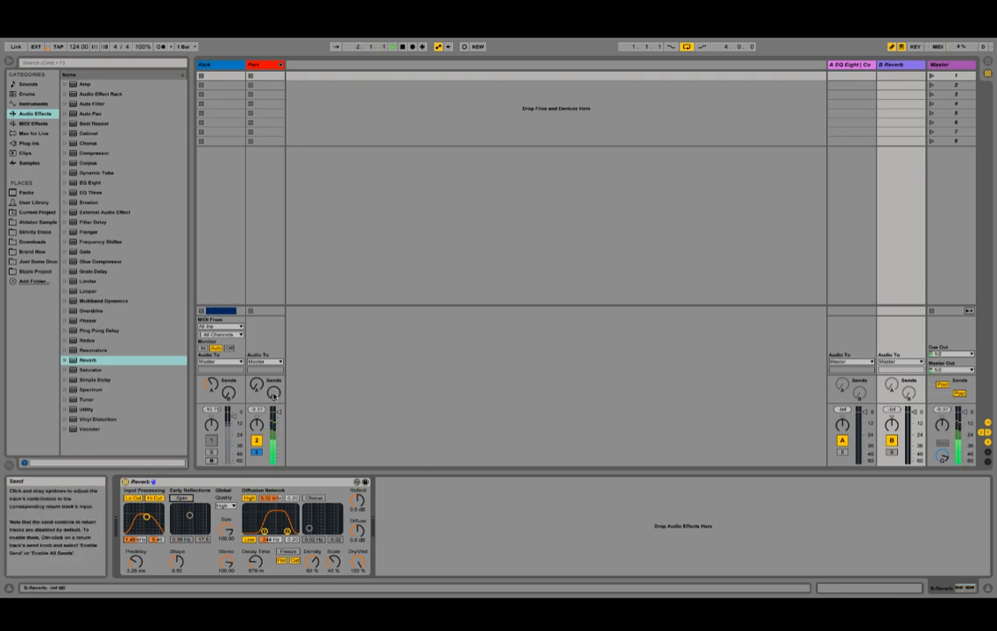
{"action": "left_click_drag", "start_coordinate": [273, 394], "coordinate": [273, 315]}
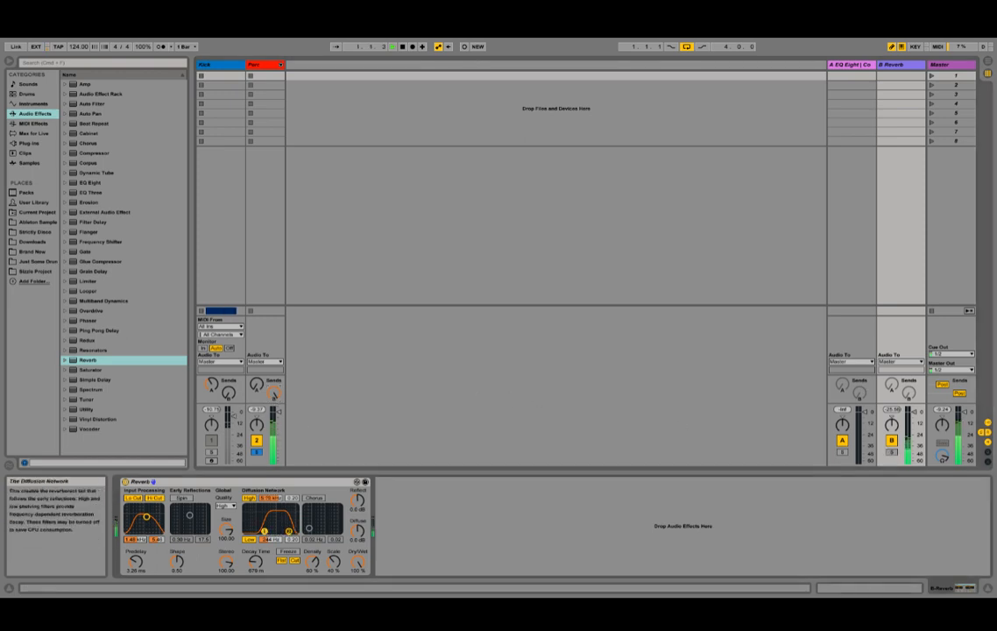
{"action": "left_click_drag", "start_coordinate": [257, 562], "coordinate": [257, 559]}
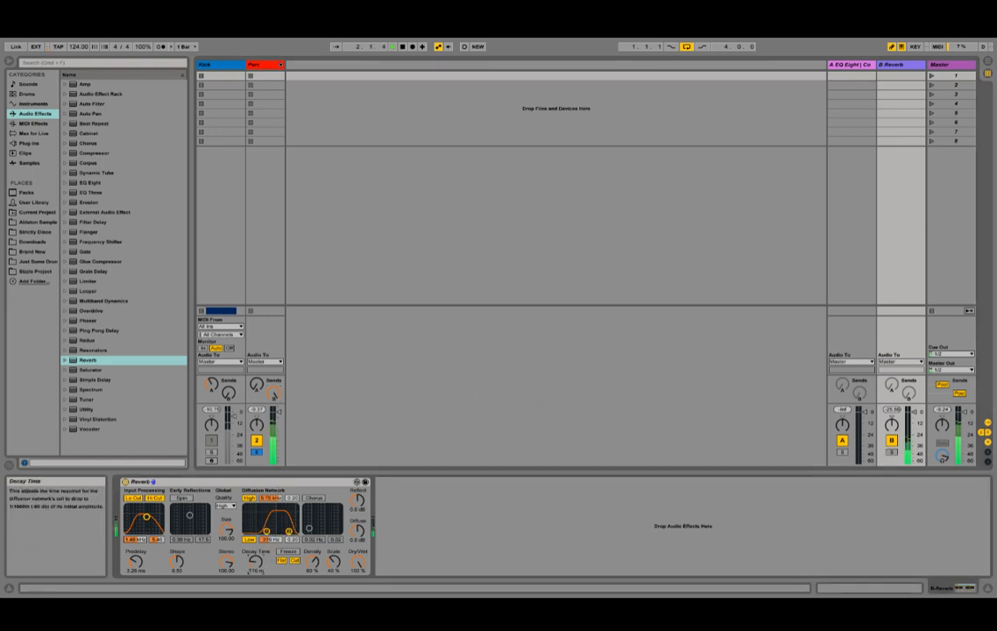
- Replace the default Reverb on the B return with the Storage Space preset from the Room reverbs
{"action": "left_click", "coordinate": [214, 483]}
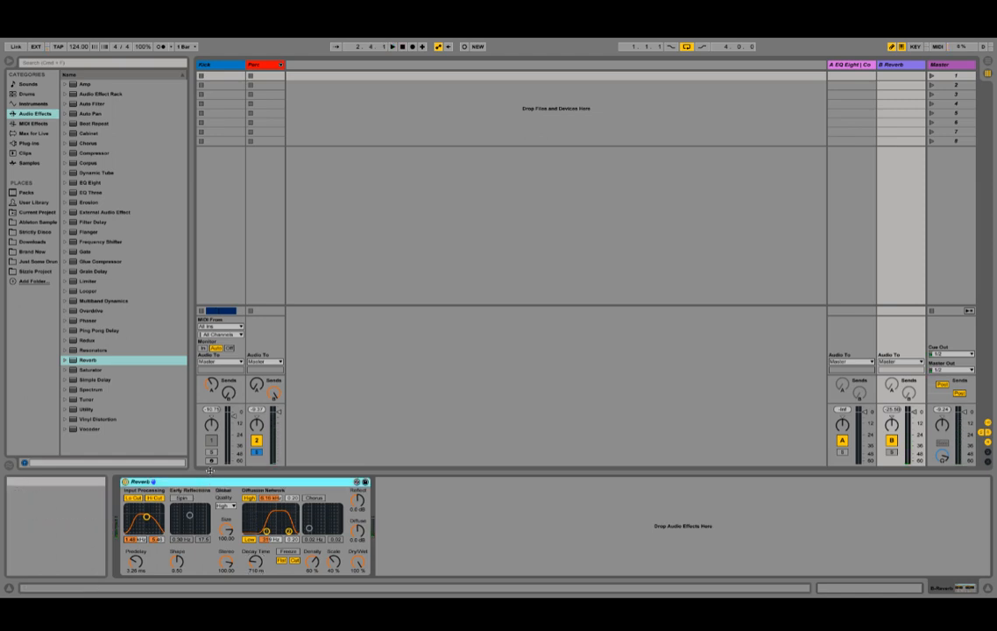
{"action": "key", "text": "Delete"}
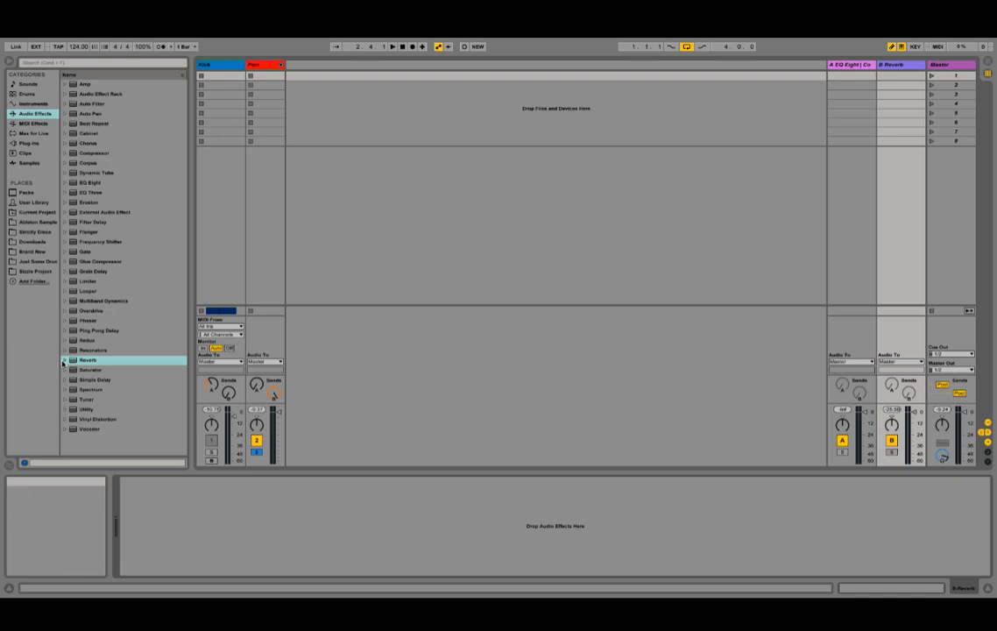
{"action": "left_click", "coordinate": [68, 360]}
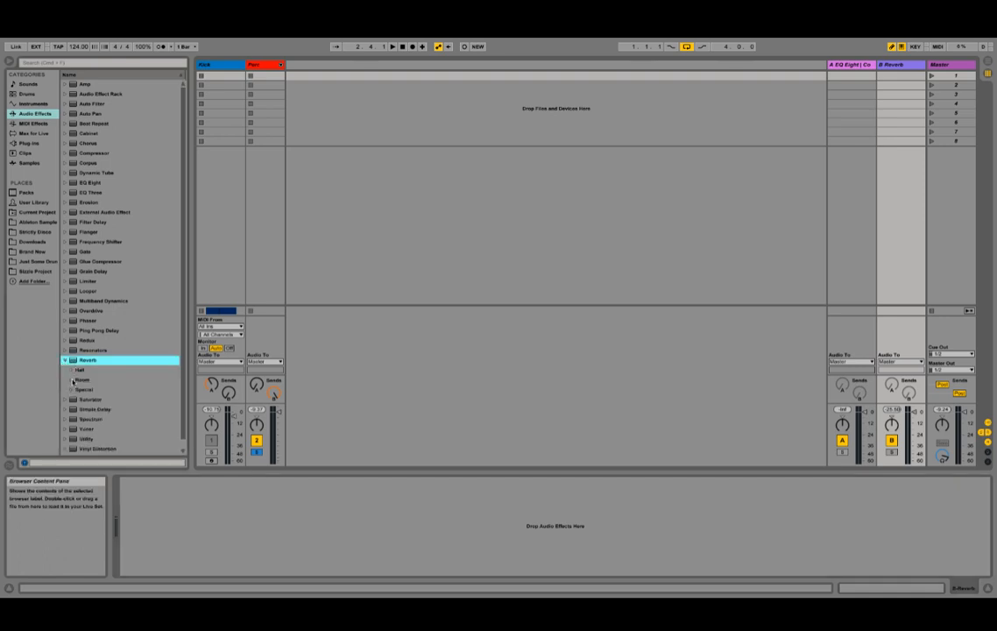
{"action": "left_click", "coordinate": [73, 381]}
{"action": "scroll", "coordinate": [101, 394], "scroll_direction": "down", "scroll_amount": 4}
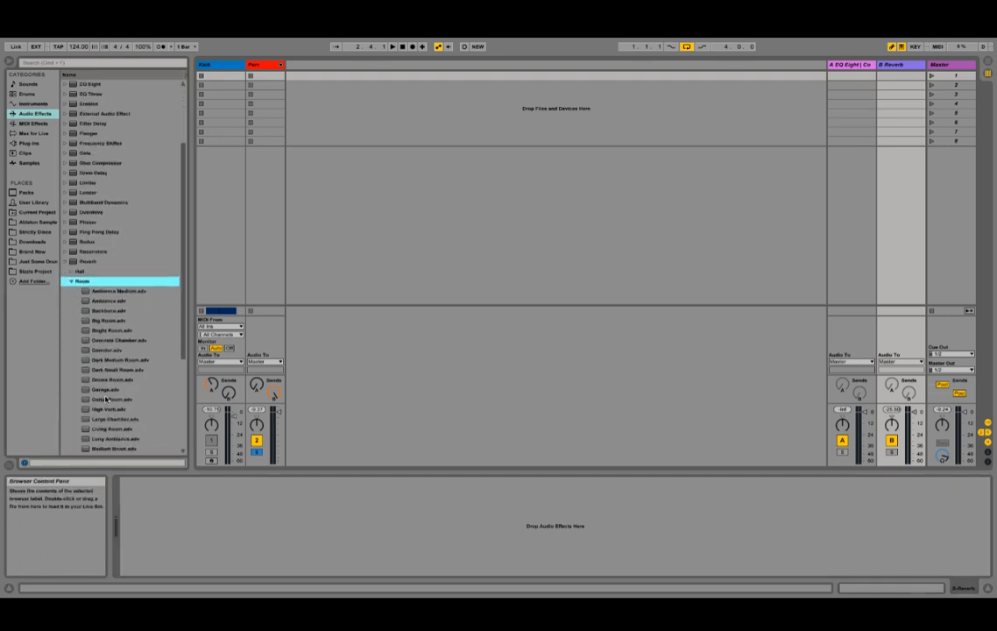
{"action": "scroll", "coordinate": [105, 399], "scroll_direction": "down", "scroll_amount": 4}
{"action": "double_click", "coordinate": [114, 409]}
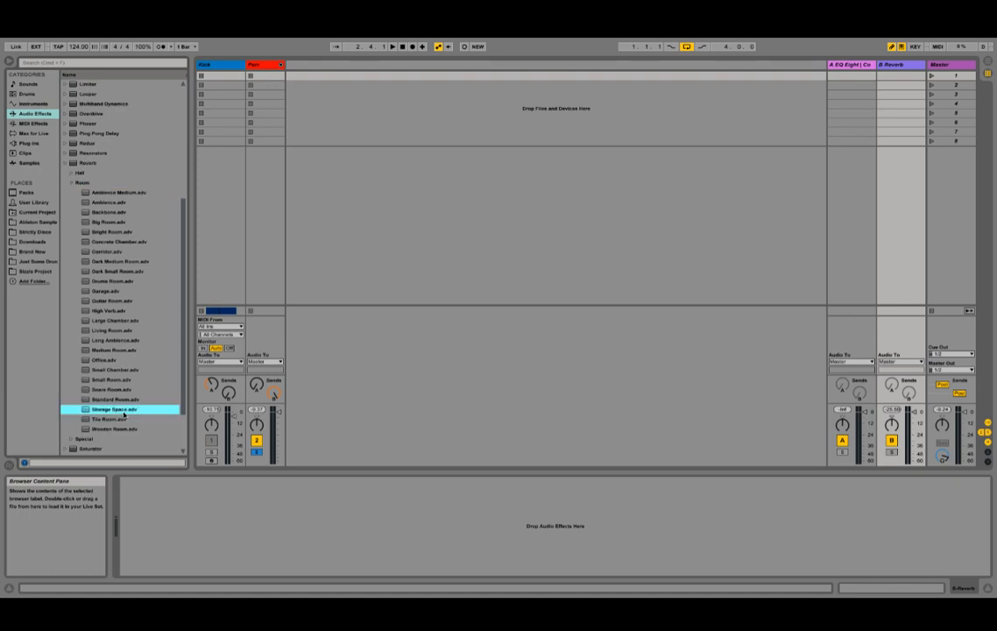
- Set Storage Space's quality to High and its Dry/Wet to 100% while the loop plays
{"action": "left_click", "coordinate": [229, 506]}
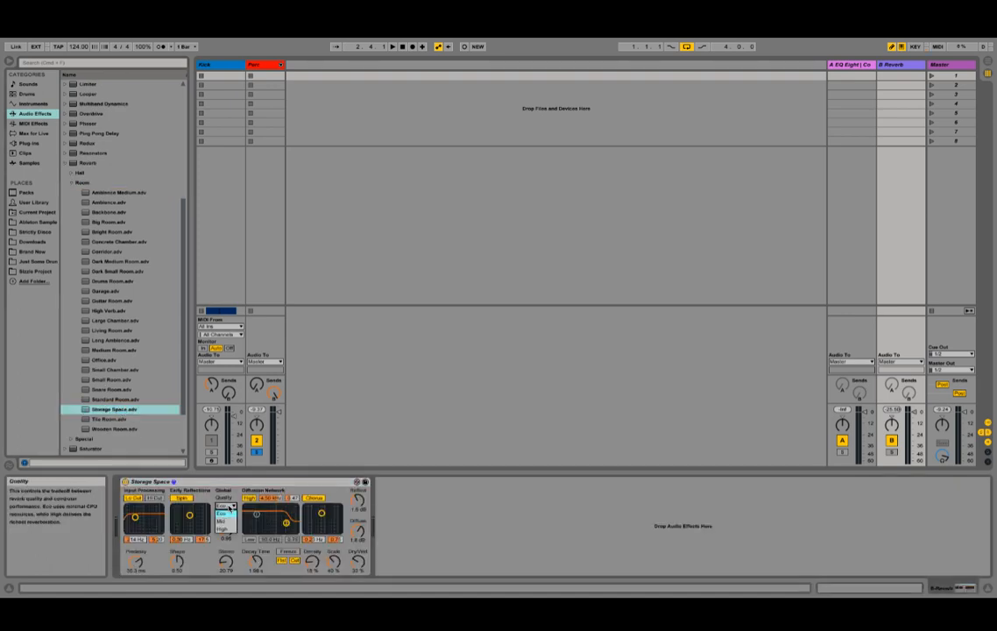
{"action": "left_click", "coordinate": [227, 527]}
{"action": "key", "text": "space"}
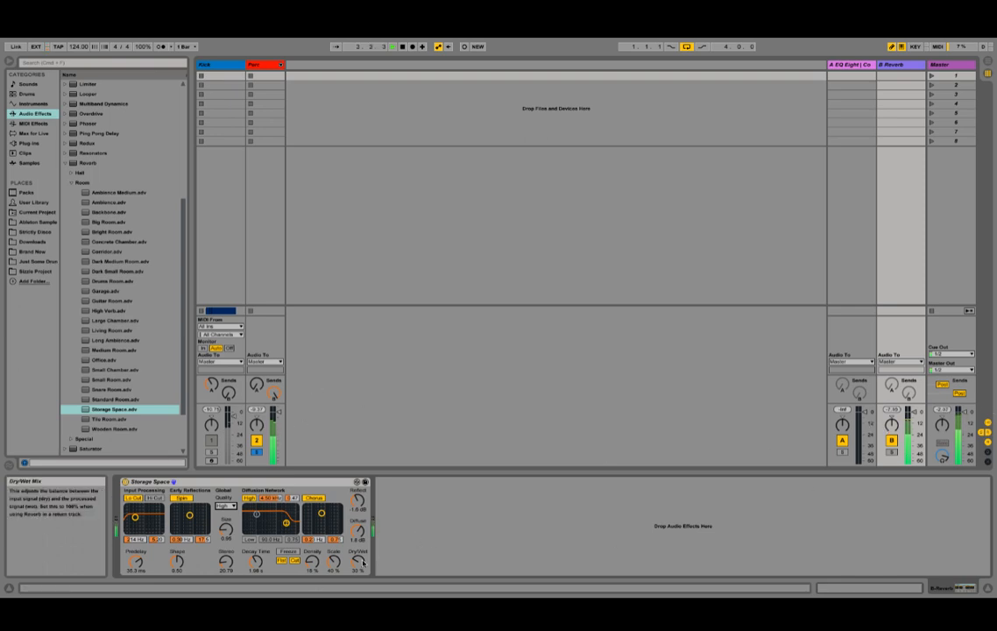
{"action": "left_click_drag", "start_coordinate": [363, 559], "coordinate": [363, 495]}
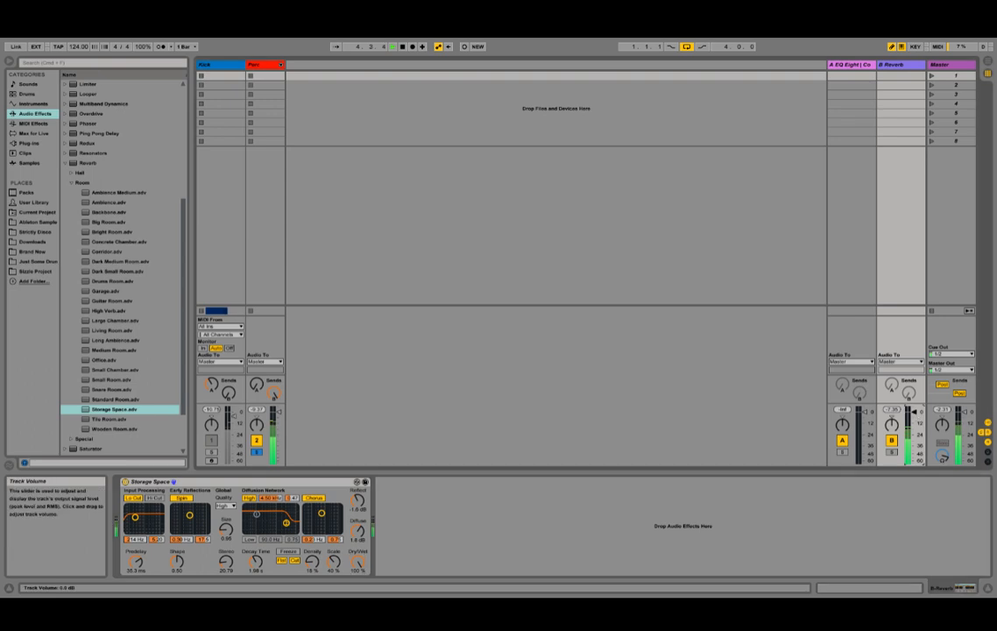
- Lower the Reverb return's volume, unsolo the Perc group and switch back to Arrangement View
{"action": "left_click_drag", "start_coordinate": [913, 424], "coordinate": [914, 435]}
{"action": "left_click", "coordinate": [256, 451]}
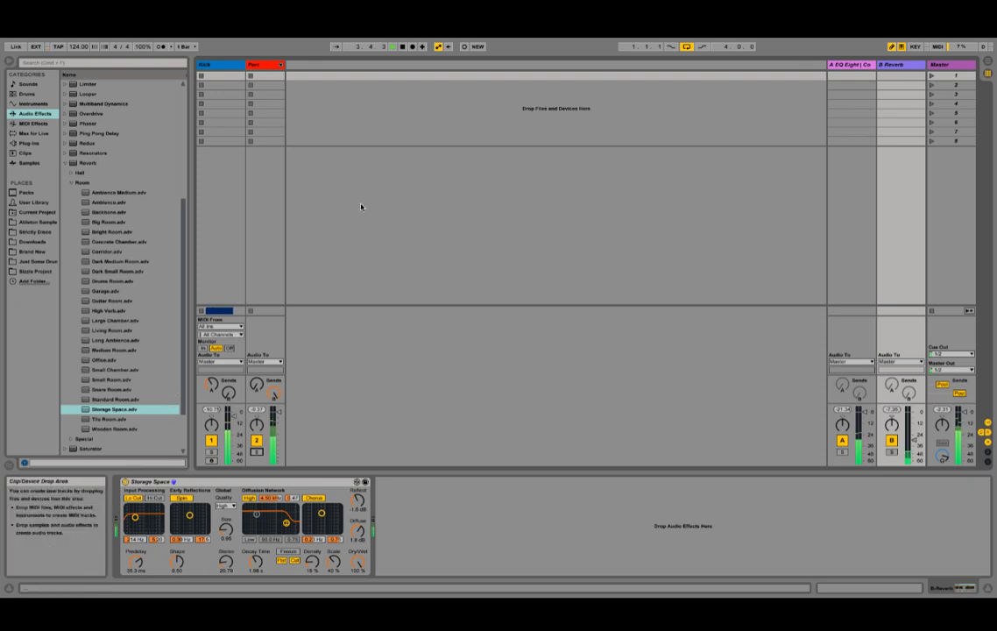
{"action": "key", "text": "Tab"}
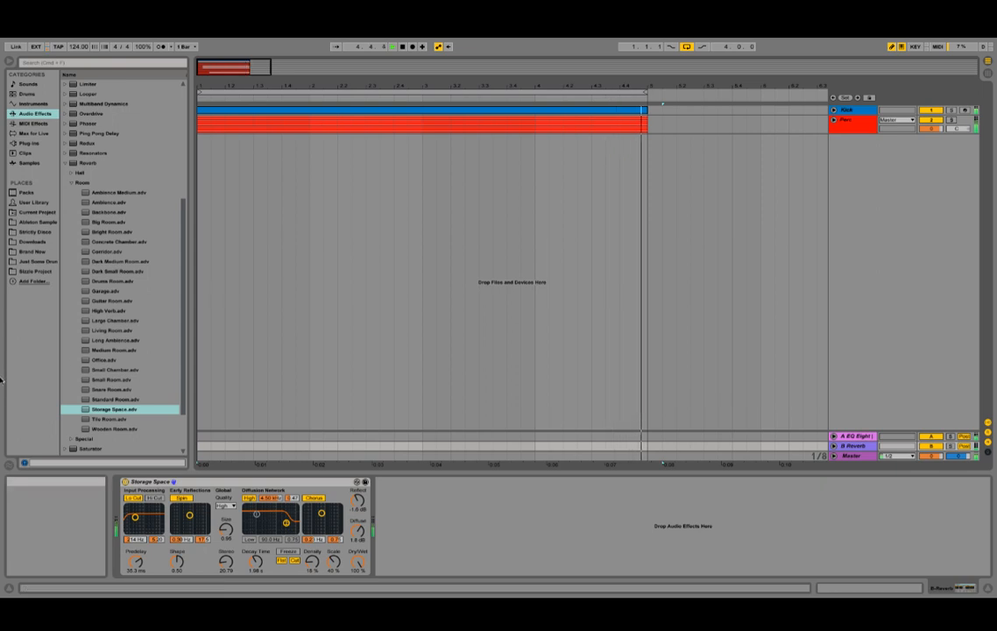
- Swap Storage Space for the Small Room reverb preset and turn down the Reverb return's track volume
{"action": "left_click", "coordinate": [123, 390]}
{"action": "left_click", "coordinate": [124, 380]}
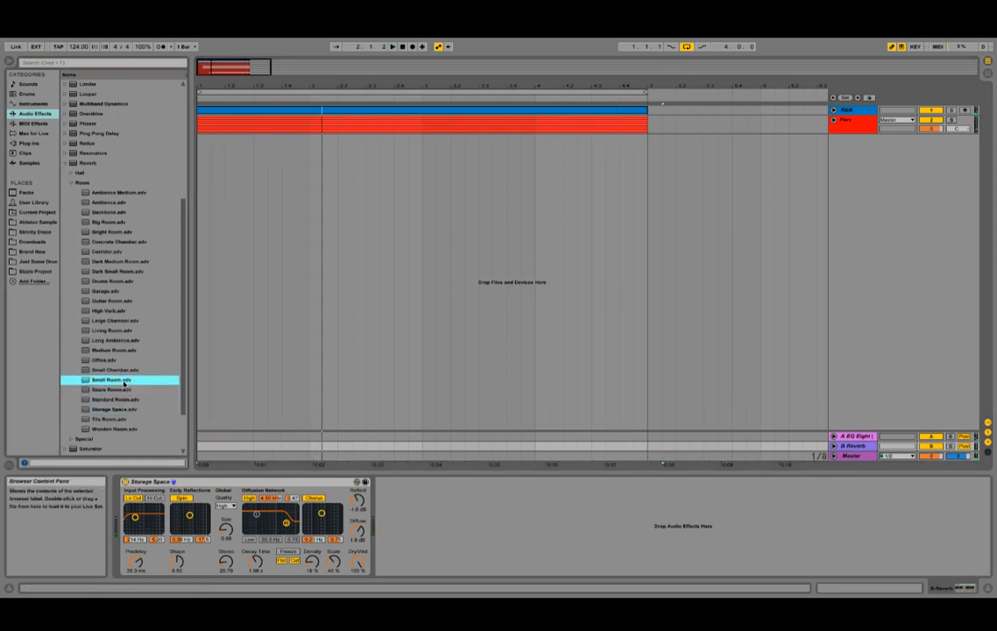
{"action": "double_click", "coordinate": [124, 381]}
{"action": "left_click", "coordinate": [202, 481]}
{"action": "key", "text": "Delete"}
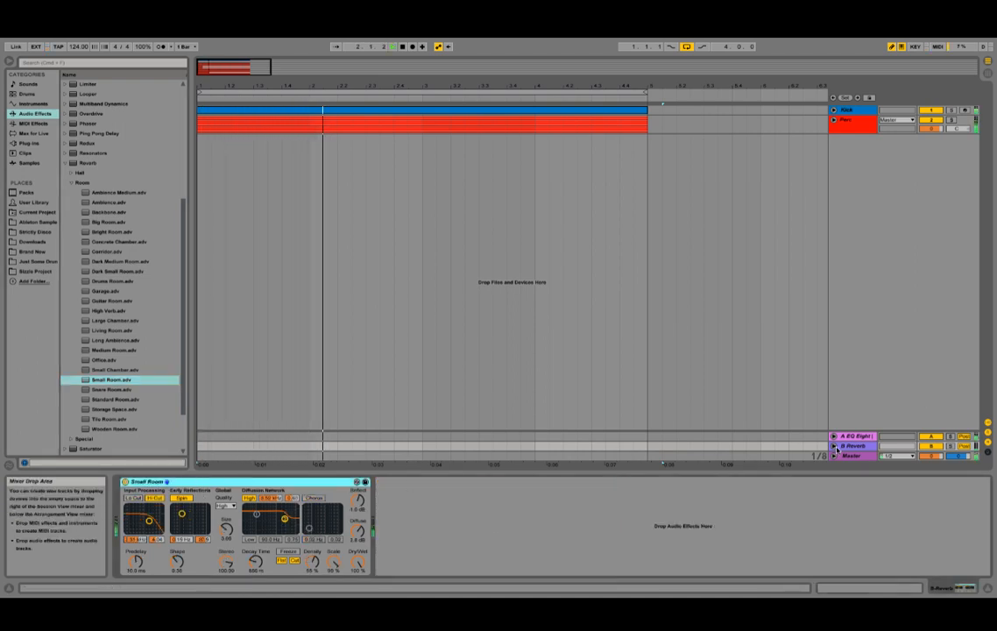
{"action": "left_click", "coordinate": [834, 446]}
{"action": "mouse_move", "coordinate": [930, 421]}
{"action": "left_mouse_down"}
{"action": "mouse_move", "coordinate": [929, 447]}
{"action": "mouse_move", "coordinate": [930, 438]}
{"action": "left_mouse_up"}
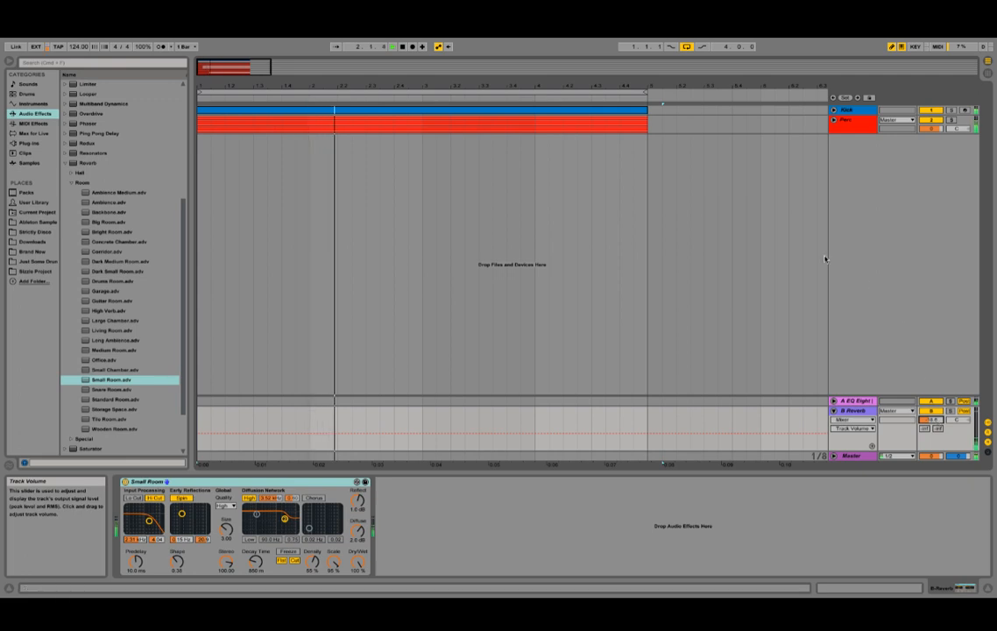
- Add a Glue Compressor to the folded Perc group and play the loop
{"action": "left_click", "coordinate": [843, 120]}
{"action": "left_click", "coordinate": [835, 120]}
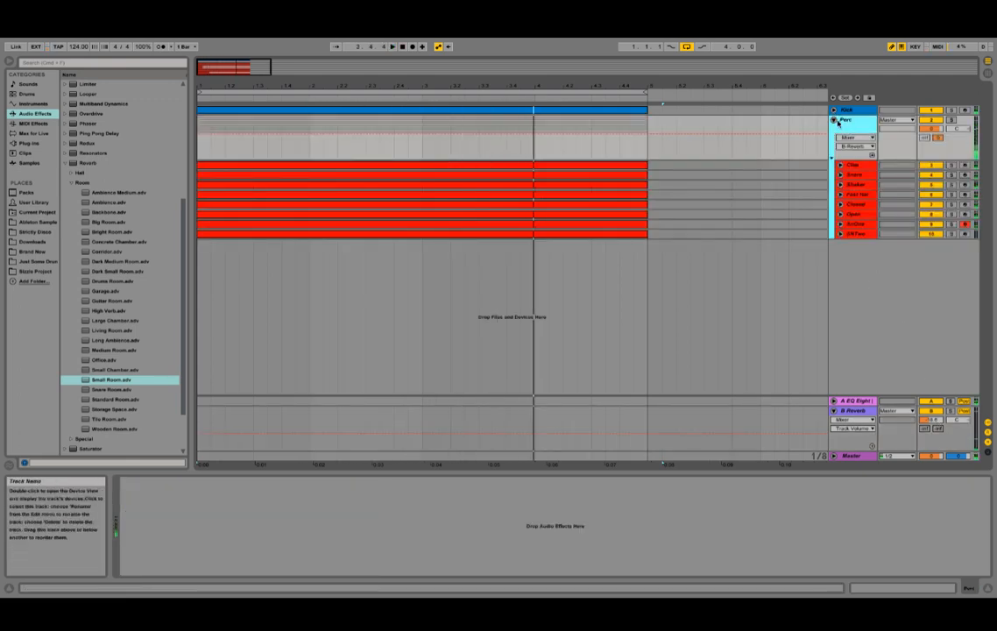
{"action": "left_click", "coordinate": [835, 126]}
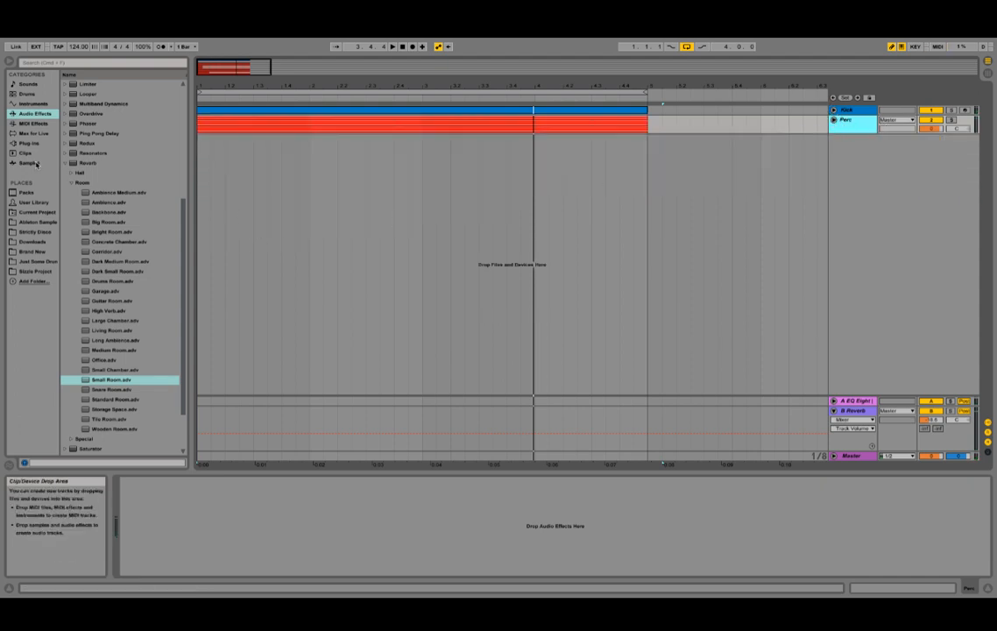
{"action": "left_click", "coordinate": [46, 105]}
{"action": "left_click", "coordinate": [40, 113]}
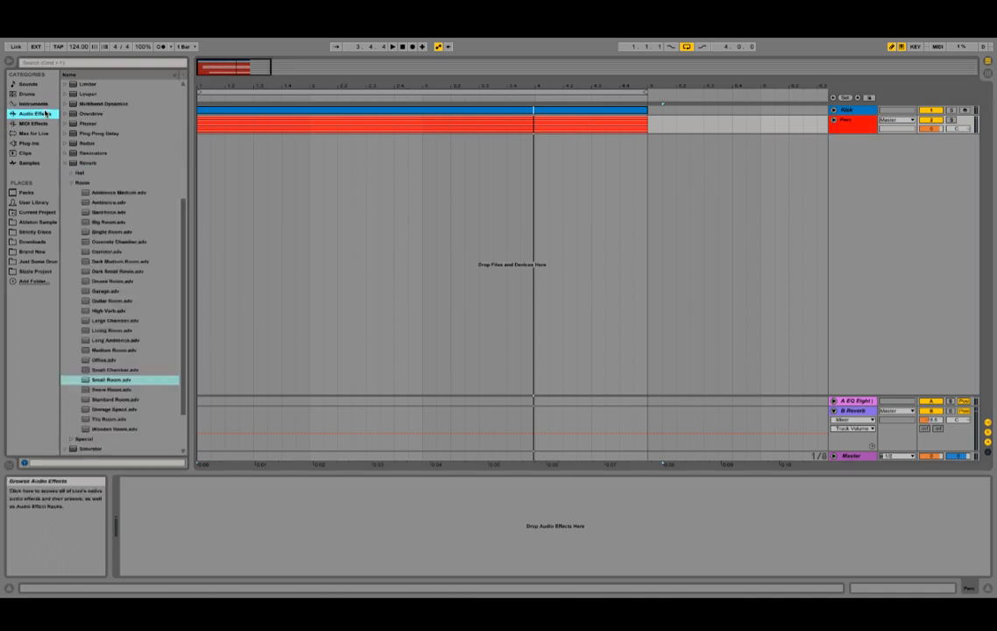
{"action": "left_click", "coordinate": [67, 164]}
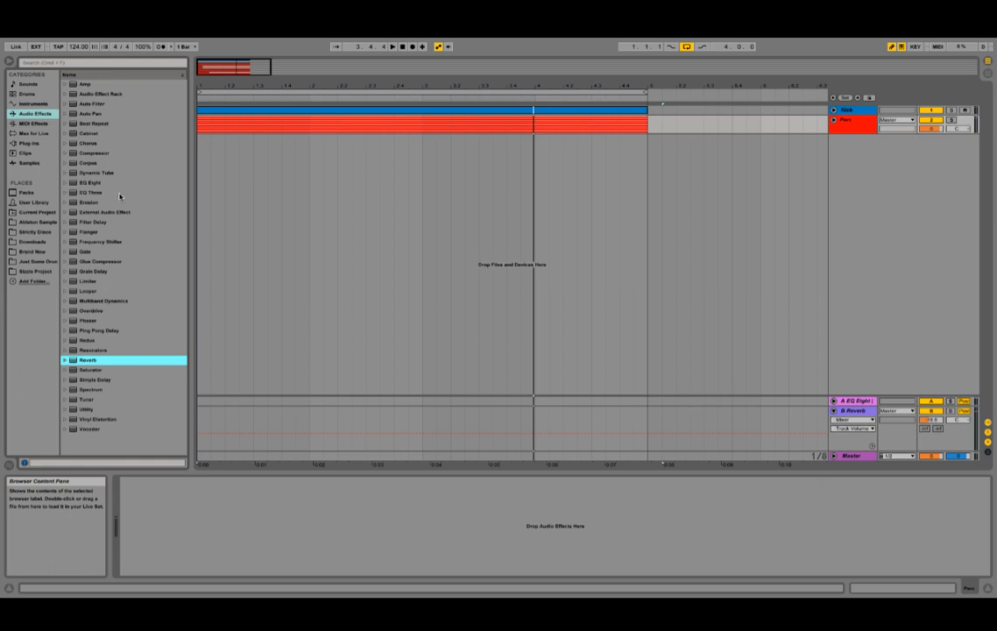
{"action": "left_click", "coordinate": [857, 128]}
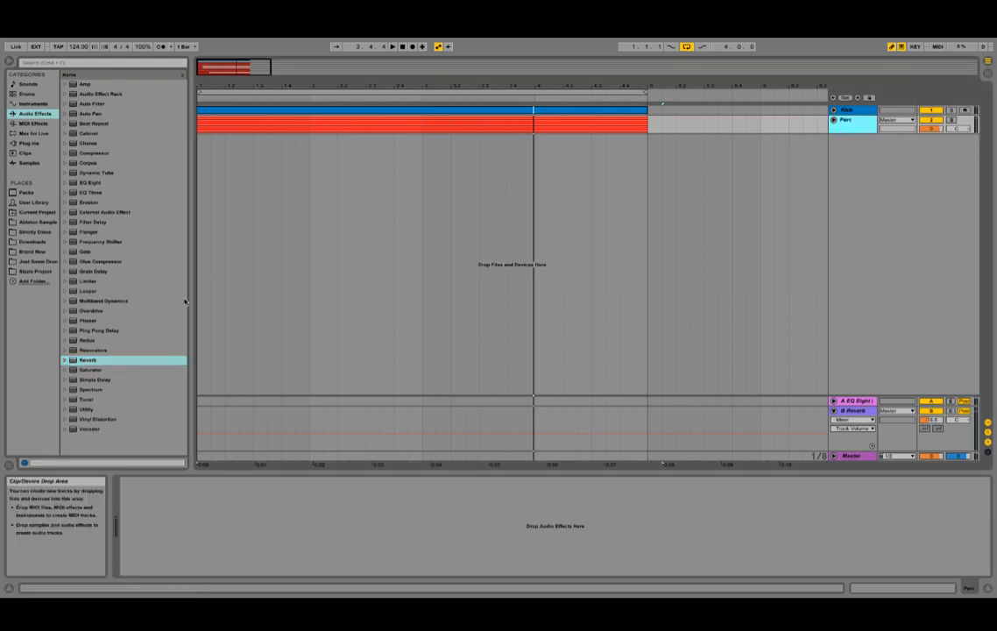
{"action": "double_click", "coordinate": [101, 262]}
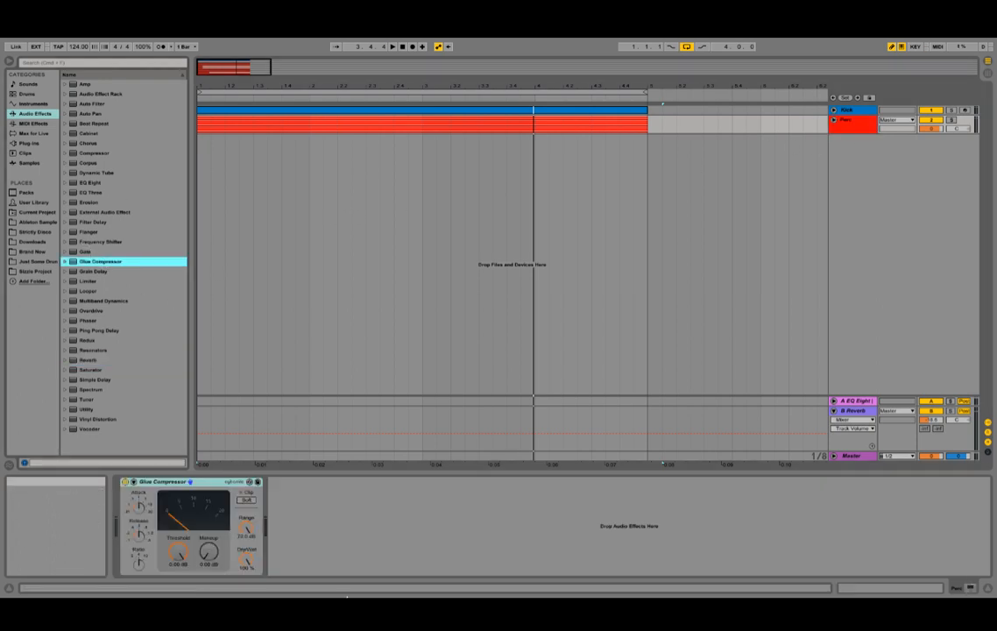
{"action": "key", "text": "space"}
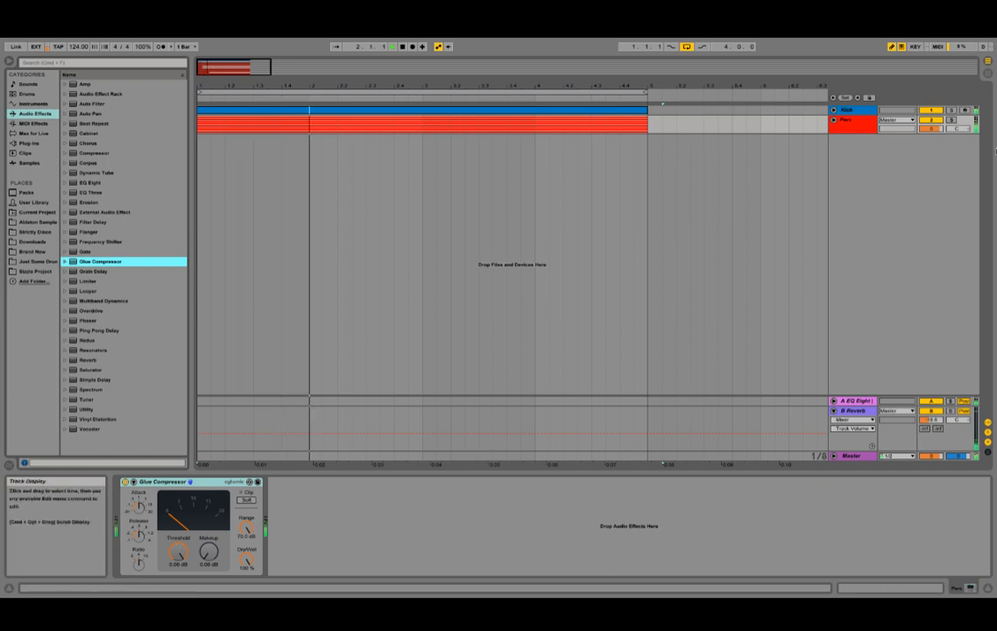
- Unfold the Kick track and fine-tune its Compressor threshold while the loop plays
{"action": "left_click", "coordinate": [834, 110]}
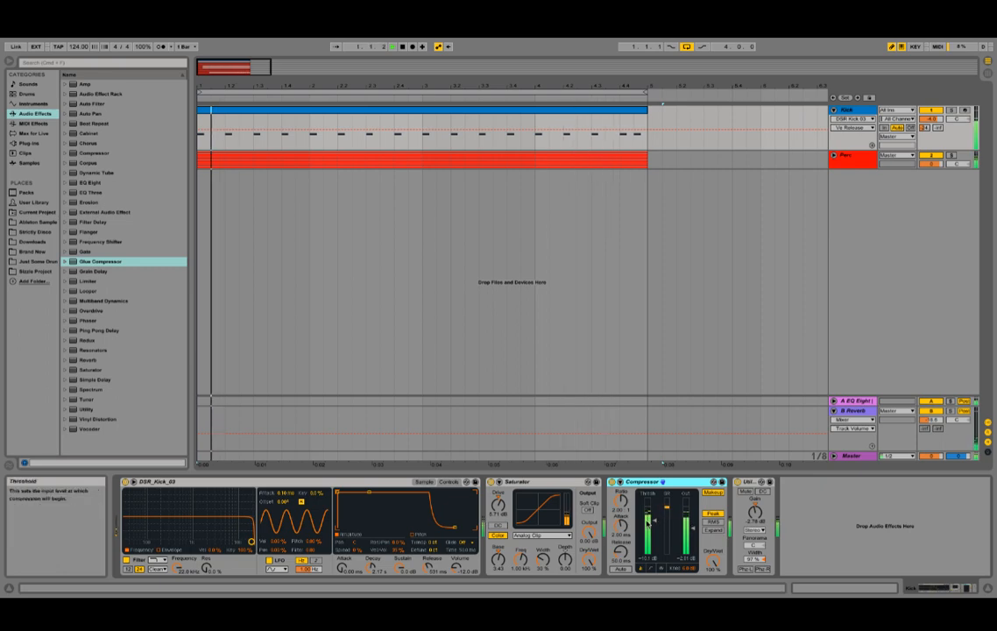
{"action": "left_click_drag", "start_coordinate": [654, 523], "coordinate": [652, 522]}
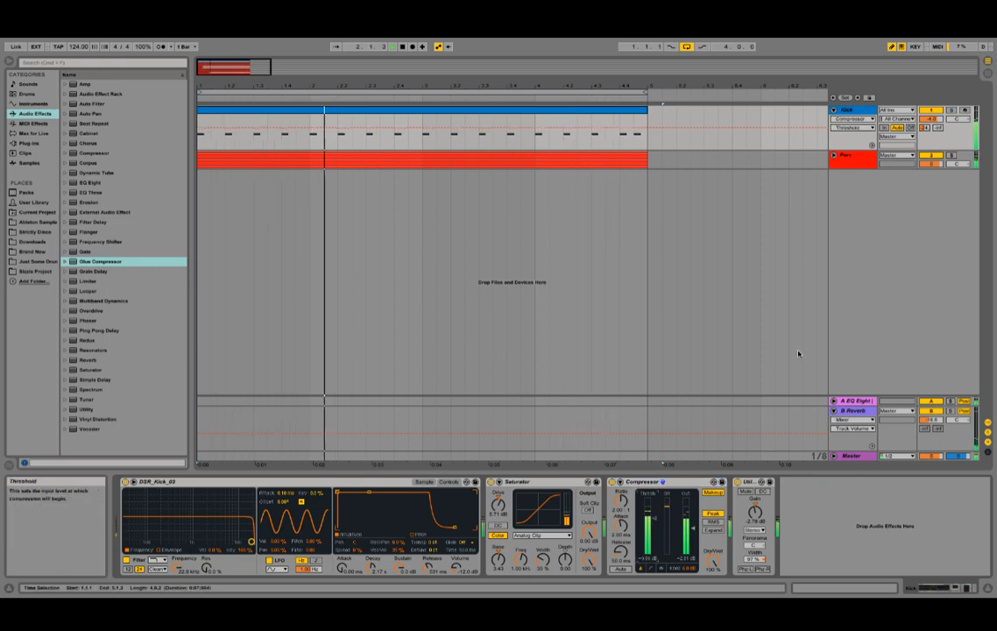
- On the Perc group's Glue Compressor, raise the attack, lower the threshold to about -27 dB and lengthen the release
{"action": "left_click", "coordinate": [845, 154]}
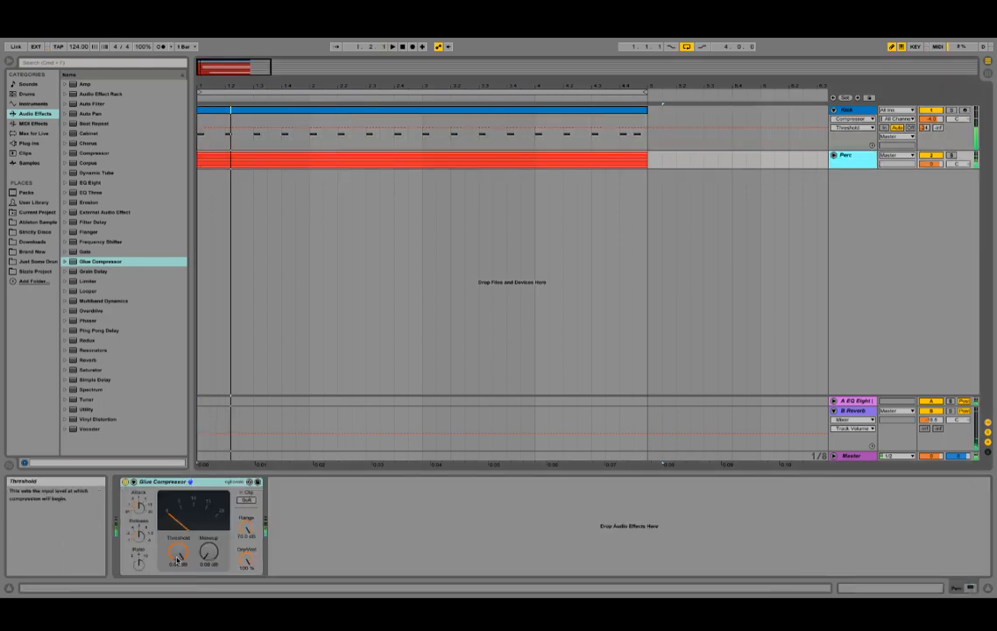
{"action": "left_click", "coordinate": [154, 484]}
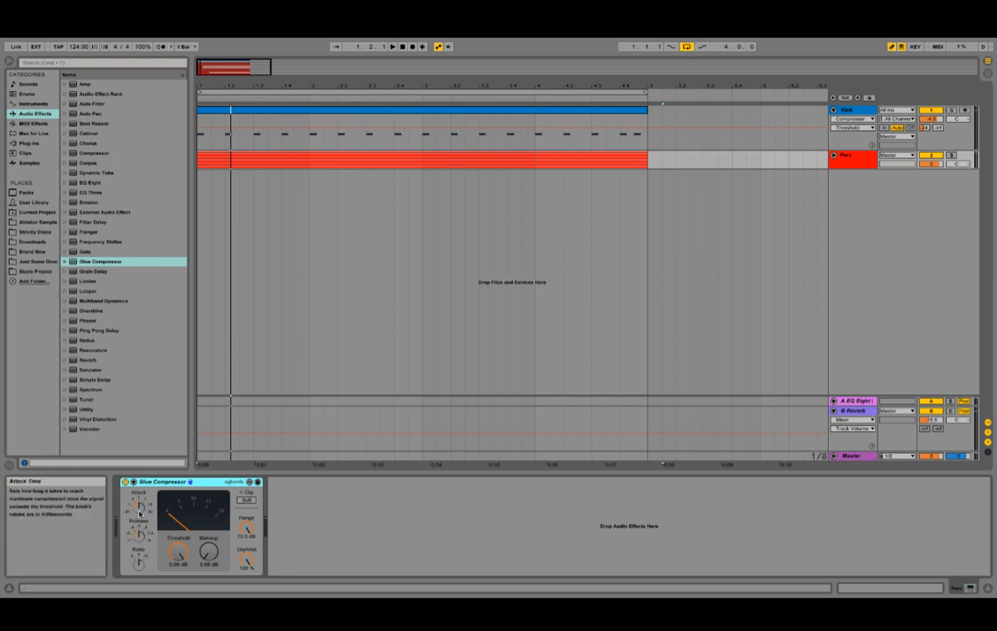
{"action": "left_click_drag", "start_coordinate": [140, 509], "coordinate": [140, 499]}
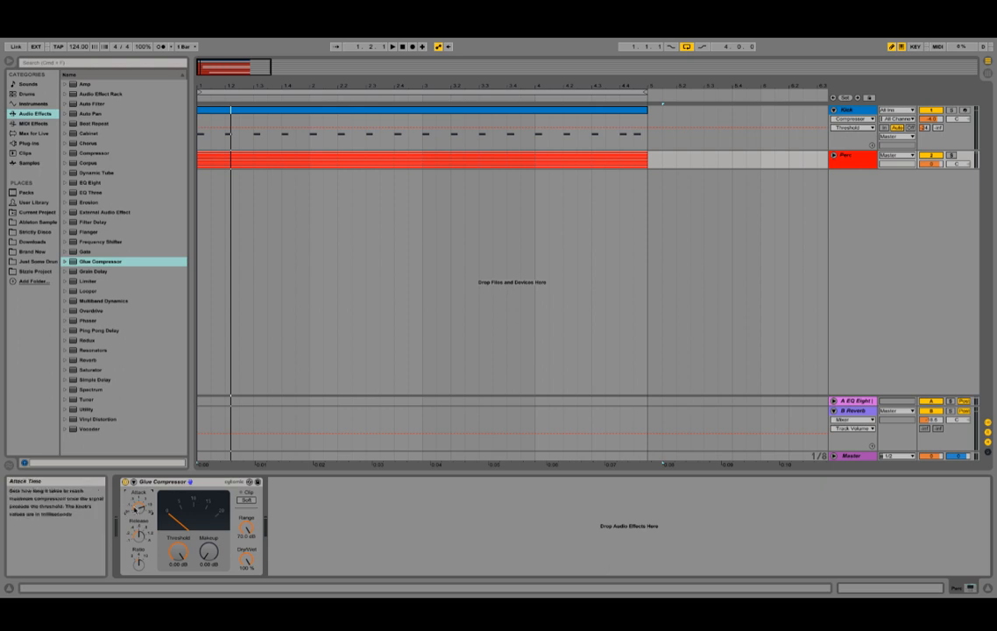
{"action": "key", "text": "space"}
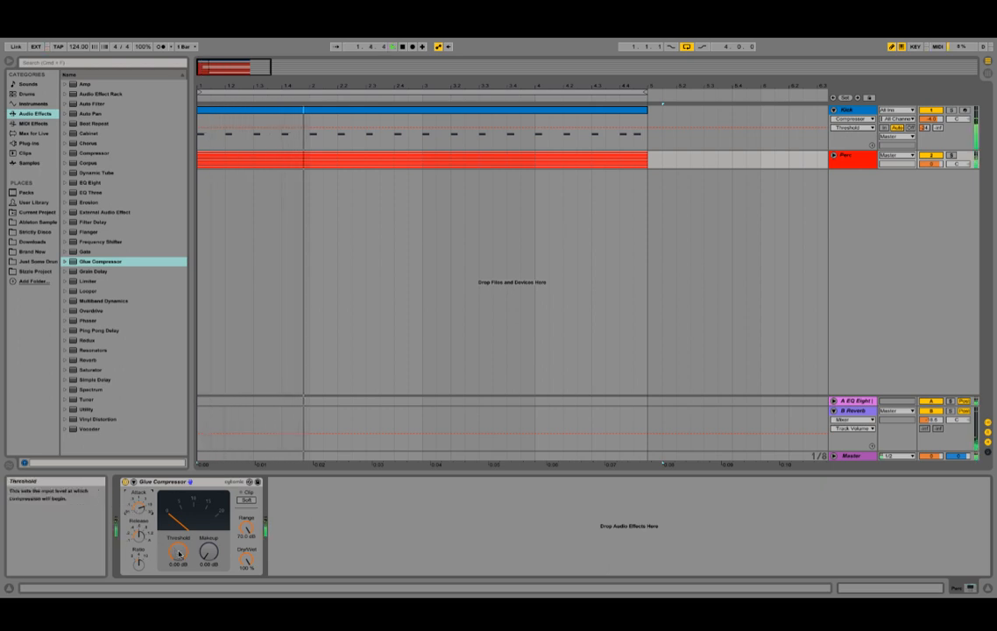
{"action": "left_click_drag", "start_coordinate": [180, 545], "coordinate": [180, 565]}
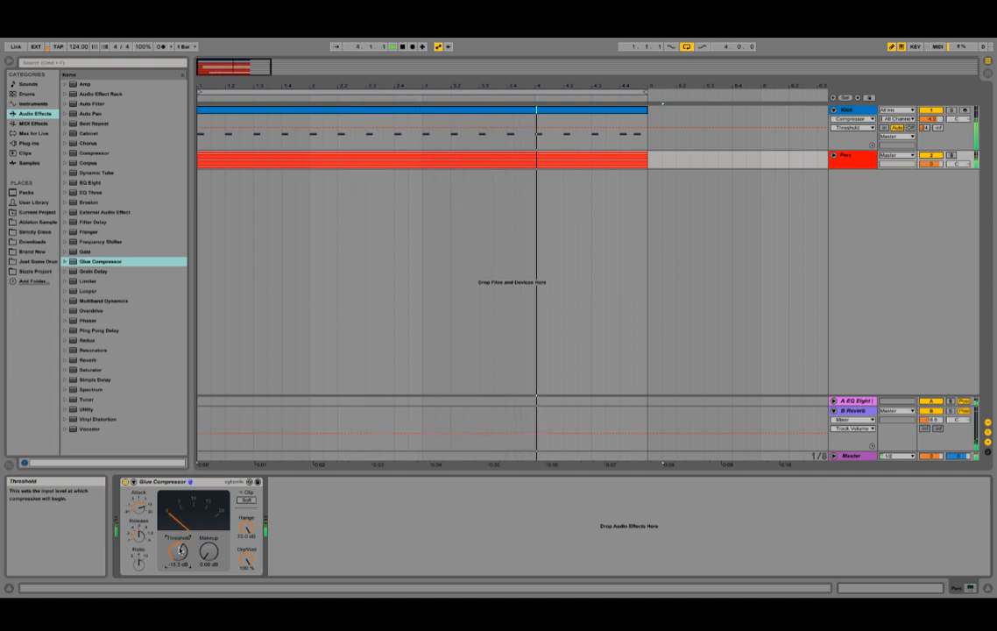
{"action": "left_click_drag", "start_coordinate": [180, 551], "coordinate": [179, 568]}
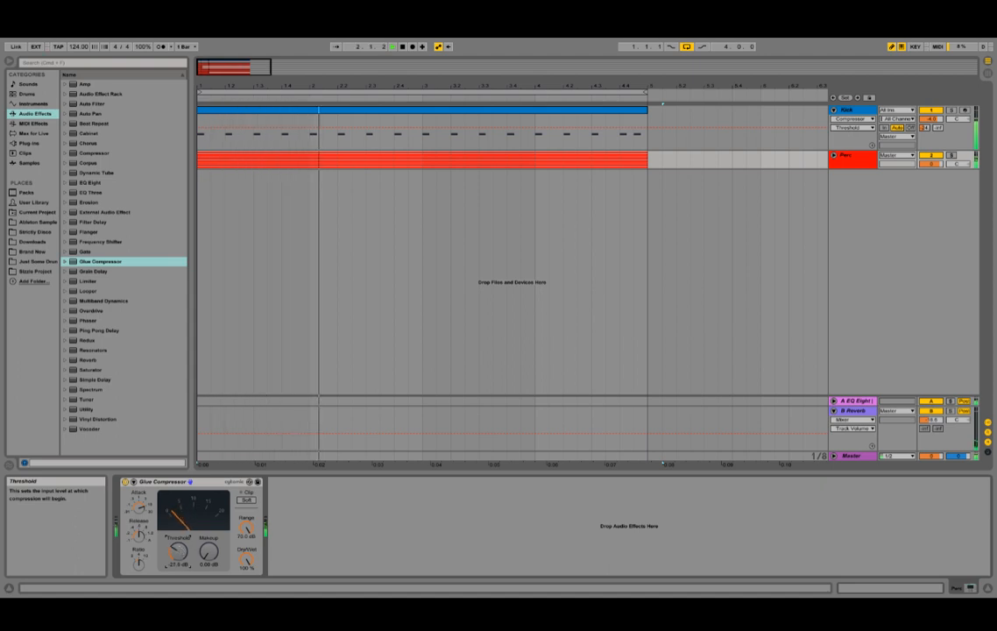
{"action": "left_click", "coordinate": [138, 534]}
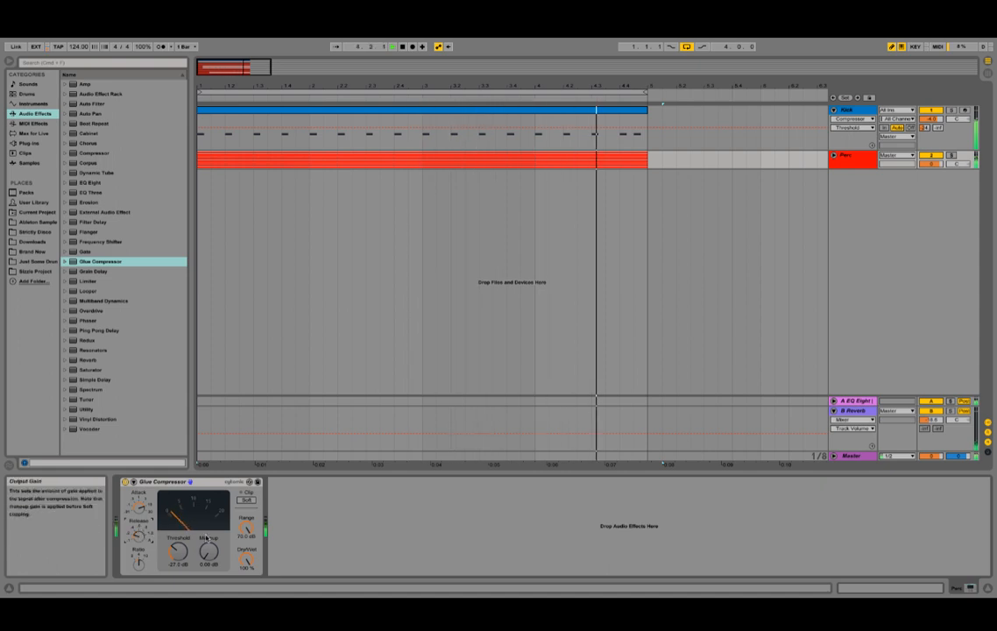
- In Session View, set the Glue Compressor's makeup gain to about 2.2 dB and raise the Kick volume slightly to about -3.7 dB
{"action": "key", "text": "Tab"}
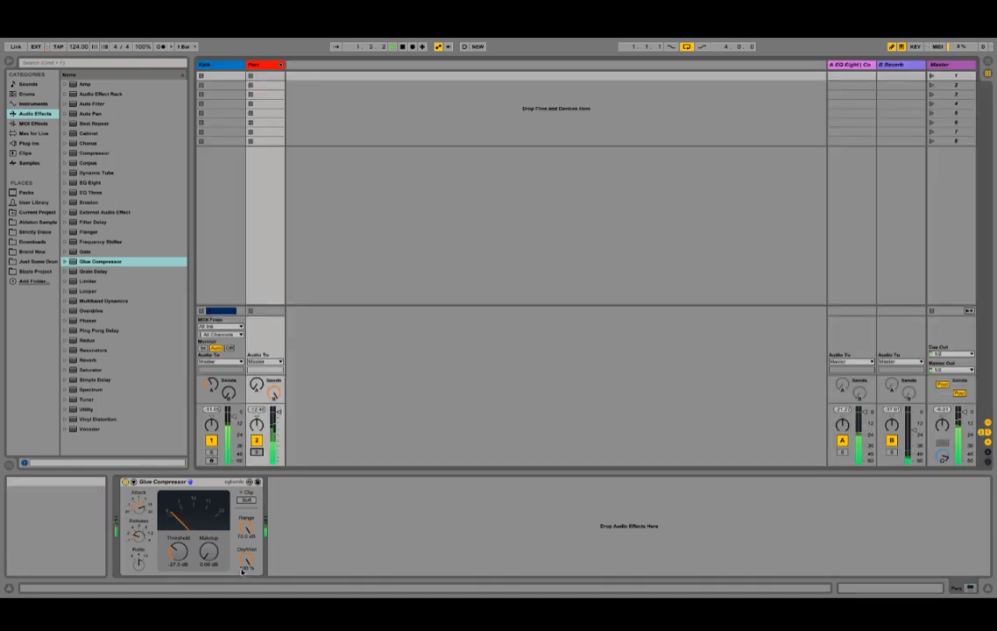
{"action": "left_click", "coordinate": [210, 563]}
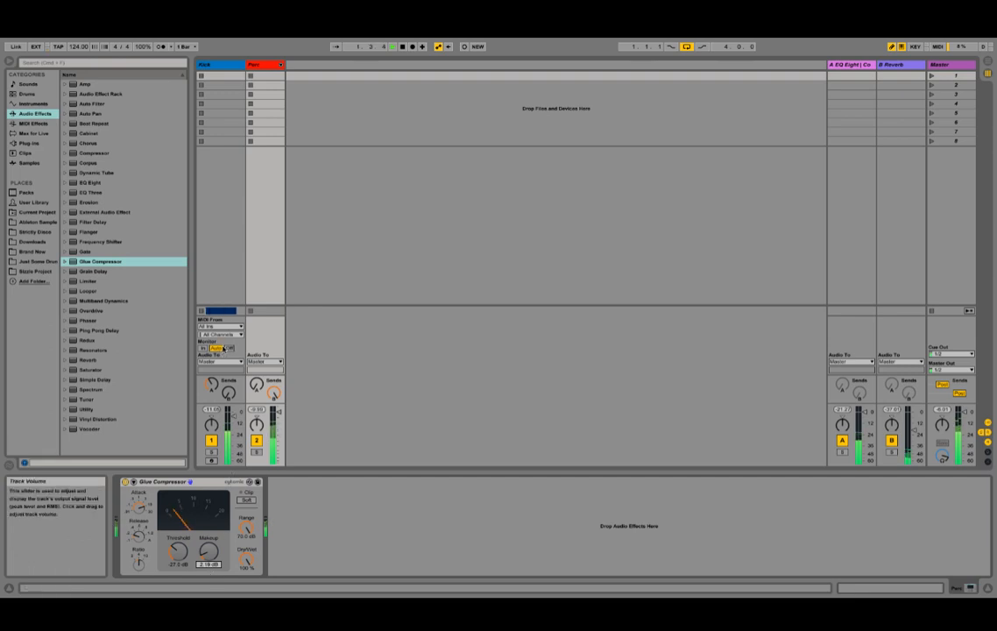
{"action": "left_click_drag", "start_coordinate": [233, 416], "coordinate": [233, 414]}
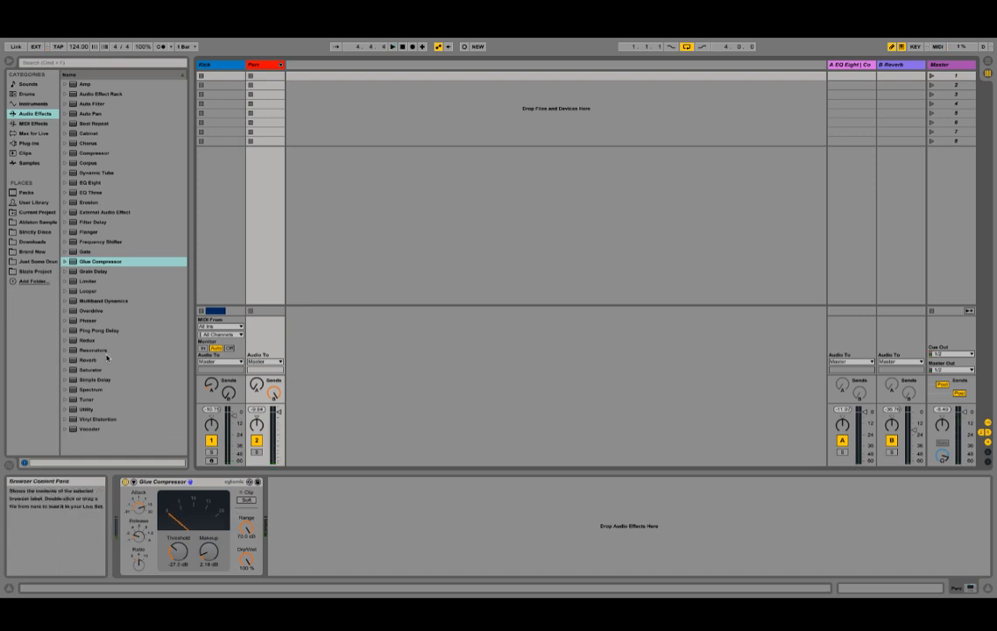
- Add a Saturator after Perc's Glue Compressor with about 4 dB drive, a raised color base and about 1.45 kHz color frequency
{"action": "left_click_drag", "start_coordinate": [100, 371], "coordinate": [306, 528]}
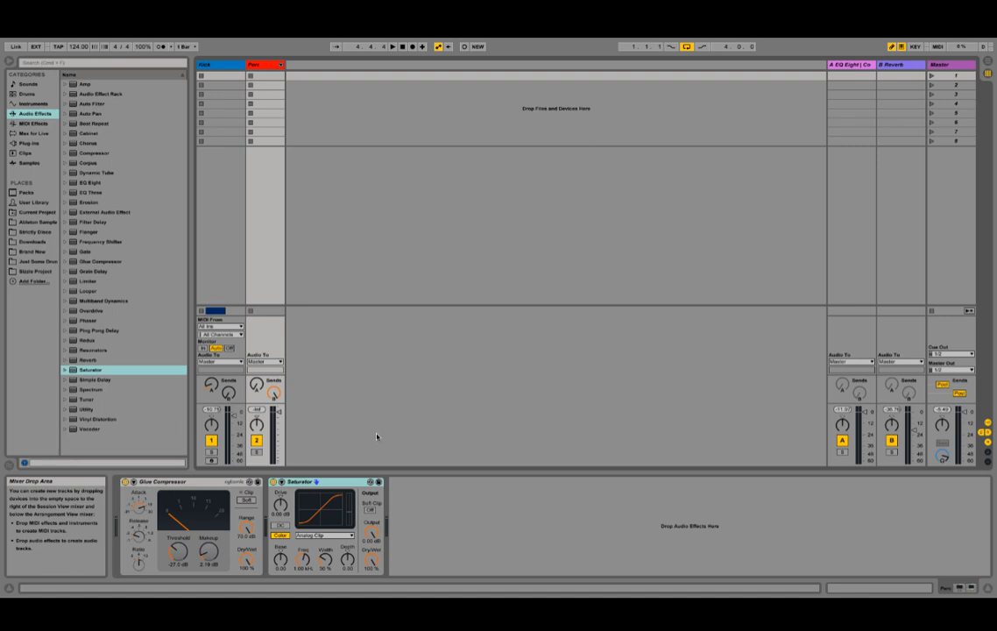
{"action": "left_click_drag", "start_coordinate": [305, 559], "coordinate": [304, 574]}
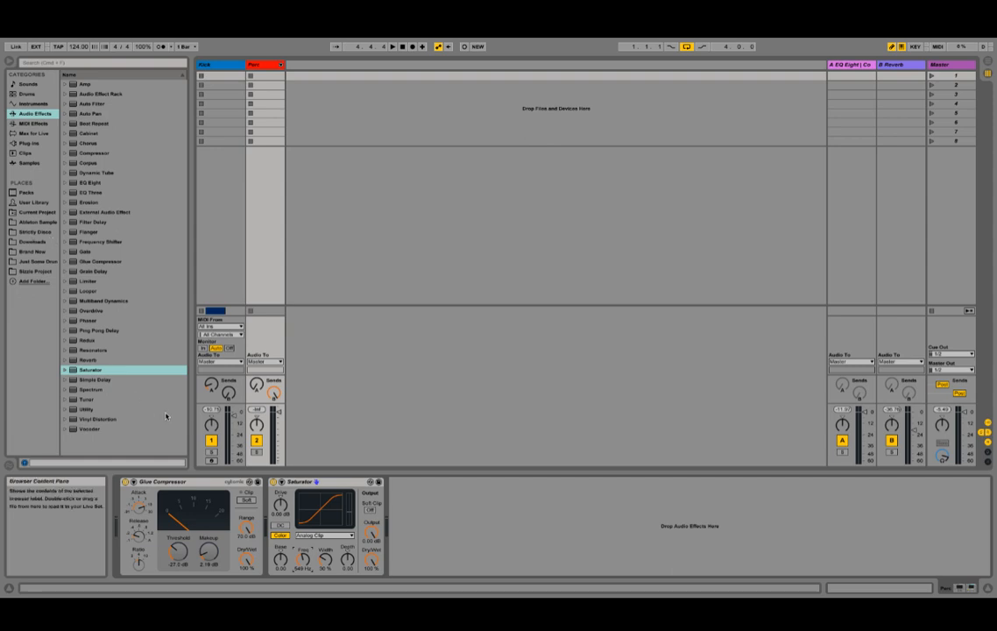
{"action": "key", "text": "space"}
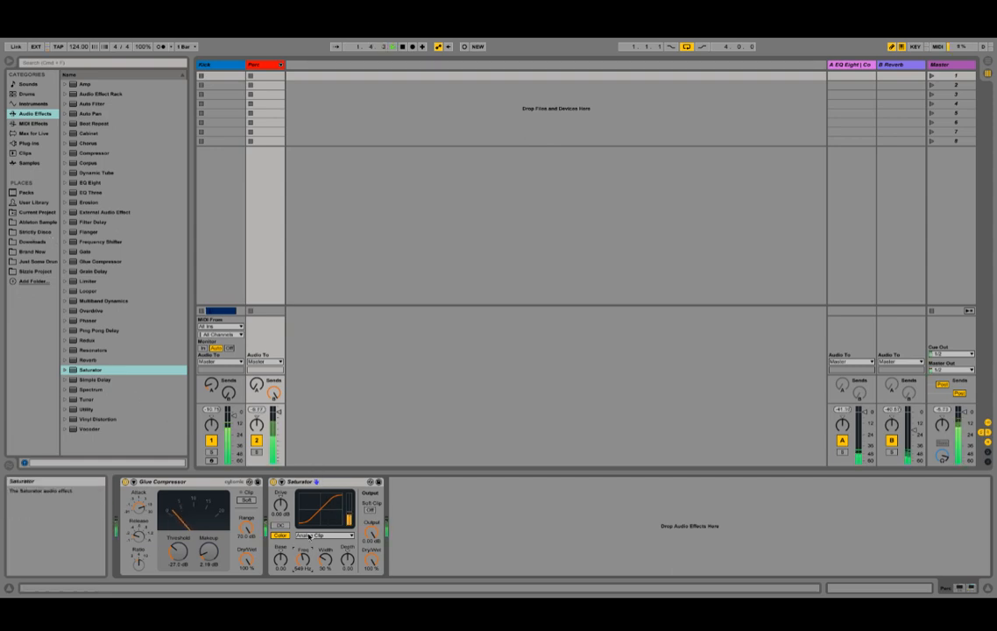
{"action": "left_click_drag", "start_coordinate": [280, 504], "coordinate": [281, 494]}
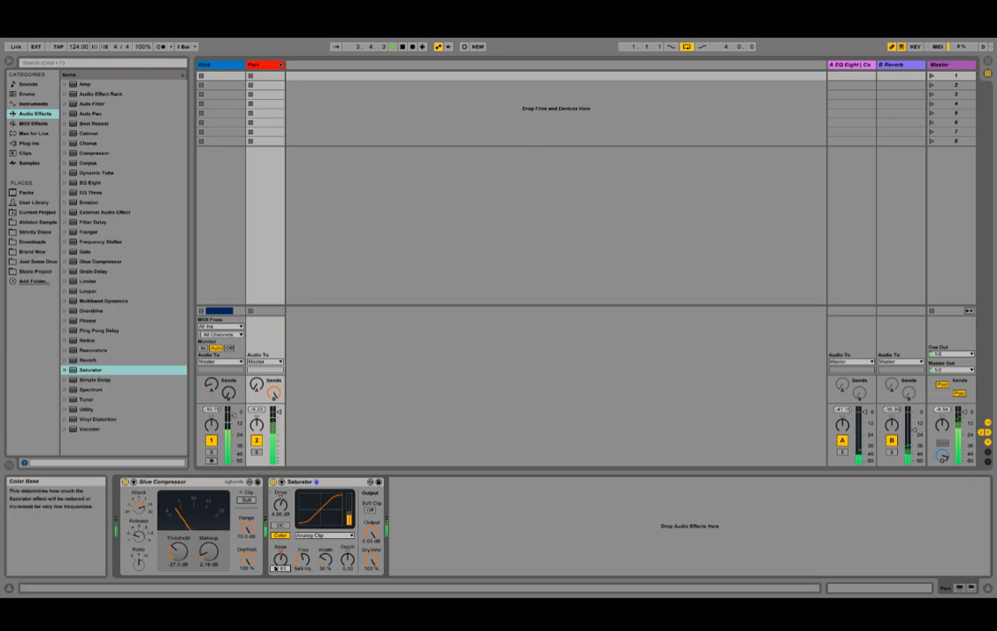
{"action": "left_click_drag", "start_coordinate": [301, 558], "coordinate": [302, 535]}
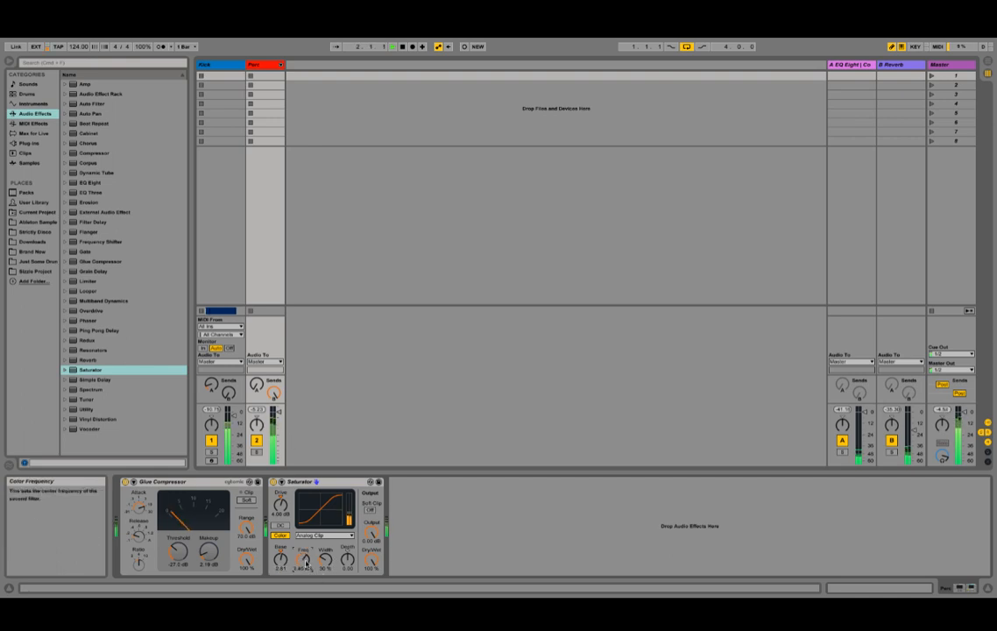
- Set the Kick's Saturator to Soft Sine with about 4 dB drive and 5.14 base, and turn down the Kick's send A
{"action": "left_click", "coordinate": [225, 74]}
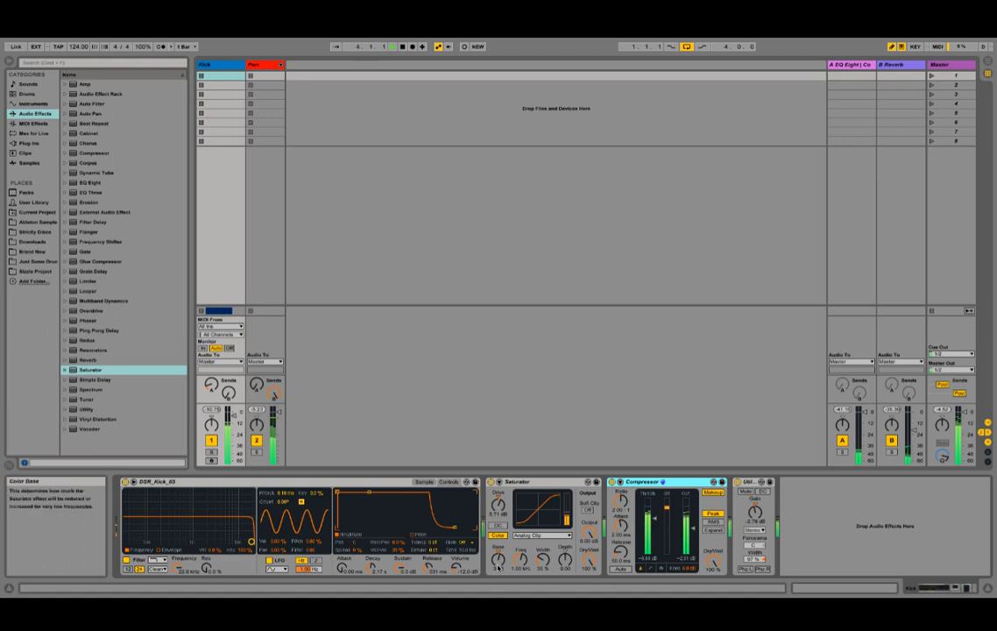
{"action": "left_click", "coordinate": [538, 535]}
{"action": "left_click", "coordinate": [531, 547]}
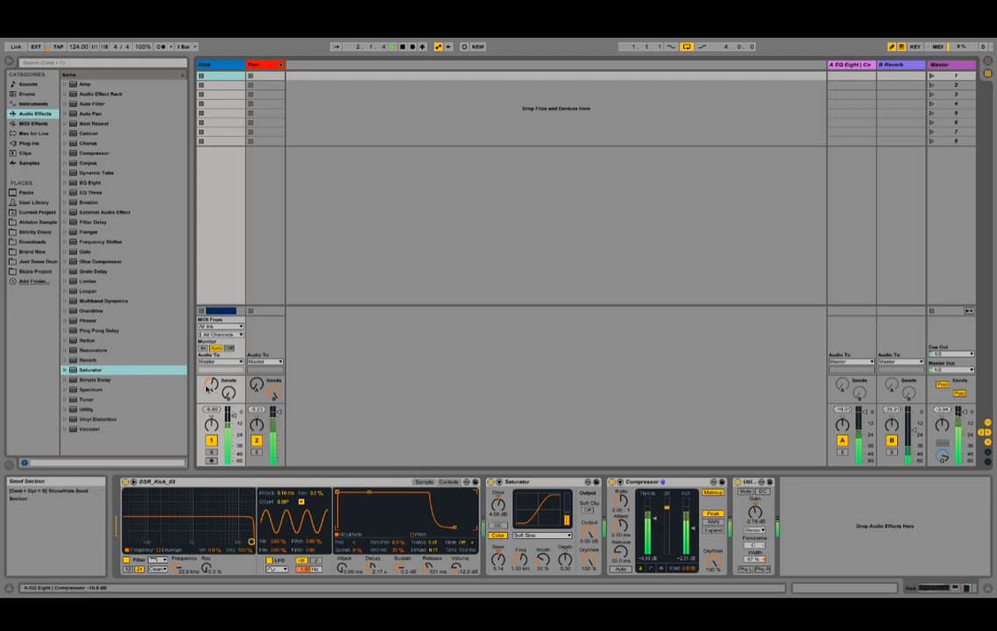
{"action": "left_click_drag", "start_coordinate": [210, 385], "coordinate": [210, 401]}
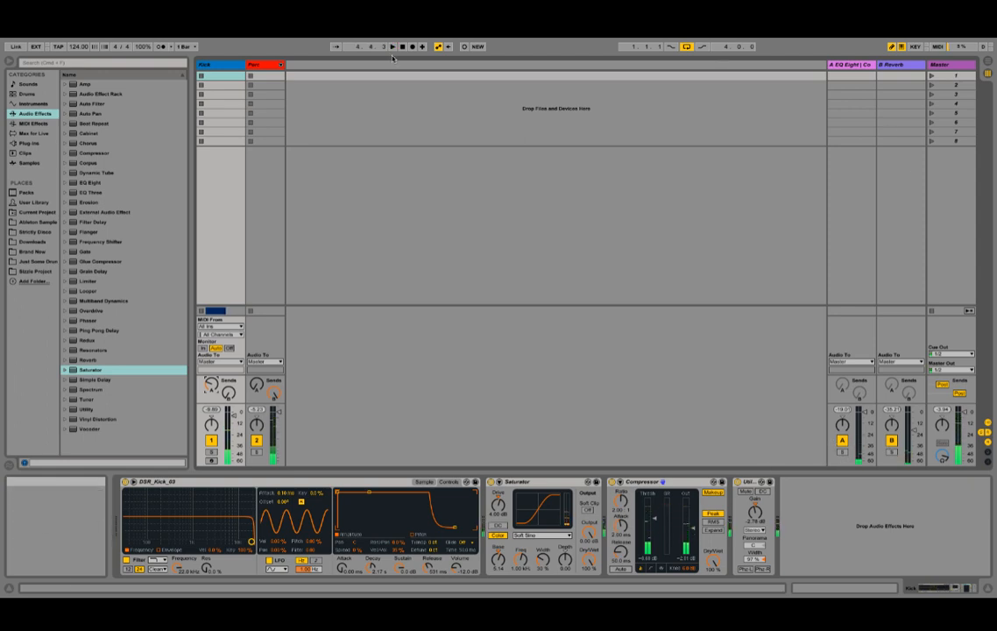
- Add a Utility after the Perc group's Saturator, set its gain to about -4.4 dB and play the loop
{"action": "left_click", "coordinate": [259, 73]}
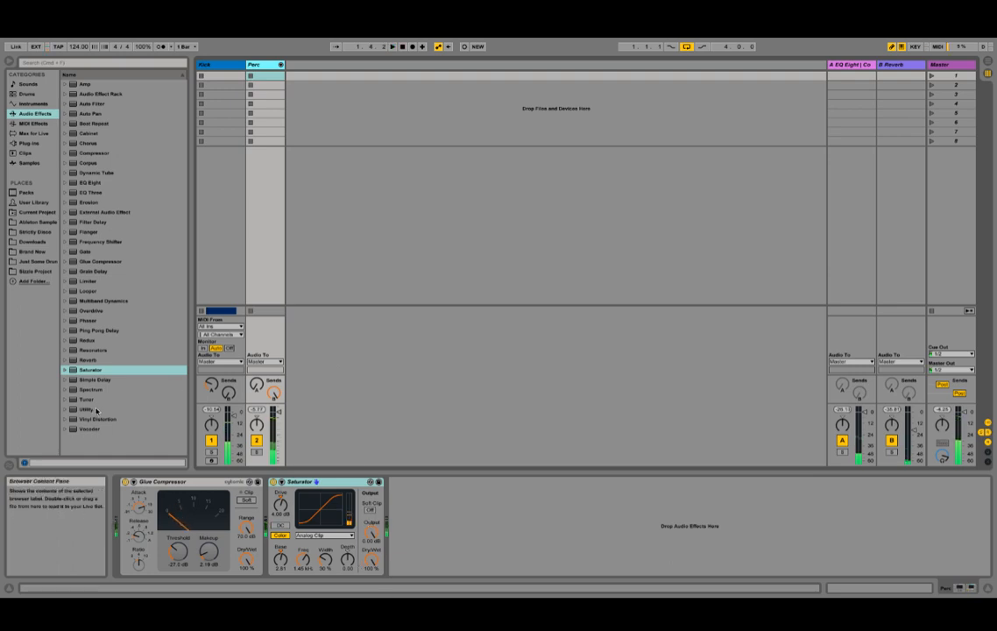
{"action": "left_click_drag", "start_coordinate": [96, 411], "coordinate": [415, 531]}
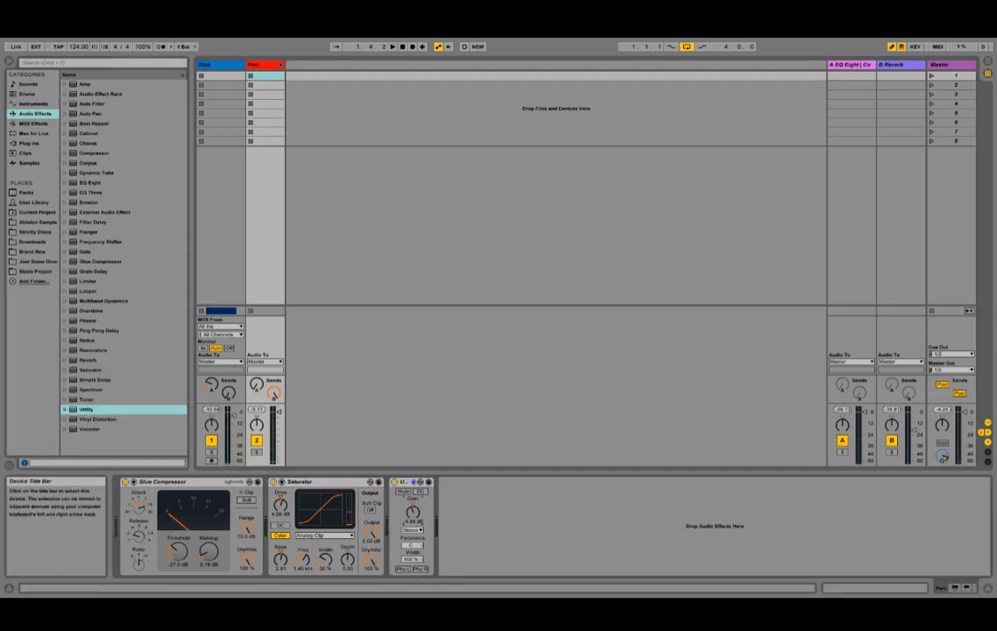
{"action": "key", "text": "space"}
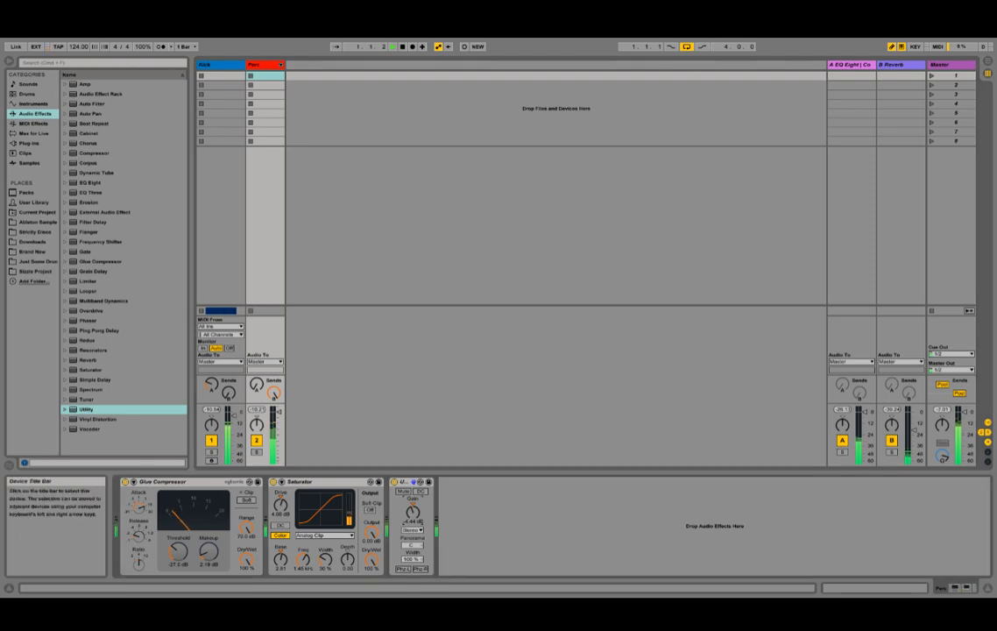
- Lower the Base of the Kick's Saturator to about 4 and set the Perc group's Utility gain to about -3.9 dB
{"action": "left_click", "coordinate": [216, 66]}
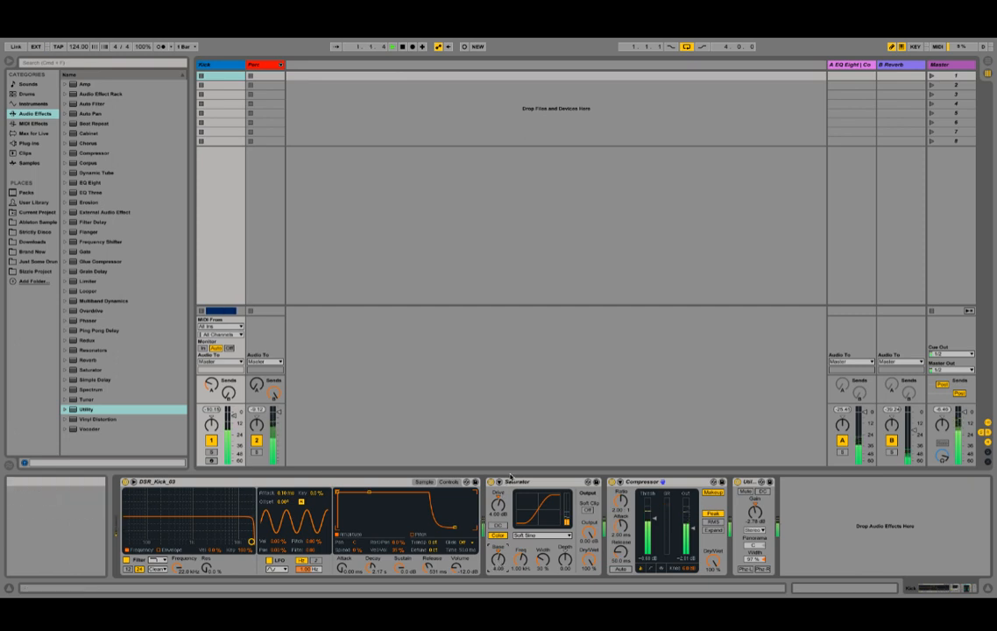
{"action": "left_click_drag", "start_coordinate": [503, 563], "coordinate": [474, 594]}
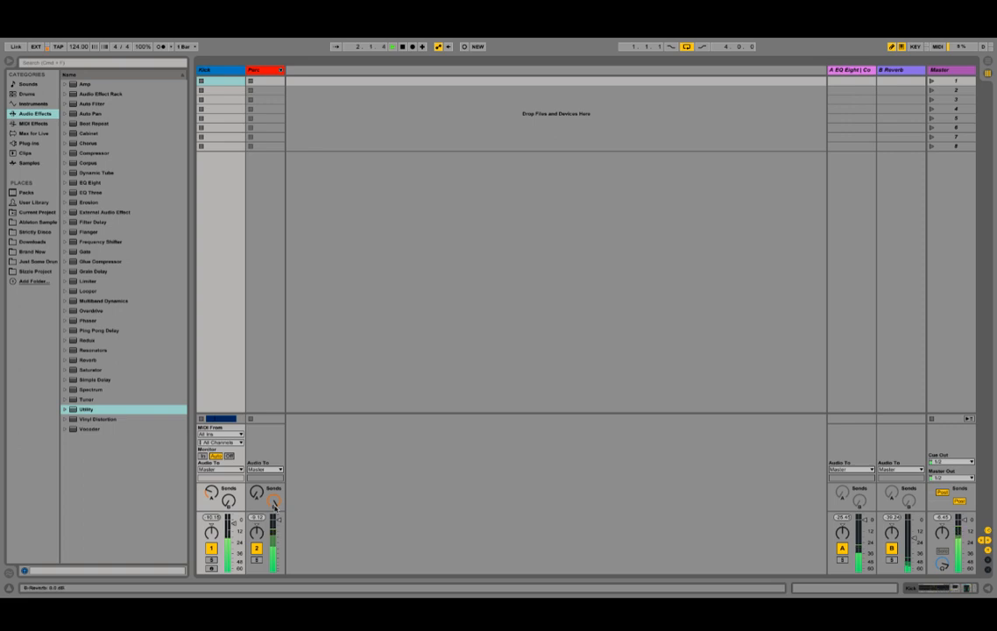
{"action": "double_click", "coordinate": [257, 71]}
- In Arrangement View, unfold the Perc group, rebalance the pedal hat and Shaker track volumes during playback, and refold the group
{"action": "key", "text": "Tab"}
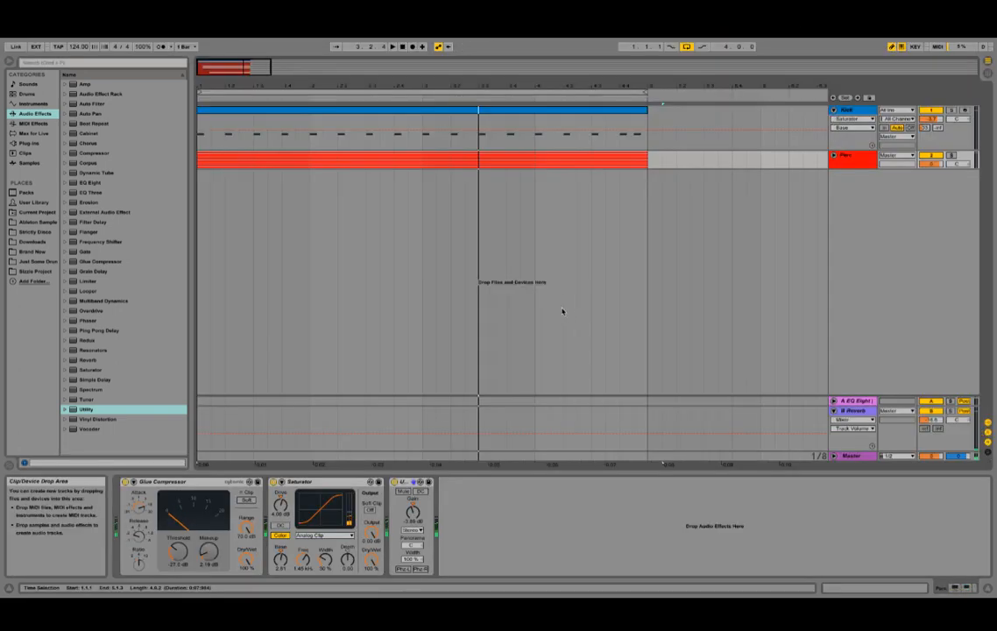
{"action": "left_click", "coordinate": [832, 157]}
{"action": "left_click", "coordinate": [840, 229]}
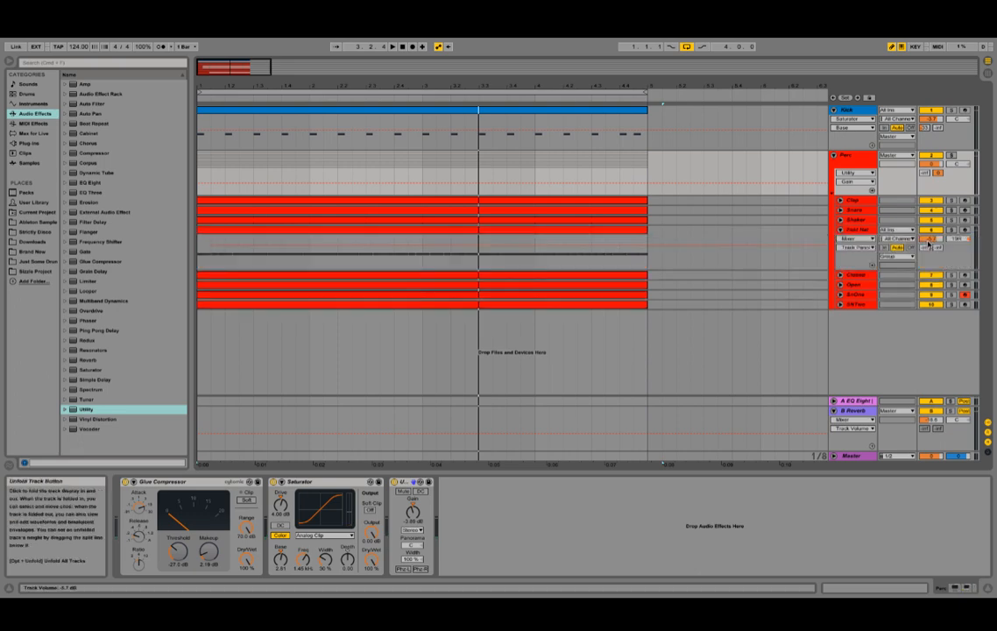
{"action": "key", "text": "space"}
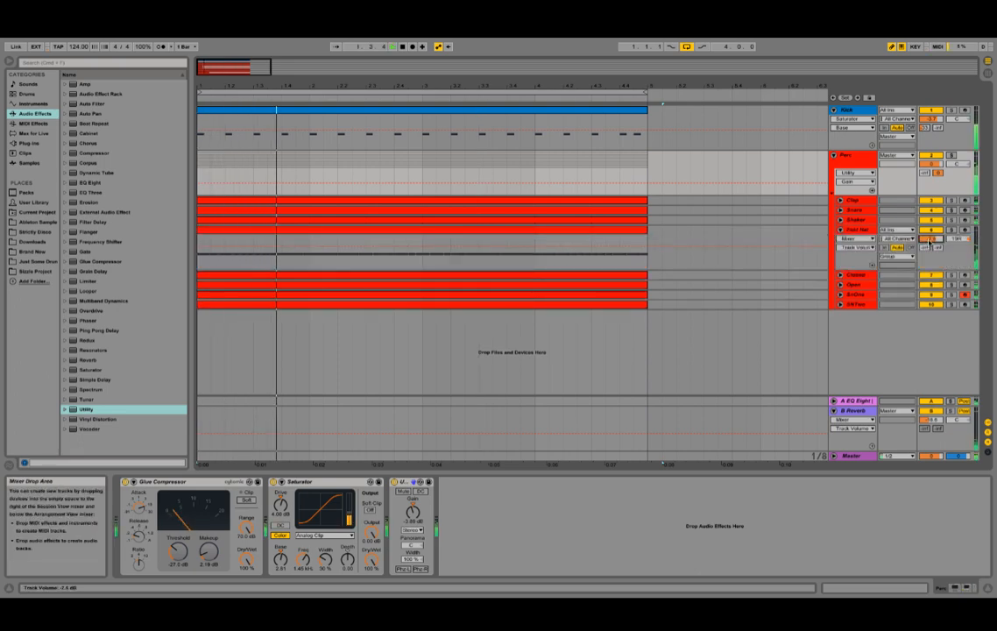
{"action": "left_click", "coordinate": [840, 220]}
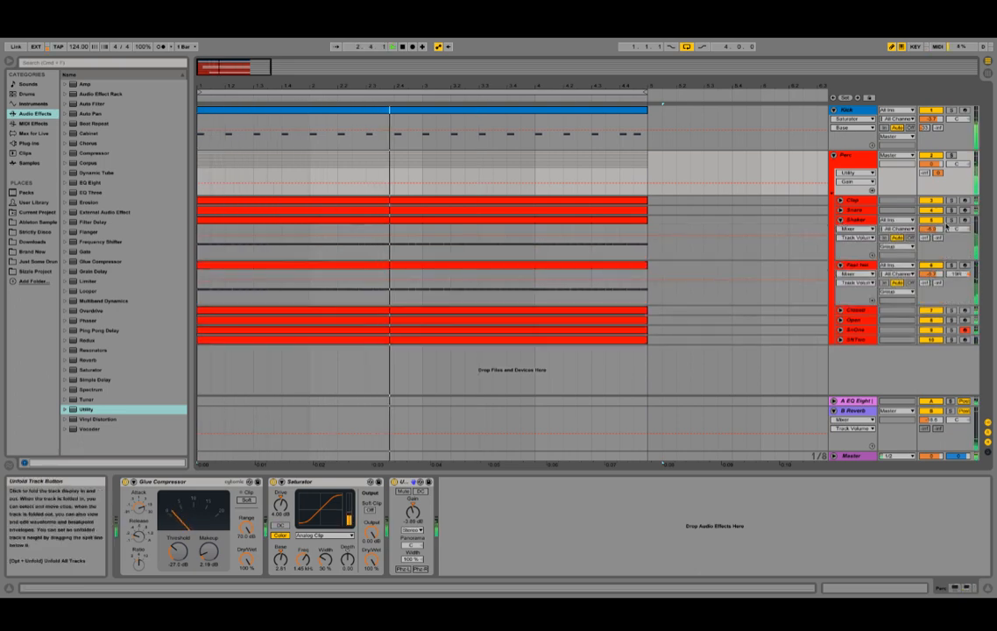
{"action": "left_click", "coordinate": [834, 155]}
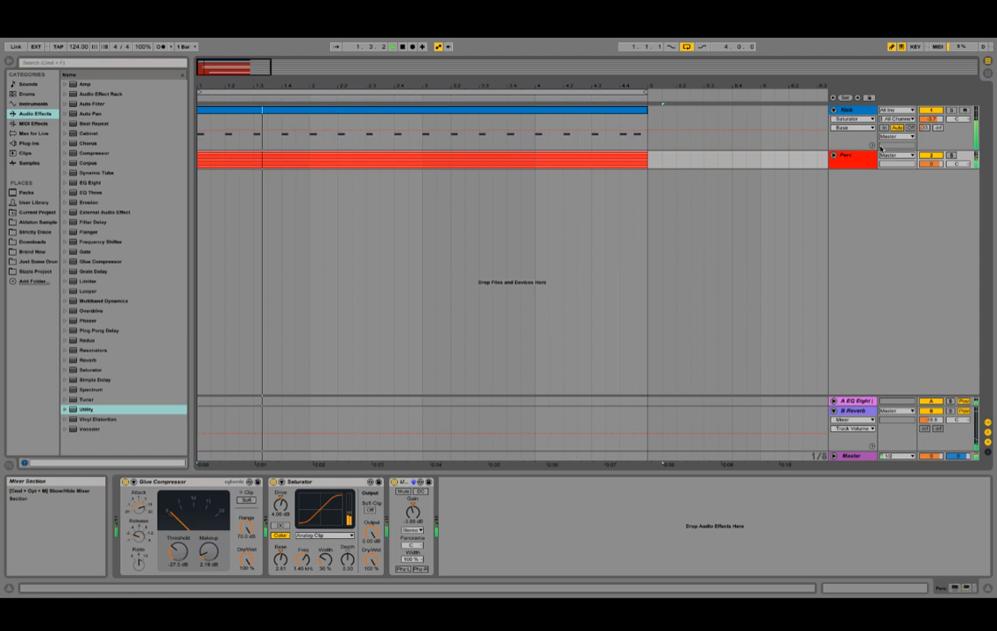
{"action": "left_click", "coordinate": [834, 155]}
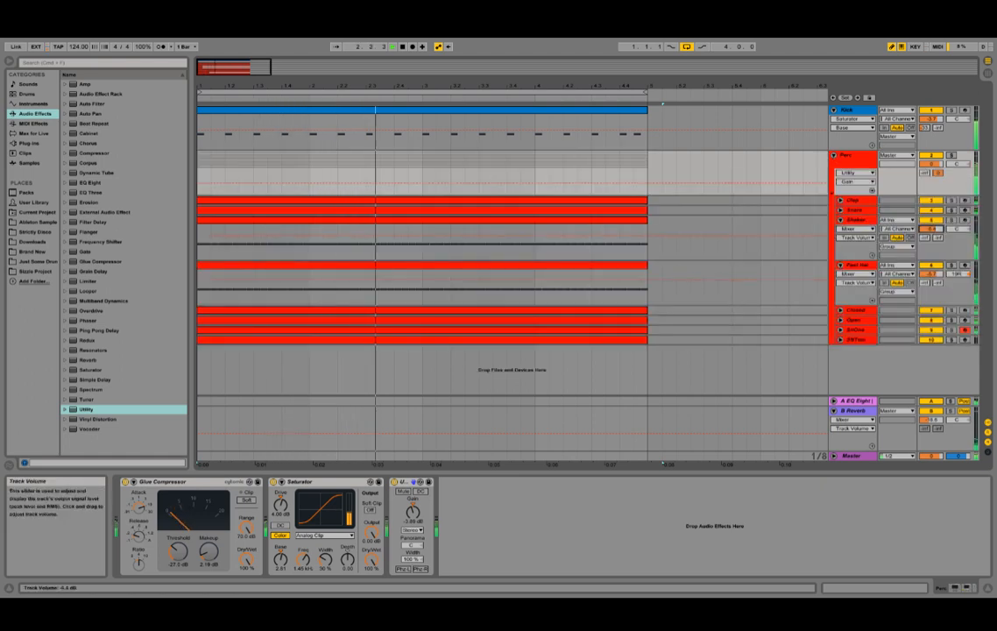
{"action": "left_click", "coordinate": [833, 155]}
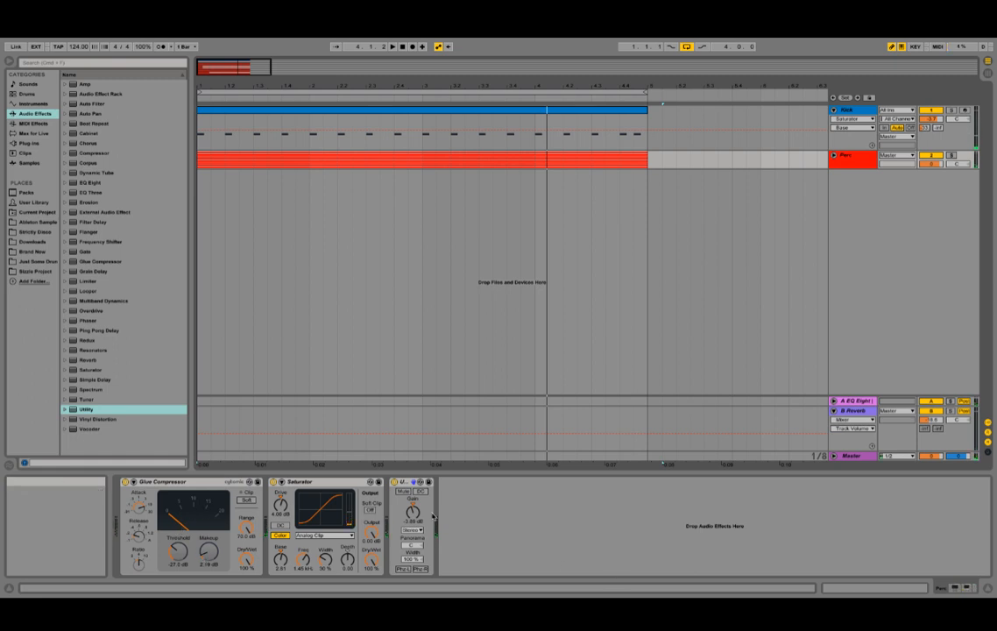
- Add an EQ Eight at the end of the Perc group's chain and lower its low-cut frequency to about 209 Hz
{"action": "double_click", "coordinate": [100, 183]}
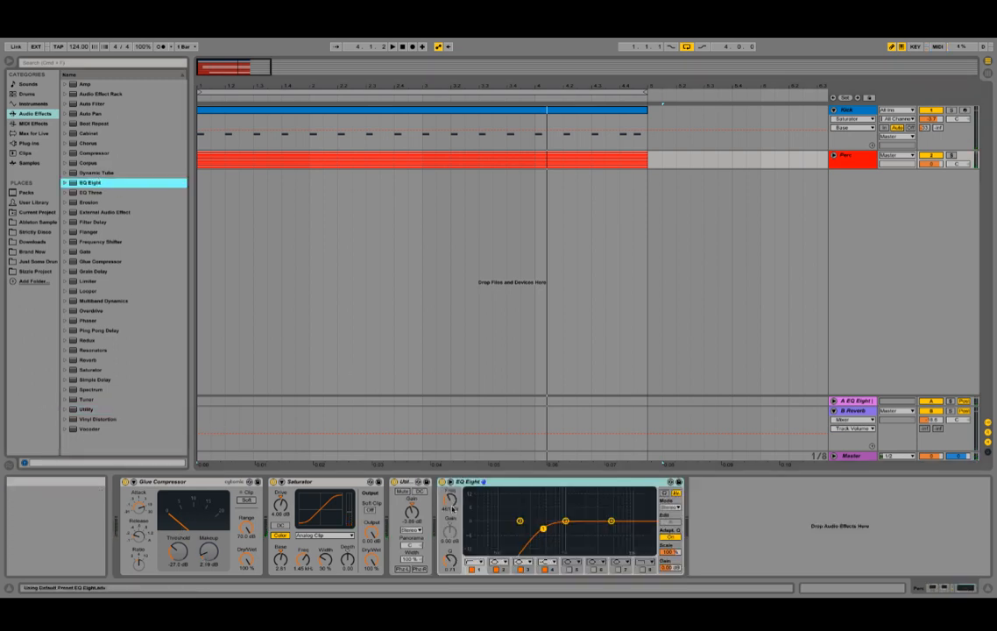
{"action": "left_click", "coordinate": [449, 481]}
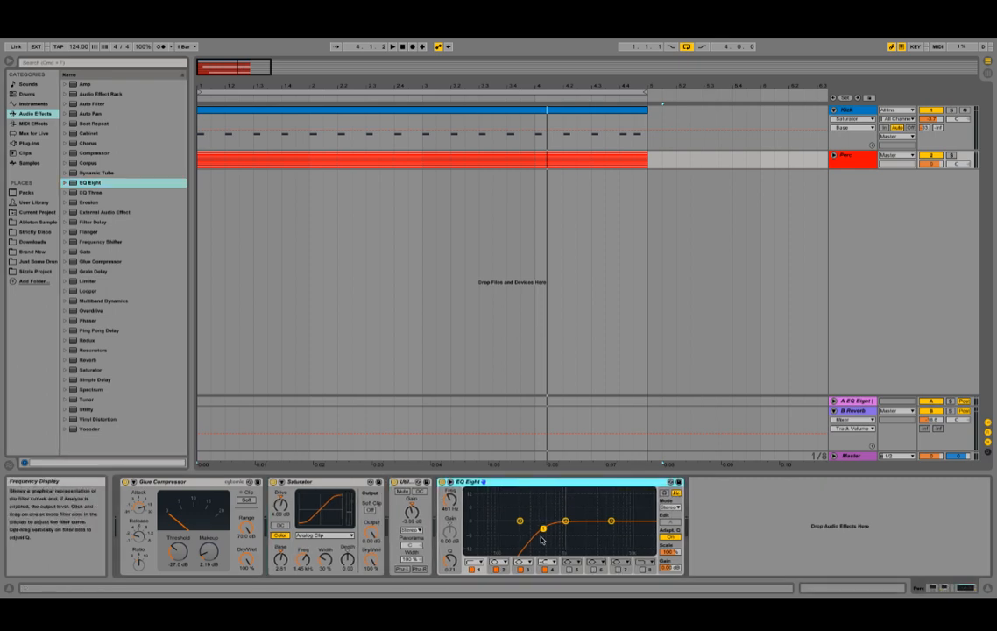
{"action": "left_click_drag", "start_coordinate": [543, 534], "coordinate": [542, 533]}
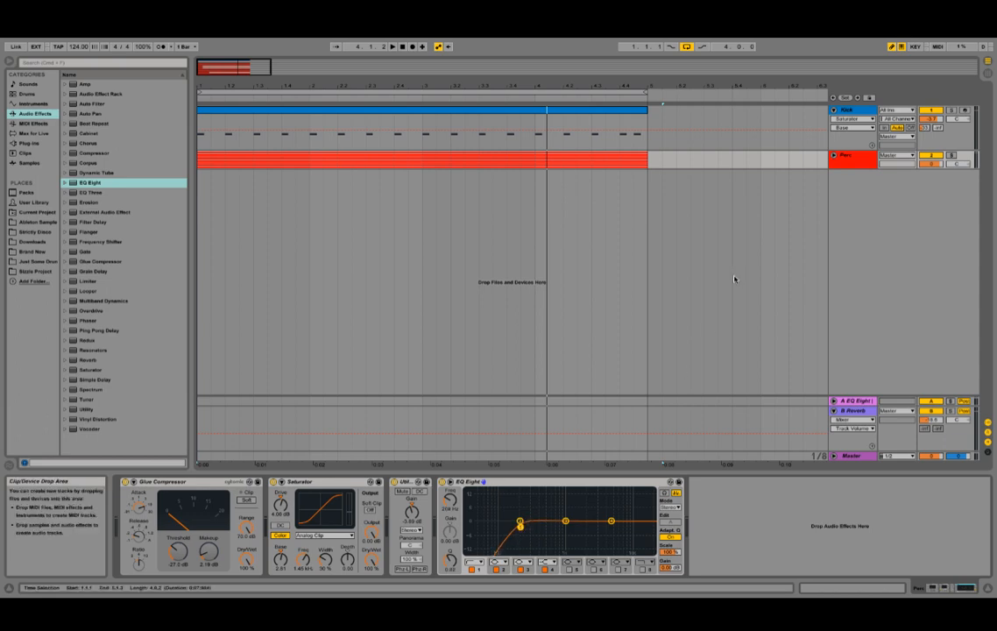
- During playback, boost band 3 of the Perc group's EQ Eight by about 3.6 dB at 1.02 kHz with a Q of 1.14
{"action": "key", "text": "space"}
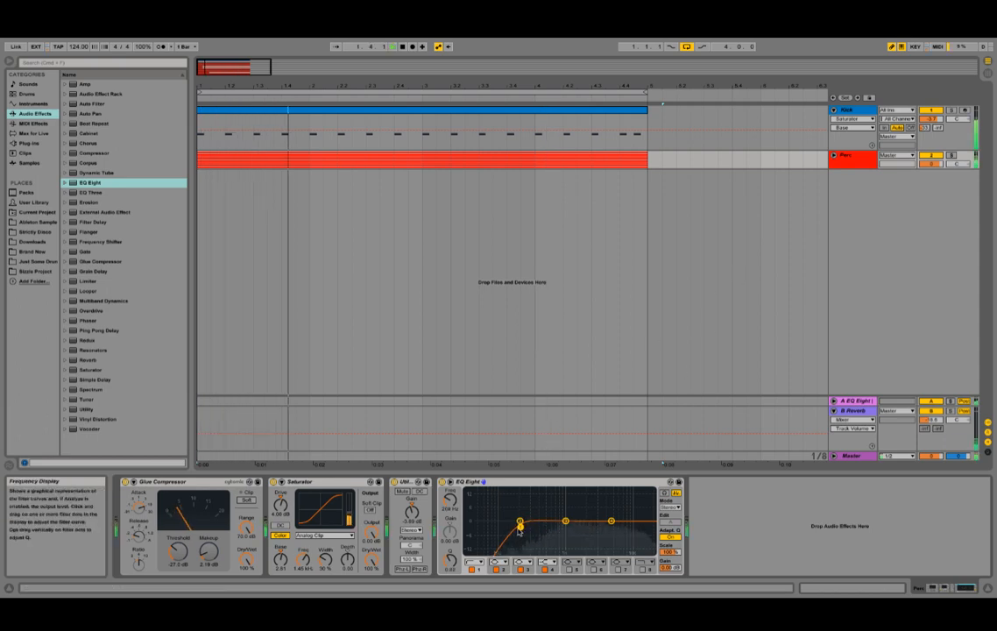
{"action": "left_click_drag", "start_coordinate": [565, 521], "coordinate": [564, 516]}
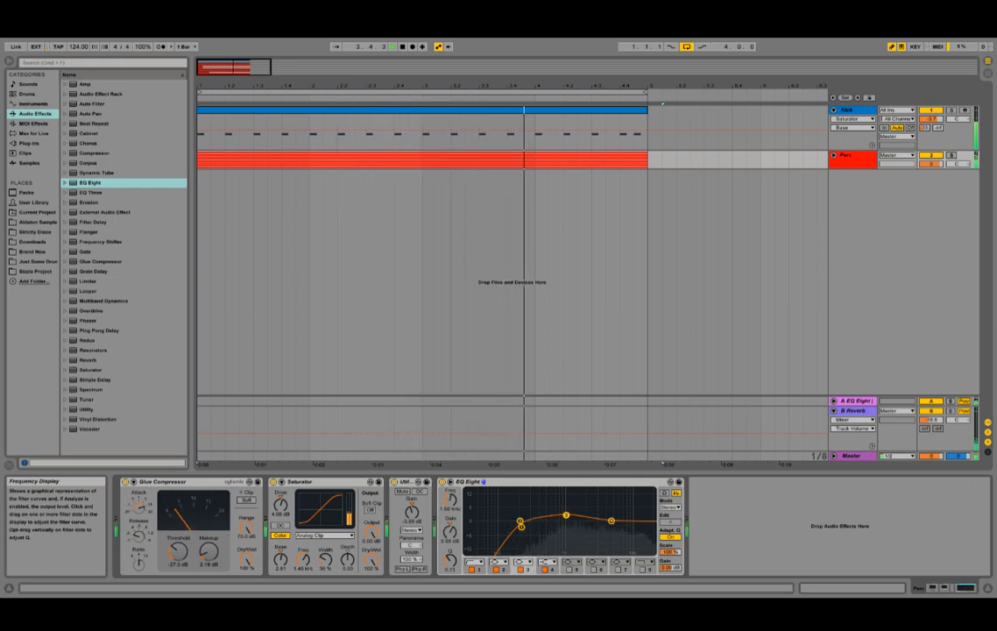
{"action": "left_click_drag", "start_coordinate": [451, 562], "coordinate": [451, 539]}
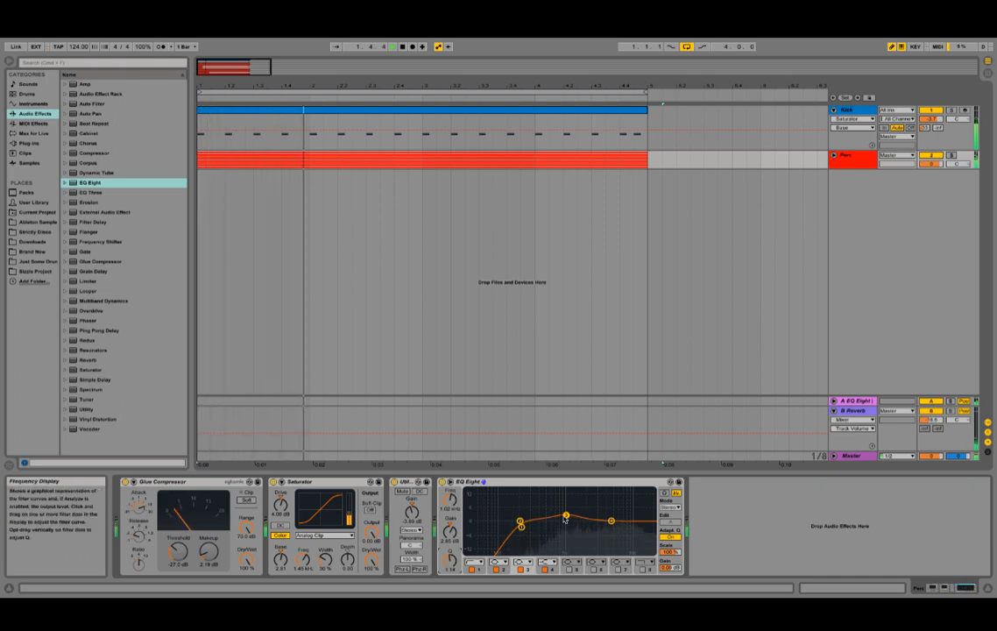
{"action": "left_click_drag", "start_coordinate": [564, 519], "coordinate": [566, 515]}
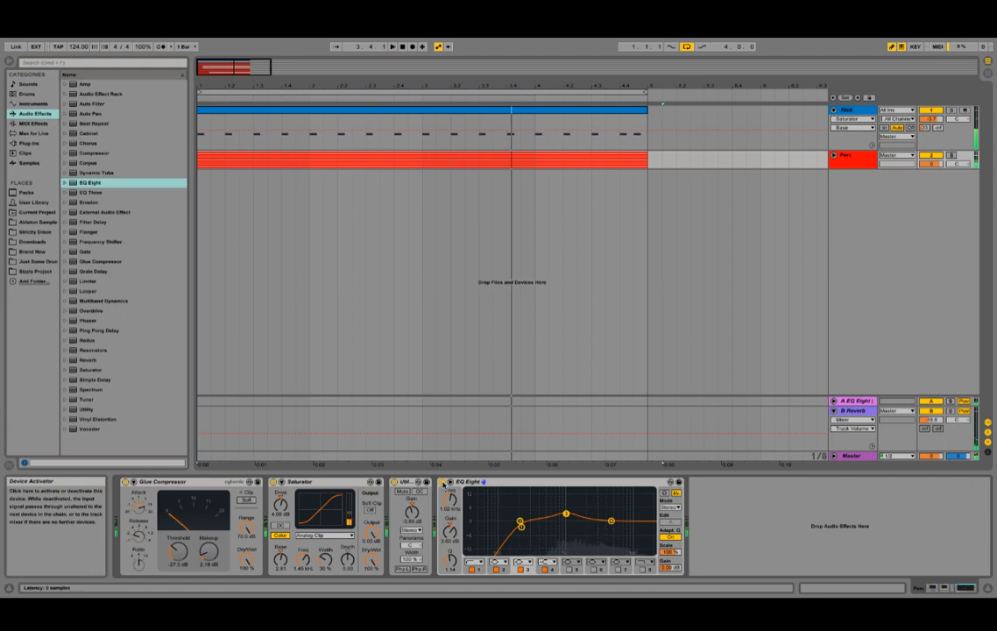
- Compare the playing loop with the Perc group's EQ Eight bypassed and active
{"action": "left_click", "coordinate": [442, 483]}
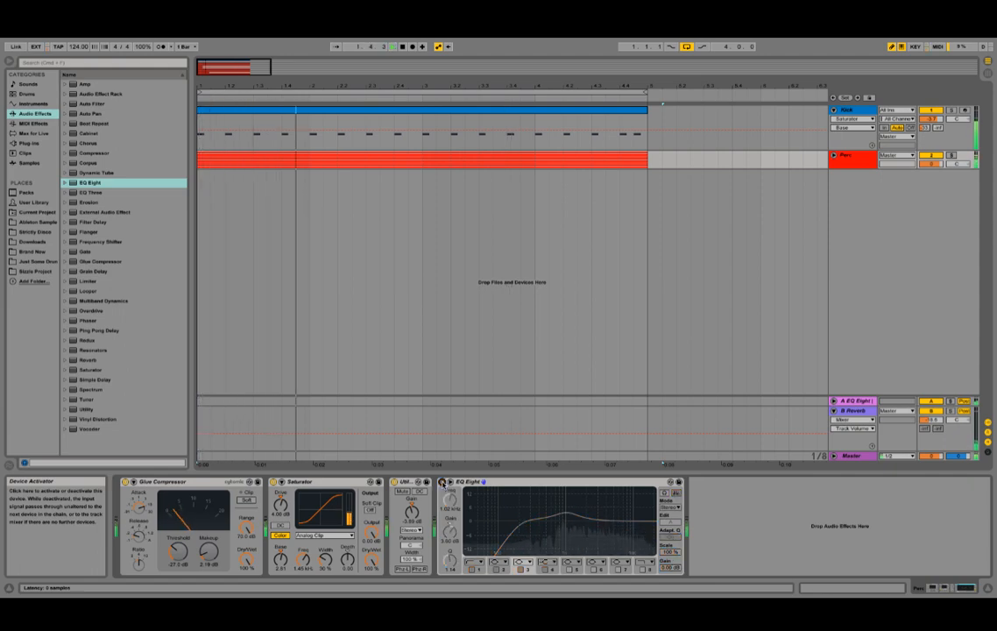
{"action": "left_click", "coordinate": [442, 482]}
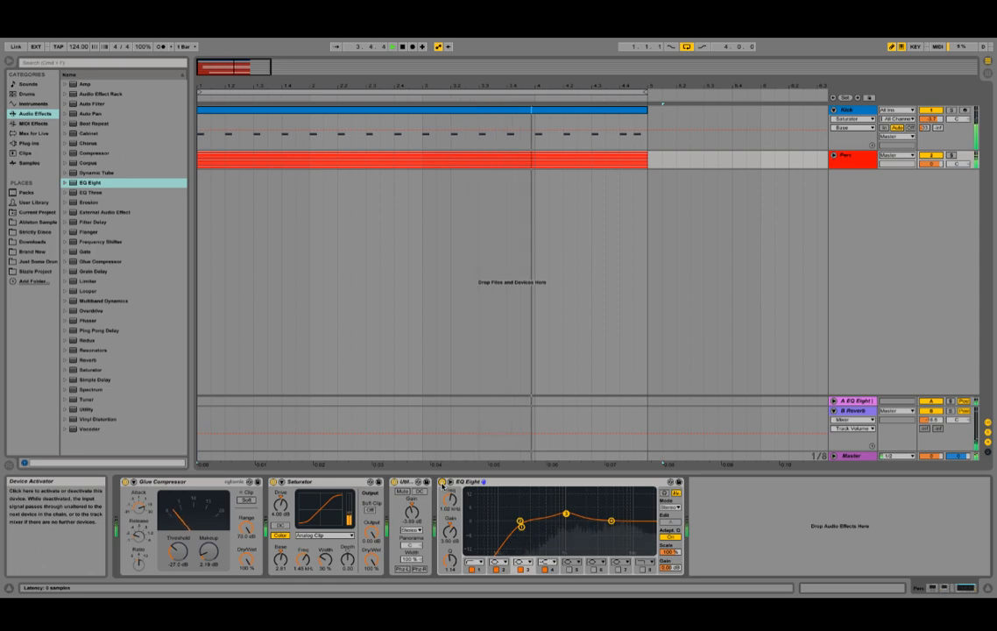
{"action": "left_click", "coordinate": [442, 483]}
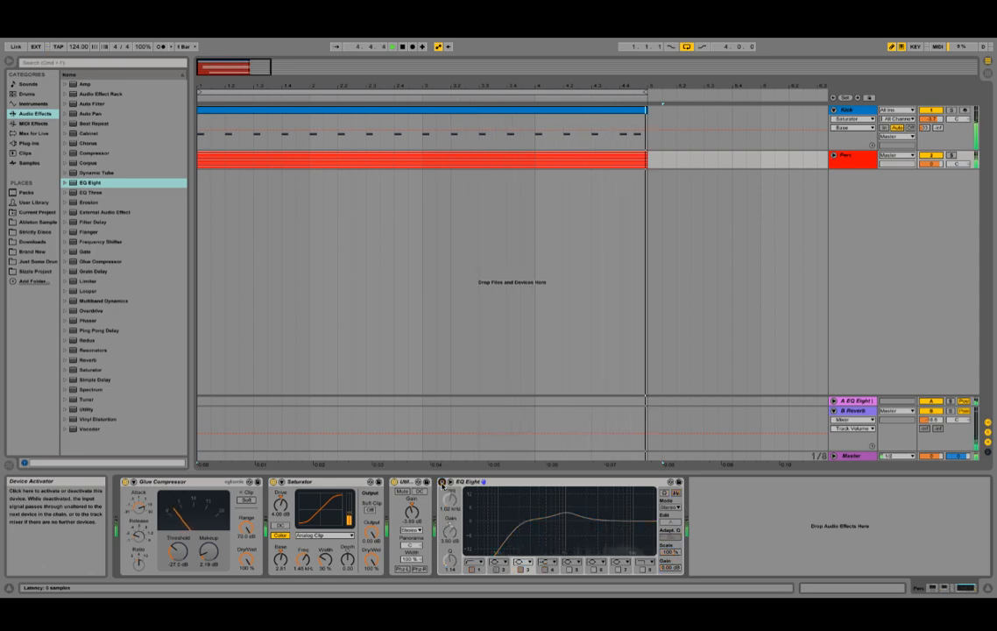
{"action": "left_click", "coordinate": [443, 483]}
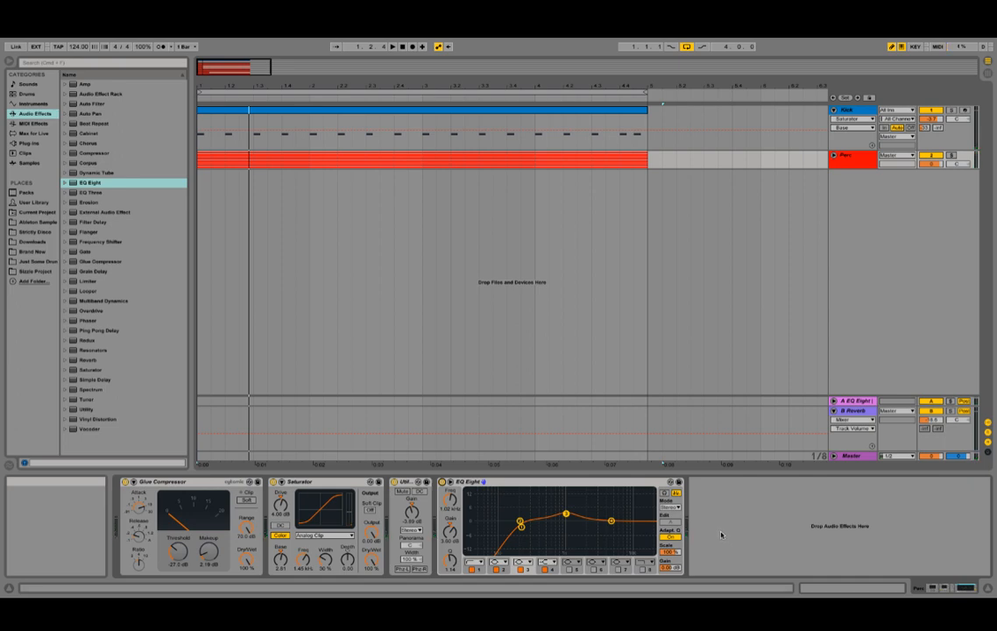
- Group the Perc group's Glue Compressor, Saturator, Utility and EQ Eight into an Audio Effect Rack
{"action": "left_click", "coordinate": [188, 482]}
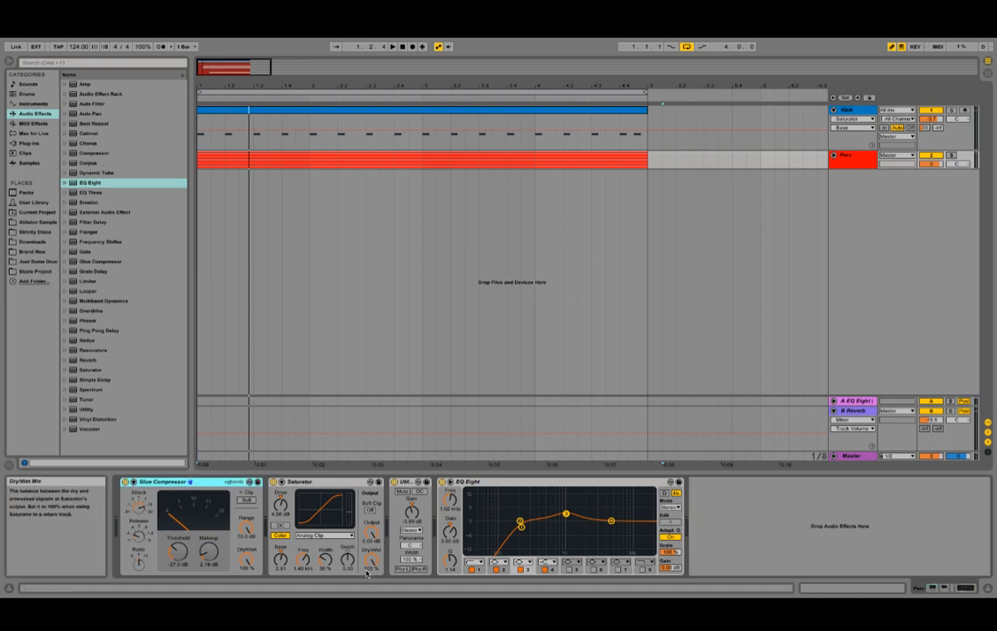
{"action": "key", "text": "shift+Right"}
{"action": "key", "text": "shift+Right"}
{"action": "key", "text": "shift+Right"}
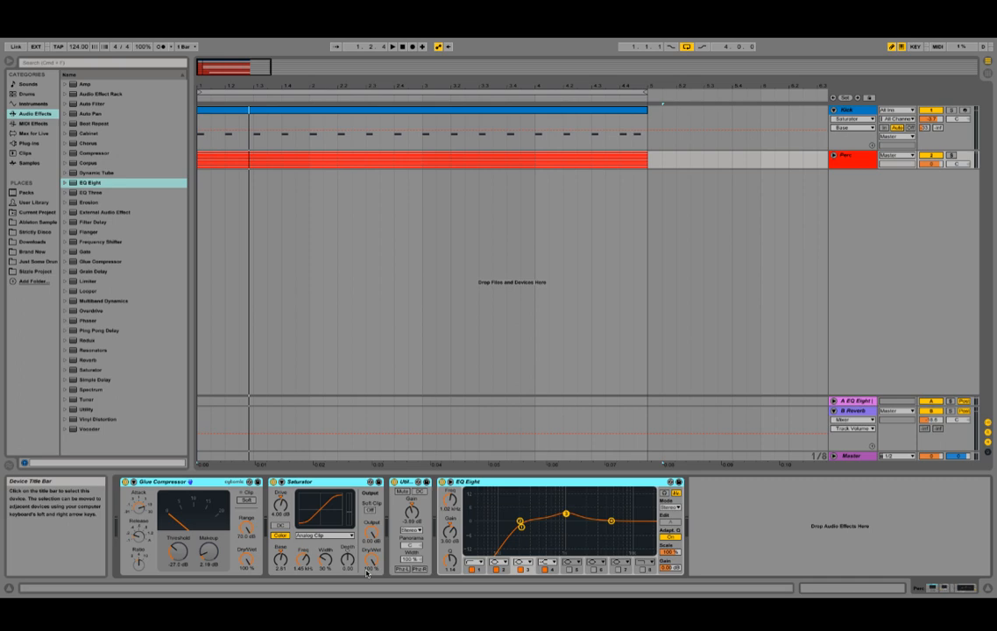
{"action": "key", "text": "ctrl+g"}
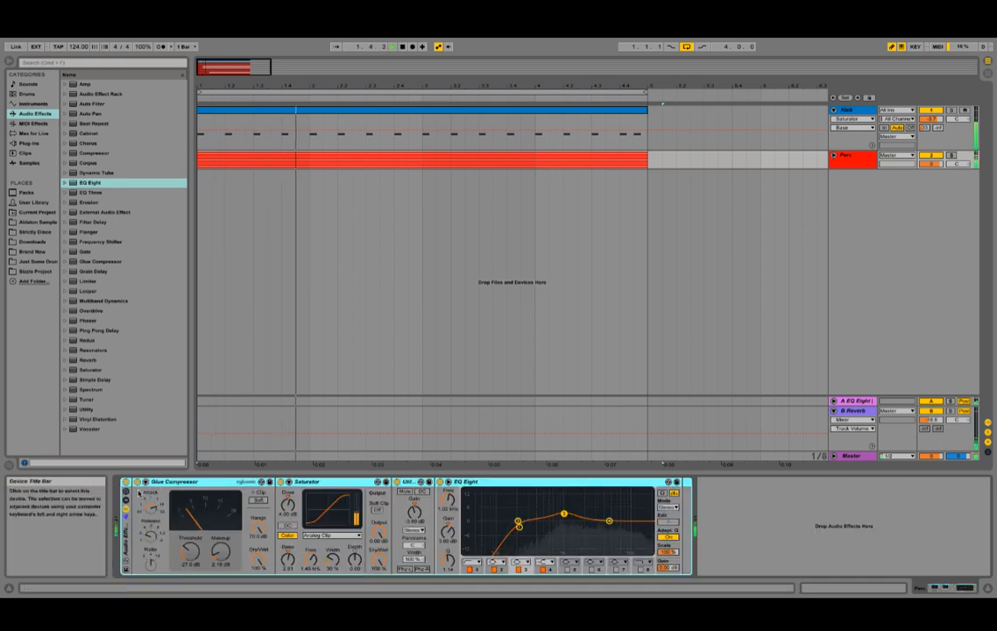
- Compare the playing loop with the Perc group's entire Audio Effect Rack bypassed and active
{"action": "left_click", "coordinate": [125, 482]}
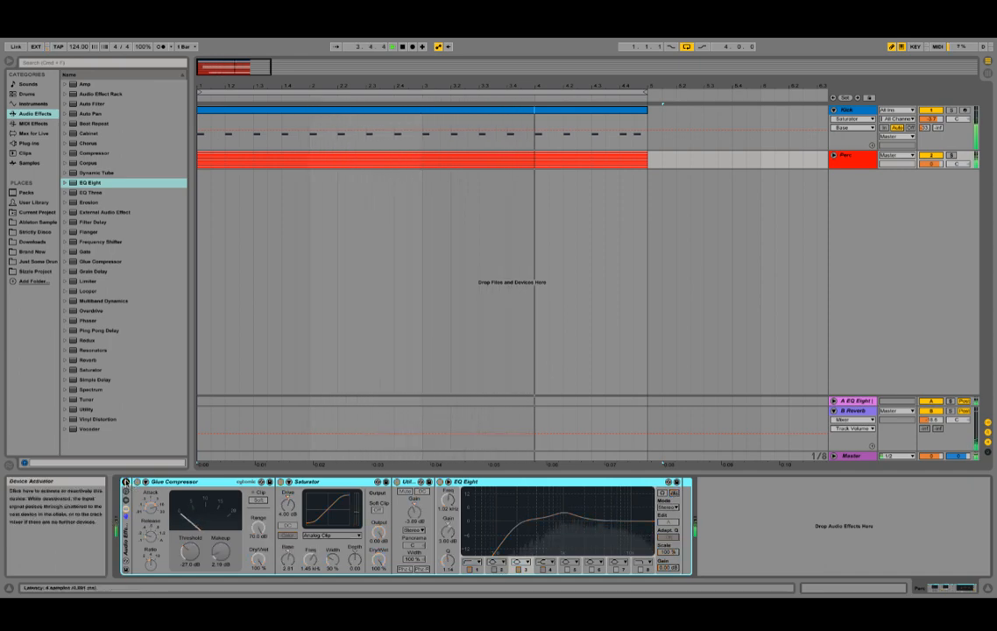
{"action": "left_click", "coordinate": [125, 482]}
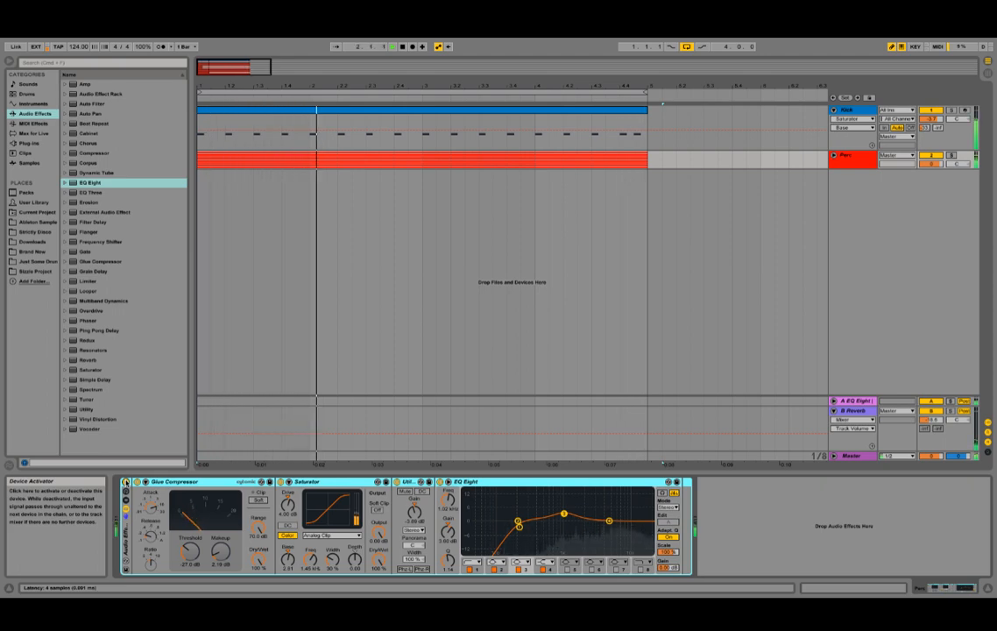
{"action": "left_click", "coordinate": [125, 482]}
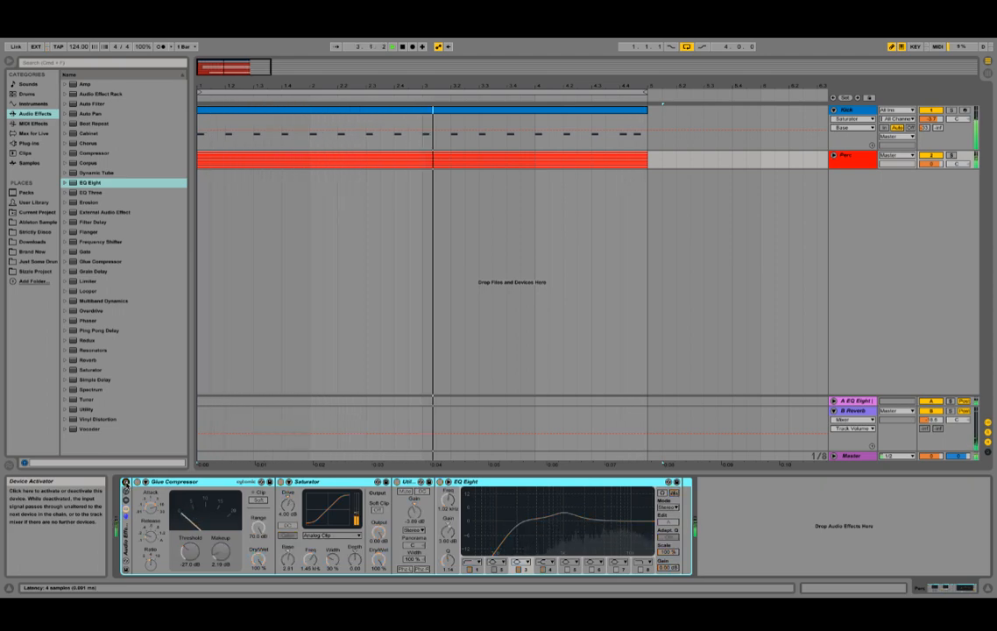
{"action": "left_click", "coordinate": [126, 482]}
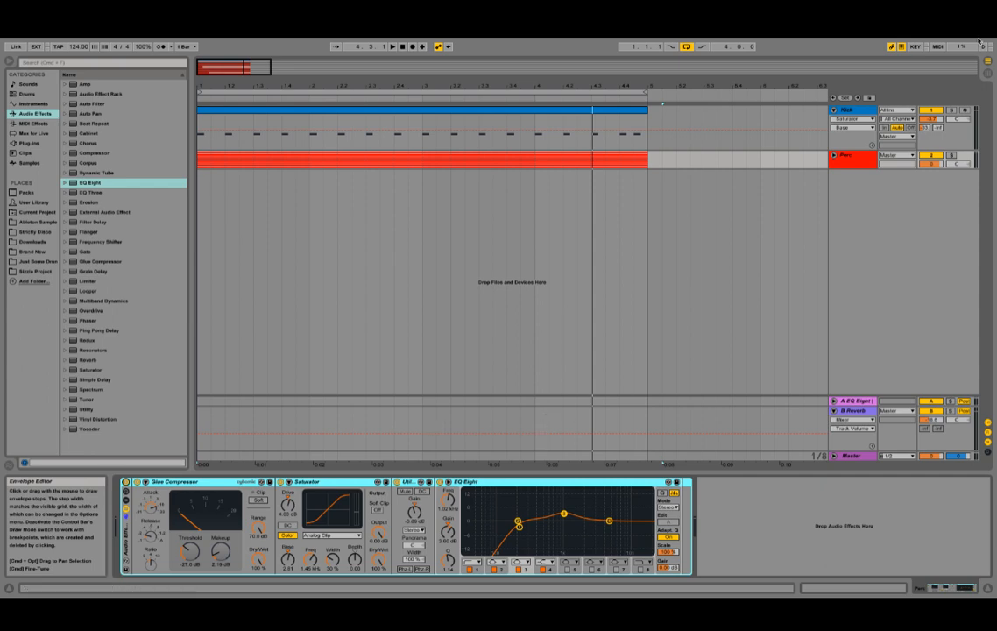
- Collapse the Shaker track inside the Perc group and refold the group
{"action": "left_click", "coordinate": [833, 155]}
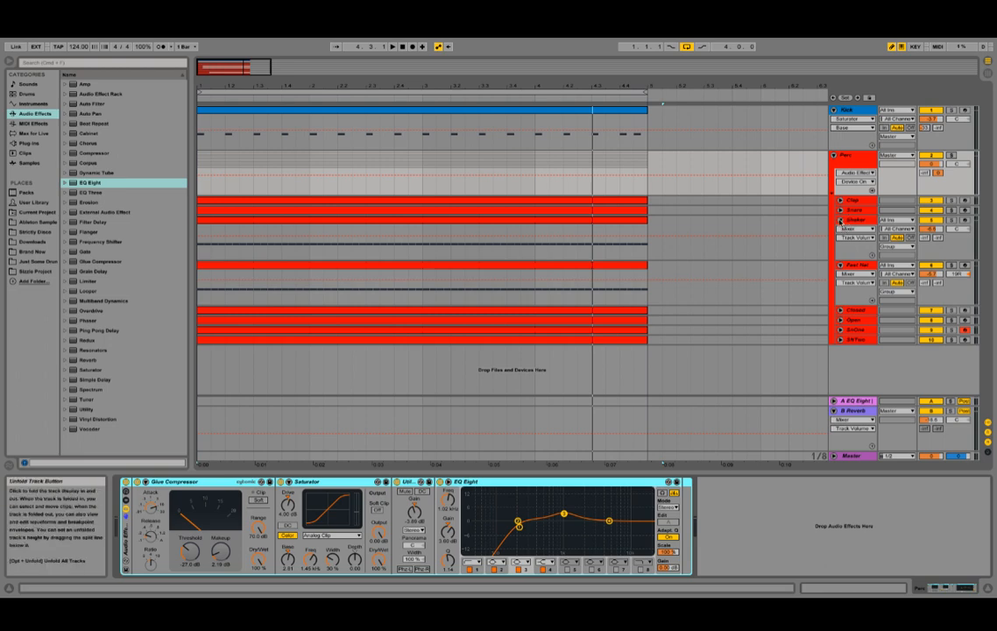
{"action": "left_click", "coordinate": [840, 219]}
{"action": "left_click", "coordinate": [834, 155]}
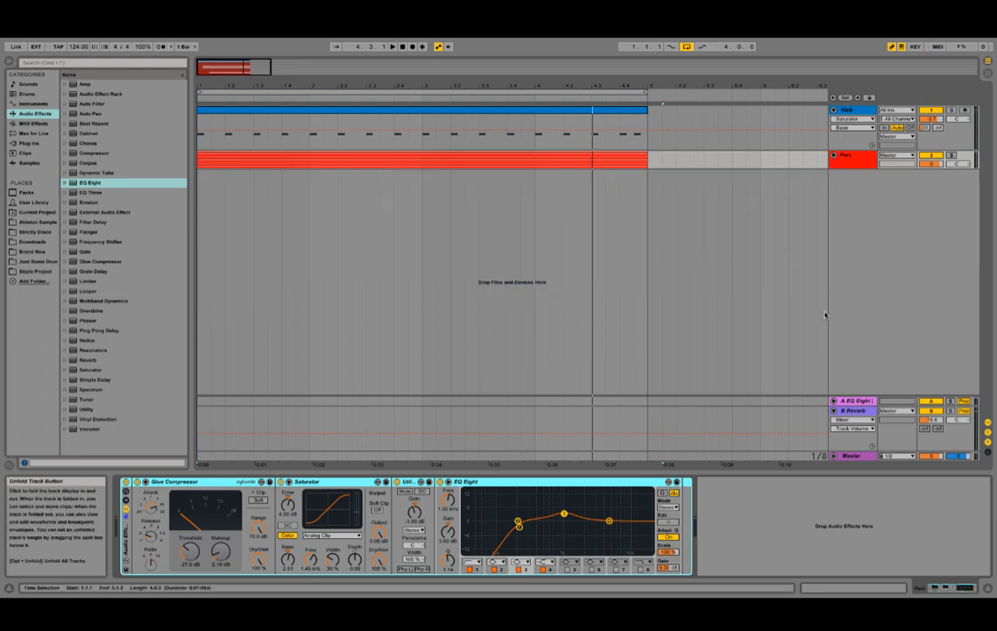
- Insert a new return track after the B Reverb return
{"action": "left_click", "coordinate": [857, 410]}
{"action": "right_click", "coordinate": [860, 412]}
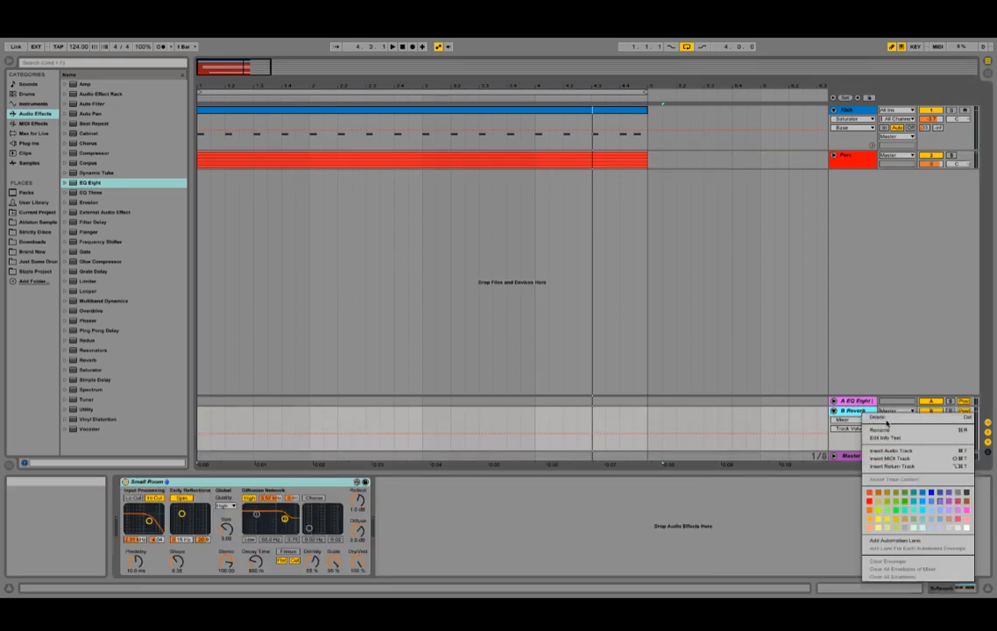
{"action": "left_click", "coordinate": [900, 468]}
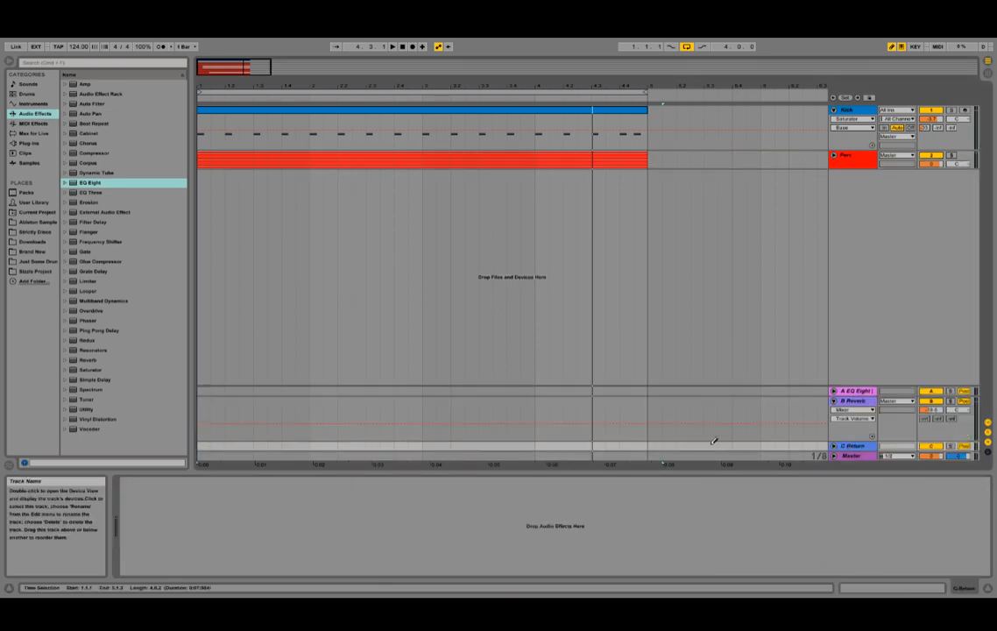
- Unfold the Perc group and load a Compressor on return C with minimum threshold, infinite ratio, 0.01 ms attack and about 71.3 ms release
{"action": "left_click", "coordinate": [833, 156]}
{"action": "left_click", "coordinate": [850, 188]}
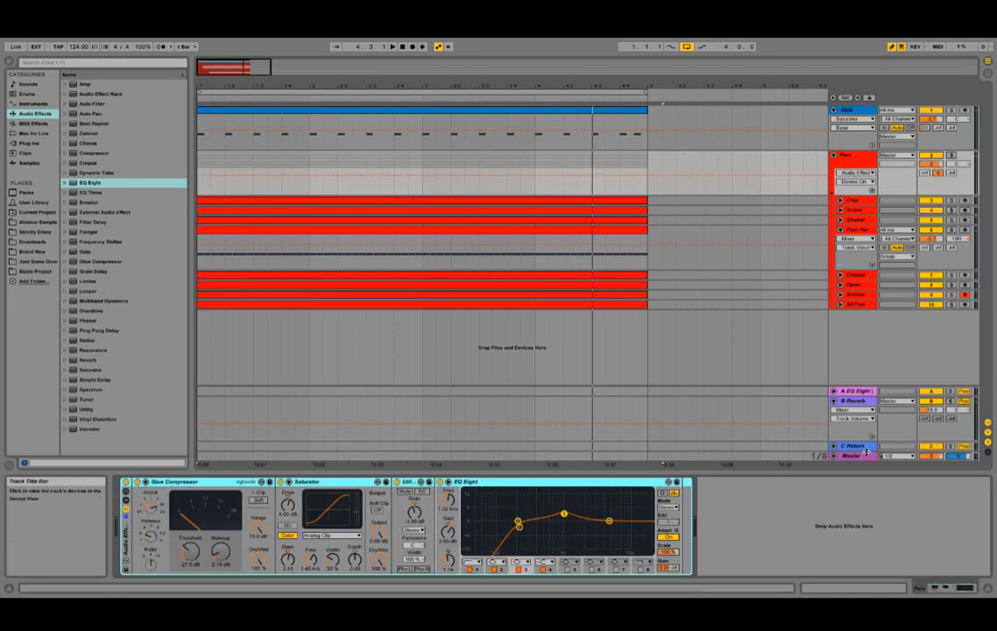
{"action": "left_click", "coordinate": [864, 447]}
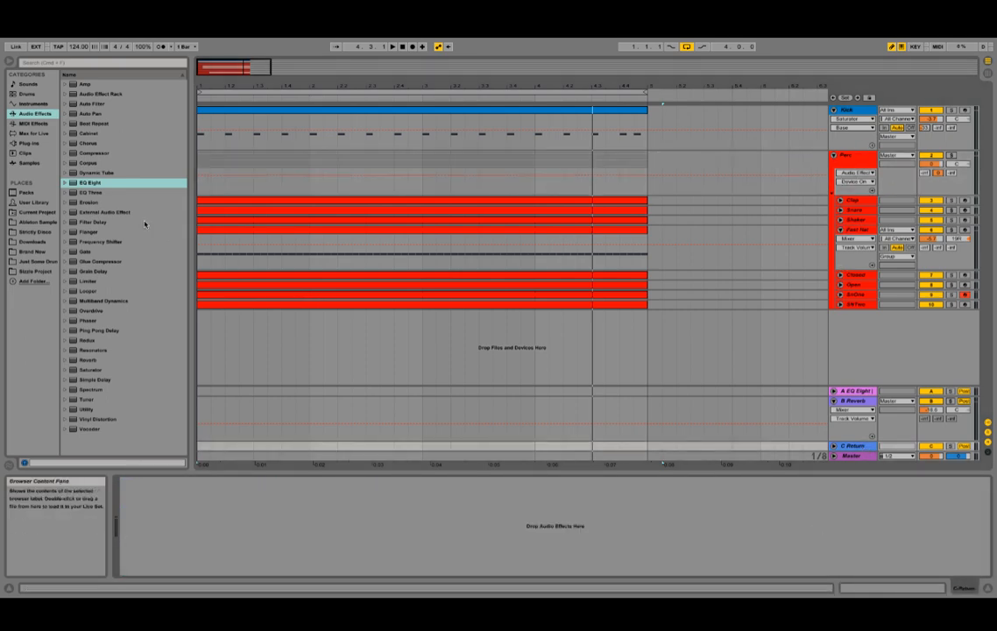
{"action": "double_click", "coordinate": [176, 153]}
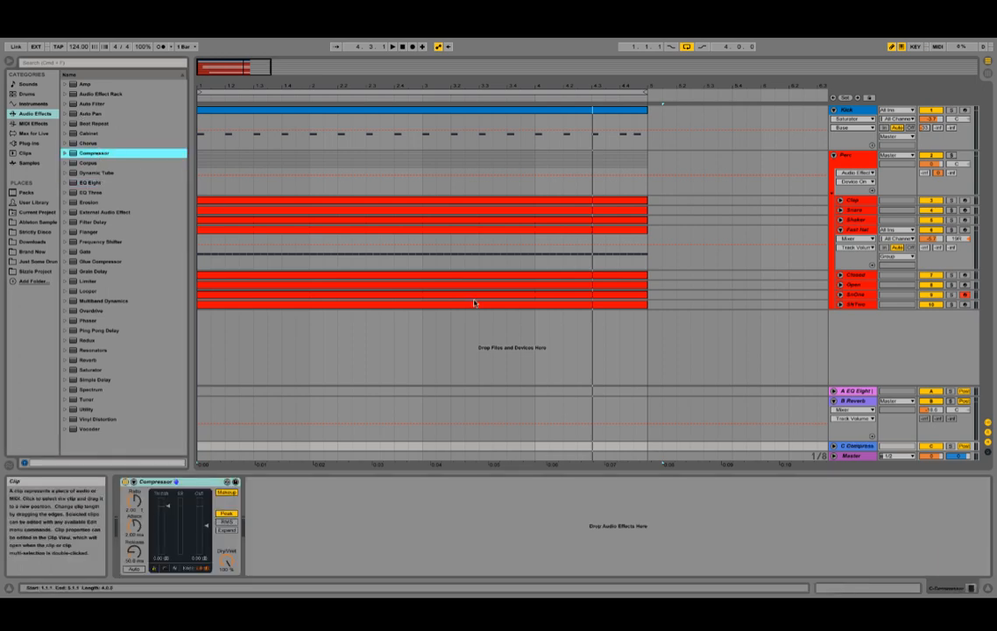
{"action": "left_click_drag", "start_coordinate": [168, 508], "coordinate": [163, 555]}
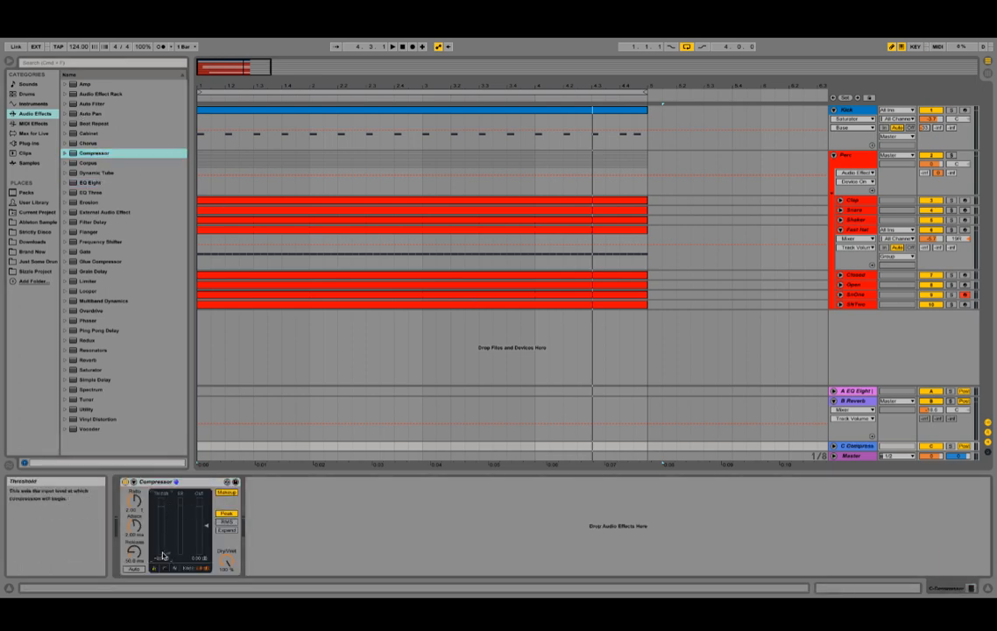
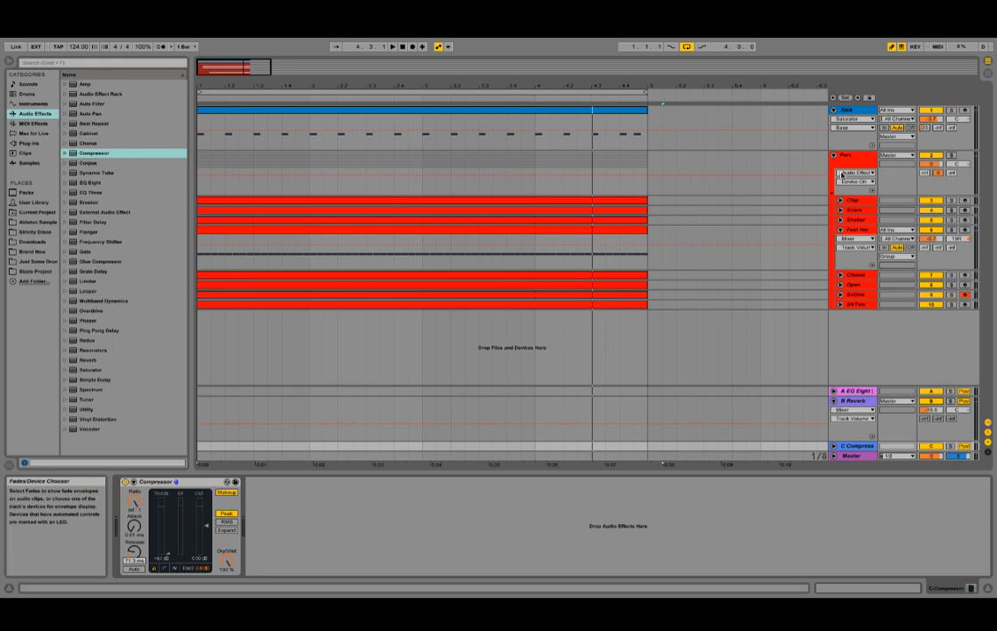
- Play the loop and raise the Perc group's send to the C Compressor return, checking the levels in Session View
{"action": "key", "text": "space"}
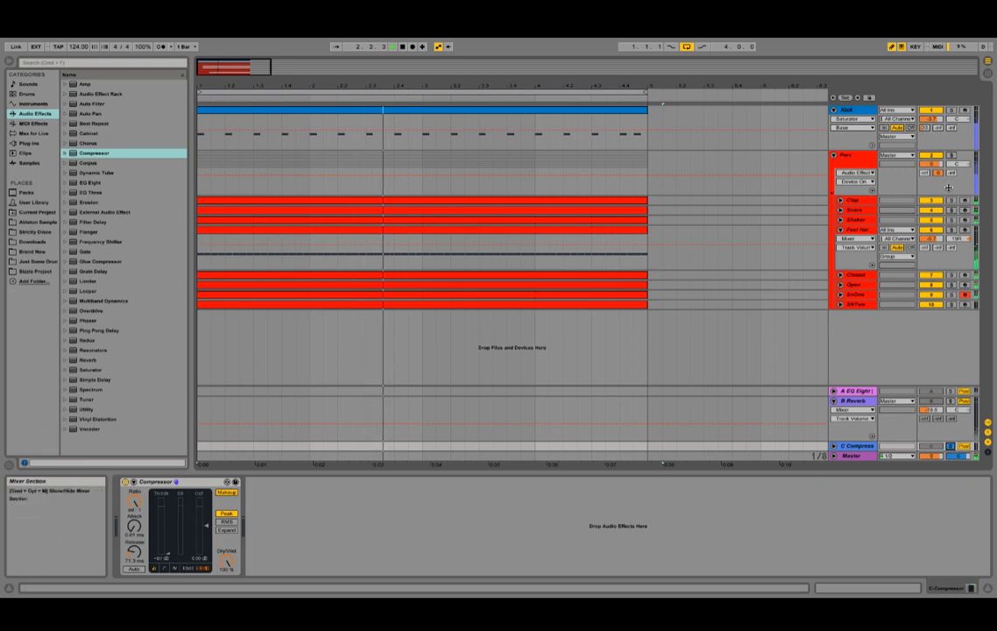
{"action": "left_click_drag", "start_coordinate": [951, 173], "coordinate": [951, 167]}
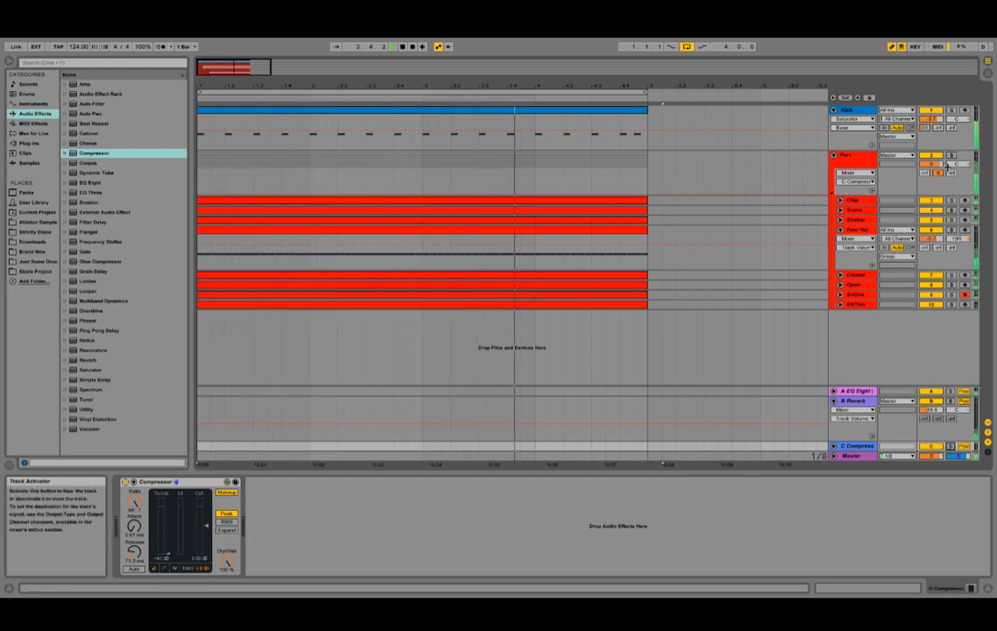
{"action": "left_click_drag", "start_coordinate": [954, 174], "coordinate": [952, 175]}
{"action": "key", "text": "Tab"}
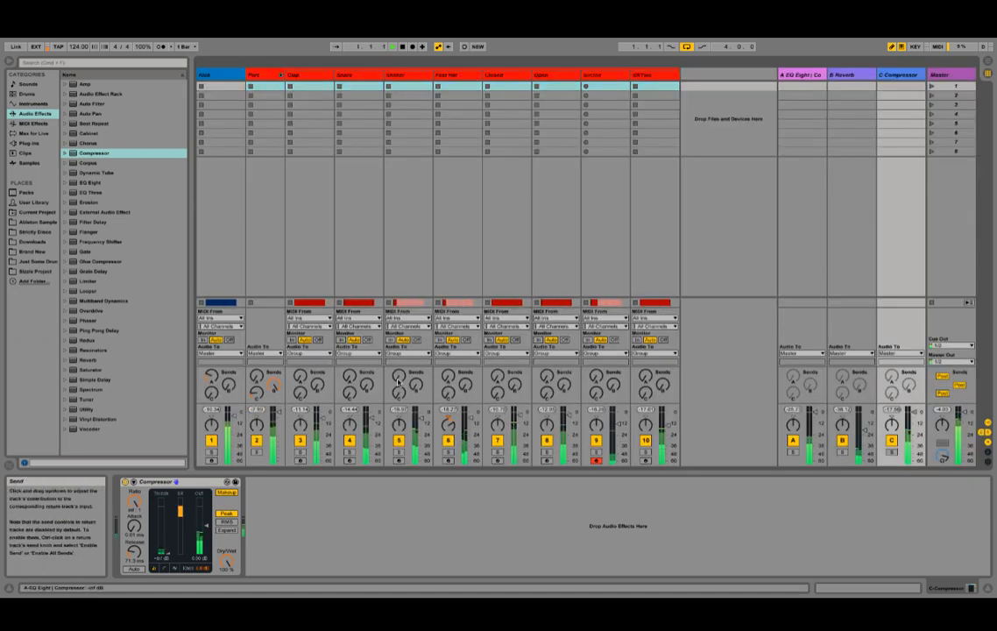
{"action": "key", "text": "Tab"}
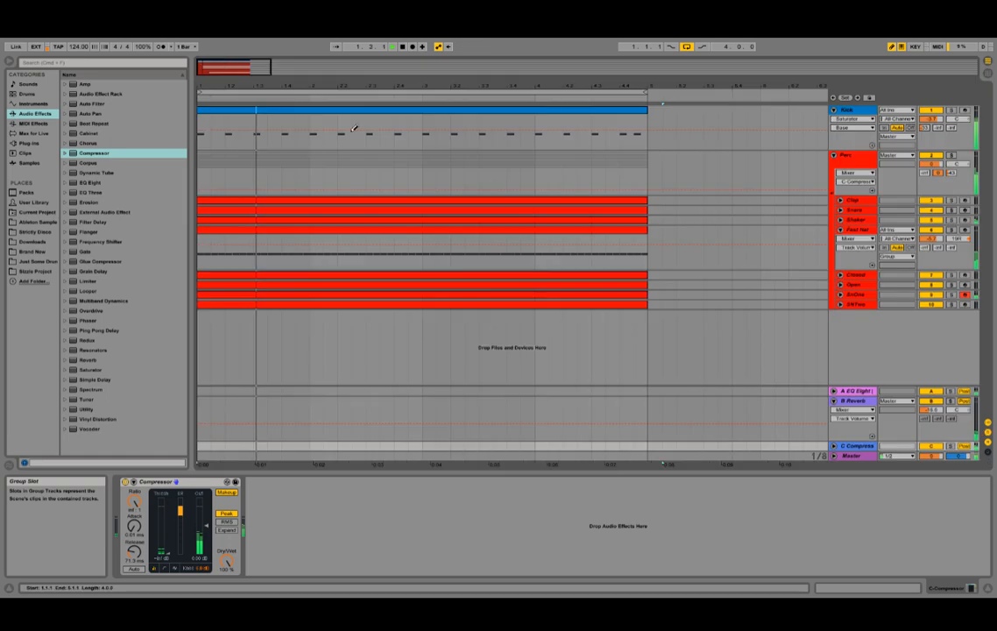
- Lower the Perc group's track volume slightly during playback to compensate for the parallel compression, ending in Session View
{"action": "left_click", "coordinate": [865, 157]}
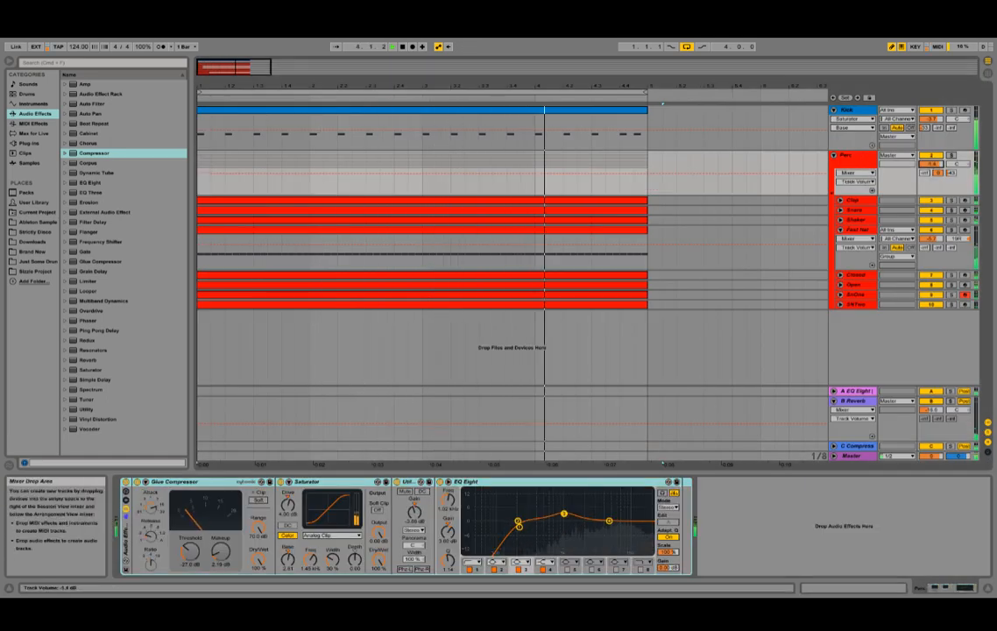
{"action": "key", "text": "Tab"}
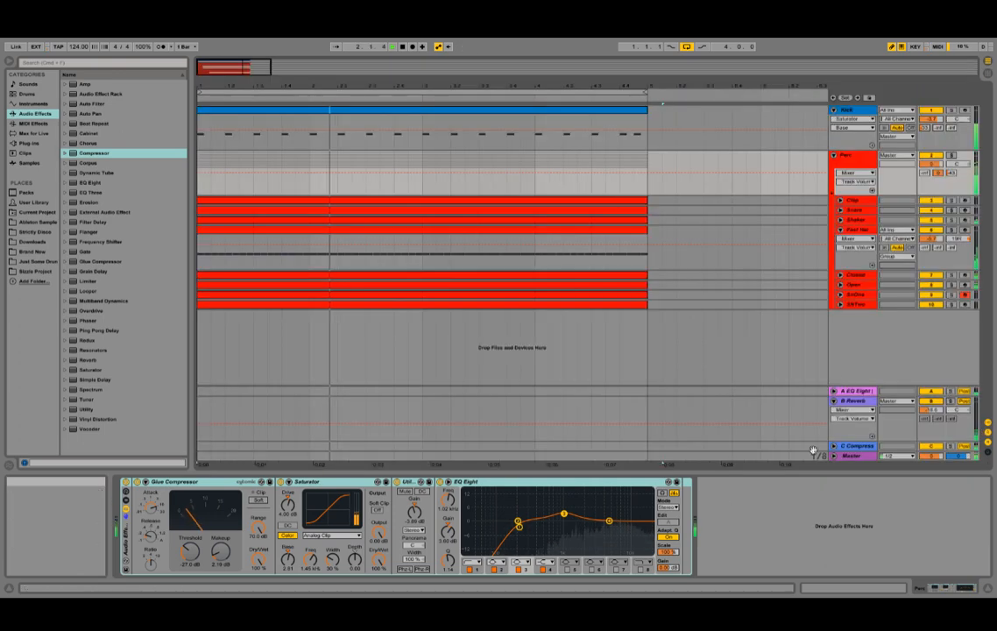
{"action": "key", "text": "Tab"}
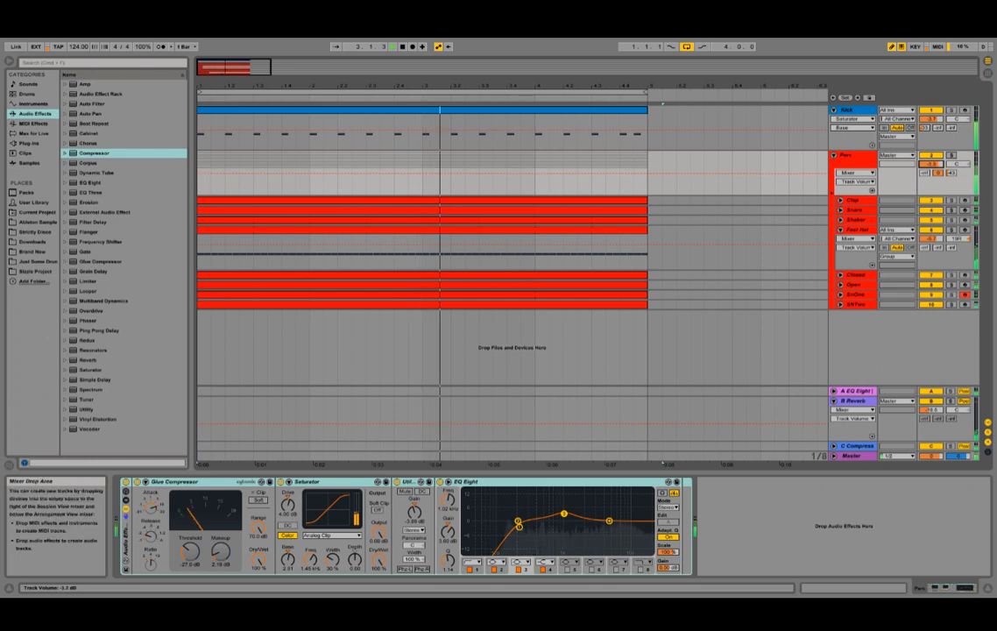
{"action": "key", "text": "Tab"}
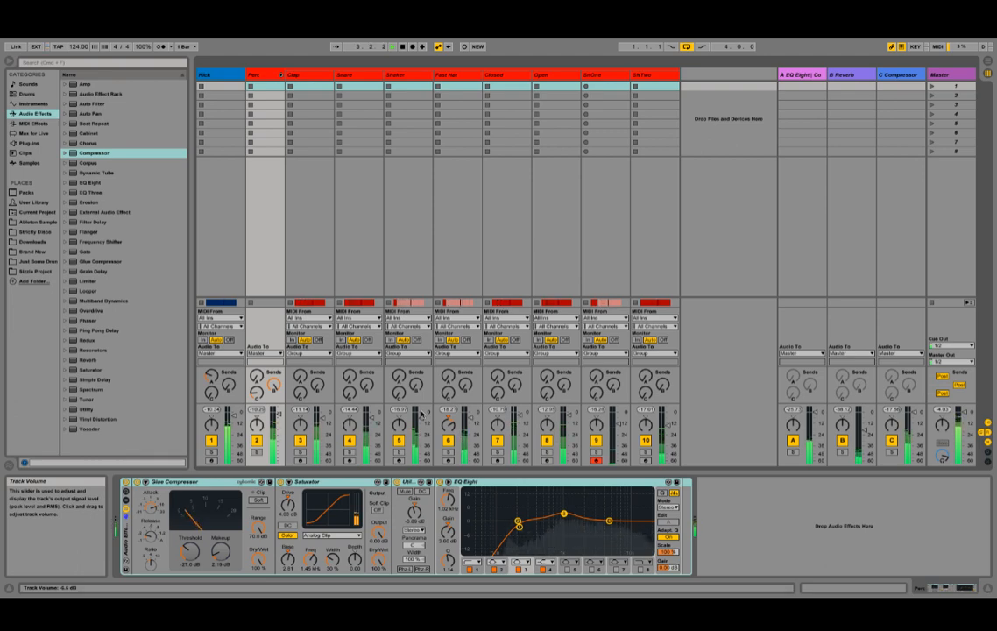
- Stop playback and insert another return track after the C Compressor return
{"action": "key", "text": "v"}
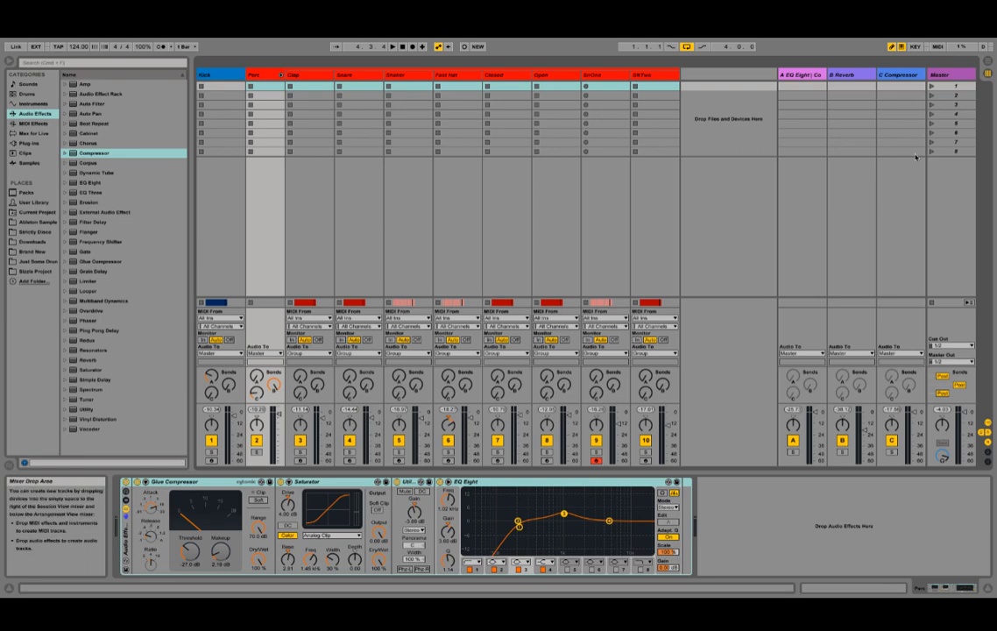
{"action": "right_click", "coordinate": [915, 76]}
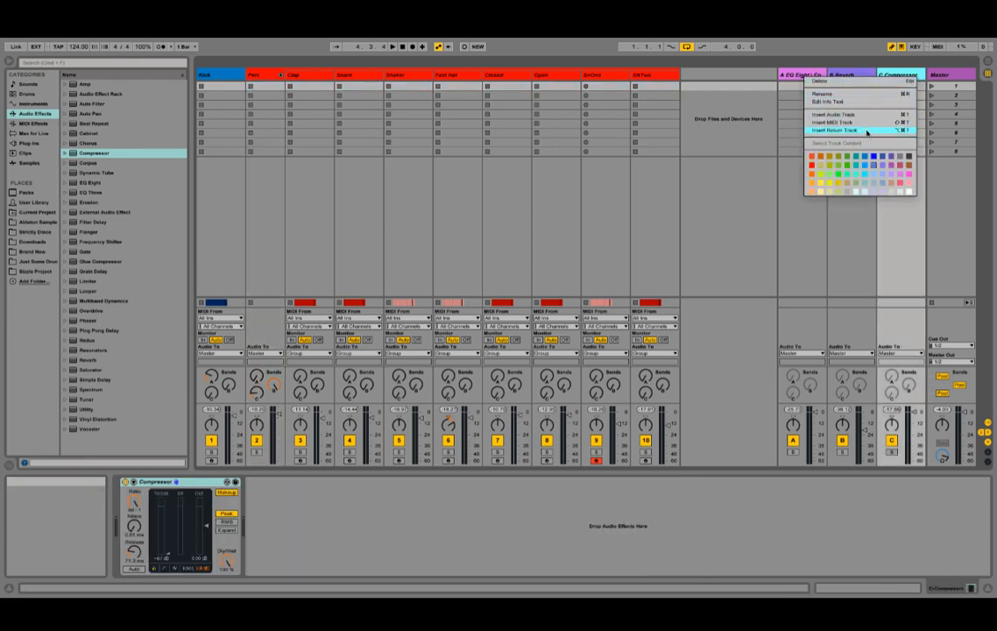
{"action": "left_click", "coordinate": [868, 131]}
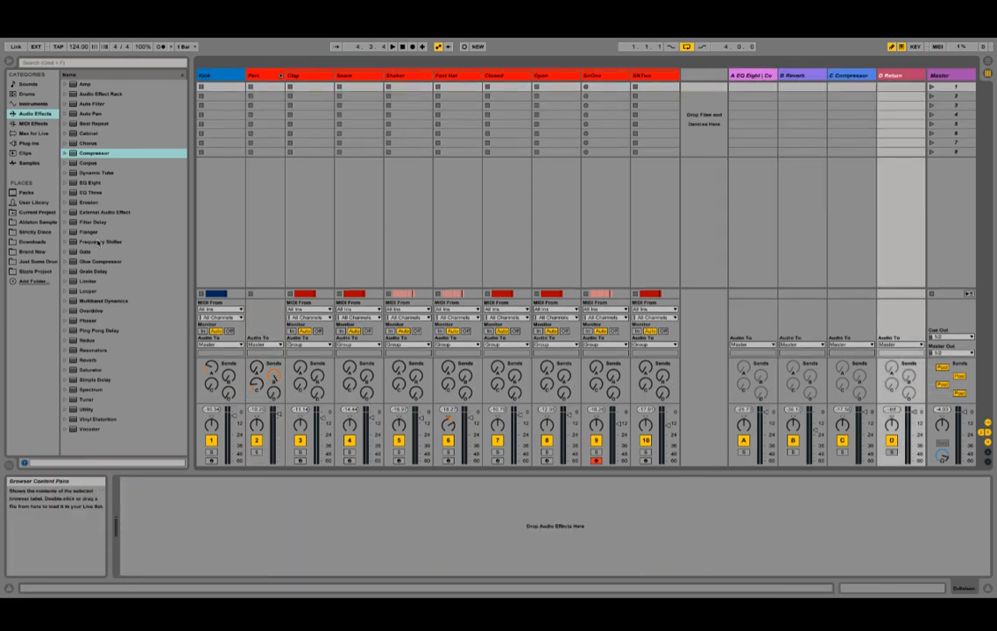
- Browse the vendor folders of the Audio Units plug-ins for a distortion effect to use on the new return track
{"action": "left_click", "coordinate": [30, 143]}
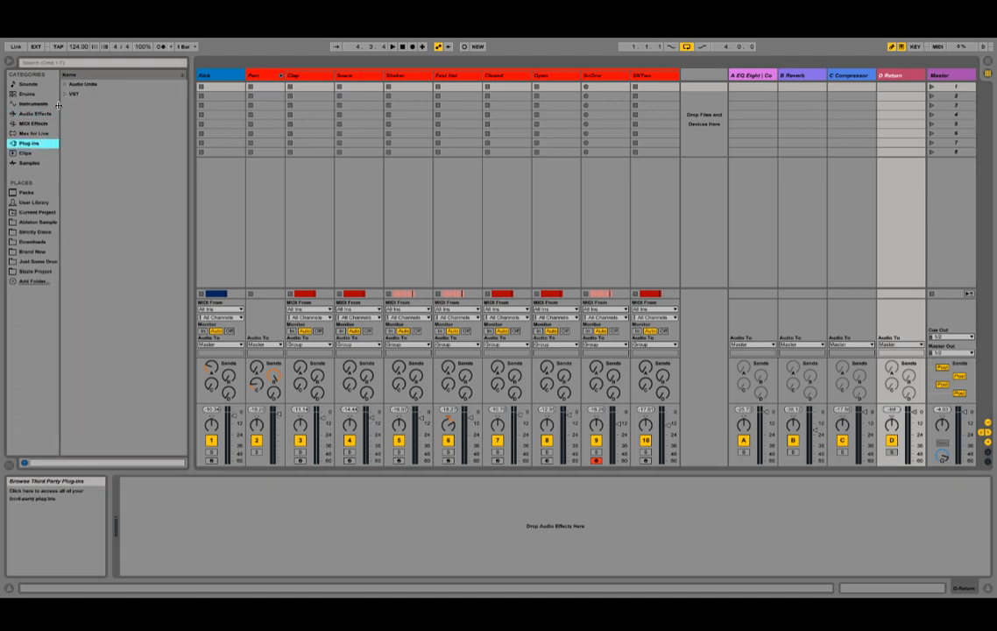
{"action": "left_click", "coordinate": [79, 84]}
{"action": "left_click", "coordinate": [64, 84]}
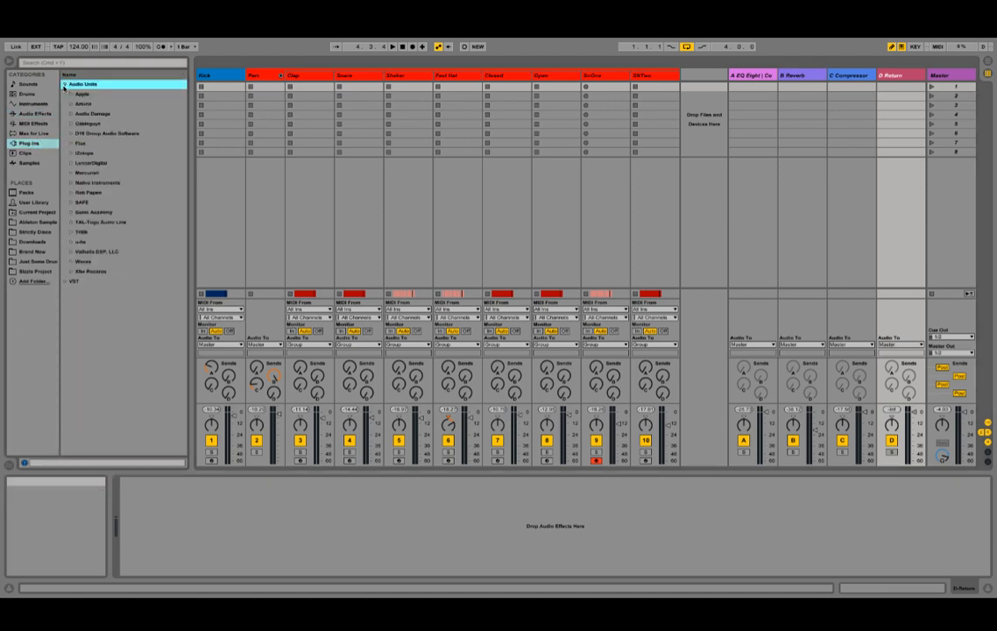
{"action": "left_click", "coordinate": [71, 212]}
{"action": "left_click", "coordinate": [70, 203]}
{"action": "left_click", "coordinate": [71, 193]}
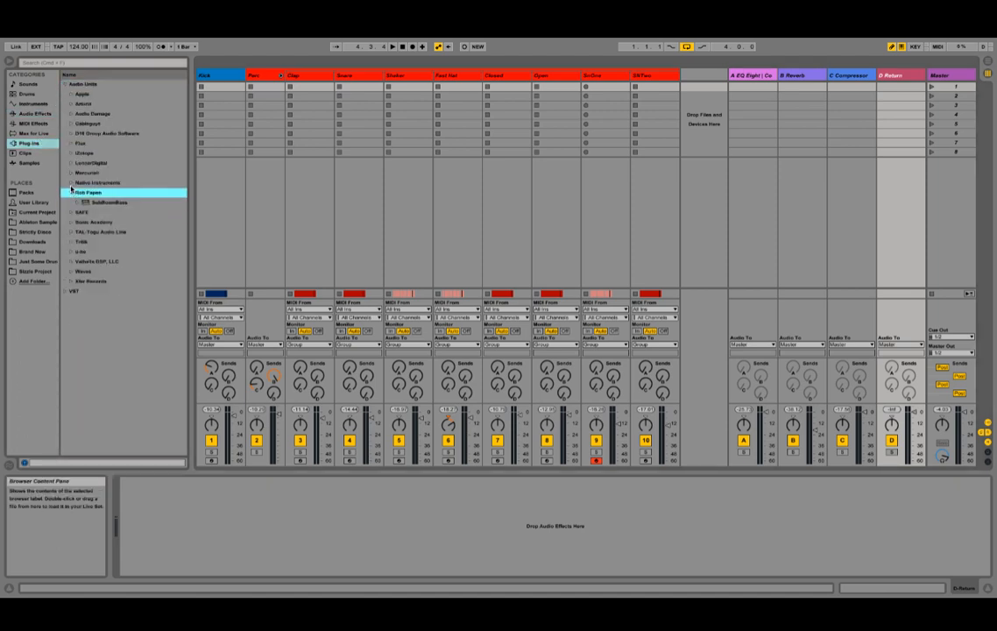
{"action": "left_click", "coordinate": [70, 172]}
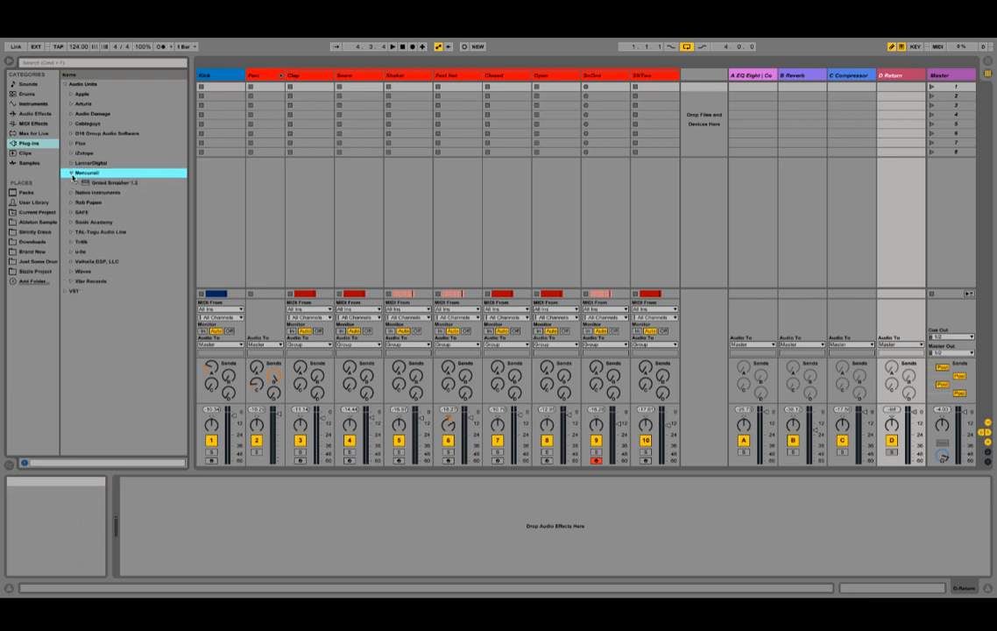
{"action": "left_click", "coordinate": [71, 162]}
{"action": "left_click", "coordinate": [71, 152]}
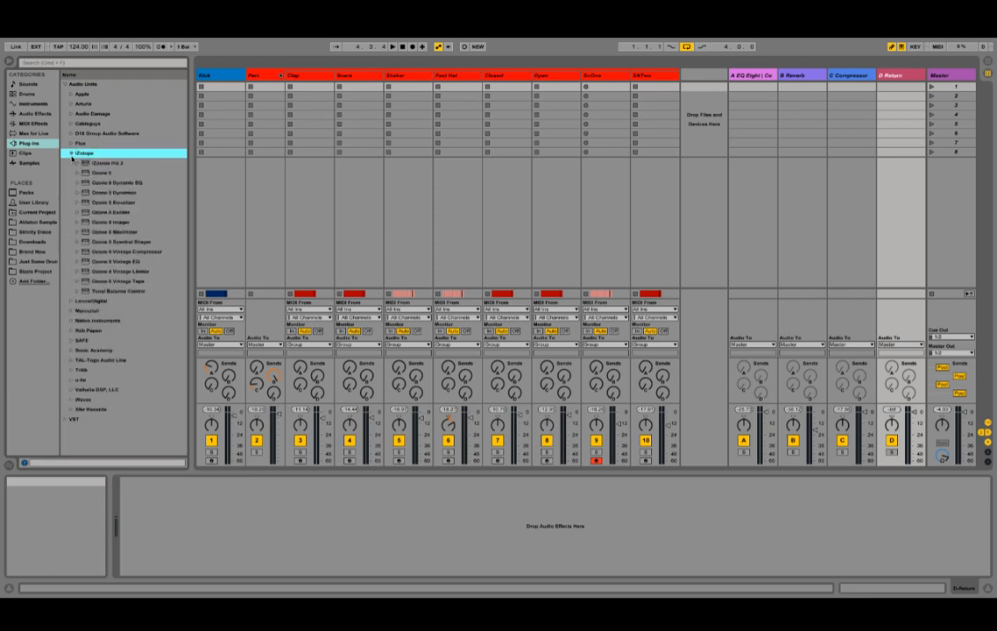
{"action": "left_click", "coordinate": [71, 152]}
{"action": "left_click", "coordinate": [70, 153]}
{"action": "left_click", "coordinate": [71, 143]}
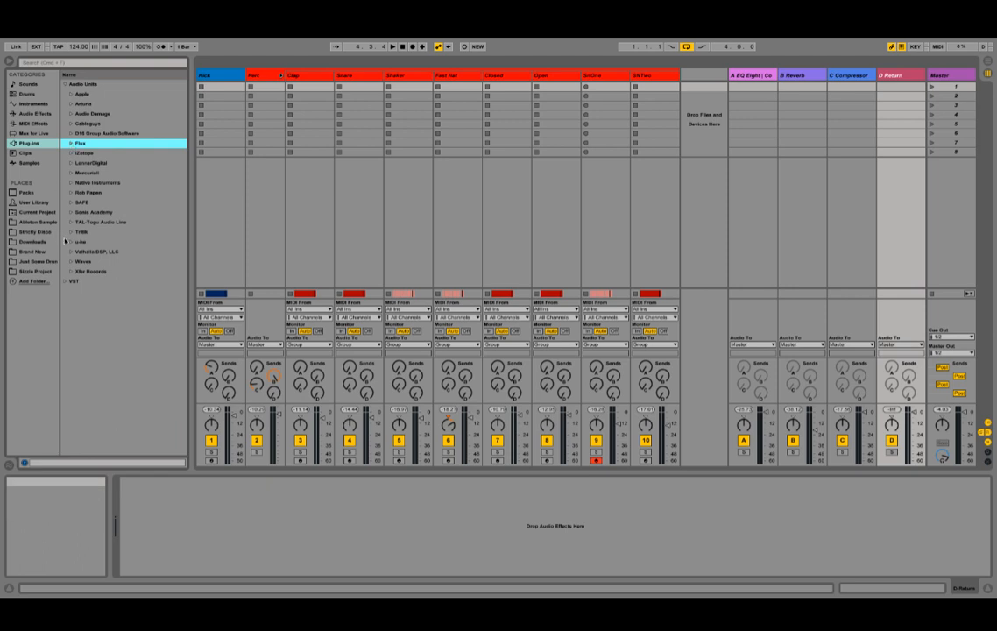
{"action": "left_click", "coordinate": [71, 143]}
{"action": "left_click", "coordinate": [70, 143]}
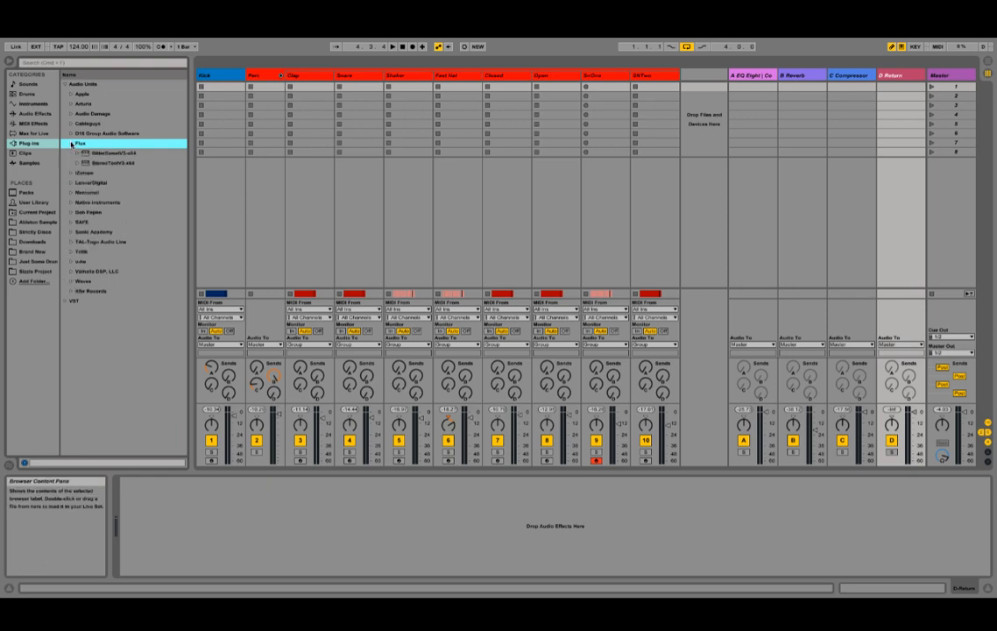
{"action": "left_click", "coordinate": [71, 142]}
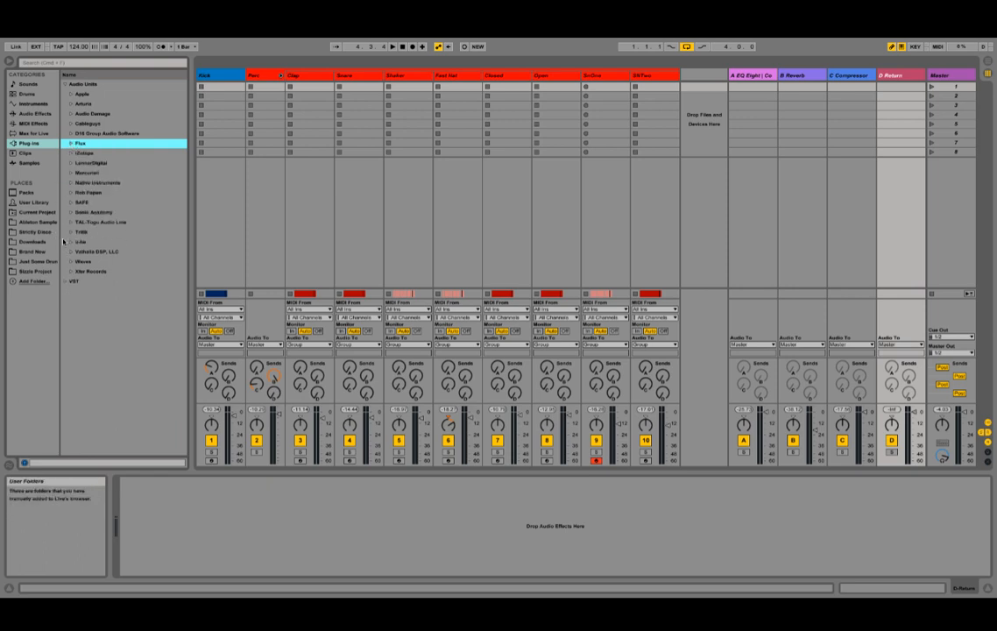
{"action": "left_click", "coordinate": [70, 241]}
{"action": "left_click", "coordinate": [71, 241]}
- Load Tritik's Krush plug-in onto return track D and dismiss its new-version notice
{"action": "left_click", "coordinate": [68, 232]}
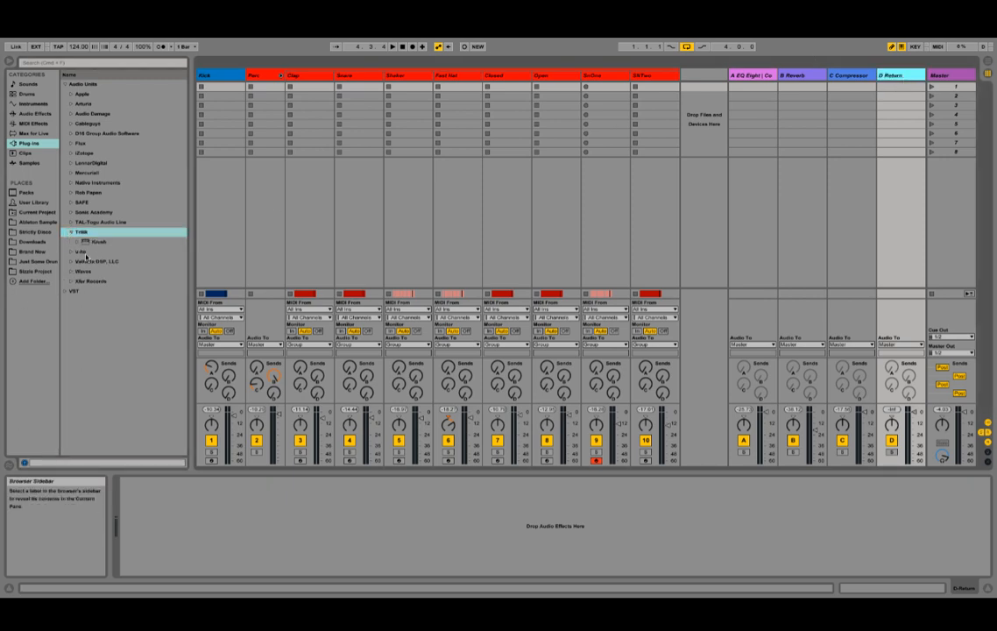
{"action": "left_click", "coordinate": [93, 240]}
{"action": "key", "text": "Return"}
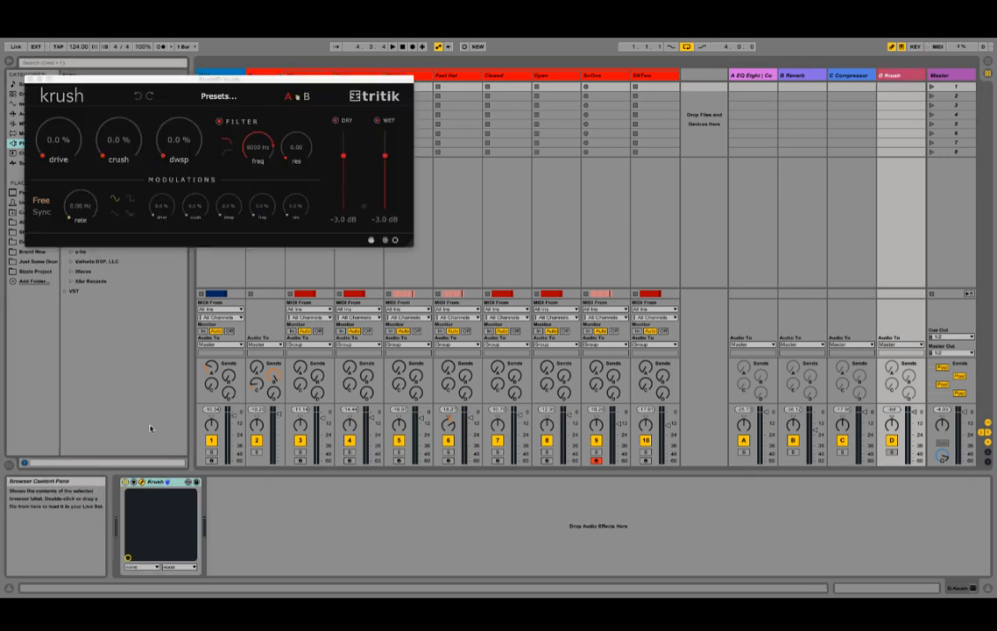
{"action": "left_click", "coordinate": [216, 96]}
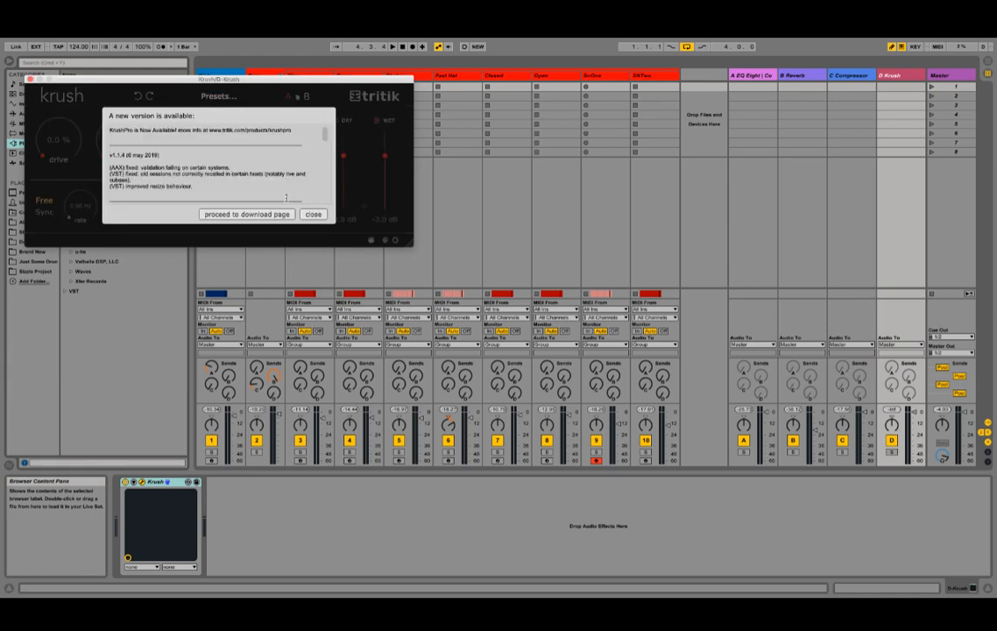
{"action": "left_click", "coordinate": [314, 215]}
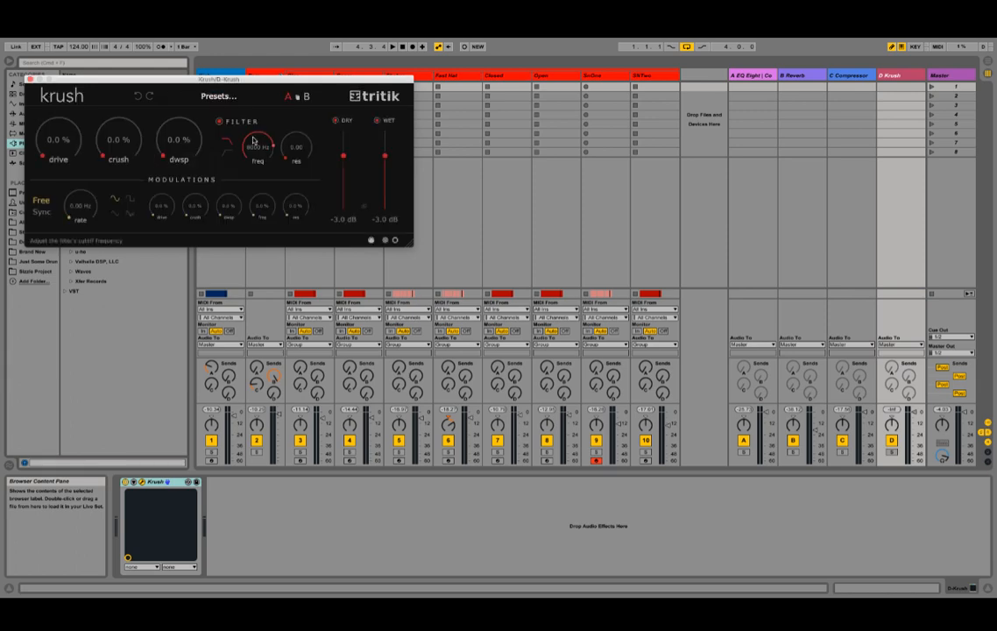
- Load Krush's Drive Vibe preset, with drive at 47%, modulation rate 0 Hz, dry at -26.5 dB and wet at 0.5 dB
{"action": "left_click", "coordinate": [230, 94]}
{"action": "mouse_move", "coordinate": [232, 160]}
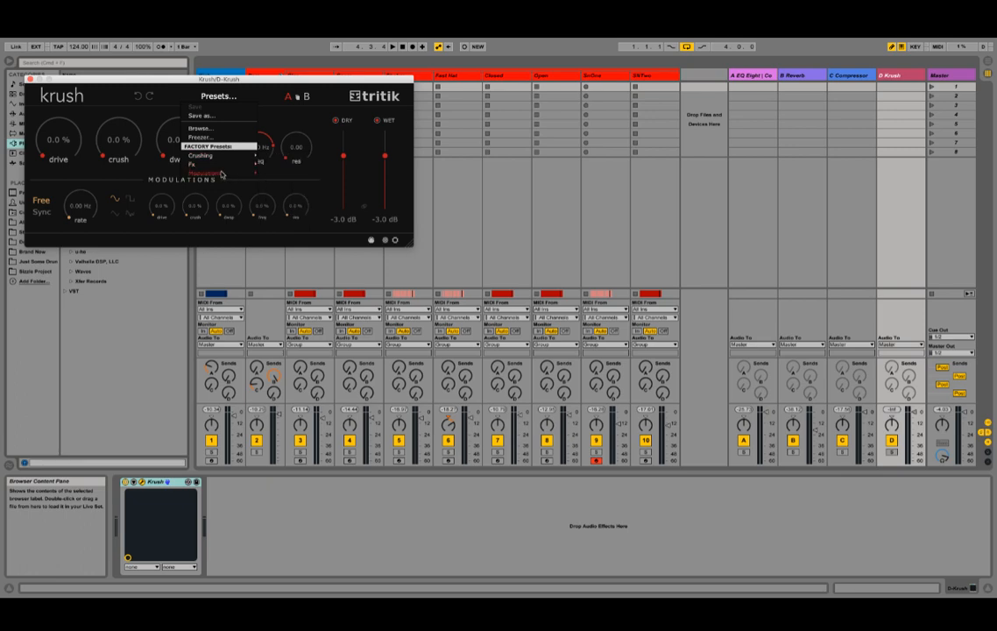
{"action": "left_click", "coordinate": [280, 136]}
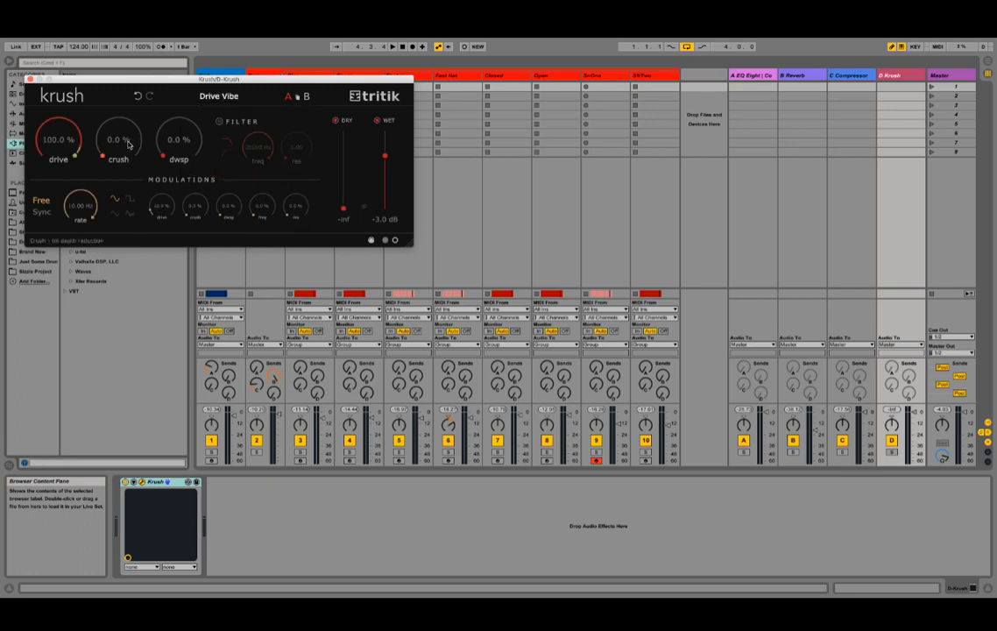
{"action": "left_click_drag", "start_coordinate": [72, 145], "coordinate": [72, 175]}
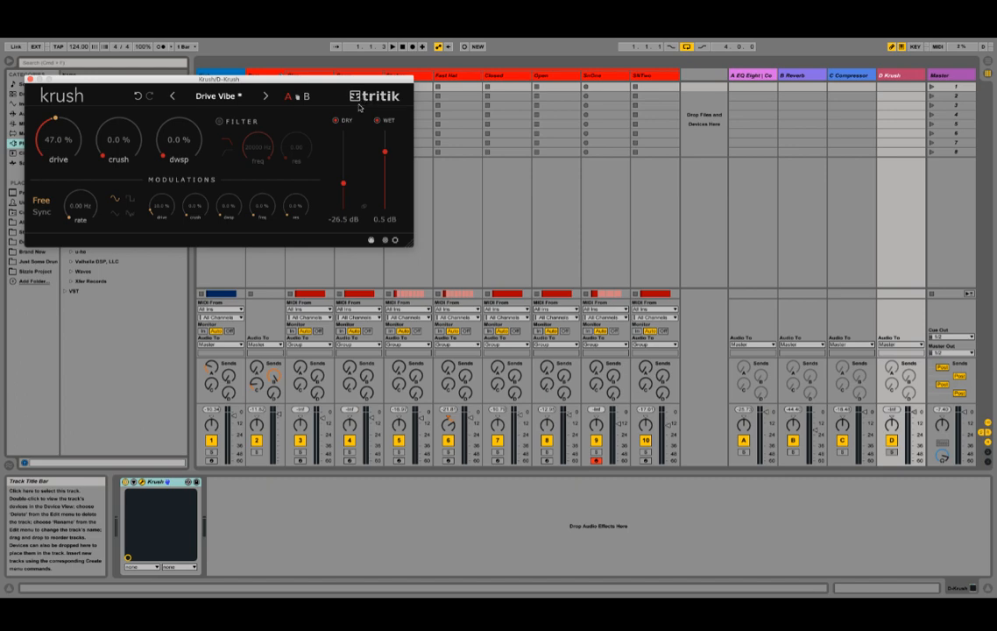
- Play the loop, close the Krush window and raise the Kick track's send to the D Krush return
{"action": "key", "text": "space"}
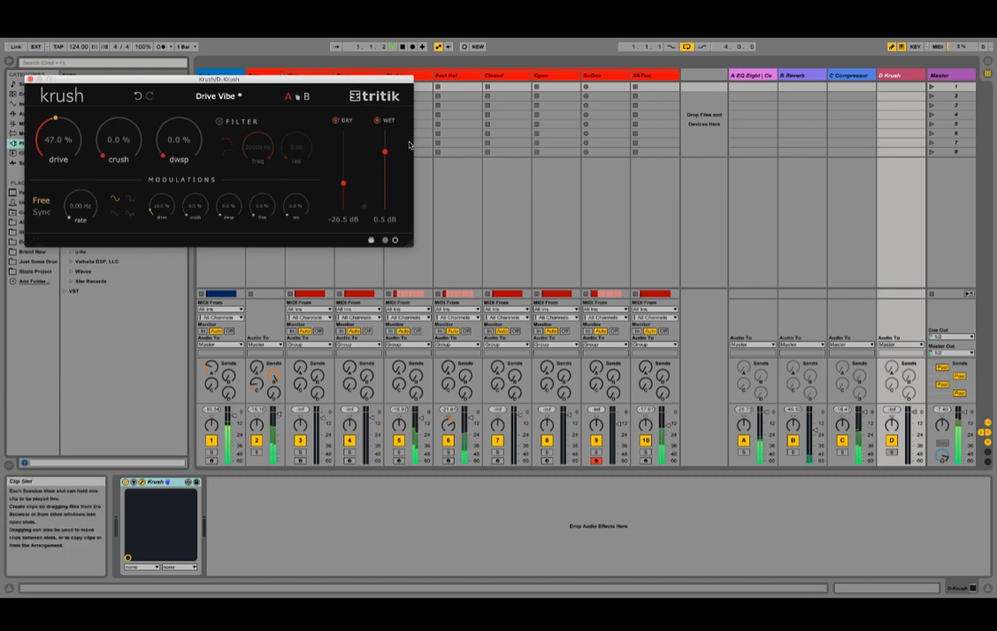
{"action": "left_click", "coordinate": [30, 78]}
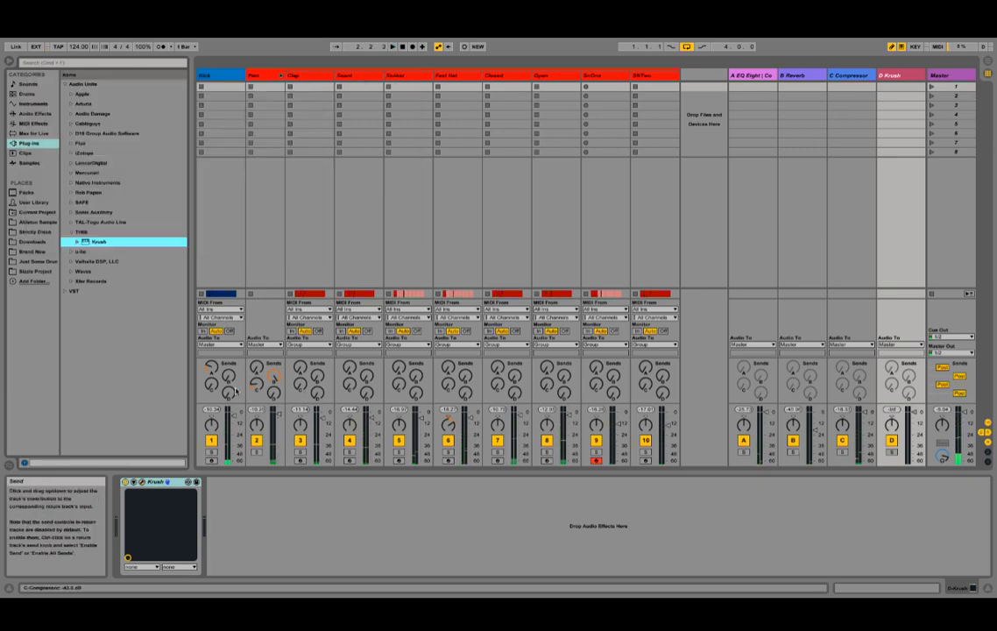
{"action": "left_click_drag", "start_coordinate": [231, 395], "coordinate": [231, 373]}
{"action": "key", "text": "space"}
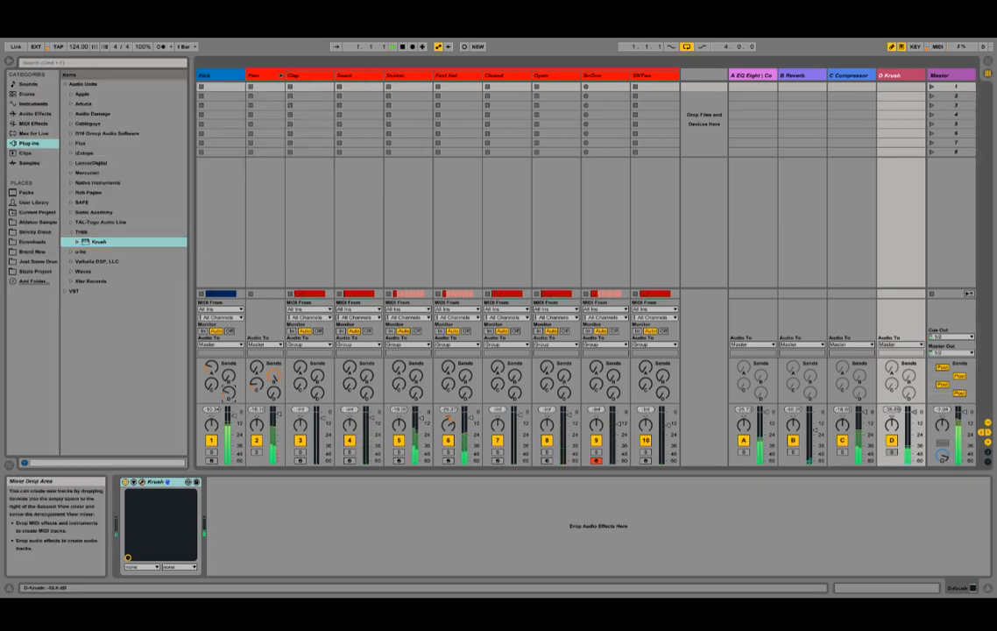
- Solo the D Krush return during playback and set Krush's drive to 100% and crush to 3.1%
{"action": "left_click", "coordinate": [892, 451]}
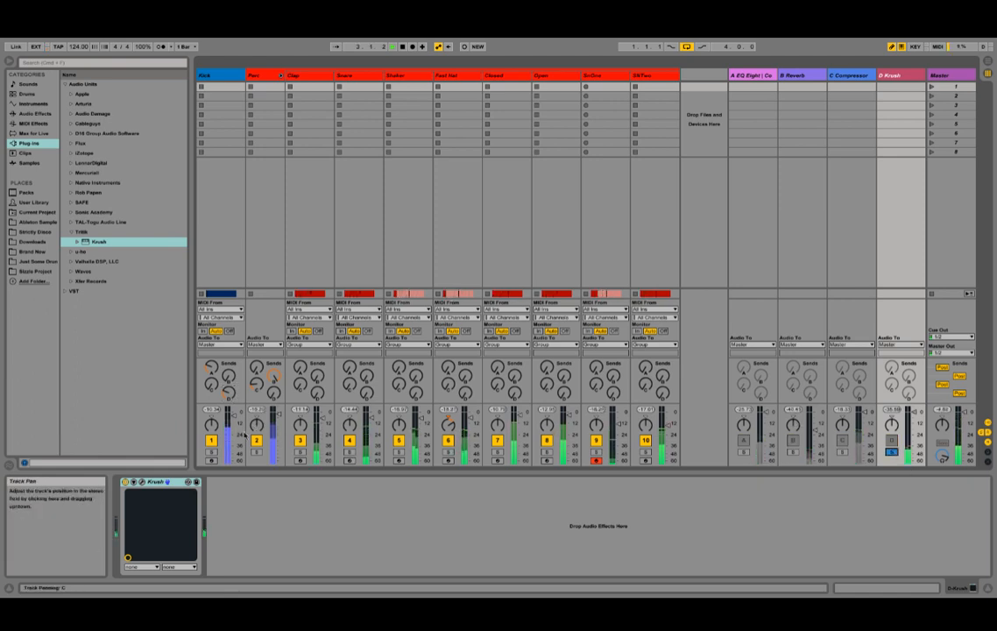
{"action": "left_click", "coordinate": [142, 482]}
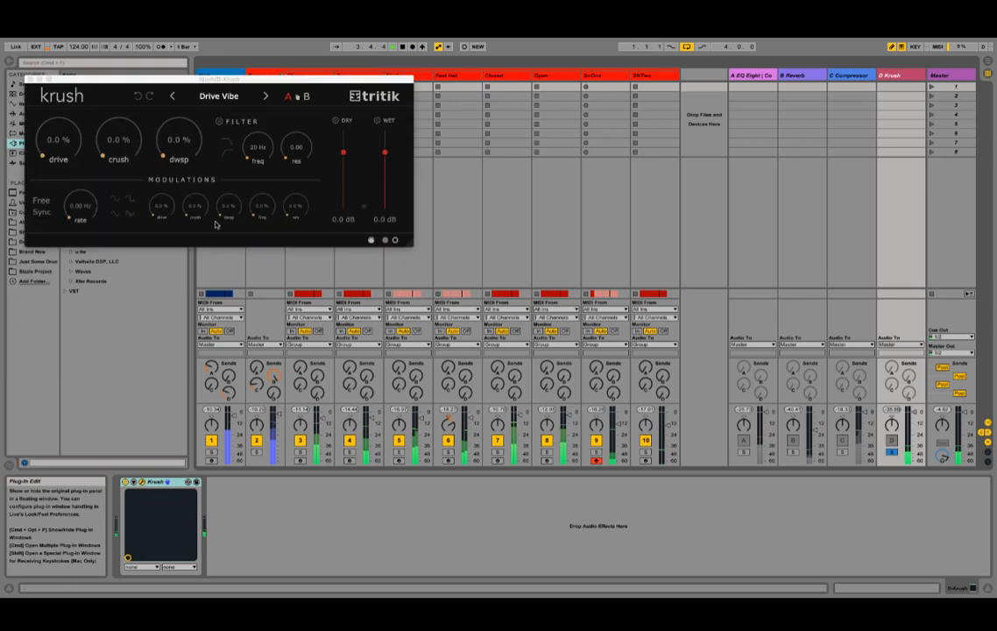
{"action": "left_click_drag", "start_coordinate": [55, 145], "coordinate": [69, 112]}
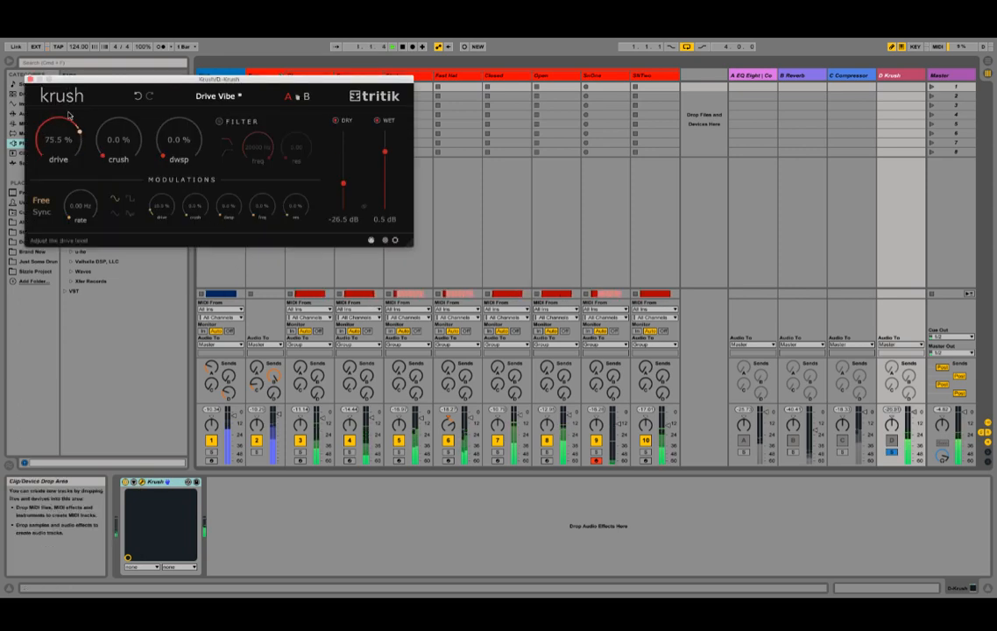
{"action": "mouse_move", "coordinate": [117, 151]}
{"action": "left_mouse_down"}
{"action": "mouse_move", "coordinate": [114, 129]}
{"action": "mouse_move", "coordinate": [117, 154]}
{"action": "left_mouse_up"}
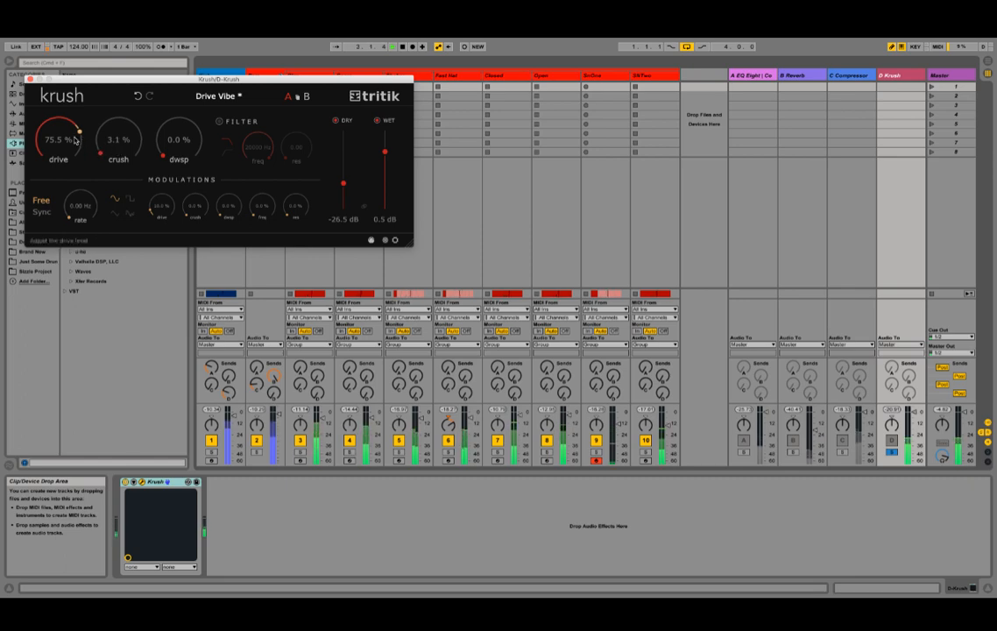
{"action": "left_click_drag", "start_coordinate": [69, 131], "coordinate": [85, 98]}
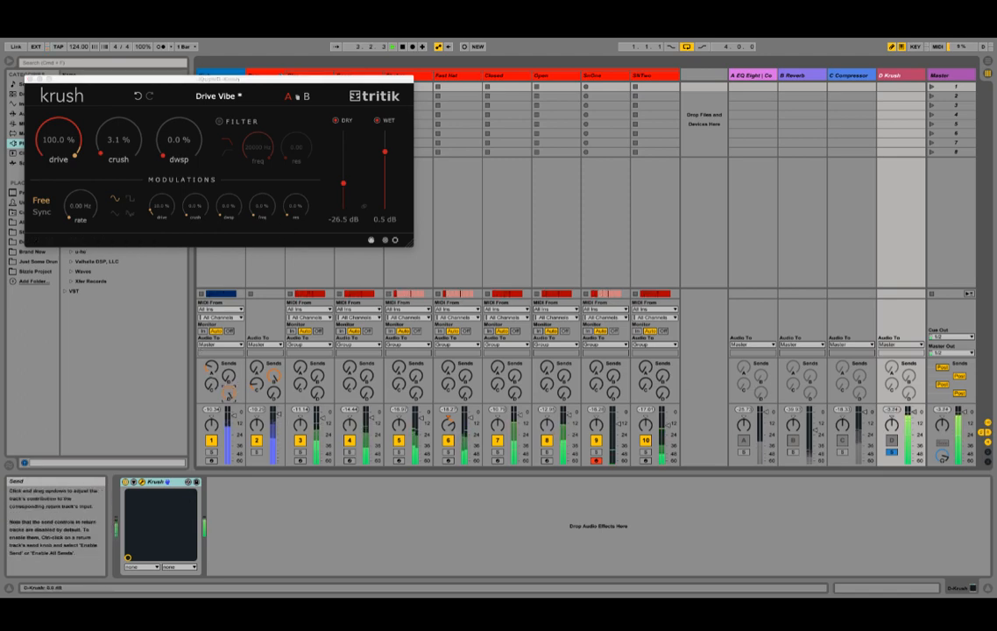
- Lower the Kick's send to D Krush, bring in a little of the Perc group, and fine-tune Krush's crush before closing its window
{"action": "left_click_drag", "start_coordinate": [229, 393], "coordinate": [229, 452]}
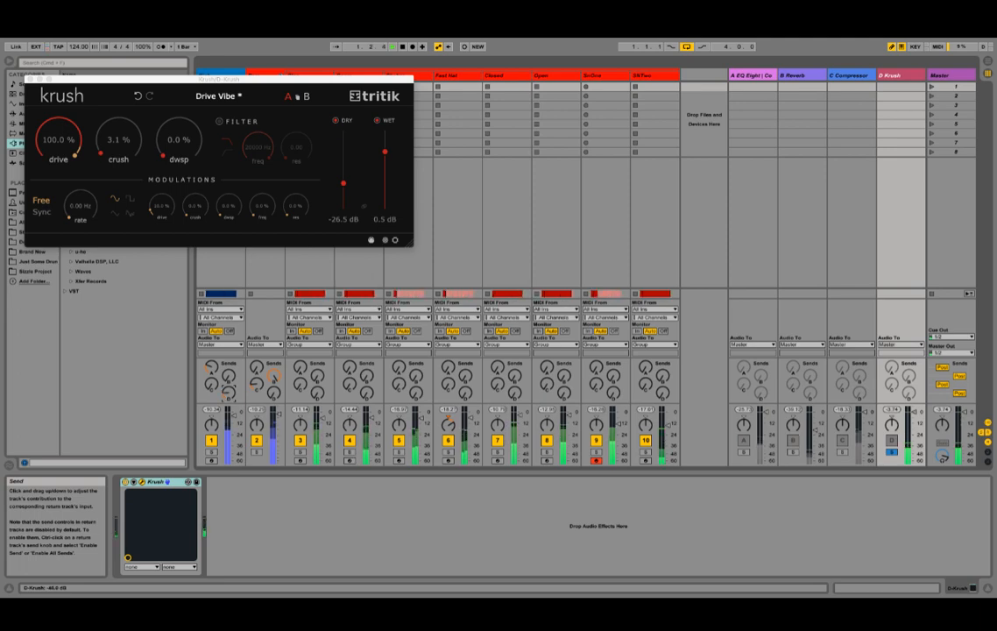
{"action": "left_click_drag", "start_coordinate": [273, 395], "coordinate": [273, 391]}
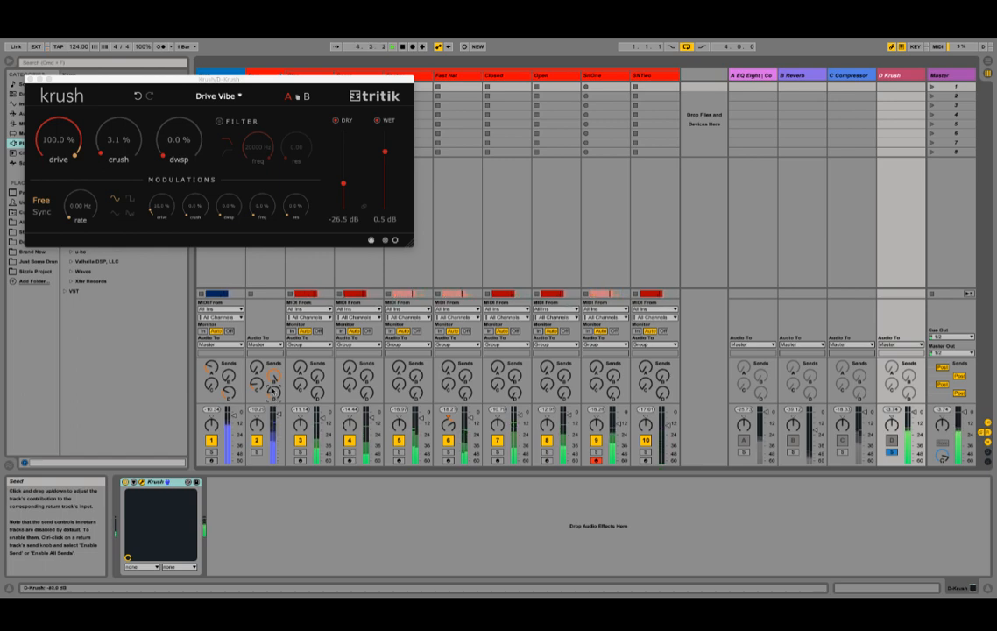
{"action": "mouse_move", "coordinate": [118, 140]}
{"action": "left_mouse_down"}
{"action": "mouse_move", "coordinate": [121, 54]}
{"action": "mouse_move", "coordinate": [140, 42]}
{"action": "mouse_move", "coordinate": [120, 75]}
{"action": "mouse_move", "coordinate": [138, 140]}
{"action": "mouse_move", "coordinate": [140, 129]}
{"action": "mouse_move", "coordinate": [124, 151]}
{"action": "left_mouse_up"}
{"action": "left_click", "coordinate": [30, 79]}
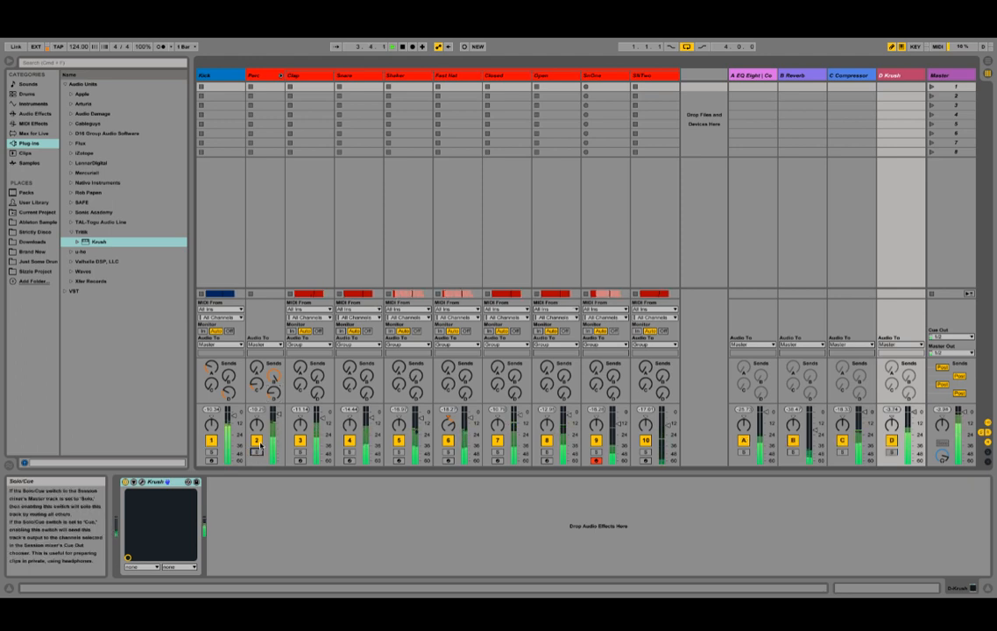
- Fine-tune the Perc and Kick sends to D Krush in the full mix, listening in Arrangement View and ending in Session View
{"action": "mouse_move", "coordinate": [274, 393]}
{"action": "left_mouse_down"}
{"action": "mouse_move", "coordinate": [273, 357]}
{"action": "mouse_move", "coordinate": [273, 392]}
{"action": "left_mouse_up"}
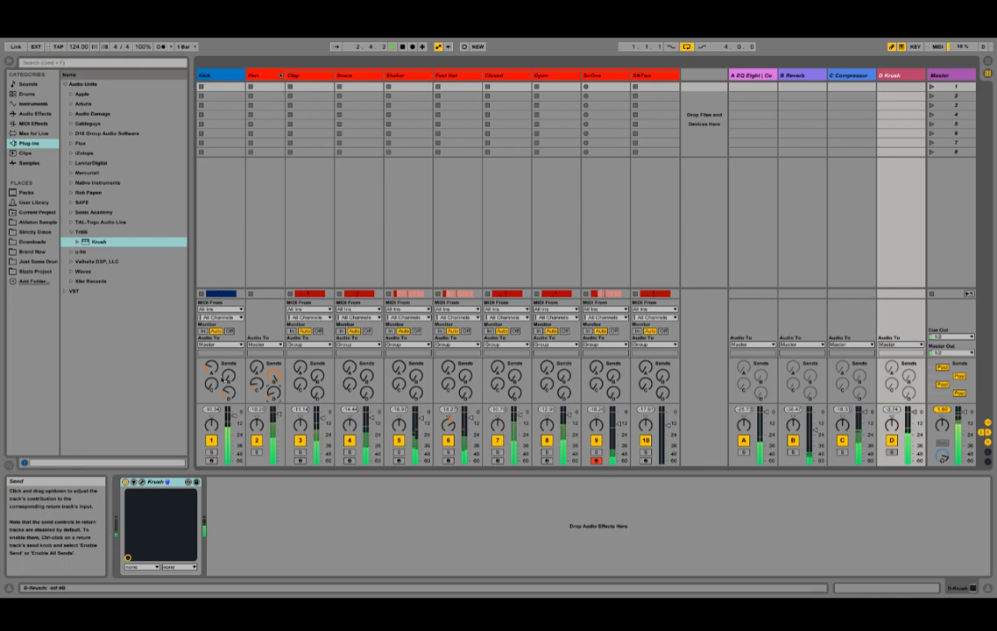
{"action": "left_click_drag", "start_coordinate": [228, 394], "coordinate": [273, 383]}
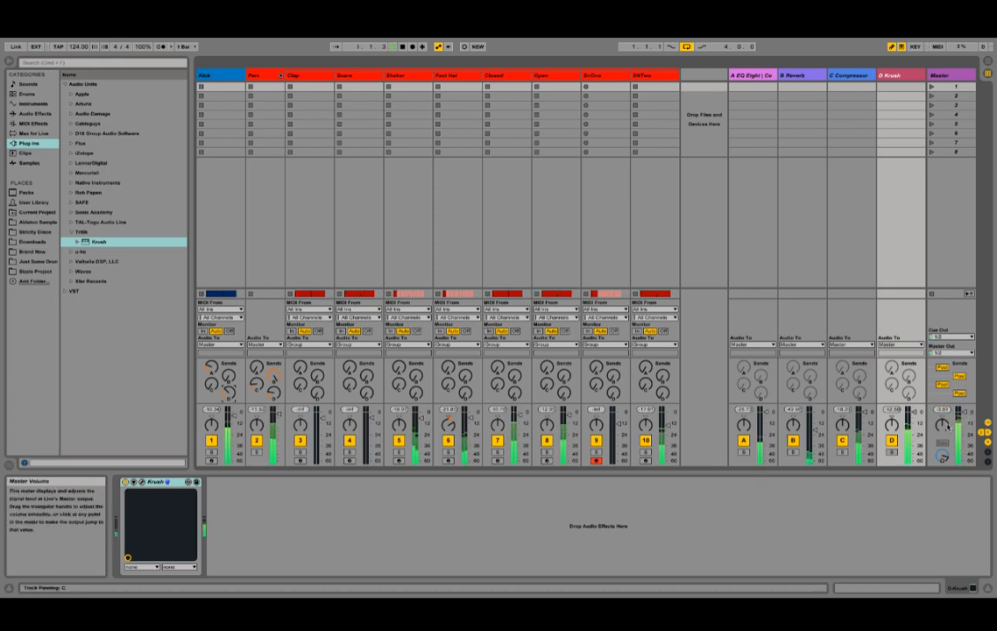
{"action": "key", "text": "Tab"}
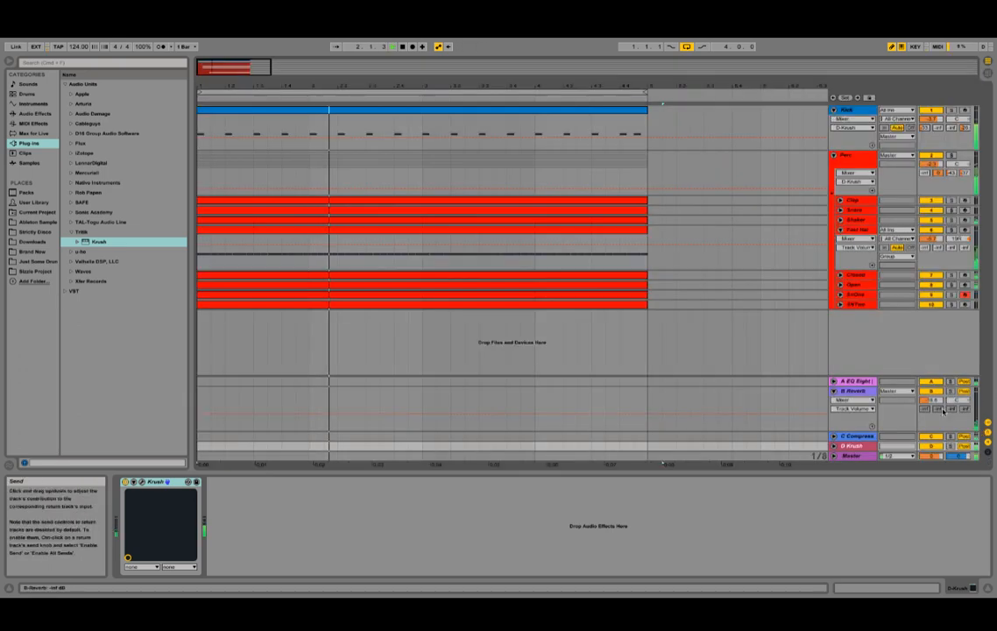
{"action": "key", "text": "Tab"}
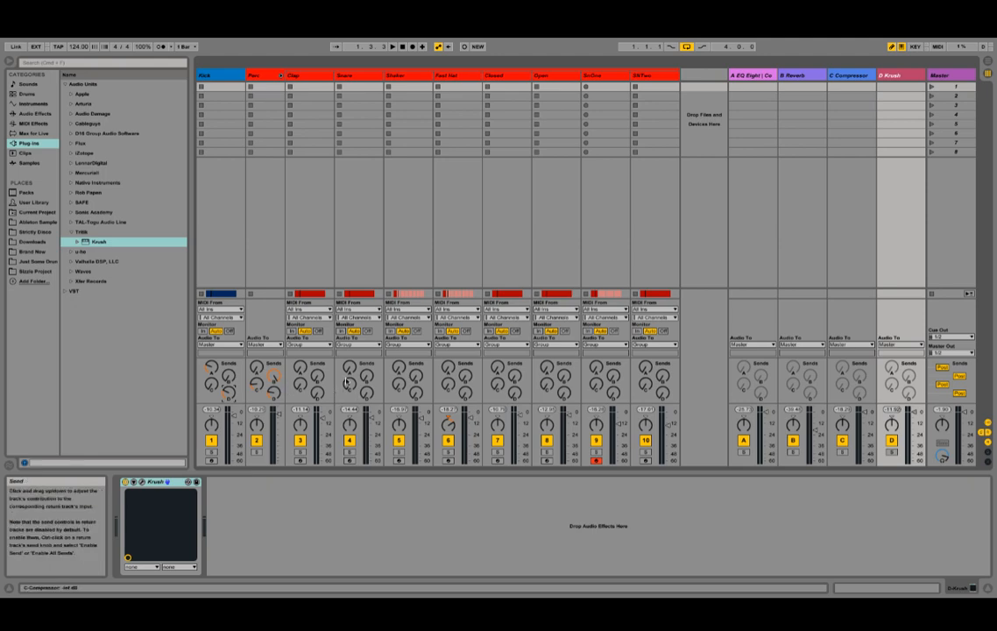
{"action": "key", "text": "ctrl+Left"}
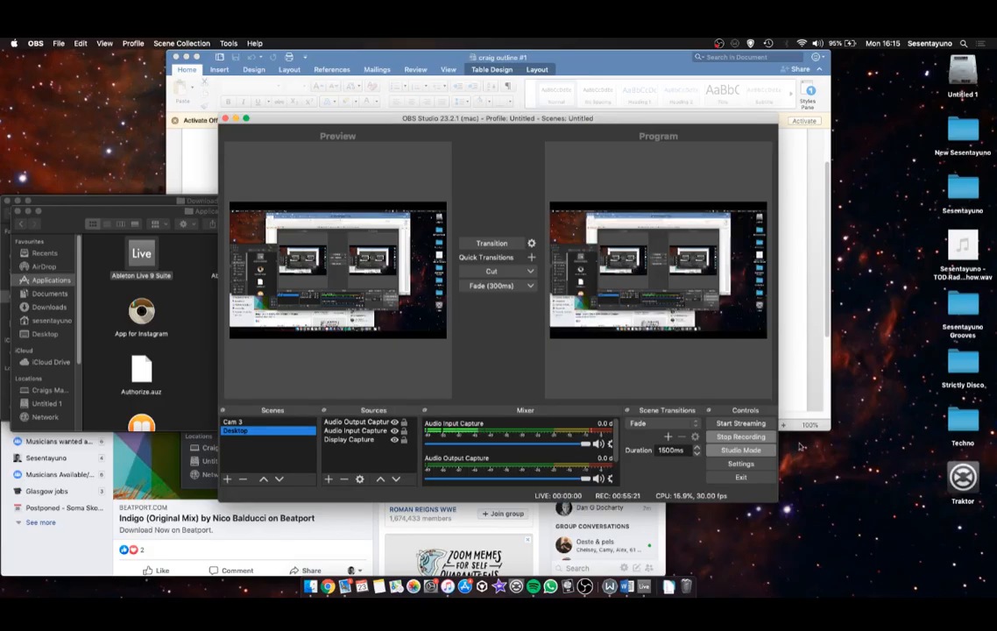